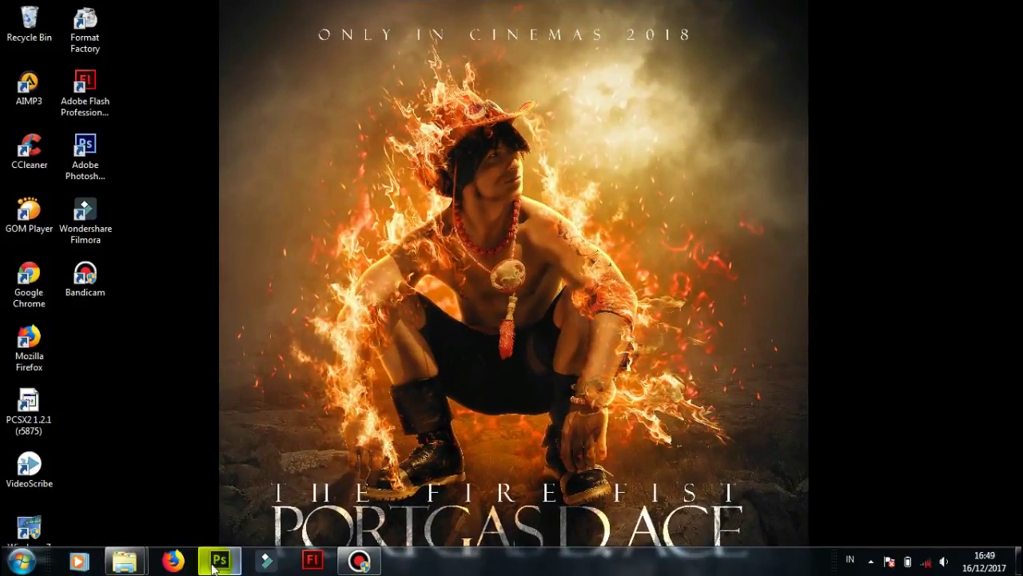
# Step: Drag the Ace cosplay and rock_stock1_by_tuku_stock photos from the Portgas D ACE folder into Photoshop
pyautogui.click(215, 562)
pyautogui.moveTo(124, 560)
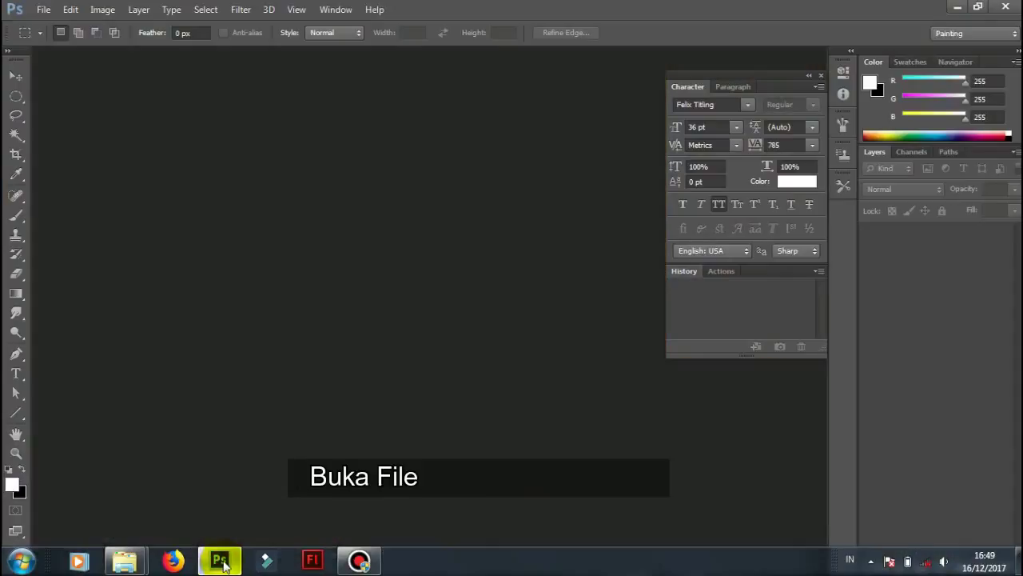
pyautogui.click(168, 513)
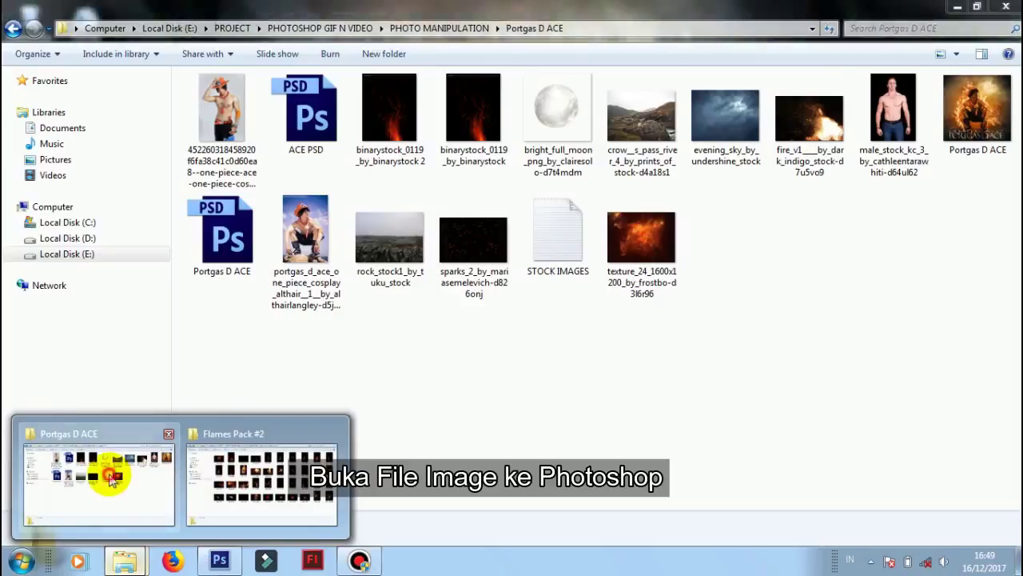
pyautogui.click(464, 246)
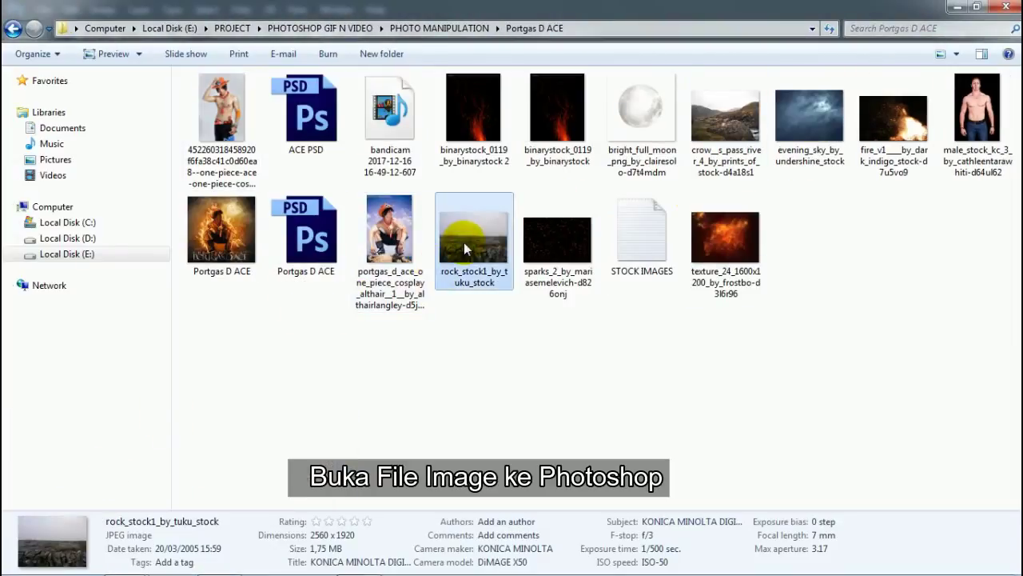
pyautogui.keyDown('ctrl'); pyautogui.click(389, 236); pyautogui.keyUp('ctrl')
pyautogui.moveTo(775, 151); pyautogui.dragTo(312, 308)
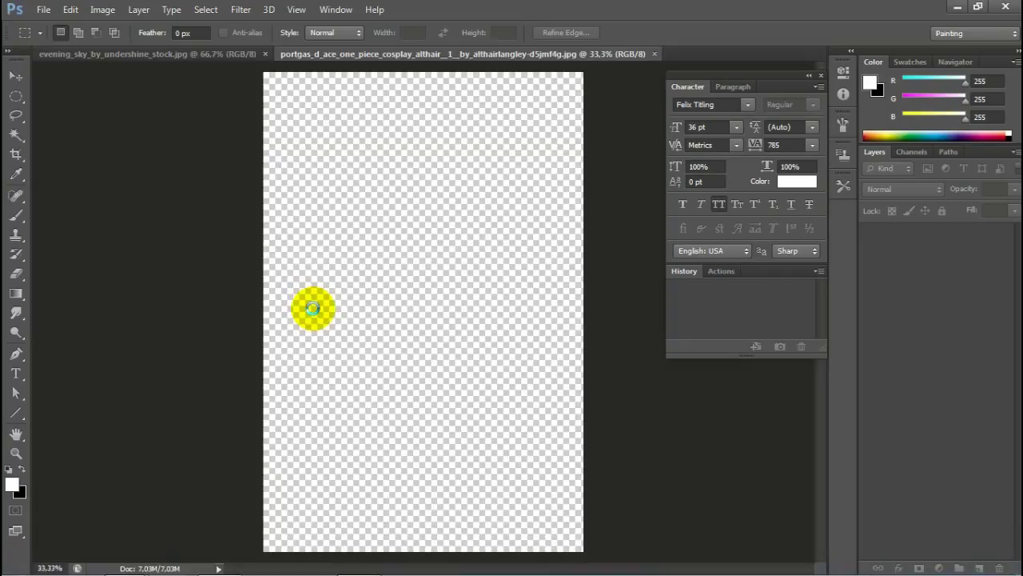
# Step: Create a new 1920 × 1080 document named Portgas D Ace
pyautogui.click(270, 52)
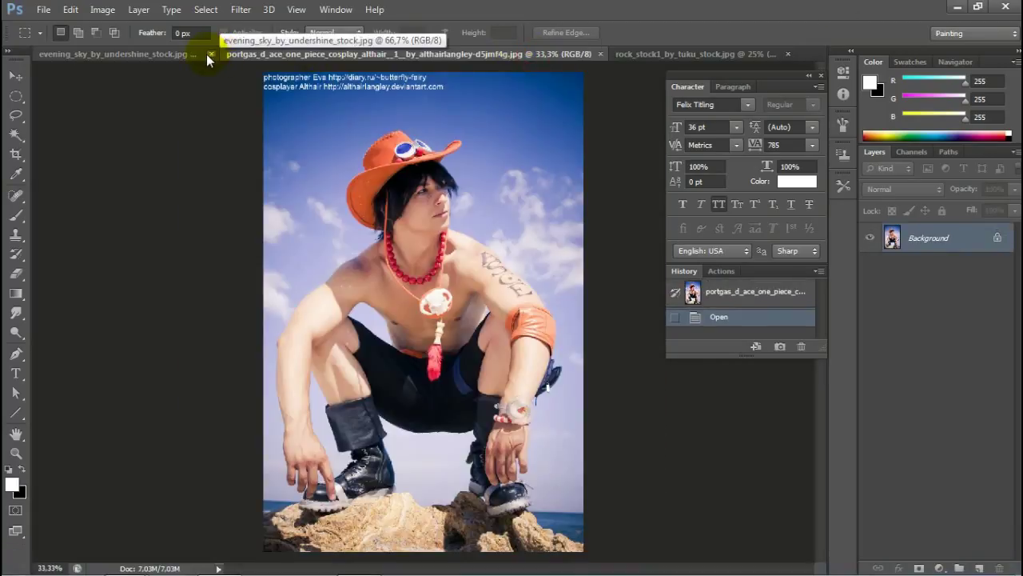
pyautogui.click(69, 16)
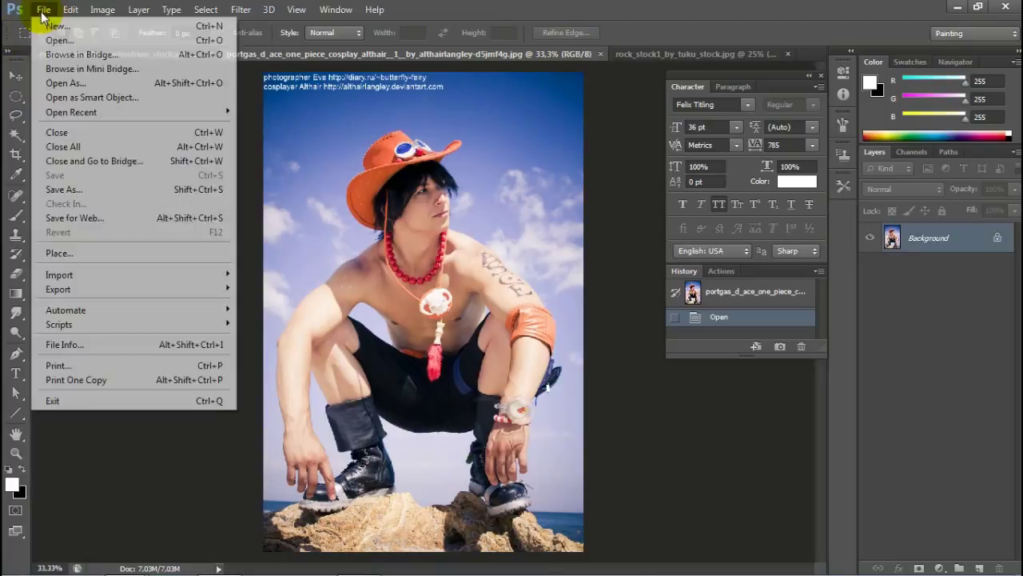
pyautogui.click(80, 25)
pyautogui.write('po')
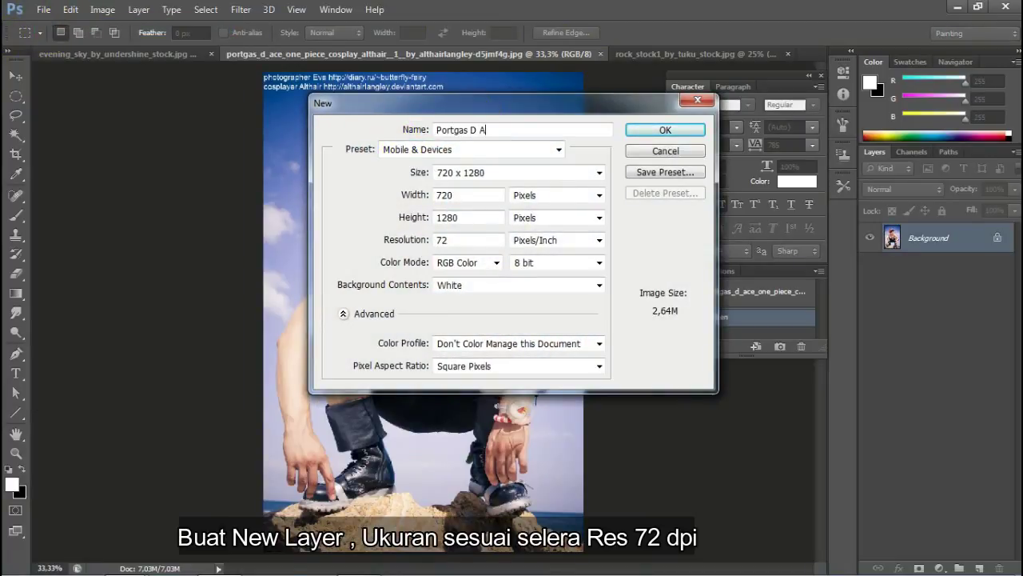
pyautogui.doubleClick(485, 194)
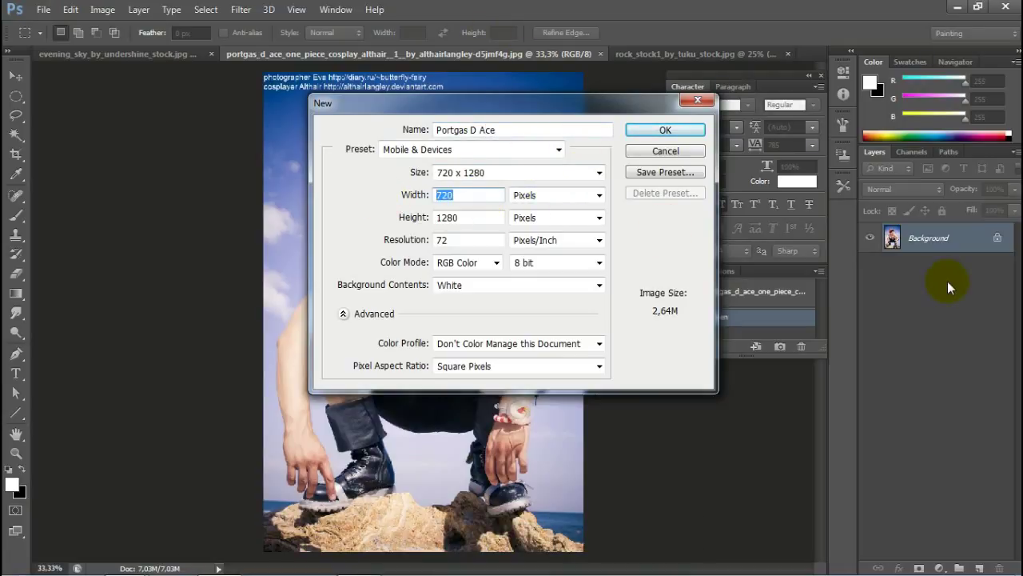
pyautogui.write('19')
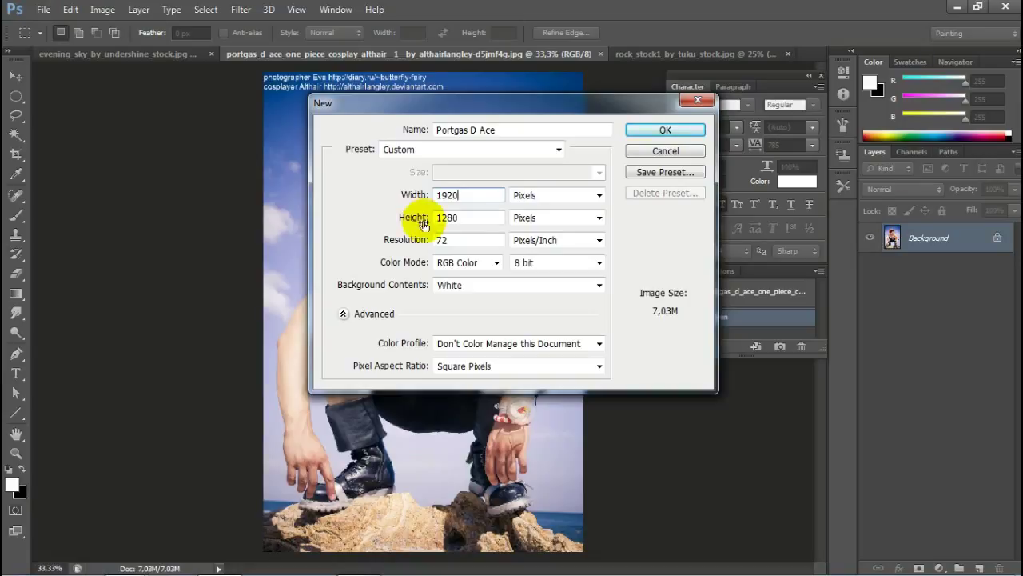
pyautogui.press('Tab')
pyautogui.write('1')
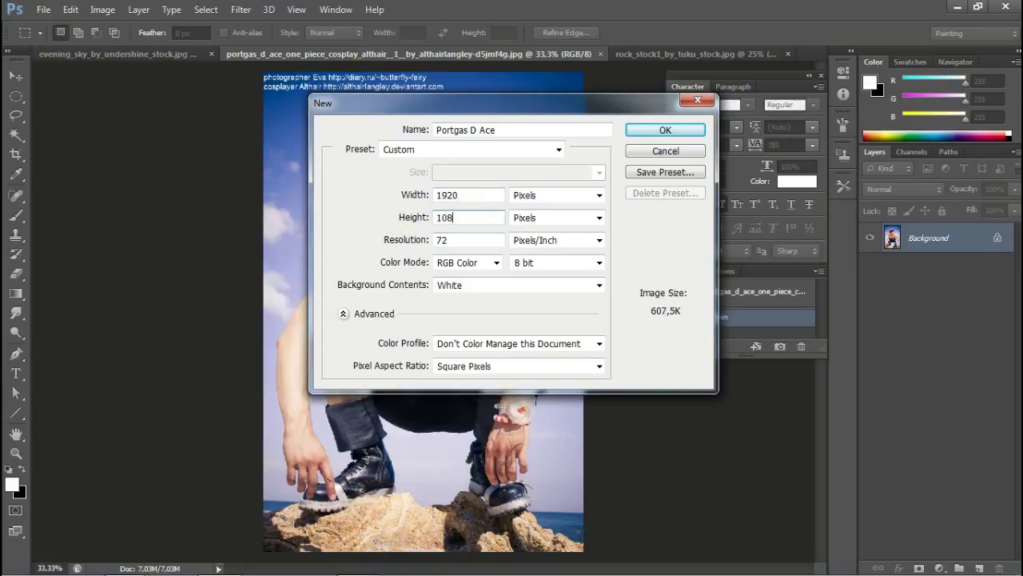
pyautogui.write('0')
pyautogui.click(675, 130)
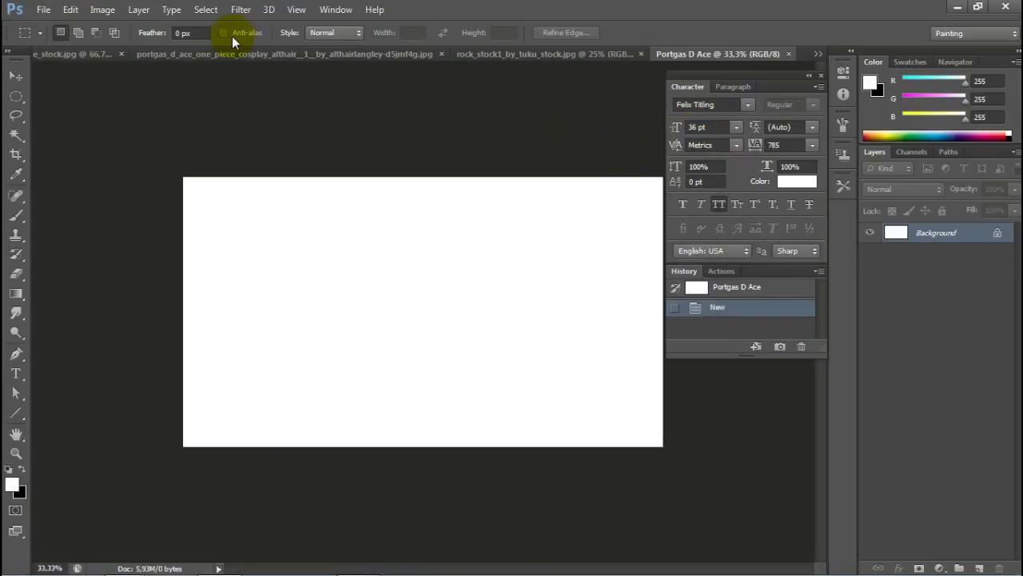
# Step: Change the image size to a height of 1500 pixels
pyautogui.click(102, 9)
pyautogui.click(156, 115)
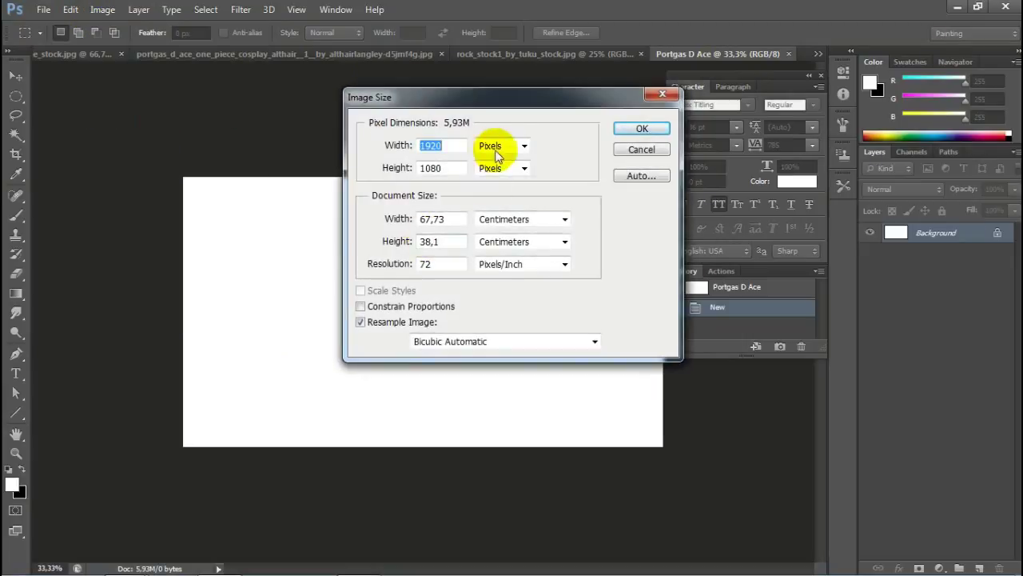
pyautogui.press('Tab')
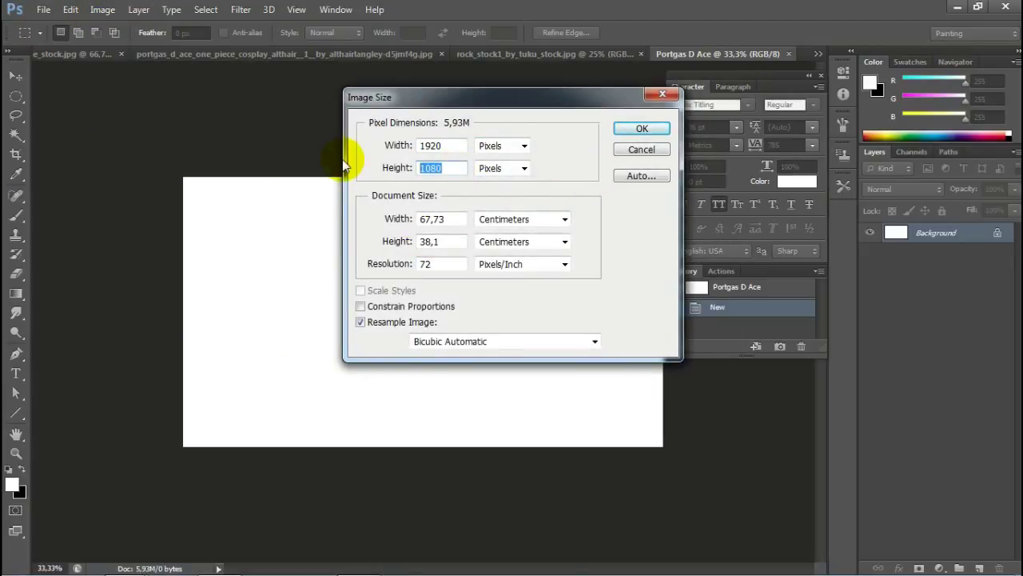
pyautogui.write('1')
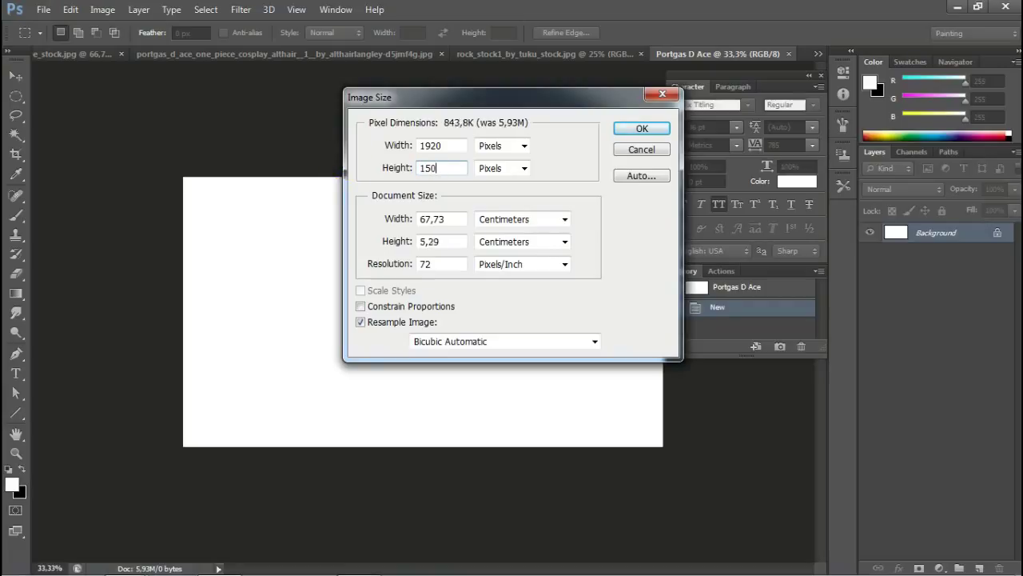
pyautogui.write('0')
pyautogui.click(640, 128)
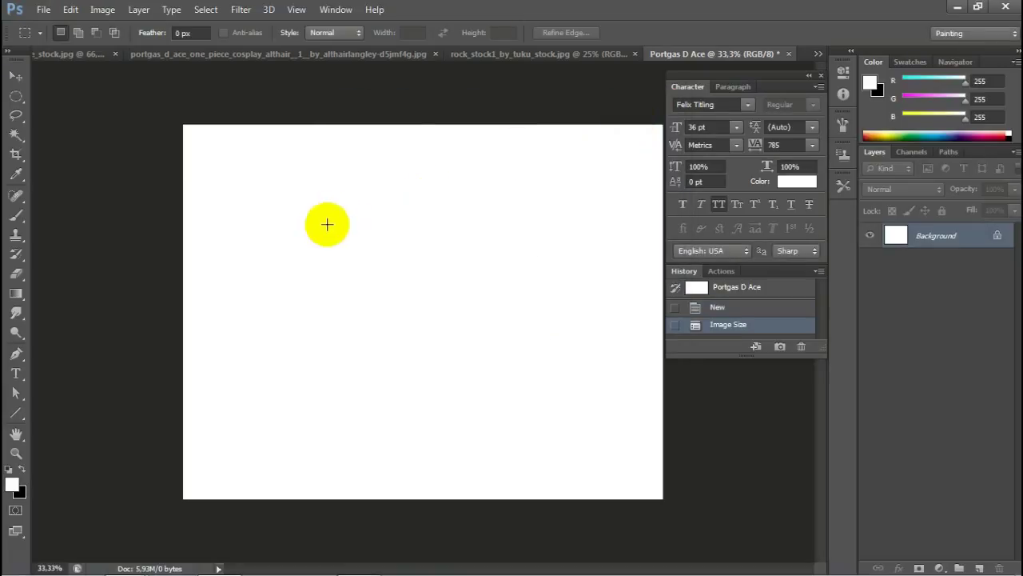
# Step: Add a Solid Color fill layer in medium grey 6d6d6d above the white background
pyautogui.click(16, 75)
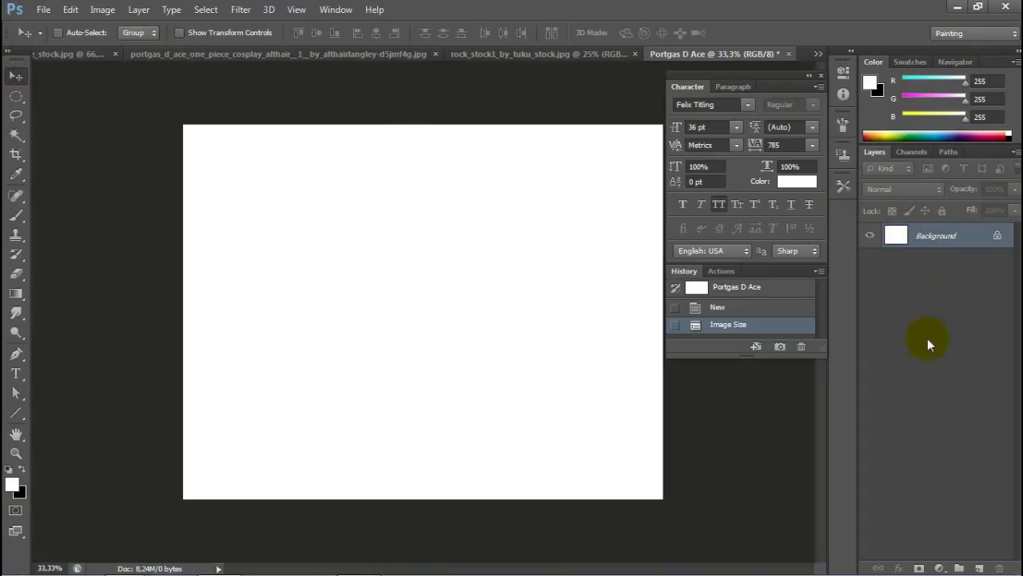
pyautogui.click(941, 567)
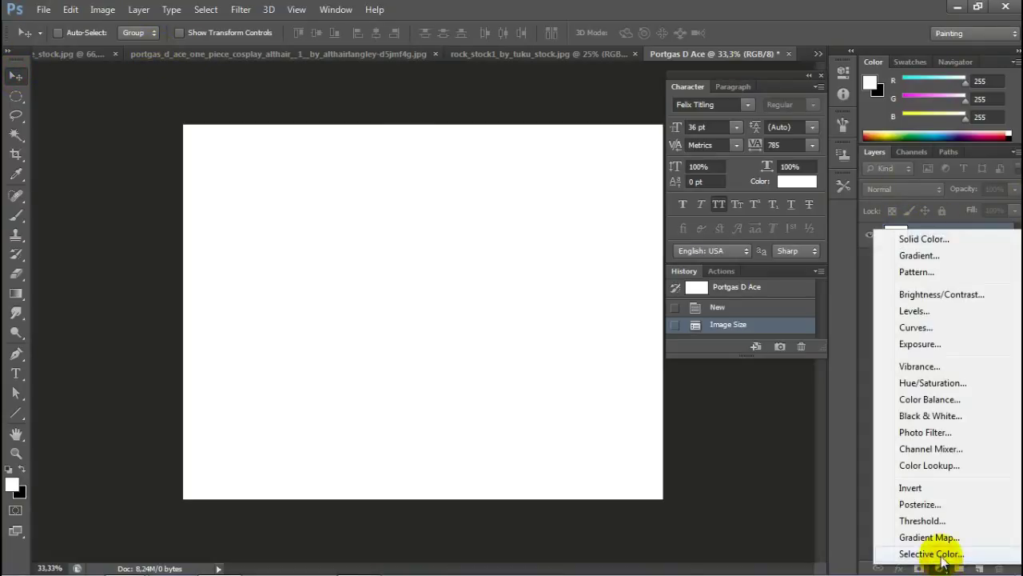
pyautogui.click(941, 243)
pyautogui.click(467, 380)
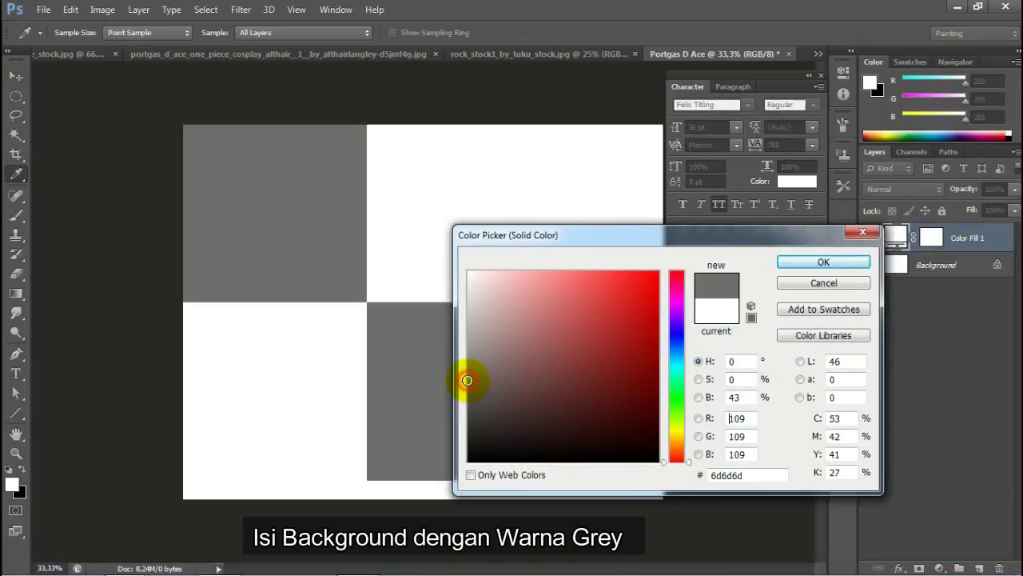
pyautogui.click(804, 267)
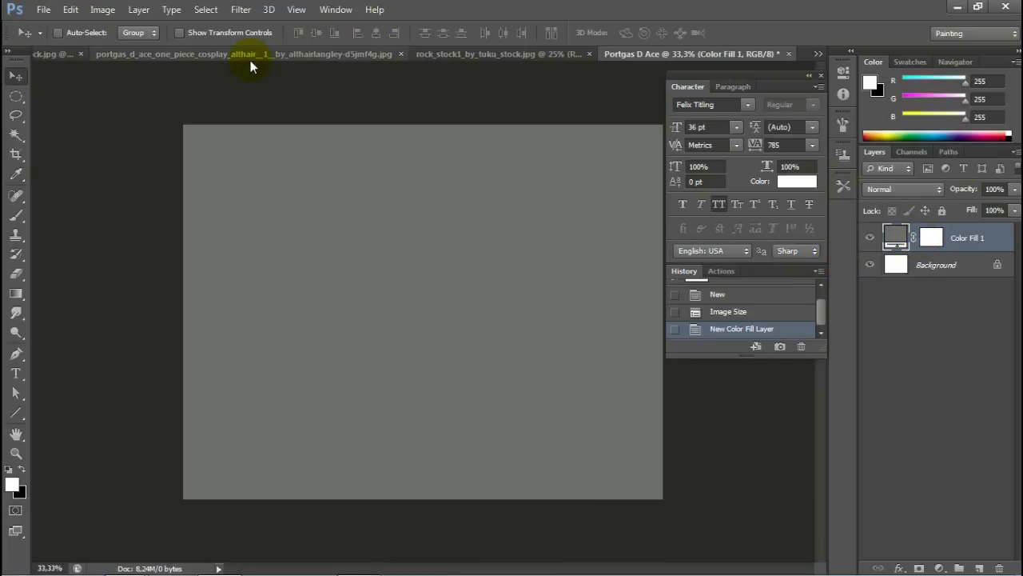
# Step: Copy the rock landscape photo into the Portgas D Ace document as a new layer
pyautogui.click(451, 56)
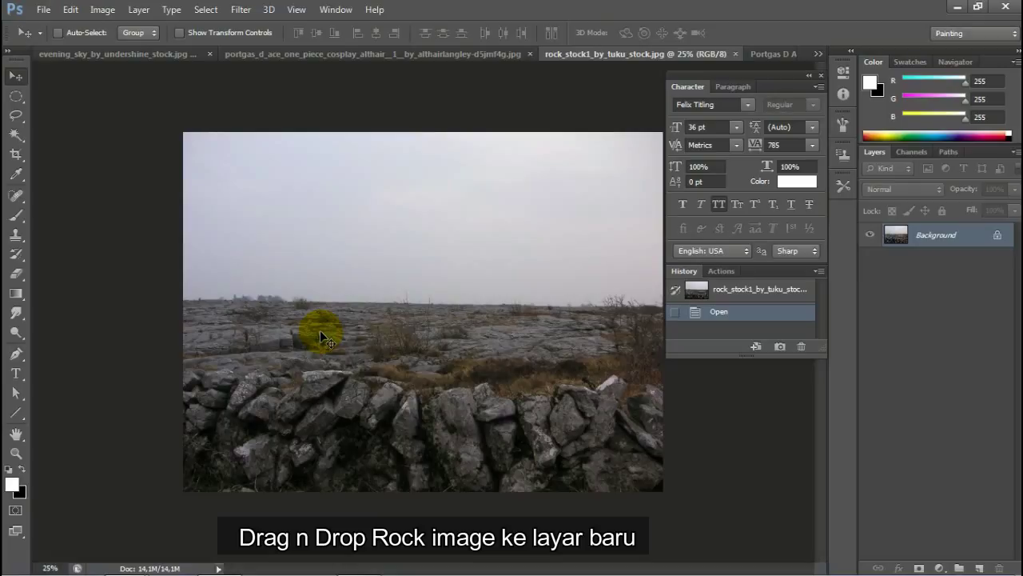
pyautogui.moveTo(320, 331)
pyautogui.mouseDown()
pyautogui.moveTo(631, 114)
pyautogui.moveTo(781, 55)
pyautogui.mouseUp()
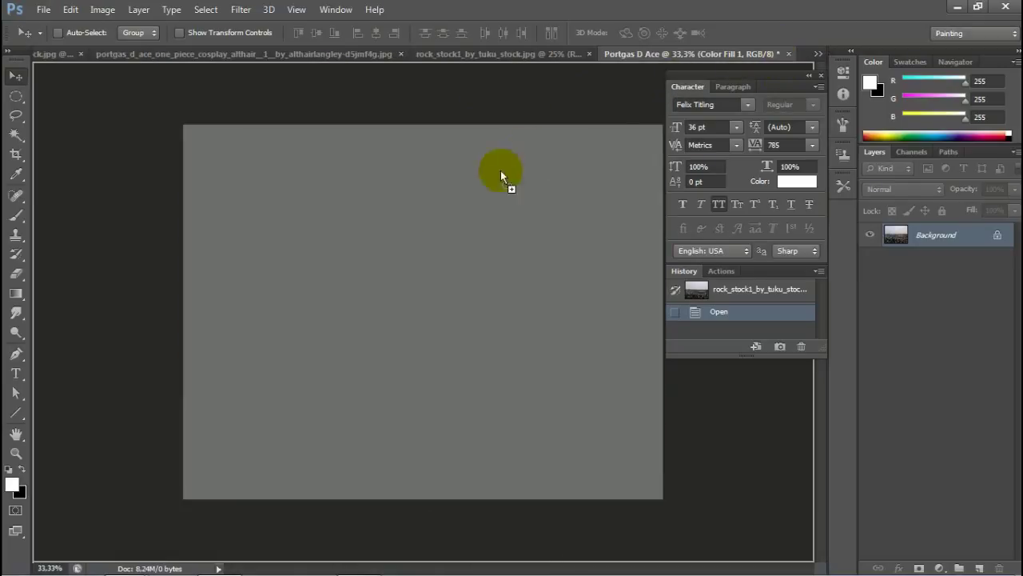
pyautogui.moveTo(781, 55); pyautogui.dragTo(387, 251)
pyautogui.moveTo(446, 230)
pyautogui.mouseDown()
pyautogui.moveTo(422, 273)
pyautogui.moveTo(439, 297)
pyautogui.mouseUp()
pyautogui.keyDown('alt'); pyautogui.click(480, 295); pyautogui.keyUp('alt')
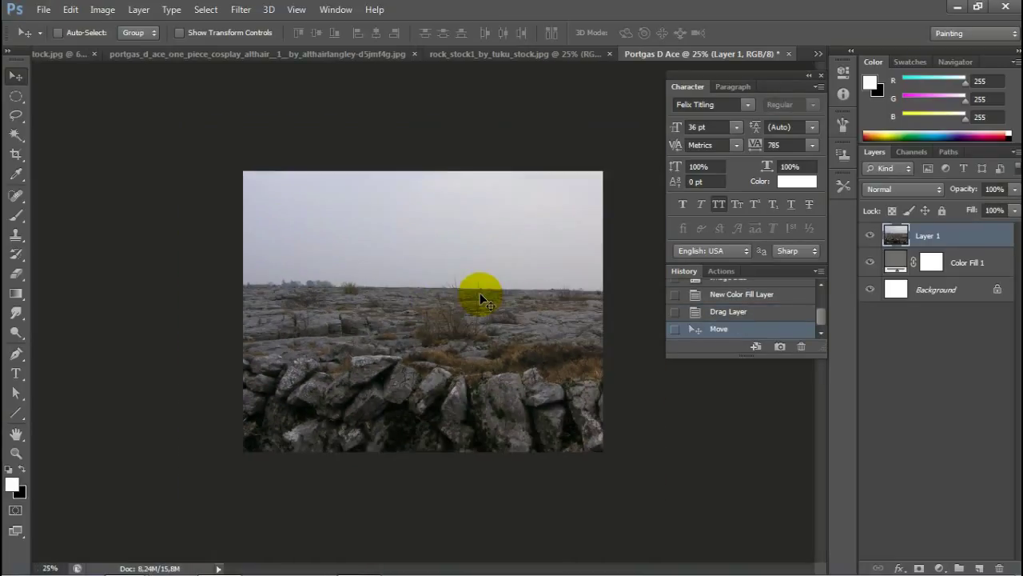
# Step: Reposition the rock layer with Free Transform so it covers the canvas
pyautogui.hotkey('ctrl', 't')
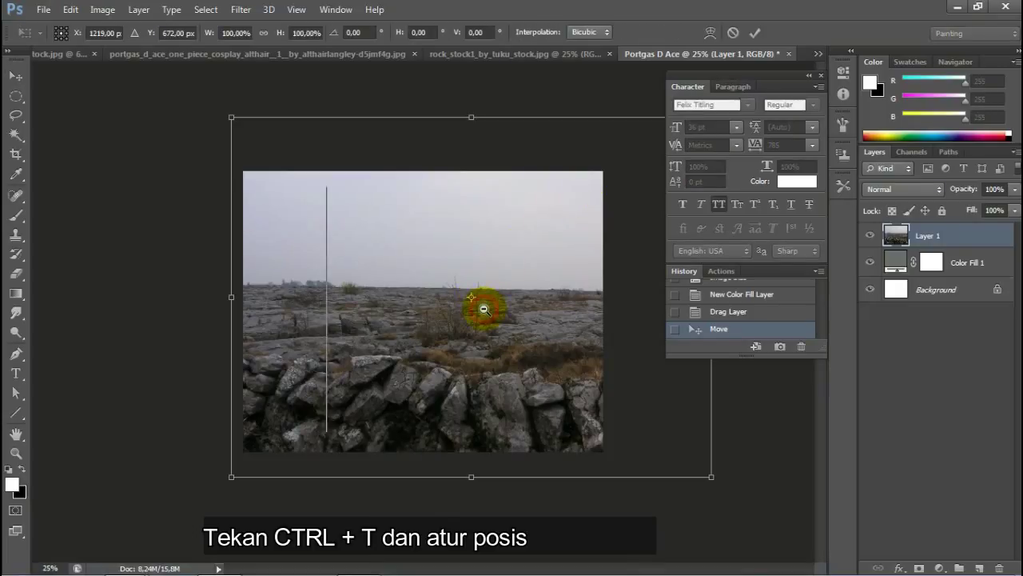
pyautogui.keyDown('alt'); pyautogui.click(483, 309); pyautogui.keyUp('alt')
pyautogui.moveTo(468, 315)
pyautogui.mouseDown()
pyautogui.moveTo(416, 326)
pyautogui.moveTo(435, 329)
pyautogui.mouseUp()
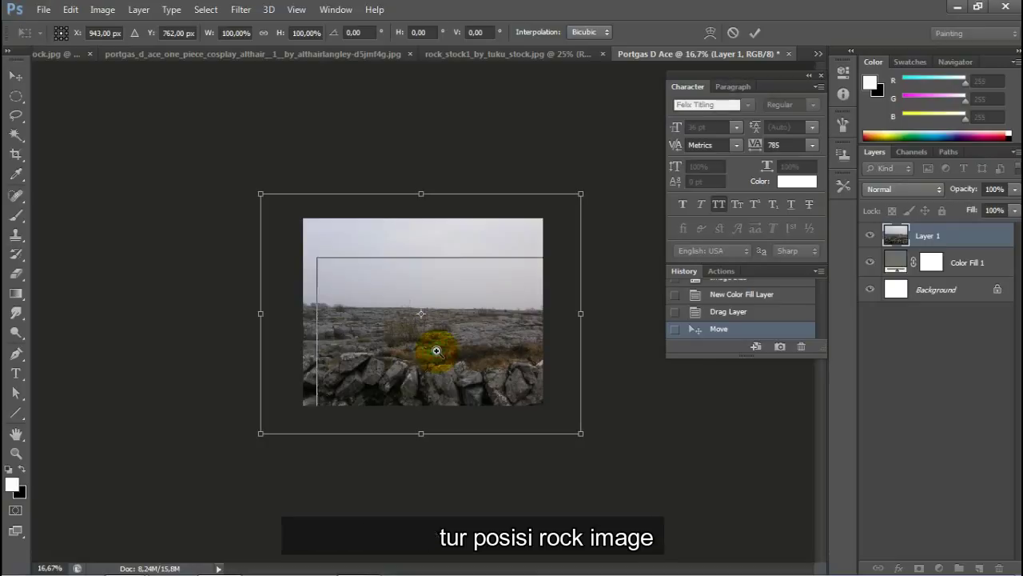
pyautogui.click(437, 350)
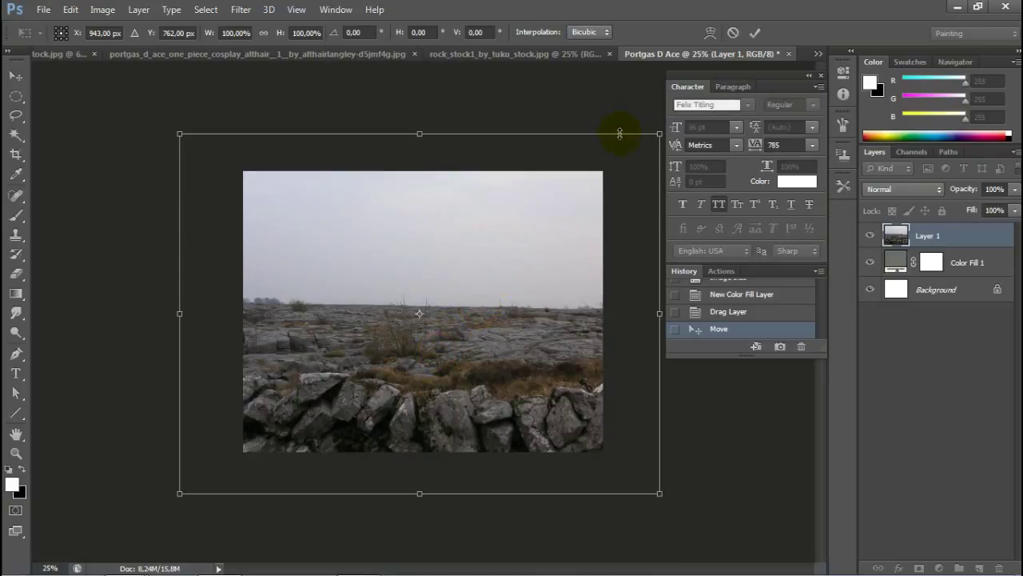
pyautogui.moveTo(509, 239); pyautogui.dragTo(512, 237)
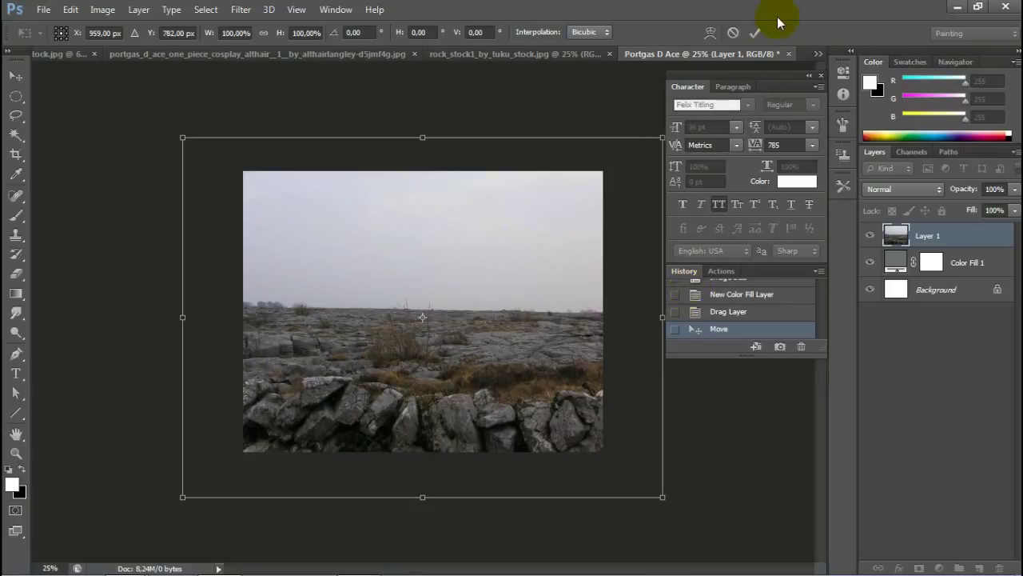
pyautogui.click(755, 32)
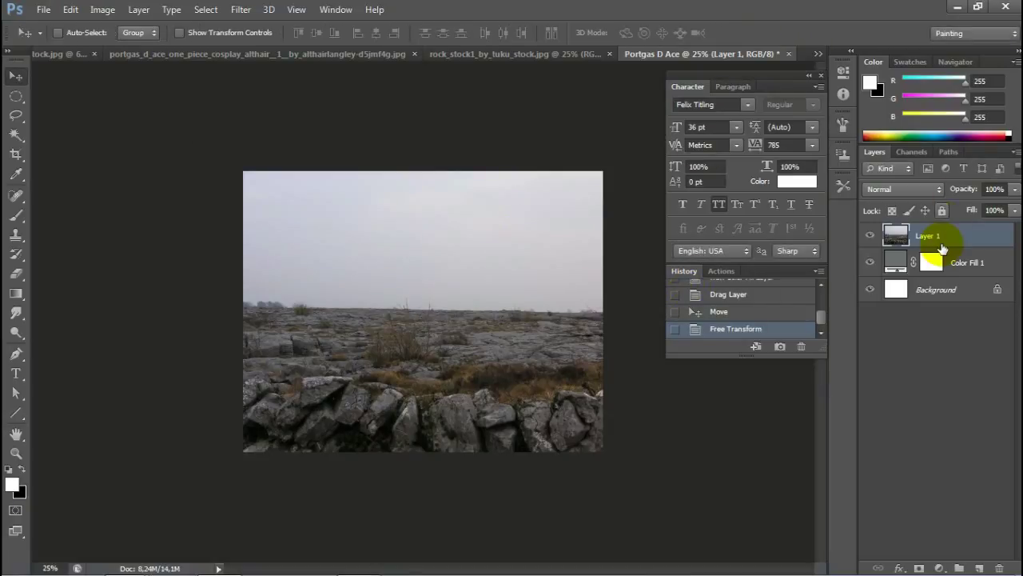
# Step: Add a layer mask to the rock layer and choose the Foreground to Background gradient
pyautogui.click(940, 567)
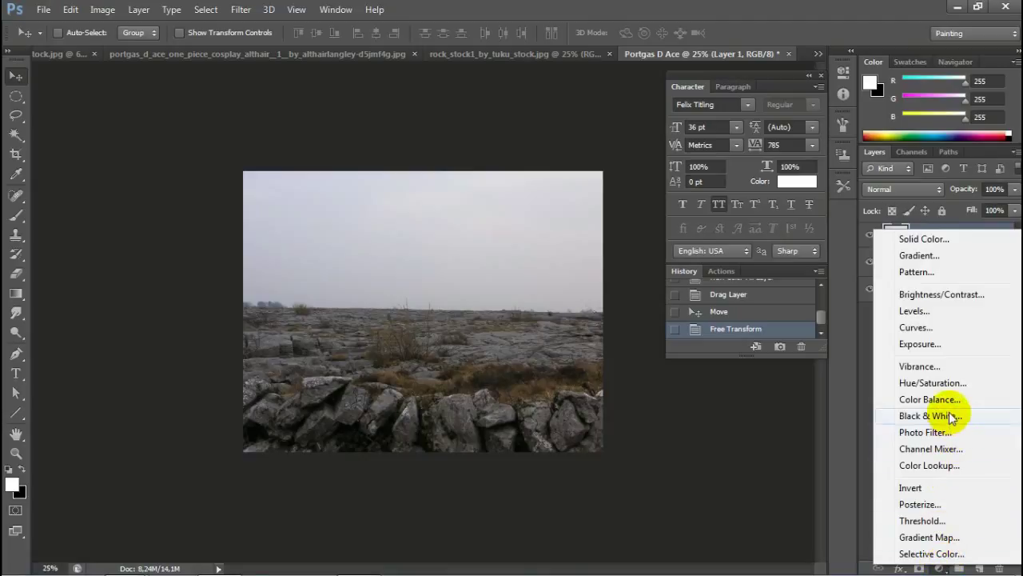
pyautogui.click(864, 431)
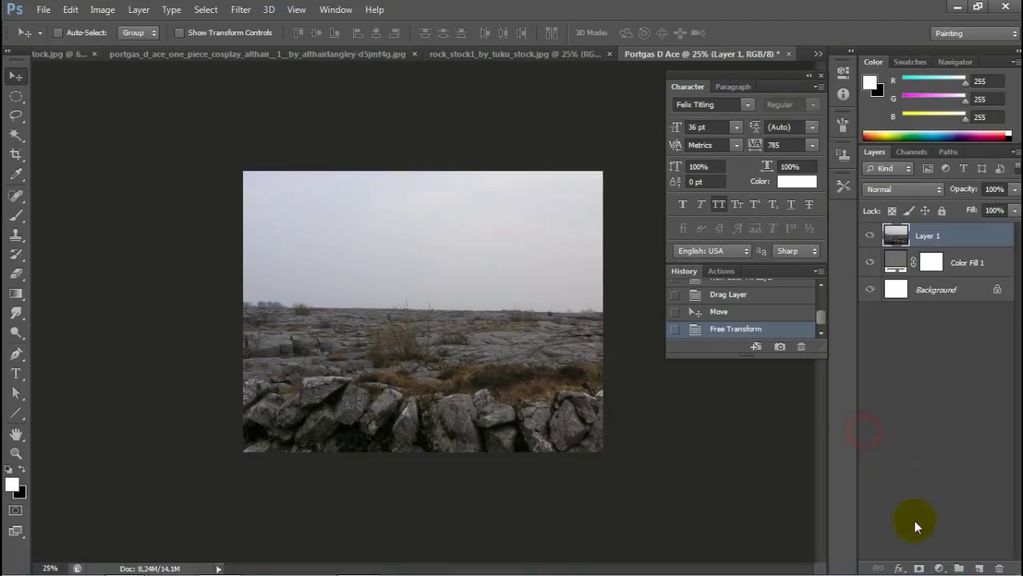
pyautogui.click(918, 386)
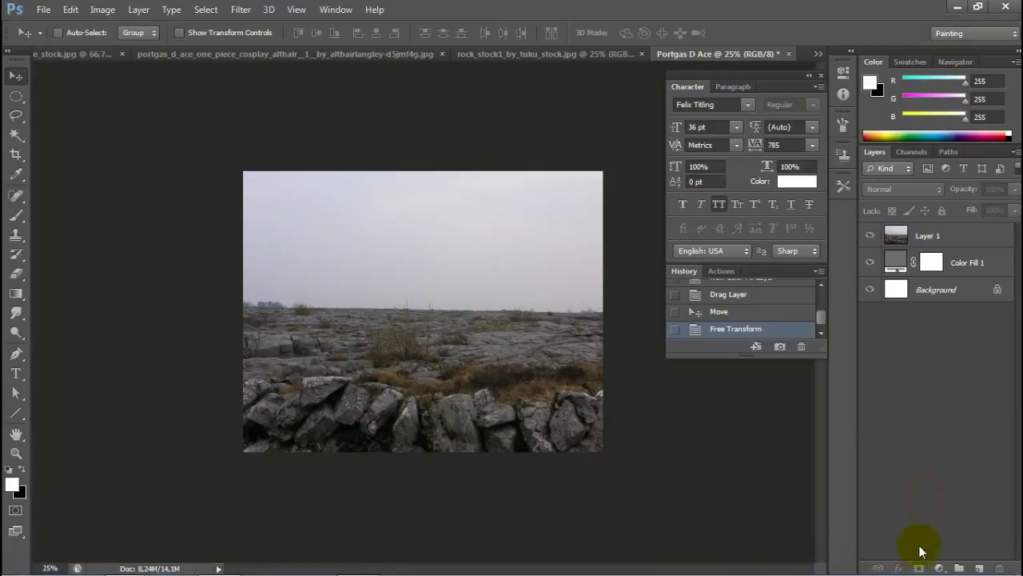
pyautogui.click(921, 234)
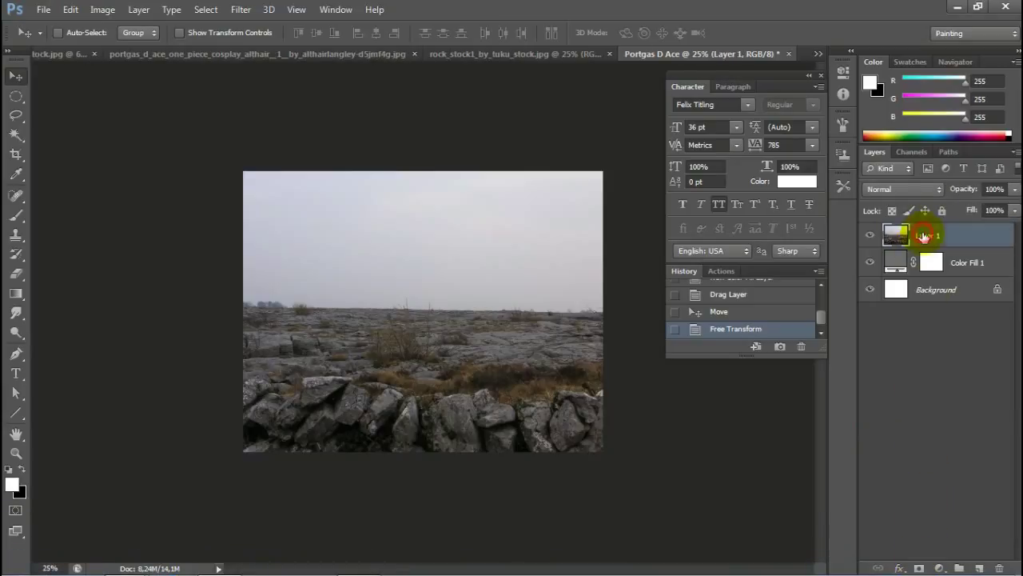
pyautogui.click(920, 568)
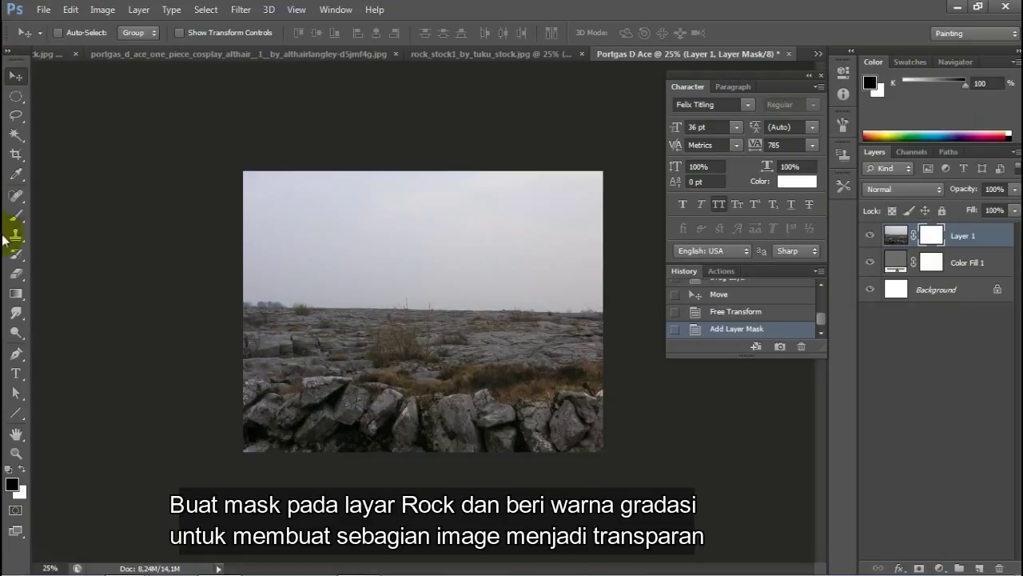
pyautogui.click(16, 293)
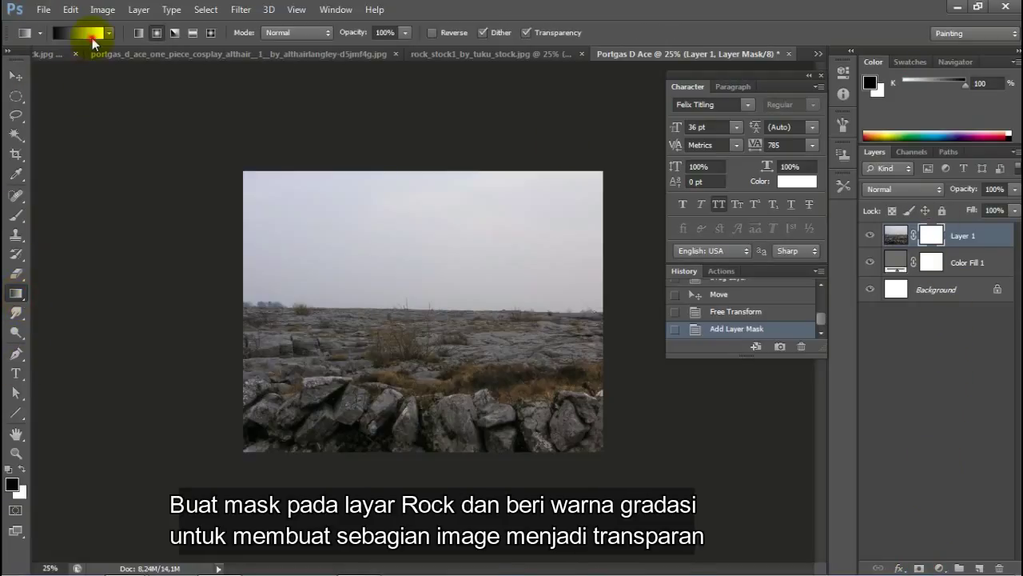
pyautogui.click(92, 33)
pyautogui.click(470, 290)
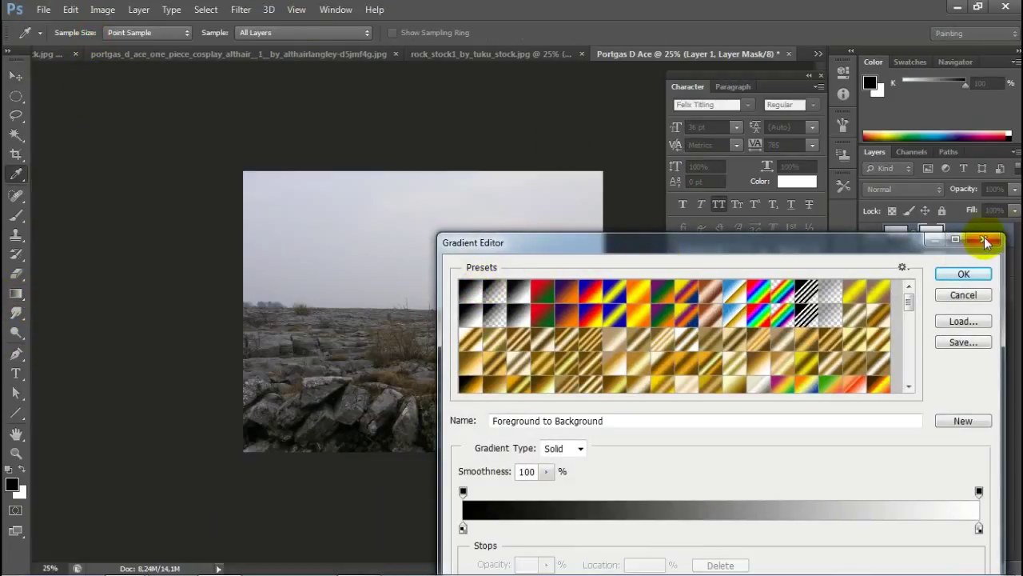
pyautogui.click(963, 273)
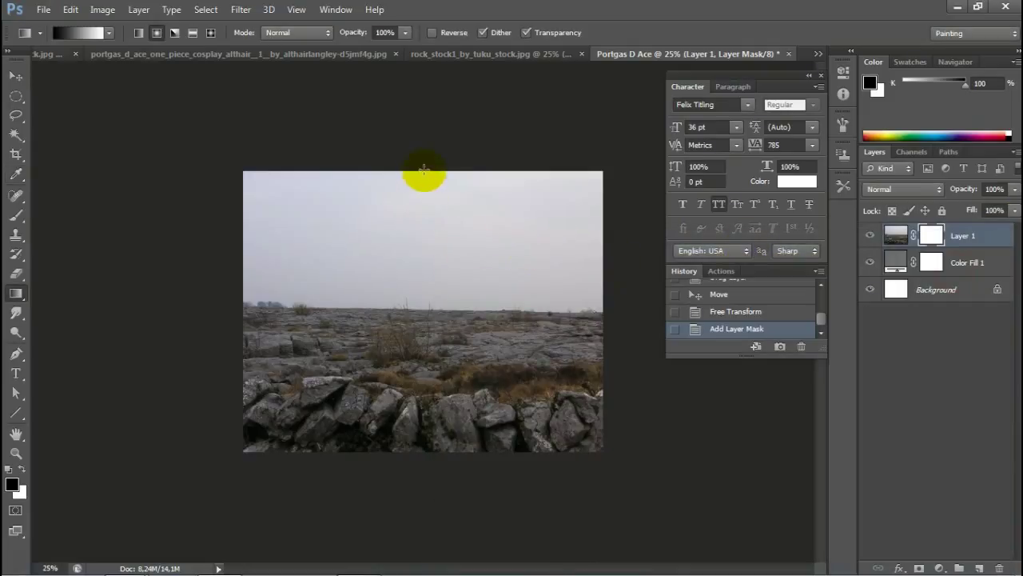
# Step: Drag vertical gradients on the mask so the sky fades into fog just above the horizon
pyautogui.moveTo(434, 150); pyautogui.dragTo(432, 344)
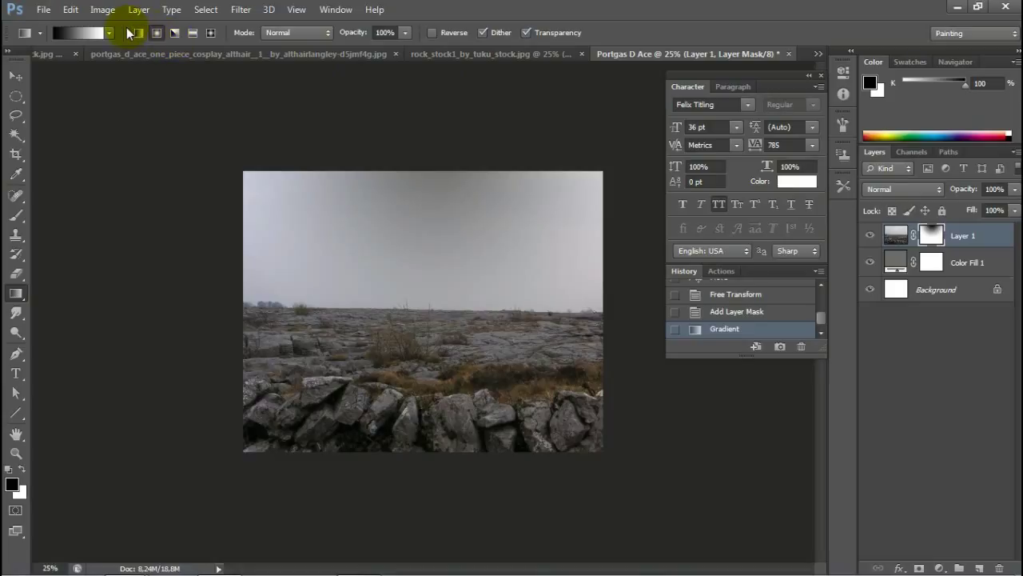
pyautogui.moveTo(436, 171); pyautogui.dragTo(455, 376)
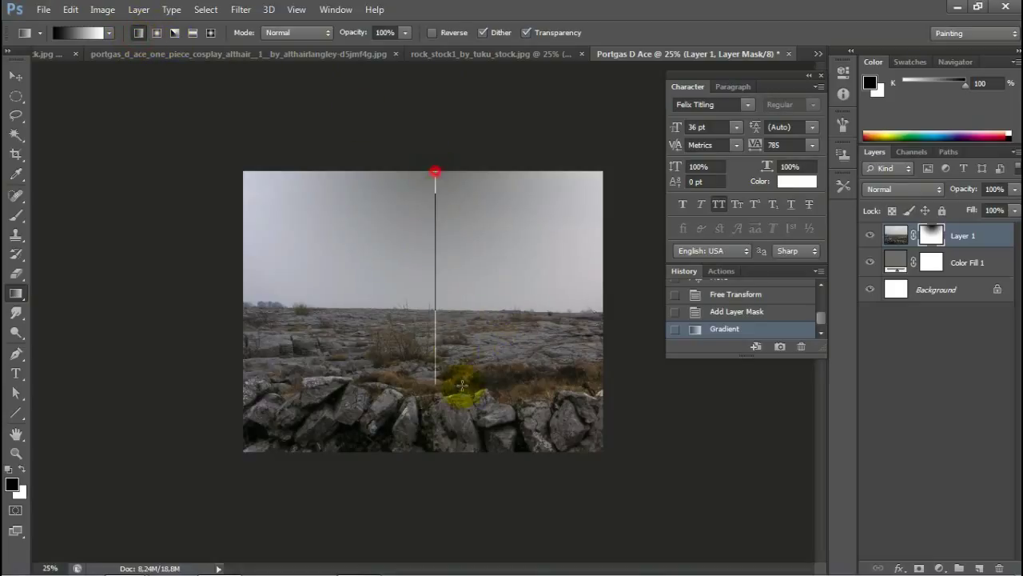
pyautogui.moveTo(429, 231); pyautogui.dragTo(434, 377)
pyautogui.moveTo(426, 289); pyautogui.dragTo(427, 349)
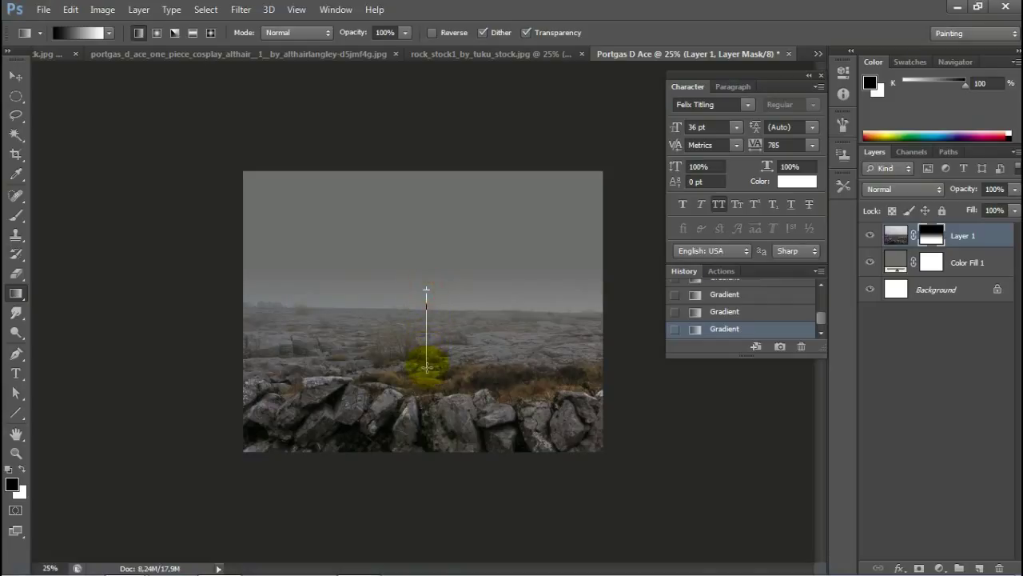
pyautogui.moveTo(435, 291); pyautogui.dragTo(429, 387)
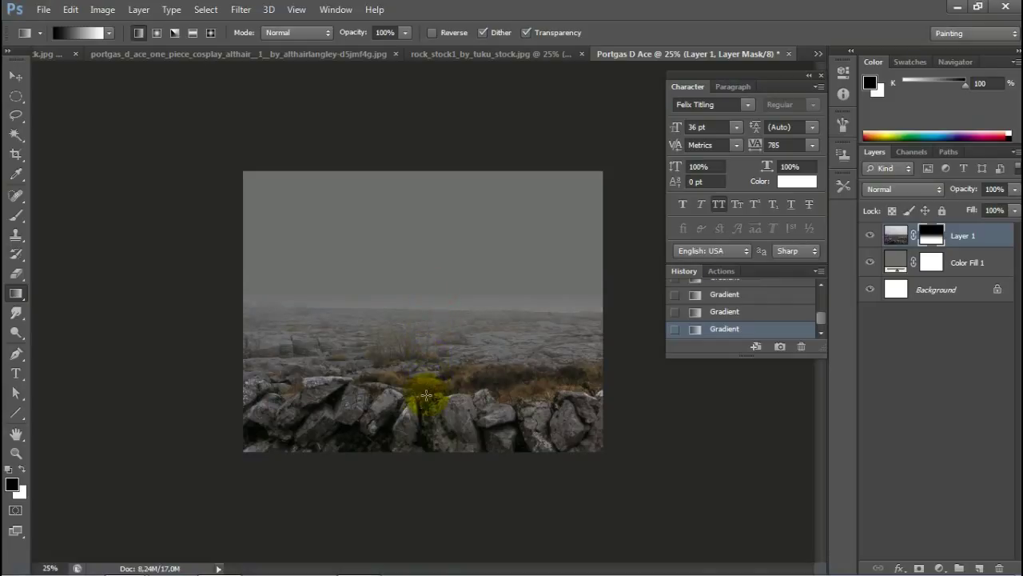
pyautogui.moveTo(438, 300); pyautogui.dragTo(438, 355)
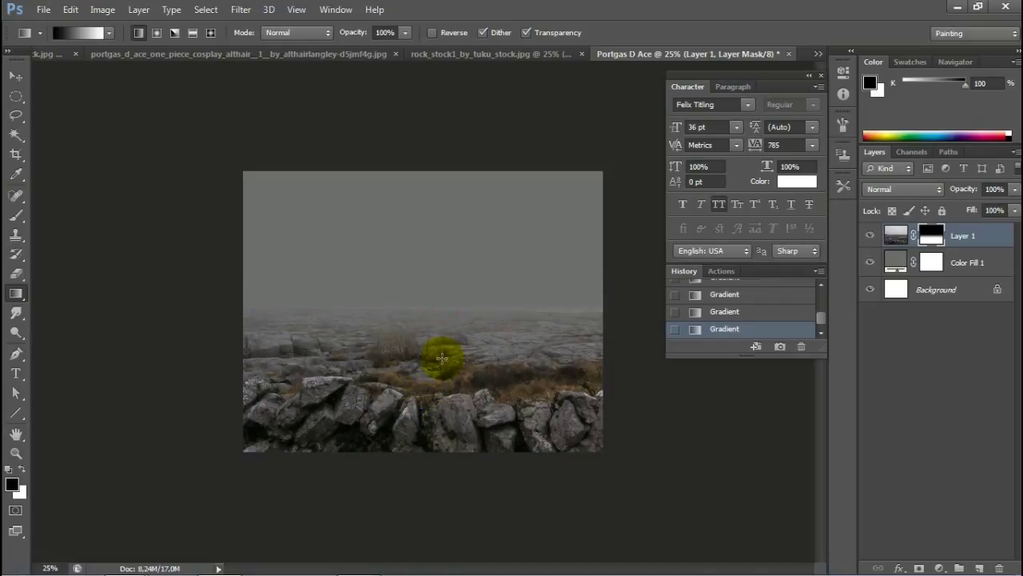
pyautogui.moveTo(437, 308); pyautogui.dragTo(430, 352)
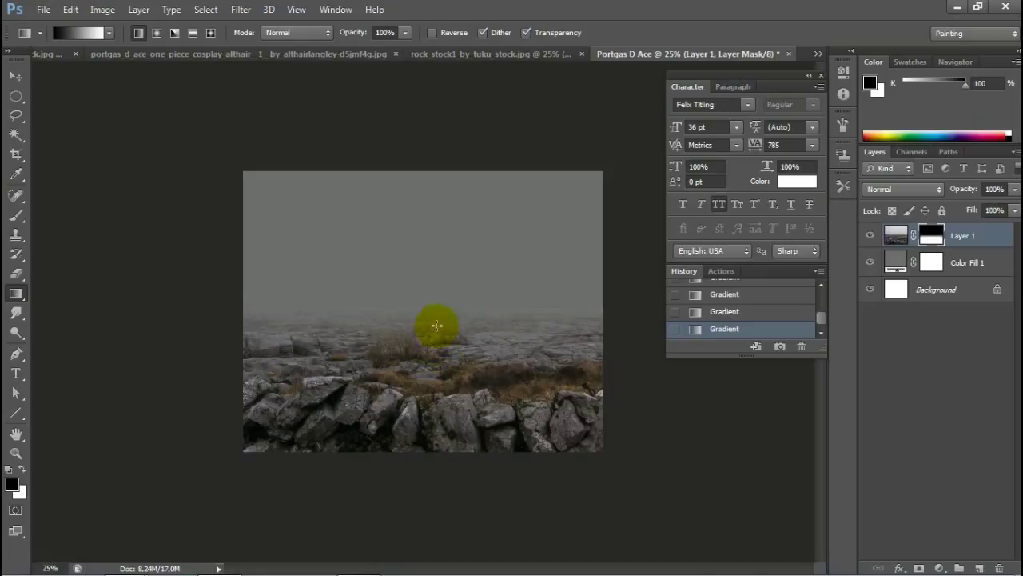
pyautogui.moveTo(441, 313); pyautogui.dragTo(434, 357)
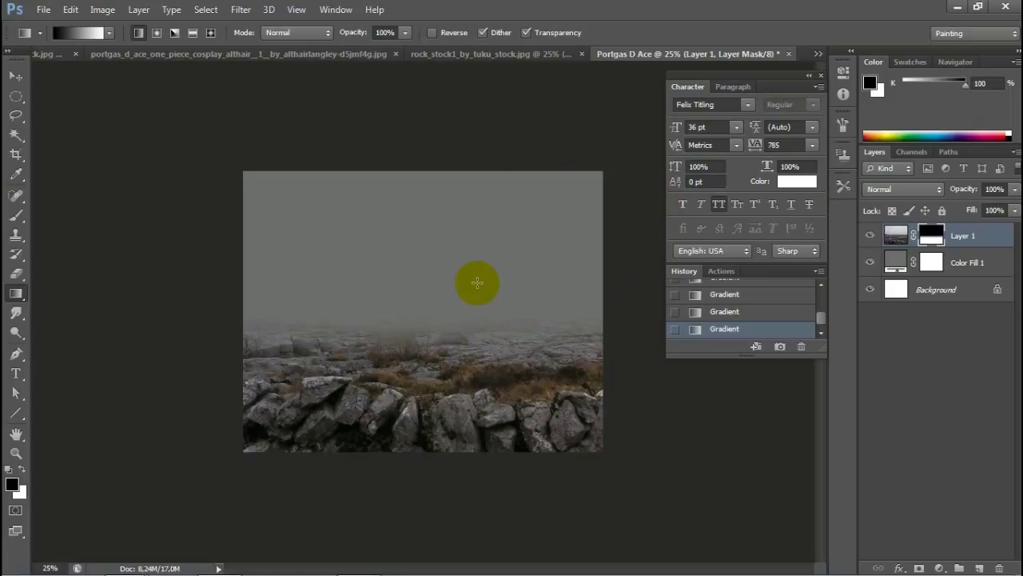
pyautogui.click(897, 236)
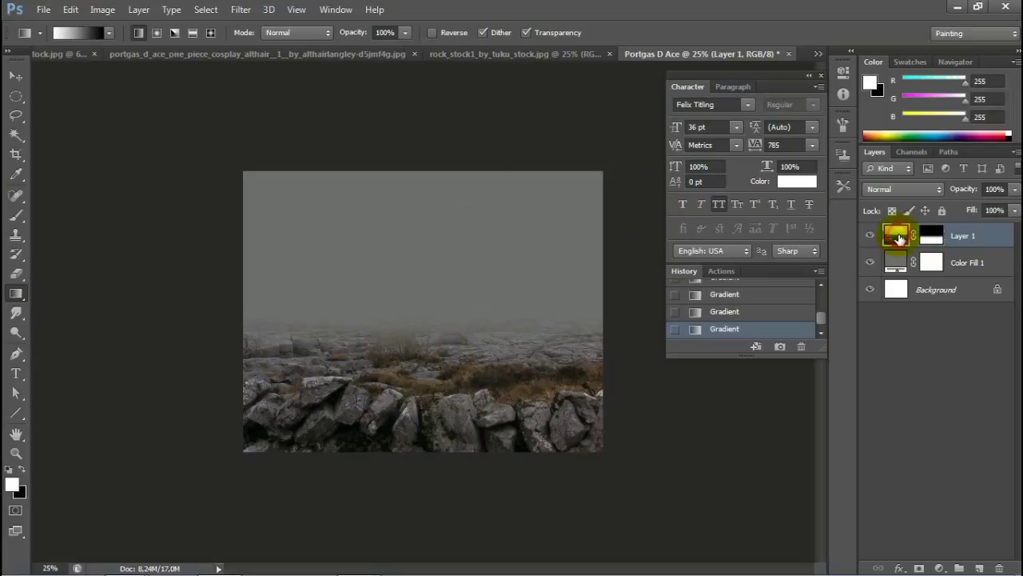
# Step: Clip a Hue/Saturation adjustment to the rock layer with Saturation set to -55
pyautogui.click(901, 567)
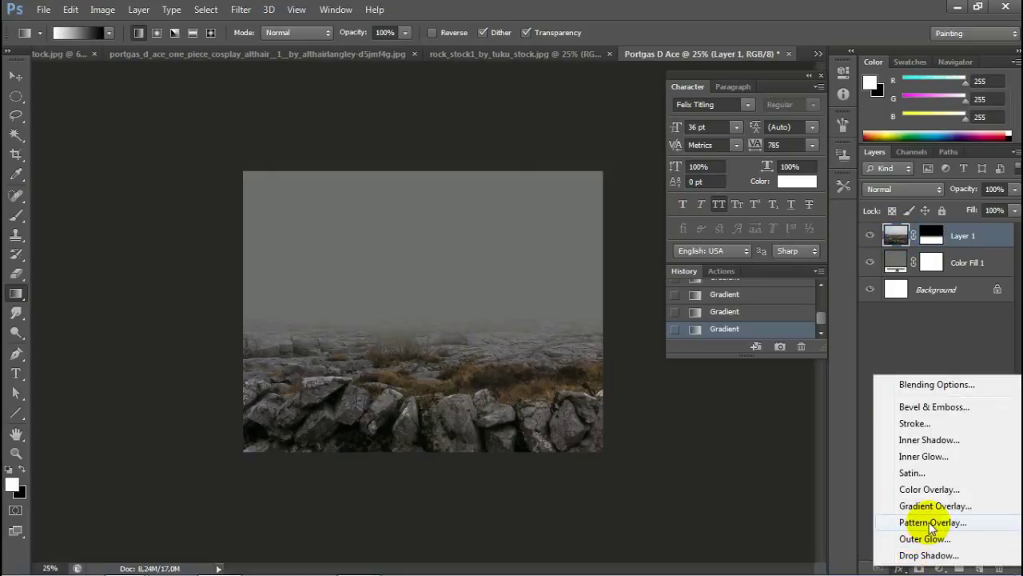
pyautogui.click(955, 336)
pyautogui.click(939, 567)
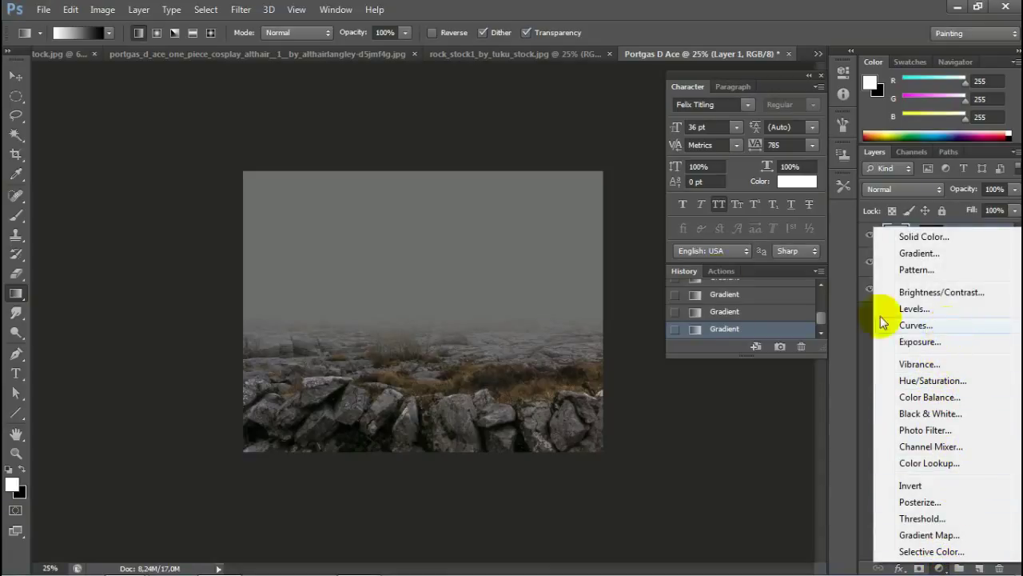
pyautogui.click(322, 131)
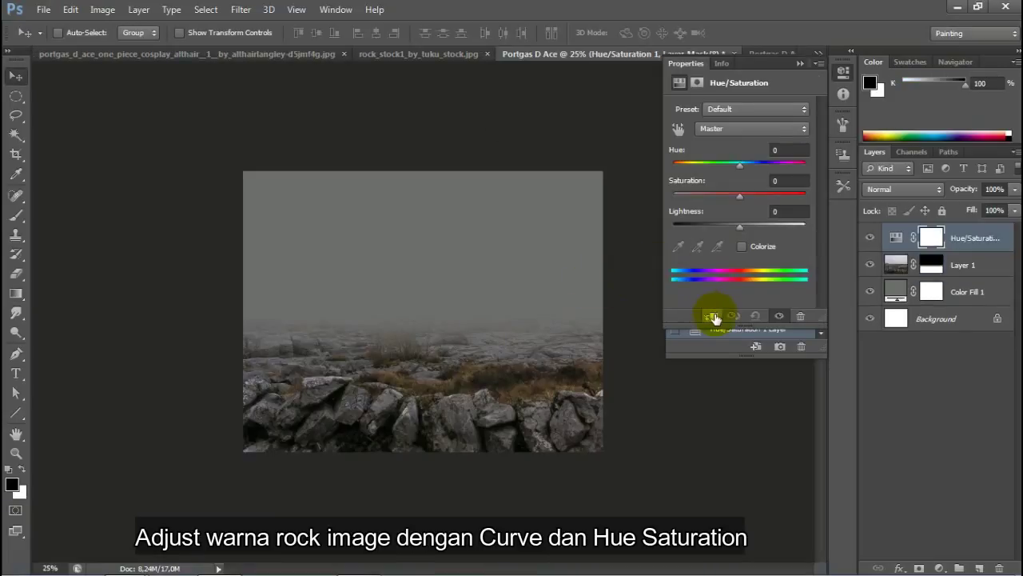
pyautogui.click(714, 316)
pyautogui.moveTo(727, 203); pyautogui.dragTo(703, 199)
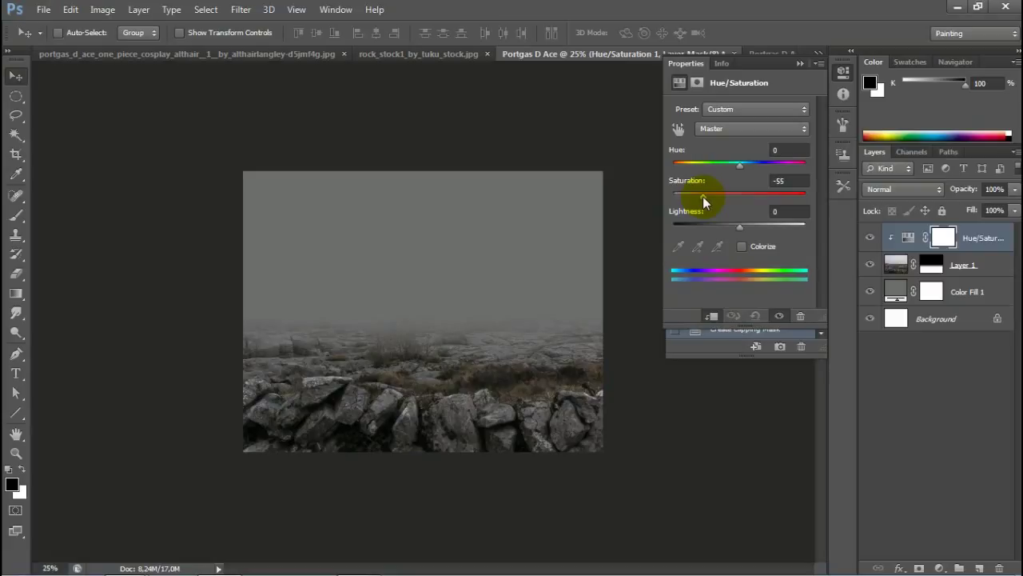
pyautogui.click(800, 64)
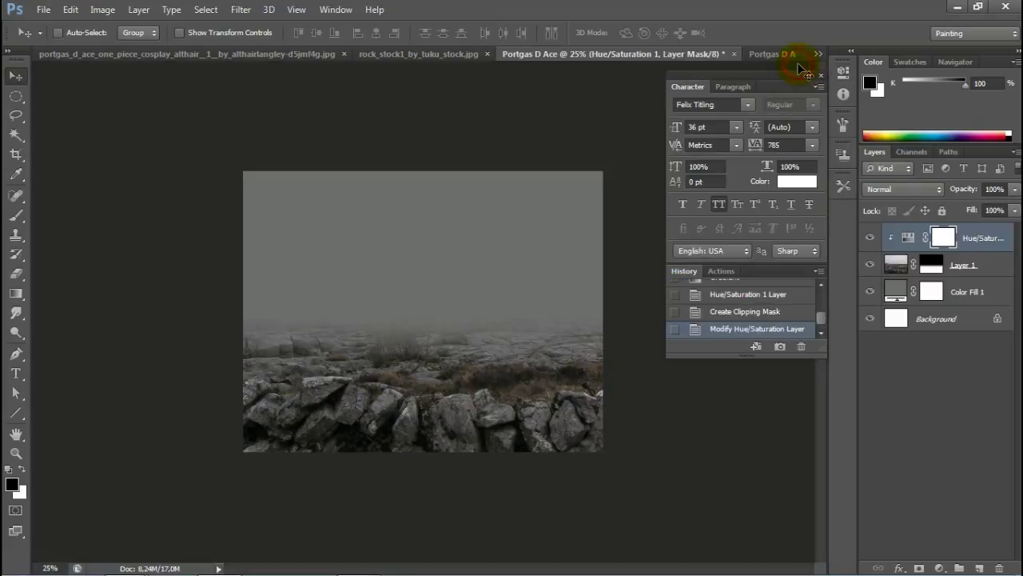
# Step: Add a Curves layer that lowers the top-right highlight point and slightly raises the black point
pyautogui.click(943, 567)
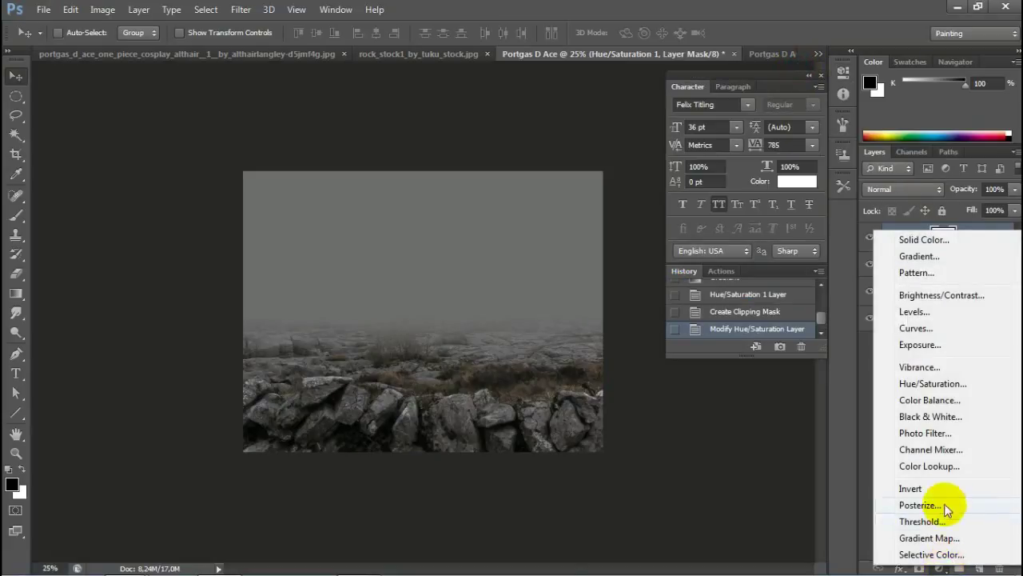
pyautogui.click(930, 329)
pyautogui.moveTo(800, 147); pyautogui.dragTo(799, 168)
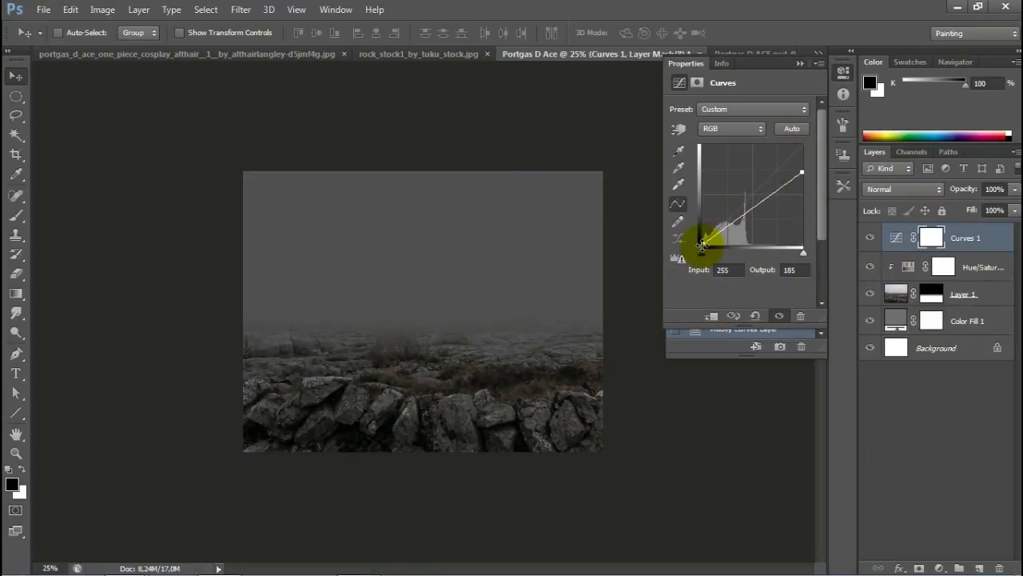
pyautogui.moveTo(702, 244); pyautogui.dragTo(693, 238)
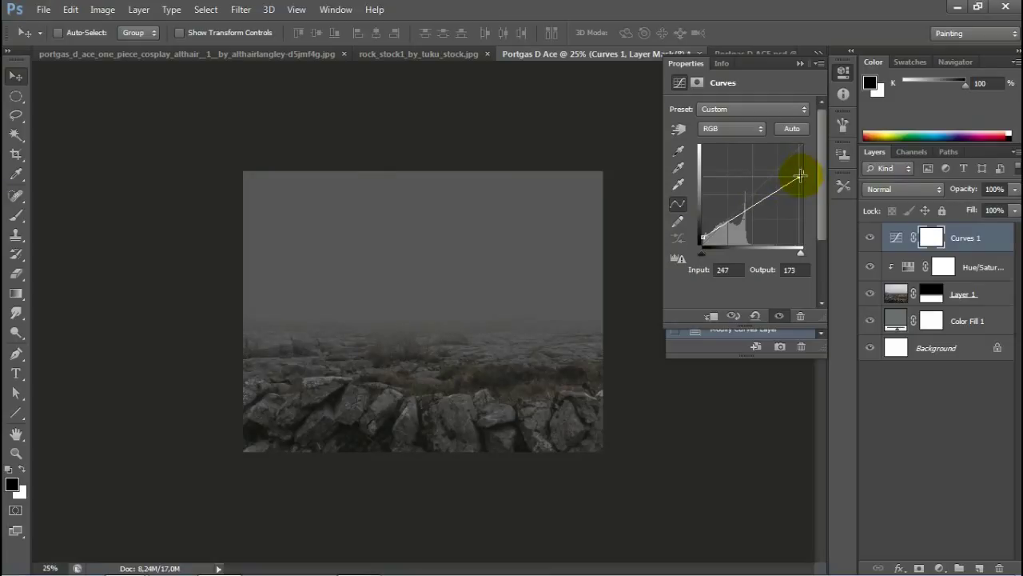
pyautogui.click(801, 63)
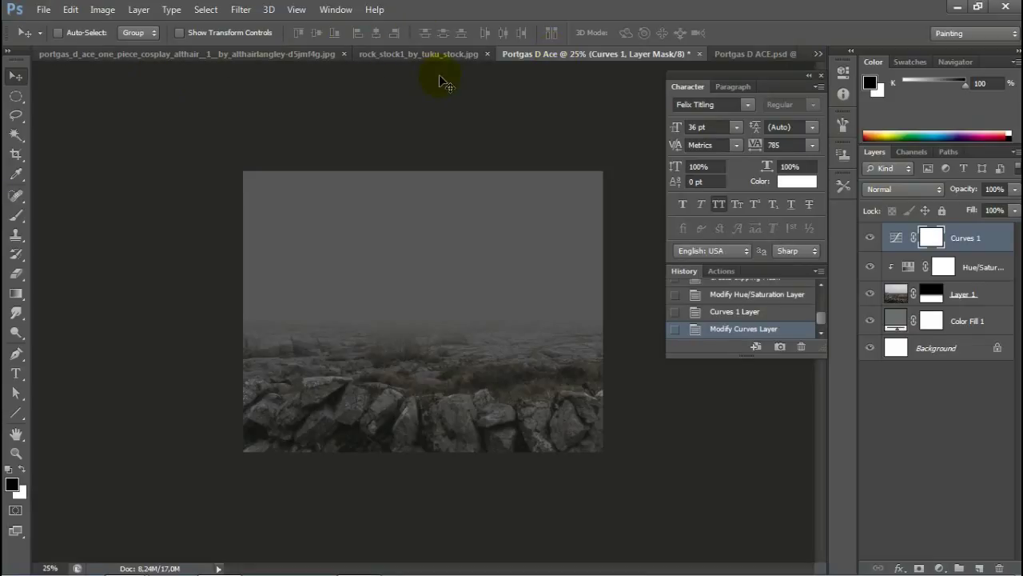
# Step: Close the rock stock photo and drag the evening sky photo into the Portgas D Ace poster
pyautogui.click(444, 54)
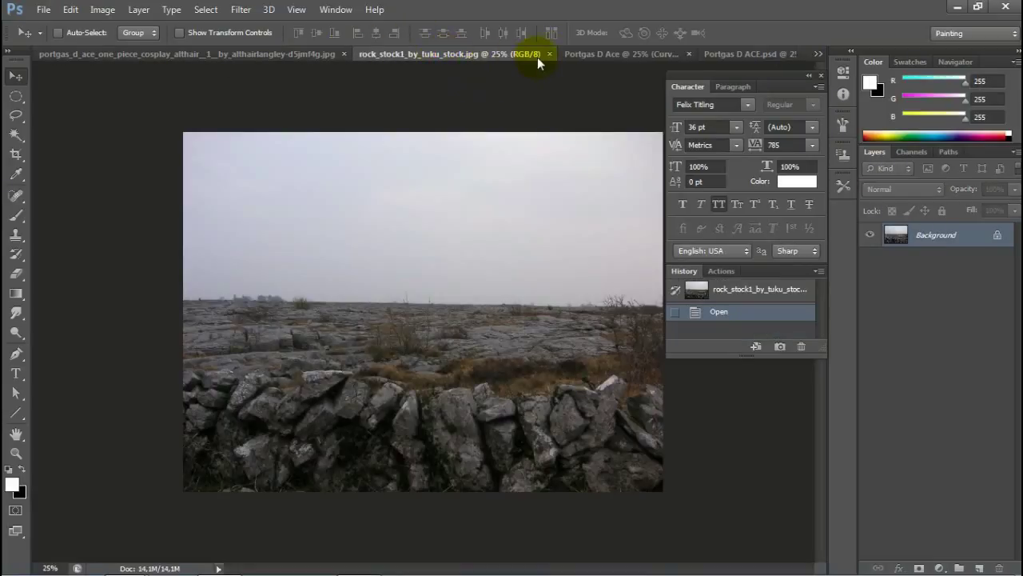
pyautogui.click(554, 53)
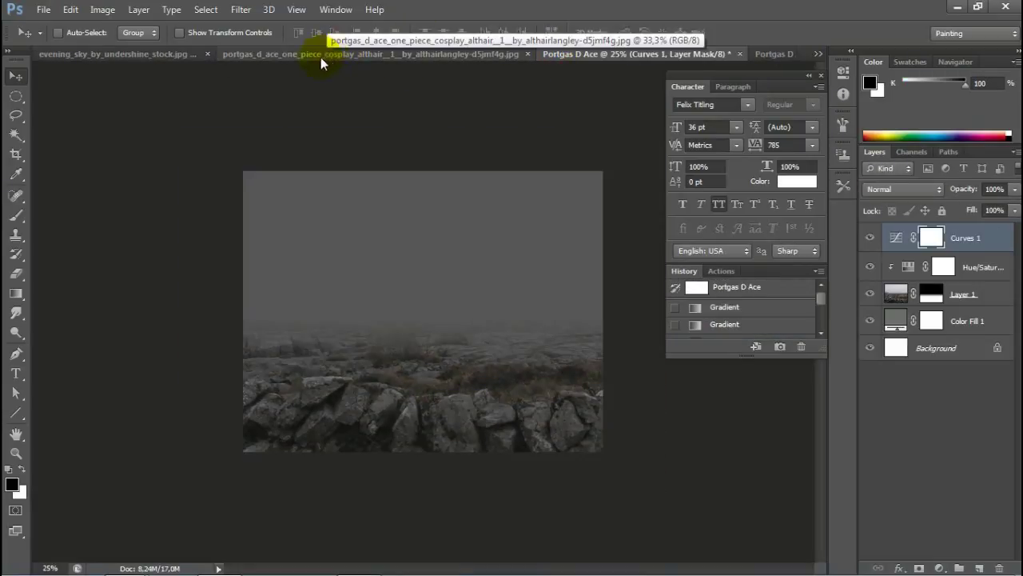
pyautogui.click(159, 55)
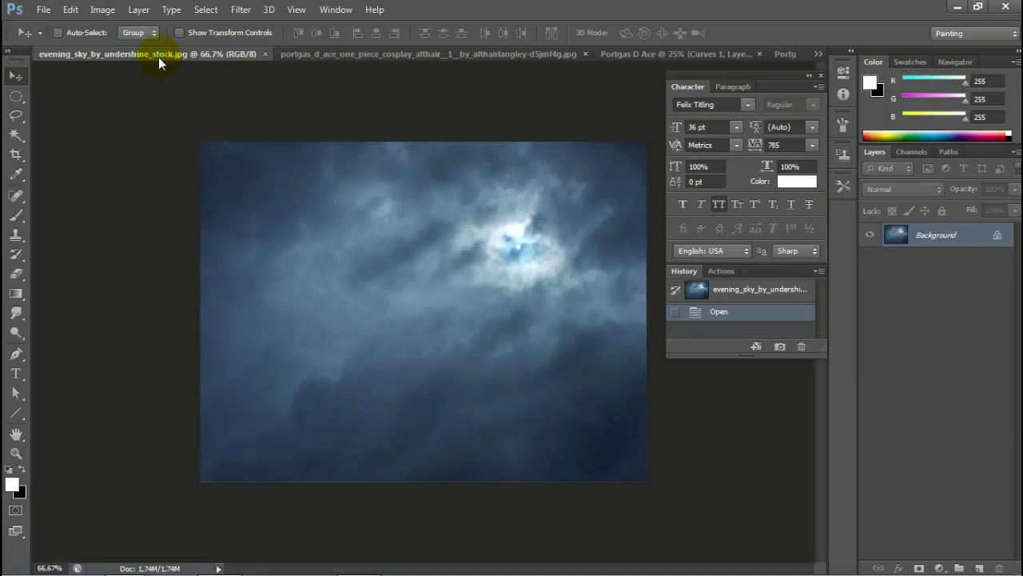
pyautogui.click(649, 54)
pyautogui.moveTo(649, 54)
pyautogui.mouseDown()
pyautogui.moveTo(387, 223)
pyautogui.moveTo(324, 197)
pyautogui.mouseUp()
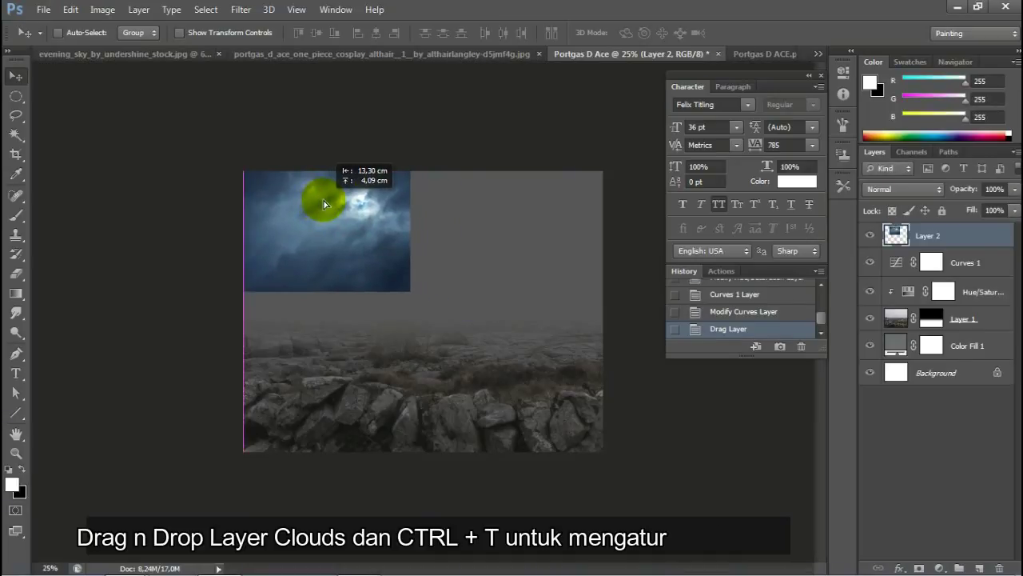
# Step: Scale the cloud layer up to about 260% with Free Transform so it fills the canvas
pyautogui.hotkey('ctrl', 't')
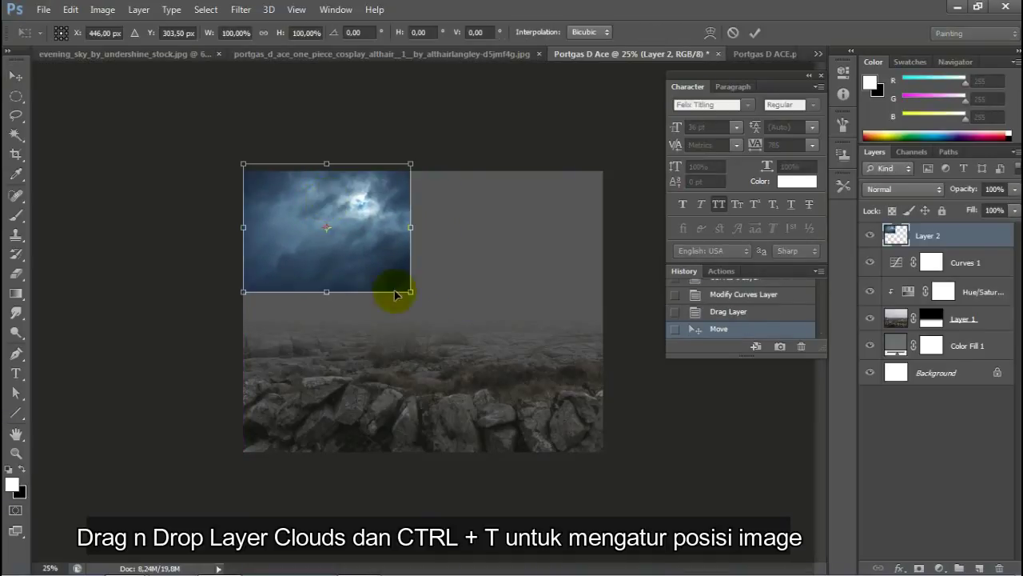
pyautogui.moveTo(411, 292); pyautogui.dragTo(654, 411)
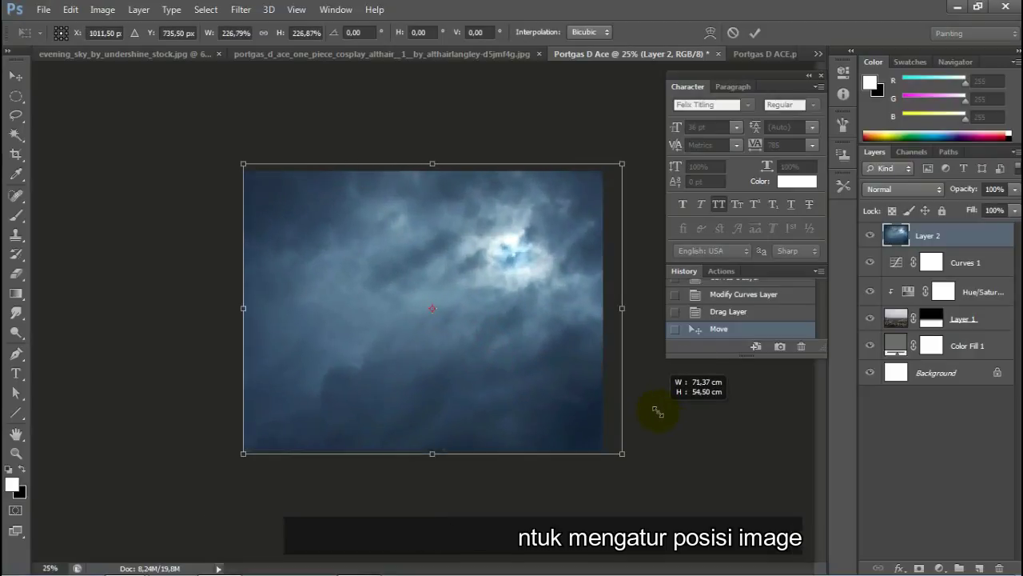
pyautogui.moveTo(565, 389); pyautogui.dragTo(548, 364)
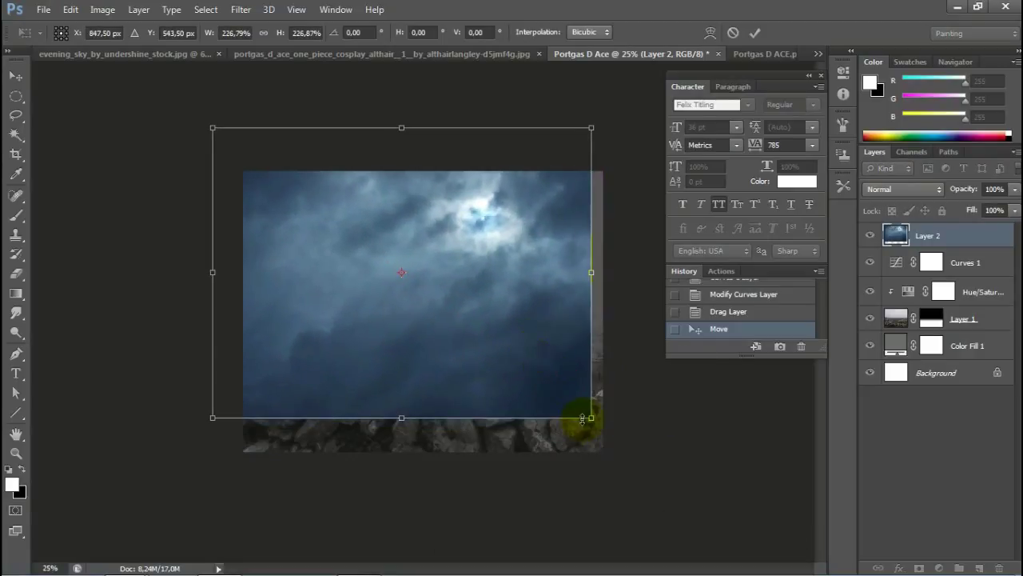
pyautogui.moveTo(589, 417); pyautogui.dragTo(635, 453)
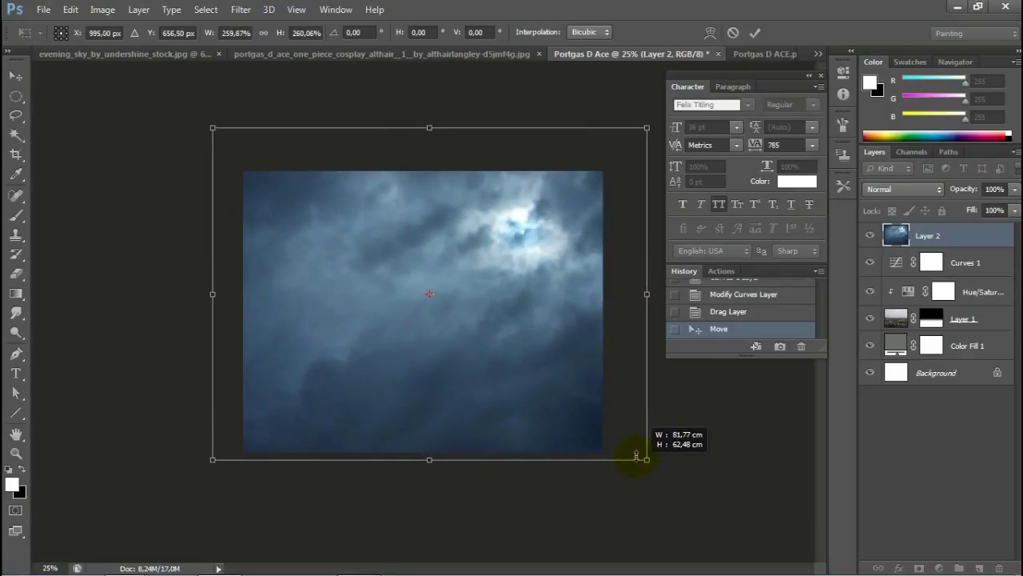
pyautogui.moveTo(537, 387)
pyautogui.mouseDown()
pyautogui.moveTo(551, 389)
pyautogui.moveTo(541, 385)
pyautogui.mouseUp()
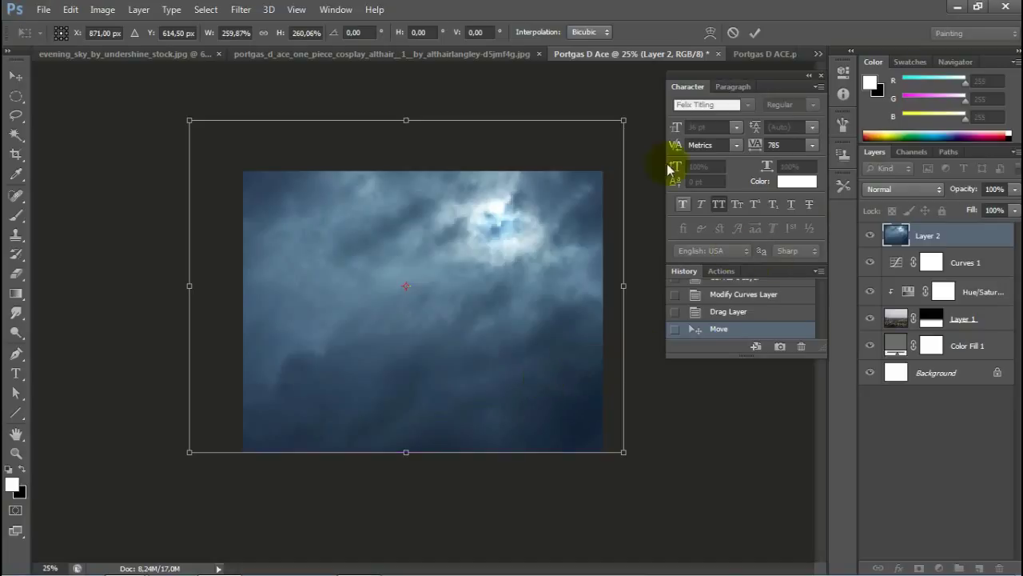
pyautogui.click(753, 33)
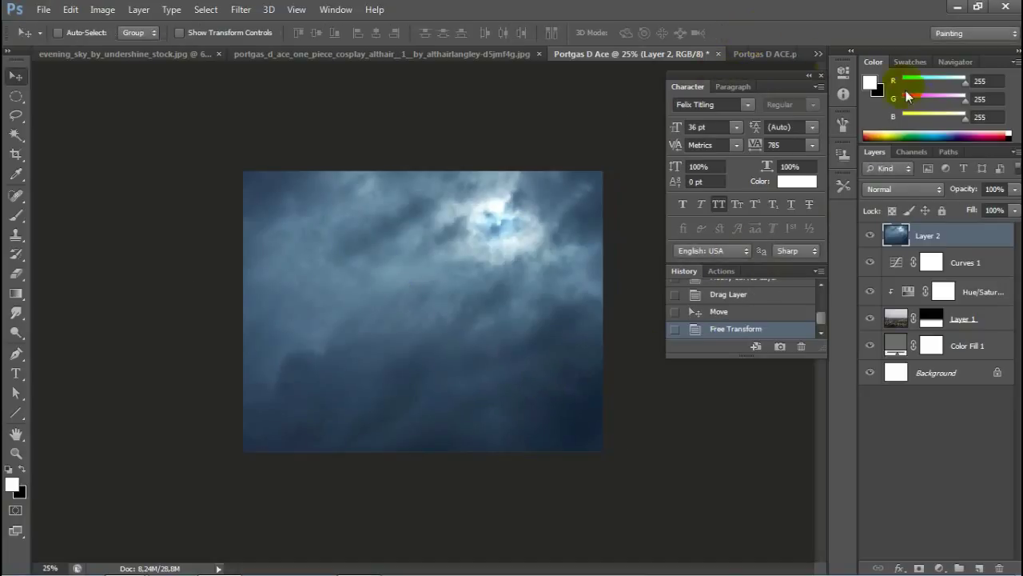
# Step: Mask the cloud layer and drag a black-to-white gradient from the rocks upward into the sky
pyautogui.click(918, 568)
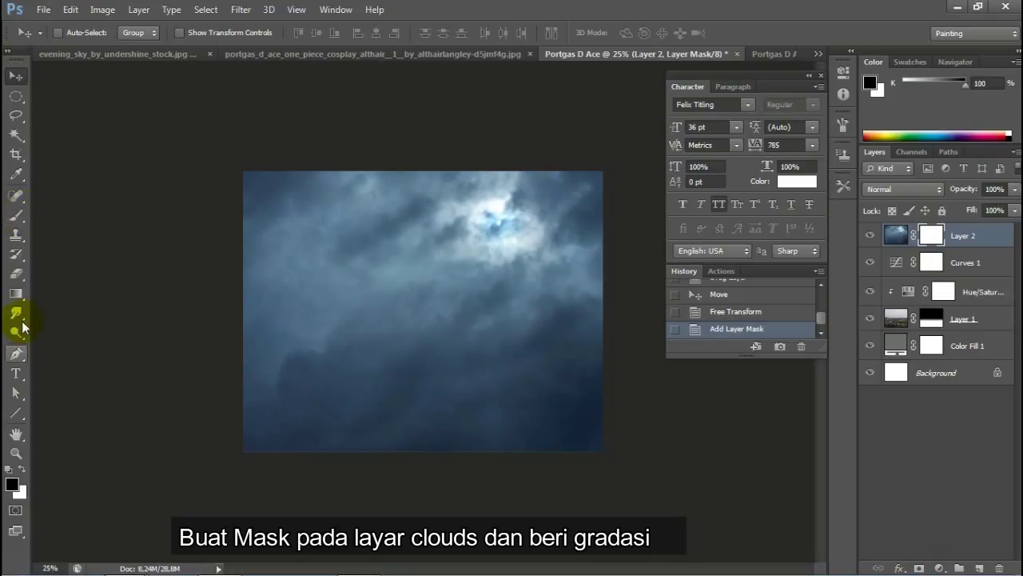
pyautogui.click(16, 292)
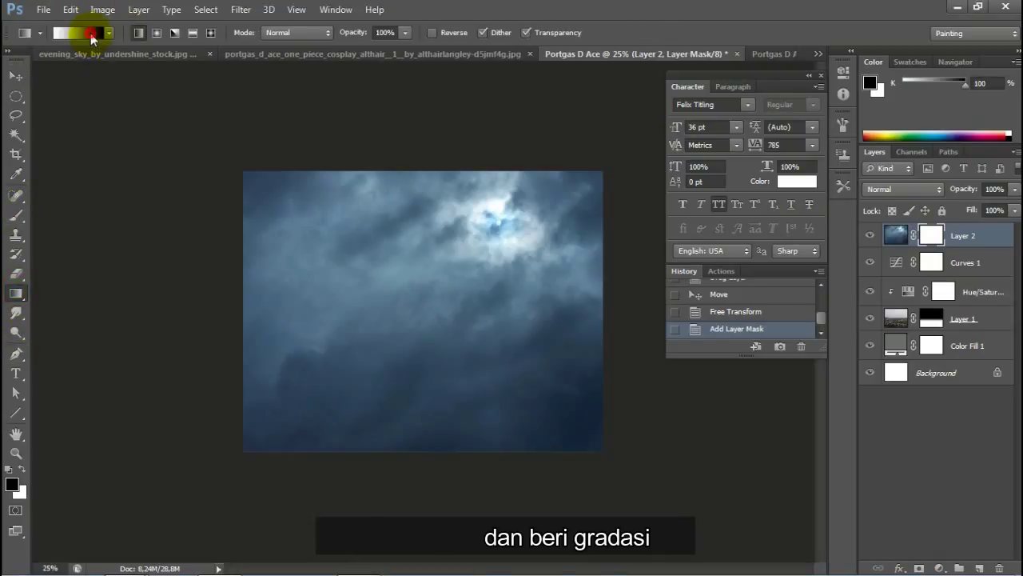
pyautogui.click(93, 33)
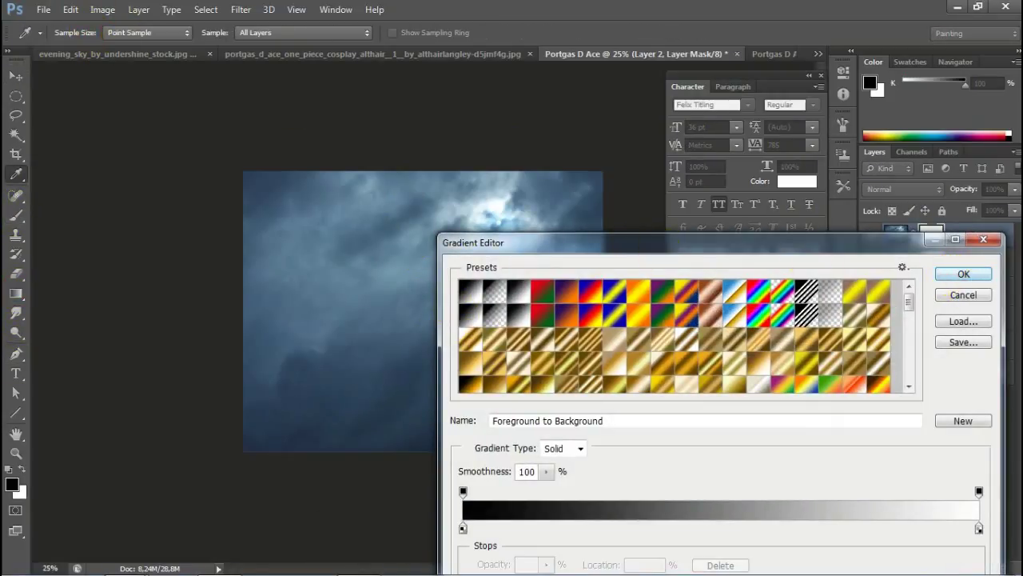
pyautogui.click(966, 274)
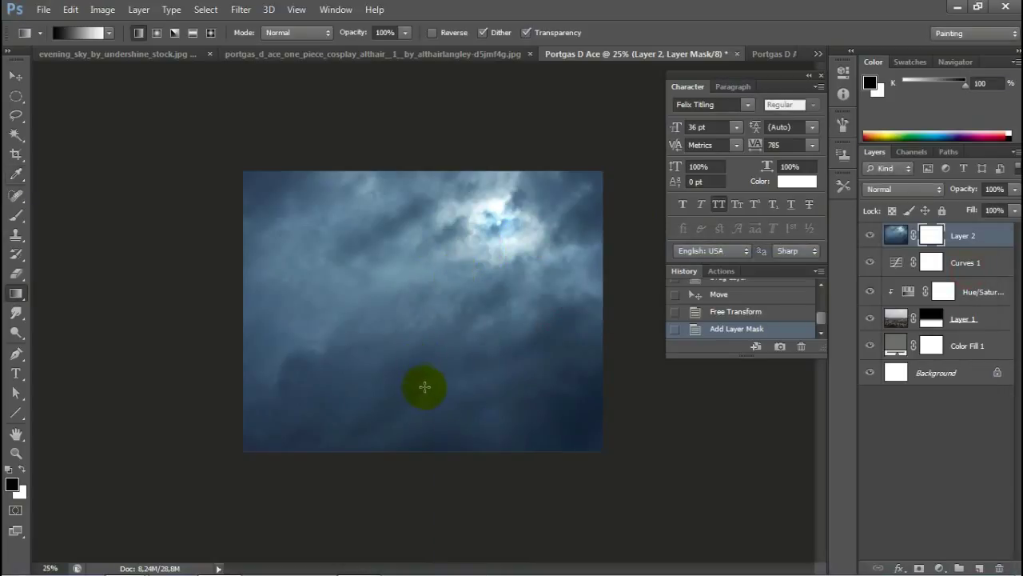
pyautogui.moveTo(430, 364); pyautogui.dragTo(445, 244)
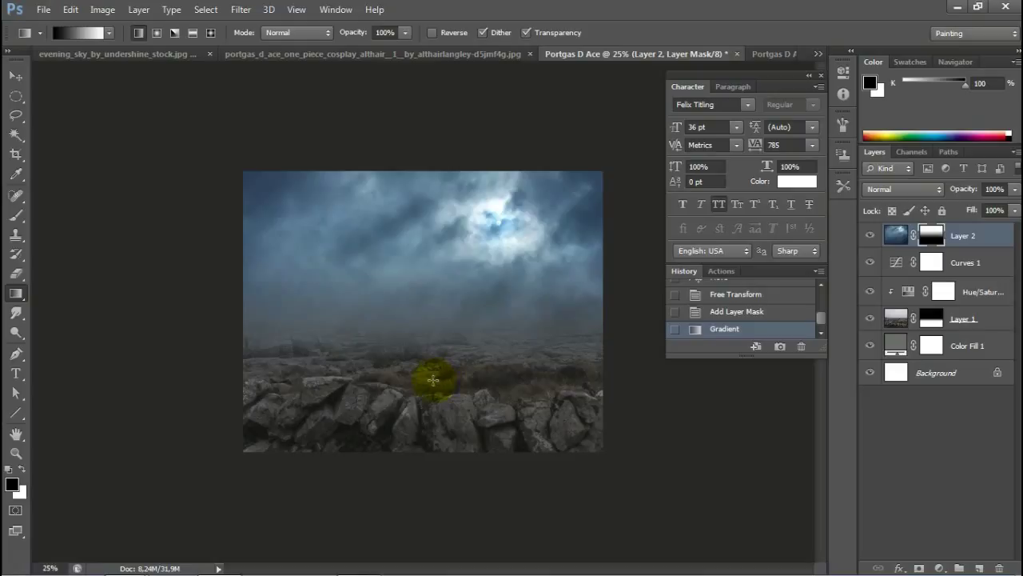
pyautogui.moveTo(430, 373); pyautogui.dragTo(432, 254)
pyautogui.moveTo(427, 372); pyautogui.dragTo(432, 258)
pyautogui.moveTo(412, 366); pyautogui.dragTo(439, 230)
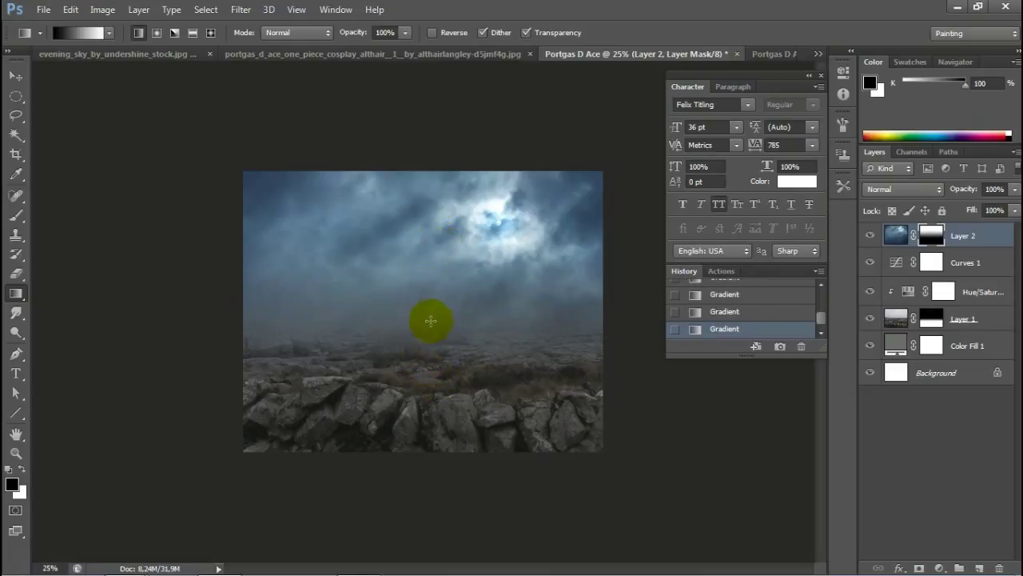
# Step: Select Layer 1, undo the accidental mask unlink, and move the rocks lower
pyautogui.click(16, 80)
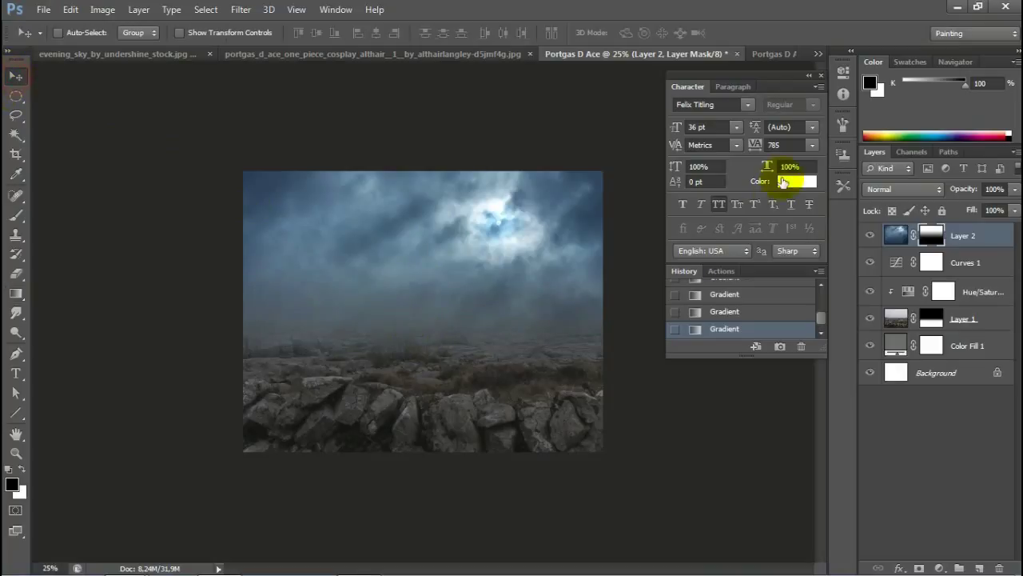
pyautogui.click(905, 326)
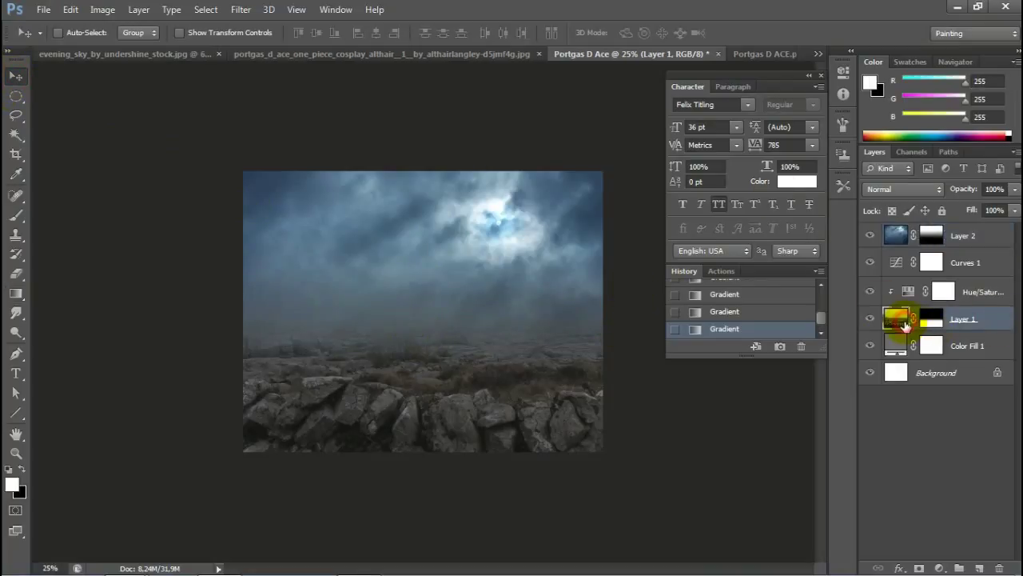
pyautogui.click(913, 262)
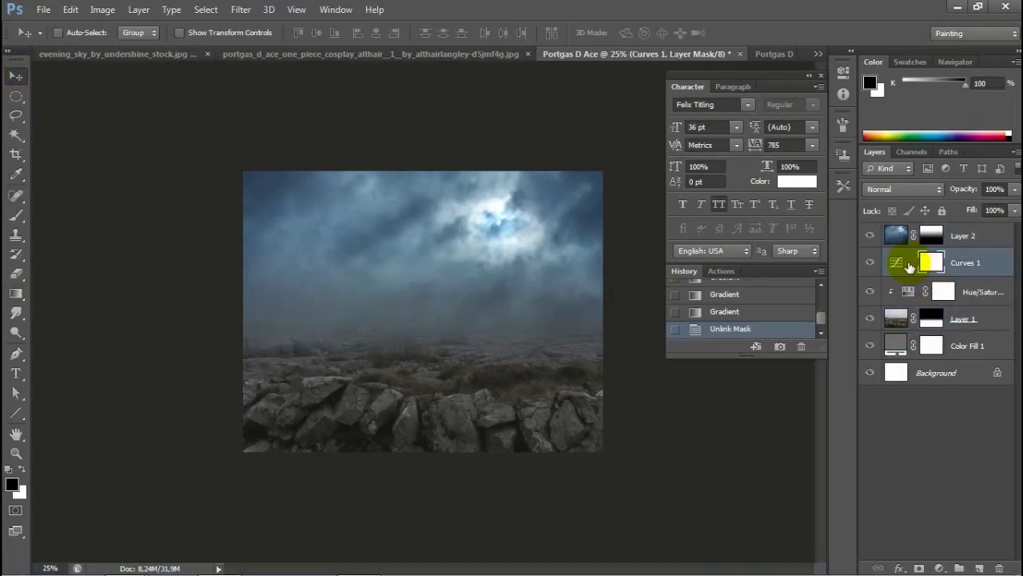
pyautogui.click(908, 265)
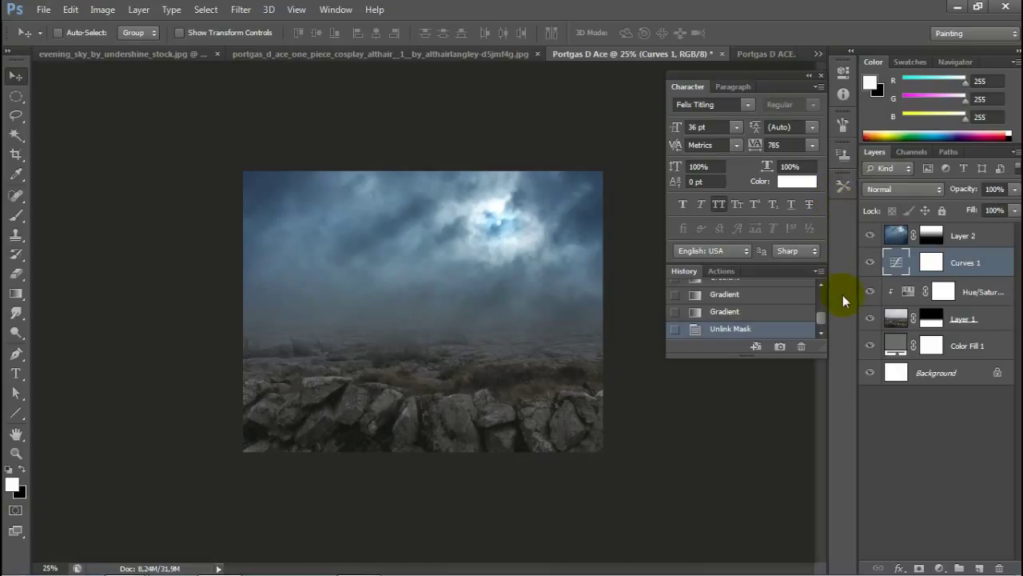
pyautogui.hotkey('ctrl', 'z')
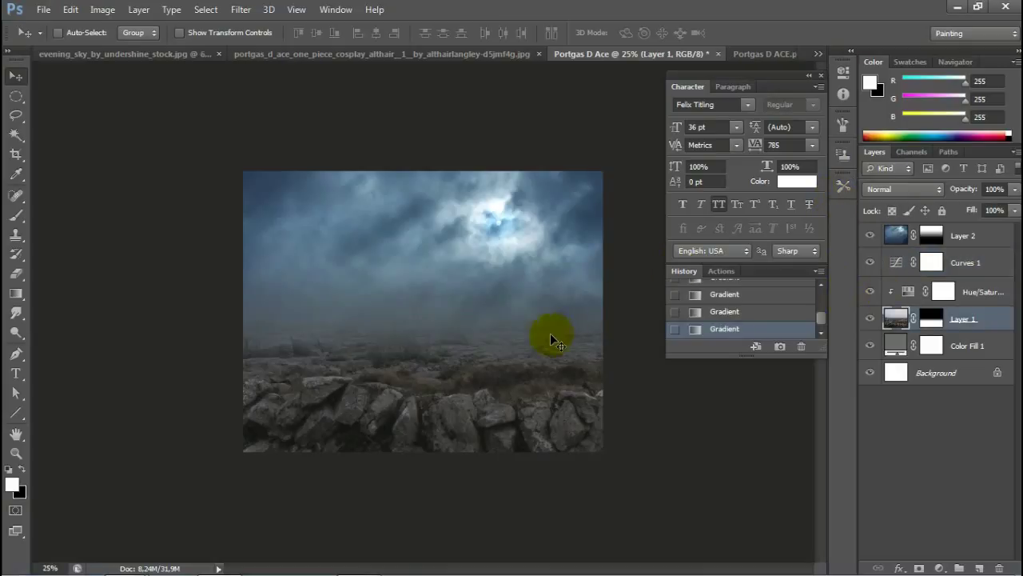
pyautogui.moveTo(534, 399); pyautogui.dragTo(538, 411)
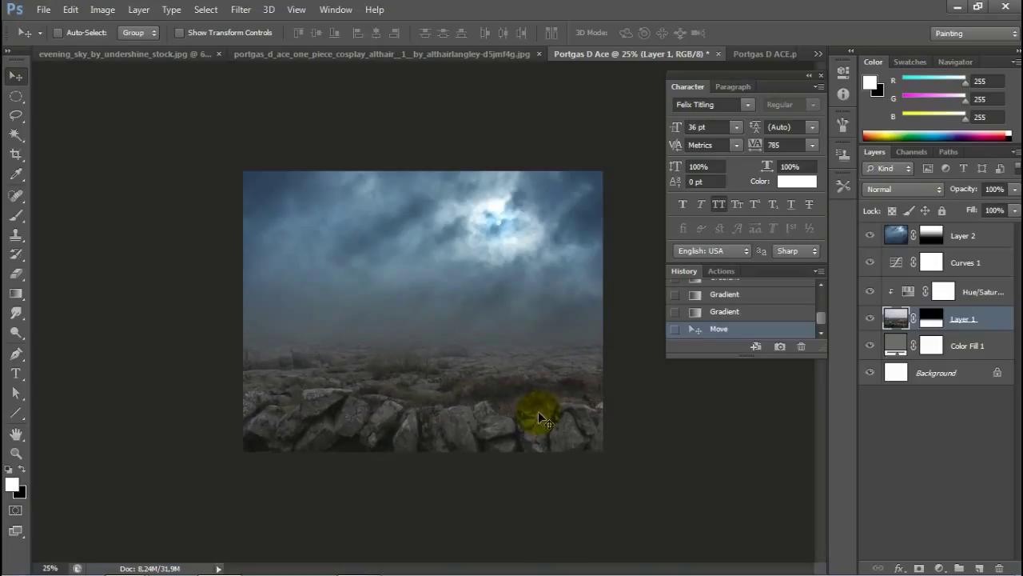
# Step: Resize the canvas in pixel units to 1920 × 1600, raising its height from 1500
pyautogui.click(96, 12)
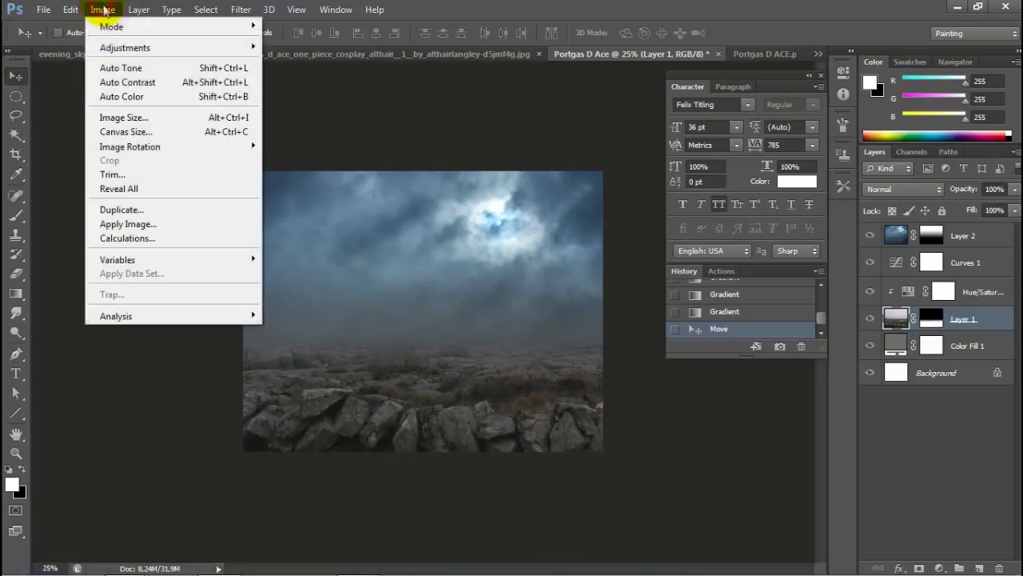
pyautogui.click(148, 133)
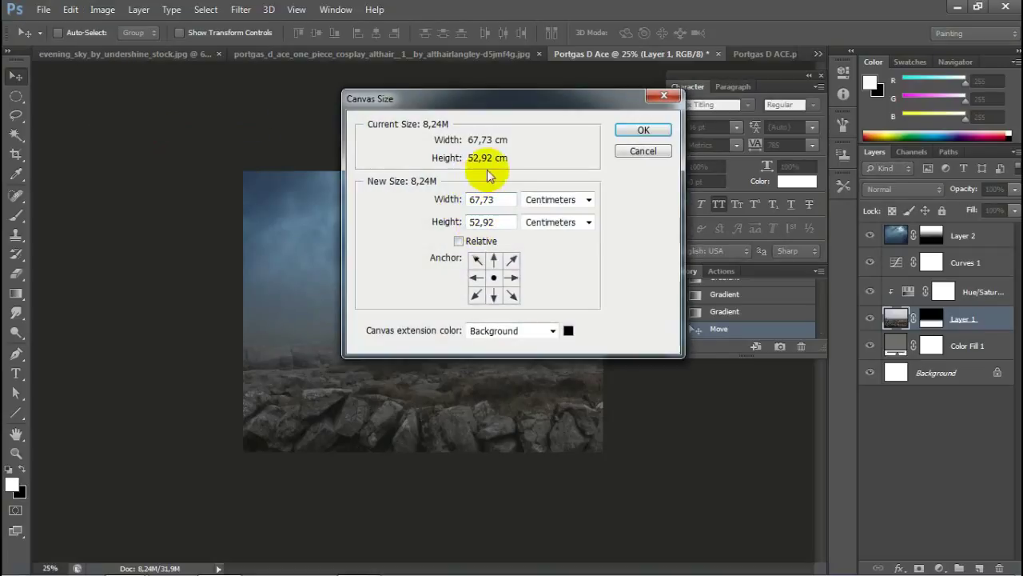
pyautogui.click(588, 201)
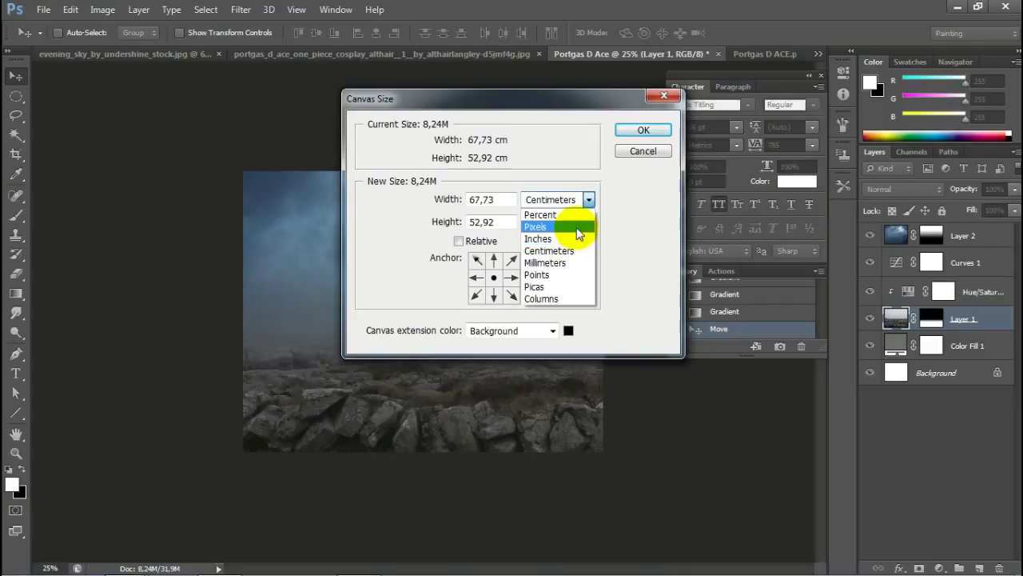
pyautogui.click(575, 226)
pyautogui.click(495, 221)
pyautogui.moveTo(494, 222); pyautogui.dragTo(428, 231)
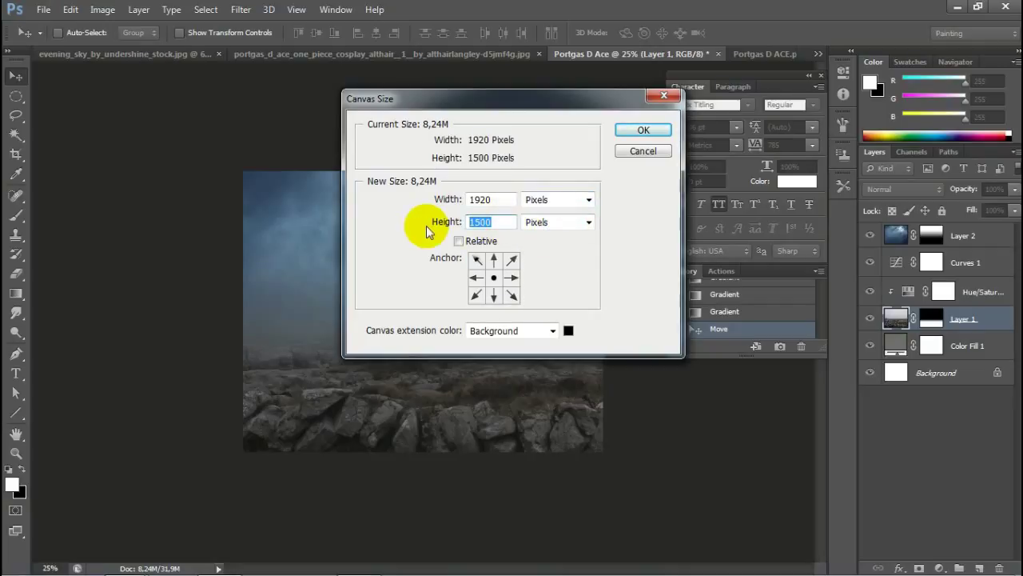
pyautogui.write('1')
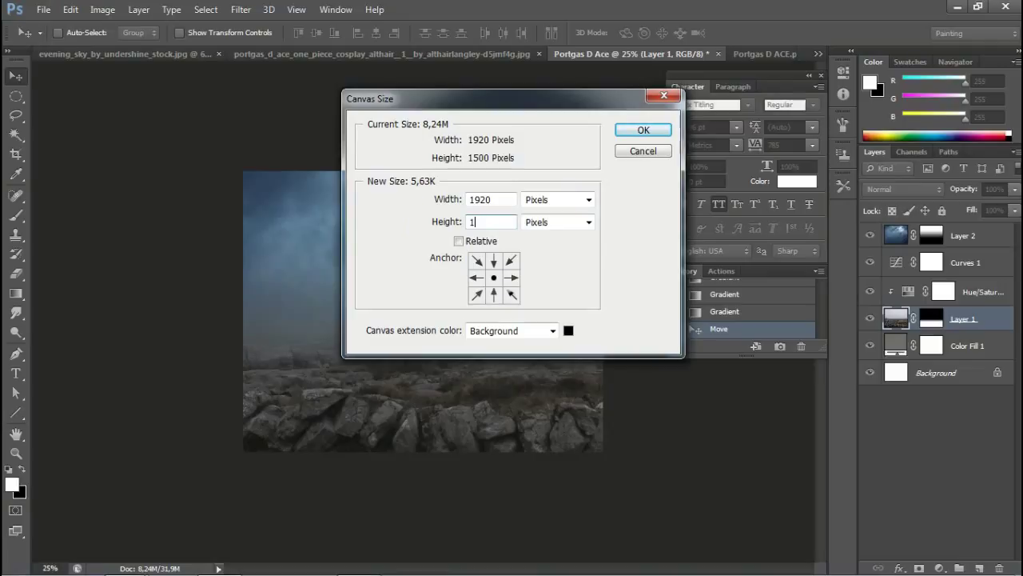
pyautogui.write('600')
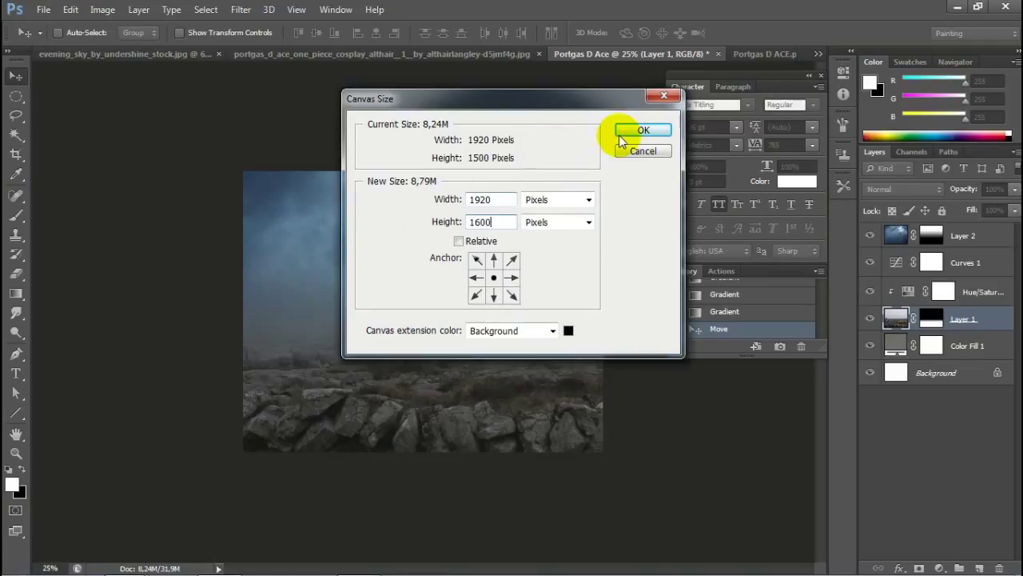
pyautogui.click(622, 133)
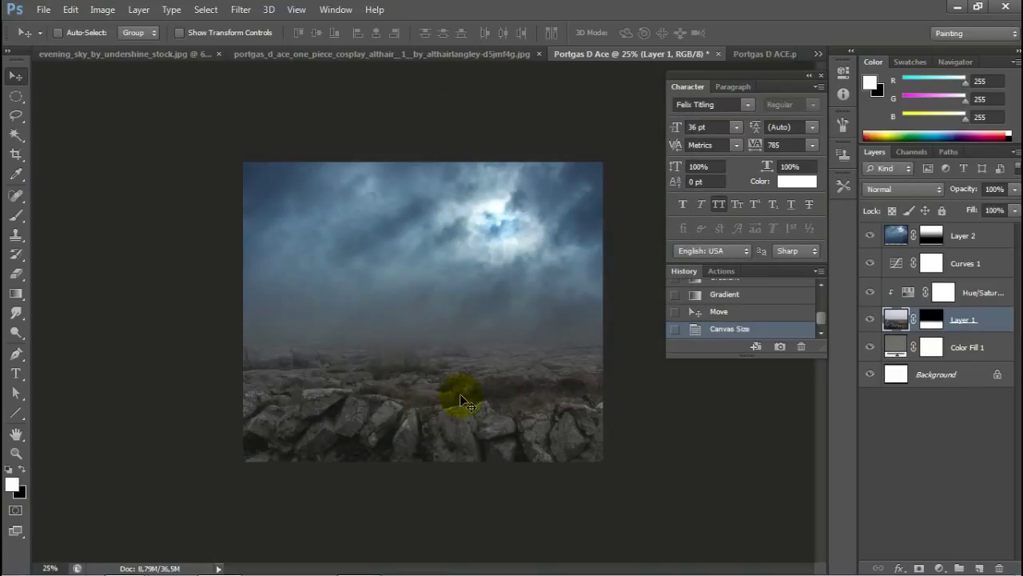
# Step: Reposition the rocky foreground and cloud layers for the taller canvas and bring up the adjustment-layer menu
pyautogui.moveTo(460, 397); pyautogui.dragTo(460, 399)
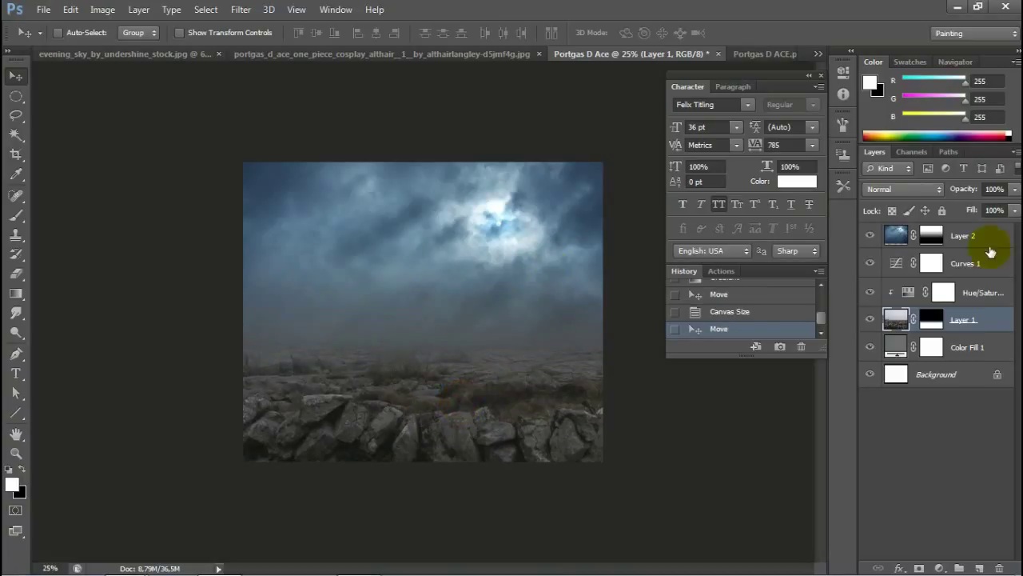
pyautogui.keyDown('ctrl'); pyautogui.click(895, 235); pyautogui.keyUp('ctrl')
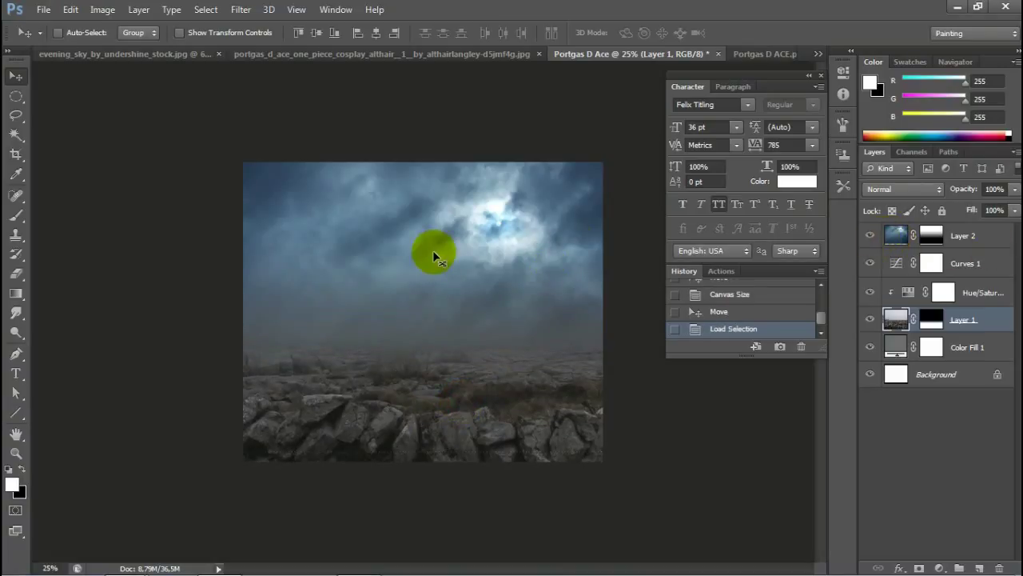
pyautogui.hotkey('ctrl', 'd')
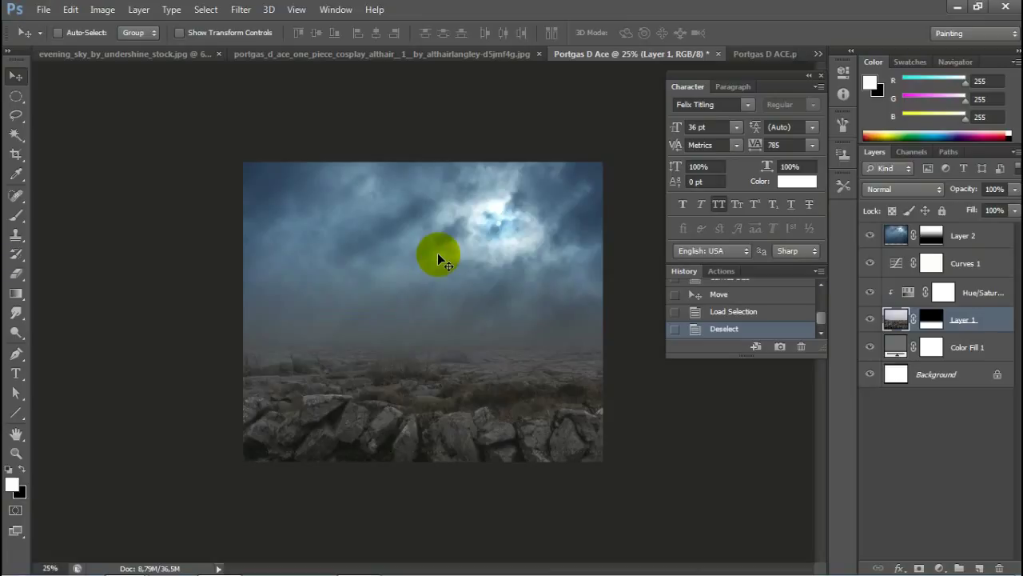
pyautogui.moveTo(438, 252)
pyautogui.mouseDown()
pyautogui.moveTo(487, 247)
pyautogui.moveTo(482, 257)
pyautogui.mouseUp()
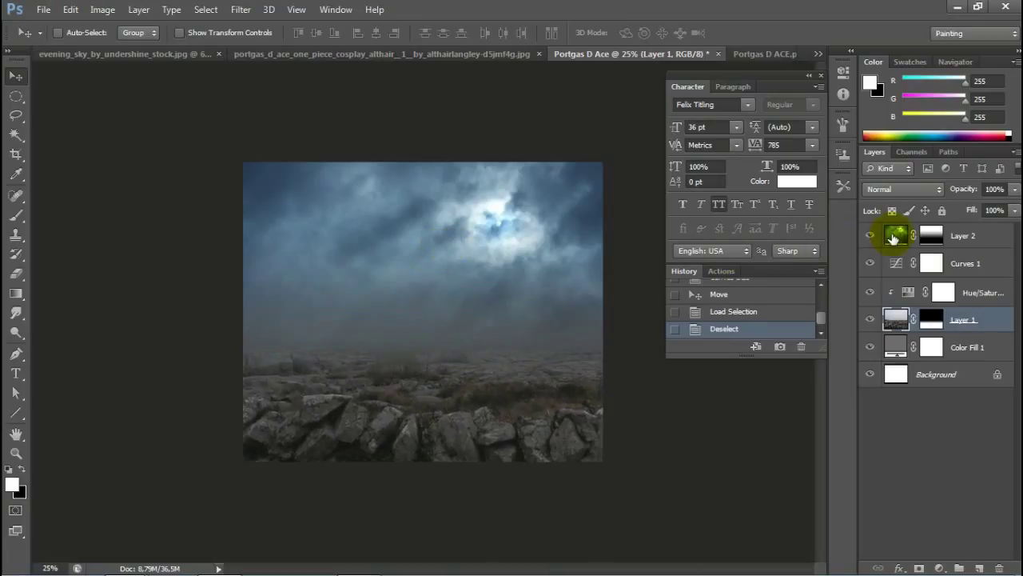
pyautogui.click(895, 234)
pyautogui.moveTo(417, 272); pyautogui.dragTo(418, 266)
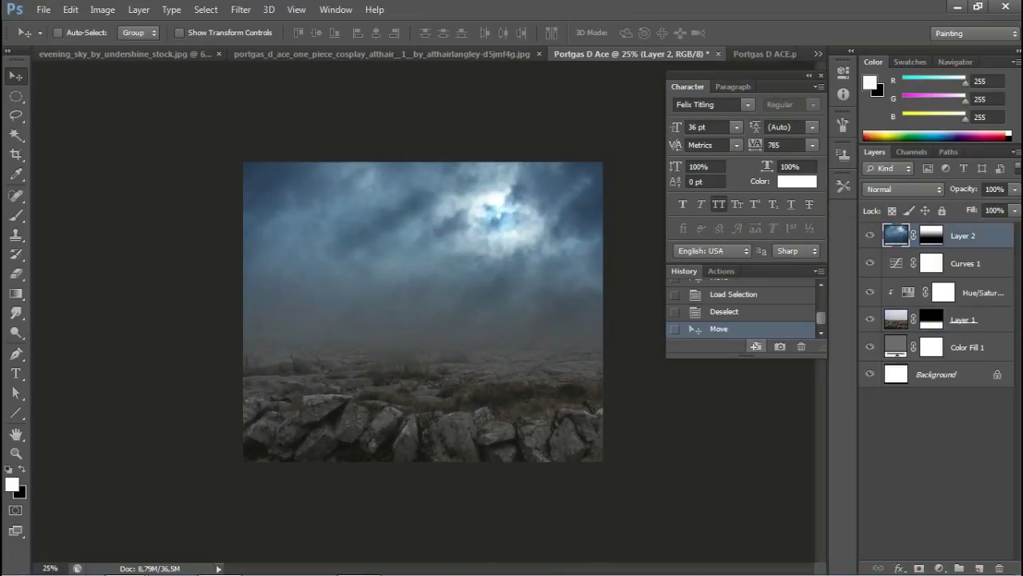
pyautogui.click(942, 568)
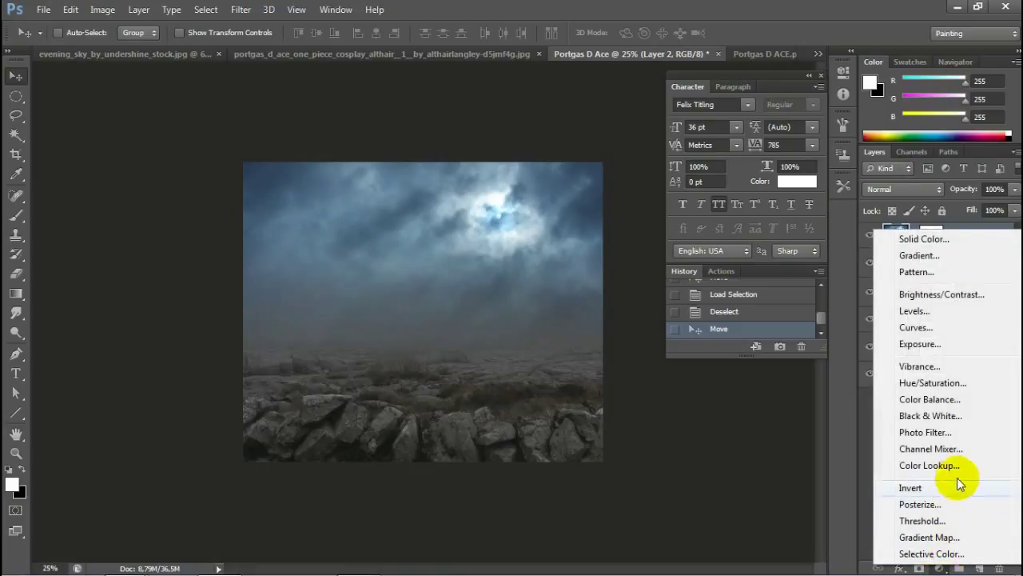
# Step: Add a Color Balance clipped to the sky: Midtones Cyan-Red +35, Magenta-Green +4, Yellow-Blue -31
pyautogui.click(951, 402)
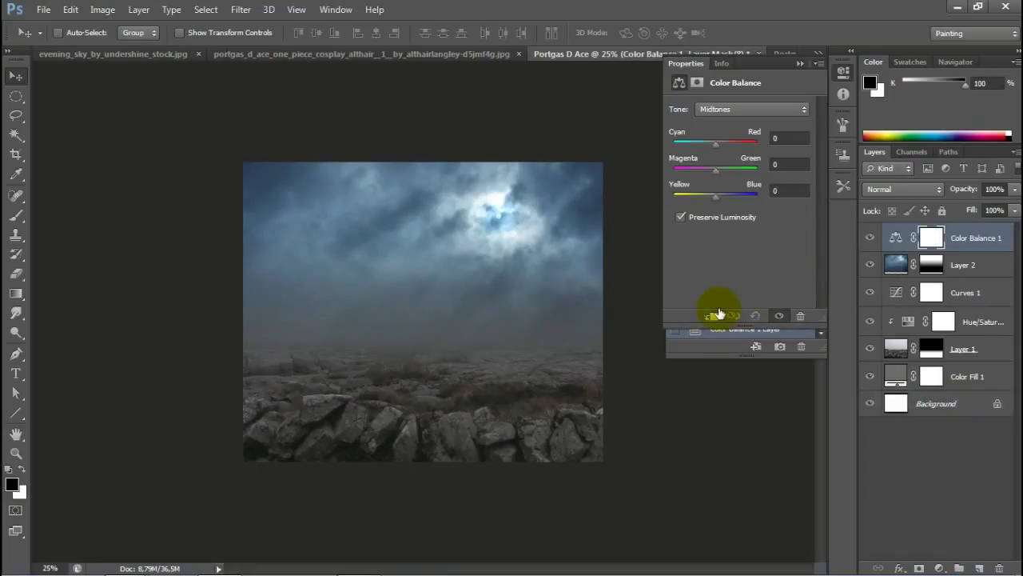
pyautogui.click(722, 315)
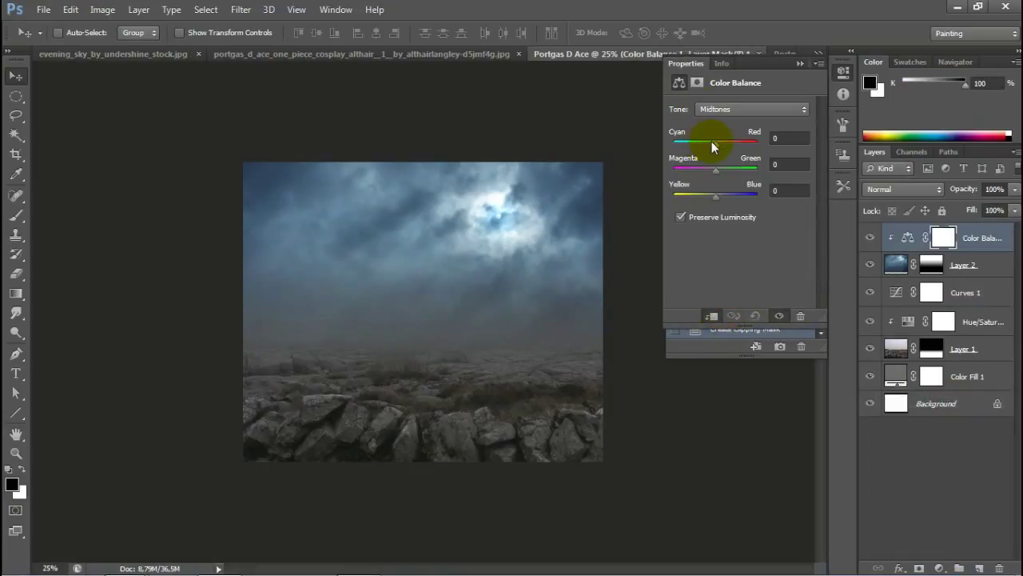
pyautogui.moveTo(712, 141); pyautogui.dragTo(721, 141)
pyautogui.moveTo(722, 141); pyautogui.dragTo(723, 141)
pyautogui.click(715, 196)
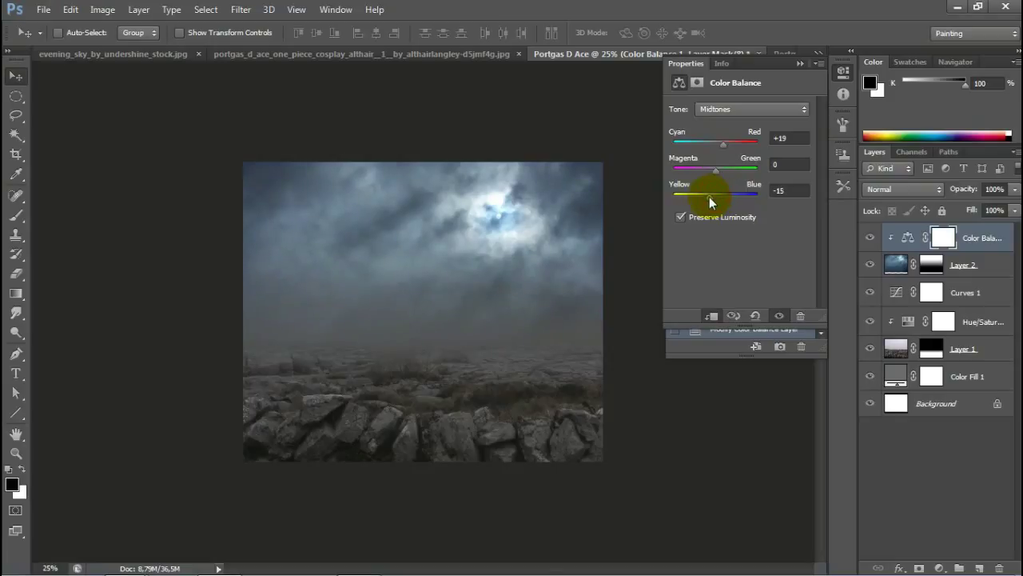
pyautogui.moveTo(710, 203); pyautogui.dragTo(705, 204)
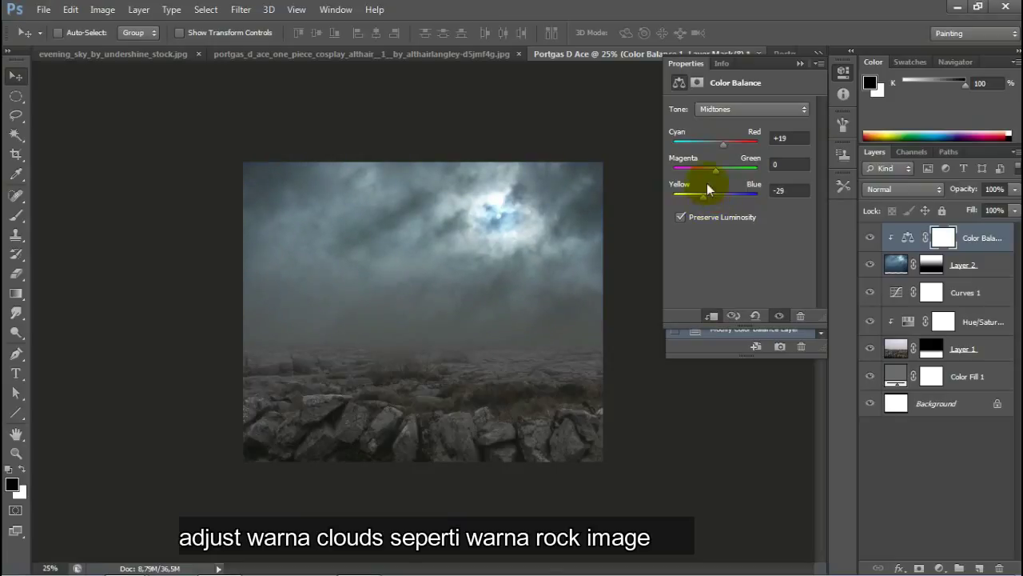
pyautogui.moveTo(719, 171); pyautogui.dragTo(732, 172)
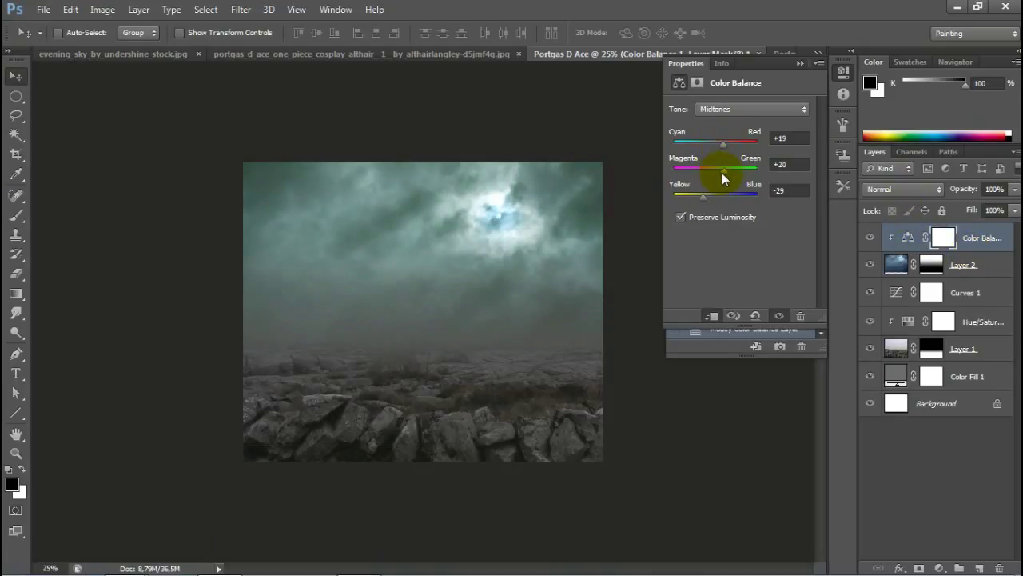
pyautogui.click(801, 62)
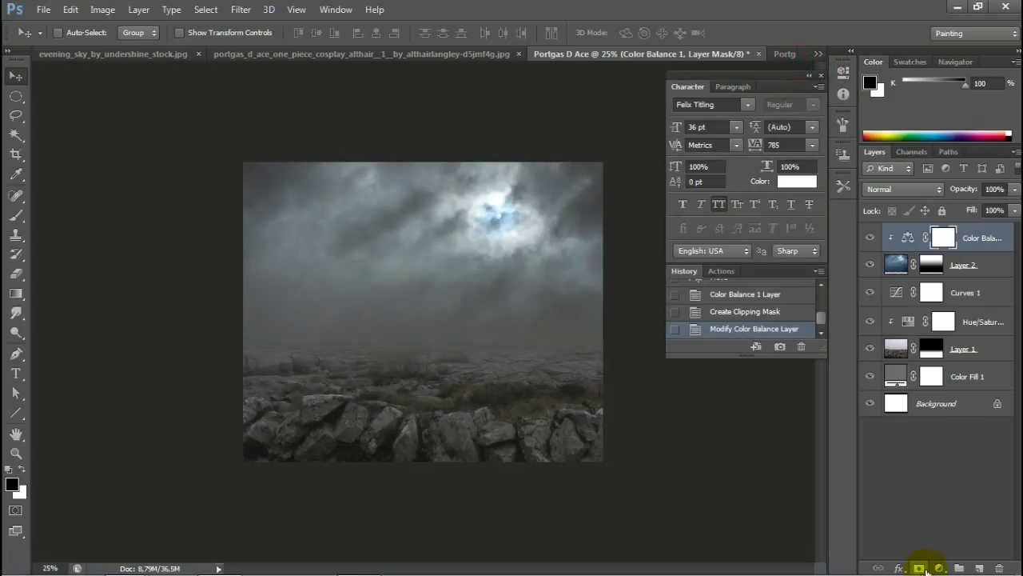
# Step: Add a Hue/Saturation layer clipped to the sky with Saturation -100 and Lightness -19
pyautogui.click(940, 567)
pyautogui.click(959, 377)
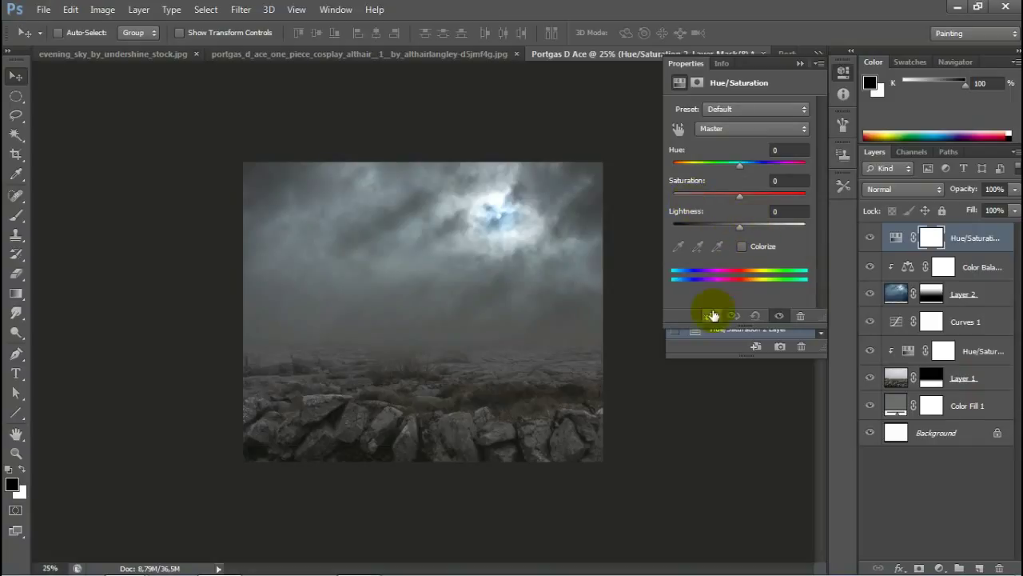
pyautogui.moveTo(742, 197); pyautogui.dragTo(594, 206)
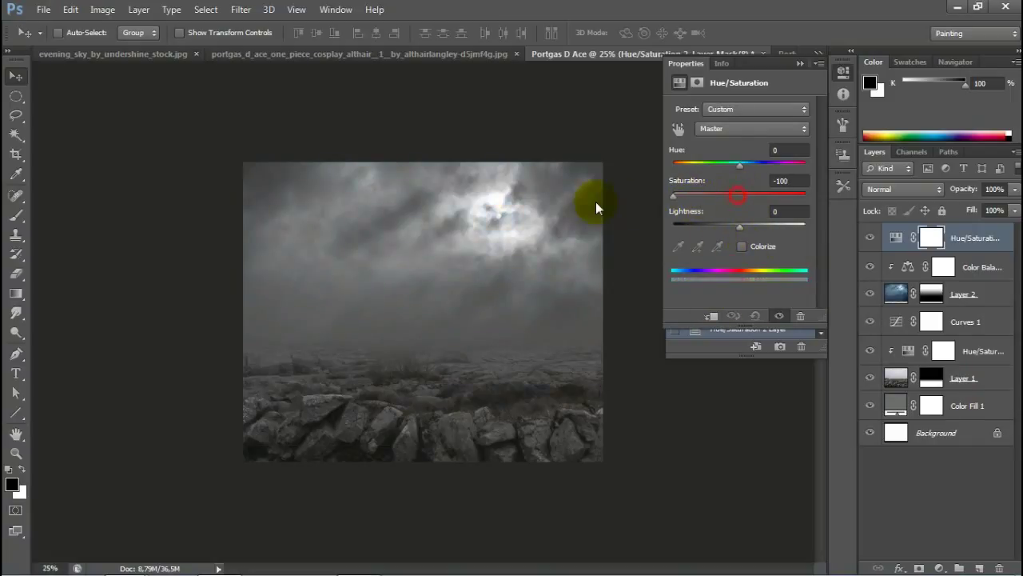
pyautogui.moveTo(740, 230)
pyautogui.mouseDown()
pyautogui.moveTo(729, 235)
pyautogui.moveTo(715, 206)
pyautogui.mouseUp()
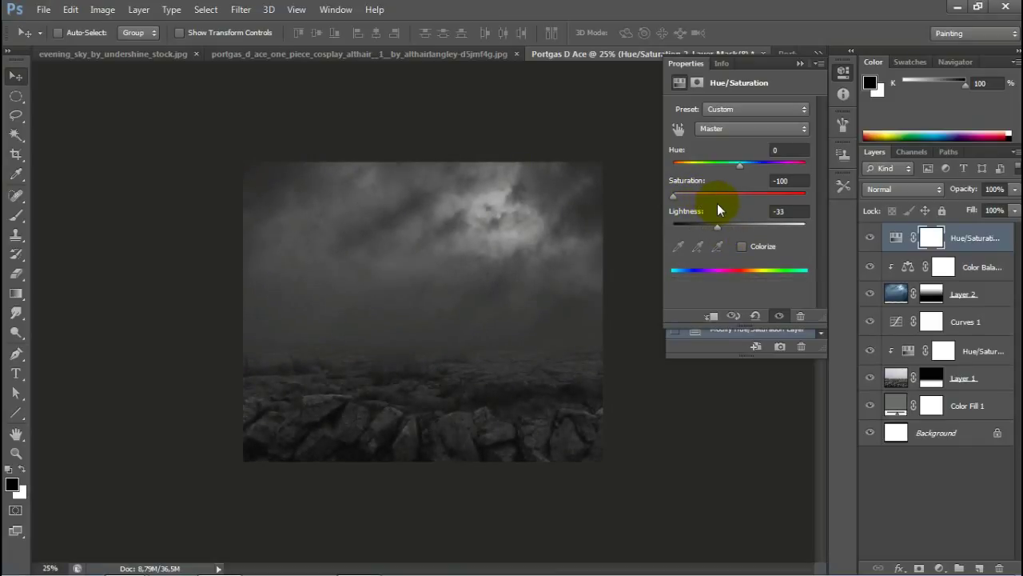
pyautogui.click(711, 315)
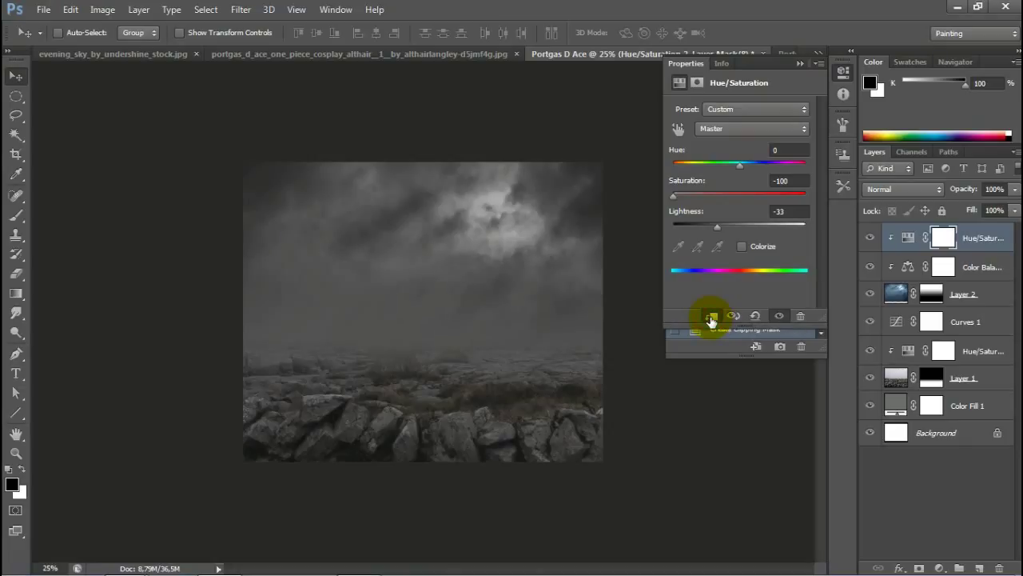
pyautogui.moveTo(718, 227); pyautogui.dragTo(726, 227)
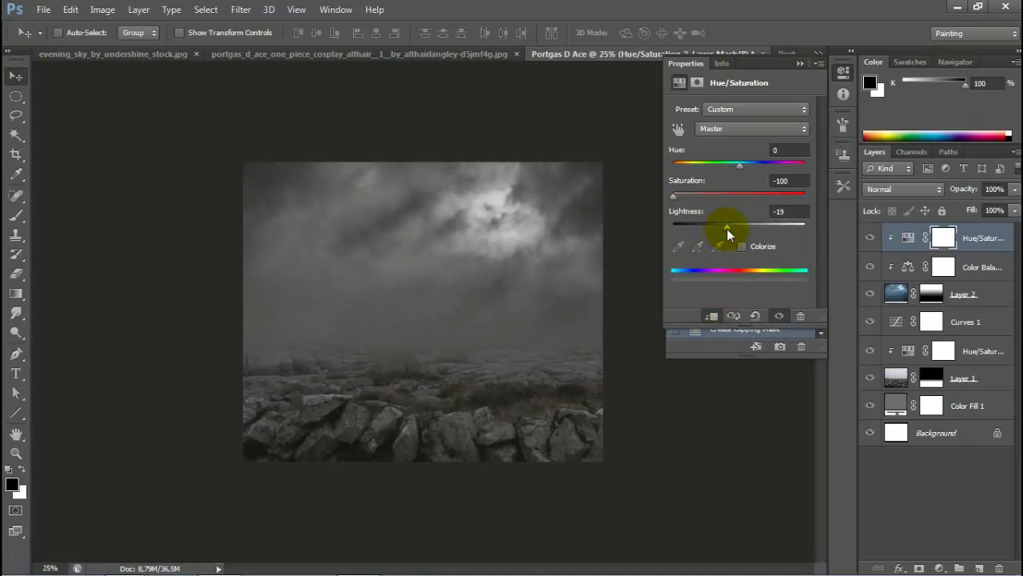
pyautogui.click(802, 63)
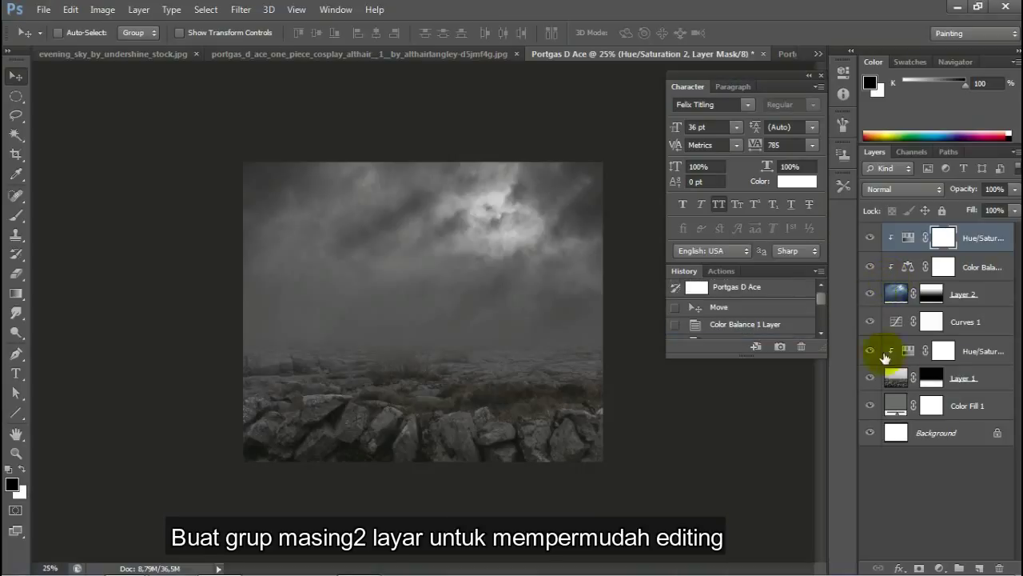
# Step: Group Curves 1, Hue/Saturation and Layer 1 into a group named 'rock'
pyautogui.click(972, 322)
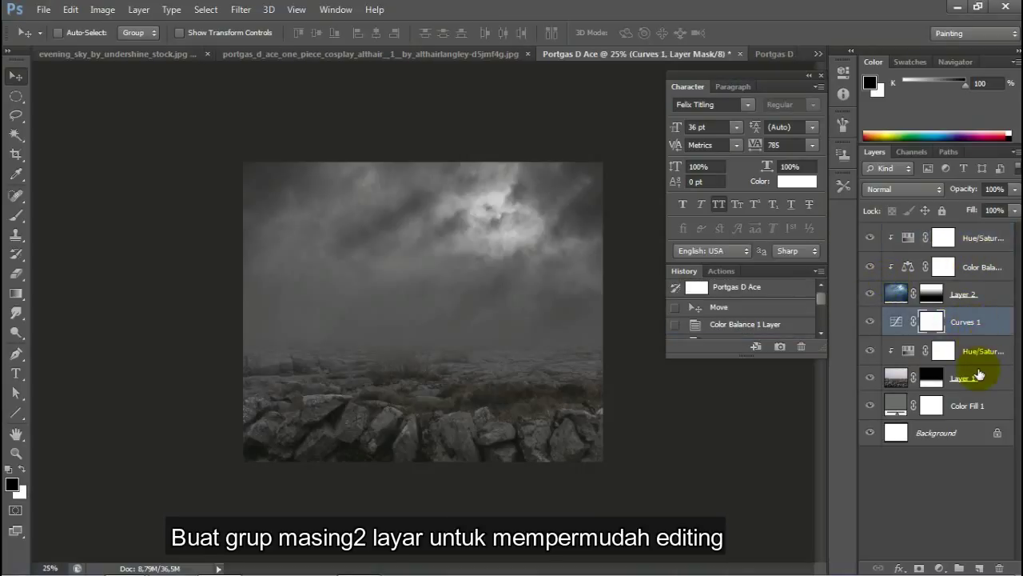
pyautogui.keyDown('shift'); pyautogui.click(978, 387); pyautogui.keyUp('shift')
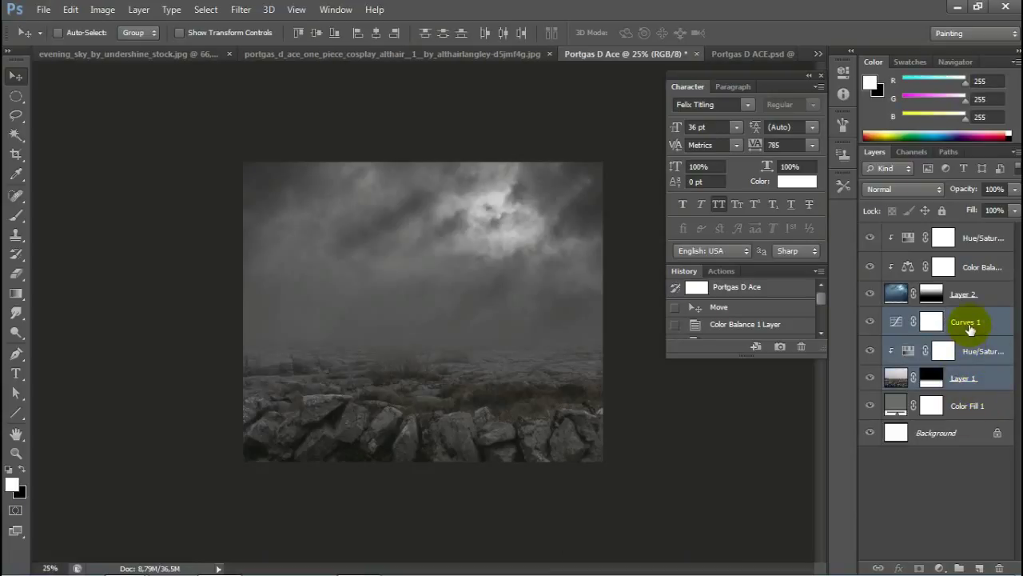
pyautogui.moveTo(970, 321); pyautogui.dragTo(959, 568)
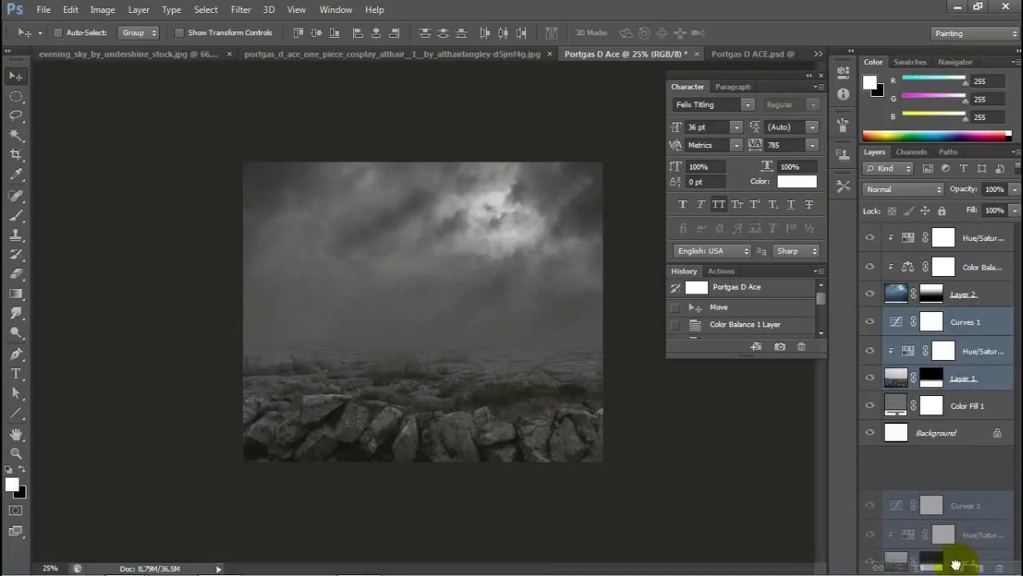
pyautogui.doubleClick(930, 316)
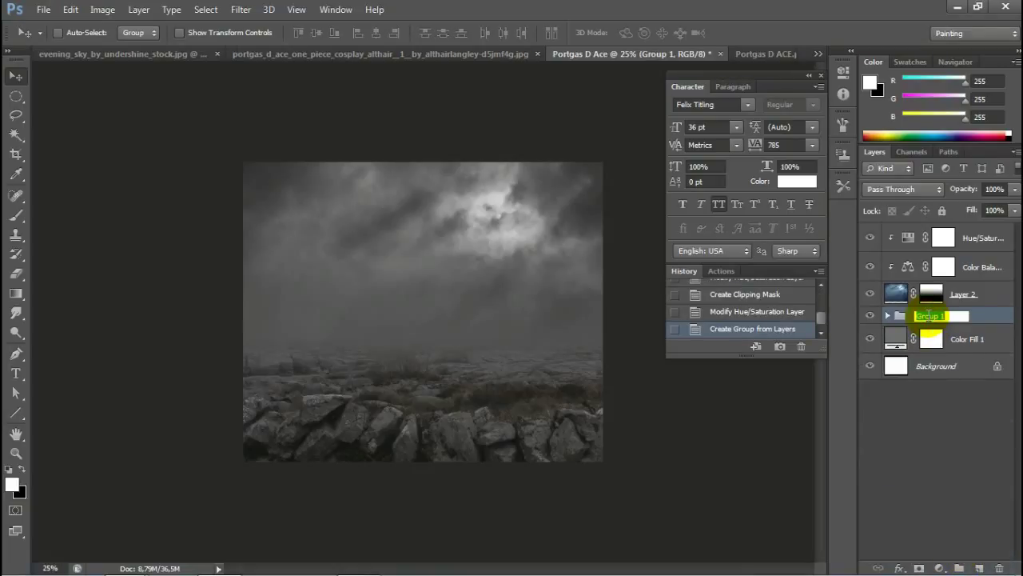
pyautogui.write('rock')
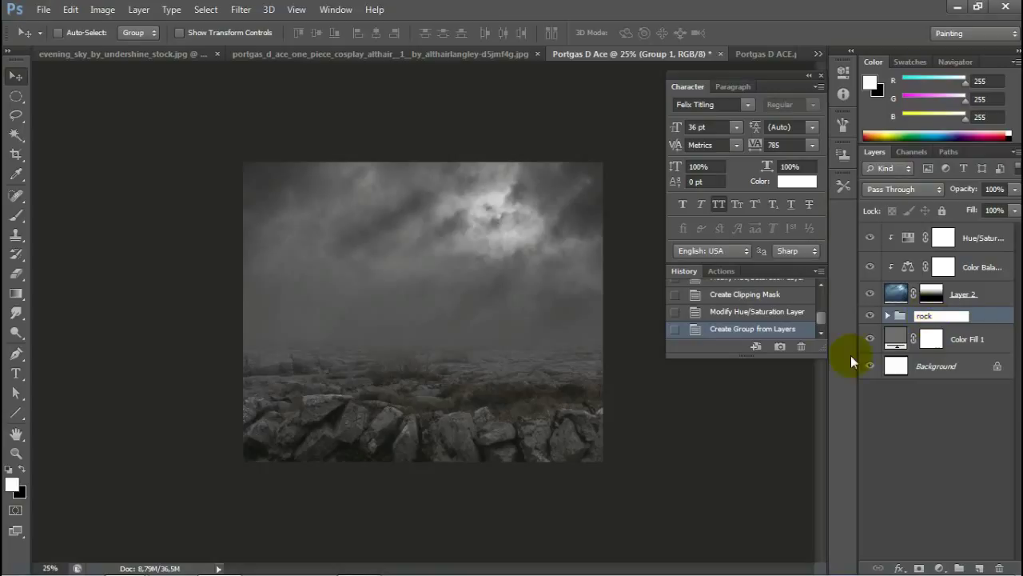
pyautogui.press('Return')
# Step: Group the three sky layers into a group named 'clouds'
pyautogui.click(955, 236)
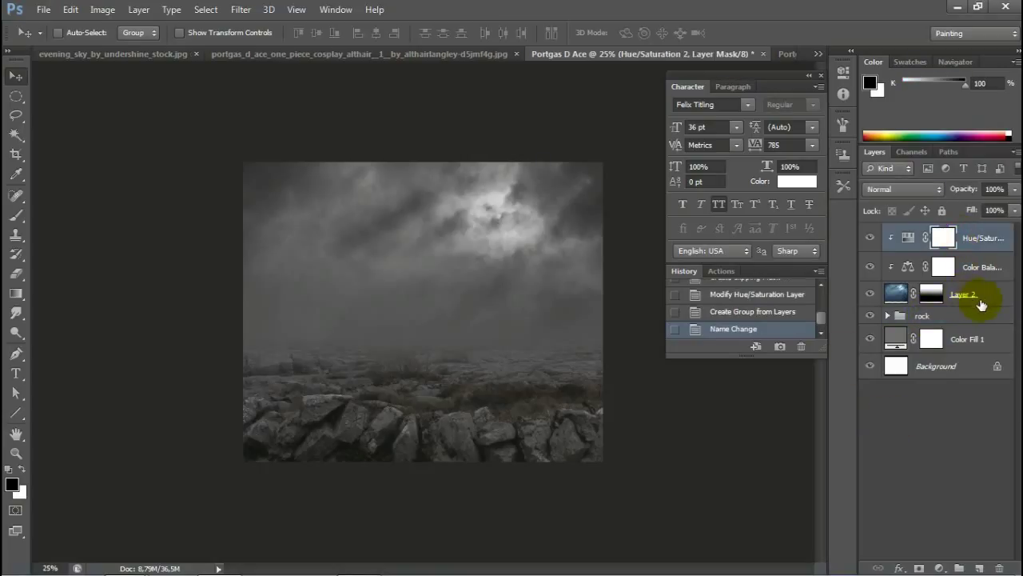
pyautogui.keyDown('shift'); pyautogui.click(963, 296); pyautogui.keyUp('shift')
pyautogui.moveTo(982, 232)
pyautogui.mouseDown()
pyautogui.moveTo(979, 528)
pyautogui.moveTo(959, 567)
pyautogui.mouseUp()
pyautogui.doubleClick(927, 232)
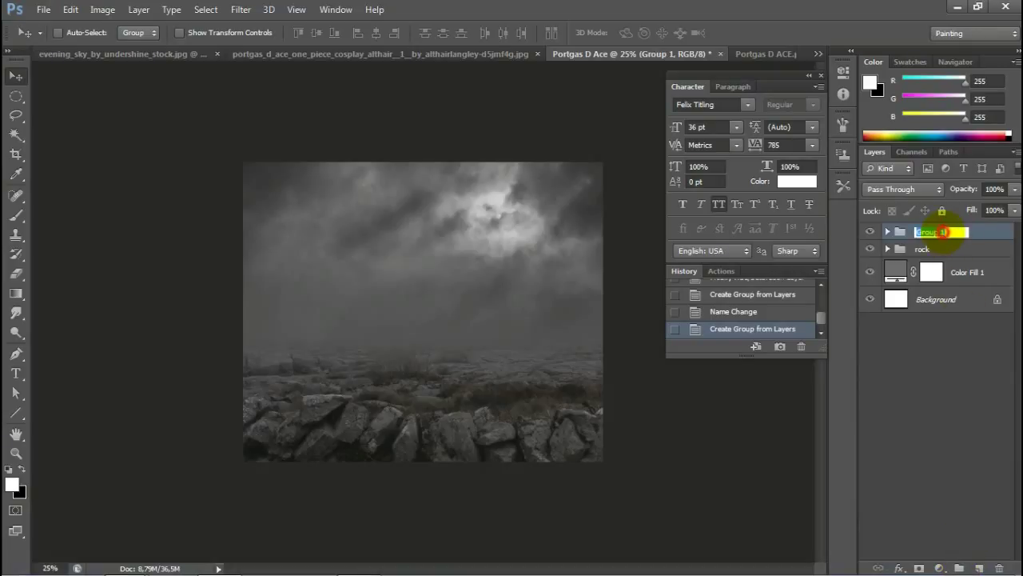
pyautogui.write('cloud')
pyautogui.write('s')
pyautogui.click(931, 369)
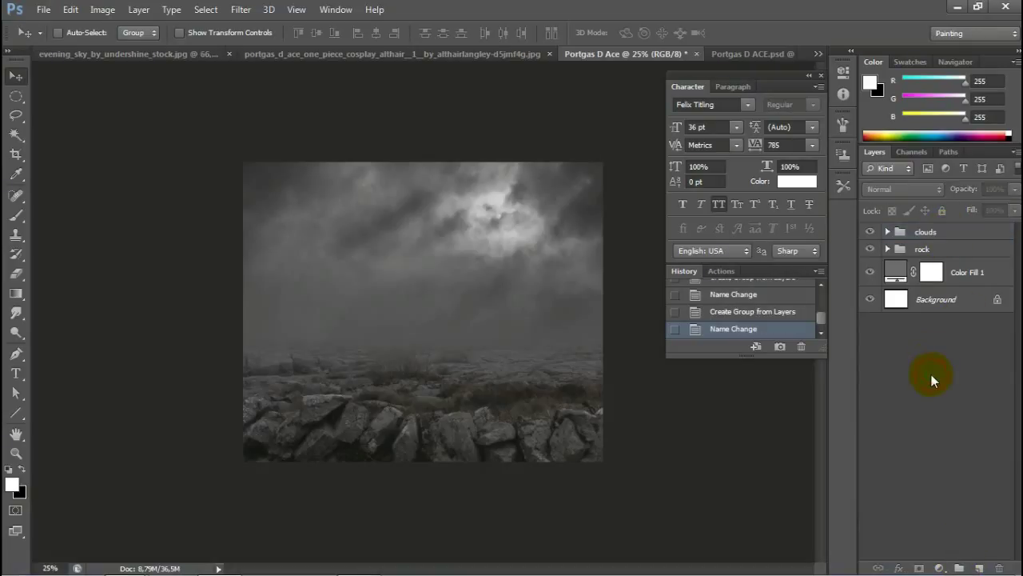
# Step: Switch to the cosplay photo, select the Pen Tool and zoom in on the hat's top edge
pyautogui.click(394, 54)
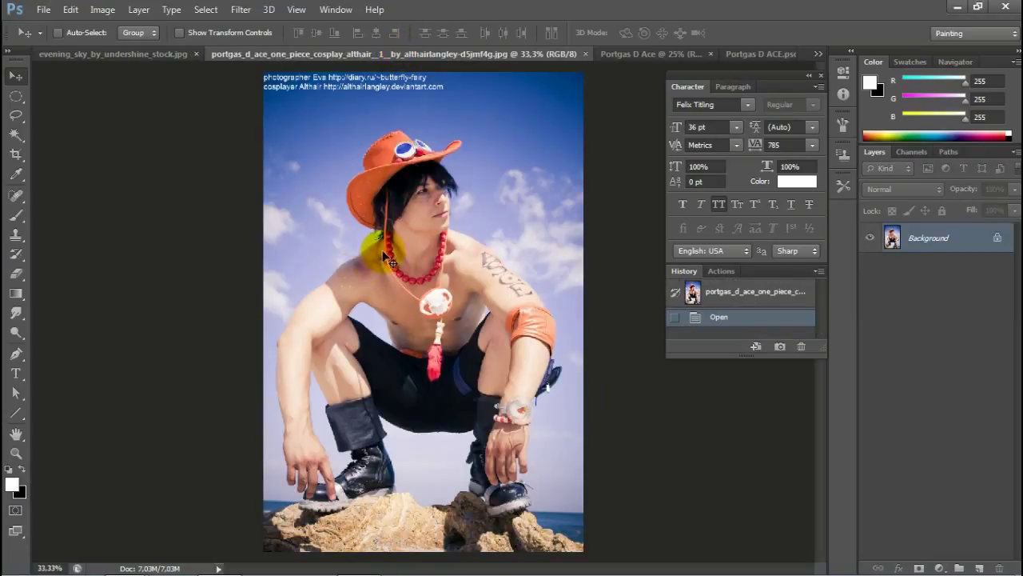
pyautogui.click(392, 238)
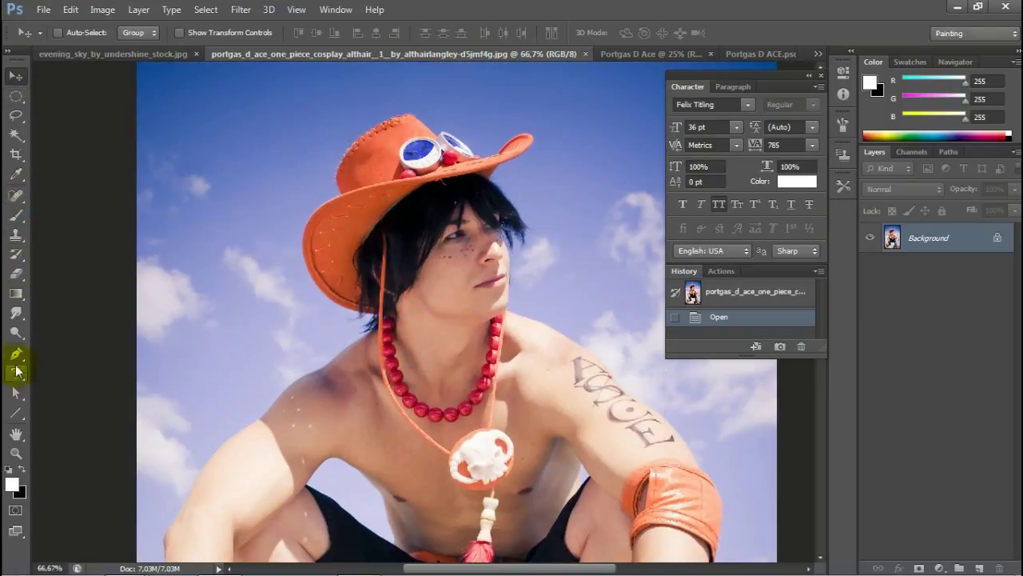
pyautogui.click(16, 353)
pyautogui.keyDown('ctrl'); pyautogui.click(356, 165); pyautogui.keyUp('ctrl')
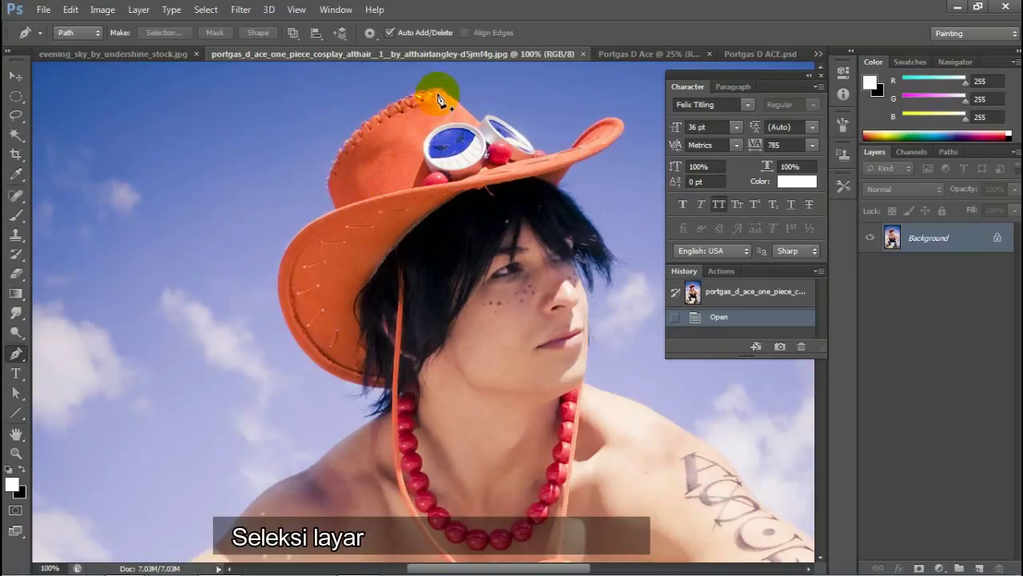
pyautogui.keyDown('ctrl'); pyautogui.click(421, 112); pyautogui.keyUp('ctrl')
pyautogui.moveTo(456, 75); pyautogui.dragTo(473, 103)
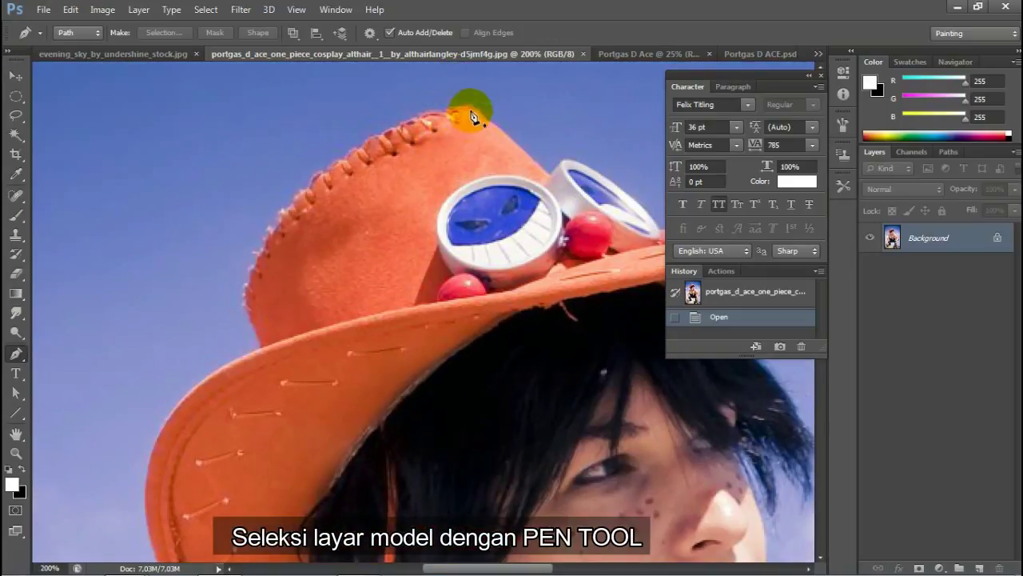
pyautogui.keyDown('ctrl'); pyautogui.click(447, 118); pyautogui.keyUp('ctrl')
# Step: Place anchor points along the hat's top edge and down its left side
pyautogui.click(483, 103)
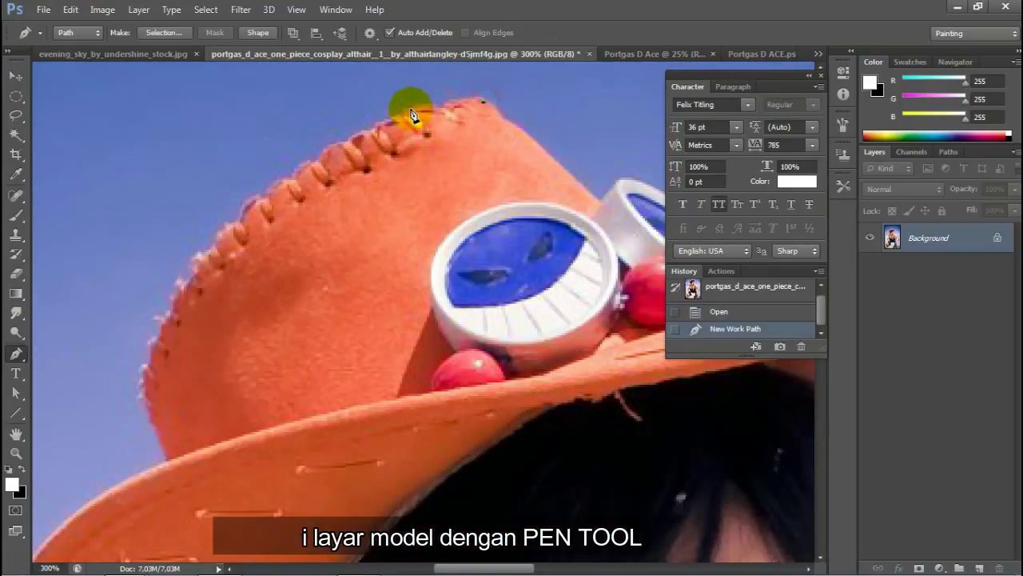
pyautogui.click(416, 107)
pyautogui.click(354, 142)
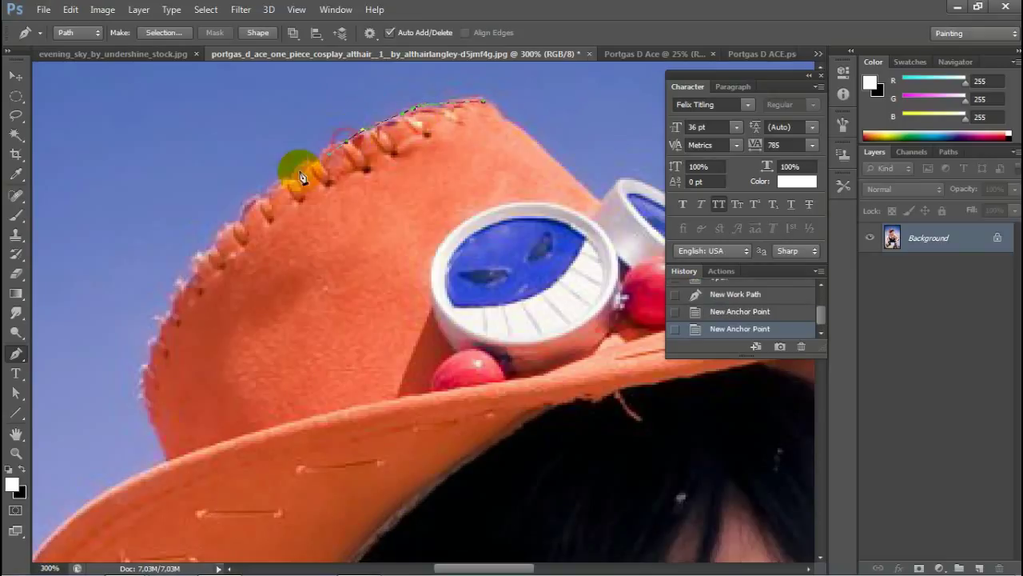
pyautogui.click(289, 176)
pyautogui.click(240, 205)
pyautogui.moveTo(188, 286); pyautogui.dragTo(209, 214)
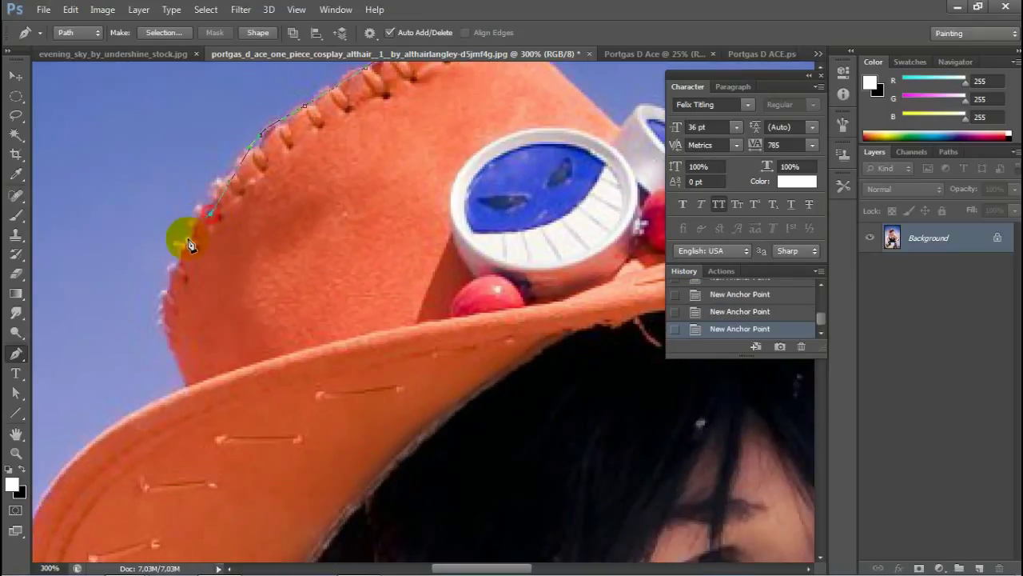
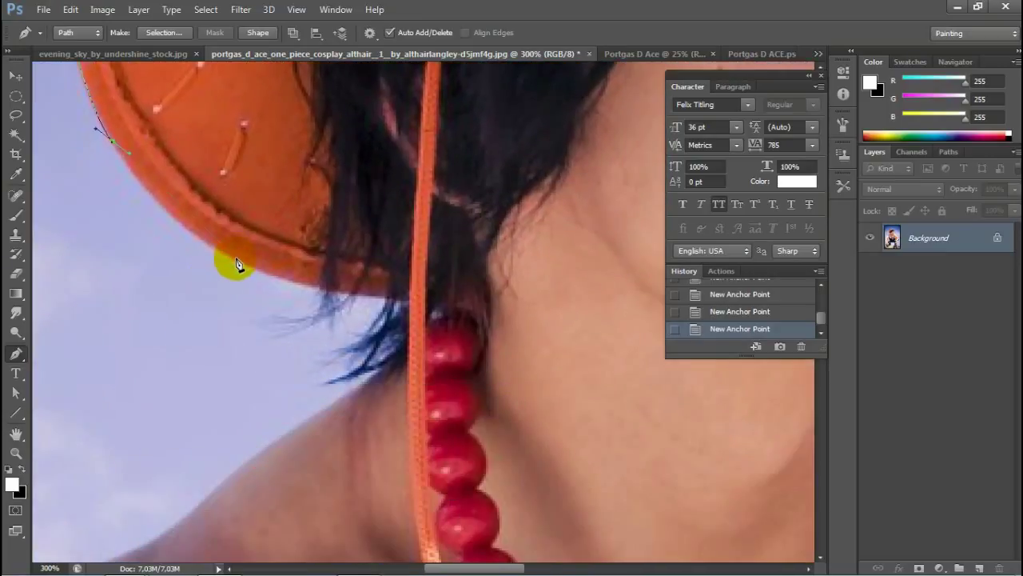
# Step: Trace pen anchor points along the hat brim, neck, shoulder and upper arm
pyautogui.click(351, 265)
pyautogui.click(420, 284)
pyautogui.moveTo(399, 293); pyautogui.dragTo(480, 157)
pyautogui.click(371, 294)
pyautogui.click(216, 399)
pyautogui.hotkey('ctrl', '-')
pyautogui.hotkey('ctrl', '-')
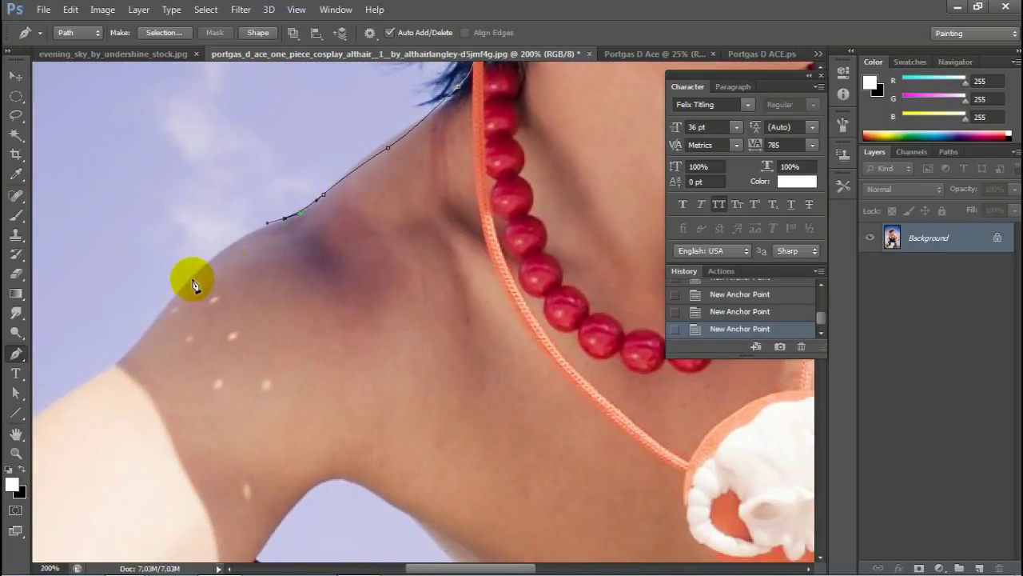
pyautogui.scroll(-5, 263, 142)
pyautogui.click(226, 216)
pyautogui.click(197, 250)
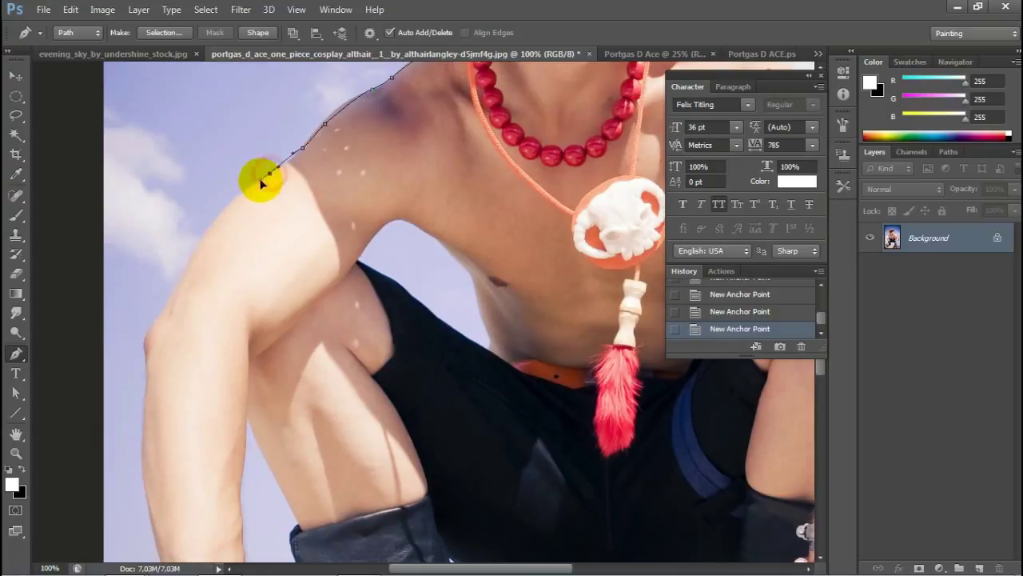
# Step: Continue the pen outline down the forearm and around the fingers and fingertip
pyautogui.click(146, 354)
pyautogui.moveTo(179, 542); pyautogui.dragTo(199, 411)
pyautogui.click(179, 411)
pyautogui.scroll(-3, 199, 470)
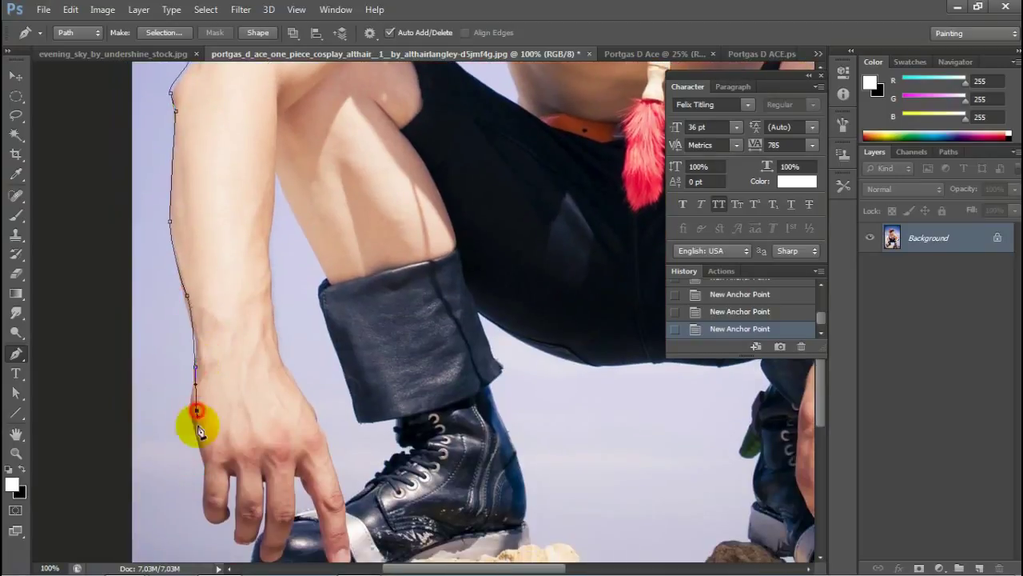
pyautogui.click(198, 402)
pyautogui.scroll(-3, 205, 377)
pyautogui.click(206, 372)
pyautogui.click(232, 346)
pyautogui.click(269, 350)
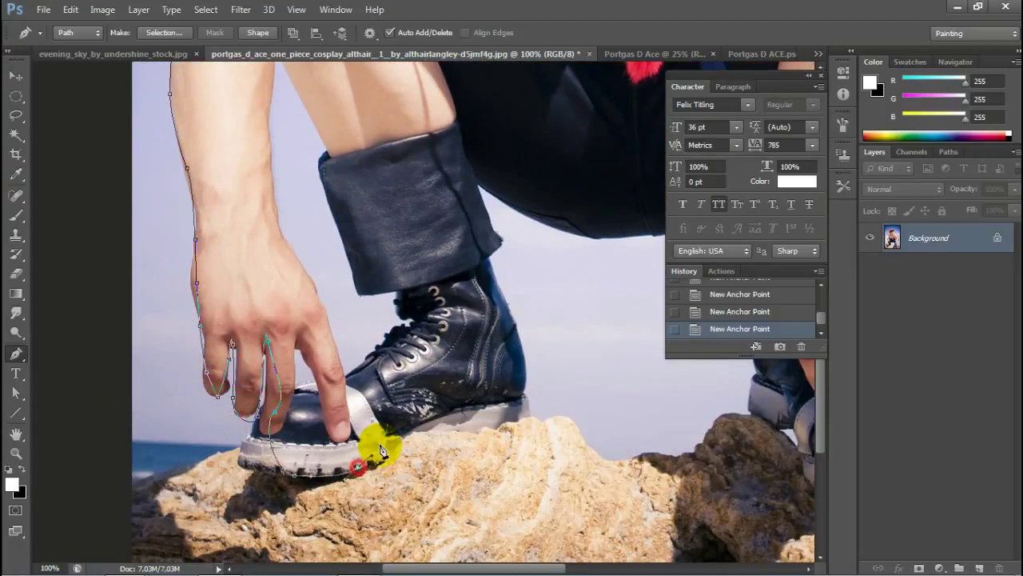
# Step: Trace the outline around both boots, their soles, toes and the trouser edge
pyautogui.click(240, 462)
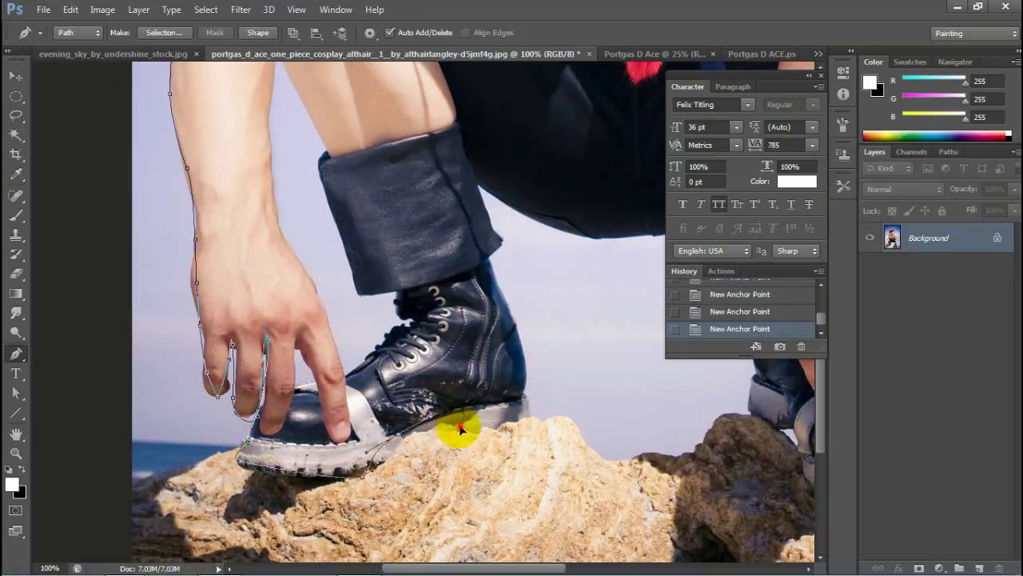
pyautogui.click(521, 391)
pyautogui.click(491, 235)
pyautogui.click(477, 178)
pyautogui.hscroll(3, 479, 240)
pyautogui.moveTo(501, 209); pyautogui.dragTo(523, 199)
pyautogui.hscroll(5, 400, 208)
pyautogui.click(361, 195)
pyautogui.click(452, 195)
pyautogui.click(445, 254)
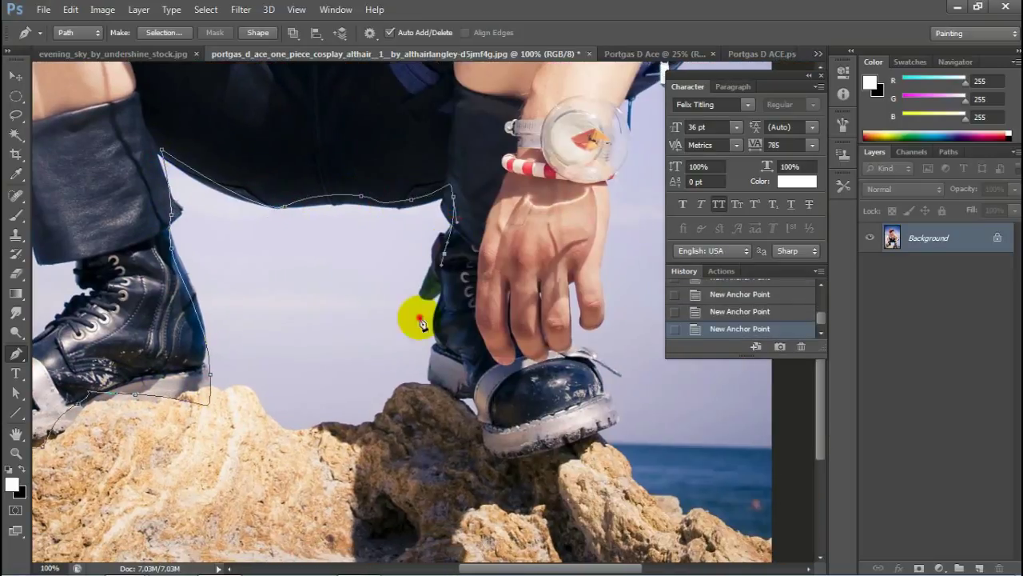
pyautogui.click(439, 304)
pyautogui.click(424, 374)
pyautogui.moveTo(509, 458); pyautogui.dragTo(544, 461)
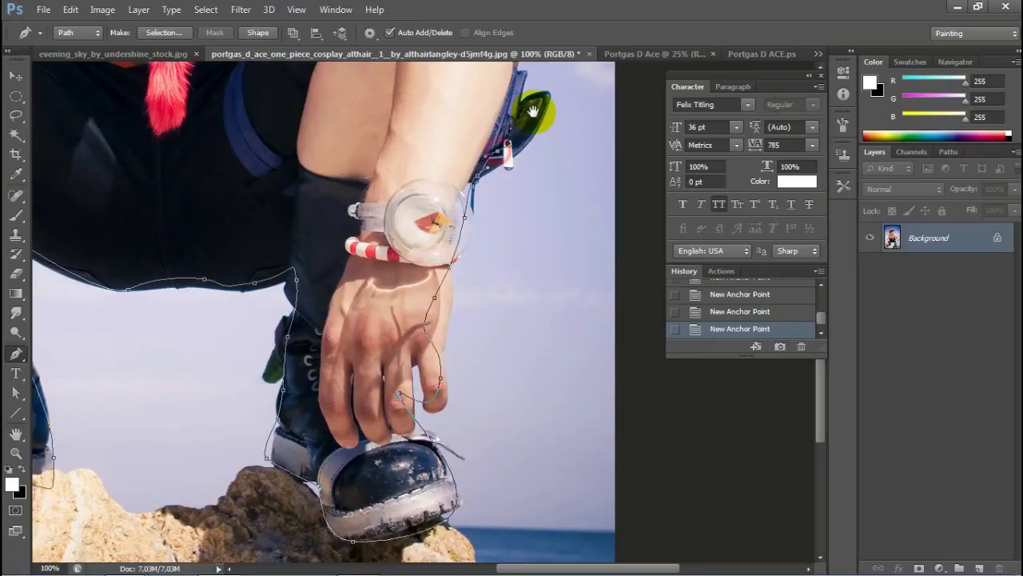
# Step: Finish the outline along the hair edge, hat brim tip and hat top back to the crown
pyautogui.scroll(3, 479, 200)
pyautogui.scroll(2, 384, 248)
pyautogui.scroll(2, 319, 183)
pyautogui.moveTo(287, 160); pyautogui.dragTo(360, 232)
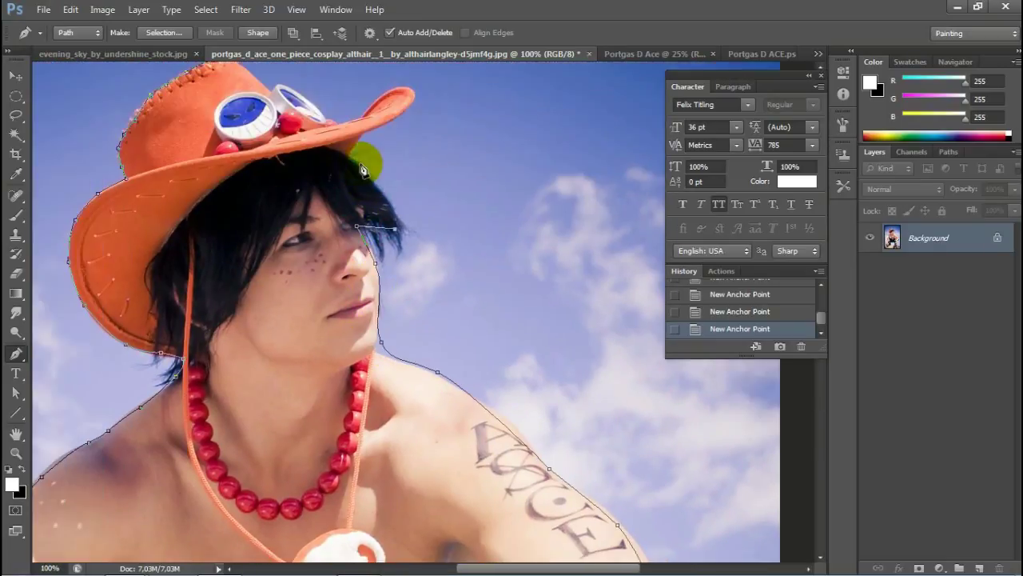
pyautogui.click(365, 231)
pyautogui.click(383, 196)
pyautogui.click(360, 181)
pyautogui.click(347, 166)
pyautogui.moveTo(358, 130); pyautogui.dragTo(389, 198)
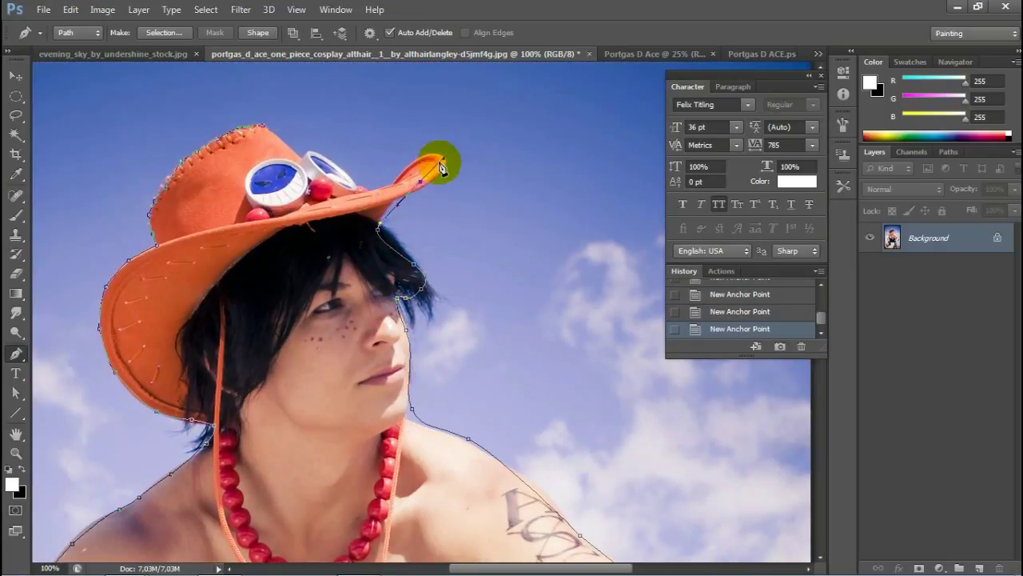
pyautogui.click(444, 155)
pyautogui.click(360, 190)
pyautogui.click(340, 168)
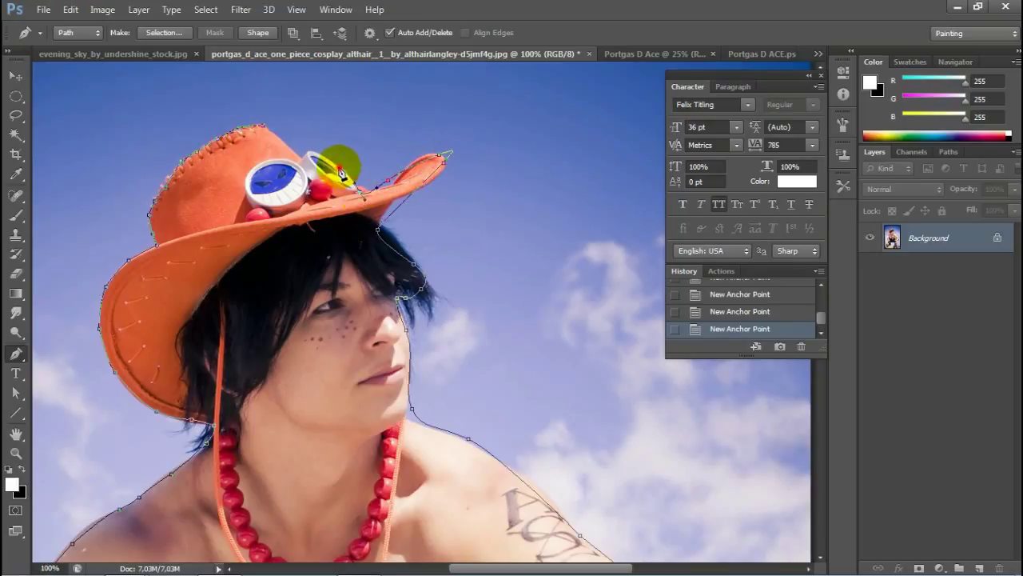
pyautogui.click(289, 150)
pyautogui.click(266, 125)
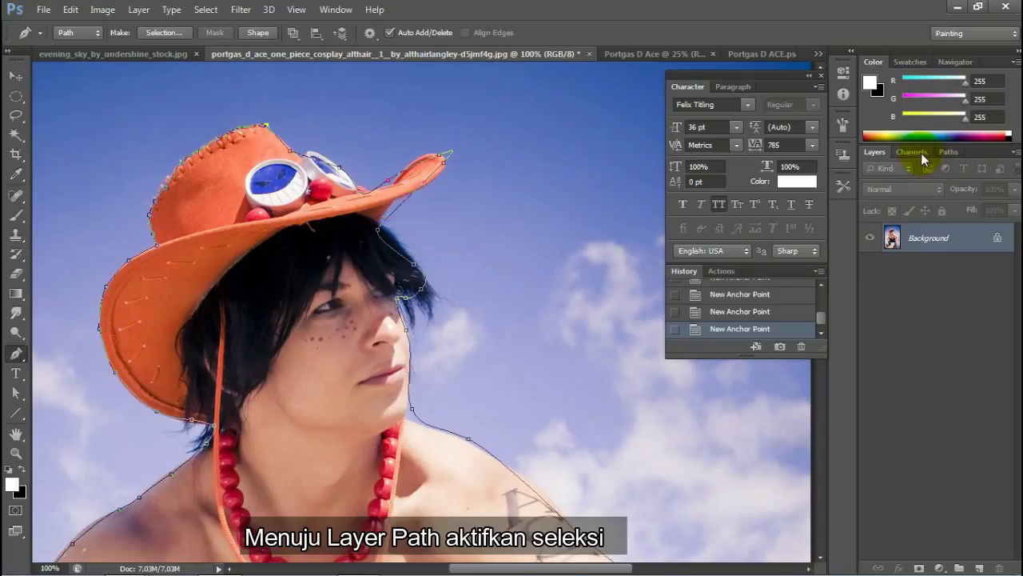
# Step: Load the Work Path as a selection and add a layer mask to the unlocked Background layer
pyautogui.click(948, 151)
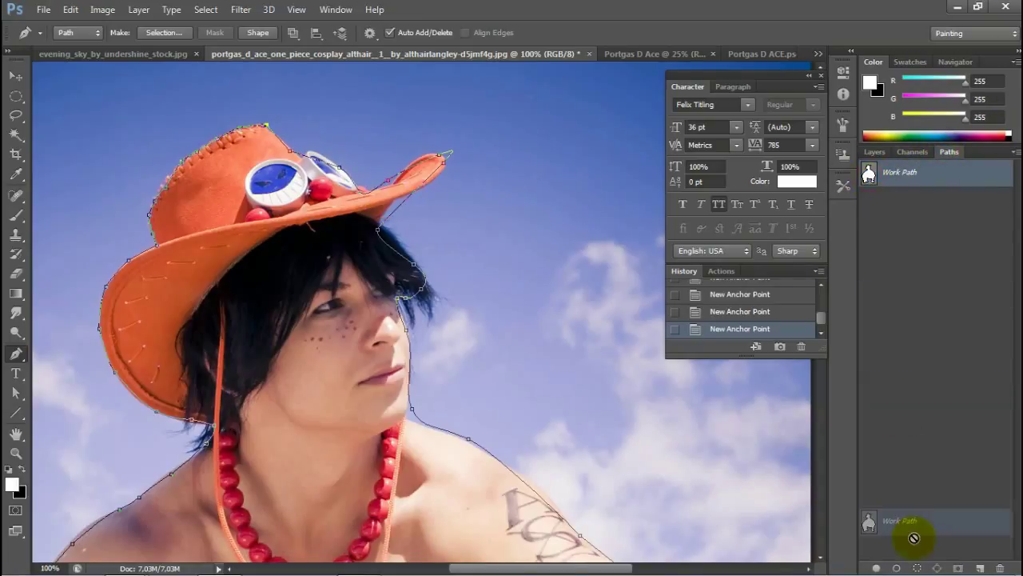
pyautogui.click(917, 568)
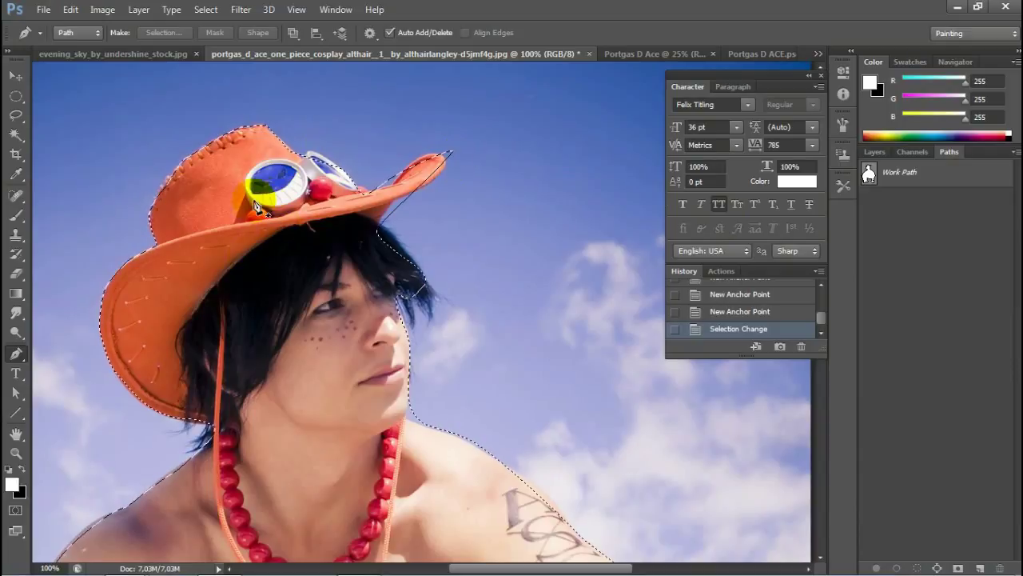
pyautogui.click(876, 151)
pyautogui.click(916, 251)
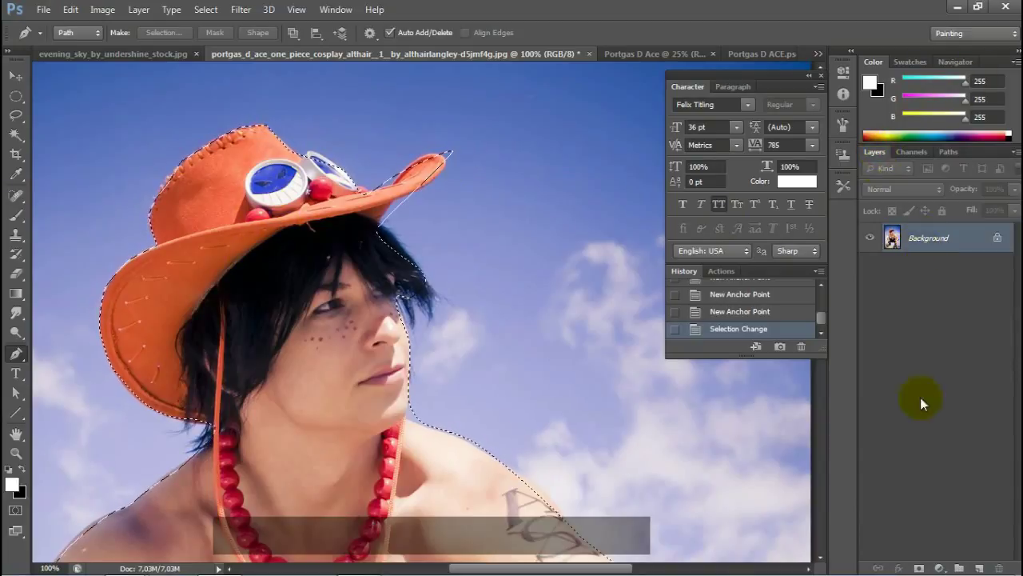
pyautogui.click(919, 567)
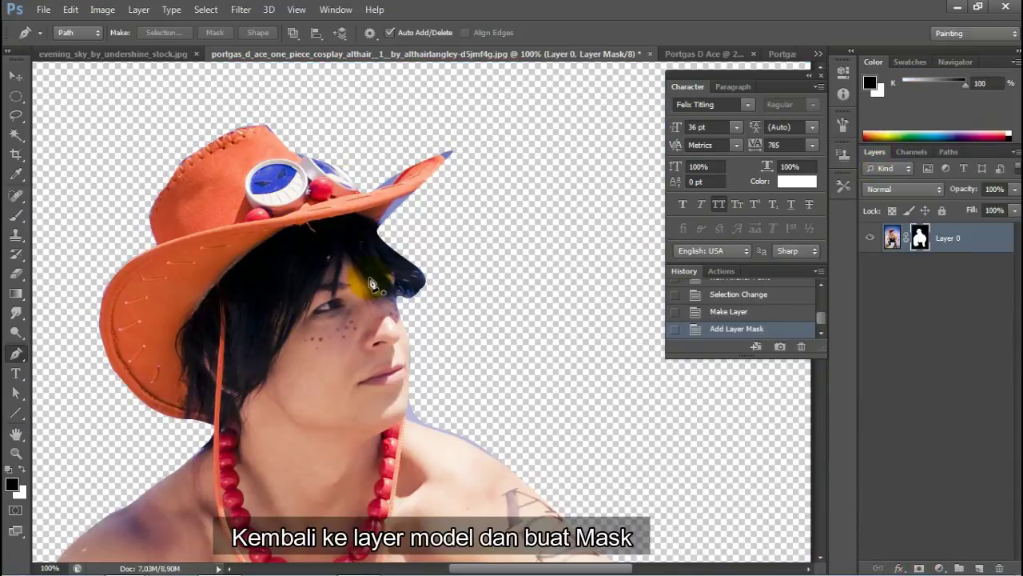
pyautogui.hotkey('ctrl', '-')
pyautogui.hotkey('ctrl', '-')
pyautogui.moveTo(383, 404); pyautogui.dragTo(392, 298)
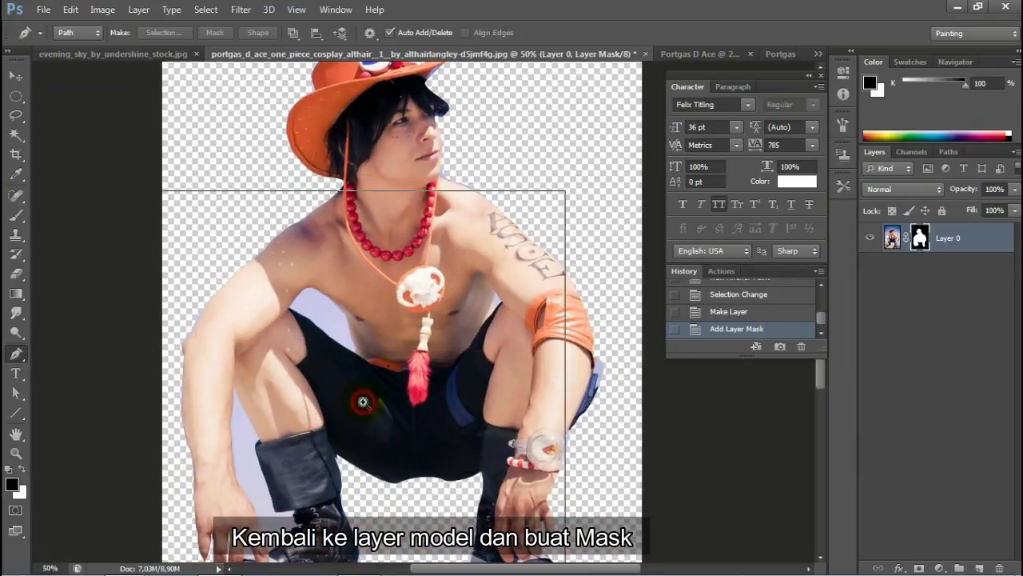
pyautogui.scroll(1, 359, 399)
pyautogui.scroll(1, 279, 256)
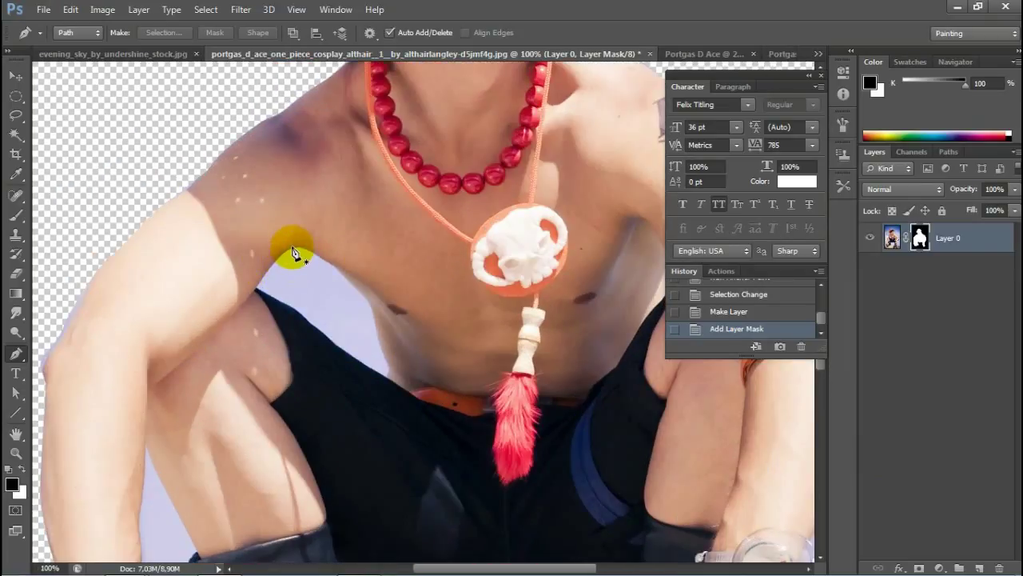
# Step: Outline the sky gap beside the arm and along the shorts edge with a closed path
pyautogui.click(292, 247)
pyautogui.click(257, 288)
pyautogui.click(285, 305)
pyautogui.click(334, 343)
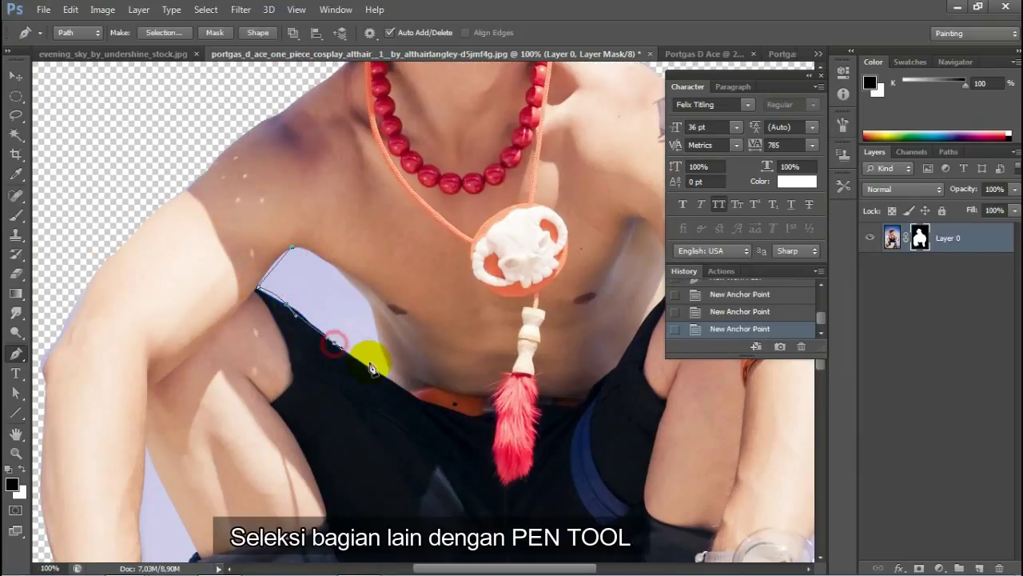
pyautogui.click(370, 364)
pyautogui.click(383, 373)
pyautogui.click(385, 348)
pyautogui.click(379, 322)
pyautogui.click(370, 307)
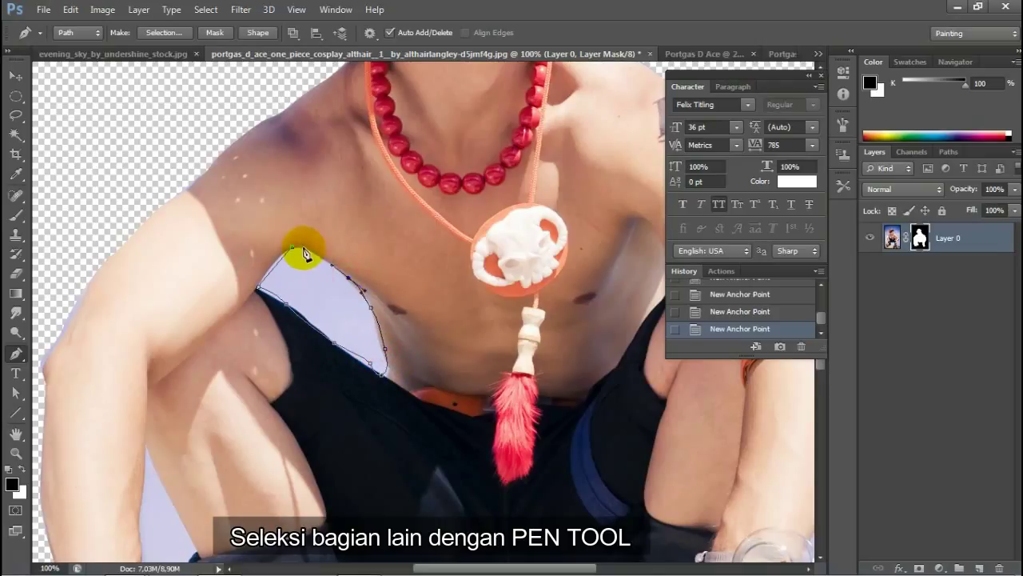
pyautogui.click(293, 247)
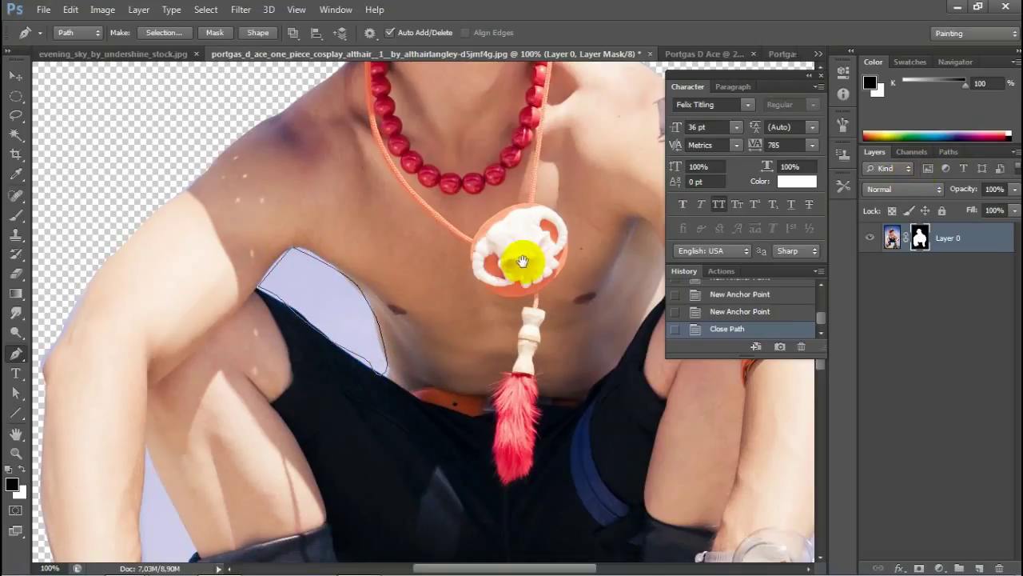
# Step: Outline the second sky gap near the shoulder, undoing two misplaced anchors
pyautogui.hscroll(3, 532, 257)
pyautogui.click(512, 260)
pyautogui.click(505, 303)
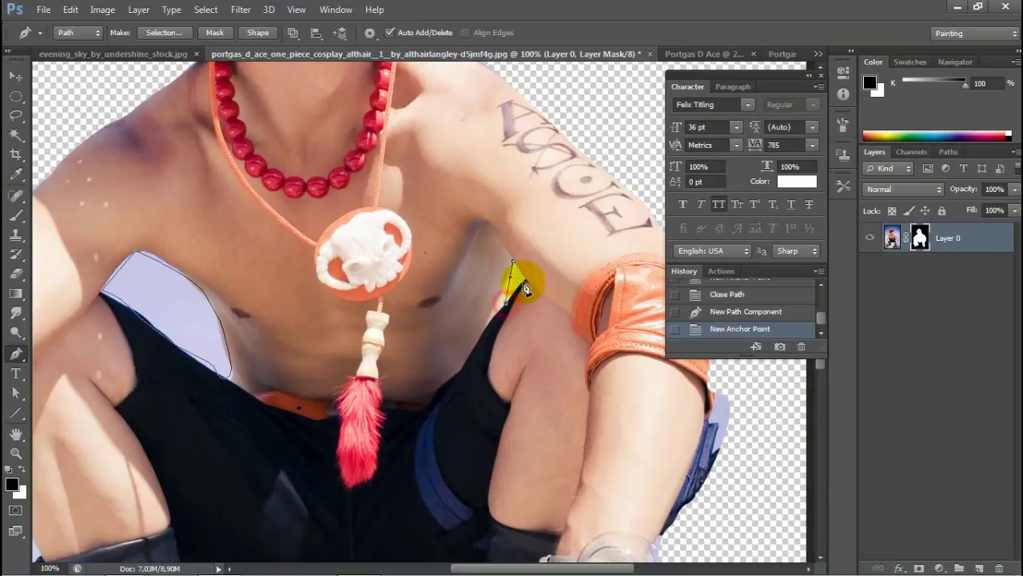
pyautogui.click(524, 282)
pyautogui.click(511, 255)
pyautogui.scroll(-3, 428, 333)
pyautogui.hscroll(-4, 427, 333)
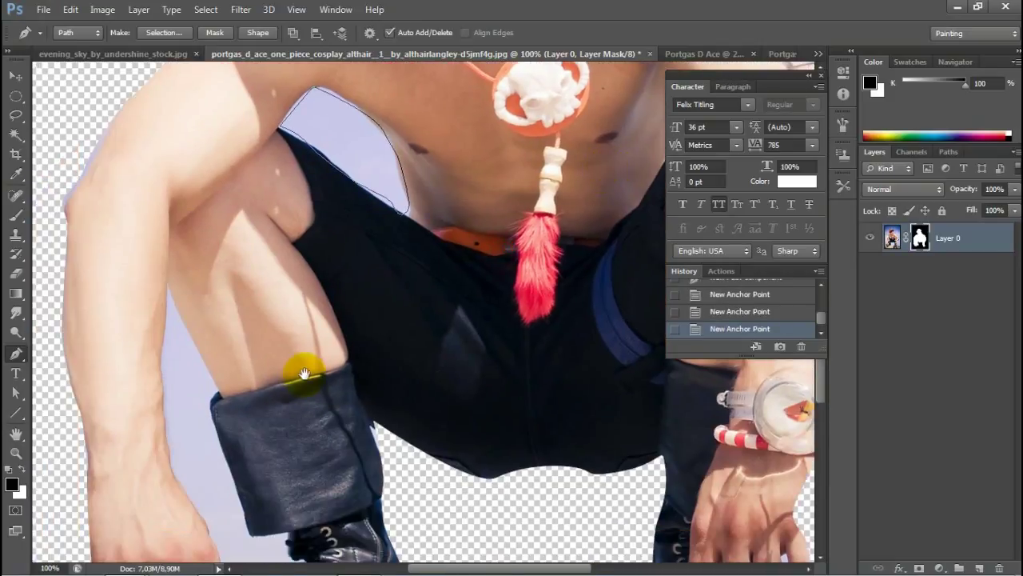
pyautogui.scroll(-3, 304, 370)
pyautogui.click(206, 128)
pyautogui.click(200, 297)
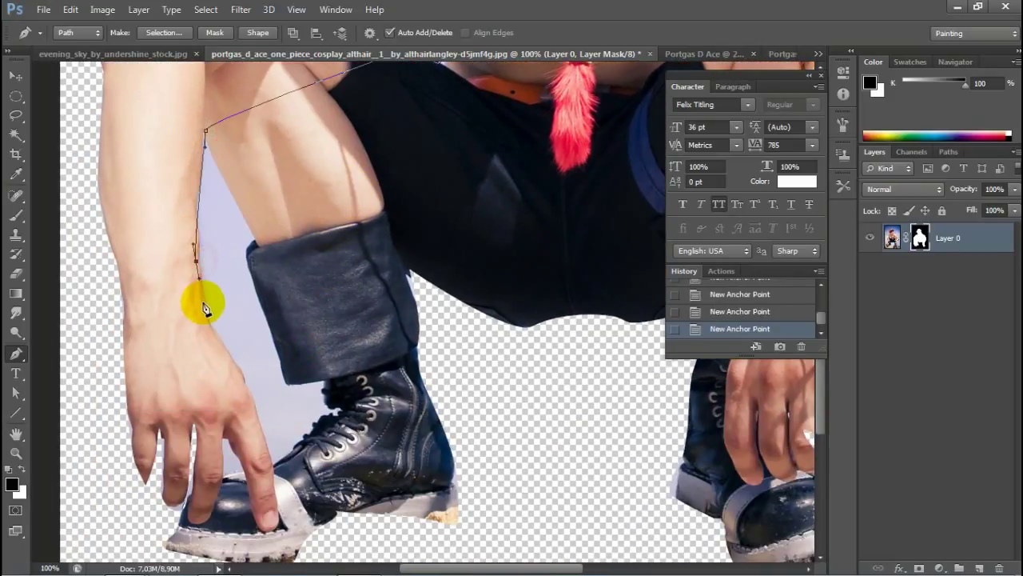
pyautogui.hotkey('ctrl', 'alt', 'z')
pyautogui.scroll(4, 359, 210)
pyautogui.hscroll(4, 358, 211)
pyautogui.hotkey('ctrl', 'alt', 'z')
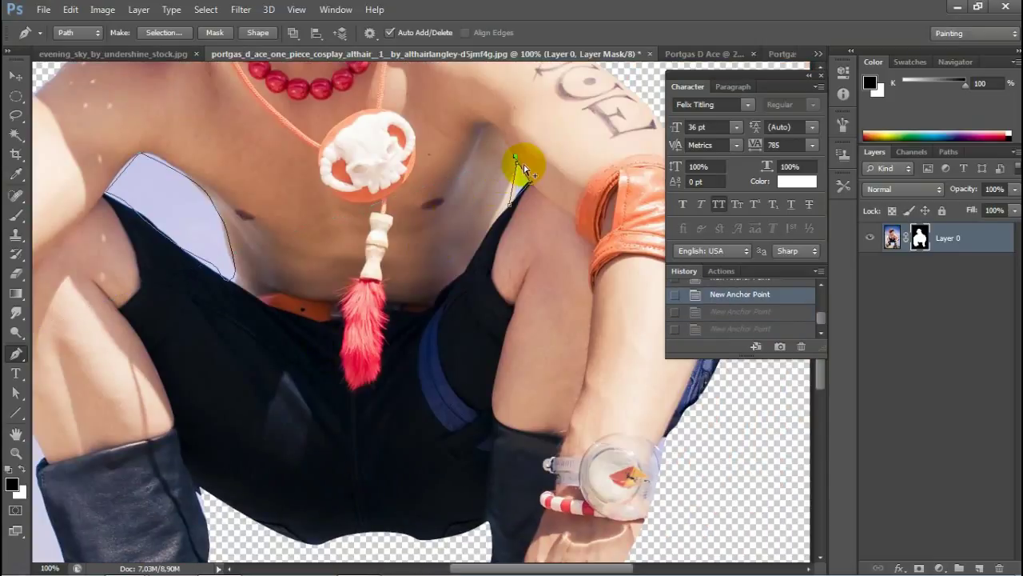
pyautogui.click(516, 158)
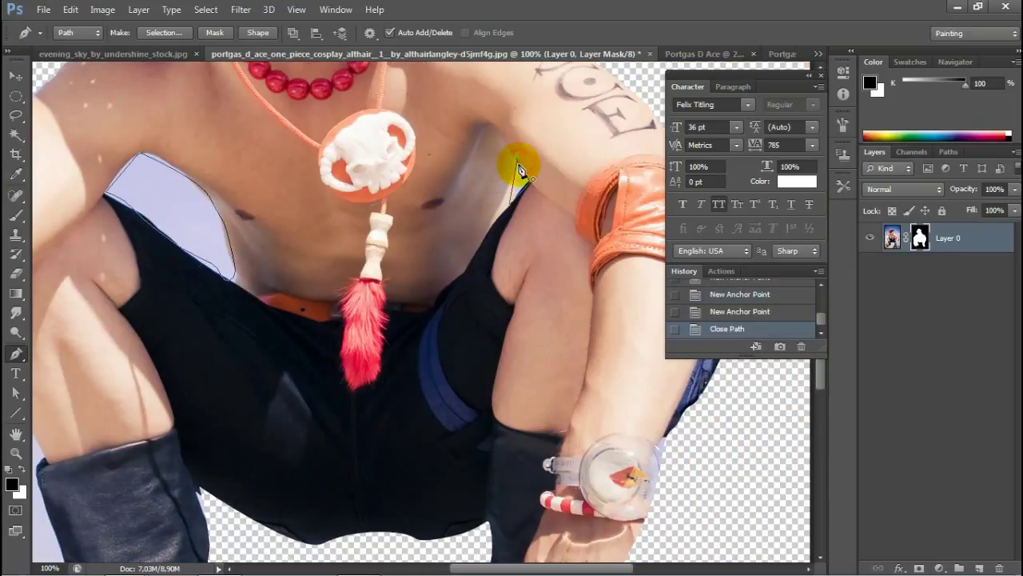
# Step: Load the gap paths as a selection, fill it black on the mask, and deselect
pyautogui.click(948, 152)
pyautogui.keyDown('ctrl'); pyautogui.click(878, 168); pyautogui.keyUp('ctrl')
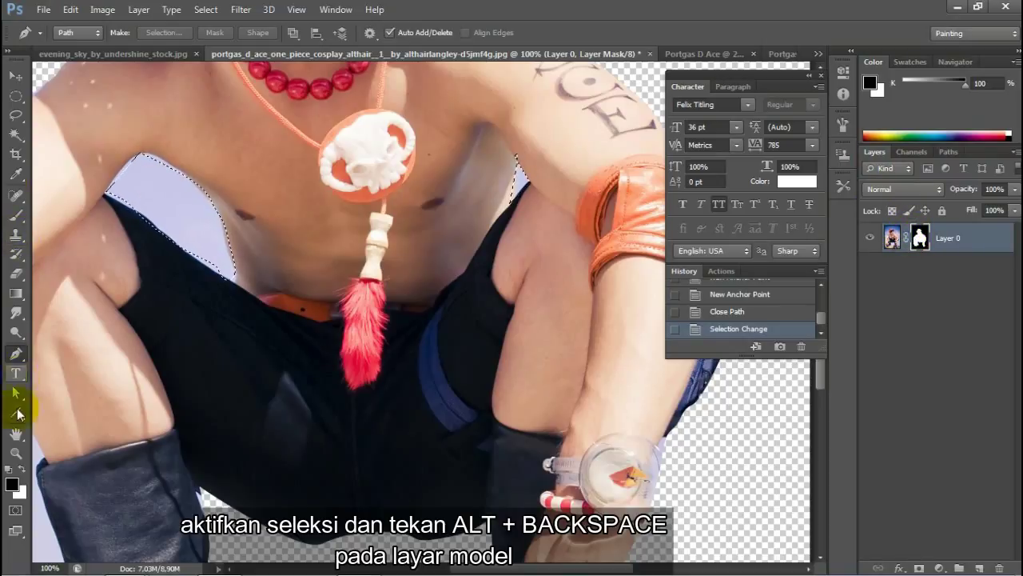
pyautogui.click(9, 468)
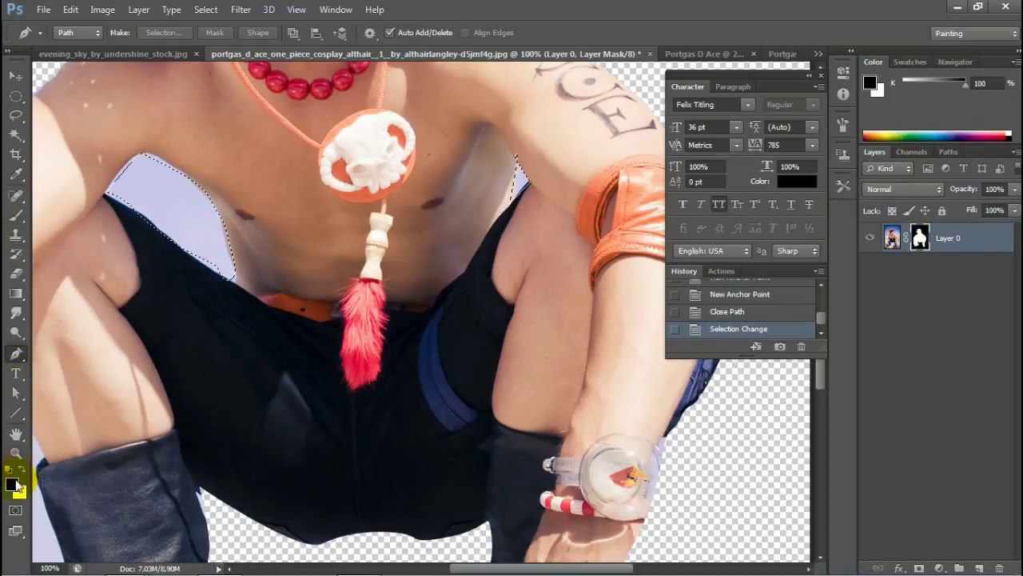
pyautogui.hotkey('alt', 'BackSpace')
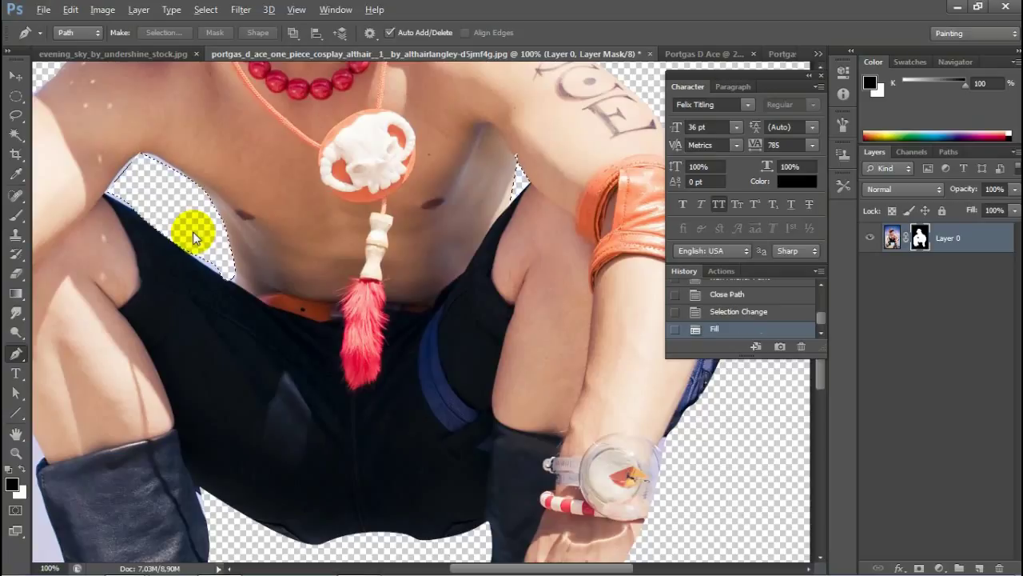
pyautogui.hotkey('ctrl', 'd')
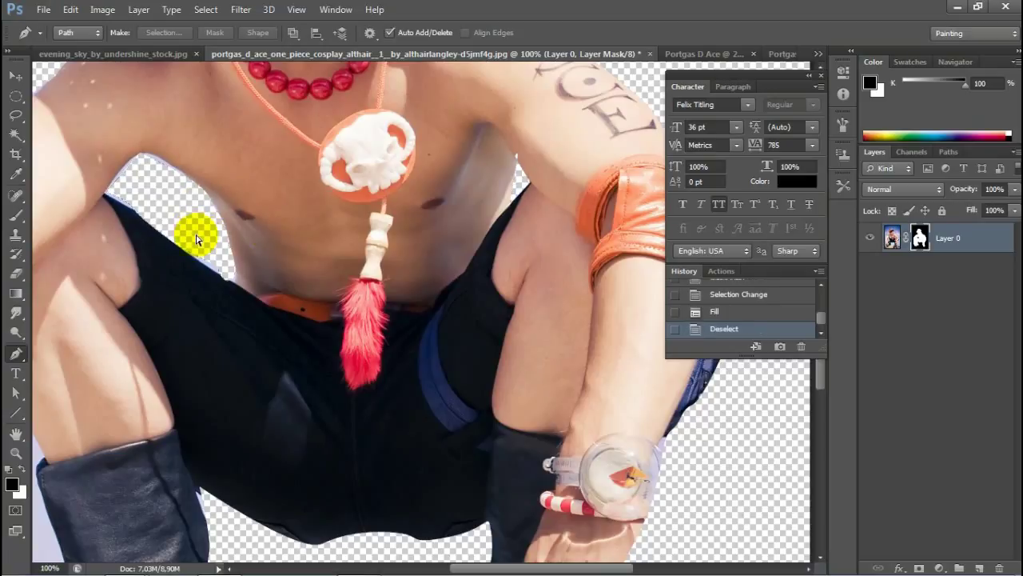
# Step: Outline the leftover sky gap between the left arm and the boot
pyautogui.scroll(-4, 192, 244)
pyautogui.hscroll(-2, 152, 276)
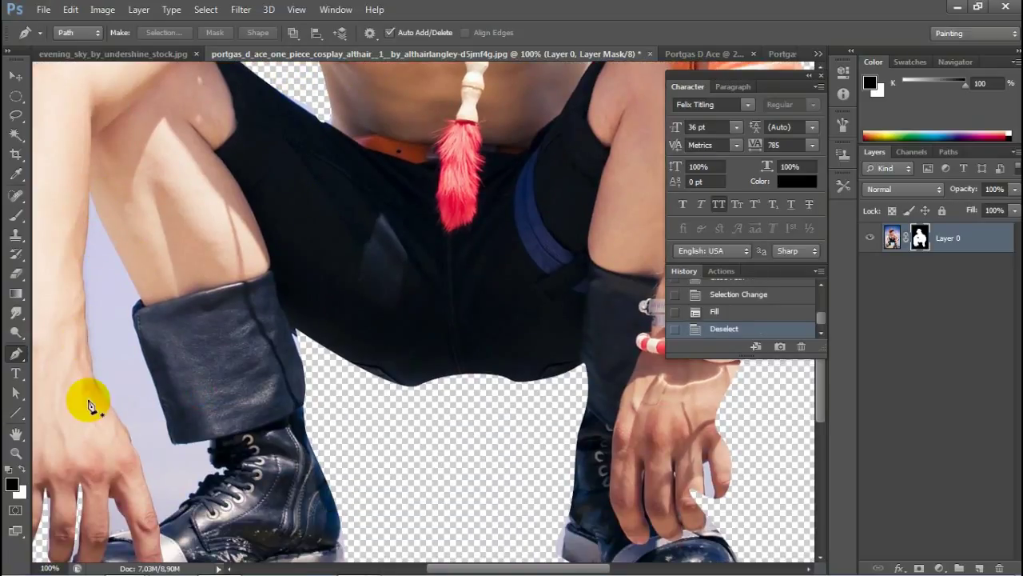
pyautogui.click(88, 195)
pyautogui.click(100, 400)
pyautogui.click(156, 514)
pyautogui.click(208, 462)
pyautogui.click(160, 395)
pyautogui.moveTo(138, 311); pyautogui.dragTo(123, 271)
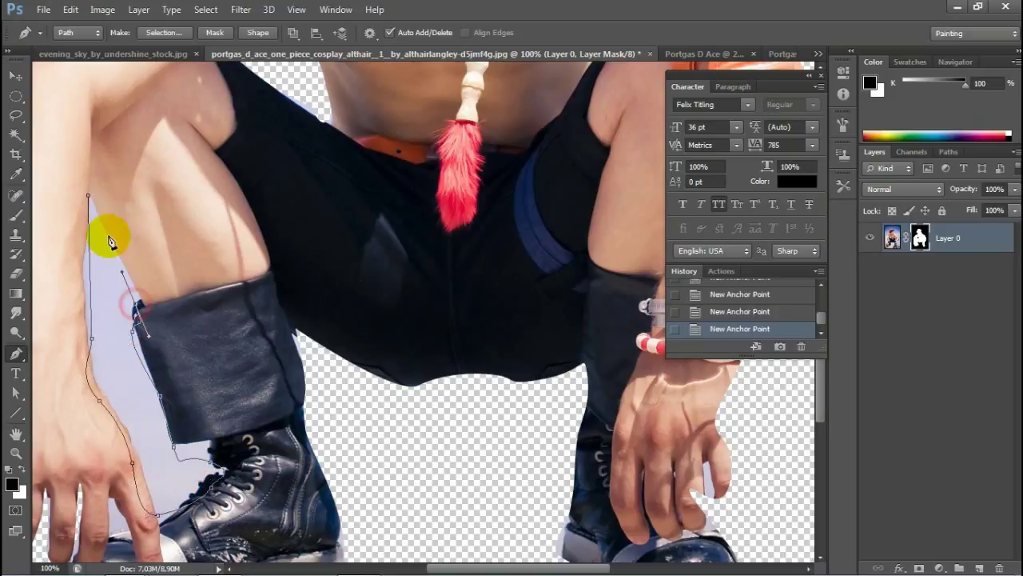
pyautogui.click(88, 194)
# Step: Load that outline as a selection, fill it black on the mask, and deselect
pyautogui.click(911, 151)
pyautogui.click(948, 151)
pyautogui.keyDown('ctrl'); pyautogui.click(873, 171); pyautogui.keyUp('ctrl')
pyautogui.click(875, 151)
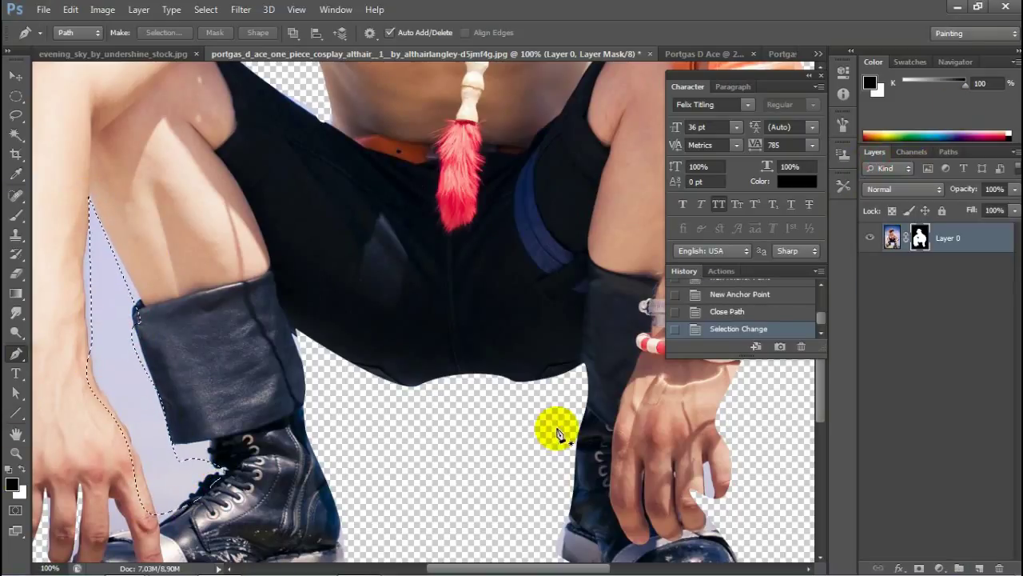
pyautogui.hotkey('alt', 'BackSpace')
pyautogui.hotkey('ctrl', 'd')
pyautogui.hotkey('ctrl', '-')
pyautogui.hotkey('ctrl', '-')
pyautogui.hotkey('ctrl', '-')
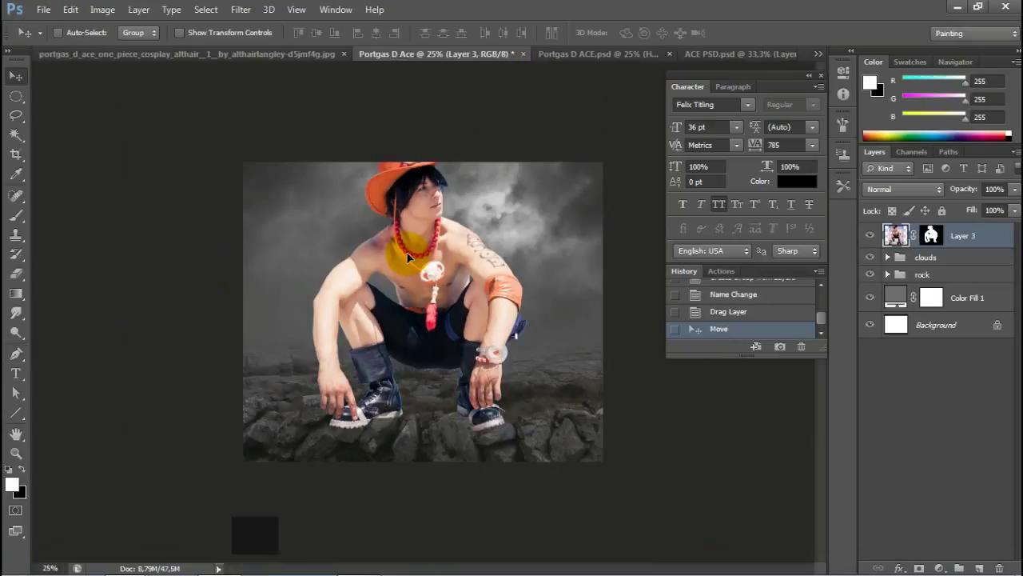
# Step: Free-transform the model to about 77% size and position him on the rocks
pyautogui.hotkey('ctrl', 't')
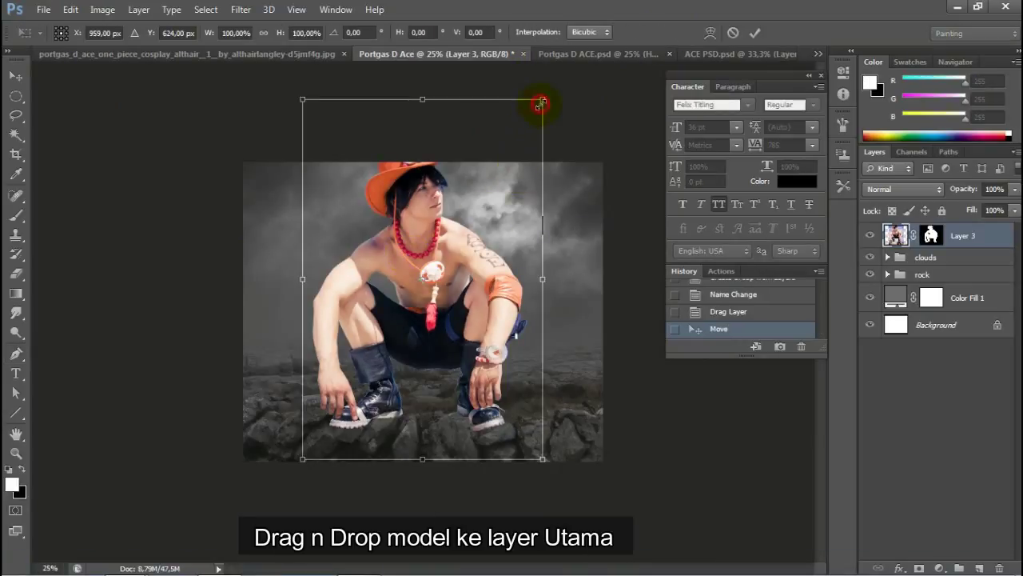
pyautogui.moveTo(542, 103); pyautogui.dragTo(520, 130)
pyautogui.moveTo(424, 267)
pyautogui.mouseDown()
pyautogui.moveTo(434, 292)
pyautogui.moveTo(417, 292)
pyautogui.mouseUp()
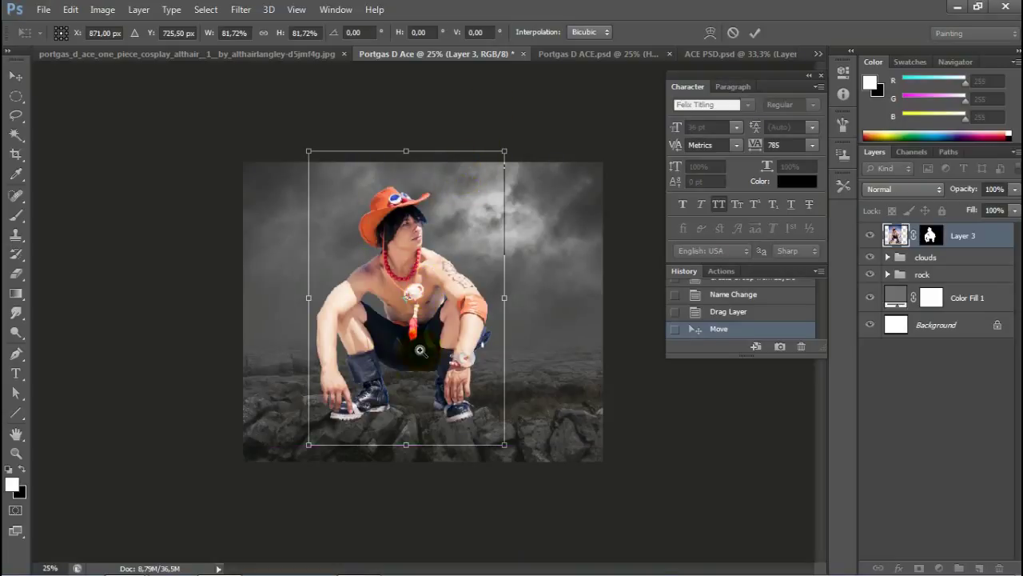
pyautogui.hotkey('ctrl', '+')
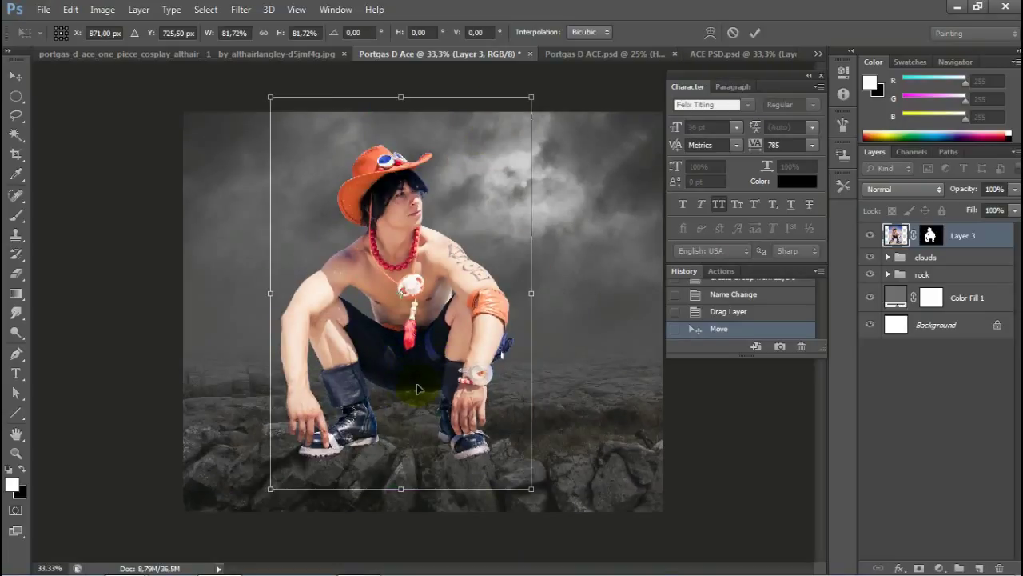
pyautogui.moveTo(425, 387); pyautogui.dragTo(437, 382)
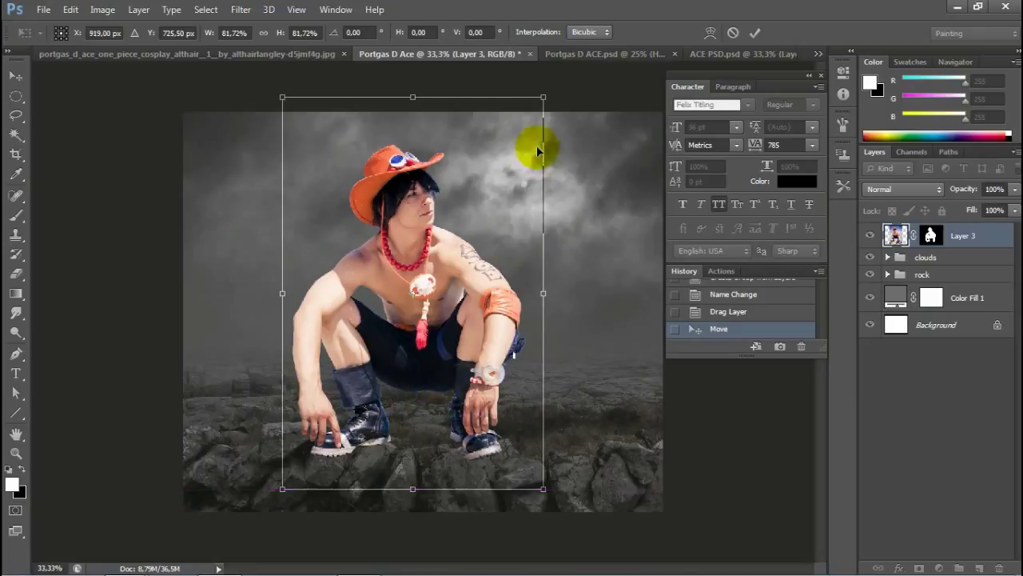
pyautogui.moveTo(545, 97); pyautogui.dragTo(540, 104)
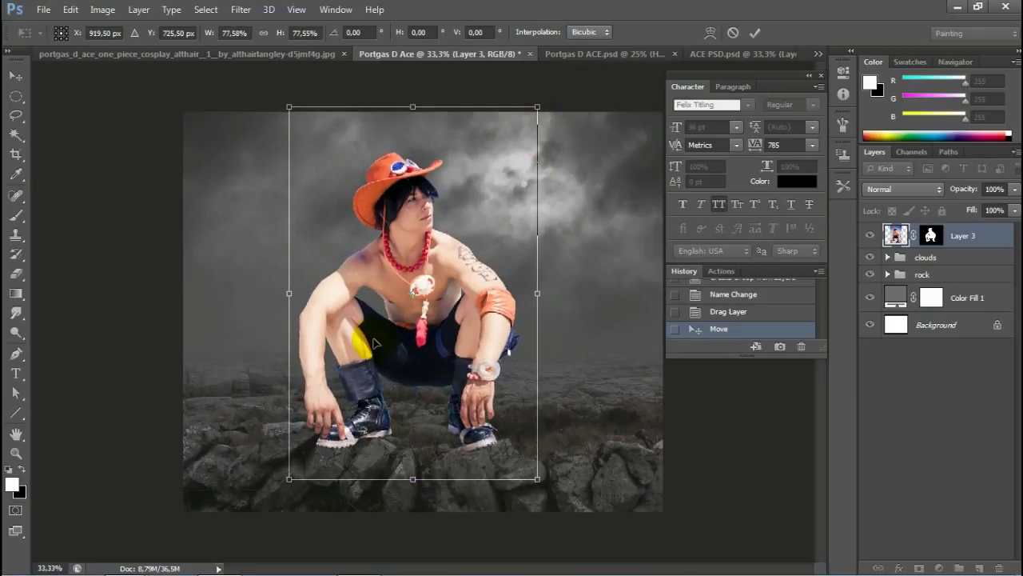
pyautogui.moveTo(409, 322); pyautogui.dragTo(404, 336)
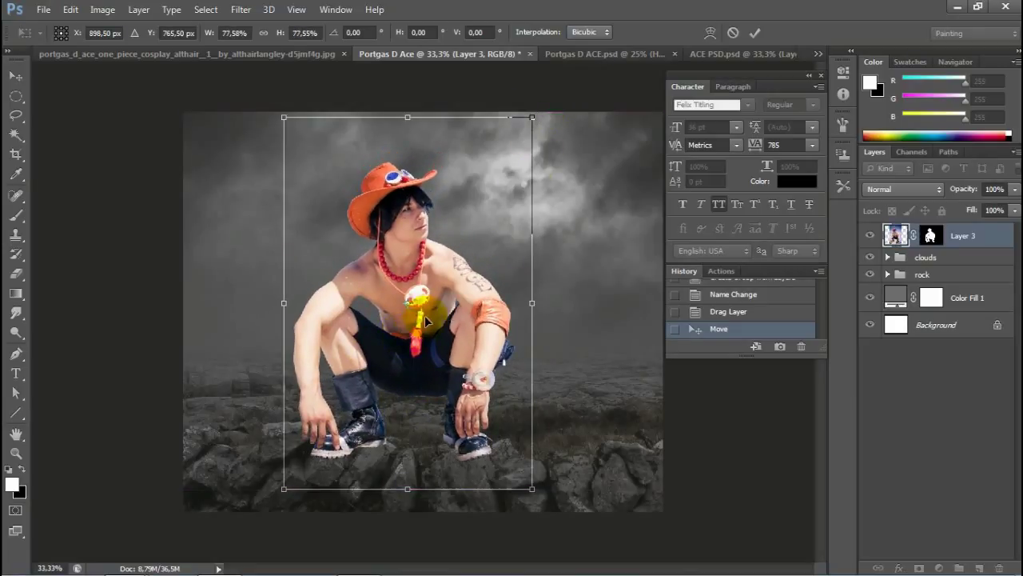
pyautogui.click(755, 32)
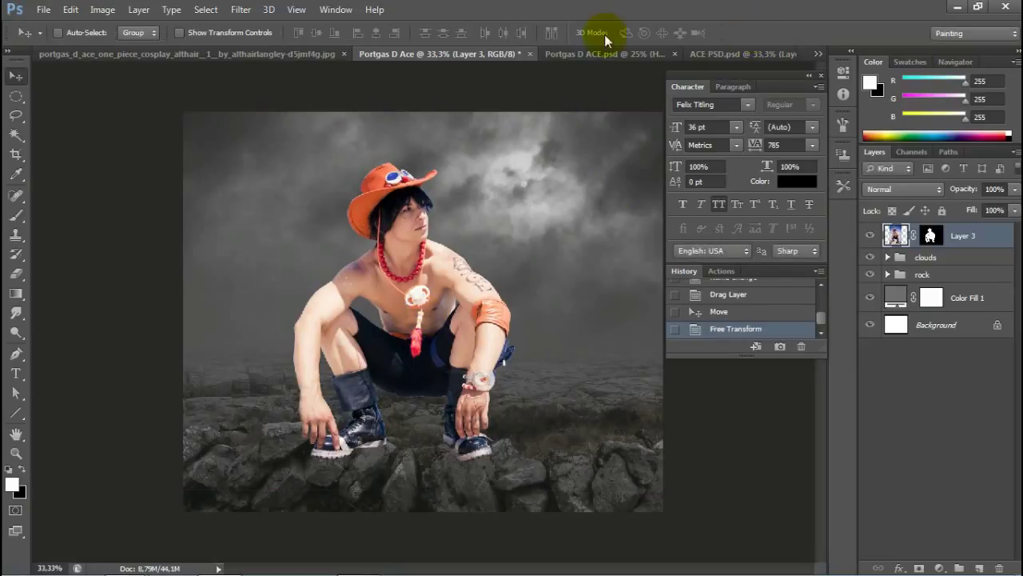
# Step: Apply the layer mask, then add a clipped Brightness/Contrast layer at brightness -109, contrast 31
pyautogui.rightClick(931, 235)
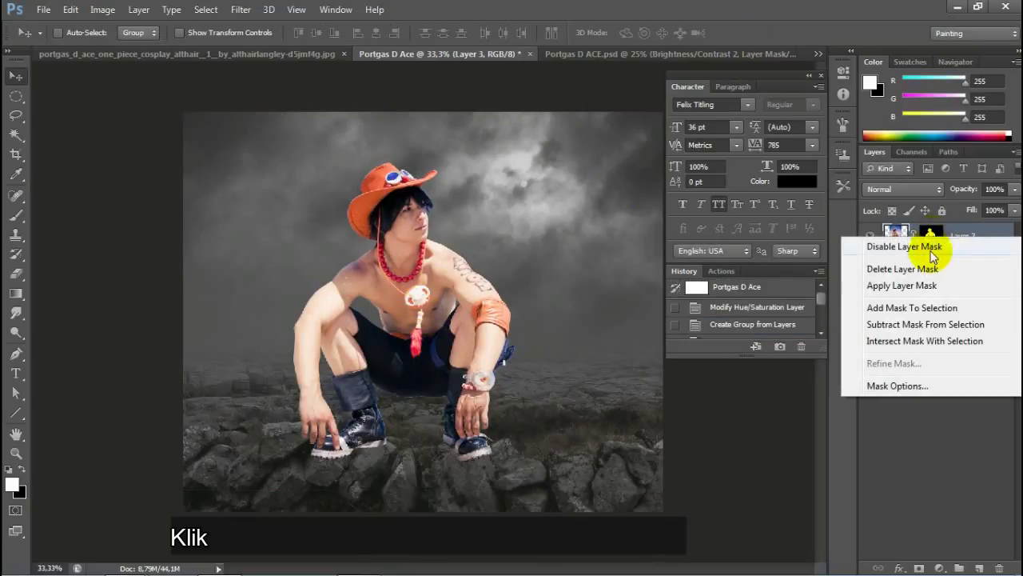
pyautogui.click(919, 287)
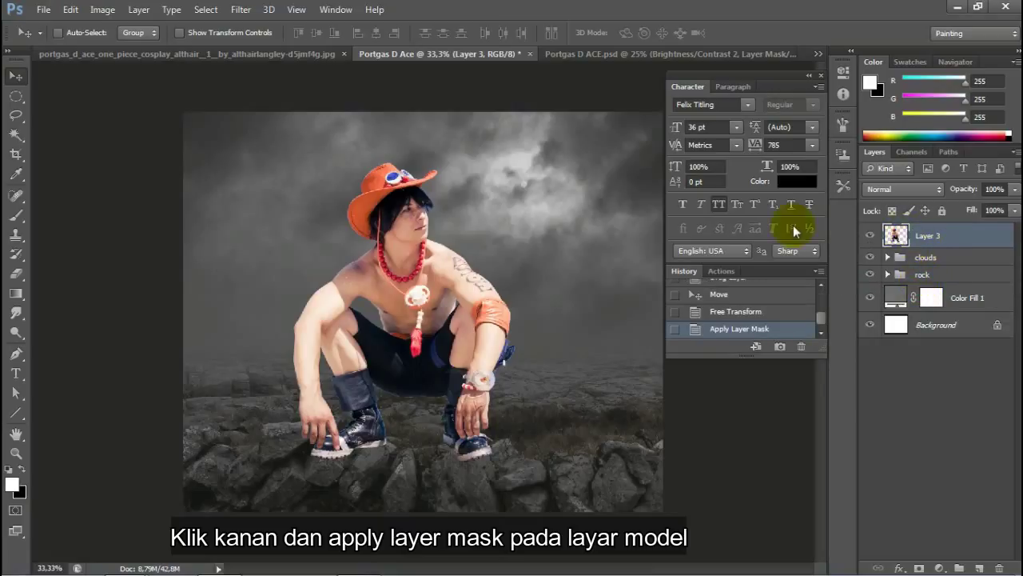
pyautogui.click(942, 568)
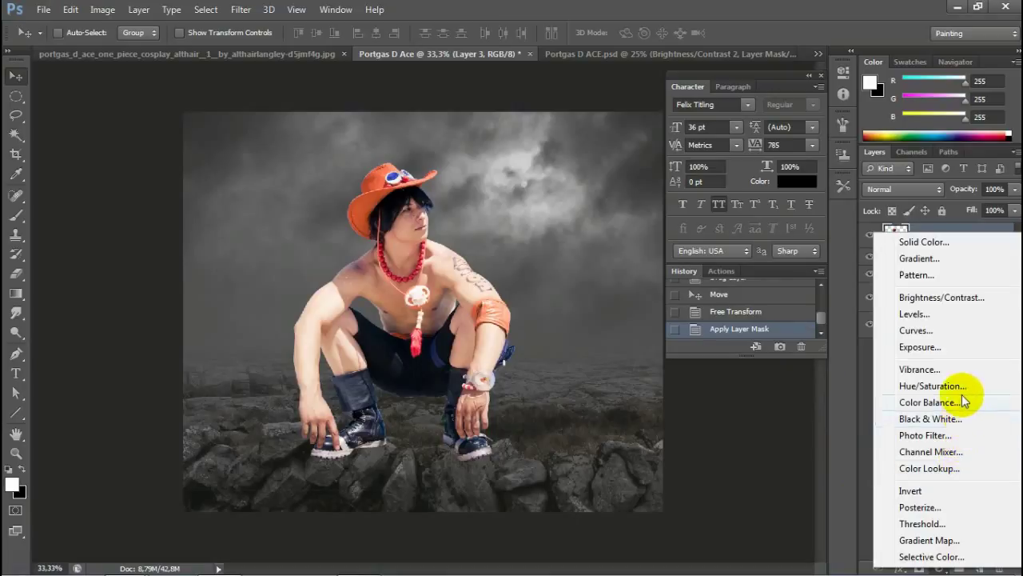
pyautogui.click(947, 298)
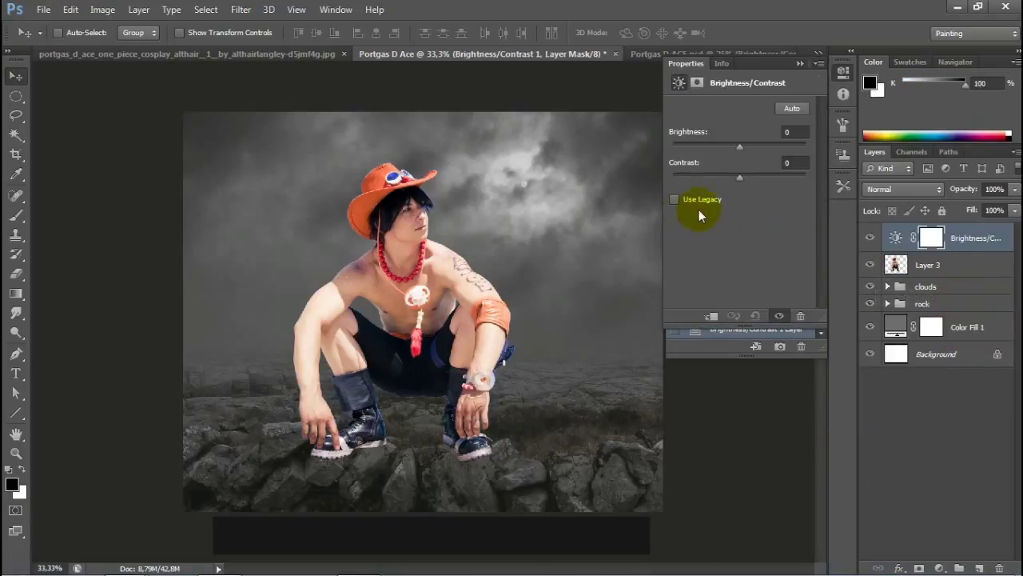
pyautogui.click(710, 316)
pyautogui.moveTo(740, 147); pyautogui.dragTo(703, 146)
pyautogui.moveTo(740, 178); pyautogui.dragTo(763, 176)
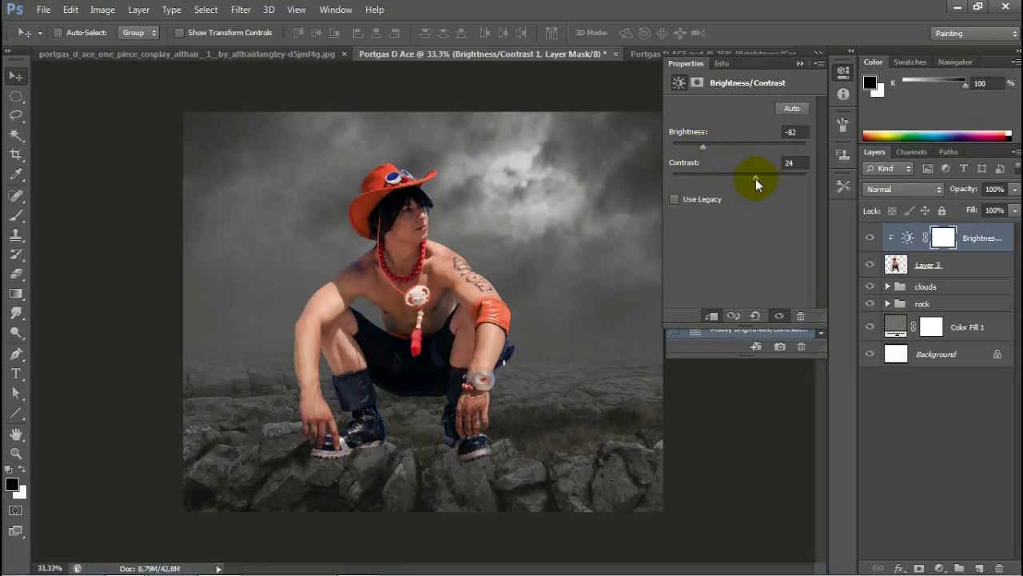
pyautogui.moveTo(699, 146); pyautogui.dragTo(690, 148)
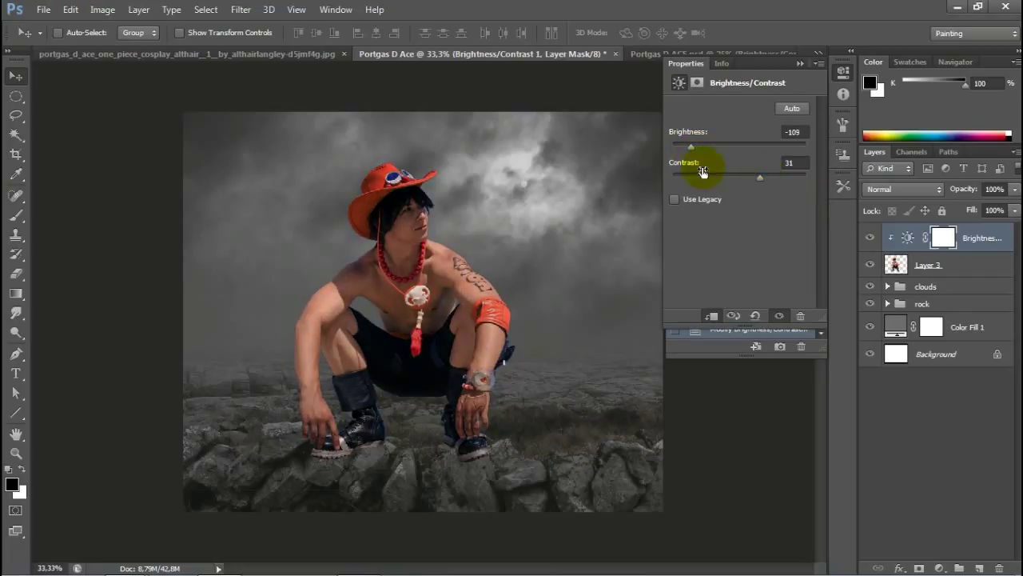
pyautogui.click(800, 64)
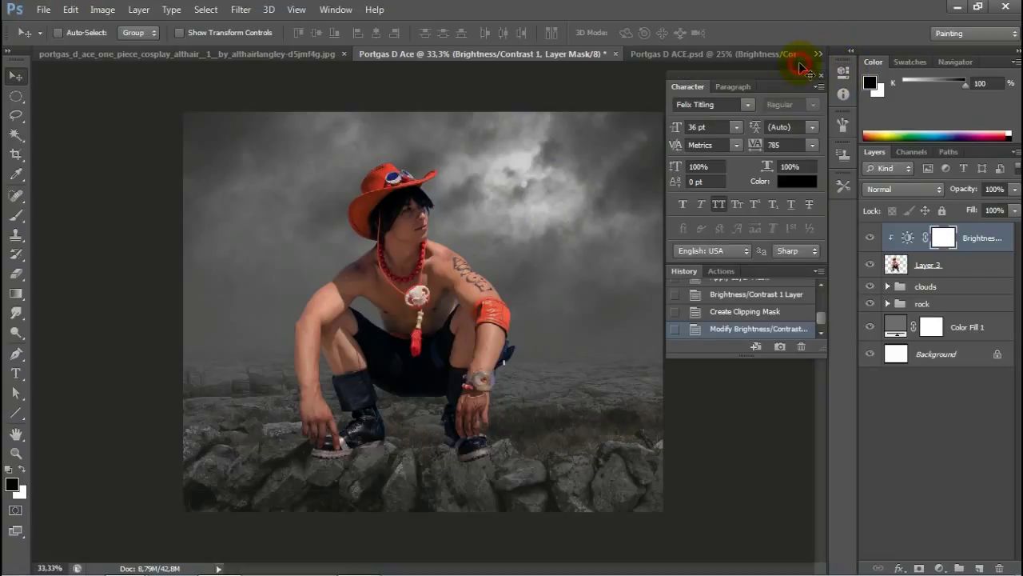
# Step: Add a Vibrance adjustment clipped to the model with vibrance -23 and saturation +13
pyautogui.click(940, 567)
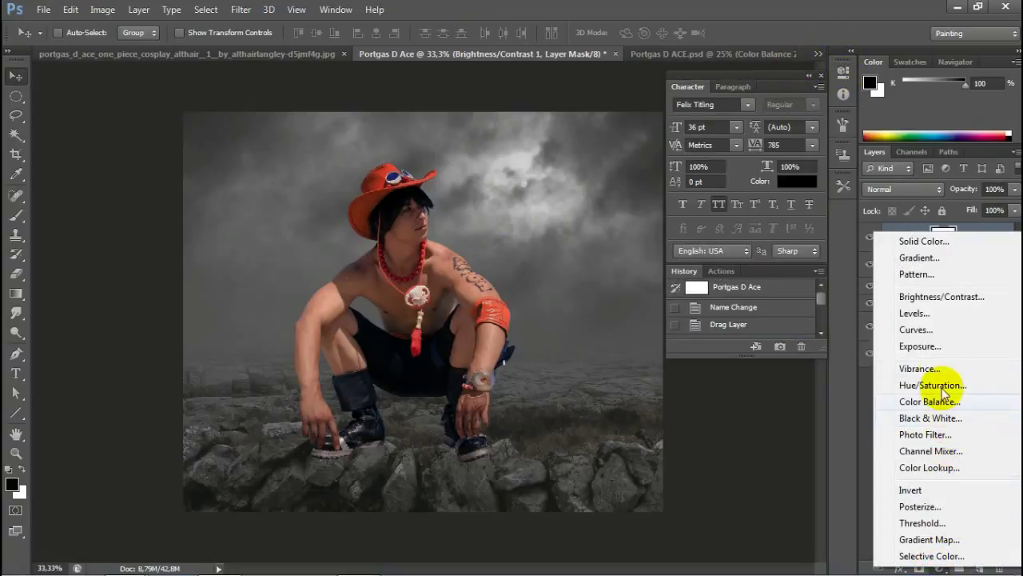
pyautogui.click(920, 369)
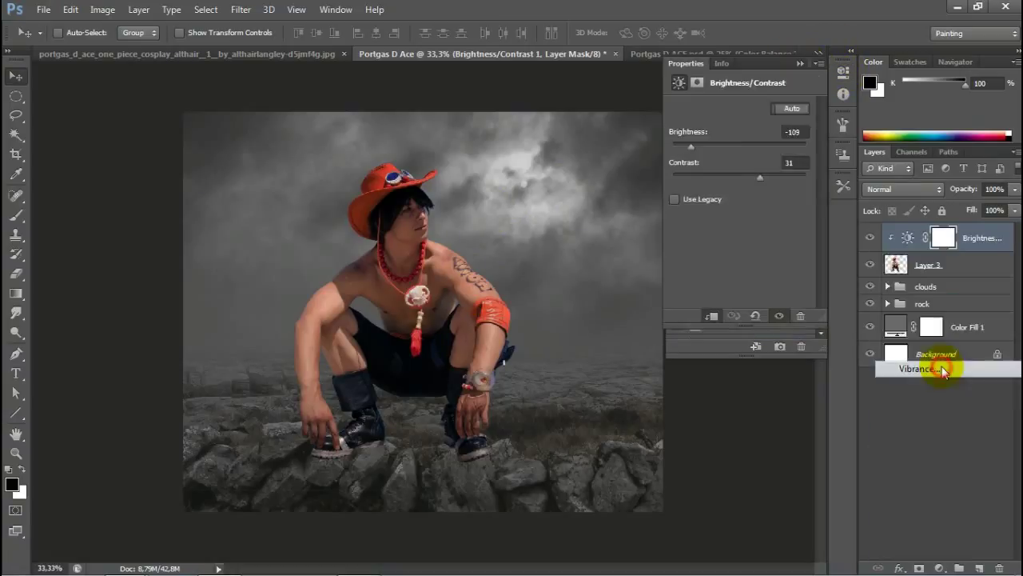
pyautogui.click(712, 316)
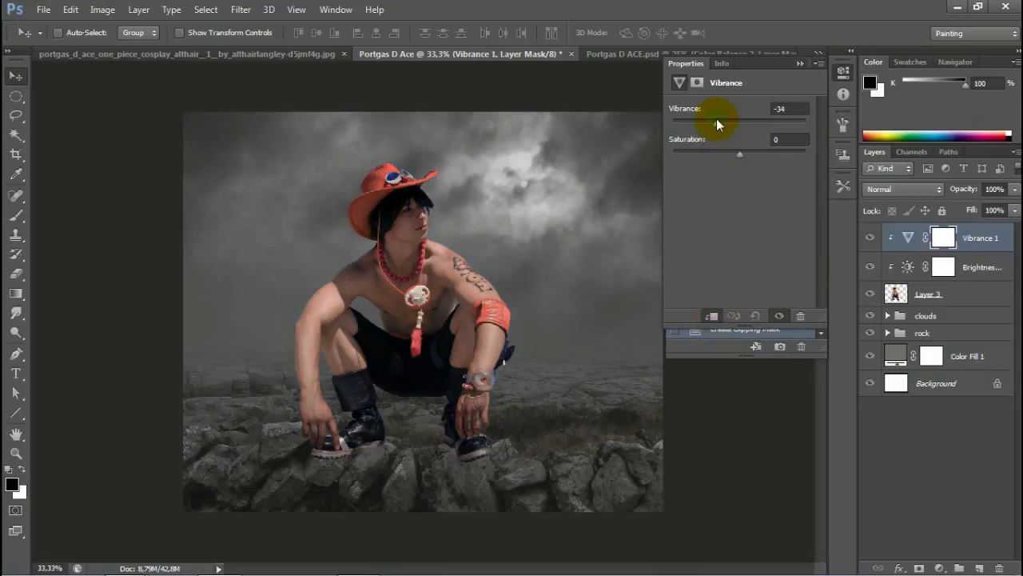
pyautogui.moveTo(717, 121)
pyautogui.mouseDown()
pyautogui.moveTo(708, 123)
pyautogui.moveTo(746, 154)
pyautogui.mouseUp()
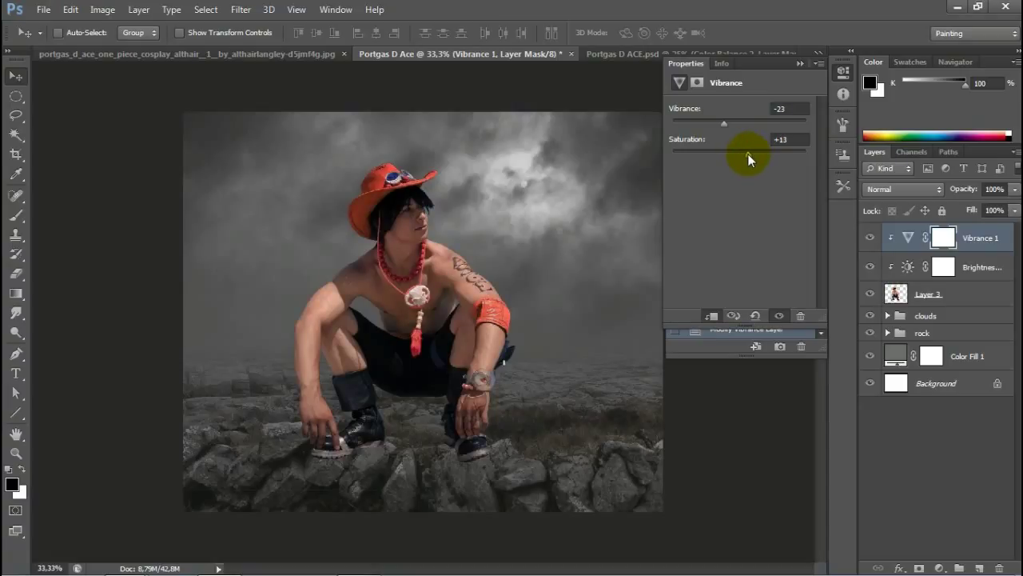
pyautogui.click(801, 63)
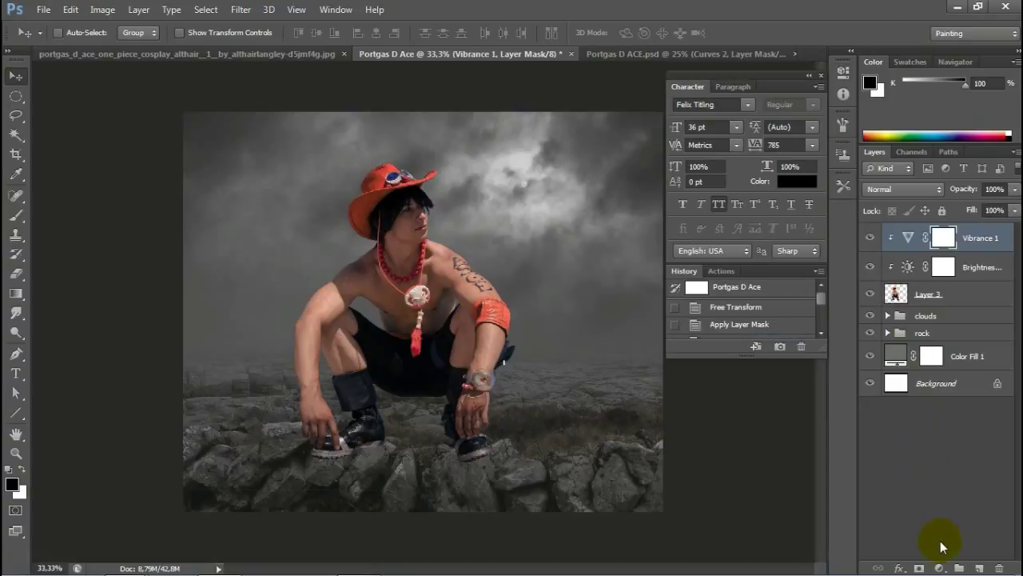
# Step: Add a Curves adjustment clipped to the model and lower the RGB and Red highlights
pyautogui.click(939, 568)
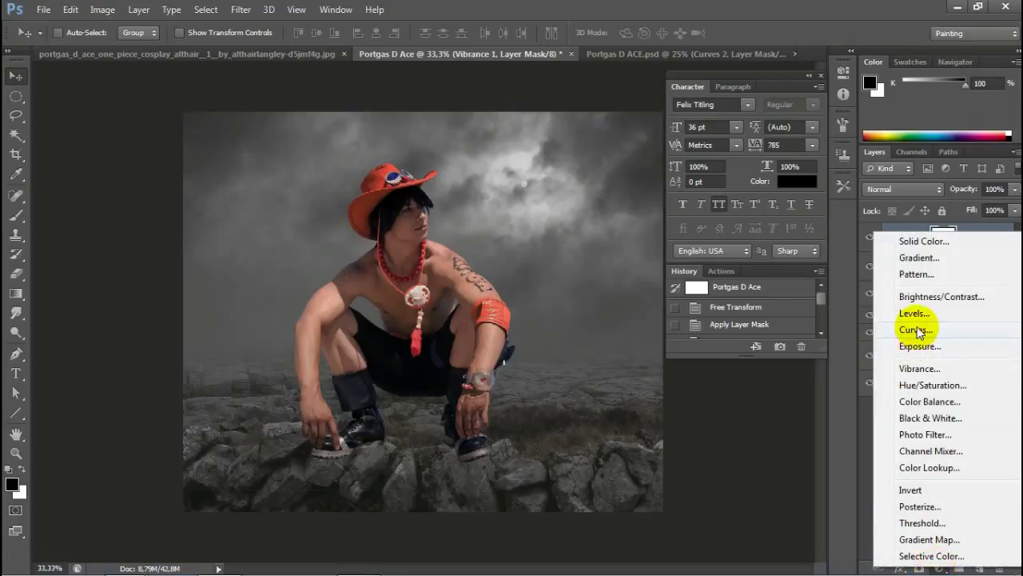
pyautogui.click(915, 330)
pyautogui.click(710, 315)
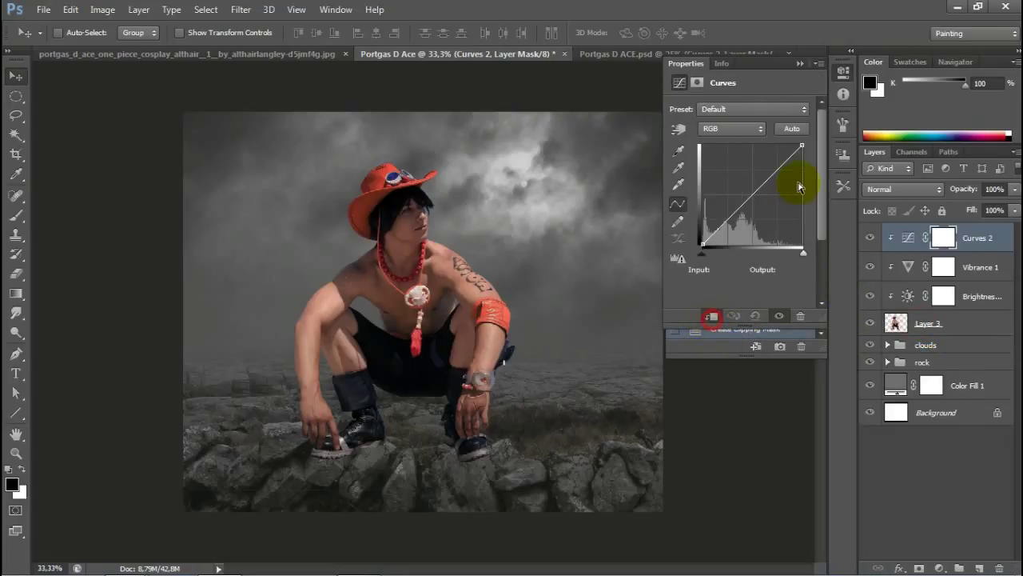
pyautogui.moveTo(802, 146); pyautogui.dragTo(815, 181)
pyautogui.click(759, 128)
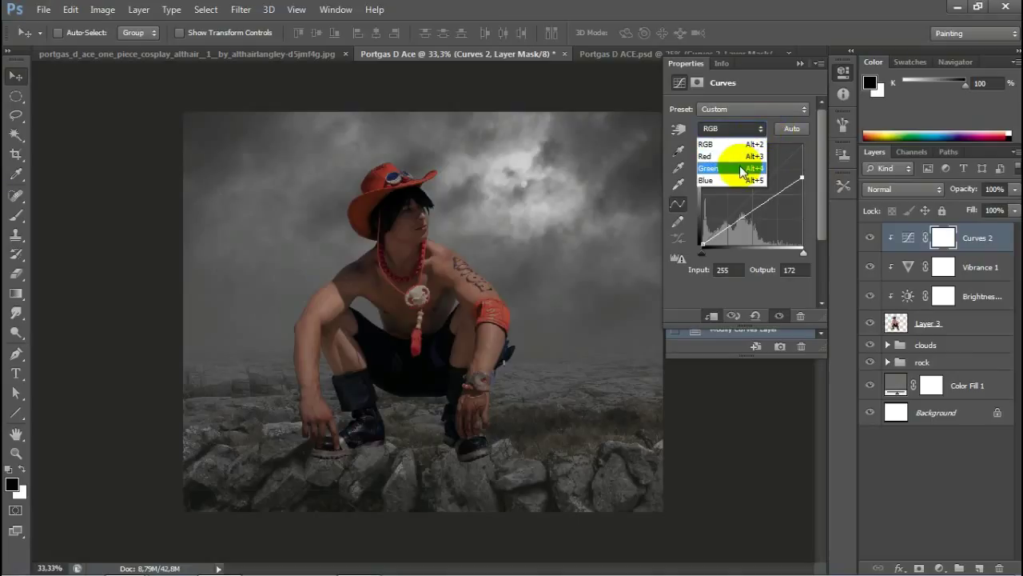
pyautogui.click(729, 156)
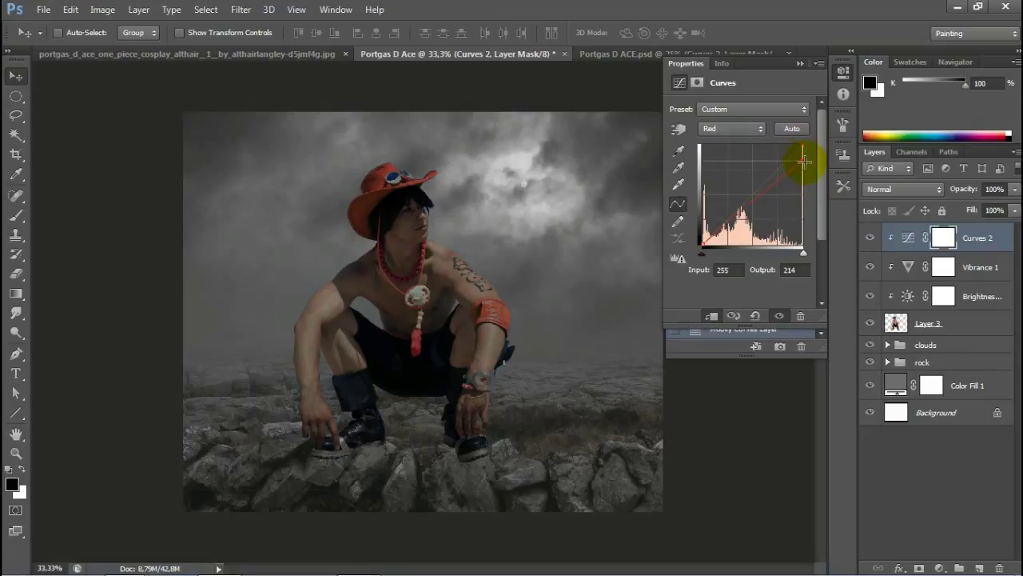
pyautogui.moveTo(804, 162); pyautogui.dragTo(803, 161)
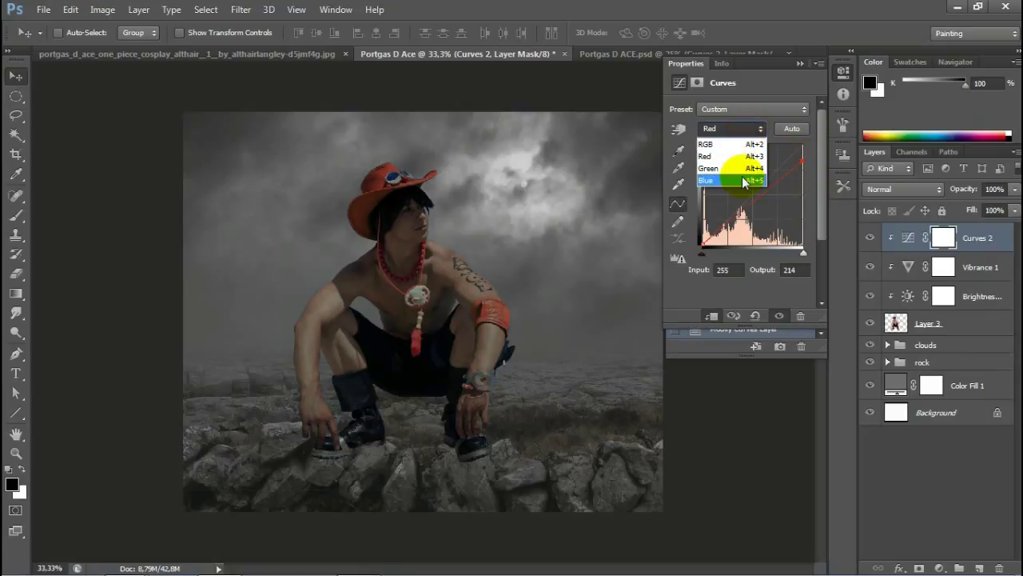
# Step: Pull down the Blue highlights and the Green channel's top point from 255 to 238
pyautogui.click(733, 166)
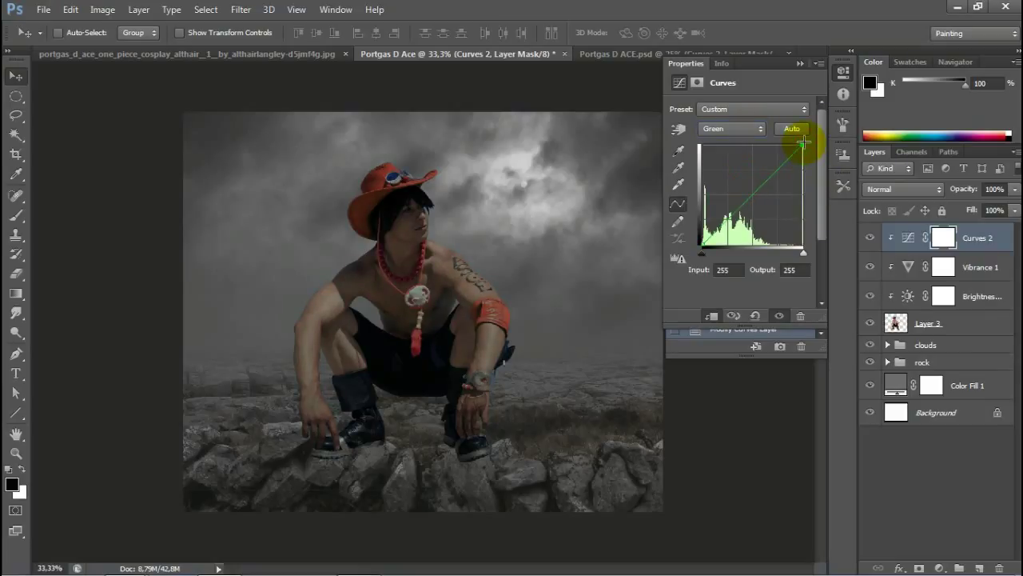
pyautogui.click(756, 130)
pyautogui.click(740, 177)
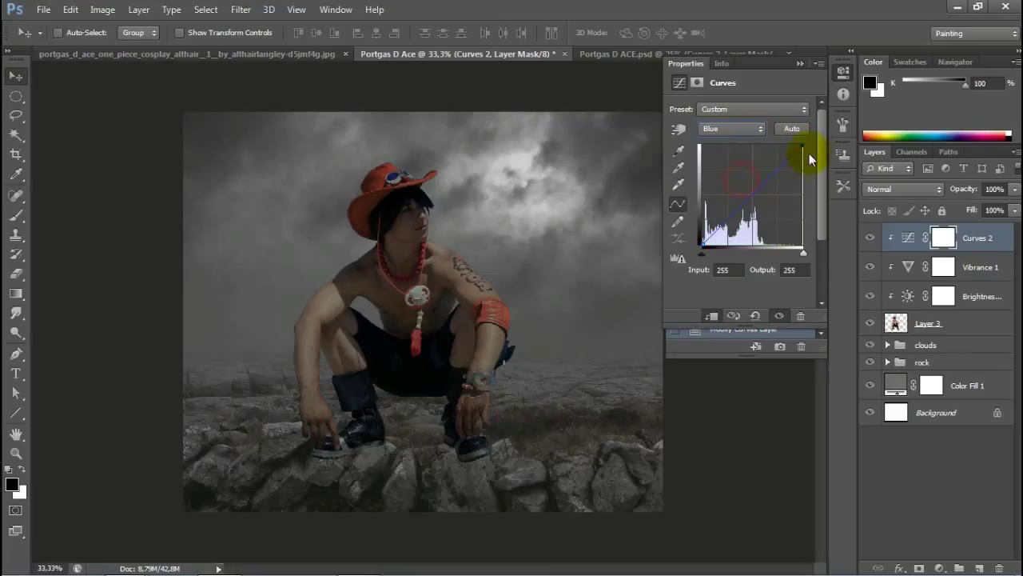
pyautogui.moveTo(803, 144); pyautogui.dragTo(806, 157)
pyautogui.click(746, 131)
pyautogui.click(744, 165)
pyautogui.moveTo(798, 145); pyautogui.dragTo(803, 150)
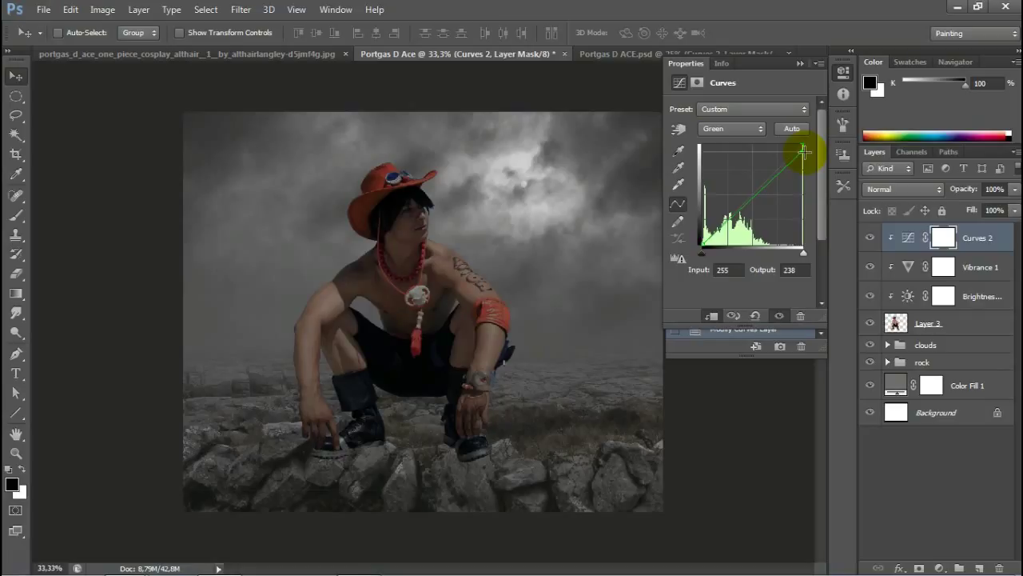
pyautogui.click(800, 63)
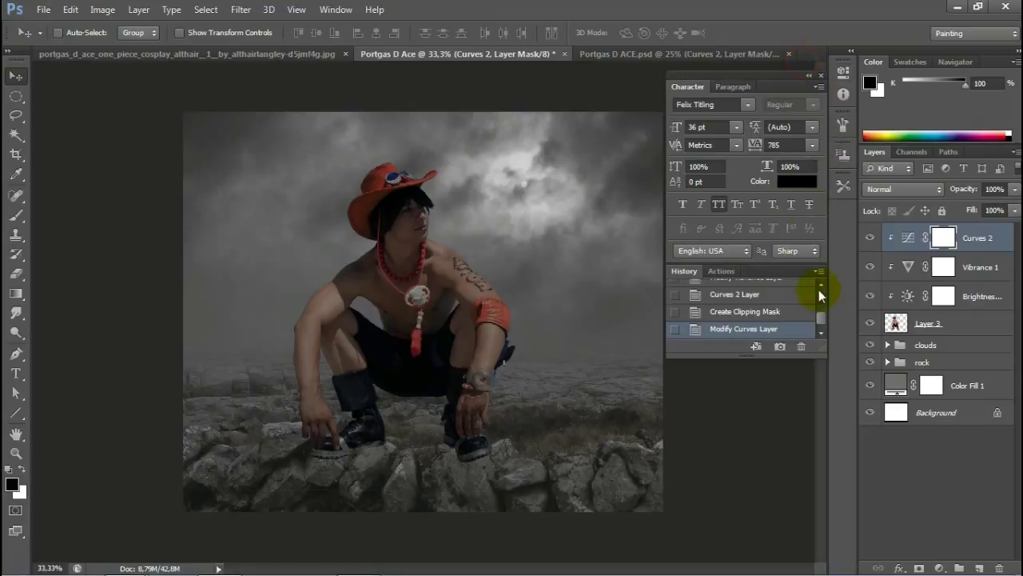
pyautogui.click(939, 568)
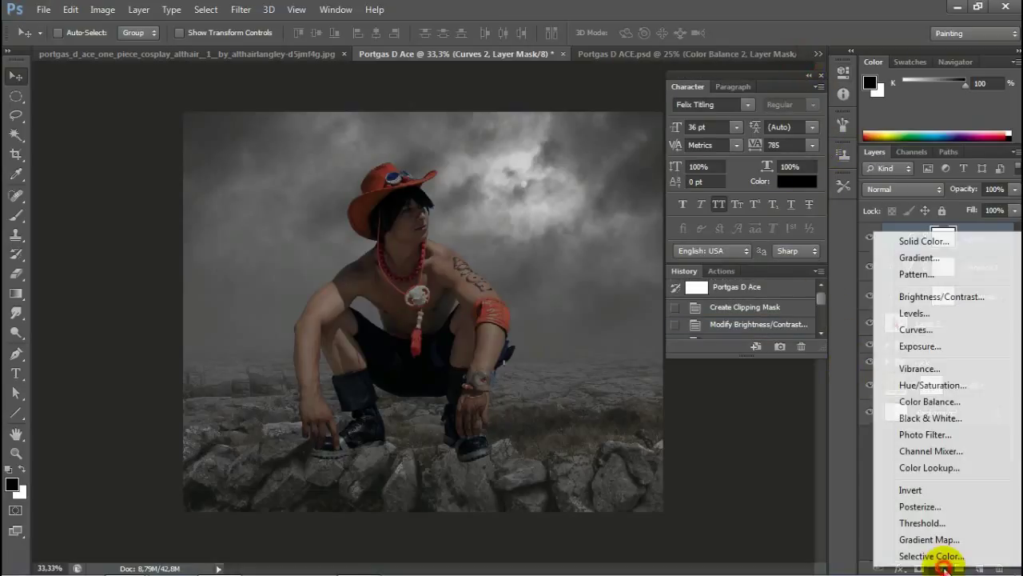
# Step: Add a Color Balance adjustment clipped to the model with Cyan-Red -20 and Yellow-Blue +13
pyautogui.click(958, 401)
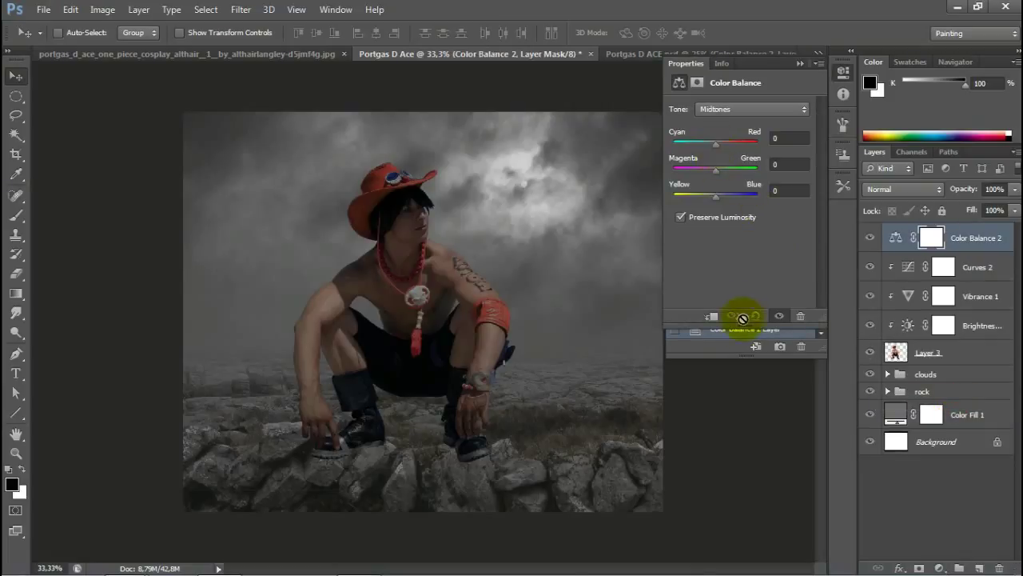
pyautogui.click(712, 317)
pyautogui.moveTo(717, 143); pyautogui.dragTo(702, 142)
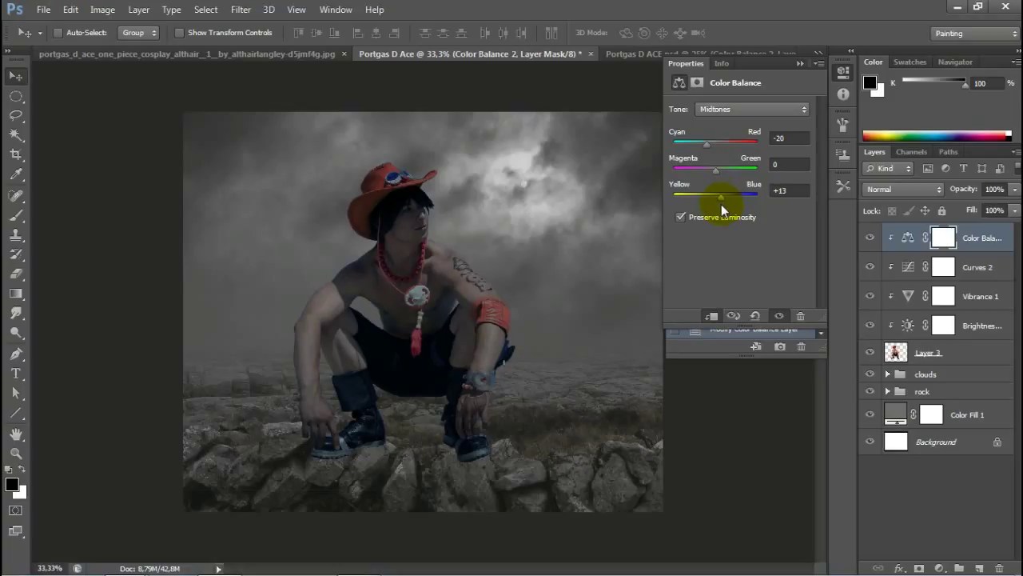
pyautogui.click(797, 63)
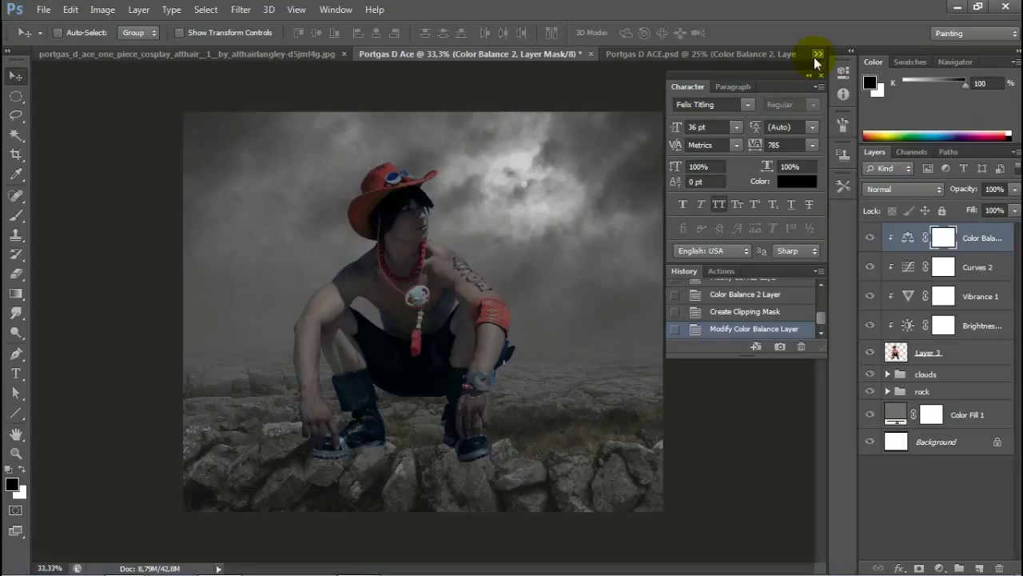
pyautogui.click(925, 255)
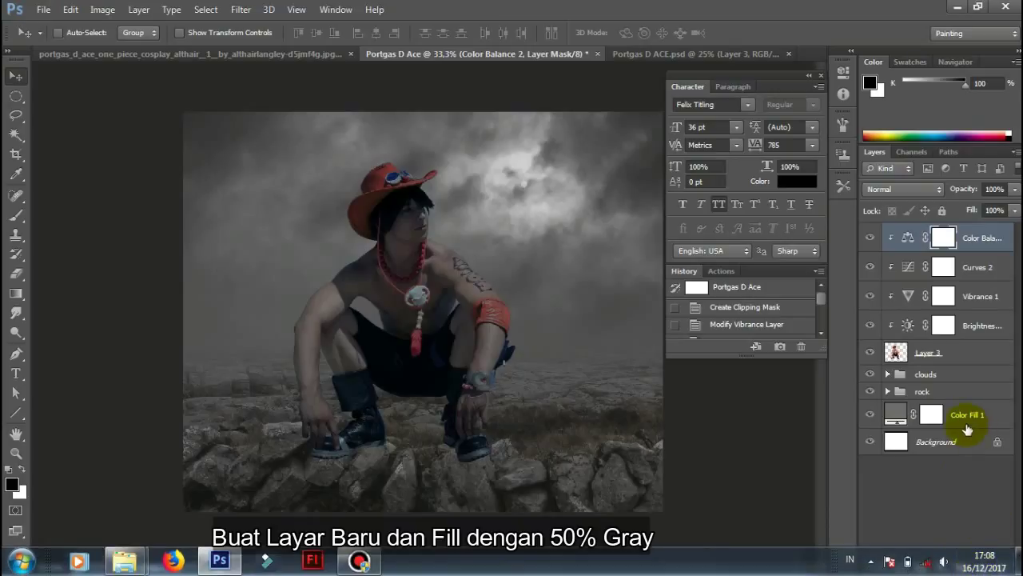
# Step: Create a new layer above the adjustments, fill it with 50% Gray, and bring up its layer options
pyautogui.click(978, 568)
pyautogui.press('x')
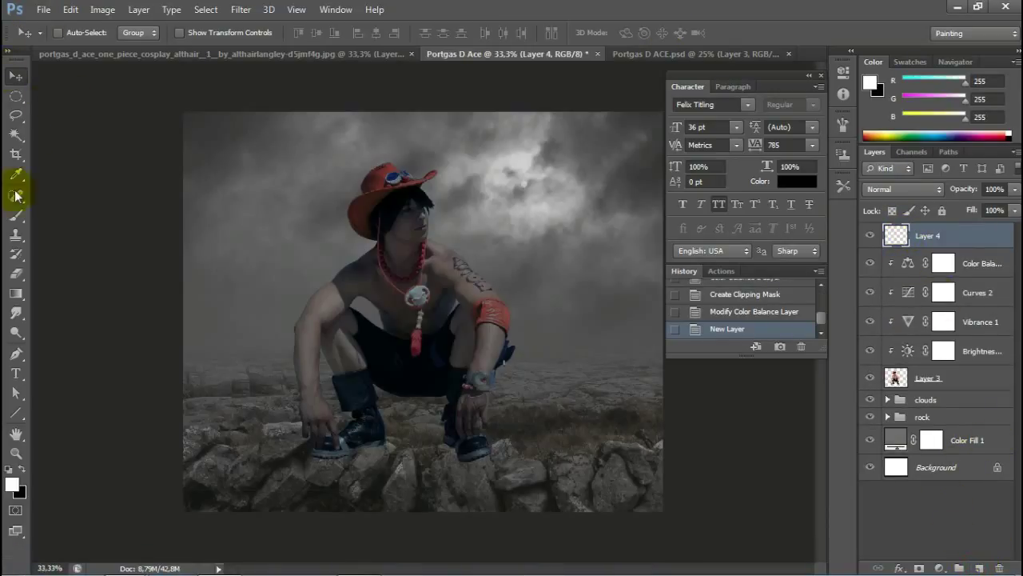
pyautogui.click(102, 9)
pyautogui.moveTo(71, 9)
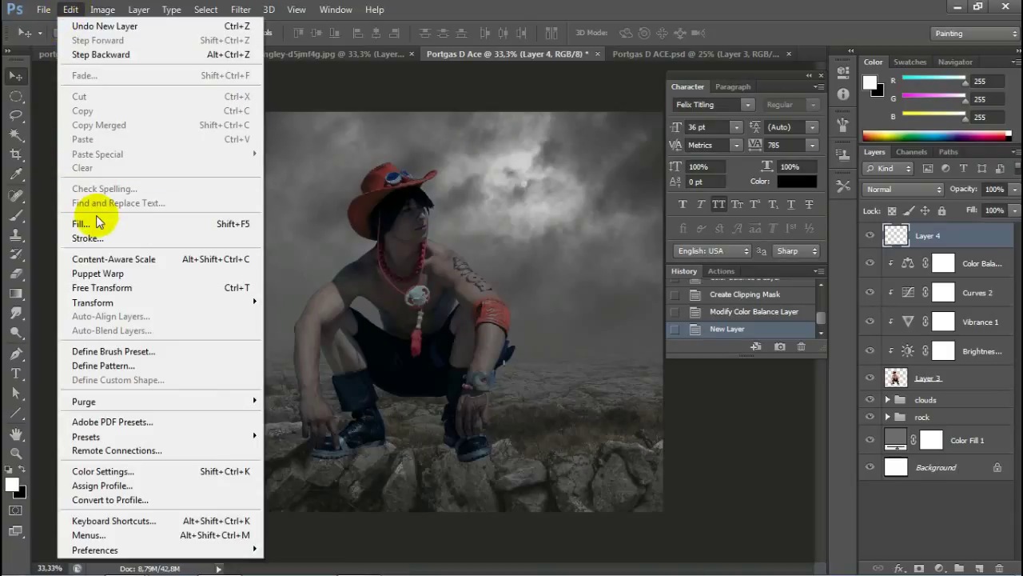
pyautogui.click(81, 223)
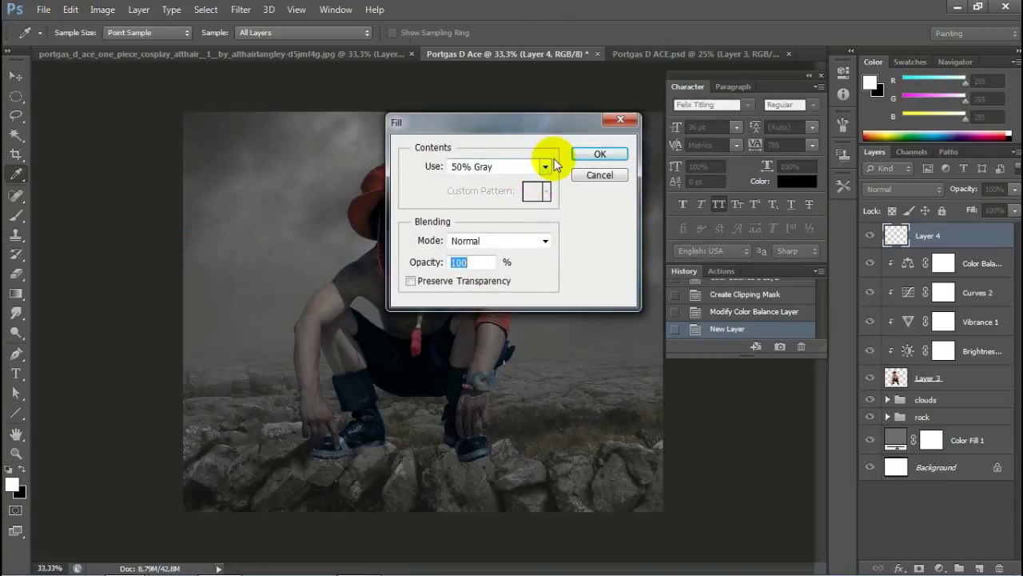
pyautogui.click(545, 167)
pyautogui.click(469, 289)
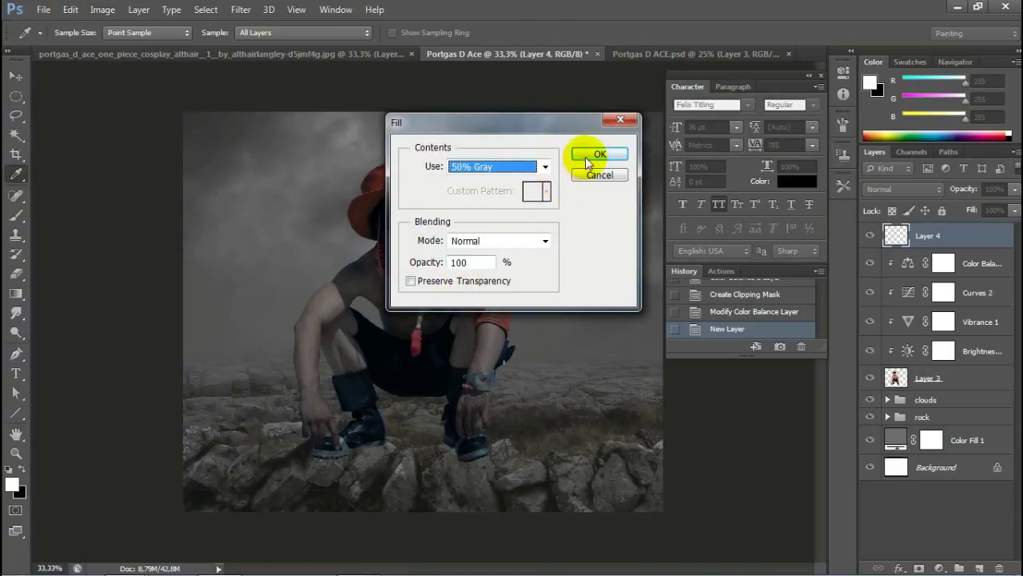
pyautogui.click(591, 154)
pyautogui.press('v')
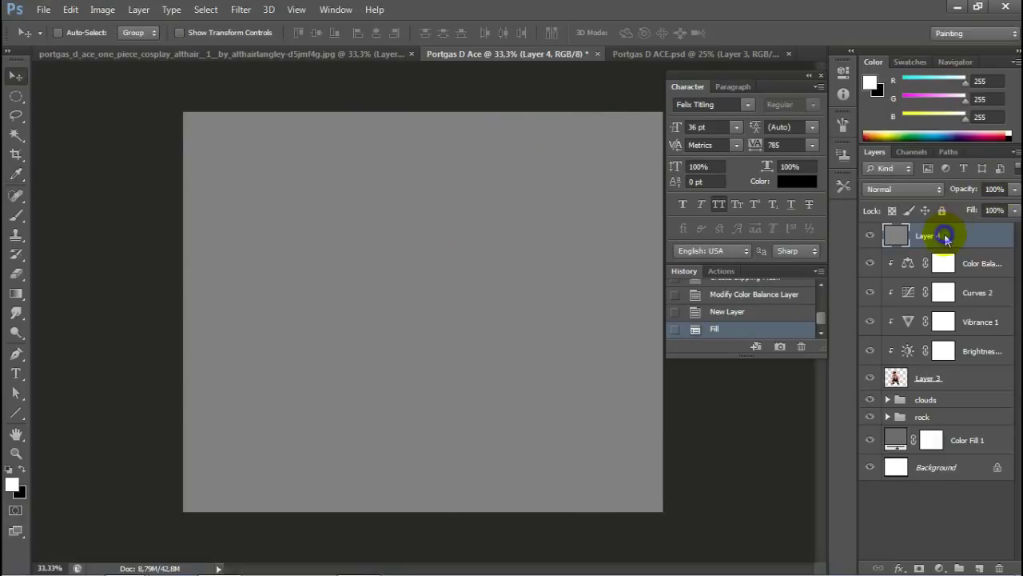
pyautogui.rightClick(944, 236)
# Step: Clip the gray layer to the model, set it to Overlay, and select the Dodge Tool
pyautogui.click(719, 270)
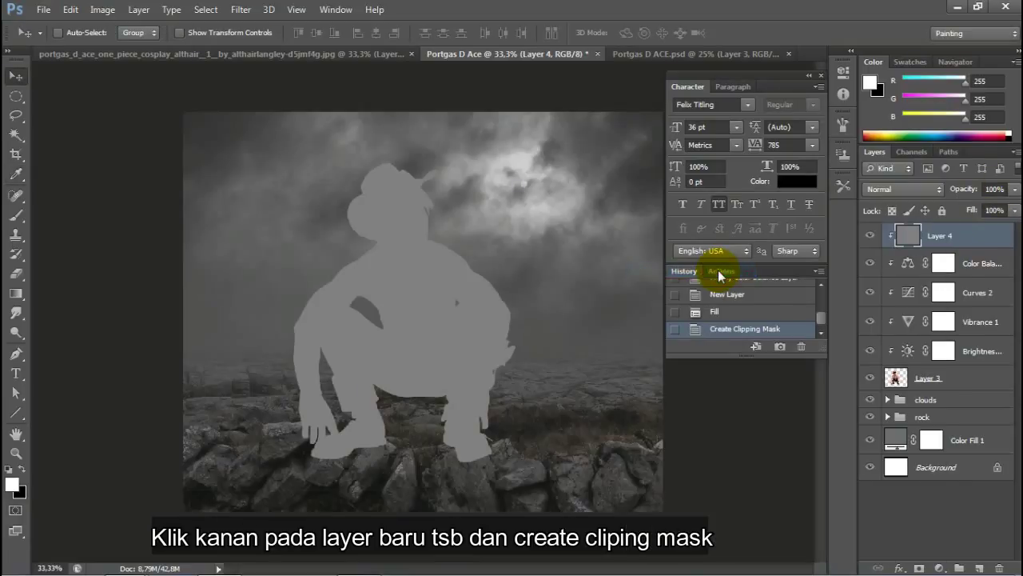
pyautogui.click(927, 189)
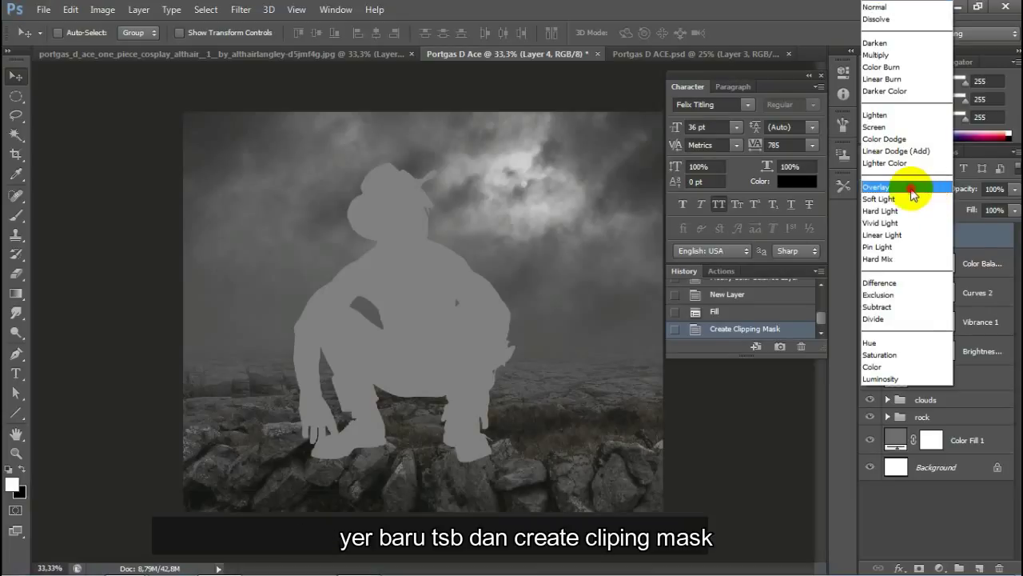
pyautogui.click(904, 189)
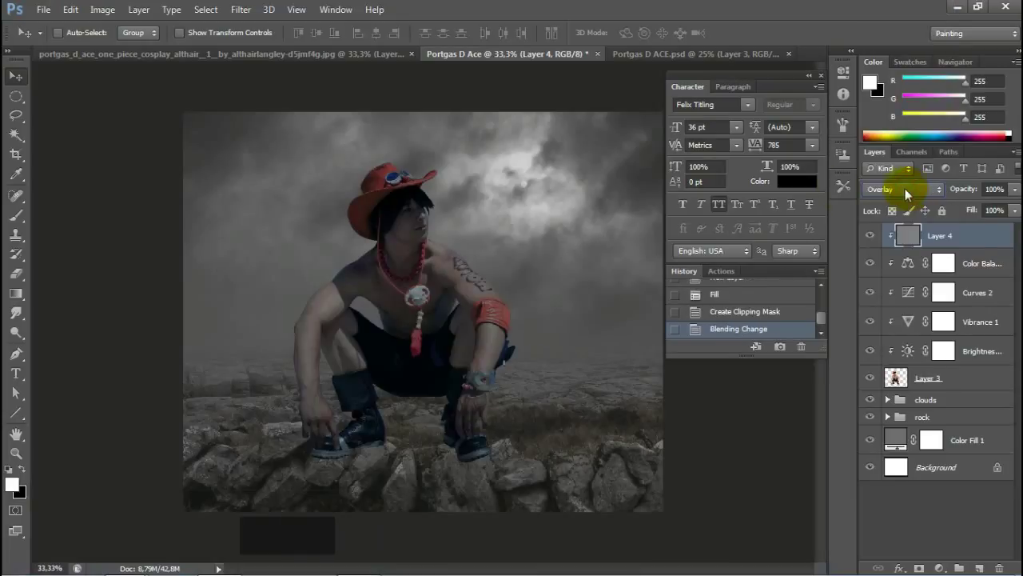
pyautogui.click(20, 334)
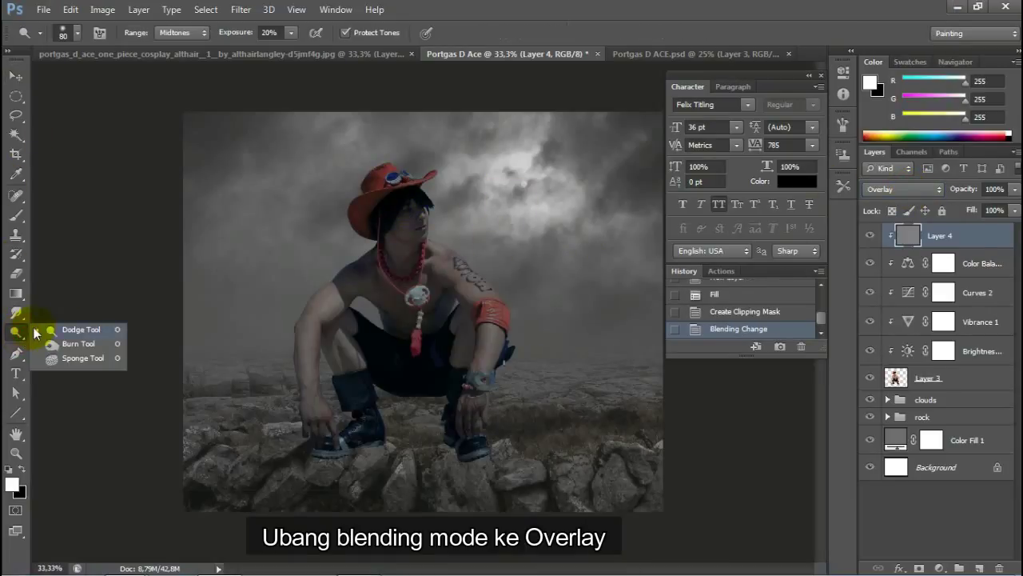
pyautogui.click(74, 345)
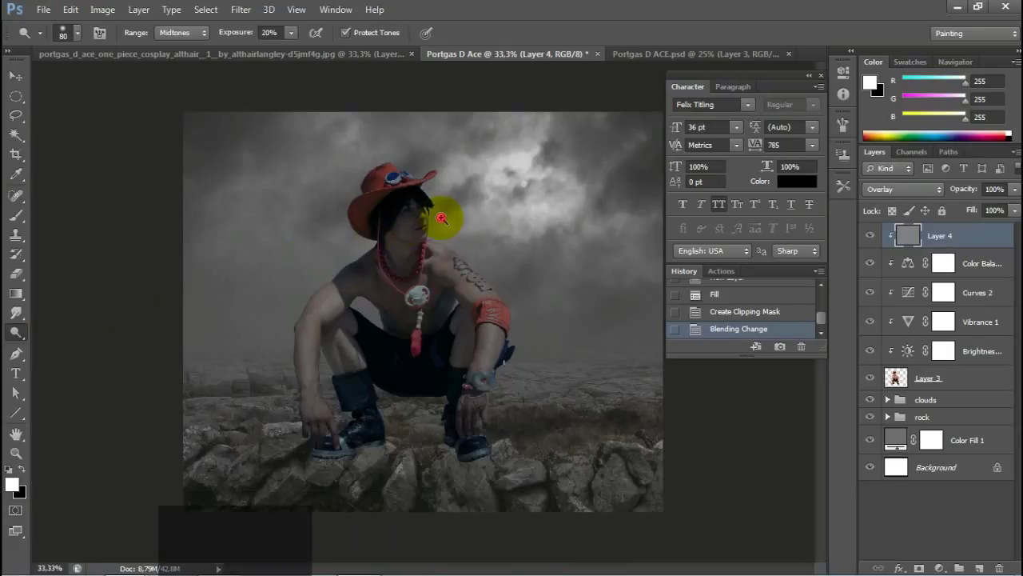
# Step: Dodge the highlights on the nose, jawline and neck
pyautogui.scroll(1, 424, 223)
pyautogui.scroll(1, 424, 224)
pyautogui.scroll(1, 416, 216)
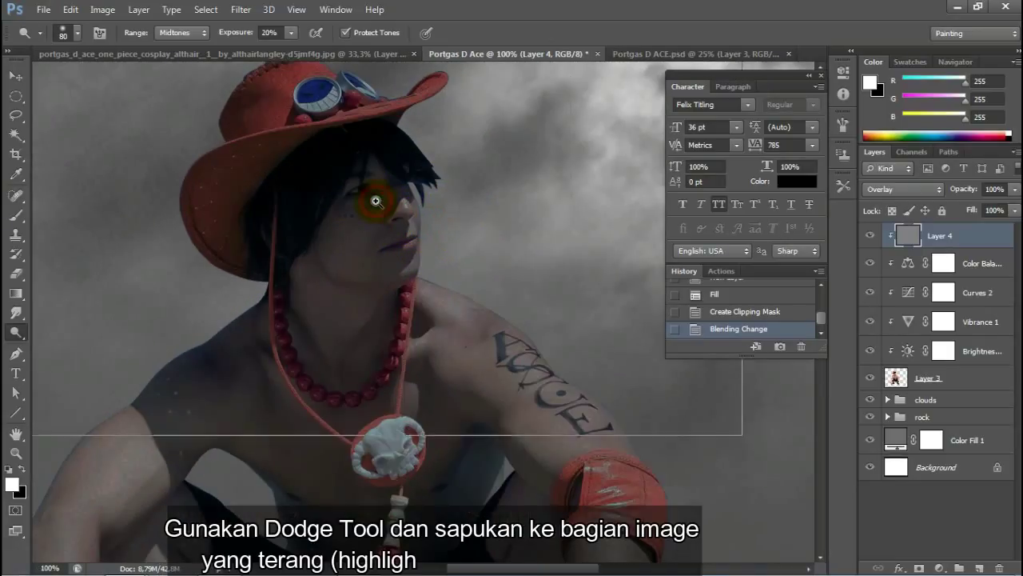
pyautogui.scroll(1, 409, 207)
pyautogui.moveTo(435, 211); pyautogui.dragTo(468, 217)
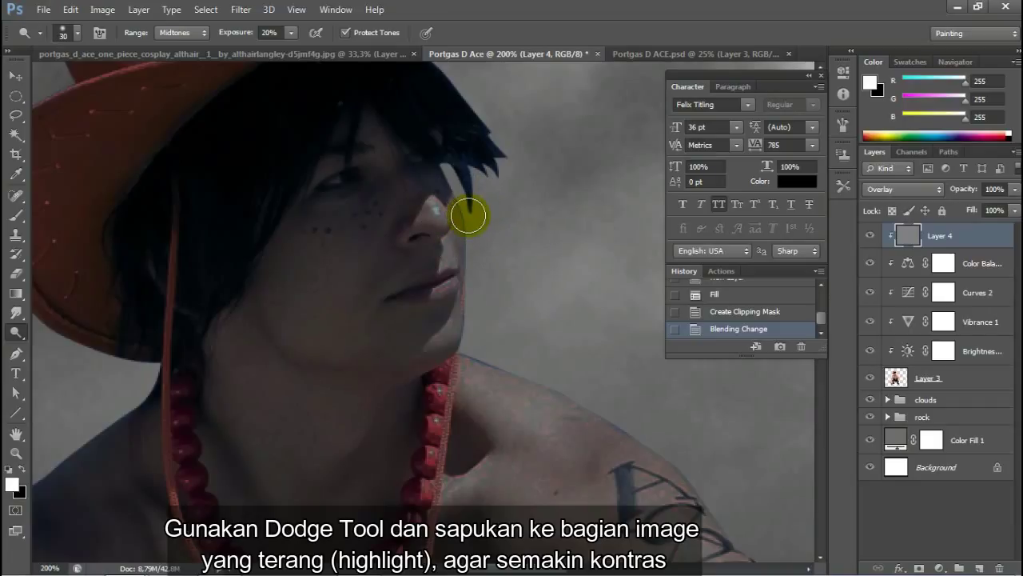
pyautogui.moveTo(467, 241); pyautogui.dragTo(448, 336)
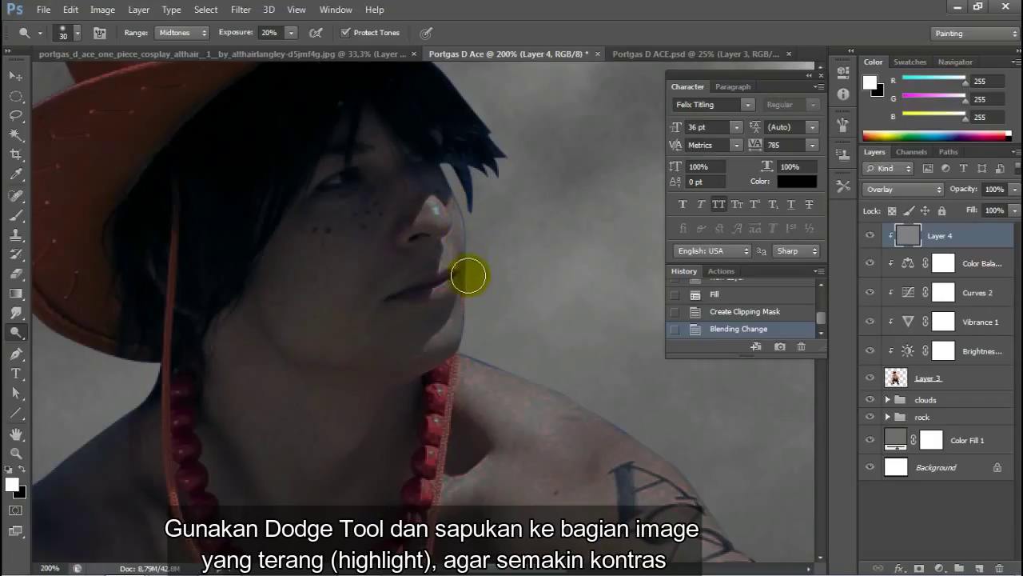
pyautogui.moveTo(468, 256)
pyautogui.mouseDown()
pyautogui.moveTo(455, 331)
pyautogui.moveTo(434, 354)
pyautogui.mouseUp()
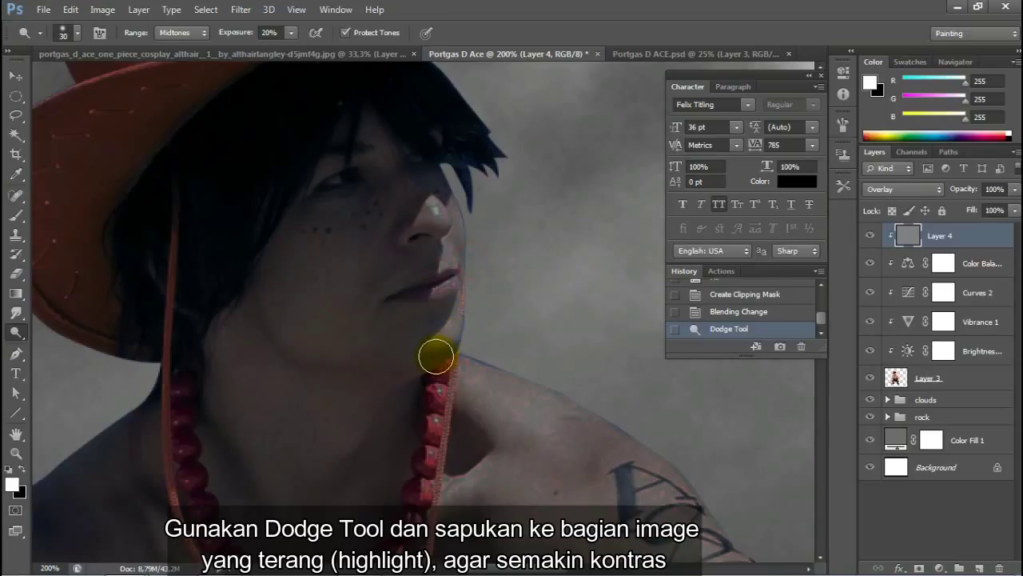
pyautogui.moveTo(434, 201)
pyautogui.mouseDown()
pyautogui.moveTo(431, 226)
pyautogui.moveTo(448, 212)
pyautogui.moveTo(456, 235)
pyautogui.moveTo(444, 276)
pyautogui.mouseUp()
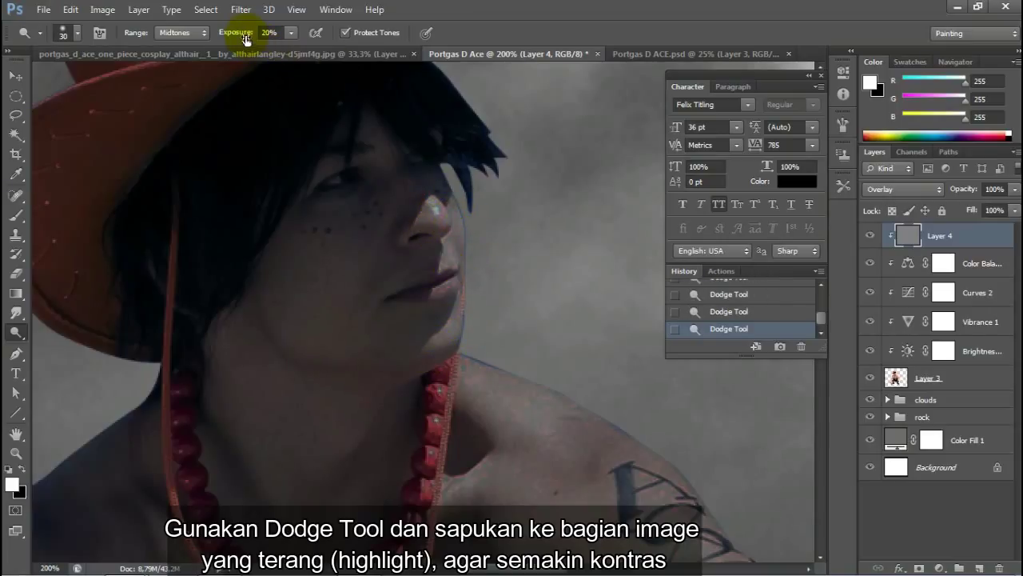
pyautogui.moveTo(247, 38); pyautogui.dragTo(245, 39)
pyautogui.moveTo(460, 217)
pyautogui.mouseDown()
pyautogui.moveTo(450, 212)
pyautogui.moveTo(464, 315)
pyautogui.moveTo(467, 207)
pyautogui.moveTo(460, 279)
pyautogui.moveTo(473, 221)
pyautogui.moveTo(507, 254)
pyautogui.mouseUp()
# Step: Zoom out and pan over the face, torso, arms and boots
pyautogui.scroll(-2, 457, 217)
pyautogui.scroll(-2, 506, 253)
pyautogui.hscroll(3, 507, 254)
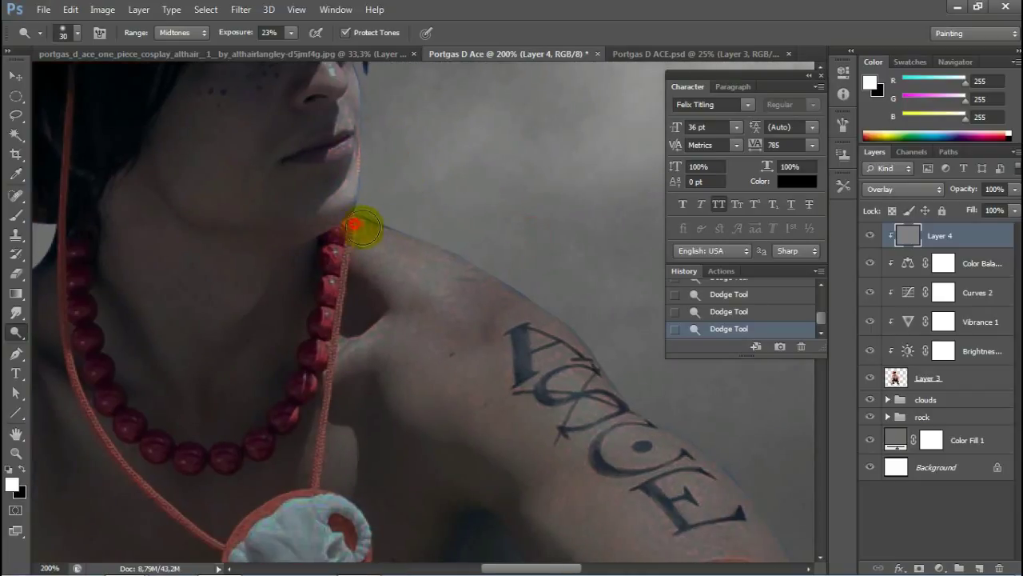
pyautogui.moveTo(490, 302)
pyautogui.mouseDown()
pyautogui.moveTo(467, 93)
pyautogui.moveTo(439, 296)
pyautogui.mouseUp()
pyautogui.moveTo(320, 223); pyautogui.dragTo(377, 251)
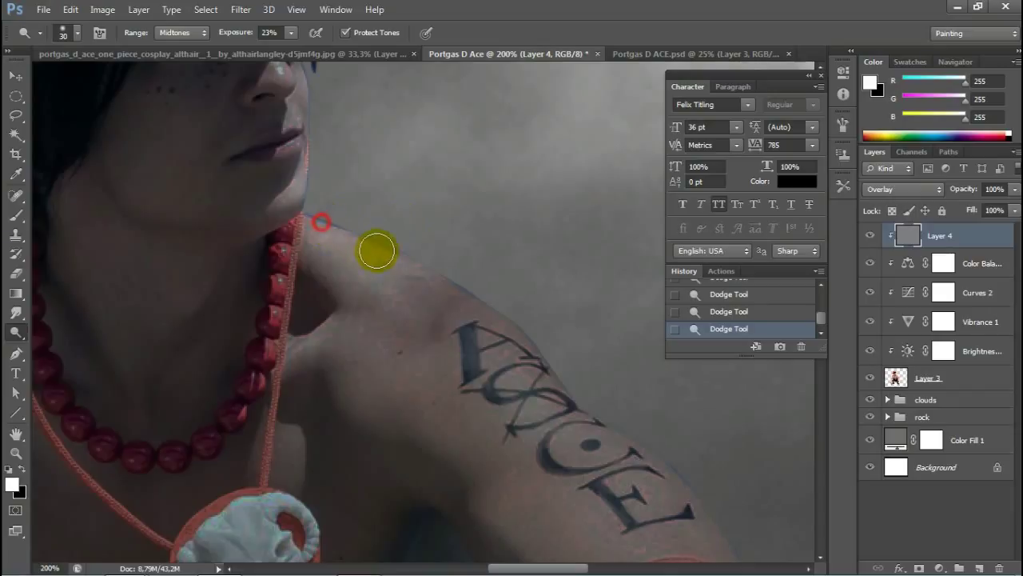
pyautogui.hotkey('ctrl', '-')
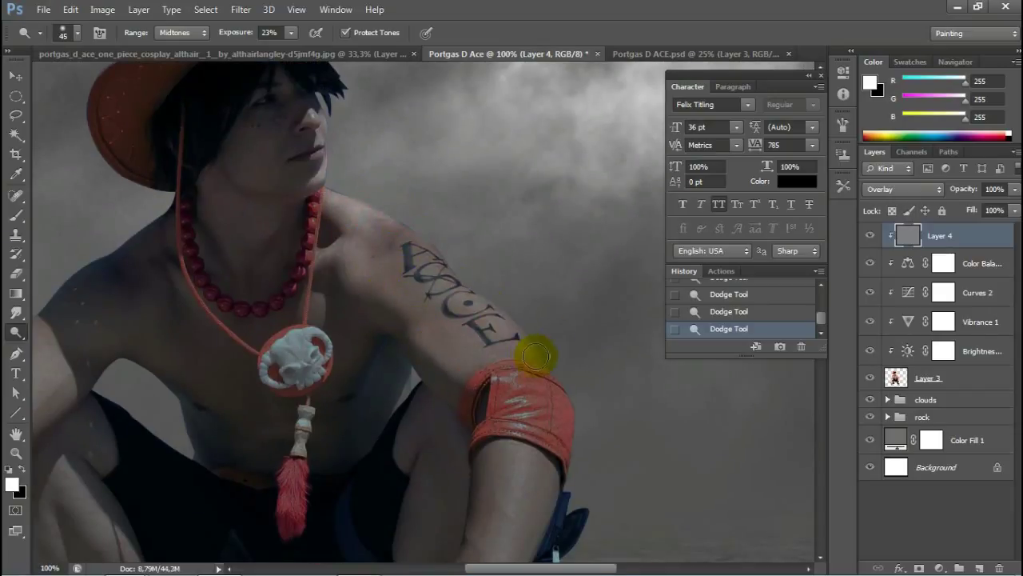
pyautogui.moveTo(329, 152); pyautogui.dragTo(461, 187)
pyautogui.moveTo(428, 242); pyautogui.dragTo(419, 168)
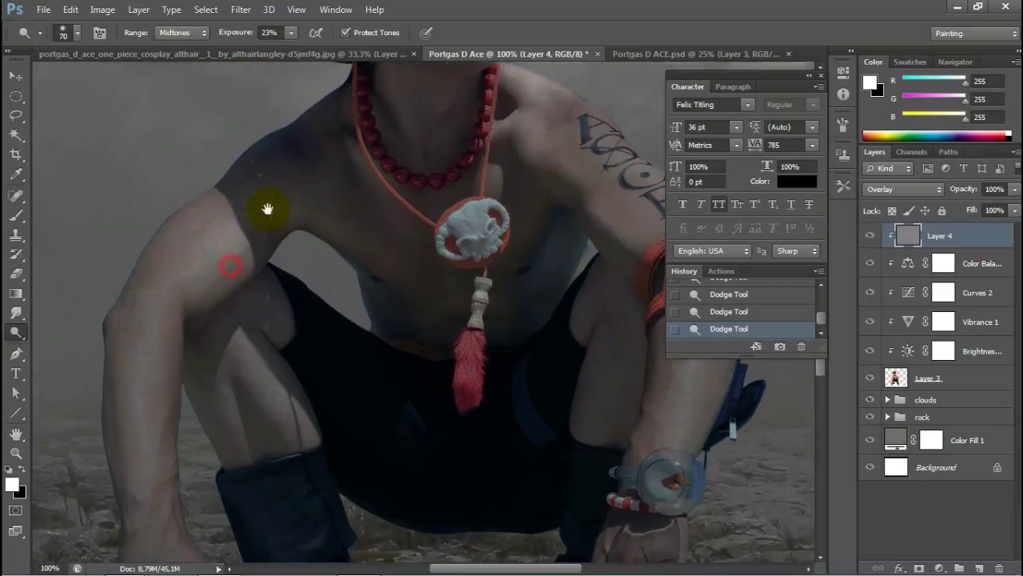
pyautogui.moveTo(217, 293); pyautogui.dragTo(267, 133)
pyautogui.moveTo(199, 338)
pyautogui.mouseDown()
pyautogui.moveTo(242, 189)
pyautogui.moveTo(223, 257)
pyautogui.mouseUp()
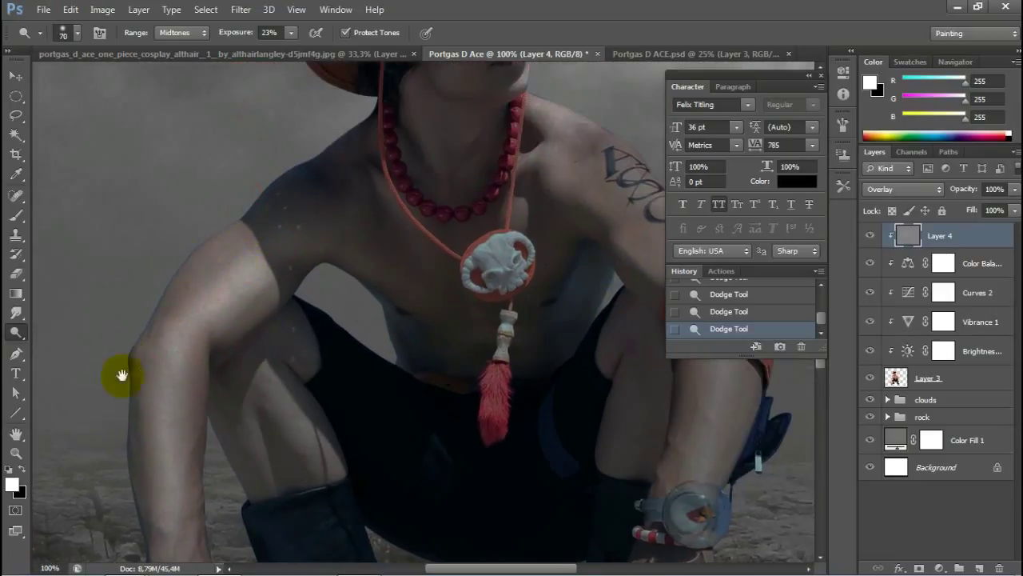
pyautogui.moveTo(145, 519)
pyautogui.mouseDown()
pyautogui.moveTo(166, 302)
pyautogui.moveTo(205, 407)
pyautogui.mouseUp()
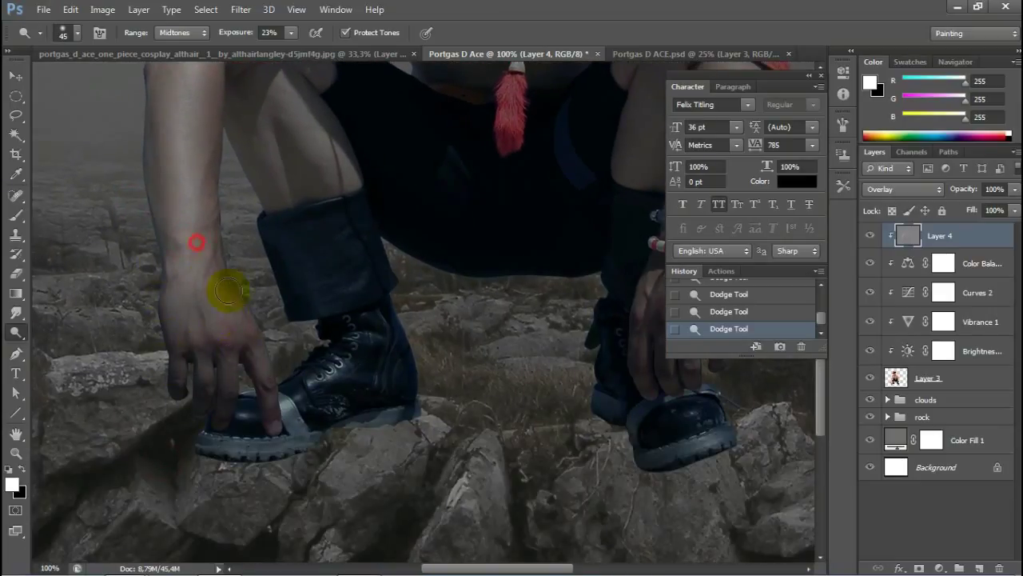
# Step: Brighten the highlights on the hand and boot toe
pyautogui.scroll(5, 227, 292)
pyautogui.moveTo(247, 285); pyautogui.dragTo(312, 304)
pyautogui.moveTo(299, 213)
pyautogui.mouseDown()
pyautogui.moveTo(307, 319)
pyautogui.moveTo(307, 224)
pyautogui.mouseUp()
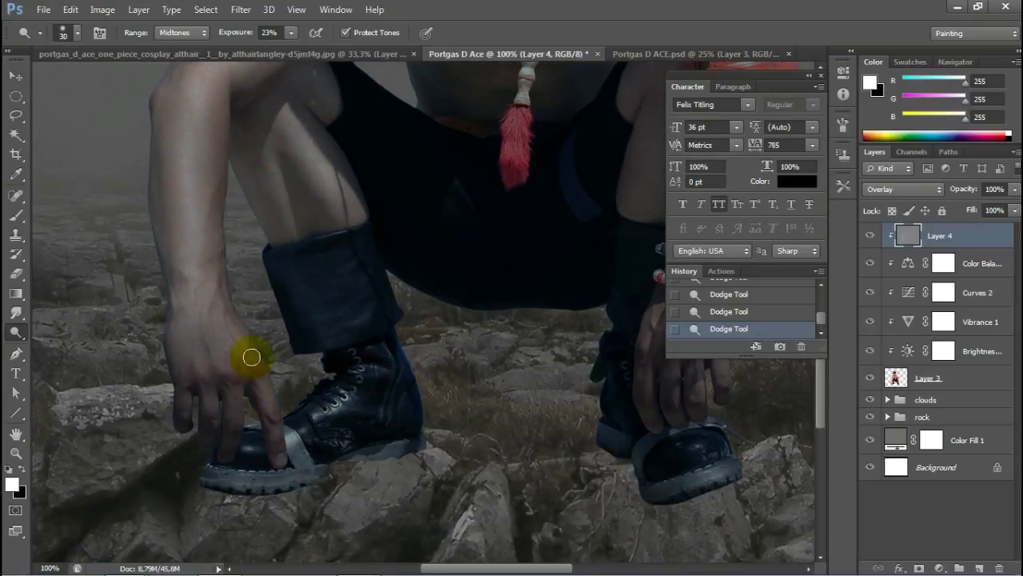
pyautogui.moveTo(236, 382)
pyautogui.mouseDown()
pyautogui.moveTo(189, 299)
pyautogui.moveTo(249, 450)
pyautogui.mouseUp()
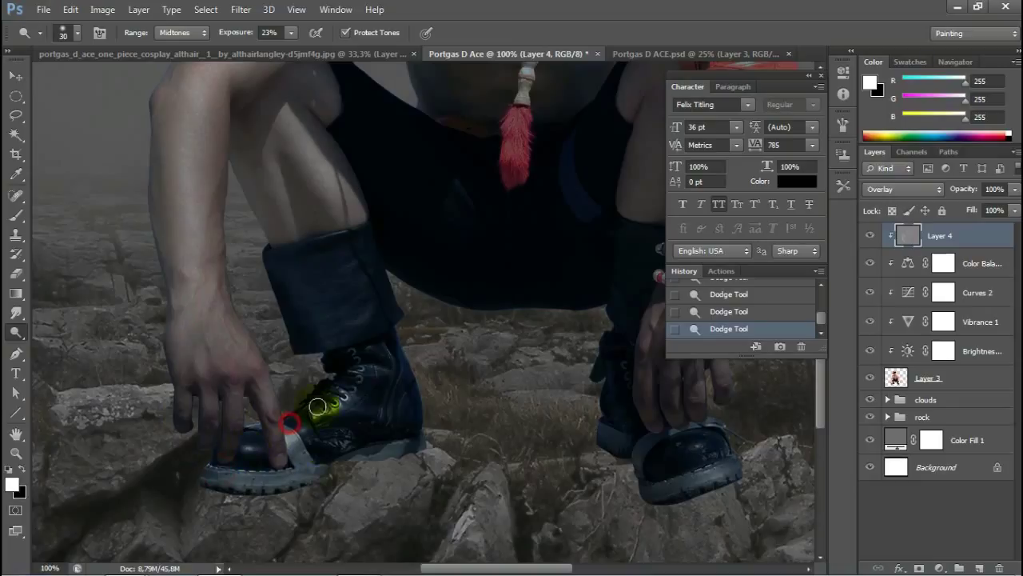
# Step: Enlarge the brush and brighten the red armband and forearm
pyautogui.moveTo(433, 419); pyautogui.dragTo(344, 560)
pyautogui.moveTo(549, 274); pyautogui.dragTo(480, 456)
pyautogui.press(']')
pyautogui.press(']')
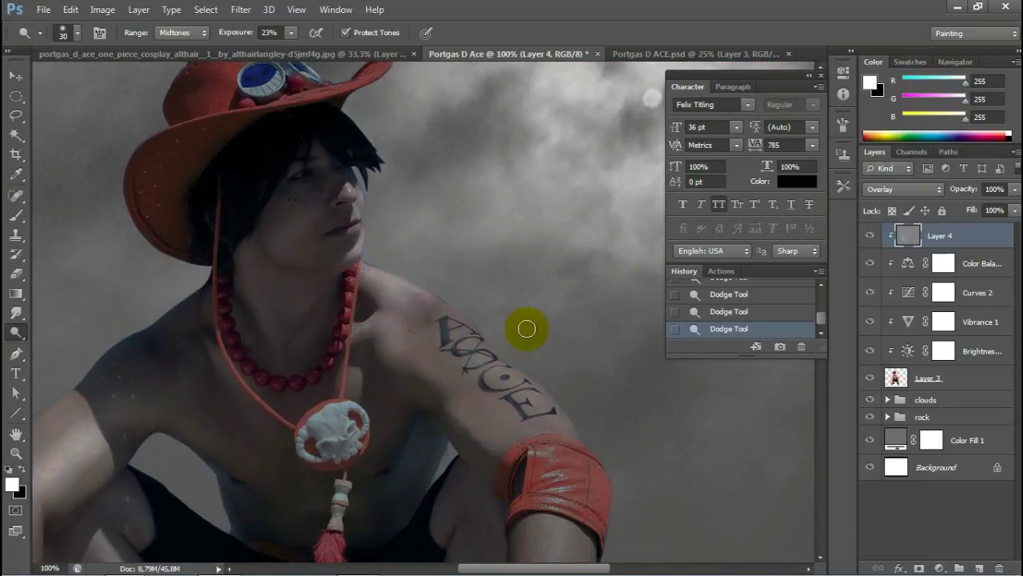
pyautogui.moveTo(578, 407)
pyautogui.mouseDown()
pyautogui.moveTo(541, 354)
pyautogui.moveTo(533, 221)
pyautogui.mouseUp()
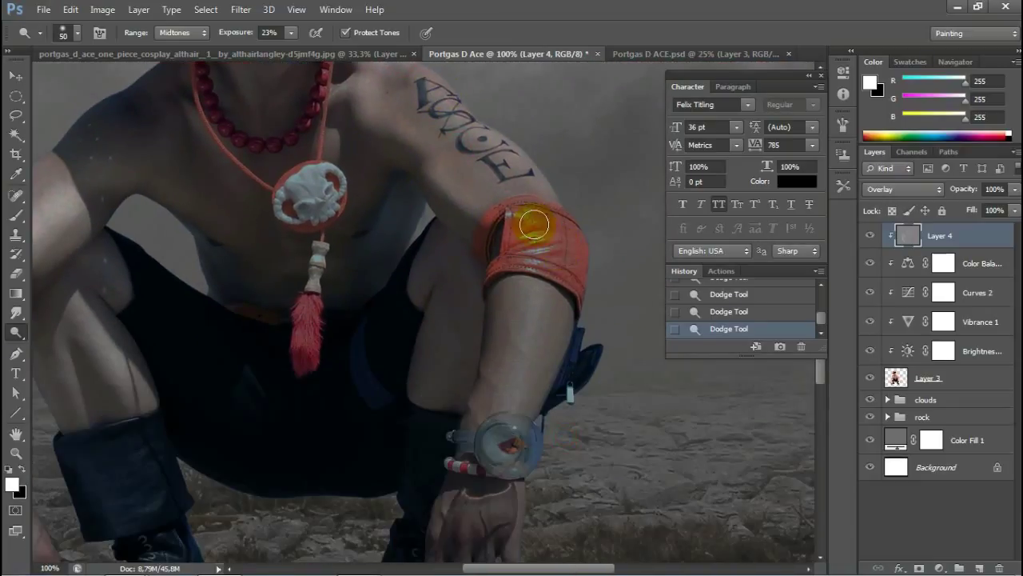
pyautogui.moveTo(533, 276); pyautogui.dragTo(520, 383)
pyautogui.scroll(-5, 486, 322)
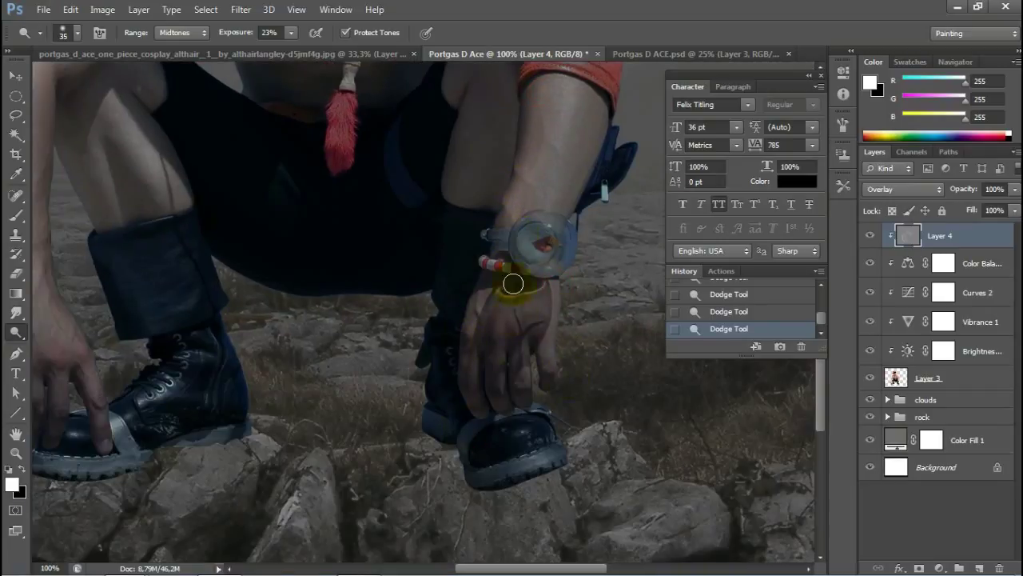
# Step: With a larger brush and stronger exposure, brighten the chest near the pendant
pyautogui.moveTo(492, 237); pyautogui.dragTo(475, 344)
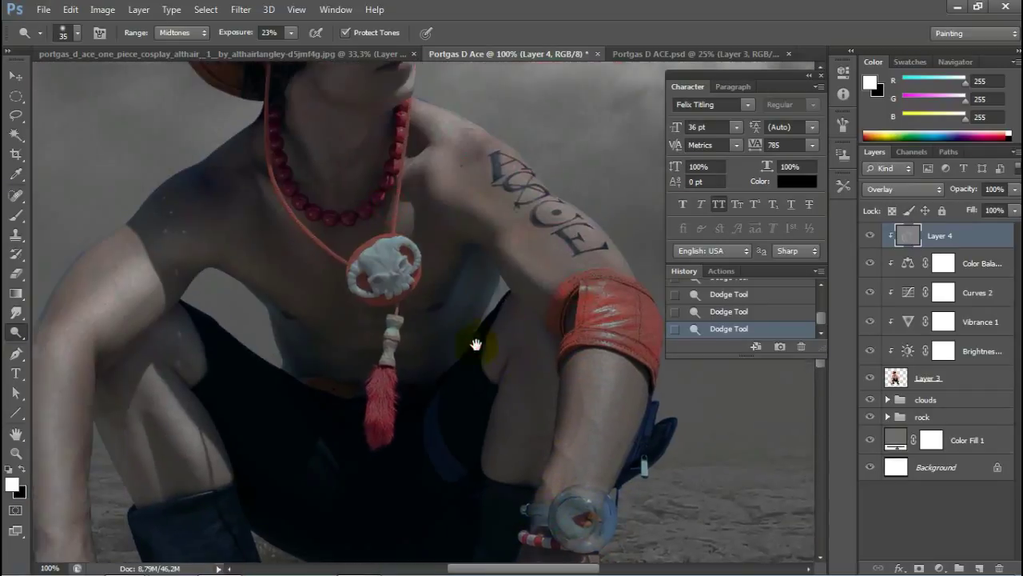
pyautogui.press(']')
pyautogui.press(']')
pyautogui.press(']')
pyautogui.press('3')
pyautogui.press('3')
pyautogui.moveTo(274, 290)
pyautogui.mouseDown()
pyautogui.moveTo(411, 345)
pyautogui.moveTo(434, 213)
pyautogui.mouseUp()
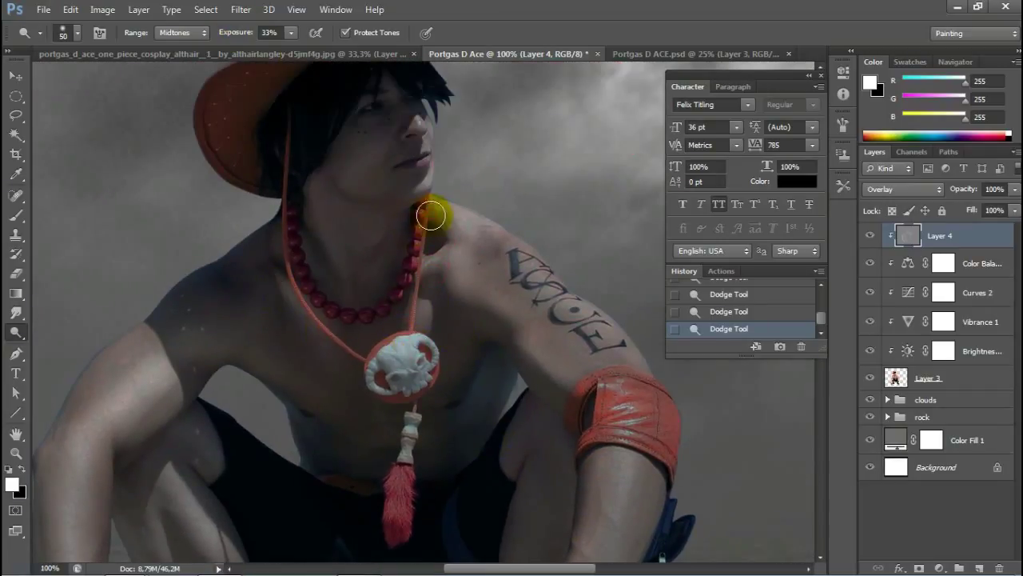
pyautogui.moveTo(292, 434); pyautogui.dragTo(207, 282)
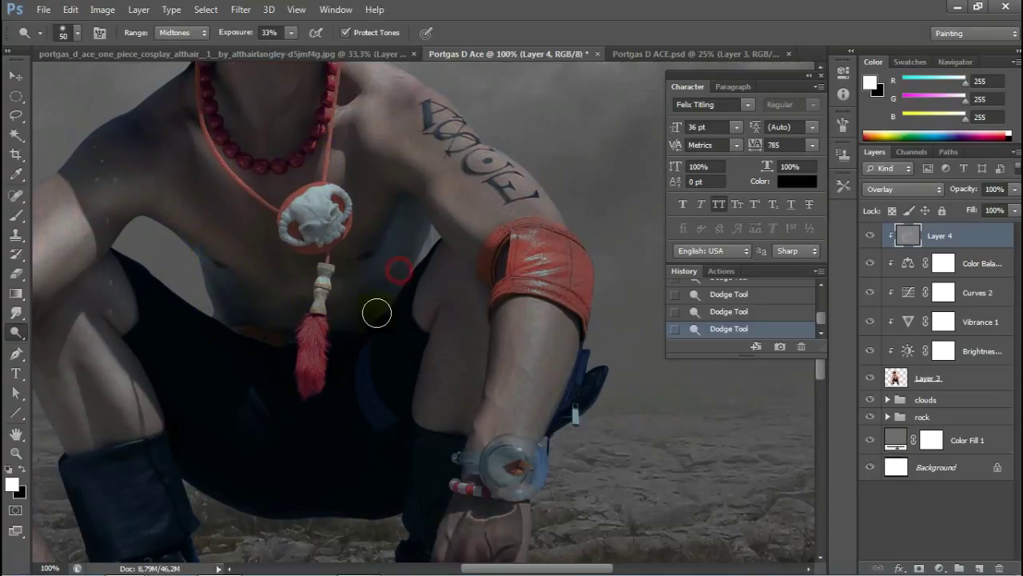
pyautogui.moveTo(461, 268); pyautogui.dragTo(458, 372)
pyautogui.moveTo(149, 434)
pyautogui.mouseDown()
pyautogui.moveTo(115, 80)
pyautogui.moveTo(73, 285)
pyautogui.mouseUp()
# Step: Resize the brush to cover the arm while scrolling across the figure
pyautogui.scroll(3, 217, 429)
pyautogui.hscroll(3, 320, 320)
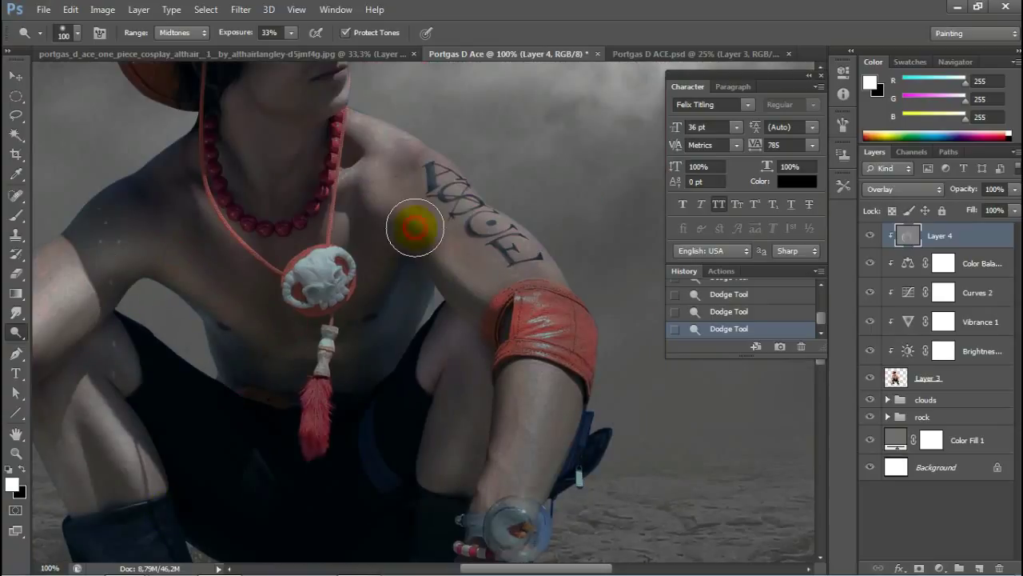
pyautogui.press(']')
pyautogui.press(']')
pyautogui.press(']')
pyautogui.scroll(-3, 480, 215)
pyautogui.press('[')
pyautogui.press('[')
pyautogui.press('[')
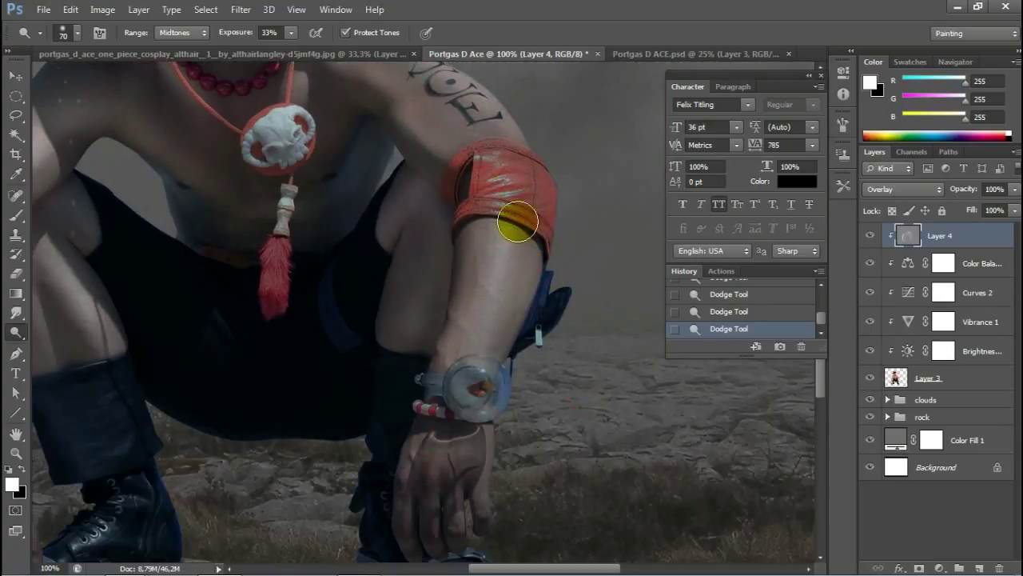
pyautogui.scroll(3, 480, 216)
pyautogui.hscroll(-3, 480, 216)
pyautogui.scroll(-2, 320, 272)
pyautogui.hscroll(-2, 320, 272)
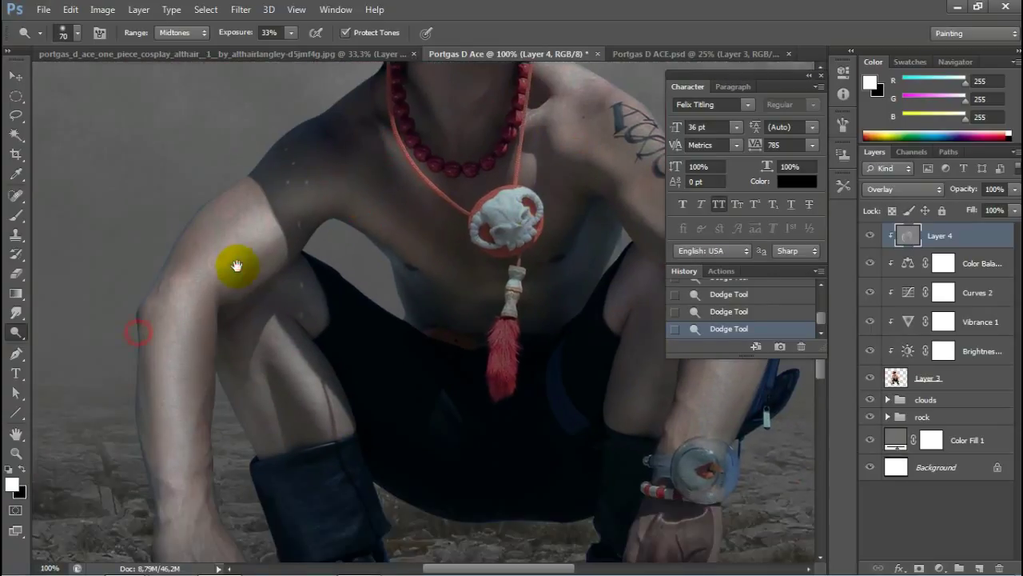
pyautogui.scroll(-2, 207, 240)
pyautogui.hscroll(-1, 208, 240)
# Step: Zoom to 200%, dodge a spot on the hat goggles, and collapse the side panels
pyautogui.hotkey('ctrl', '+')
pyautogui.scroll(5, 358, 274)
pyautogui.scroll(3, 490, 221)
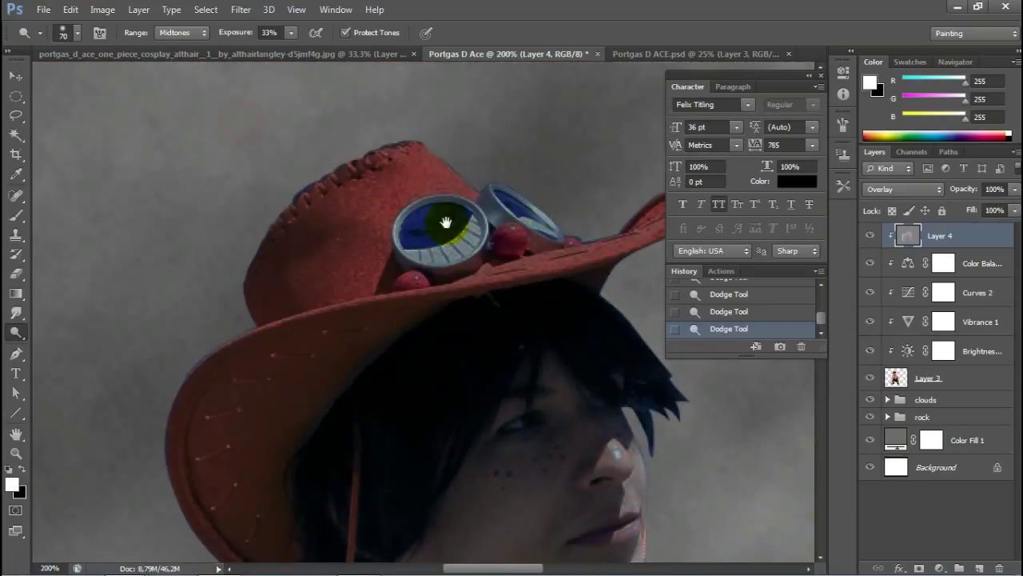
pyautogui.click(370, 254)
pyautogui.press('[')
pyautogui.press('[')
pyautogui.press('[')
pyautogui.hscroll(3, 612, 235)
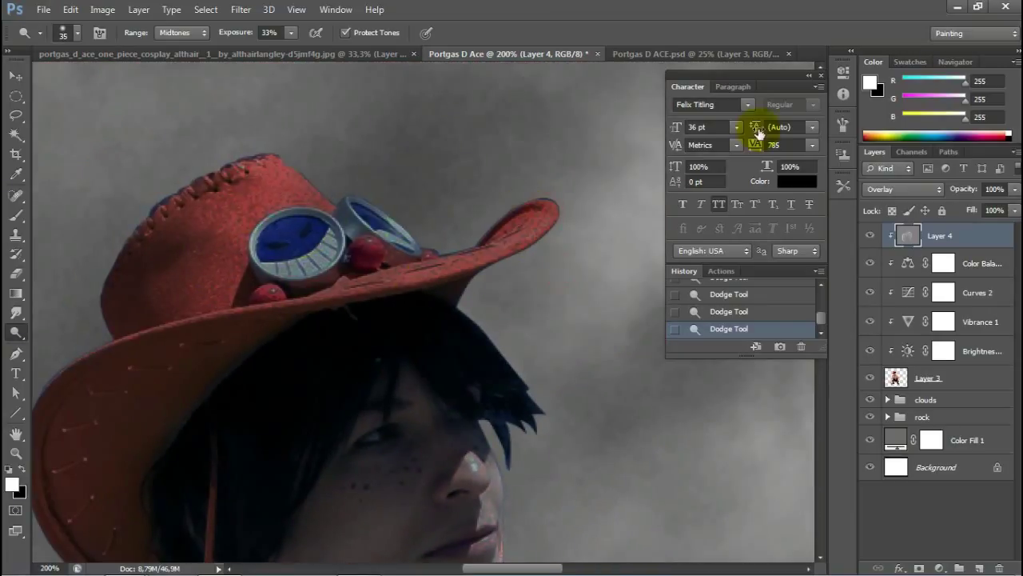
pyautogui.doubleClick(679, 78)
pyautogui.scroll(-2, 259, 264)
pyautogui.hscroll(-2, 259, 264)
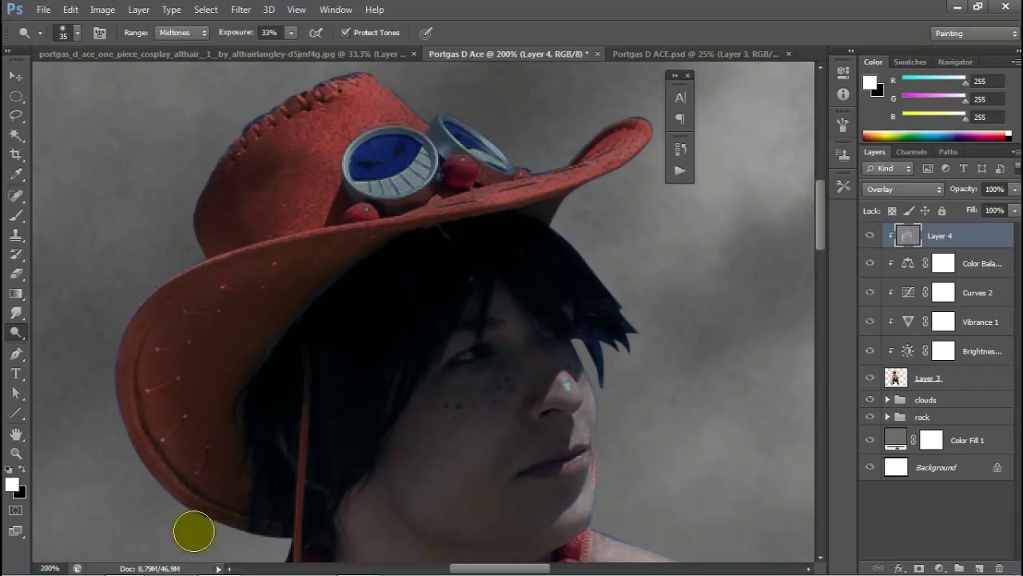
# Step: Lighten the goggle lenses and rims with a small brush, then the nose highlight
pyautogui.press('[')
pyautogui.press('[')
pyautogui.press('[')
pyautogui.moveTo(504, 163)
pyautogui.mouseDown()
pyautogui.moveTo(411, 160)
pyautogui.moveTo(486, 183)
pyautogui.mouseUp()
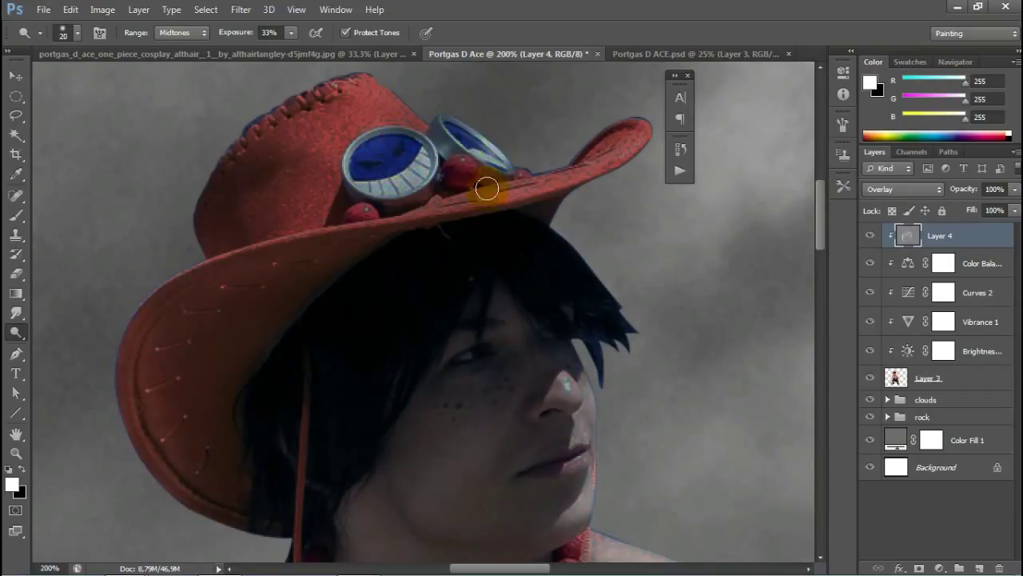
pyautogui.scroll(-3, 520, 335)
pyautogui.press(']')
pyautogui.press(']')
pyautogui.press(']')
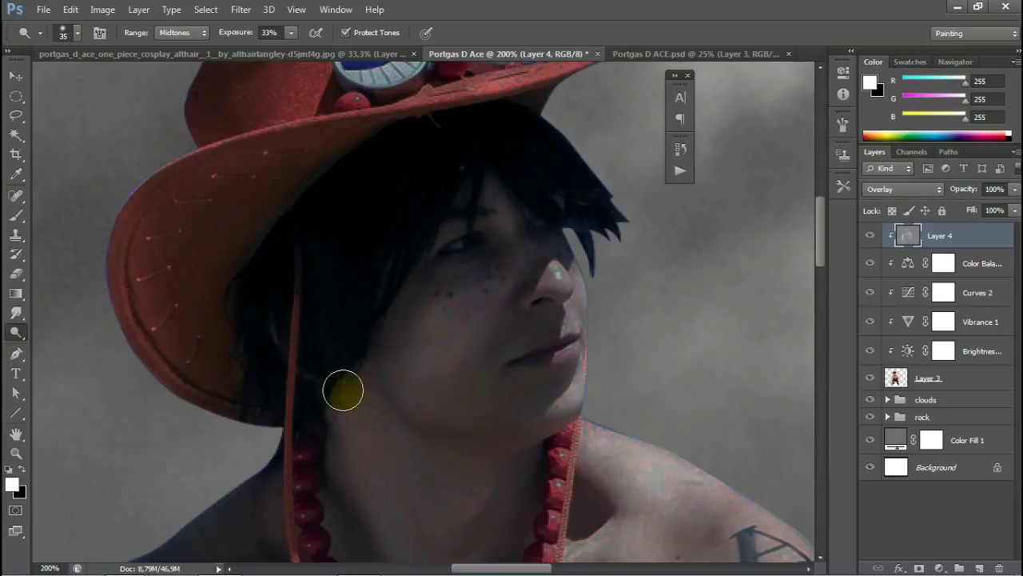
pyautogui.click(572, 268)
# Step: Pan across the arms, hand and legs while lightening their highlights
pyautogui.scroll(-10, 365, 349)
pyautogui.moveTo(240, 33); pyautogui.dragTo(221, 34)
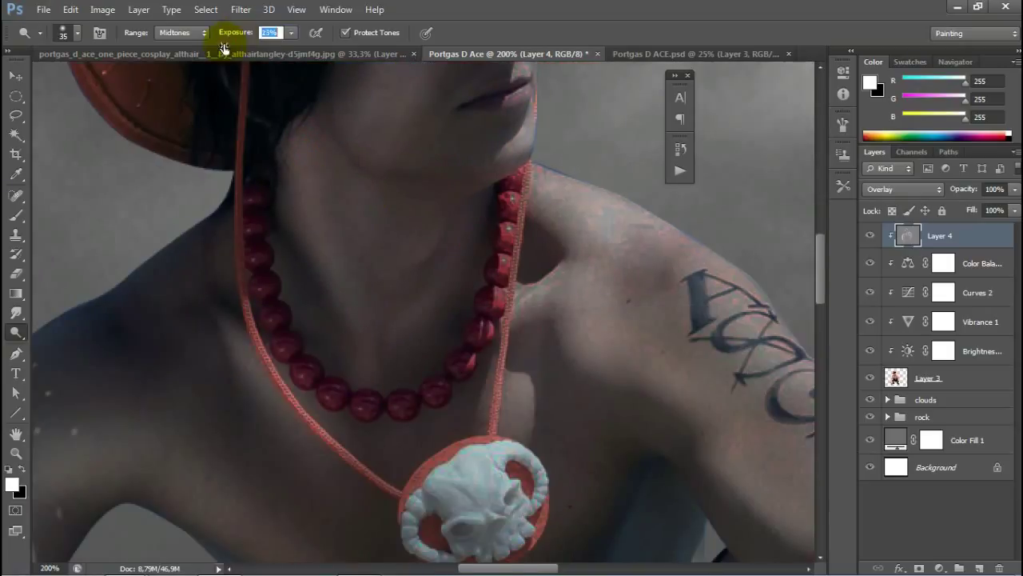
pyautogui.hscroll(5, 338, 144)
pyautogui.scroll(-5, 640, 447)
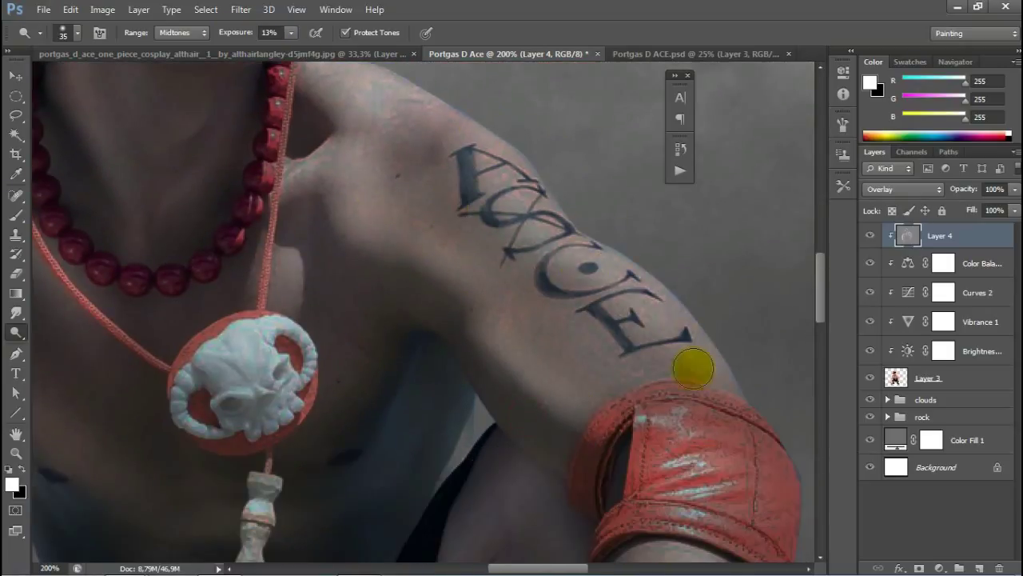
pyautogui.scroll(-5, 560, 296)
pyautogui.hscroll(2, 560, 296)
pyautogui.scroll(-4, 480, 184)
pyautogui.hscroll(2, 480, 184)
pyautogui.scroll(-5, 450, 292)
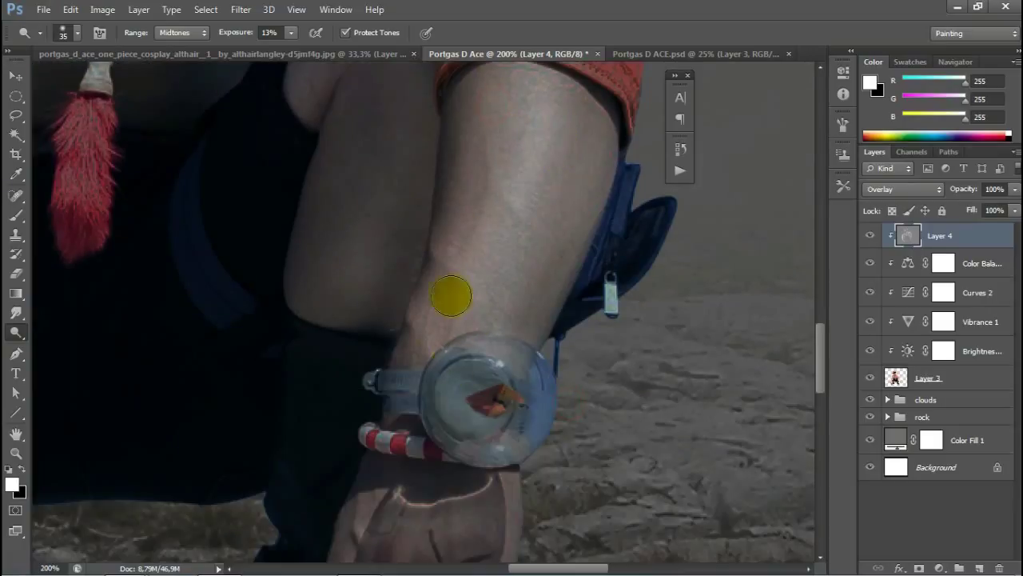
pyautogui.scroll(-4, 514, 206)
pyautogui.scroll(-1, 349, 377)
pyautogui.hscroll(-1, 349, 377)
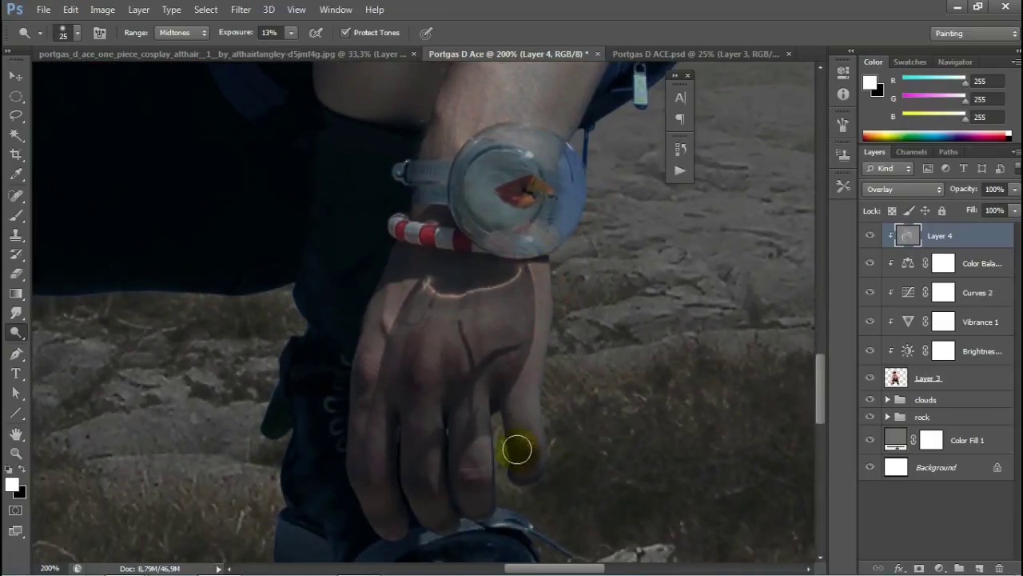
pyautogui.scroll(-3, 385, 421)
pyautogui.hscroll(-5, 486, 418)
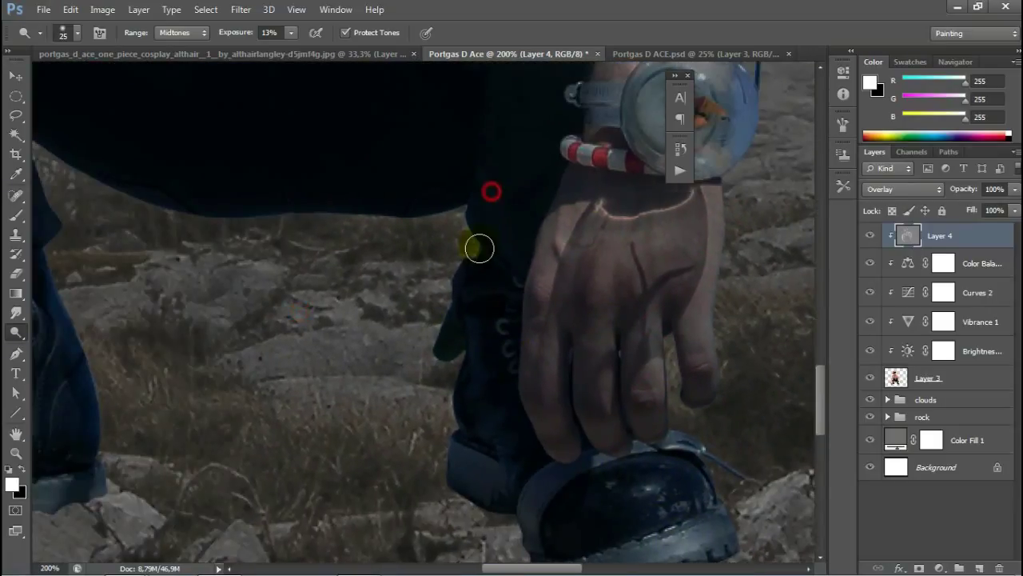
pyautogui.hscroll(-3, 478, 245)
pyautogui.hscroll(-4, 389, 168)
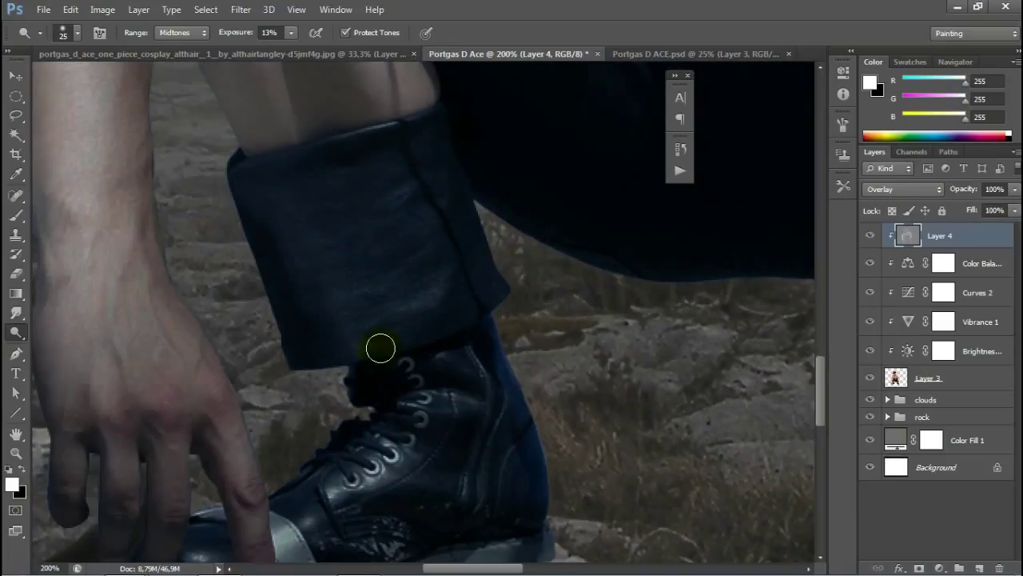
pyautogui.scroll(-4, 416, 288)
pyautogui.hscroll(-3, 456, 229)
pyautogui.scroll(3, 446, 319)
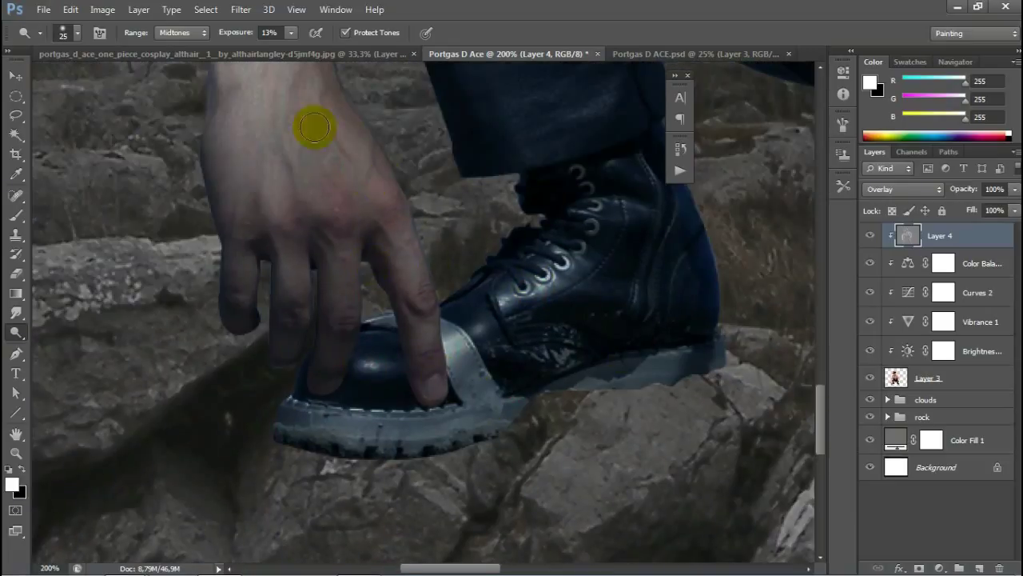
pyautogui.scroll(3, 314, 126)
pyautogui.hscroll(-1, 388, 402)
pyautogui.keyDown('alt'); pyautogui.scroll(-2, 286, 383); pyautogui.keyUp('alt')
pyautogui.scroll(4, 367, 208)
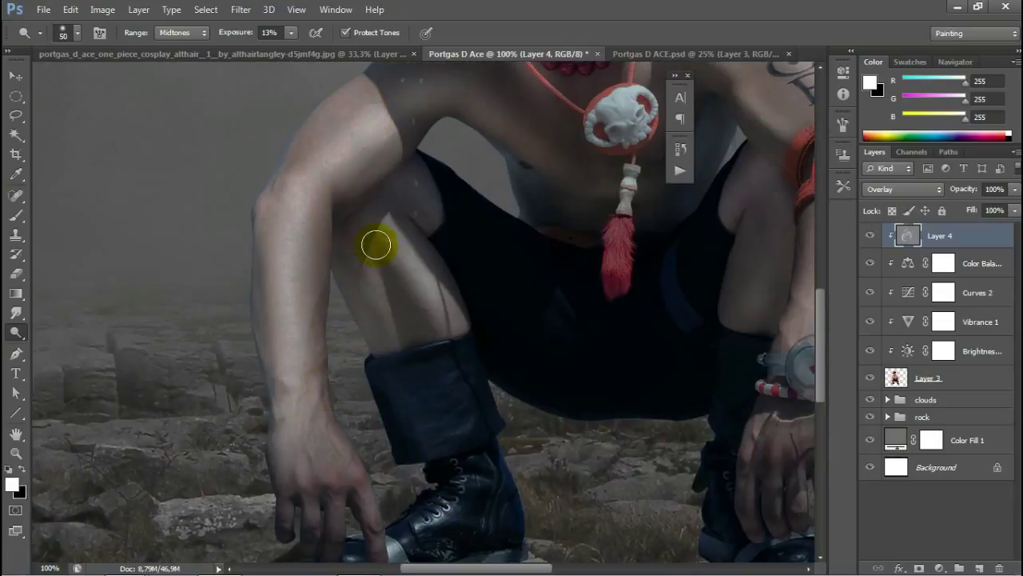
pyautogui.scroll(2, 390, 208)
pyautogui.keyDown('alt'); pyautogui.scroll(-1, 389, 208); pyautogui.keyUp('alt')
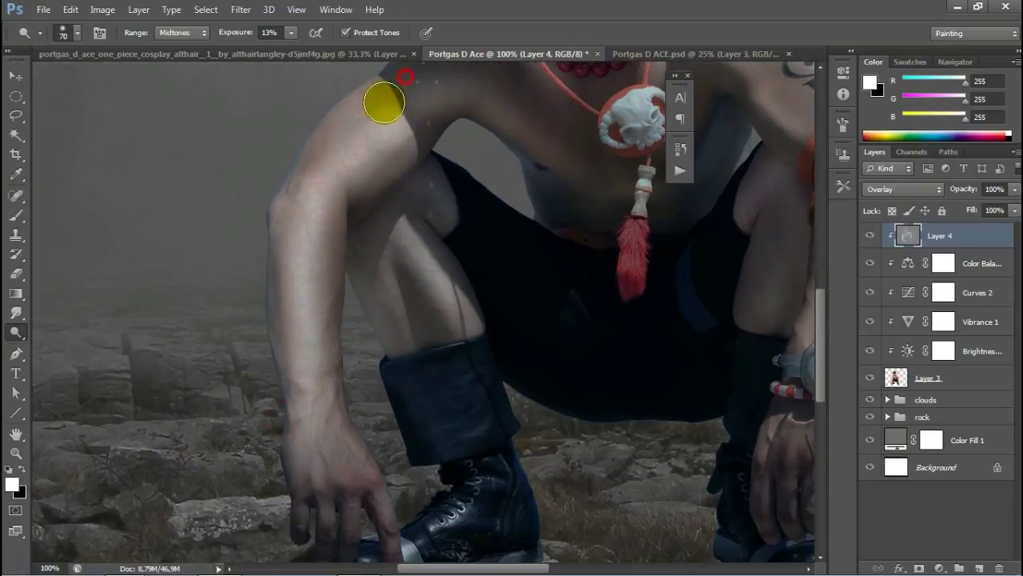
pyautogui.hscroll(4, 384, 98)
pyautogui.scroll(1, 415, 147)
pyautogui.keyDown('alt'); pyautogui.scroll(1, 427, 259); pyautogui.keyUp('alt')
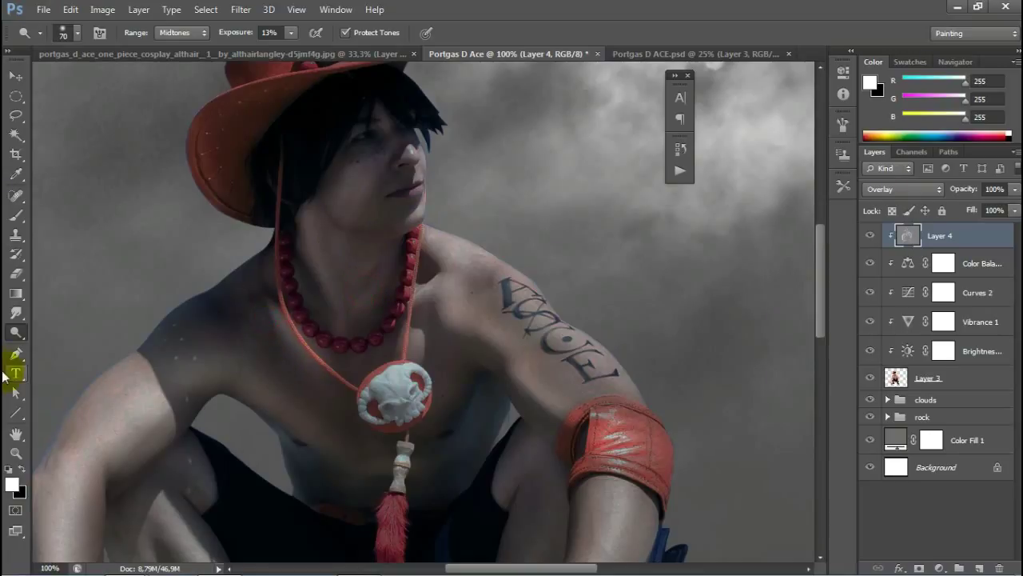
# Step: Switch to the Burn Tool and darken the cheek and the skin from nose to chin
pyautogui.rightClick(22, 331)
pyautogui.click(80, 342)
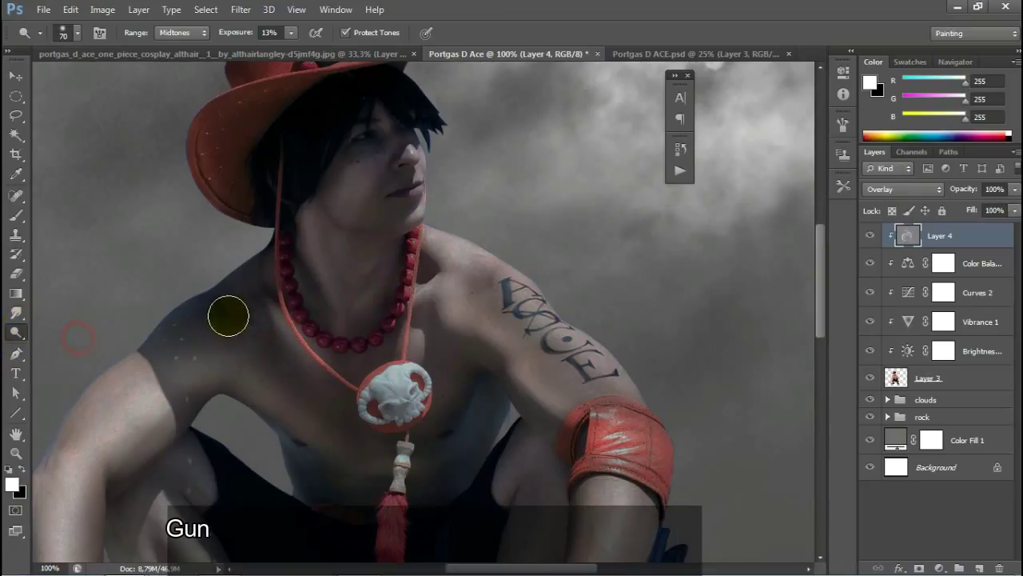
pyautogui.keyDown('alt'); pyautogui.scroll(1, 418, 183); pyautogui.keyUp('alt')
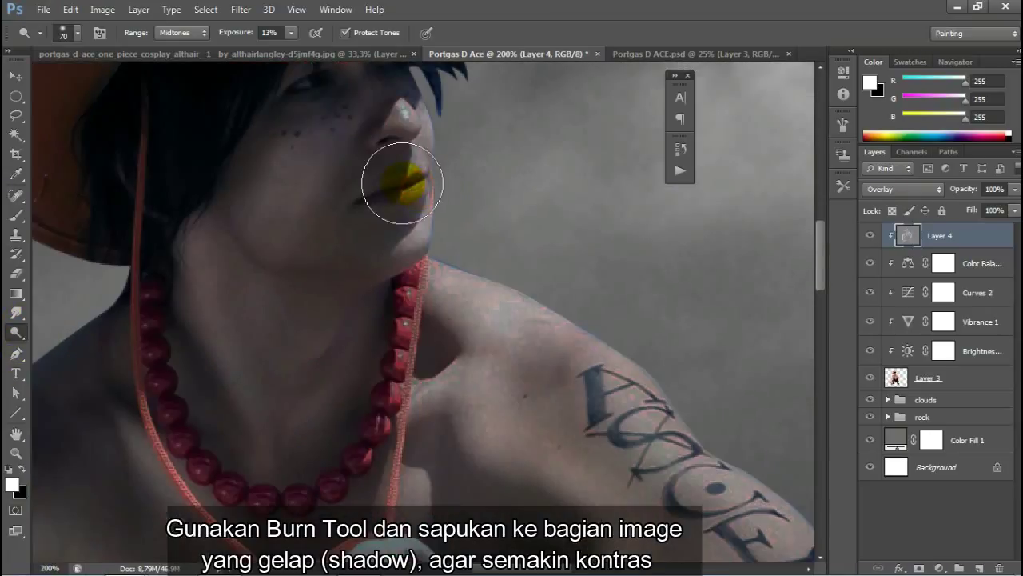
pyautogui.moveTo(357, 144); pyautogui.dragTo(375, 278)
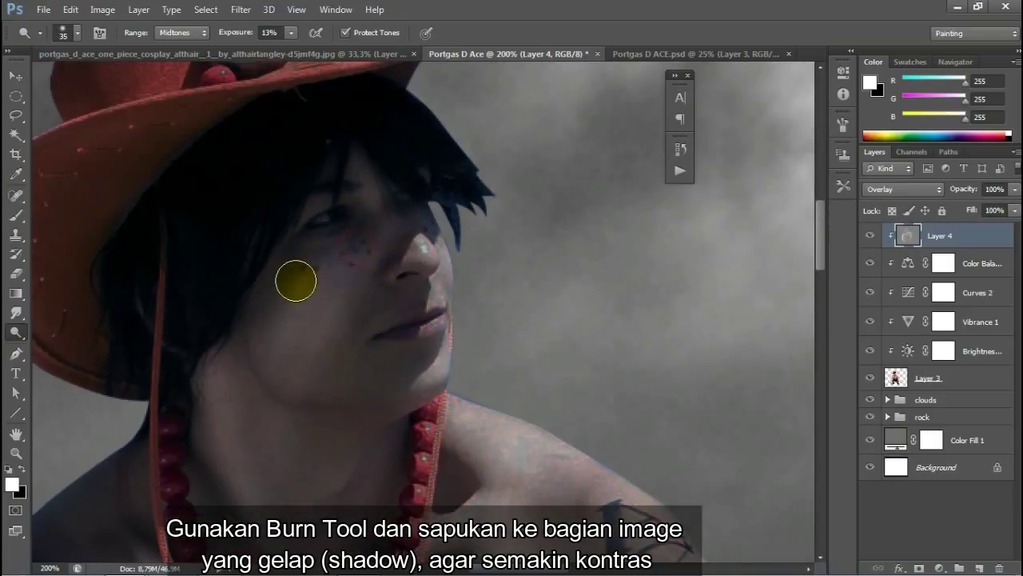
pyautogui.moveTo(296, 280); pyautogui.dragTo(256, 367)
pyautogui.moveTo(421, 190)
pyautogui.mouseDown()
pyautogui.moveTo(419, 244)
pyautogui.moveTo(341, 363)
pyautogui.mouseUp()
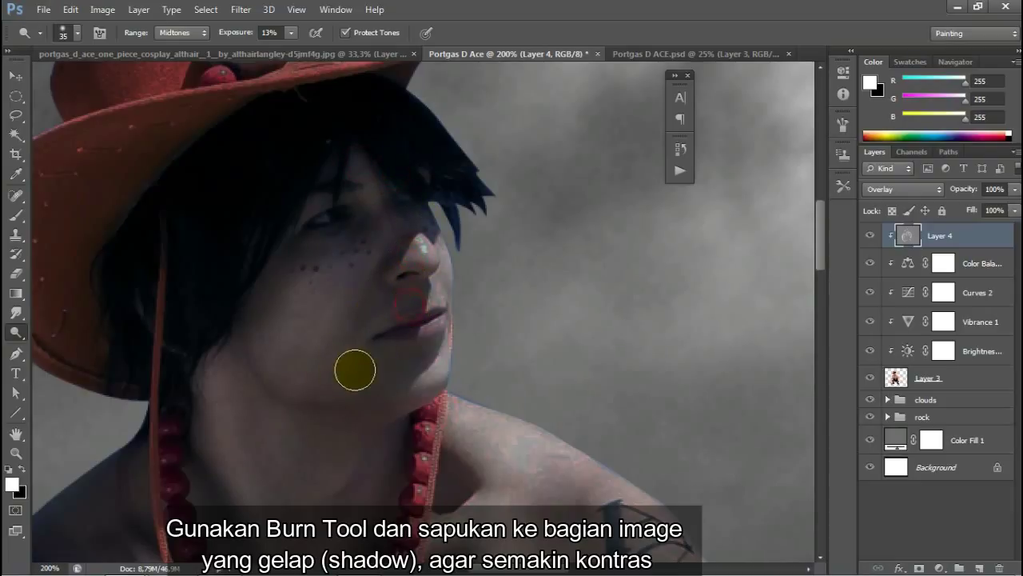
# Step: Deepen the shading along the jaw, neck and necklace at 22% exposure, down to the skull pendant
pyautogui.moveTo(323, 397)
pyautogui.mouseDown()
pyautogui.moveTo(318, 282)
pyautogui.moveTo(386, 320)
pyautogui.mouseUp()
pyautogui.moveTo(264, 246); pyautogui.dragTo(349, 318)
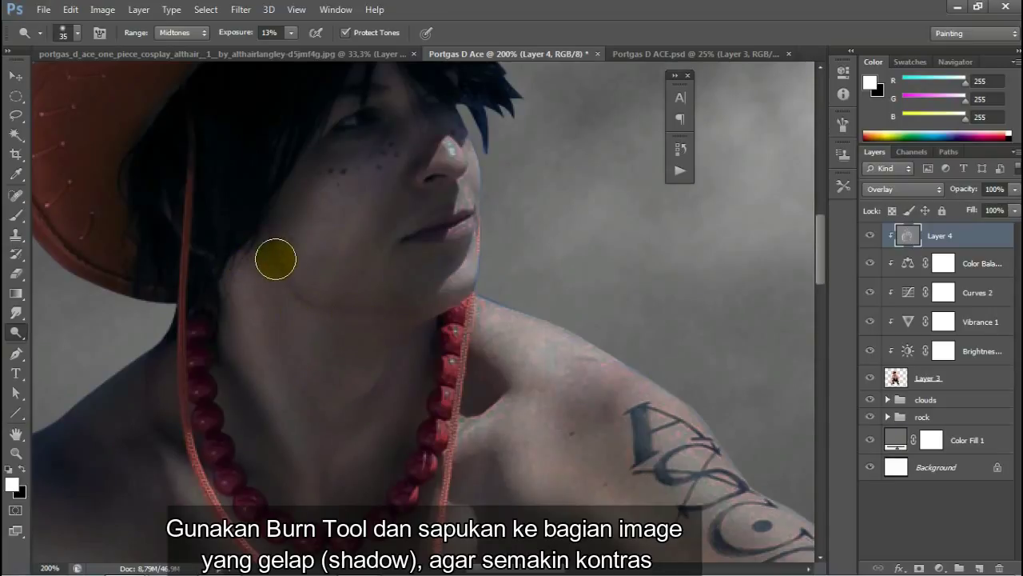
pyautogui.moveTo(275, 259); pyautogui.dragTo(331, 473)
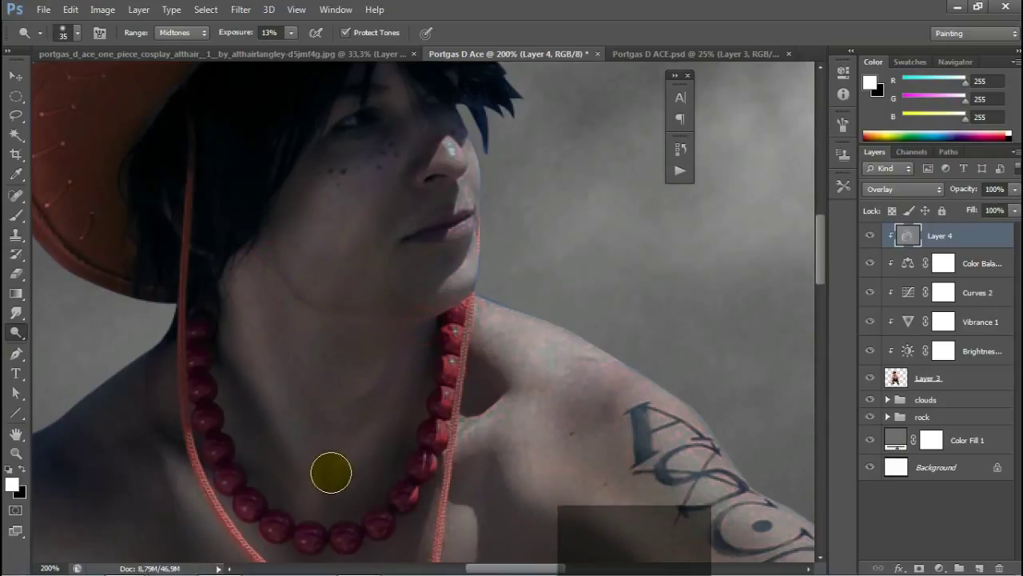
pyautogui.moveTo(247, 34); pyautogui.dragTo(253, 34)
pyautogui.click(289, 277)
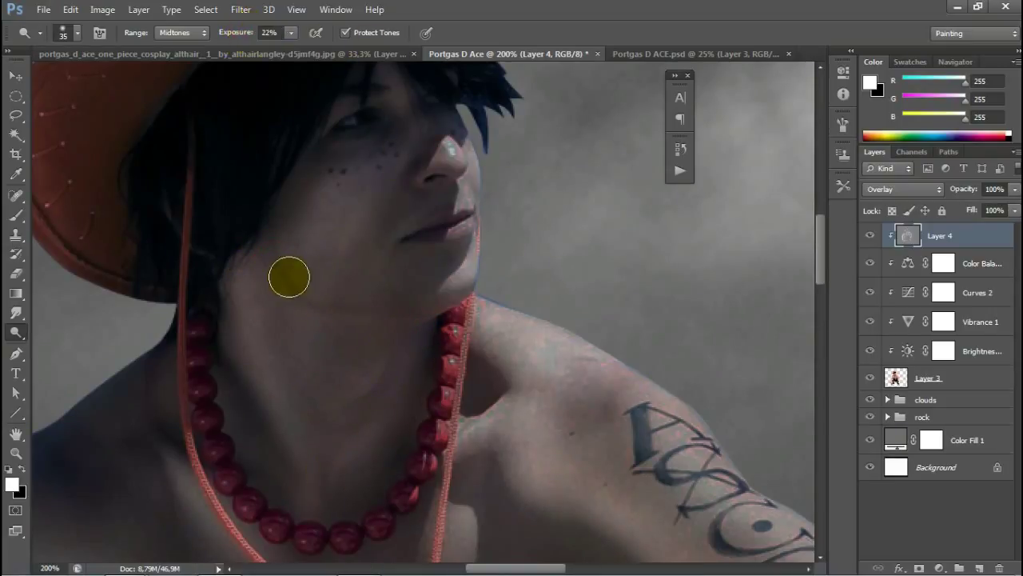
pyautogui.moveTo(291, 250); pyautogui.dragTo(371, 310)
pyautogui.moveTo(445, 299); pyautogui.dragTo(430, 381)
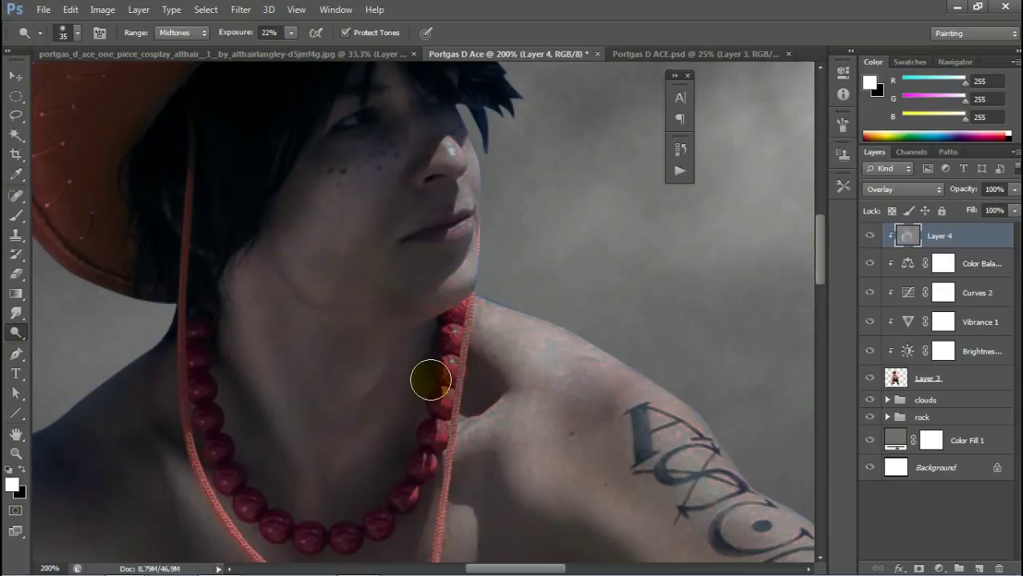
pyautogui.moveTo(367, 395); pyautogui.dragTo(386, 327)
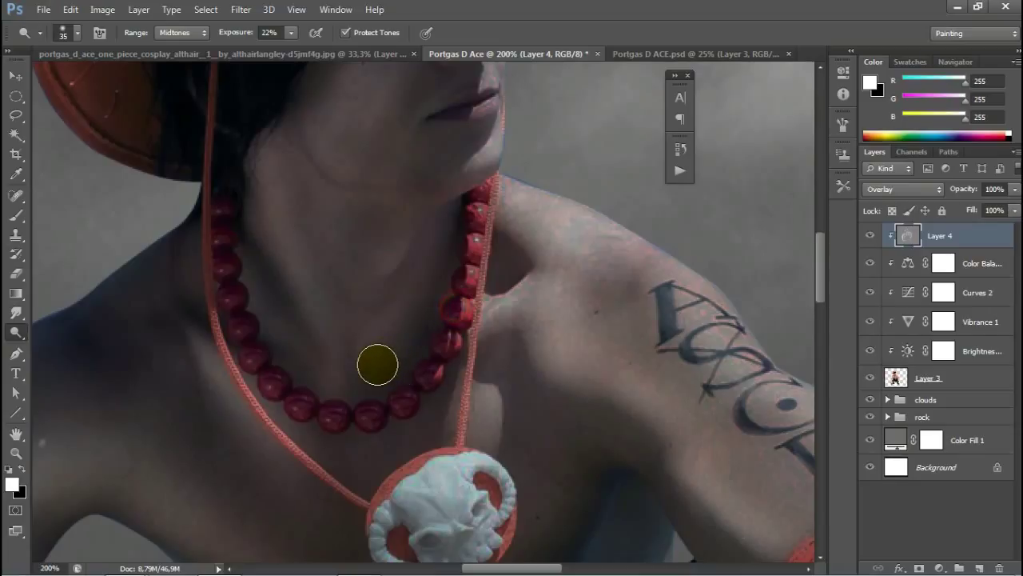
pyautogui.moveTo(350, 389); pyautogui.dragTo(357, 293)
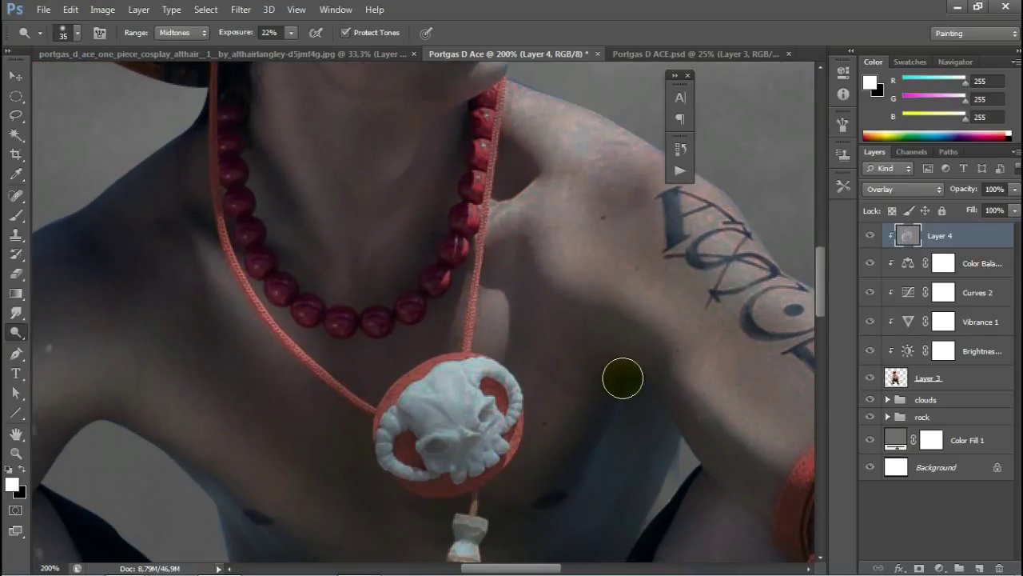
pyautogui.moveTo(27, 341); pyautogui.dragTo(74, 342)
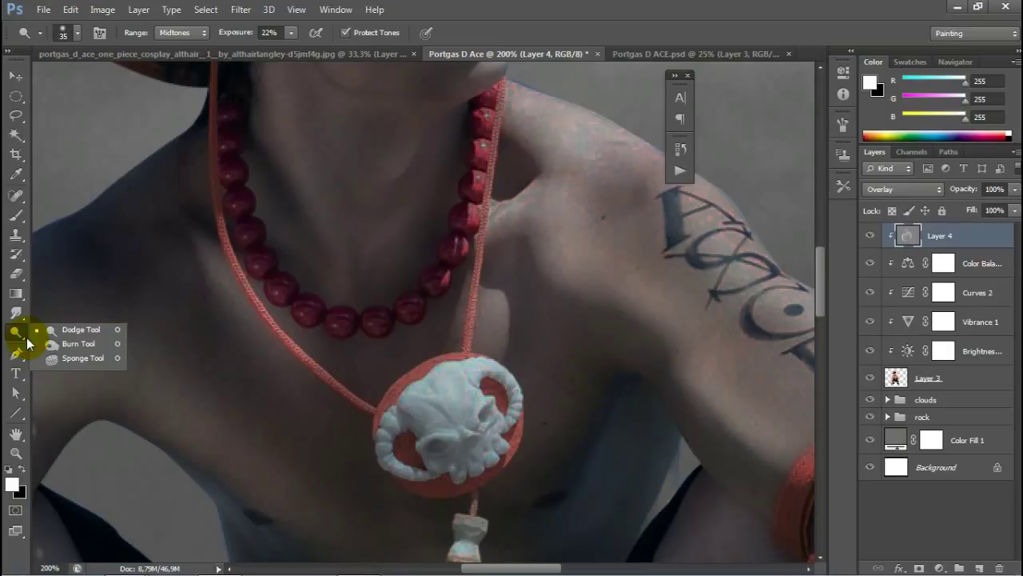
# Step: Set the Burn tool to Shadows at size 60 and darken the cheek-to-jaw skin
pyautogui.click(77, 345)
pyautogui.scroll(3, 384, 240)
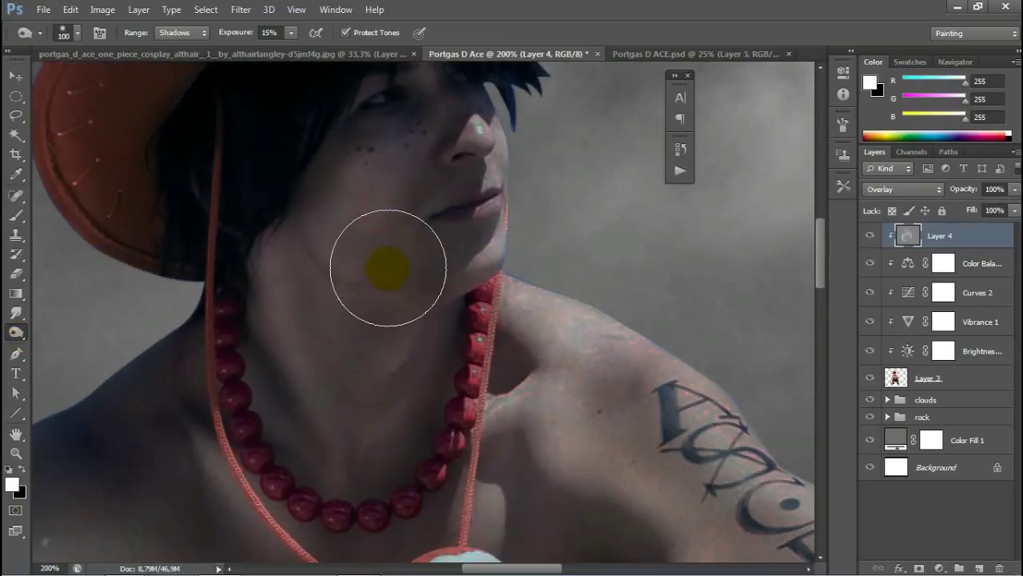
pyautogui.press('[')
pyautogui.press('[')
pyautogui.press('[')
pyautogui.press('[')
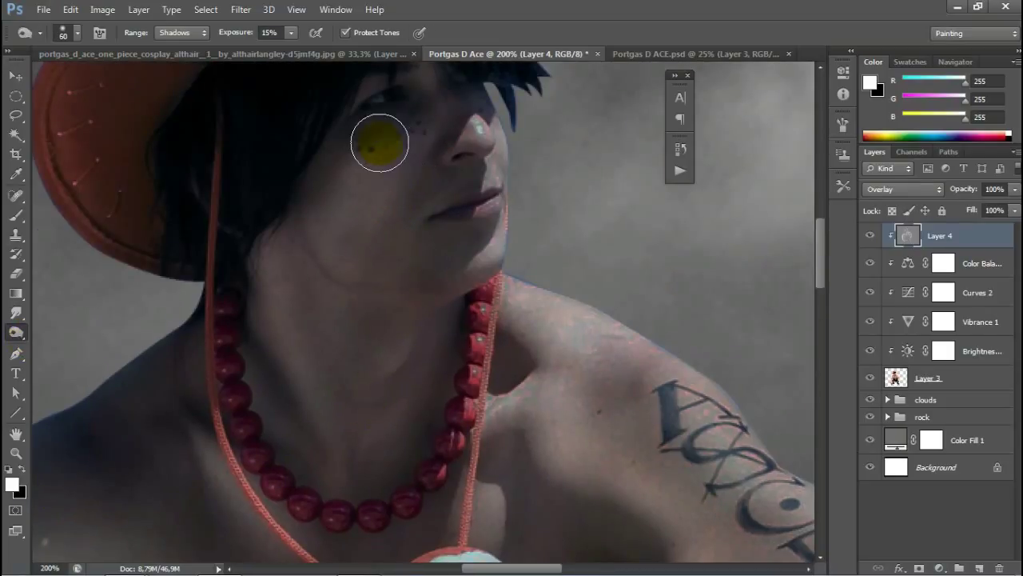
pyautogui.moveTo(296, 250); pyautogui.dragTo(449, 278)
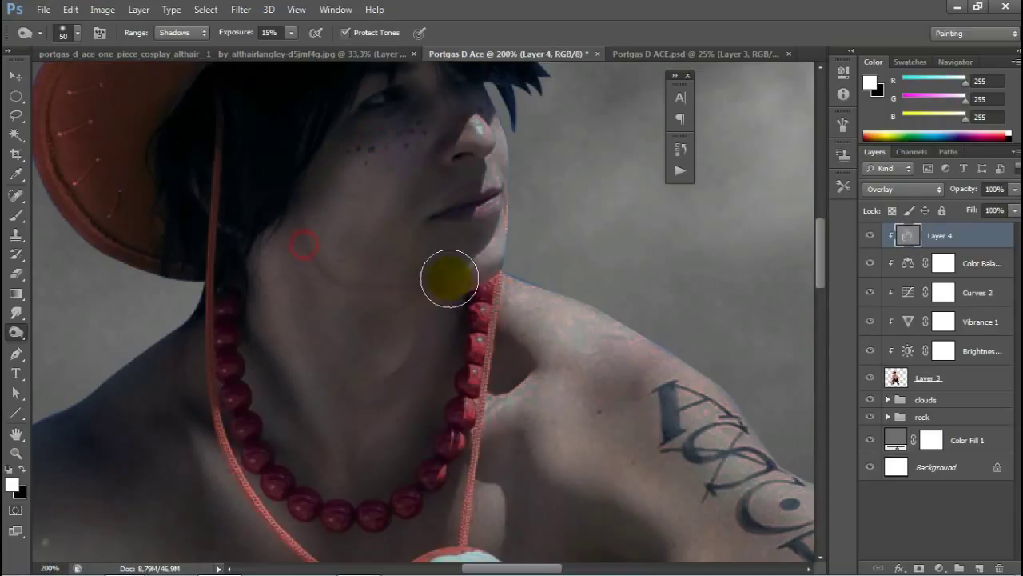
# Step: Burn the shadows along the necklace up to the neck and a spot on the arm
pyautogui.moveTo(315, 359); pyautogui.dragTo(348, 283)
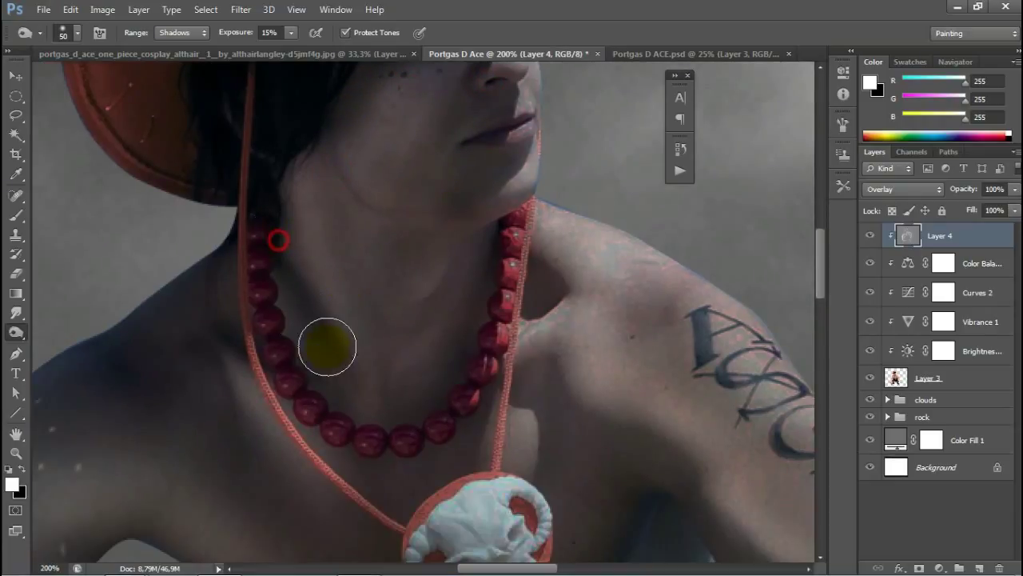
pyautogui.moveTo(402, 427)
pyautogui.mouseDown()
pyautogui.moveTo(548, 279)
pyautogui.moveTo(507, 217)
pyautogui.mouseUp()
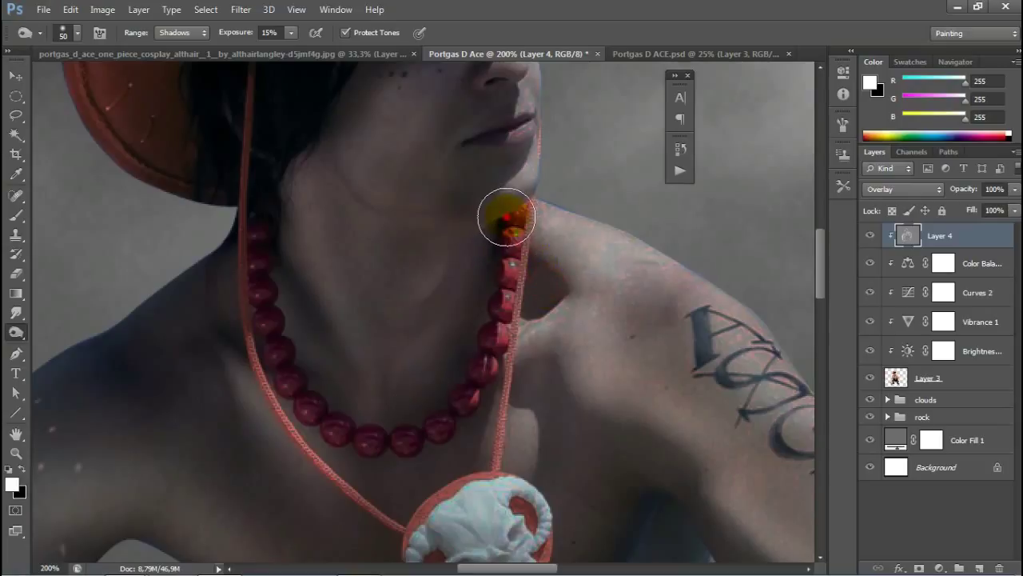
pyautogui.moveTo(279, 275); pyautogui.dragTo(367, 199)
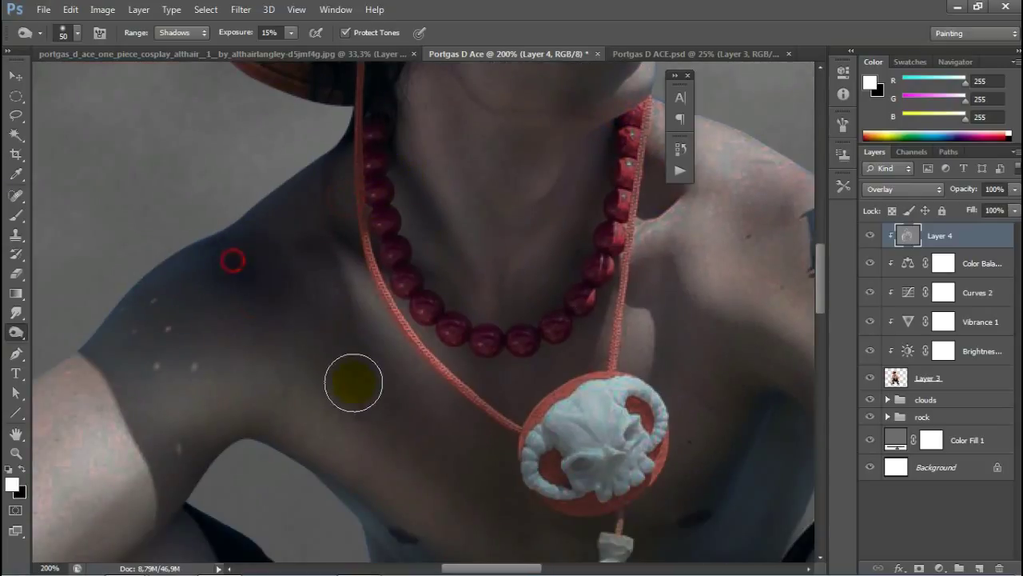
pyautogui.moveTo(257, 262)
pyautogui.mouseDown()
pyautogui.moveTo(331, 179)
pyautogui.moveTo(338, 151)
pyautogui.moveTo(211, 235)
pyautogui.moveTo(272, 217)
pyautogui.mouseUp()
pyautogui.moveTo(261, 330)
pyautogui.mouseDown()
pyautogui.moveTo(371, 157)
pyautogui.moveTo(329, 215)
pyautogui.moveTo(384, 168)
pyautogui.mouseUp()
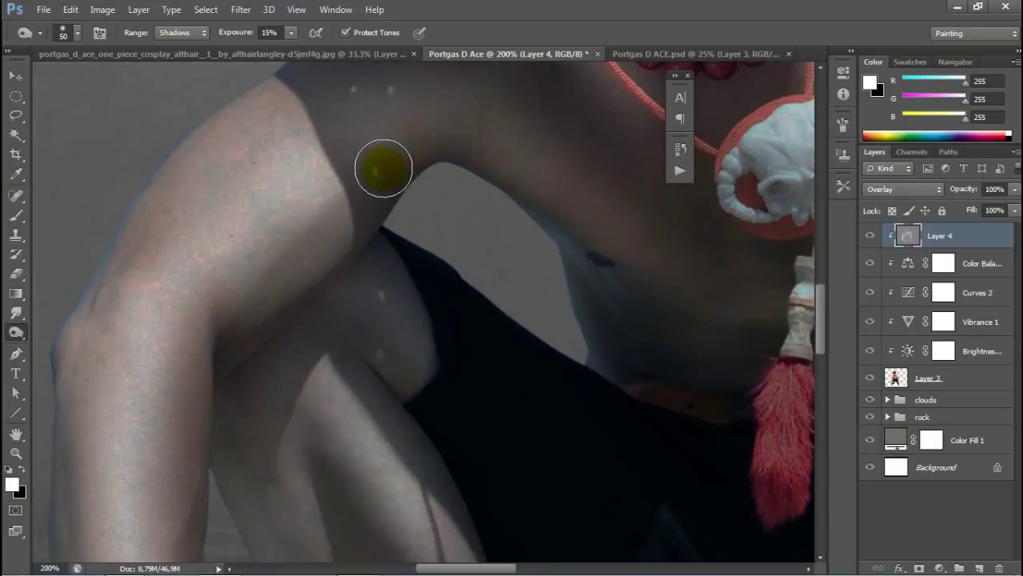
pyautogui.keyDown('alt'); pyautogui.click(274, 256); pyautogui.keyUp('alt')
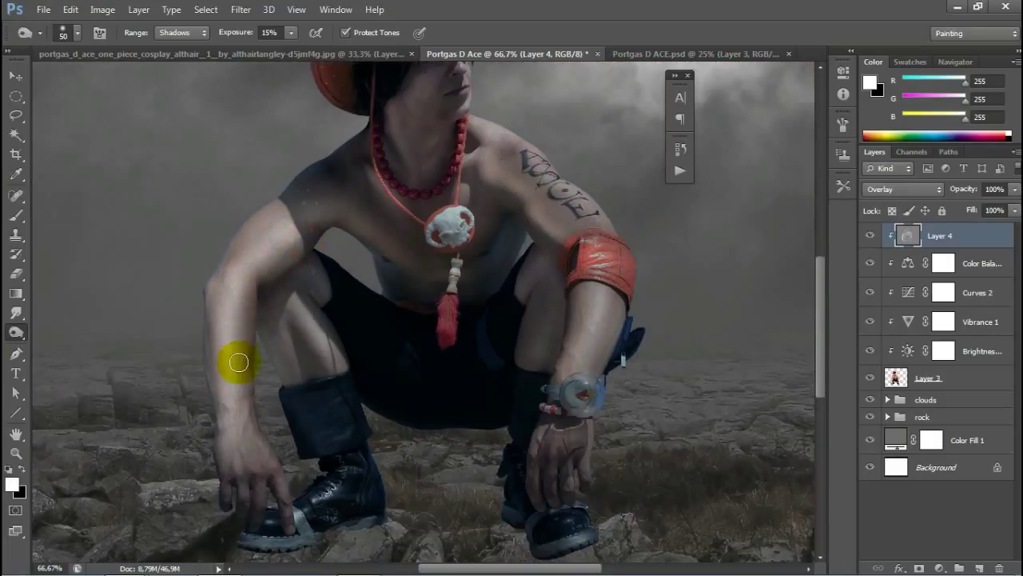
pyautogui.click(247, 445)
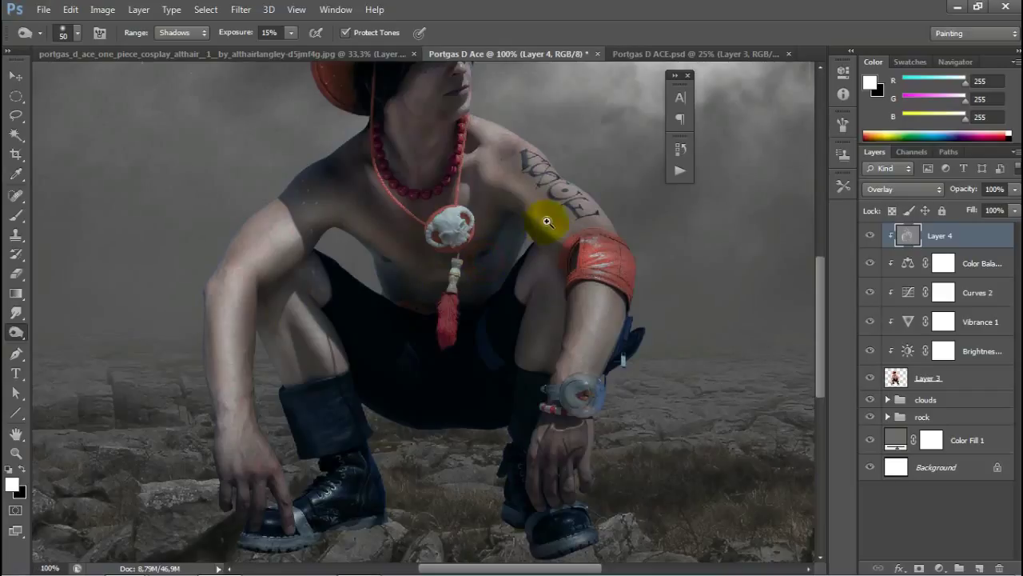
# Step: Raise the Burn tool exposure to 34%
pyautogui.moveTo(548, 219); pyautogui.dragTo(598, 235)
pyautogui.click(529, 249)
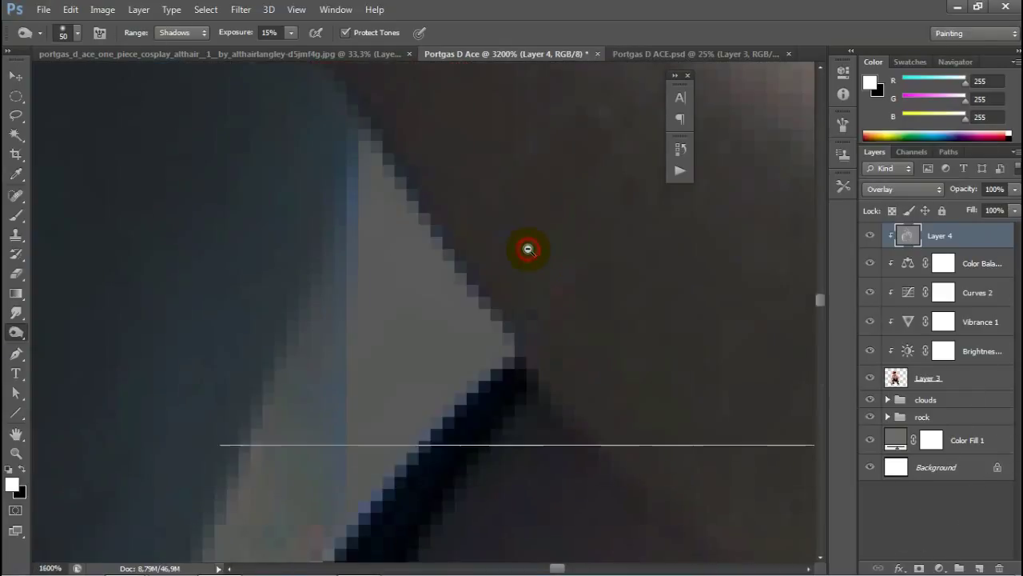
pyautogui.keyDown('alt'); pyautogui.click(529, 249); pyautogui.keyUp('alt')
pyautogui.write('34')
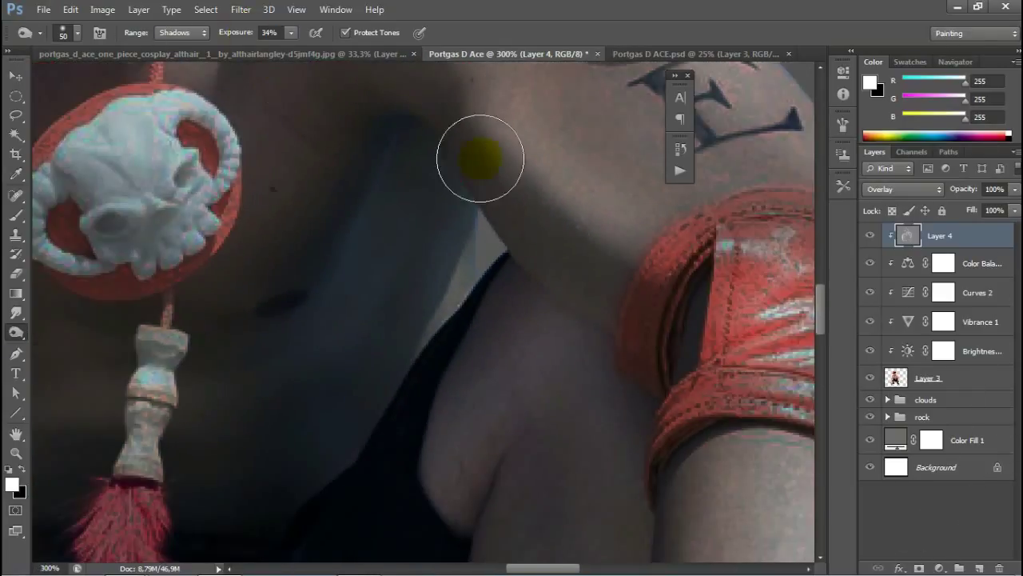
pyautogui.press('3')
pyautogui.press('4')
# Step: Burn shadows into the shoulder, inner arm and upper arm near the red armband
pyautogui.moveTo(496, 360); pyautogui.dragTo(504, 261)
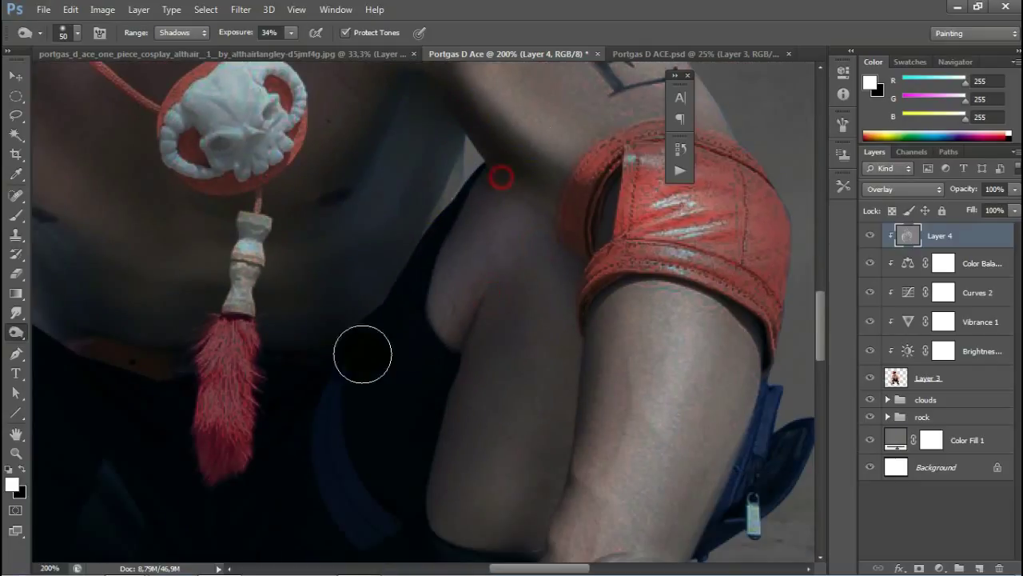
pyautogui.scroll(-3, 605, 167)
pyautogui.scroll(-3, 639, 368)
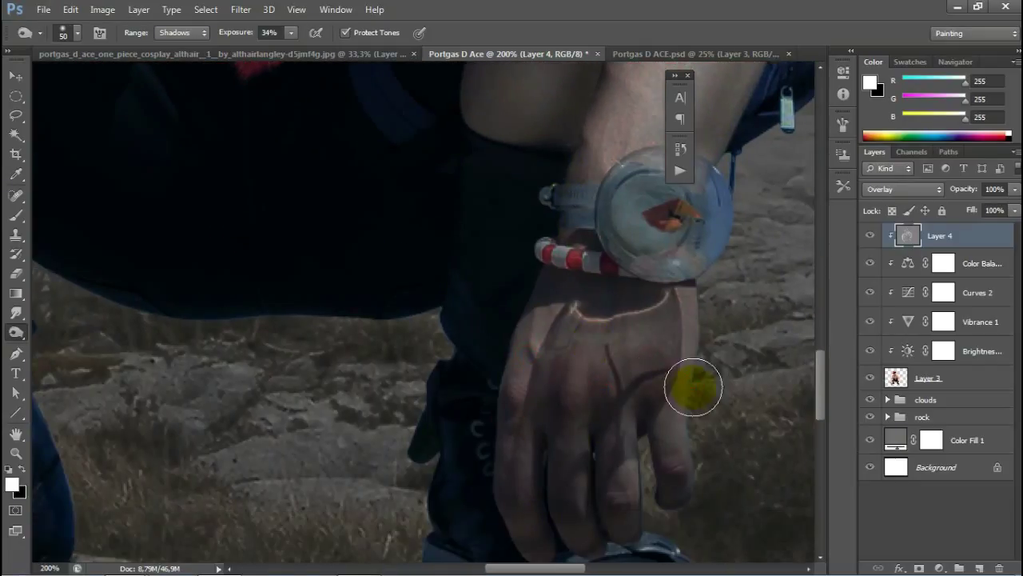
pyautogui.scroll(-3, 491, 229)
pyautogui.scroll(3, 555, 498)
pyautogui.scroll(-3, 423, 264)
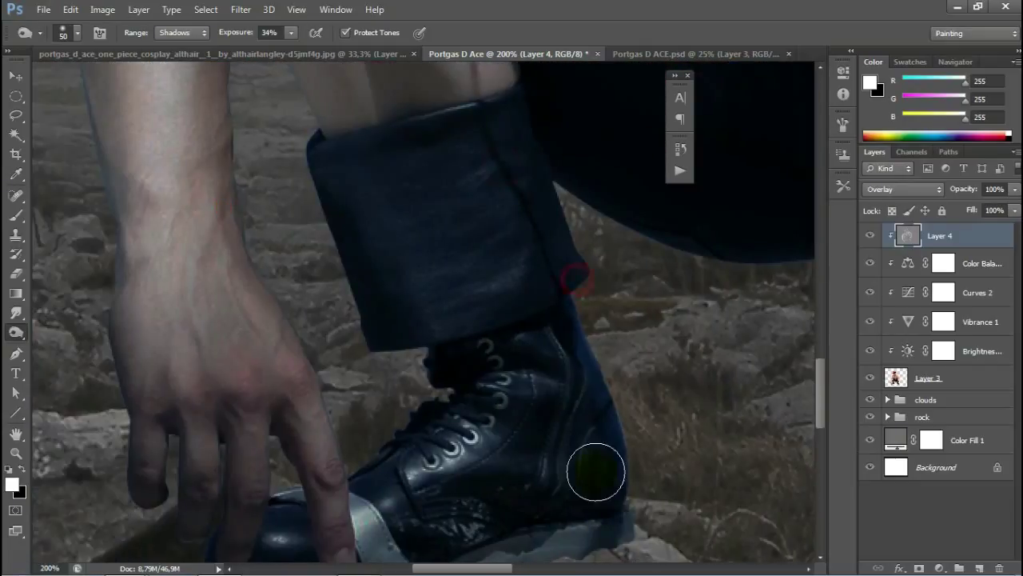
pyautogui.scroll(-3, 362, 482)
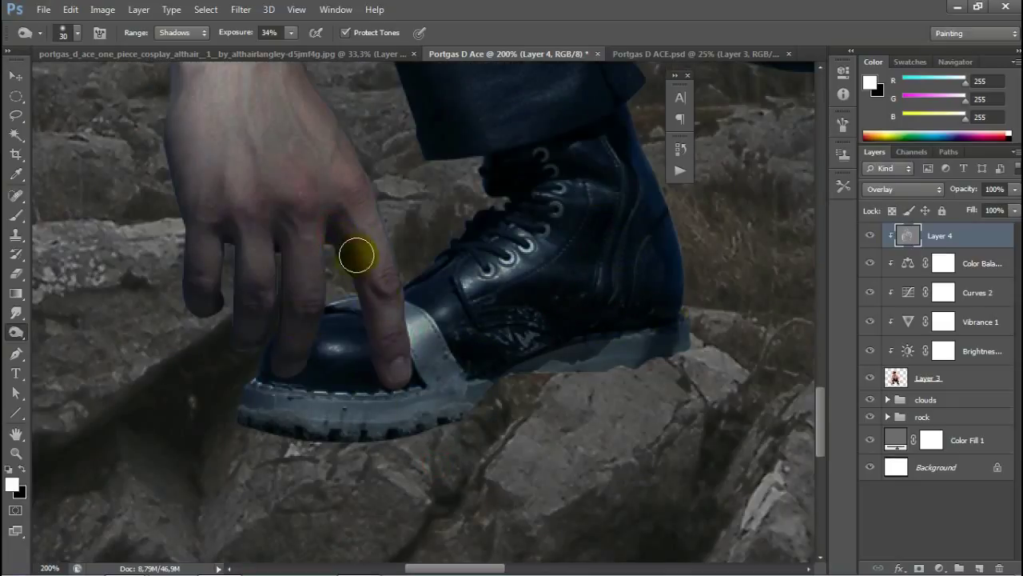
pyautogui.scroll(-2, 422, 249)
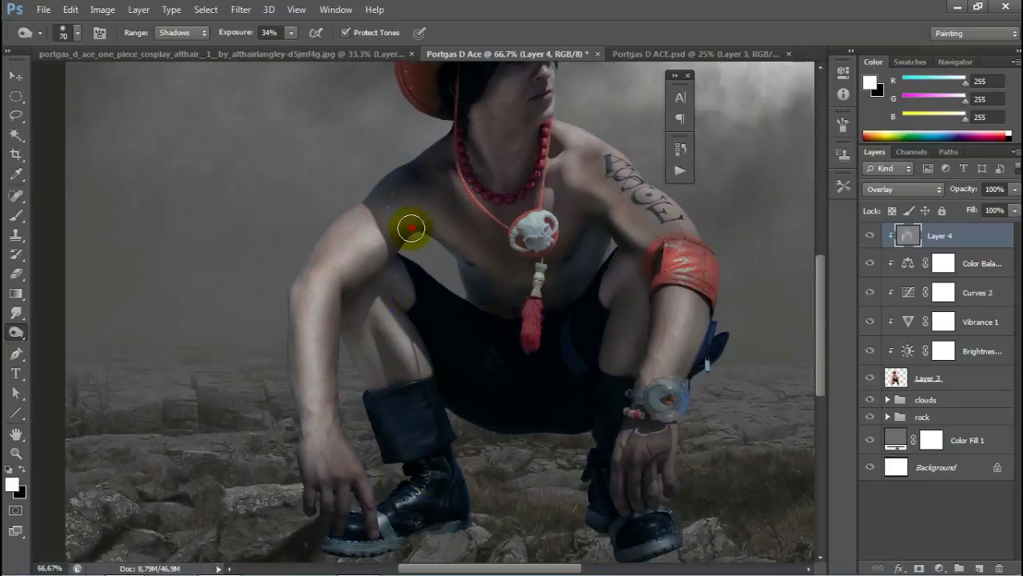
pyautogui.moveTo(410, 229); pyautogui.dragTo(364, 313)
pyautogui.moveTo(422, 180)
pyautogui.mouseDown()
pyautogui.moveTo(354, 194)
pyautogui.moveTo(292, 450)
pyautogui.moveTo(351, 272)
pyautogui.mouseUp()
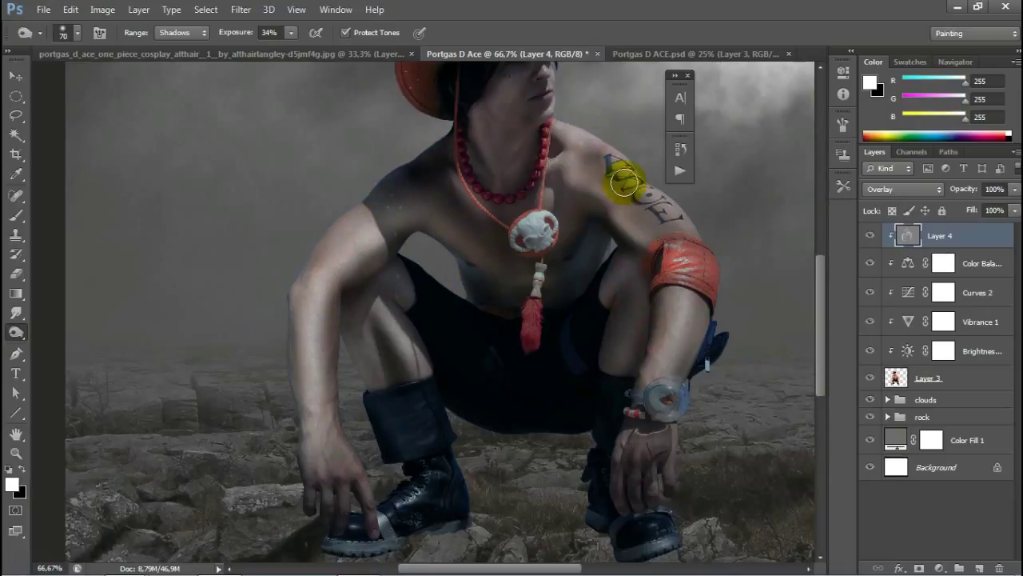
# Step: Shade the hat brim and goggles with the burn brush
pyautogui.scroll(1, 484, 247)
pyautogui.scroll(2, 364, 250)
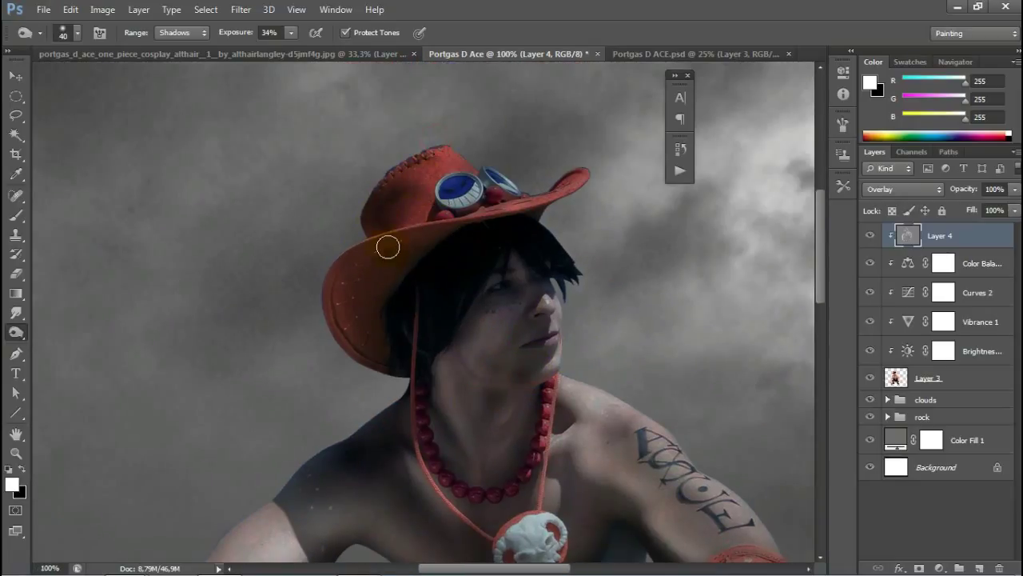
pyautogui.moveTo(523, 209); pyautogui.dragTo(471, 208)
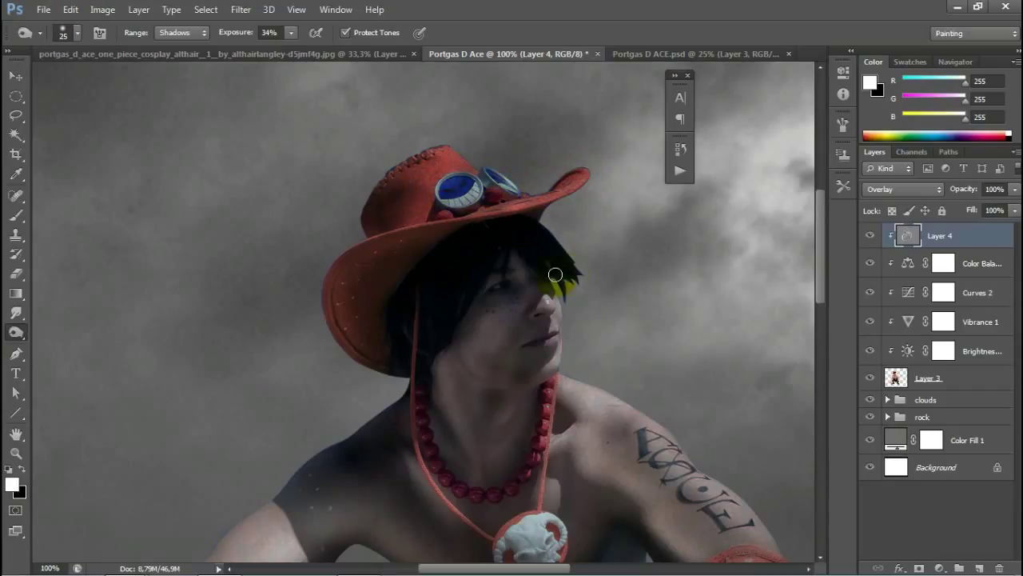
pyautogui.scroll(1, 556, 275)
pyautogui.scroll(1, 539, 277)
pyautogui.scroll(-1, 527, 320)
pyautogui.scroll(-3, 480, 346)
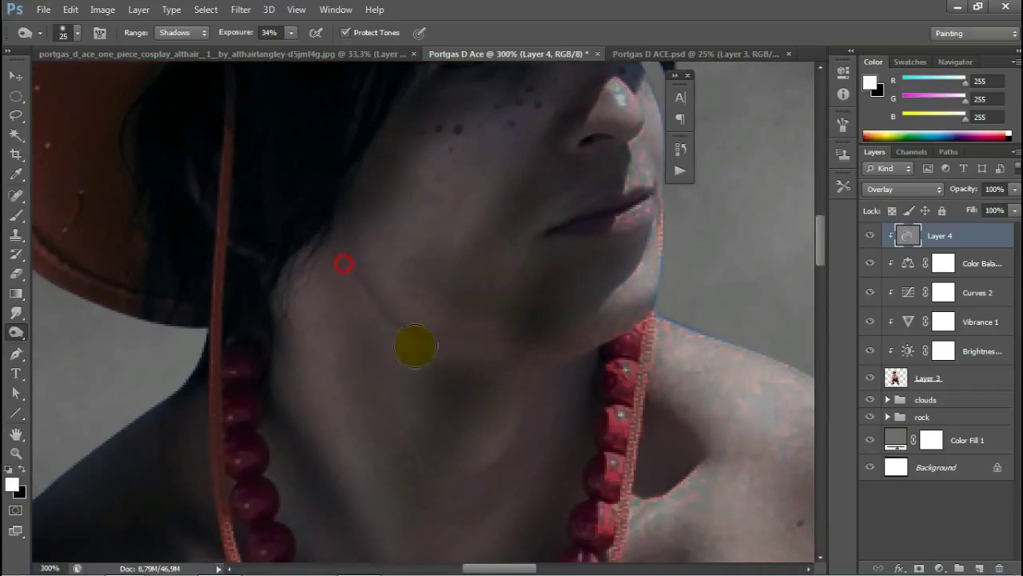
pyautogui.scroll(-2, 571, 304)
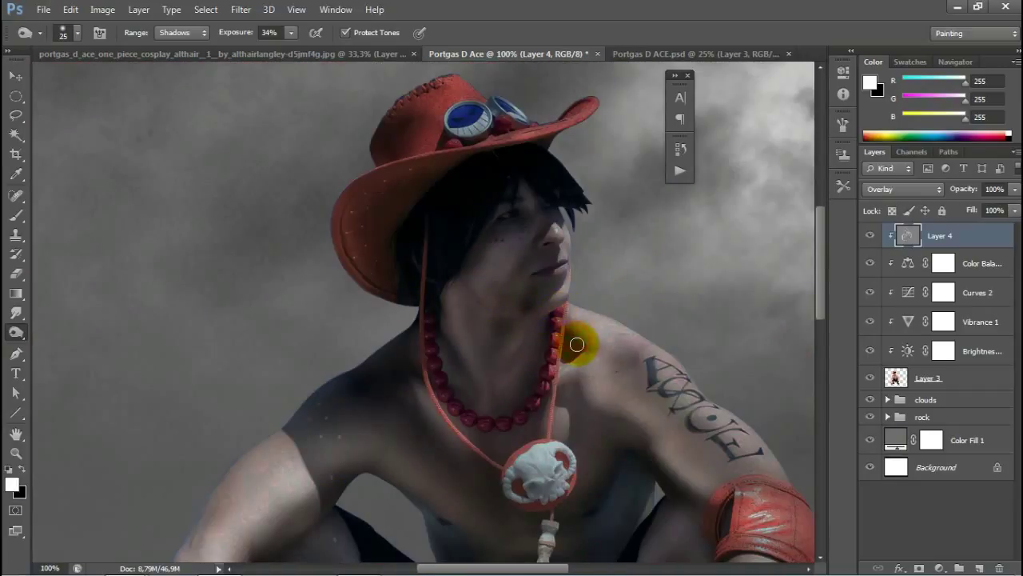
pyautogui.scroll(-2, 600, 420)
pyautogui.scroll(-2, 663, 412)
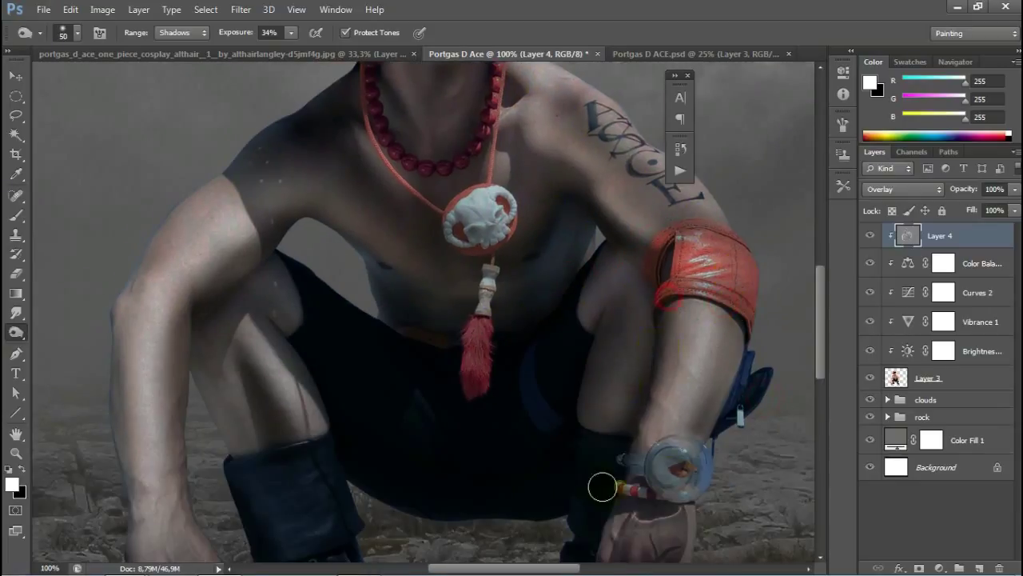
pyautogui.scroll(-2, 602, 487)
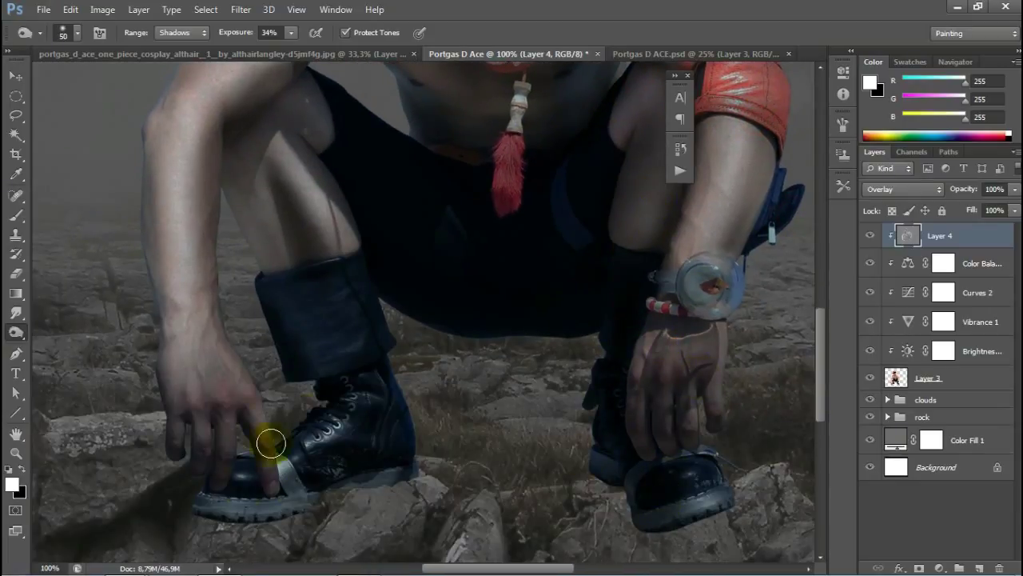
# Step: Pan over the chest and necklace to check the burned shadows
pyautogui.moveTo(223, 115); pyautogui.dragTo(237, 299)
pyautogui.scroll(-1, 434, 165)
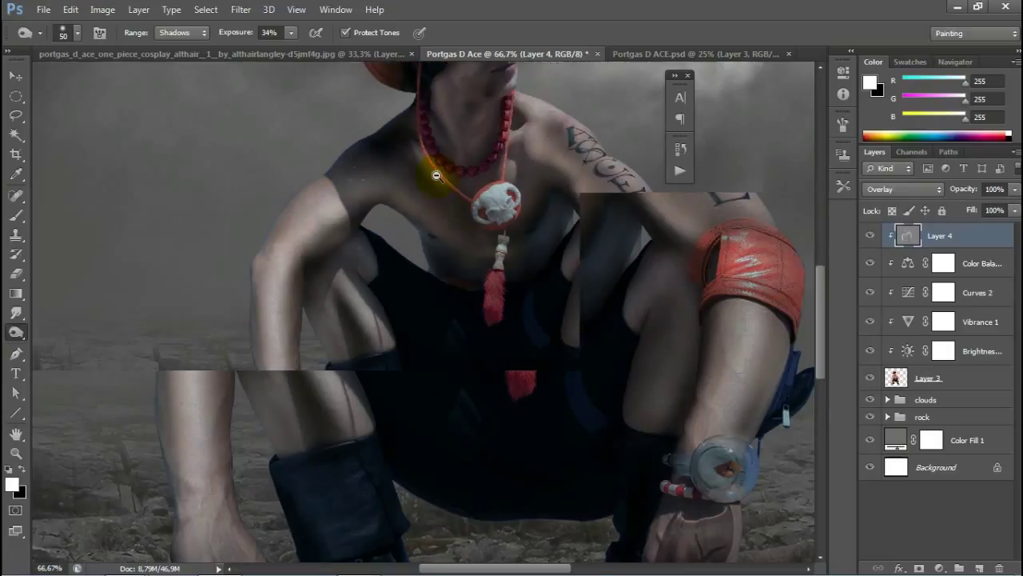
pyautogui.scroll(-2, 434, 165)
pyautogui.scroll(4, 434, 384)
pyautogui.scroll(1, 426, 354)
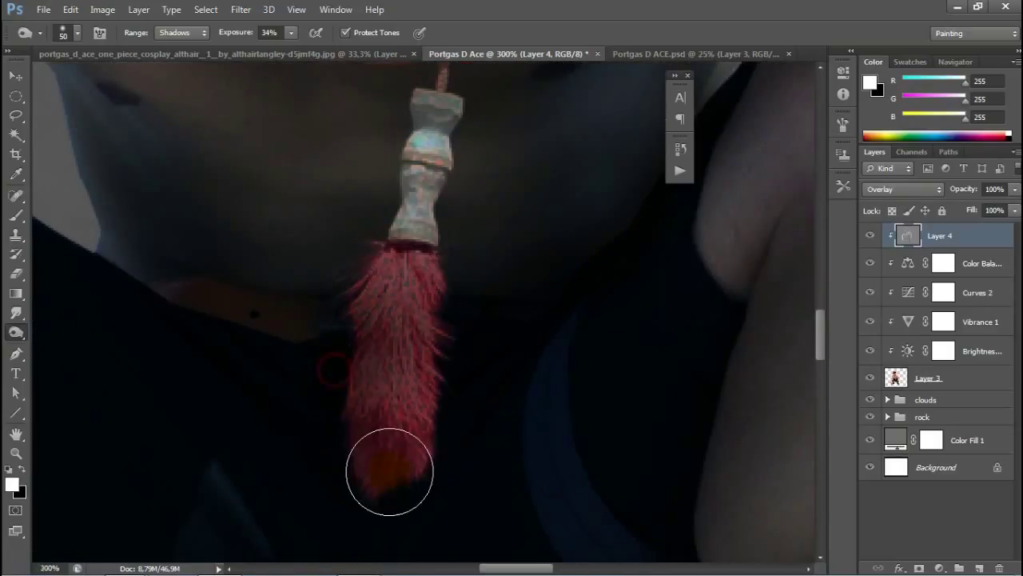
pyautogui.rightClick(15, 331)
# Step: Dodge (Midtones, 22%) the top of the tassel and the skin beside the necklace string
pyautogui.click(72, 331)
pyautogui.moveTo(406, 267)
pyautogui.mouseDown()
pyautogui.moveTo(424, 231)
pyautogui.moveTo(423, 251)
pyautogui.mouseUp()
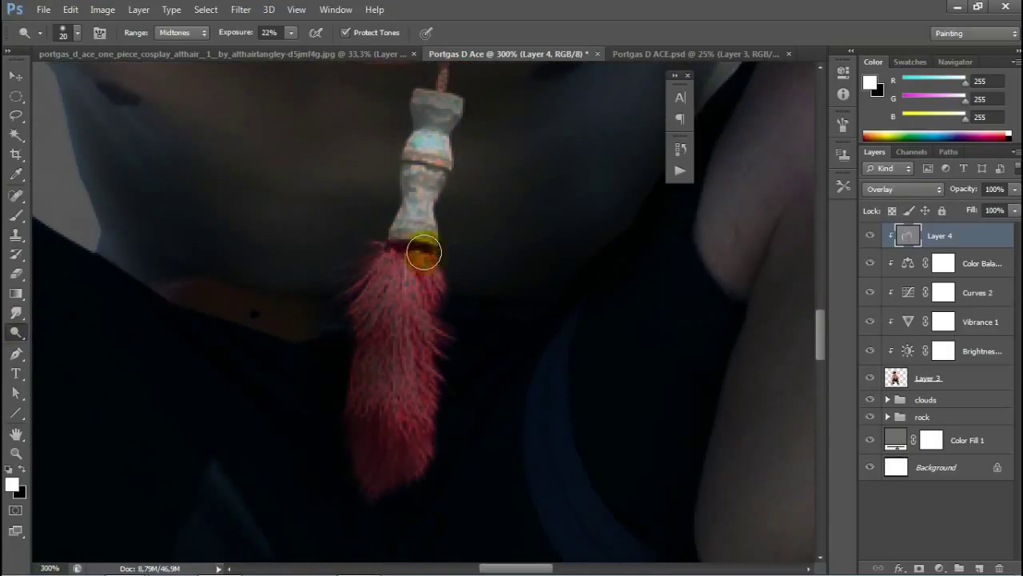
pyautogui.scroll(-1, 269, 208)
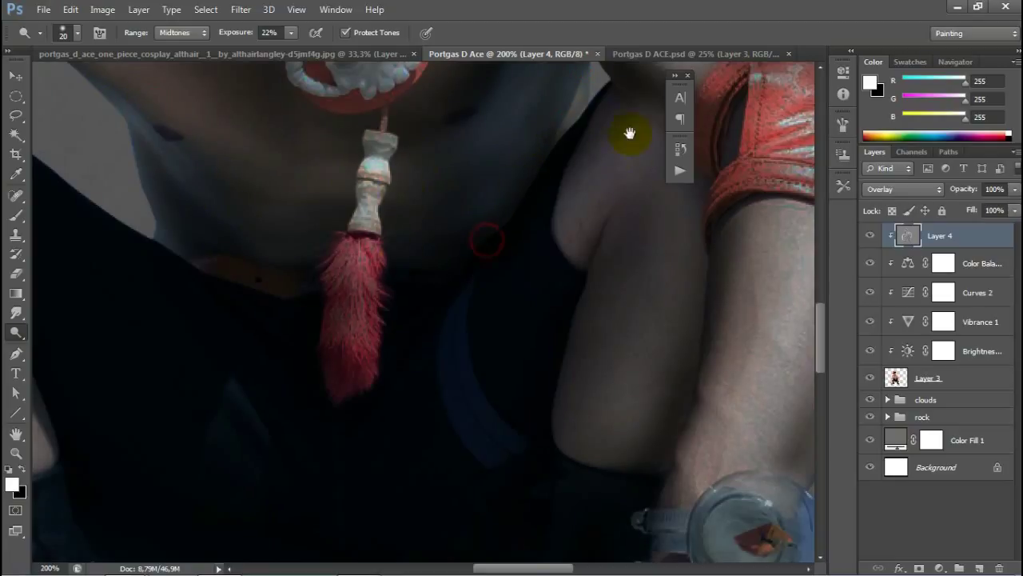
pyautogui.moveTo(630, 133)
pyautogui.mouseDown()
pyautogui.moveTo(582, 270)
pyautogui.moveTo(610, 261)
pyautogui.mouseUp()
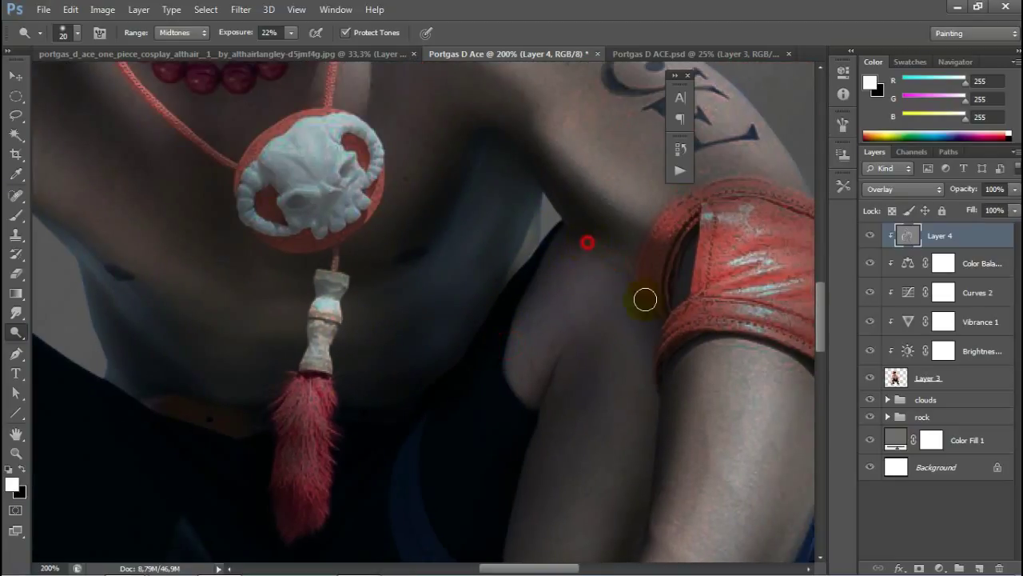
pyautogui.scroll(2, 652, 372)
pyautogui.scroll(2, 541, 264)
pyautogui.moveTo(436, 167)
pyautogui.mouseDown()
pyautogui.moveTo(397, 185)
pyautogui.moveTo(436, 132)
pyautogui.moveTo(475, 179)
pyautogui.mouseUp()
# Step: With a slightly larger brush, lighten the shoulder, left necklace string, neck and chin
pyautogui.press(']')
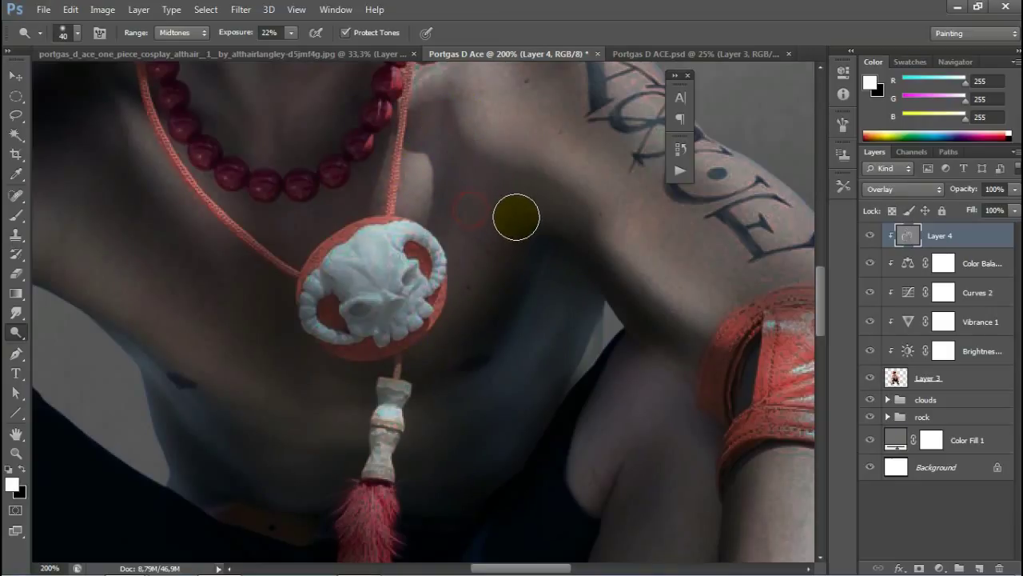
pyautogui.click(530, 205)
pyautogui.moveTo(452, 102)
pyautogui.mouseDown()
pyautogui.moveTo(171, 151)
pyautogui.moveTo(209, 210)
pyautogui.mouseUp()
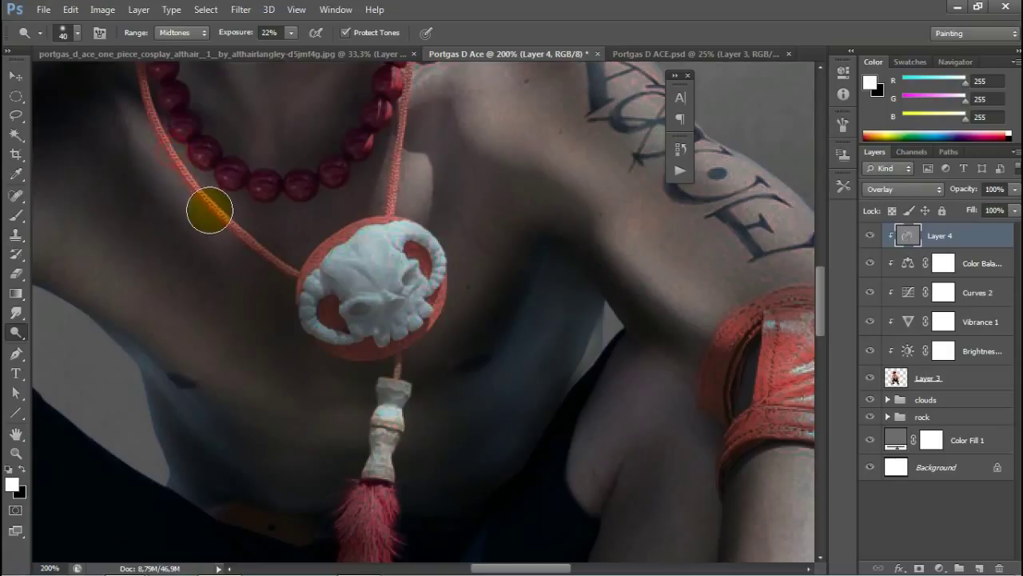
pyautogui.moveTo(345, 178); pyautogui.dragTo(446, 414)
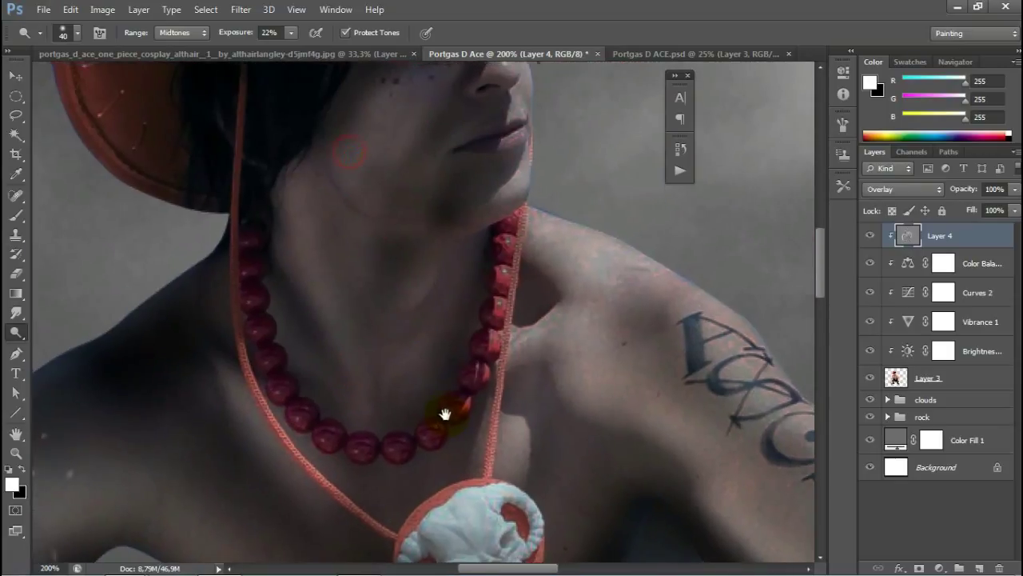
pyautogui.moveTo(412, 123)
pyautogui.mouseDown()
pyautogui.moveTo(383, 109)
pyautogui.moveTo(356, 210)
pyautogui.moveTo(410, 233)
pyautogui.mouseUp()
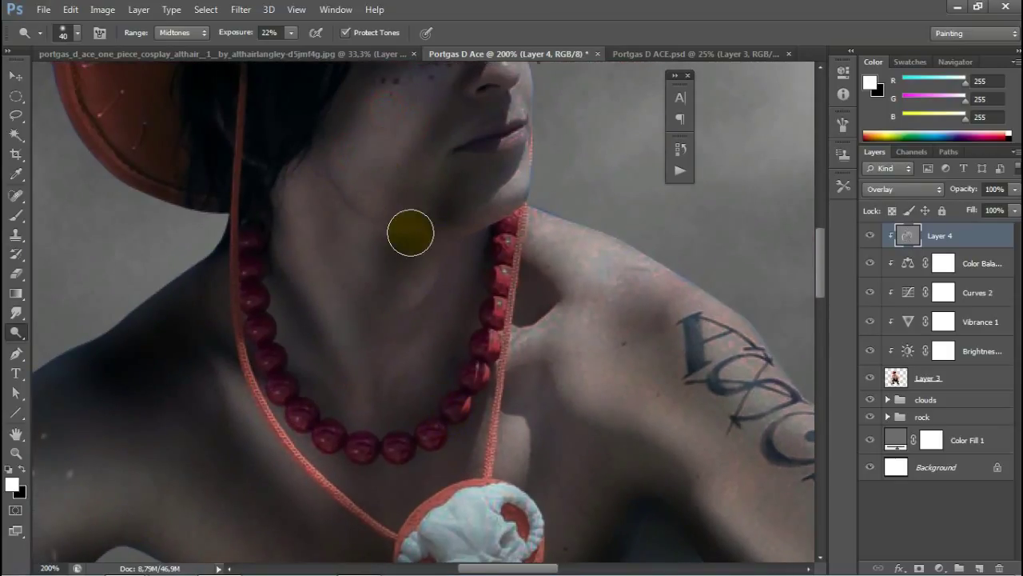
# Step: Zoom out and load the model layer's outline as a selection
pyautogui.hotkey('ctrl', '-')
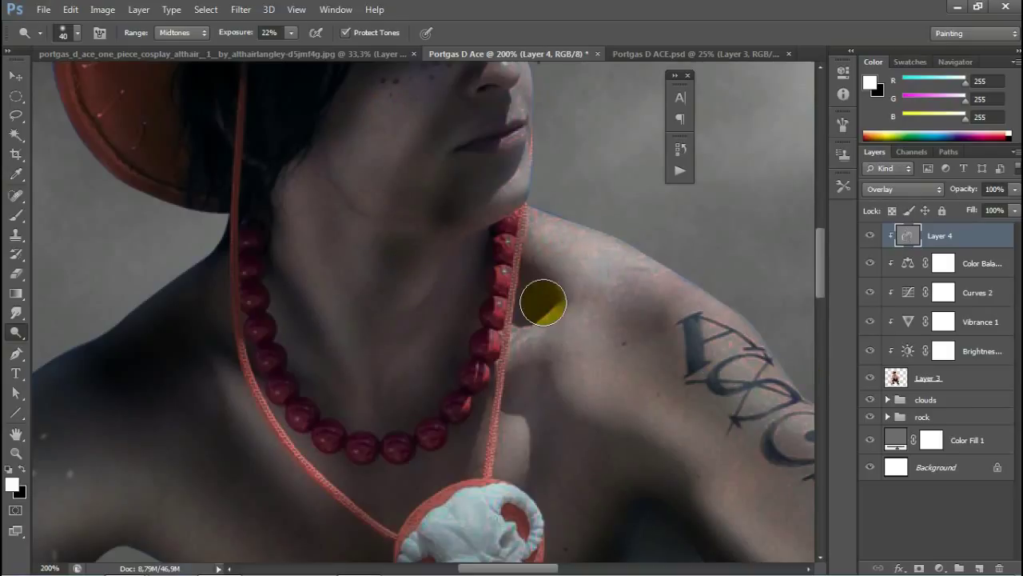
pyautogui.hotkey('ctrl', '-')
pyautogui.hotkey('ctrl', '-')
pyautogui.hotkey('ctrl', '-')
pyautogui.keyDown('ctrl'); pyautogui.click(896, 377); pyautogui.keyUp('ctrl')
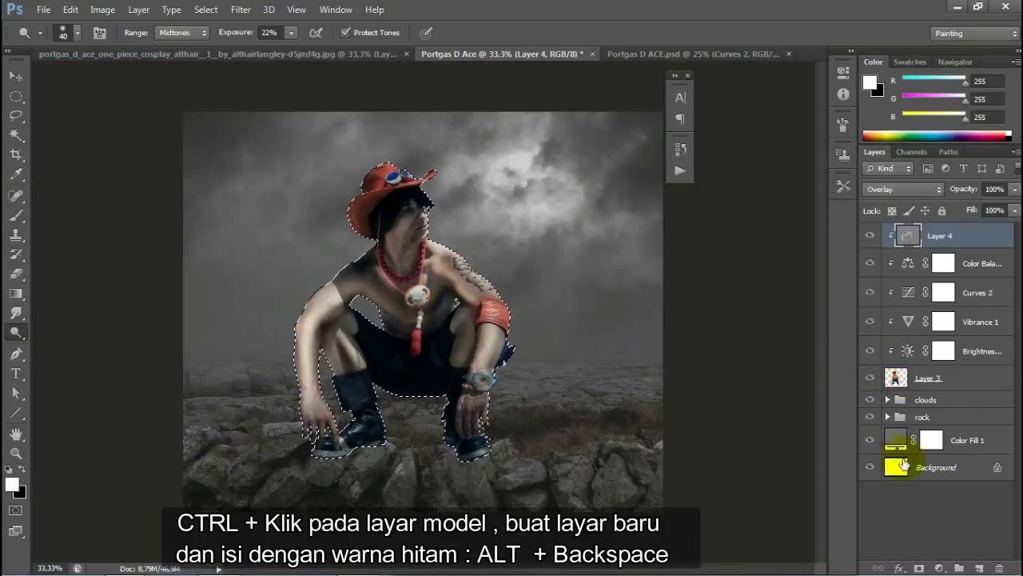
# Step: Add a new layer above the clouds group, fill the model silhouette black, and deselect
pyautogui.click(925, 399)
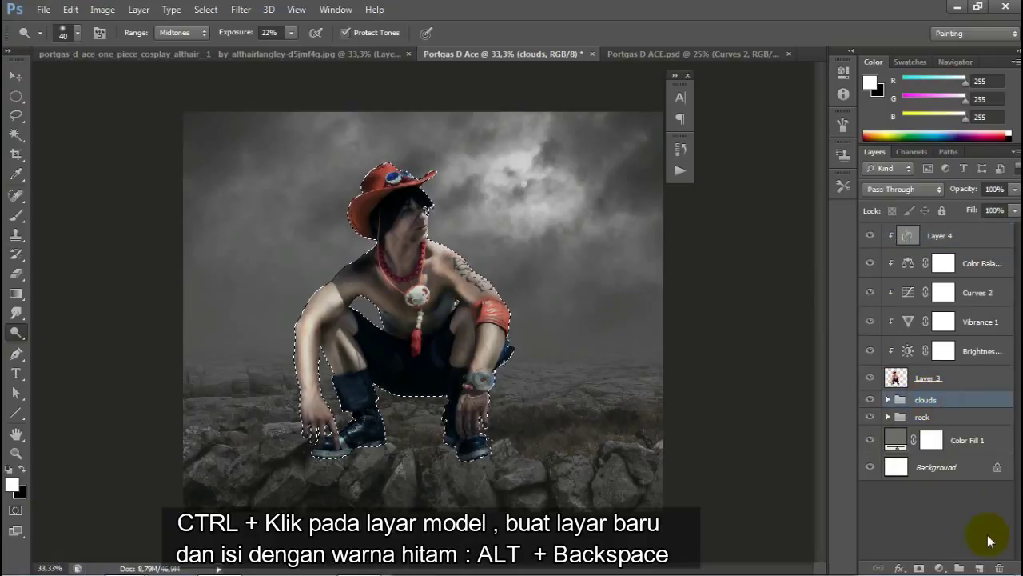
pyautogui.click(978, 567)
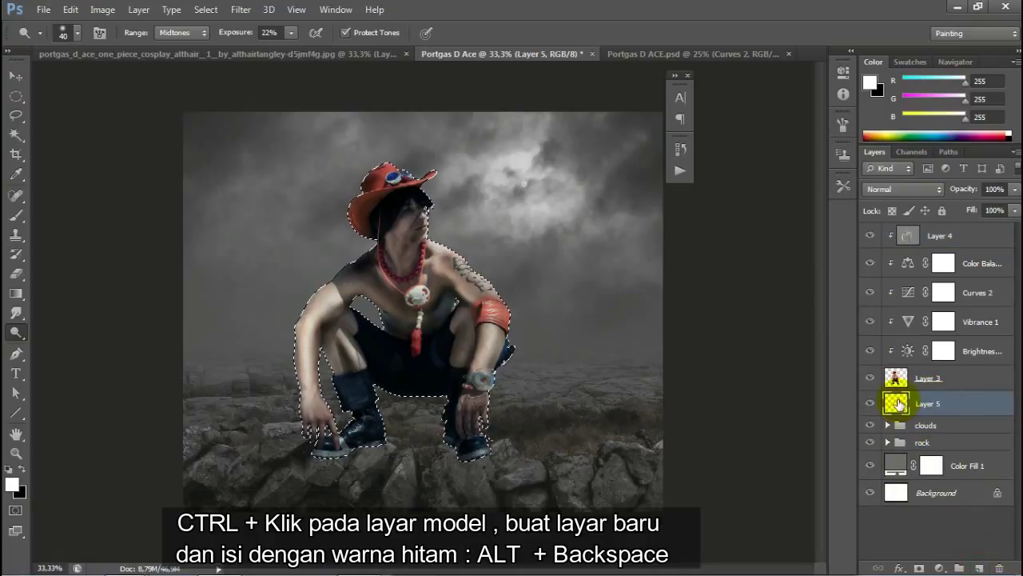
pyautogui.click(22, 470)
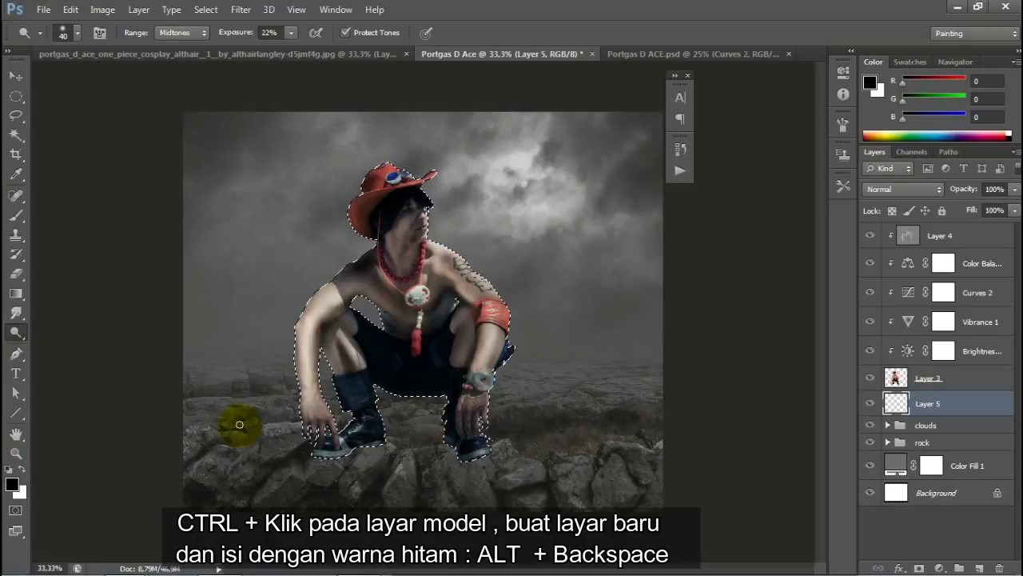
pyautogui.hotkey('alt', 'BackSpace')
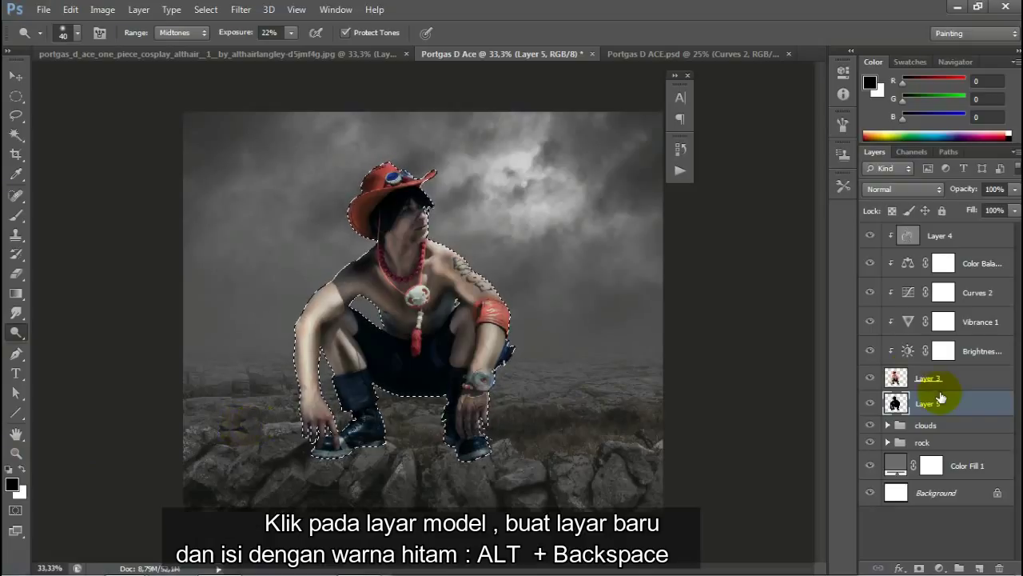
pyautogui.hotkey('ctrl', 'd')
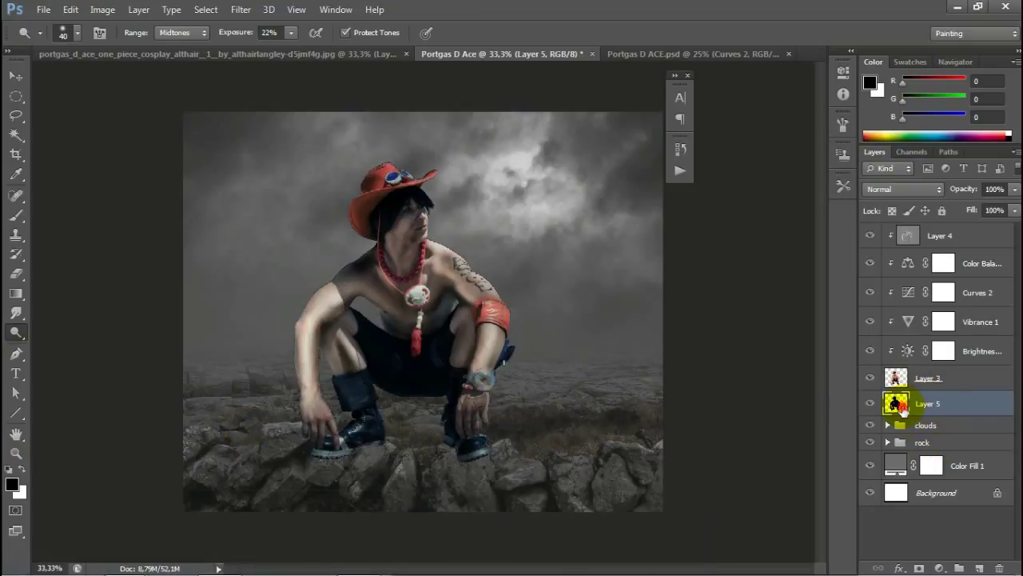
pyautogui.hotkey('ctrl', '-')
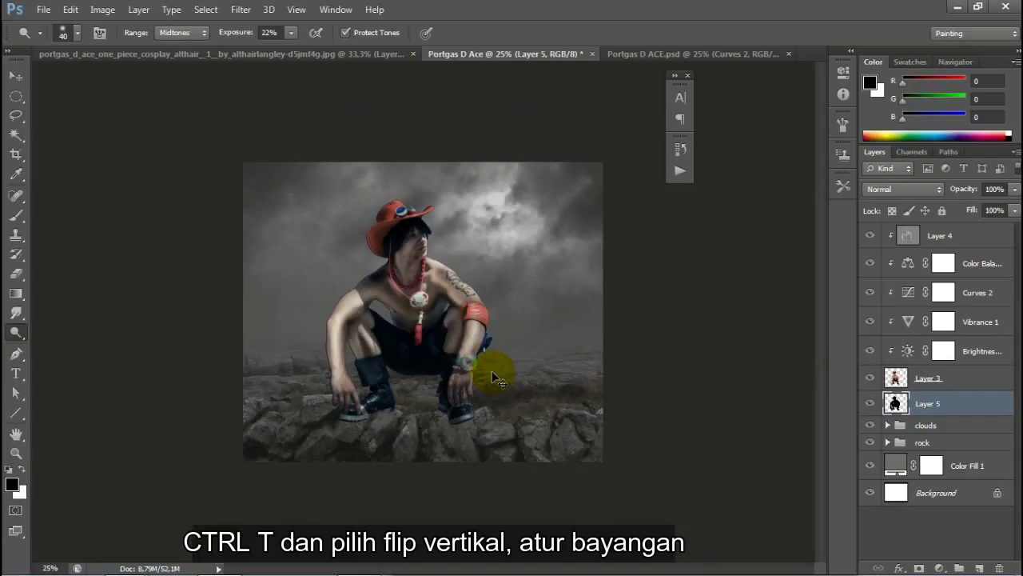
# Step: Flip the black silhouette vertically, move it below the feet and shorten it slightly
pyautogui.hotkey('ctrl', '-')
pyautogui.hotkey('ctrl', 't')
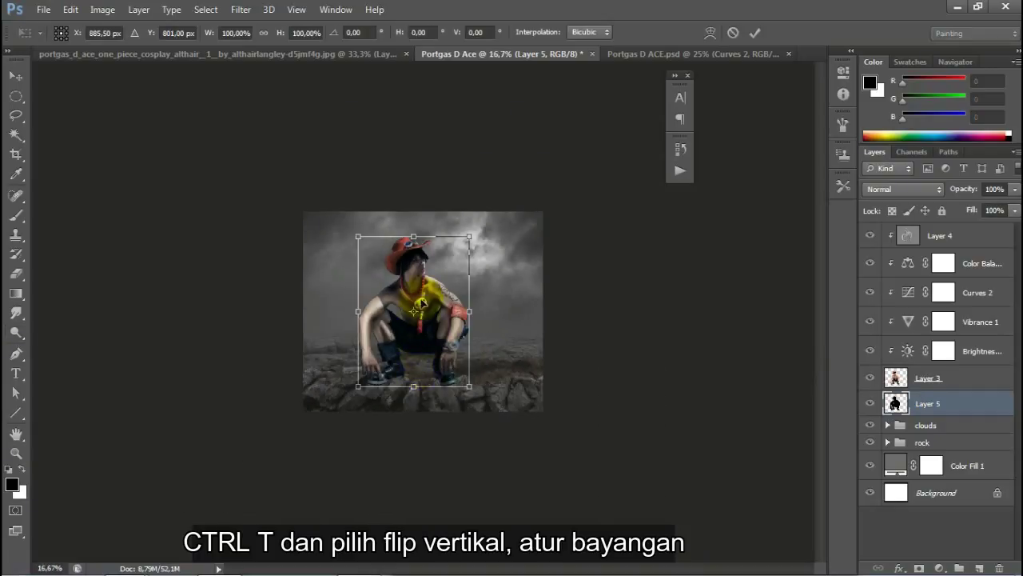
pyautogui.rightClick(423, 295)
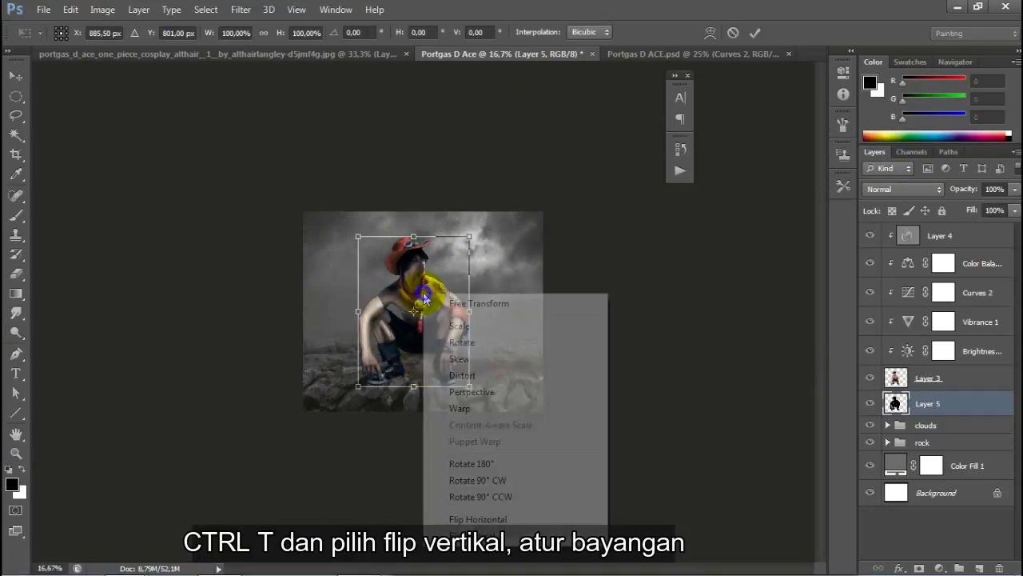
pyautogui.click(464, 536)
pyautogui.moveTo(444, 315); pyautogui.dragTo(452, 421)
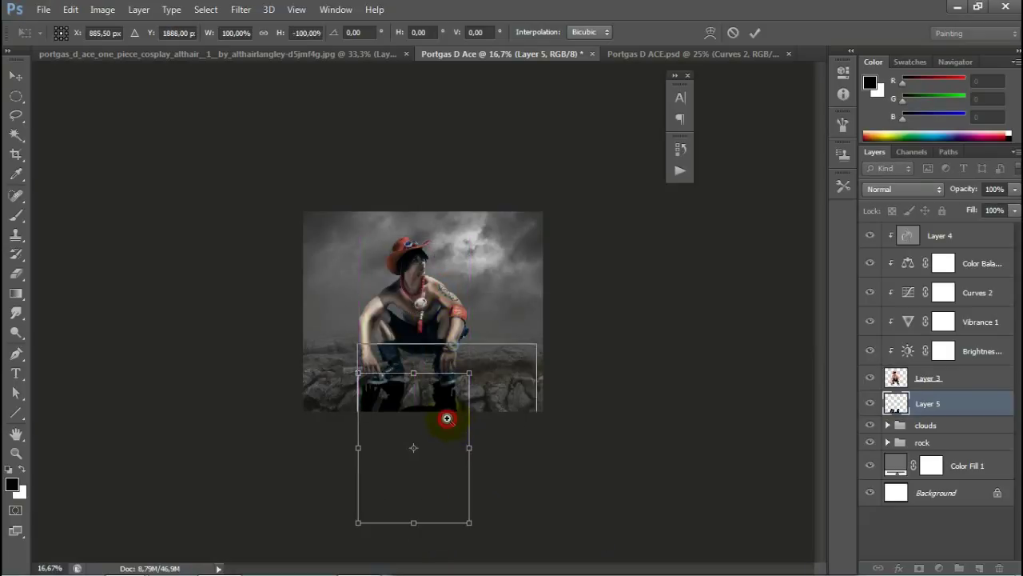
pyautogui.click(447, 418)
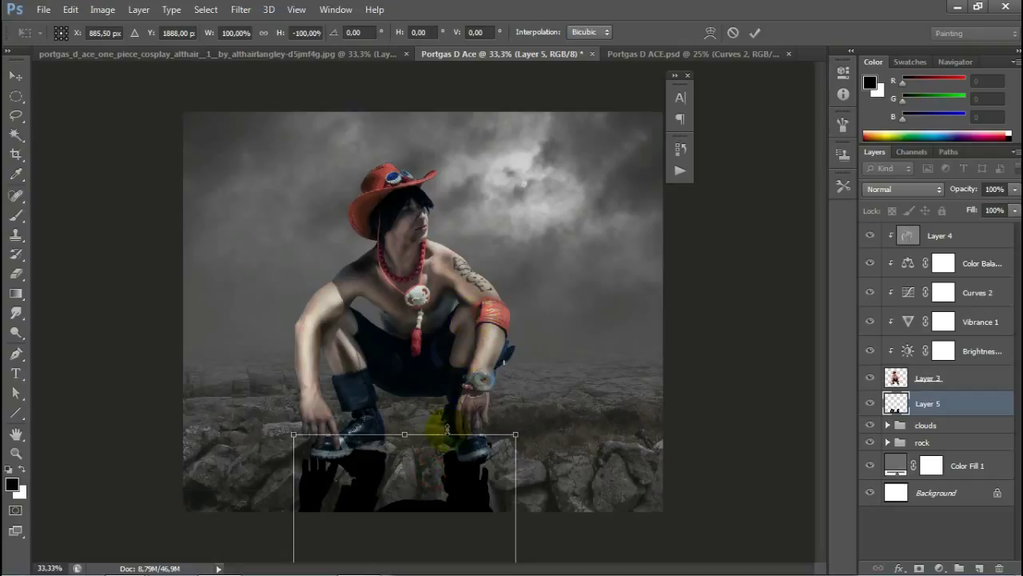
pyautogui.hotkey('ctrl', '-')
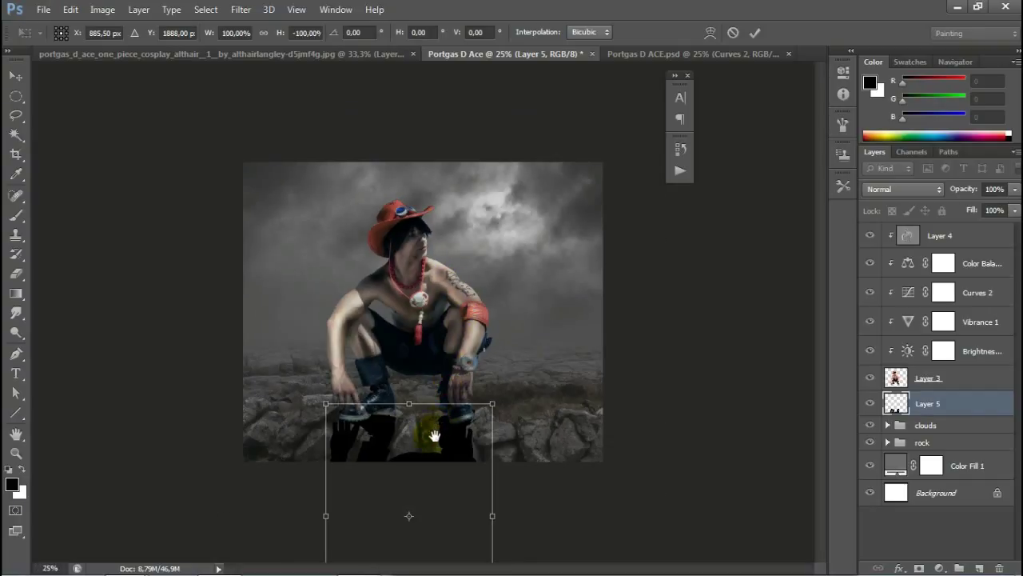
pyautogui.rightClick(428, 455)
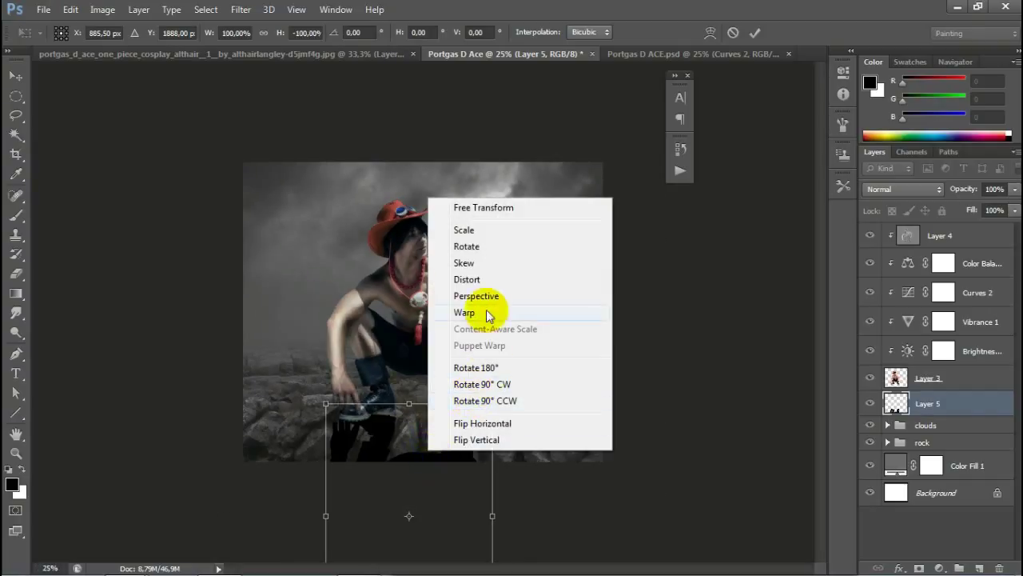
pyautogui.click(491, 280)
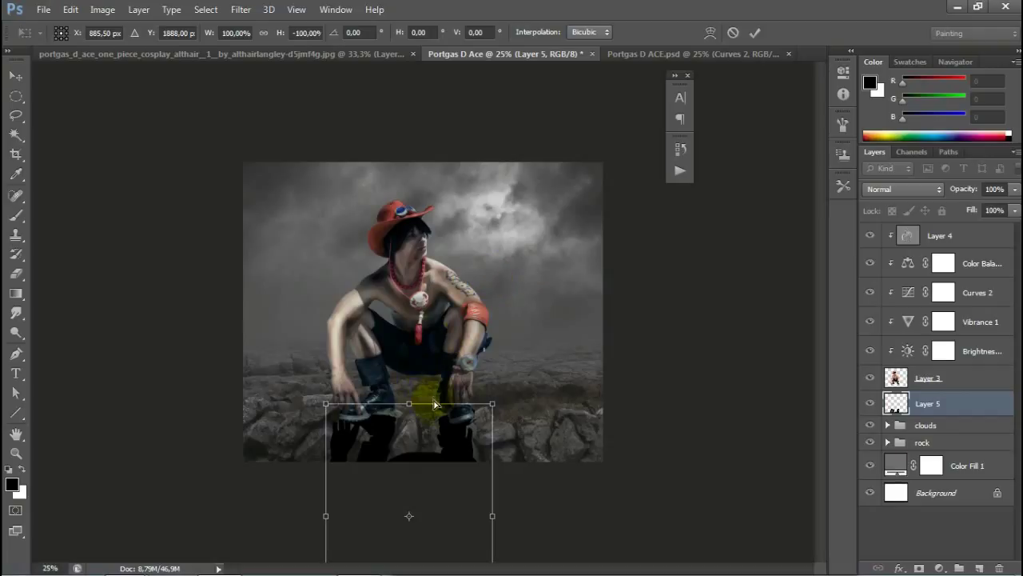
pyautogui.moveTo(433, 402); pyautogui.dragTo(429, 415)
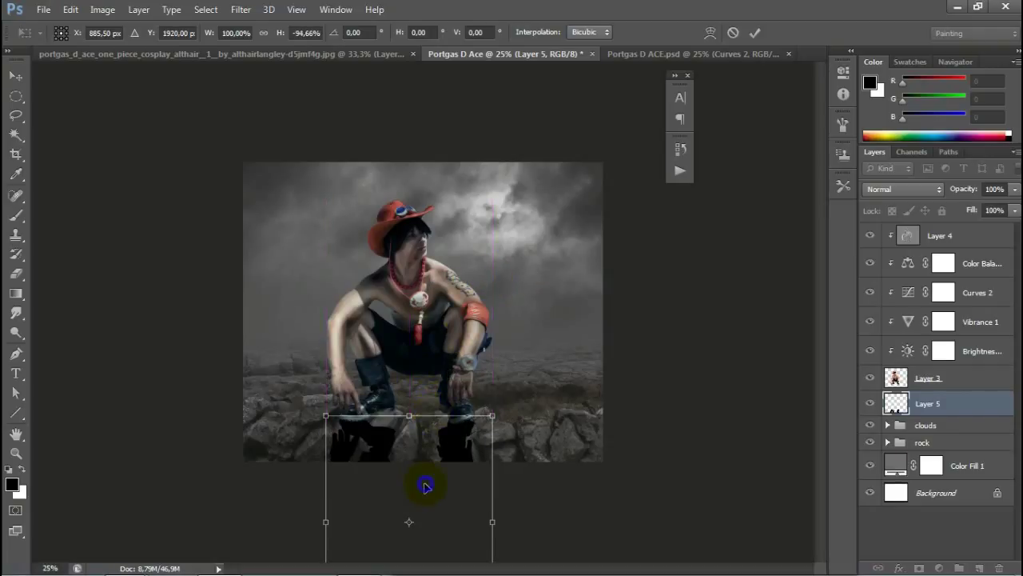
# Step: Warp the shadow's edges and corners so it curves under the boots, then commit
pyautogui.rightClick(460, 446)
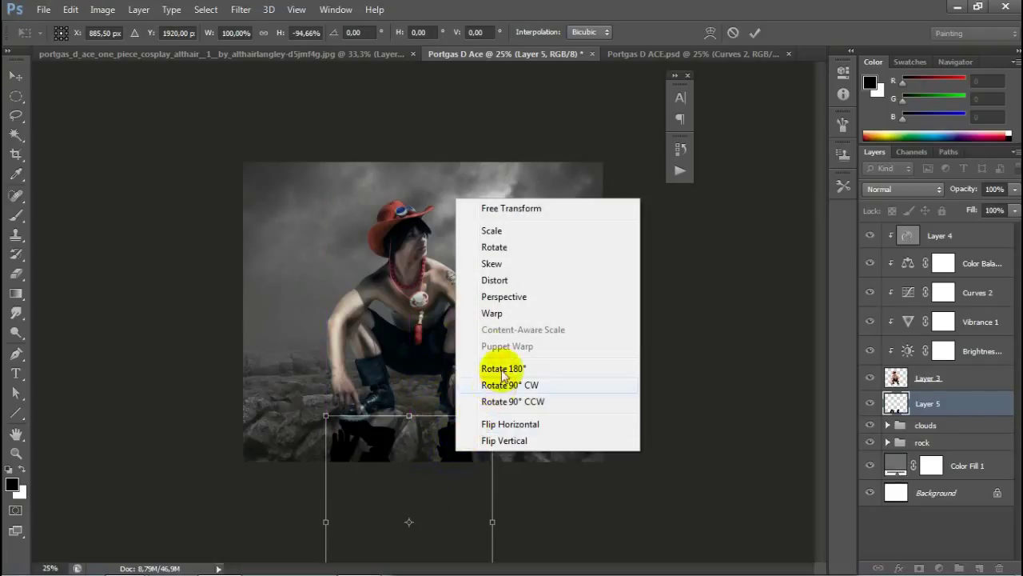
pyautogui.click(513, 316)
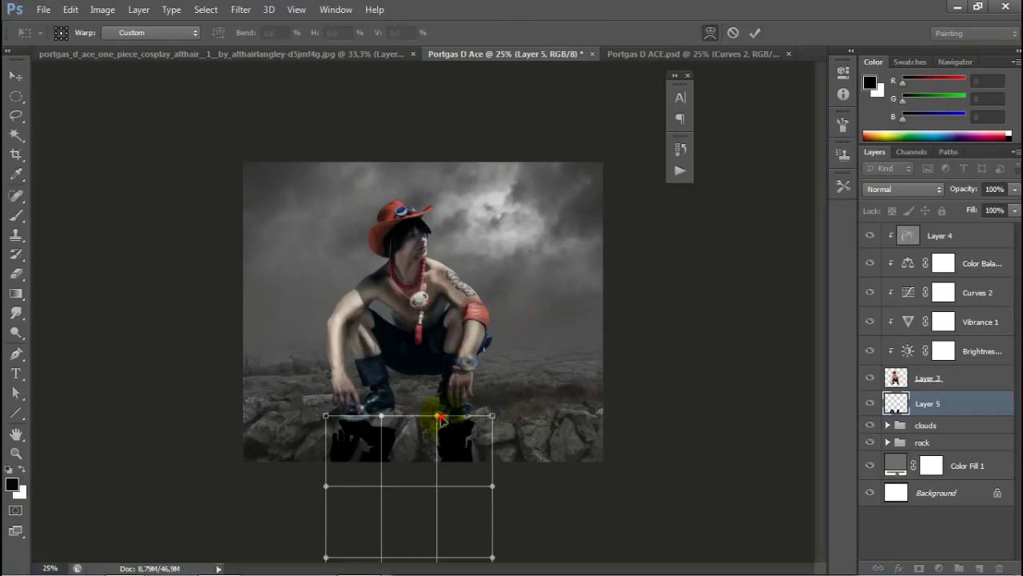
pyautogui.moveTo(441, 416); pyautogui.dragTo(407, 402)
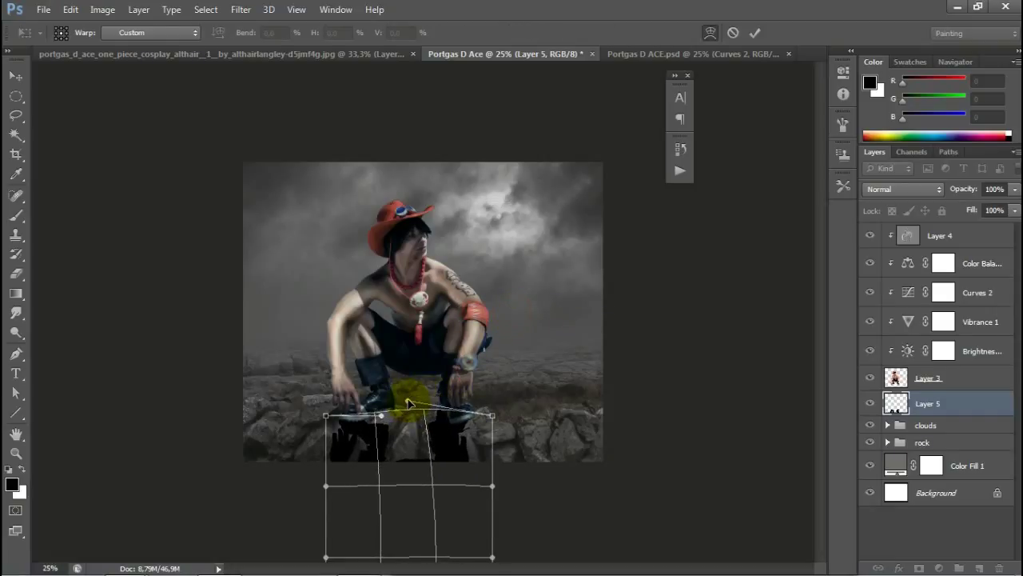
pyautogui.moveTo(387, 417); pyautogui.dragTo(401, 387)
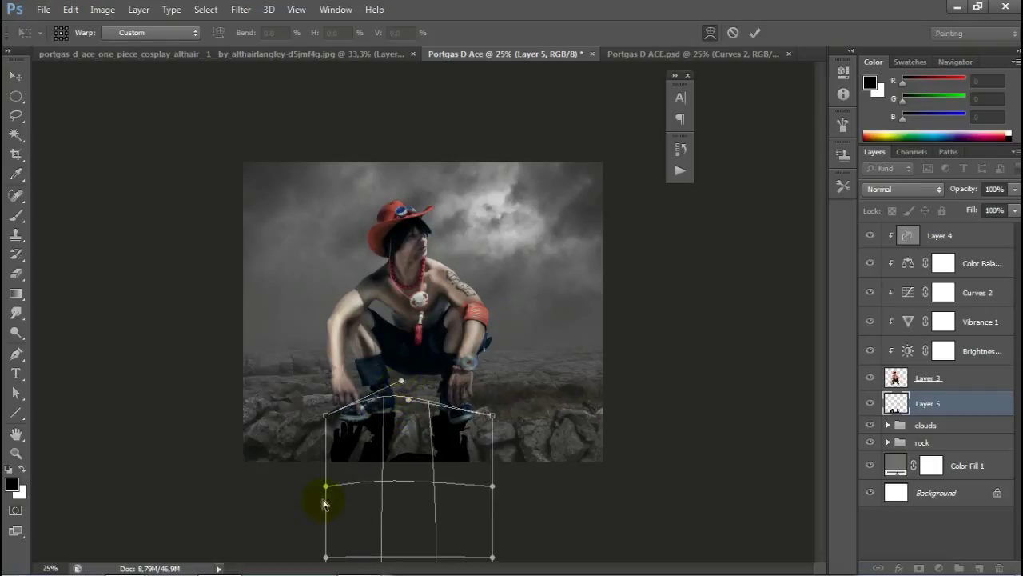
pyautogui.moveTo(325, 418)
pyautogui.mouseDown()
pyautogui.moveTo(324, 431)
pyautogui.moveTo(359, 374)
pyautogui.mouseUp()
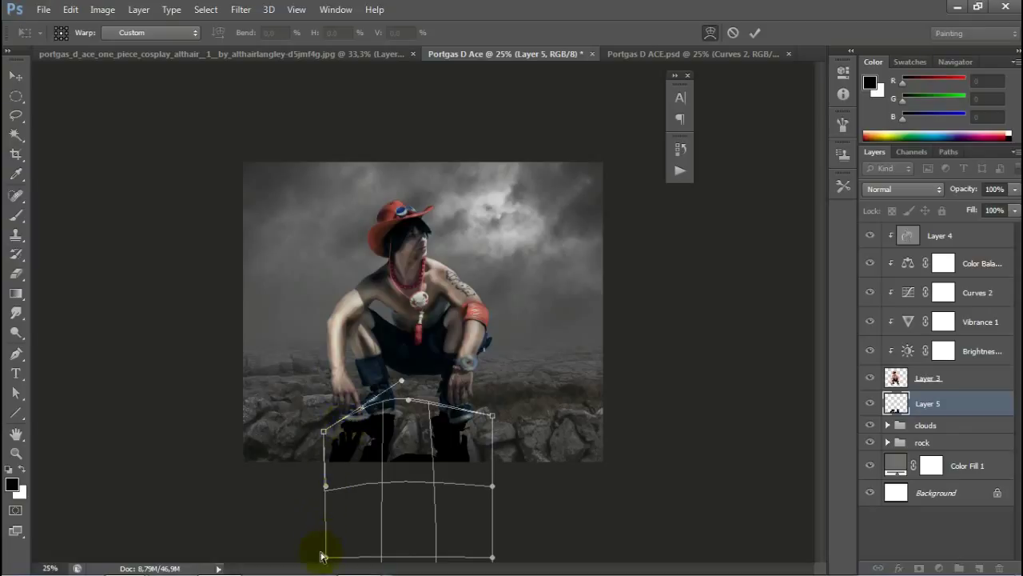
pyautogui.moveTo(327, 487)
pyautogui.mouseDown()
pyautogui.moveTo(279, 489)
pyautogui.moveTo(292, 493)
pyautogui.mouseUp()
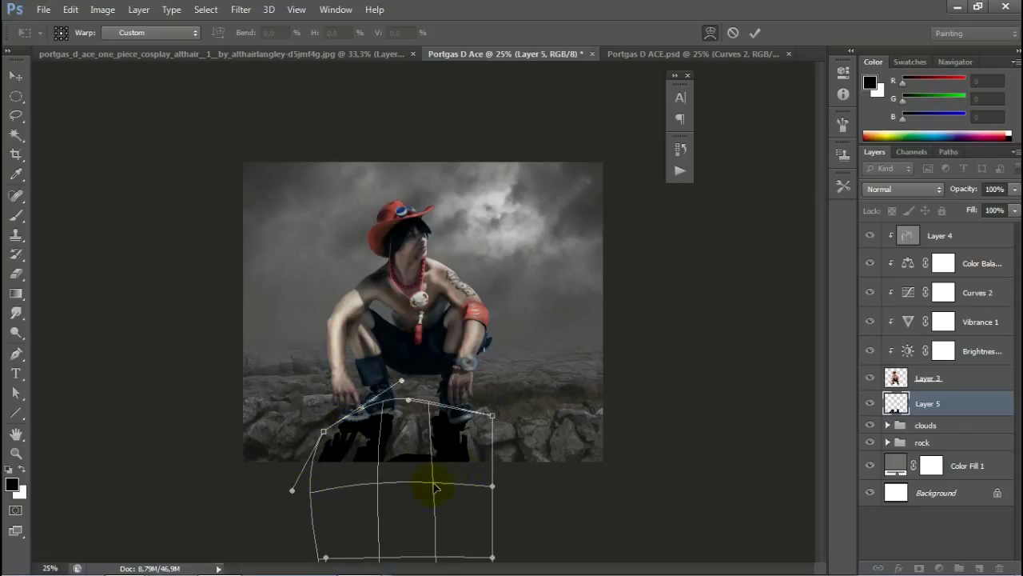
pyautogui.moveTo(434, 486)
pyautogui.mouseDown()
pyautogui.moveTo(411, 491)
pyautogui.moveTo(429, 478)
pyautogui.mouseUp()
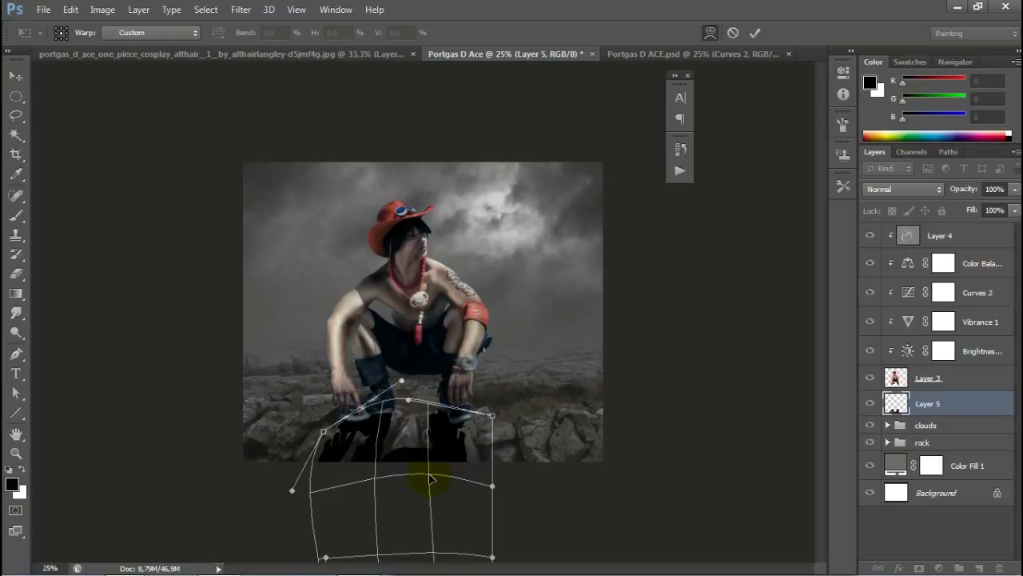
pyautogui.moveTo(407, 403); pyautogui.dragTo(428, 390)
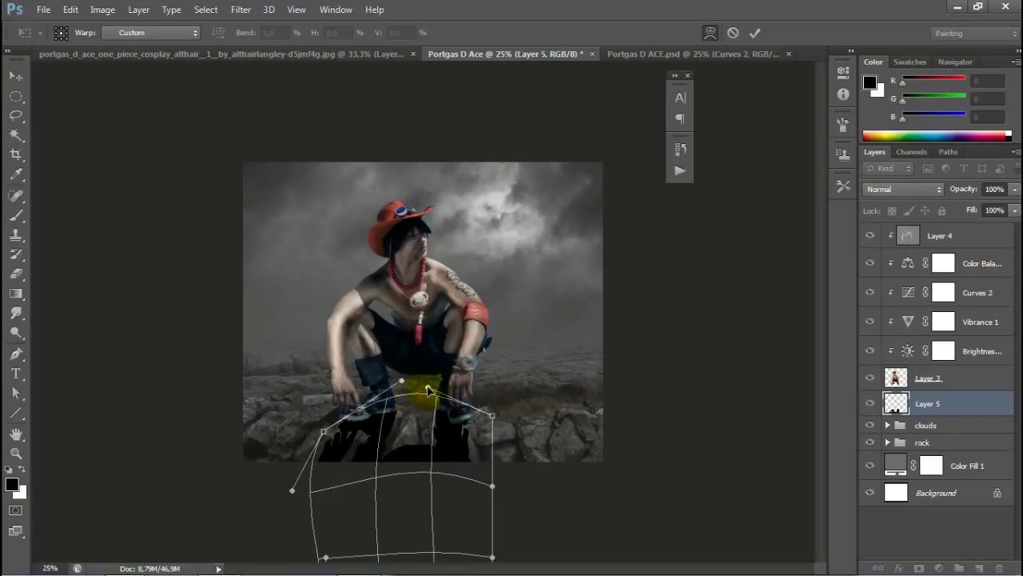
pyautogui.moveTo(494, 490); pyautogui.dragTo(475, 497)
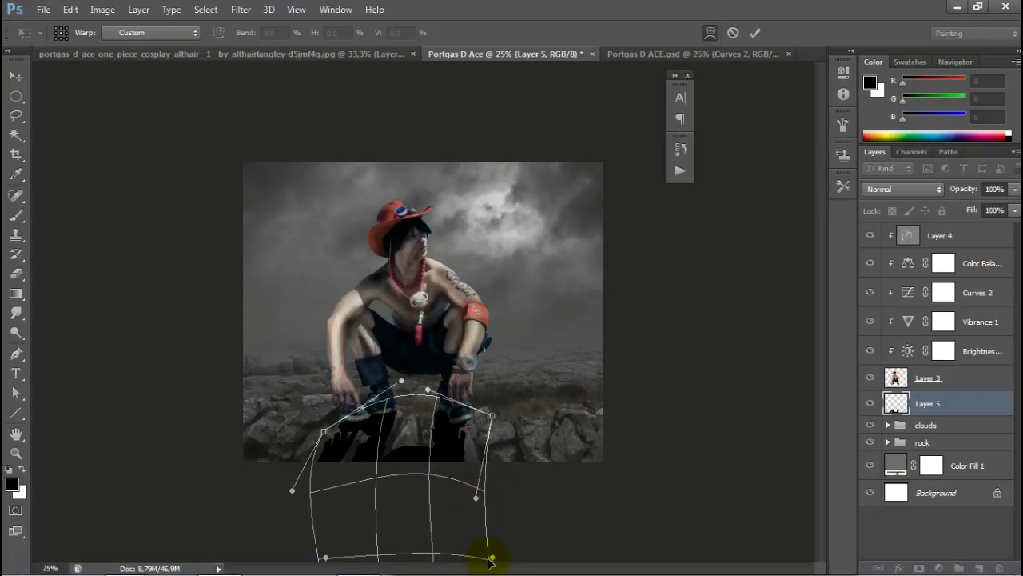
pyautogui.moveTo(491, 558); pyautogui.dragTo(472, 560)
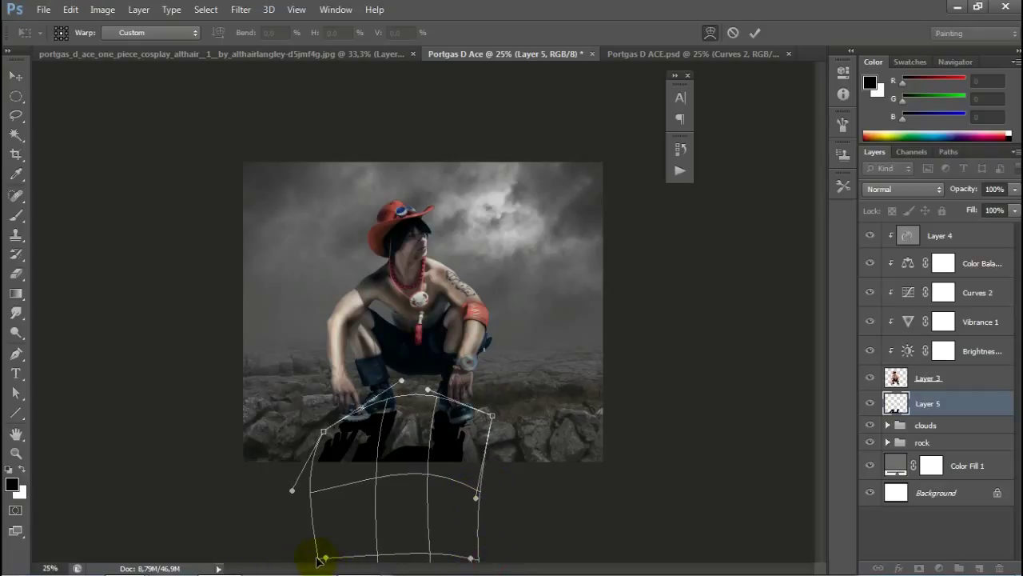
pyautogui.moveTo(318, 560); pyautogui.dragTo(278, 559)
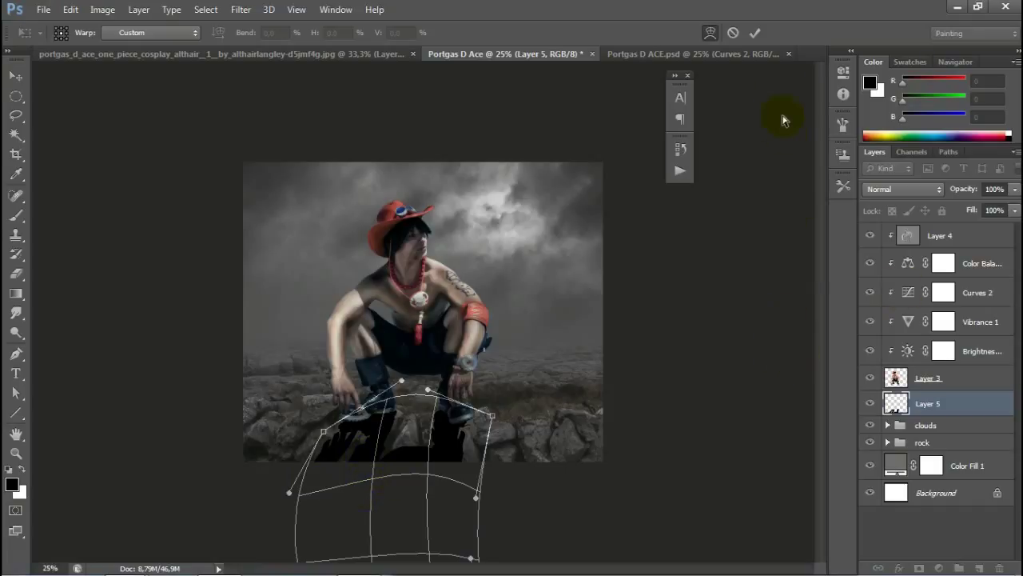
pyautogui.click(758, 34)
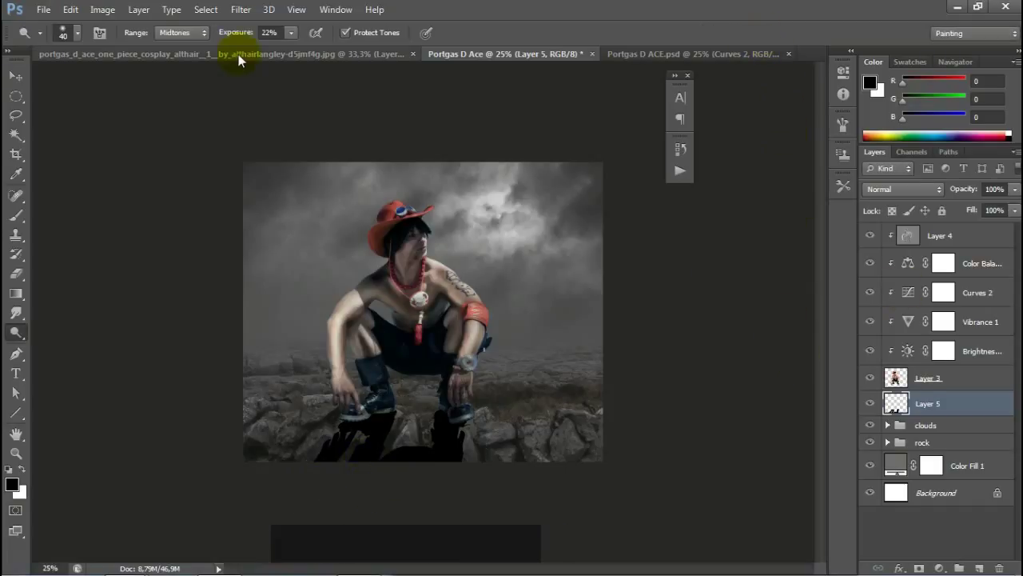
# Step: Apply a 25 px Gaussian Blur to the shadow and zoom in on the legs
pyautogui.click(241, 10)
pyautogui.moveTo(248, 161)
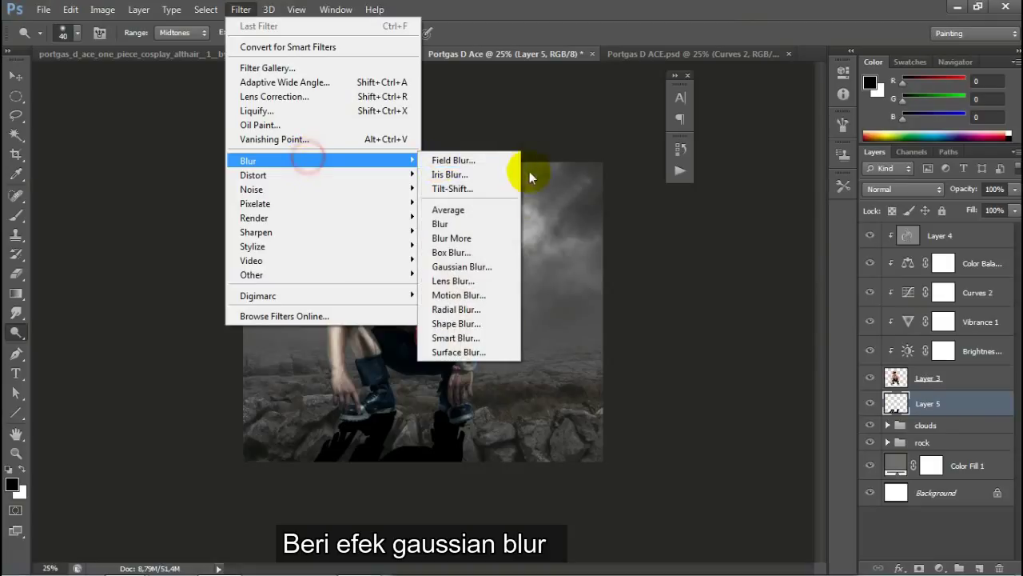
pyautogui.click(483, 269)
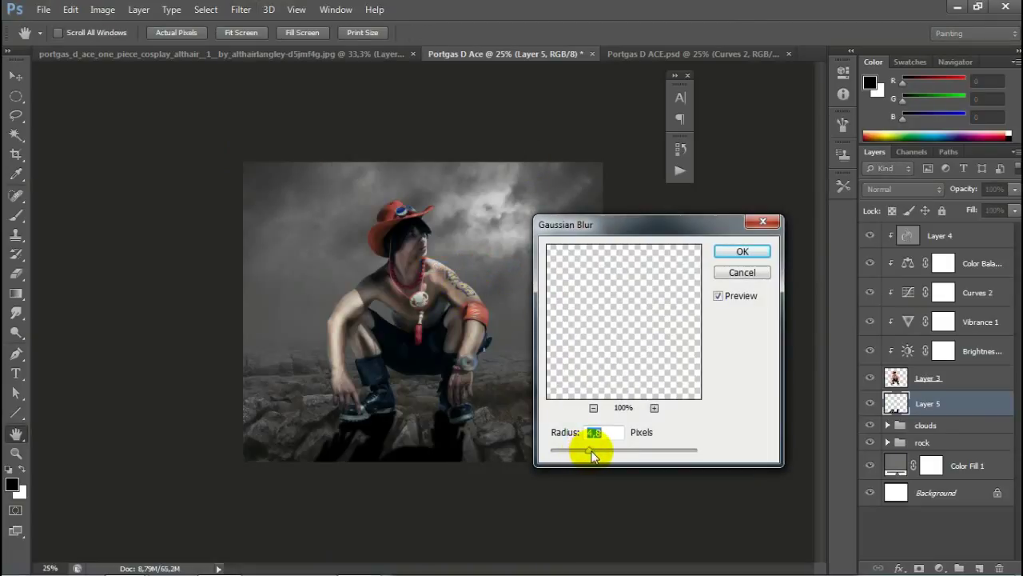
pyautogui.moveTo(584, 449); pyautogui.dragTo(602, 453)
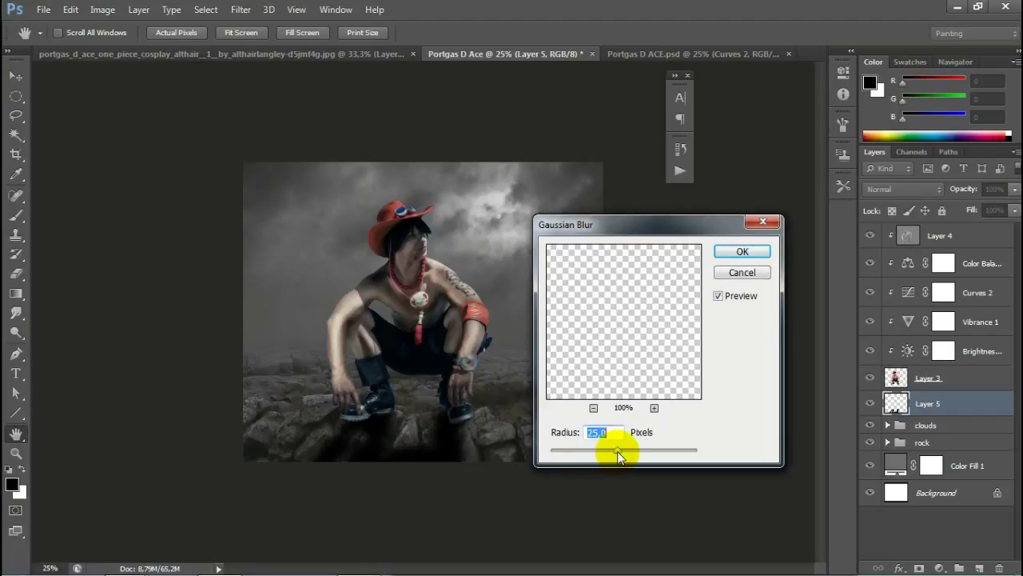
pyautogui.click(742, 253)
pyautogui.press('o')
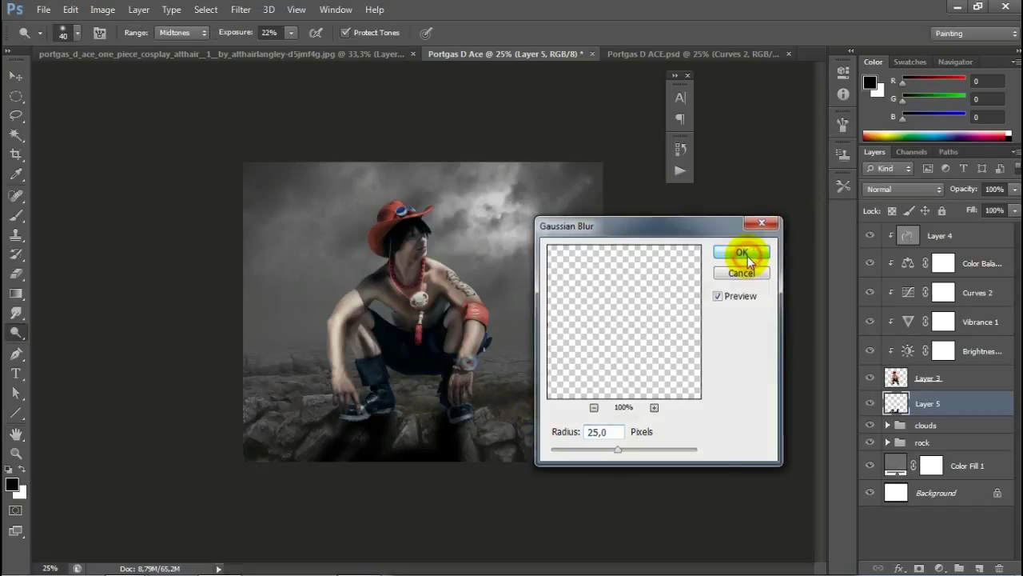
pyautogui.moveTo(383, 457); pyautogui.dragTo(382, 444)
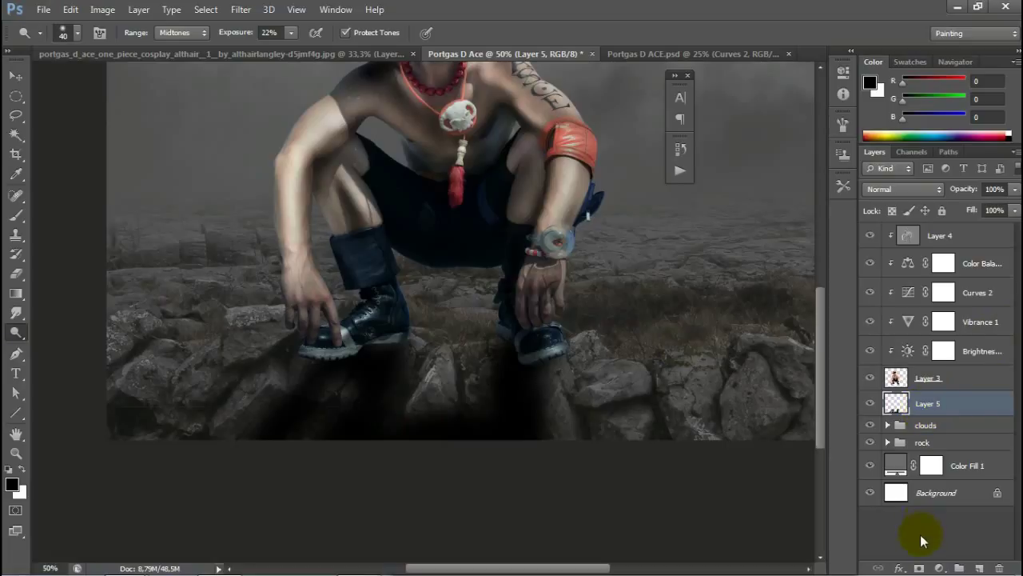
# Step: Set up the Eraser with a soft round tip, 250 px size and 13% opacity
pyautogui.click(20, 273)
pyautogui.click(76, 270)
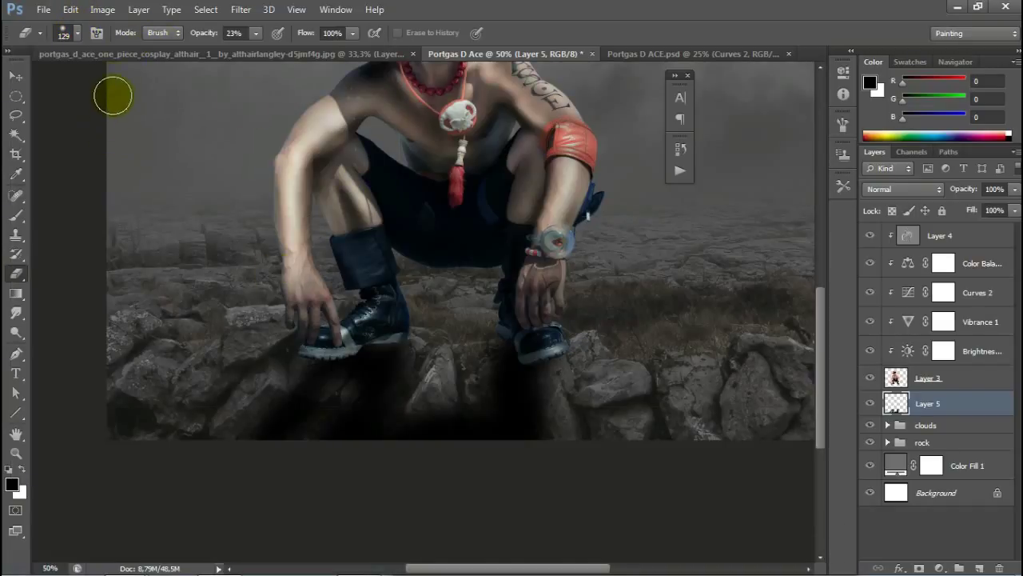
pyautogui.click(63, 35)
pyautogui.click(128, 149)
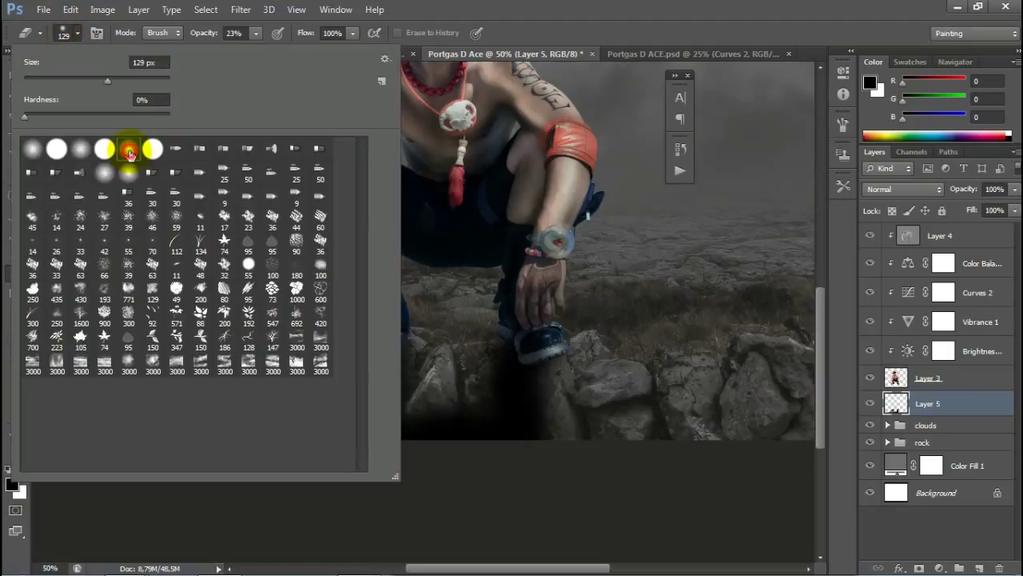
pyautogui.press('Return')
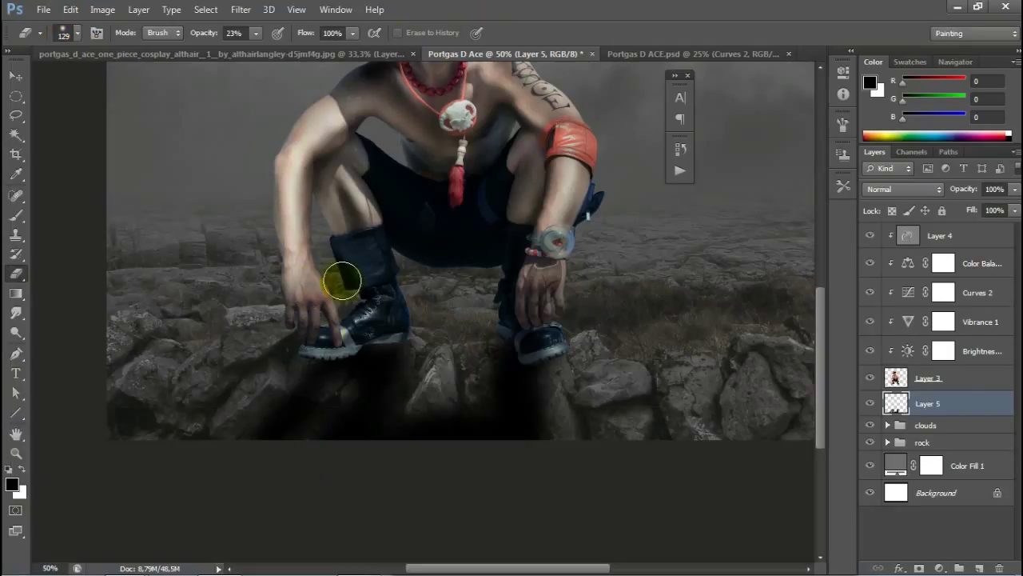
pyautogui.press(']')
pyautogui.press(']')
pyautogui.press(']')
pyautogui.press(']')
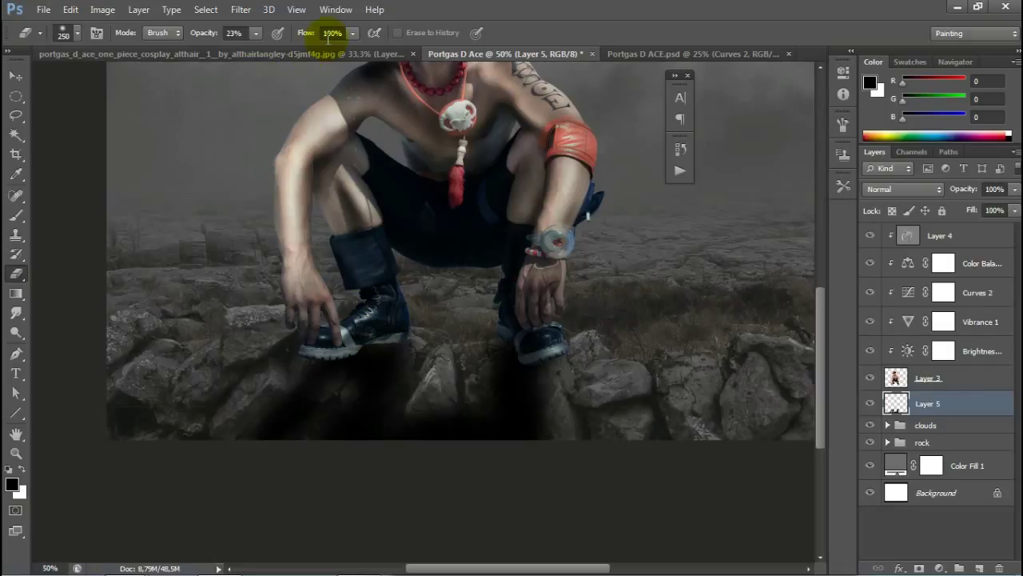
pyautogui.moveTo(201, 32); pyautogui.dragTo(185, 33)
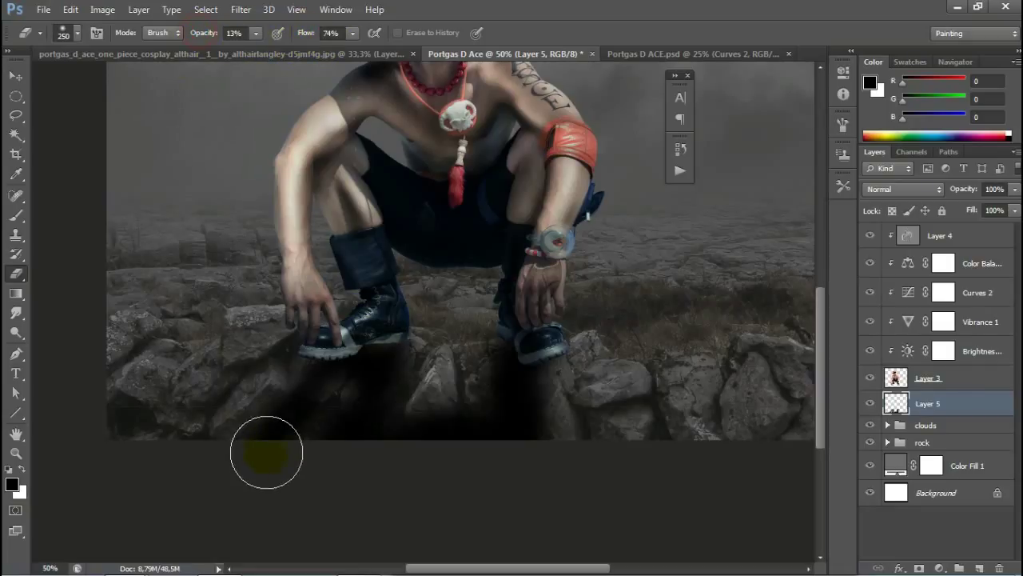
# Step: Lightly erase the shadow's lower edges below both boots and across the rocks
pyautogui.moveTo(263, 450)
pyautogui.mouseDown()
pyautogui.moveTo(389, 349)
pyautogui.moveTo(414, 346)
pyautogui.mouseUp()
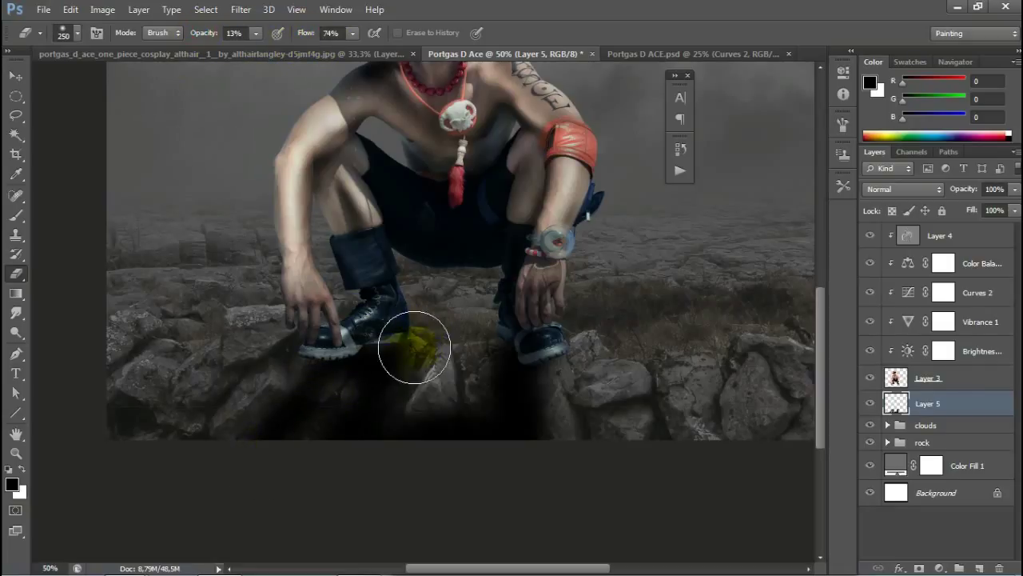
pyautogui.click(290, 435)
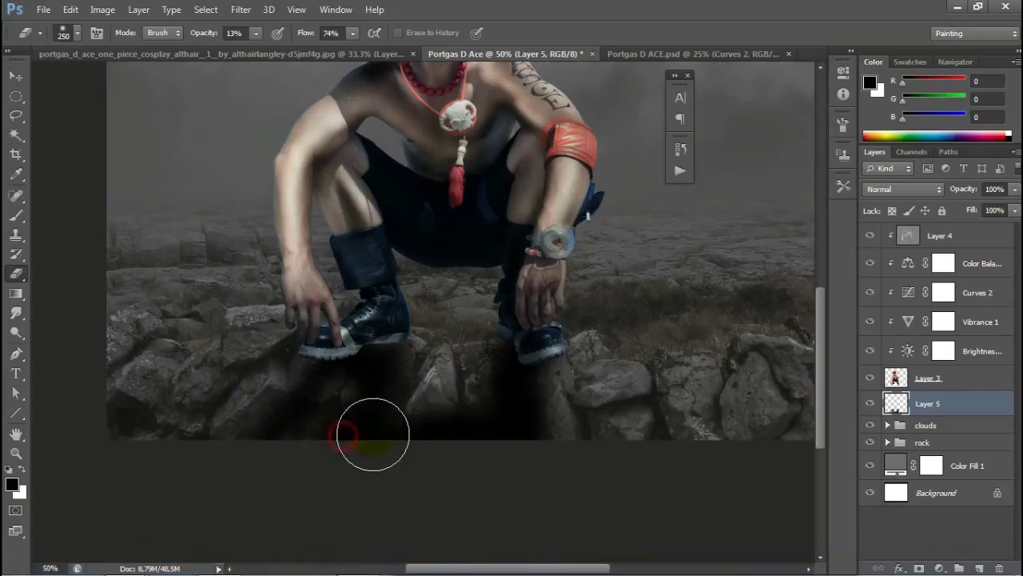
pyautogui.click(374, 445)
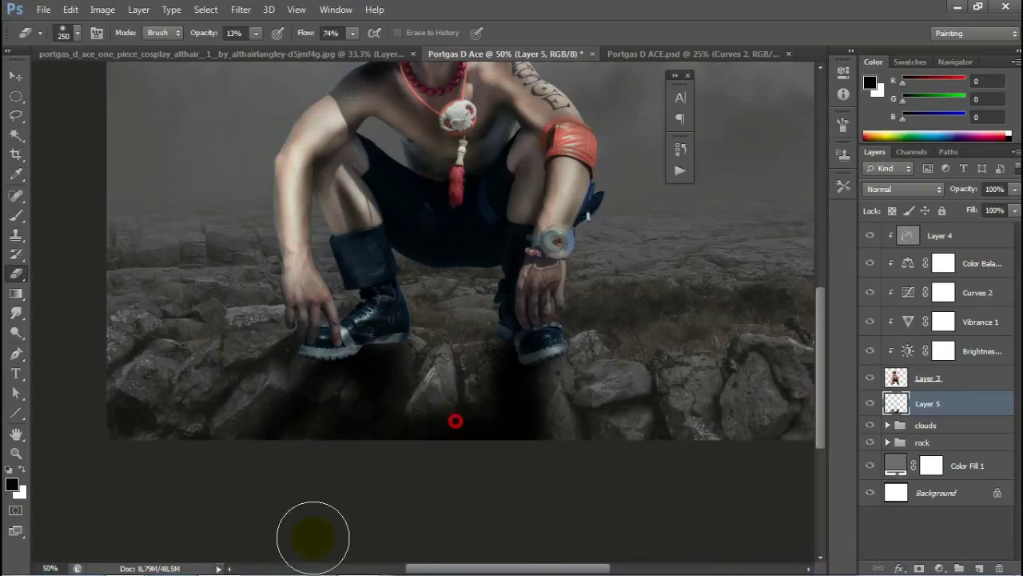
pyautogui.click(491, 429)
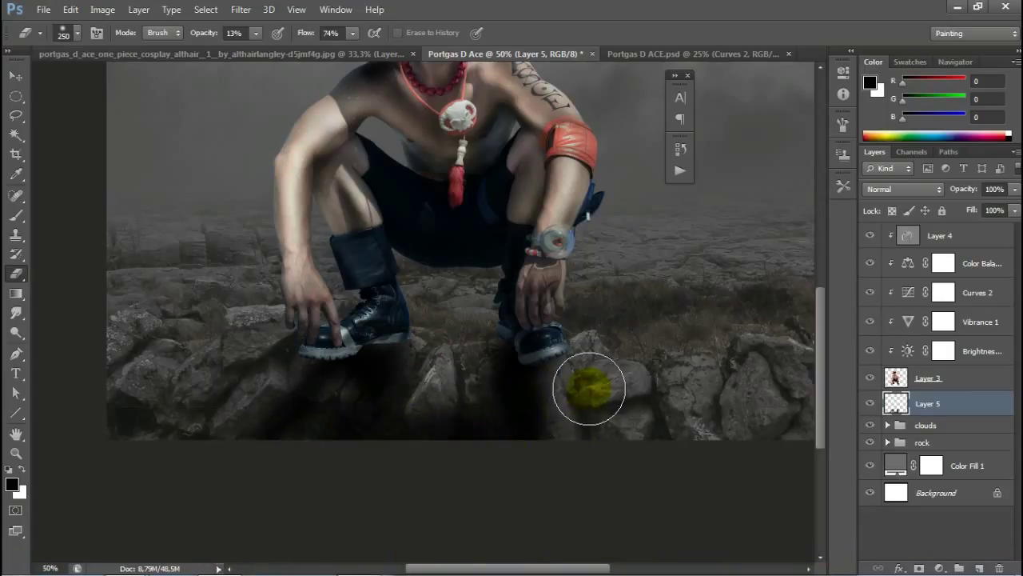
pyautogui.moveTo(561, 374); pyautogui.dragTo(475, 404)
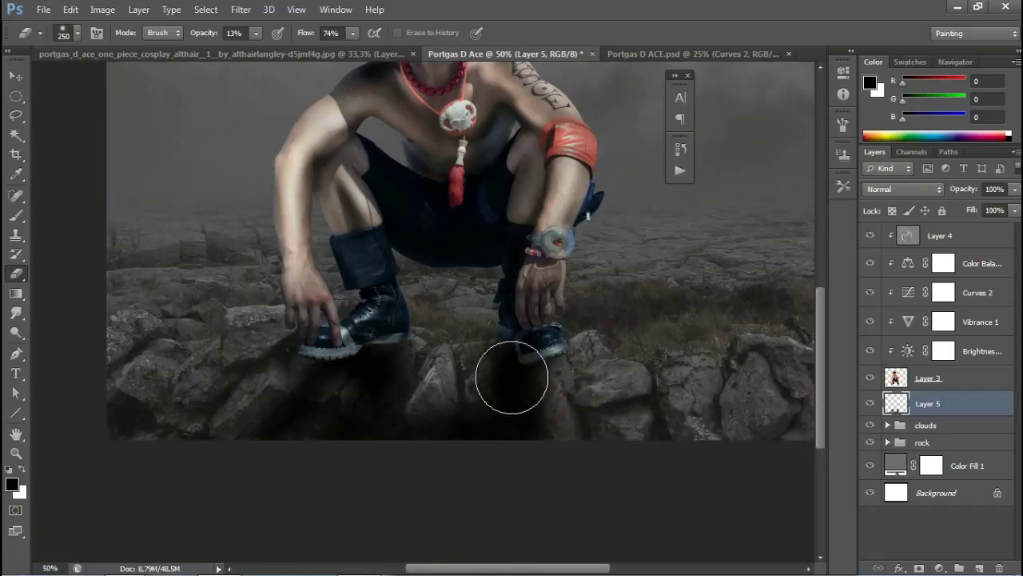
pyautogui.click(642, 390)
pyautogui.moveTo(358, 313); pyautogui.dragTo(135, 491)
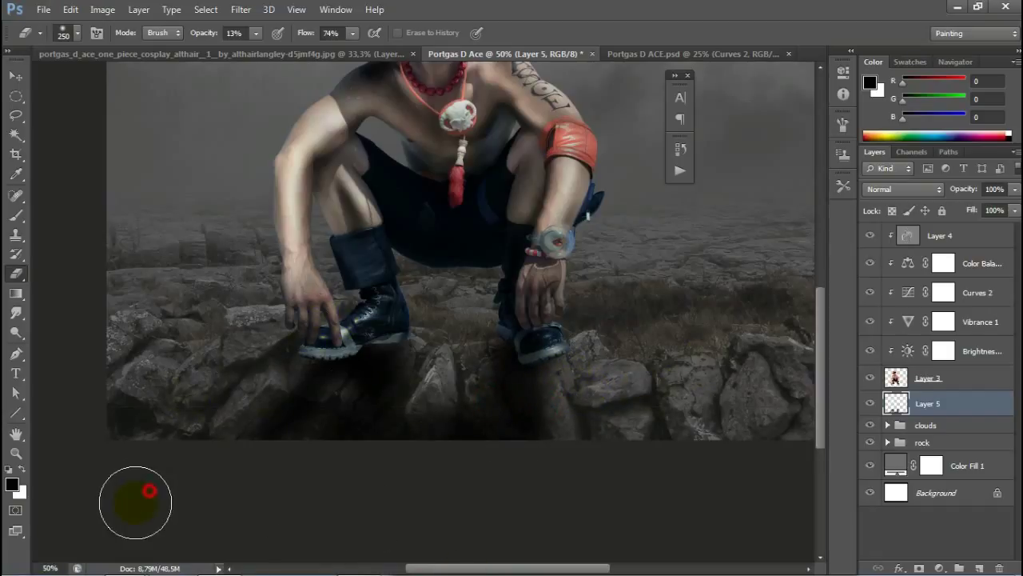
pyautogui.moveTo(281, 370)
pyautogui.mouseDown()
pyautogui.moveTo(346, 399)
pyautogui.moveTo(441, 331)
pyautogui.mouseUp()
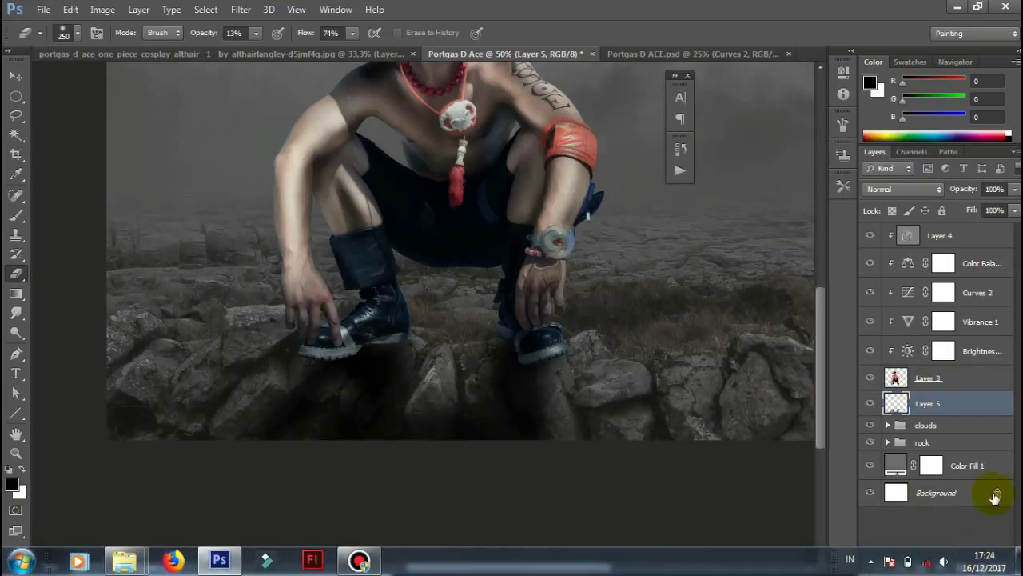
# Step: On a new Layer 6, paint black shadow under the left and right boots with a small brush
pyautogui.click(979, 566)
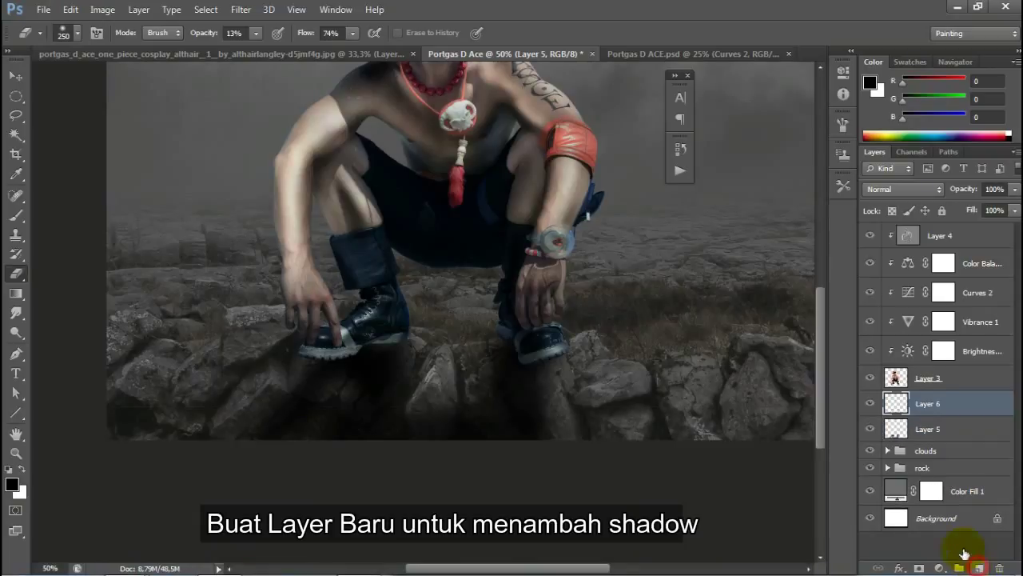
pyautogui.keyDown('ctrl'); pyautogui.click(394, 344); pyautogui.keyUp('ctrl')
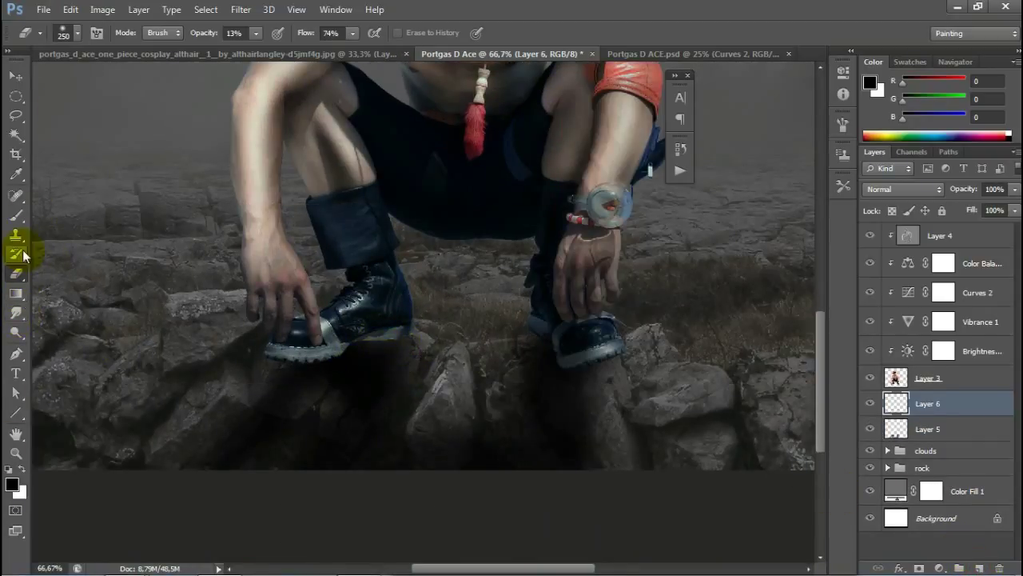
pyautogui.click(16, 216)
pyautogui.moveTo(102, 148); pyautogui.dragTo(436, 240)
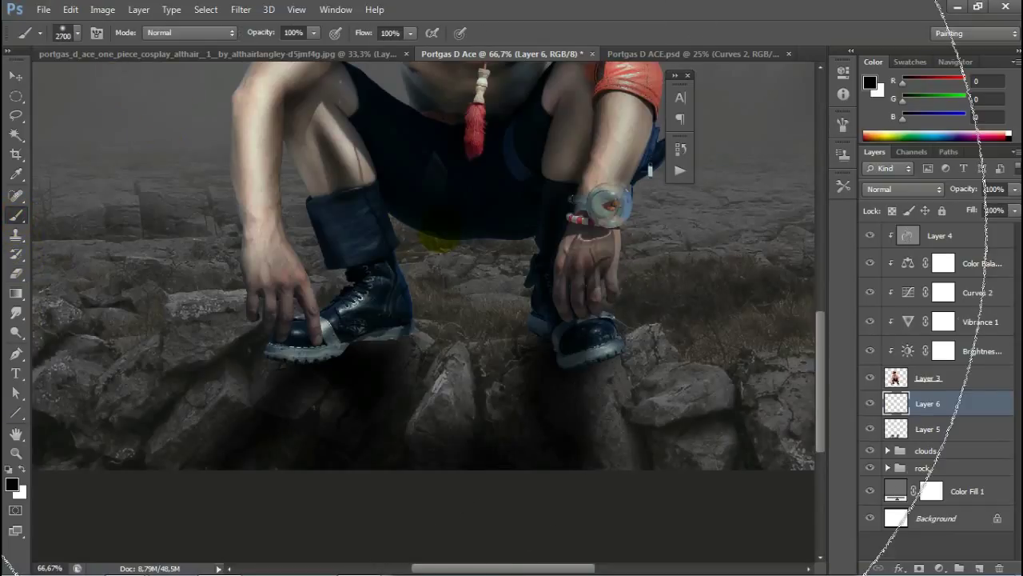
pyautogui.press('[')
pyautogui.press('[')
pyautogui.press('[')
pyautogui.press('[')
pyautogui.press('[')
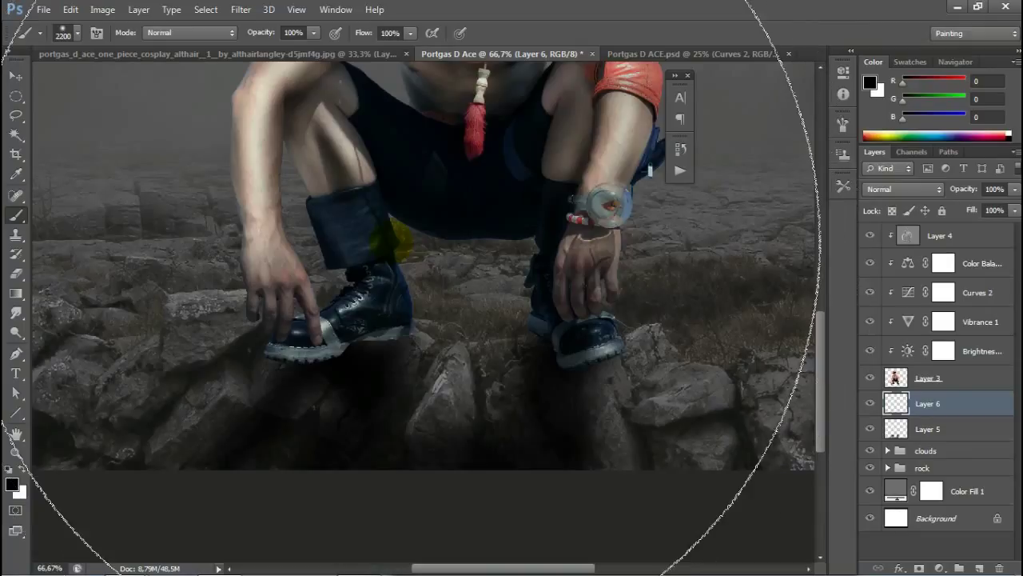
pyautogui.press('[')
pyautogui.press('[')
pyautogui.press('[')
pyautogui.press('[')
pyautogui.press('[')
pyautogui.press('[')
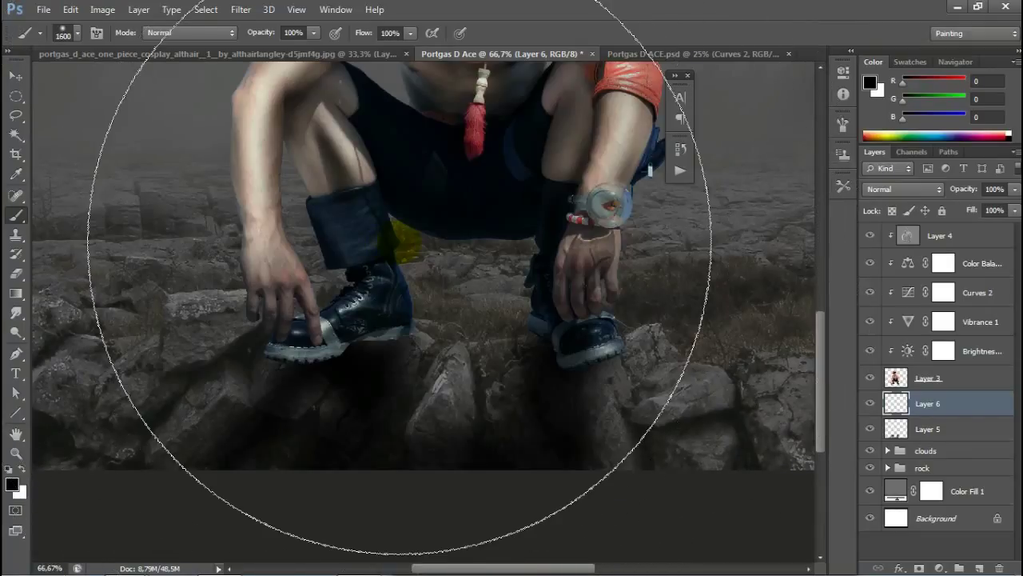
pyautogui.press('[')
pyautogui.press('[')
pyautogui.press('[')
pyautogui.press('[')
pyautogui.press('[')
pyautogui.press('[')
pyautogui.press('[')
pyautogui.press('[')
pyautogui.press('[')
pyautogui.press('[')
pyautogui.press('[')
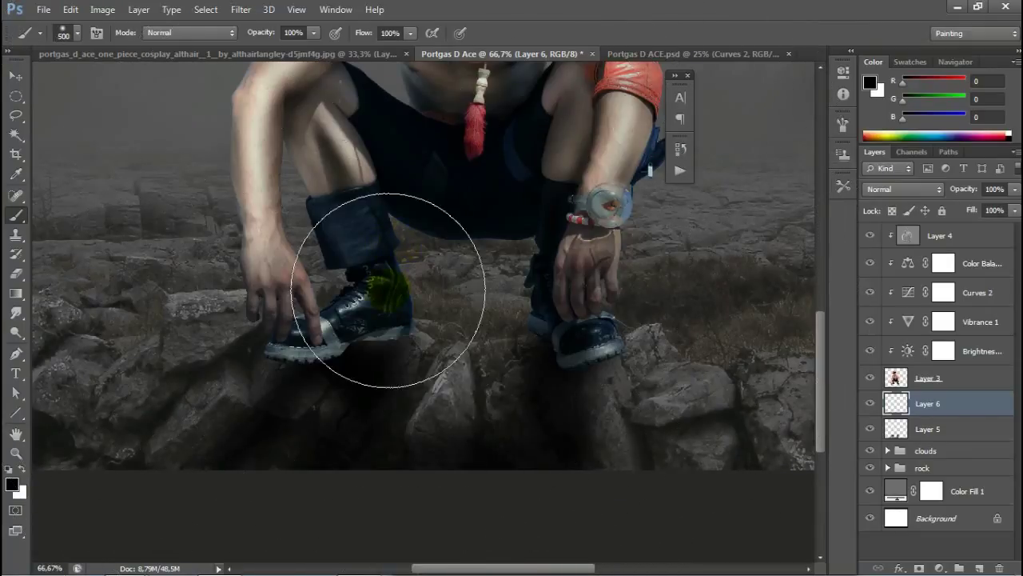
pyautogui.press('[')
pyautogui.press('[')
pyautogui.press('[')
pyautogui.click(364, 350)
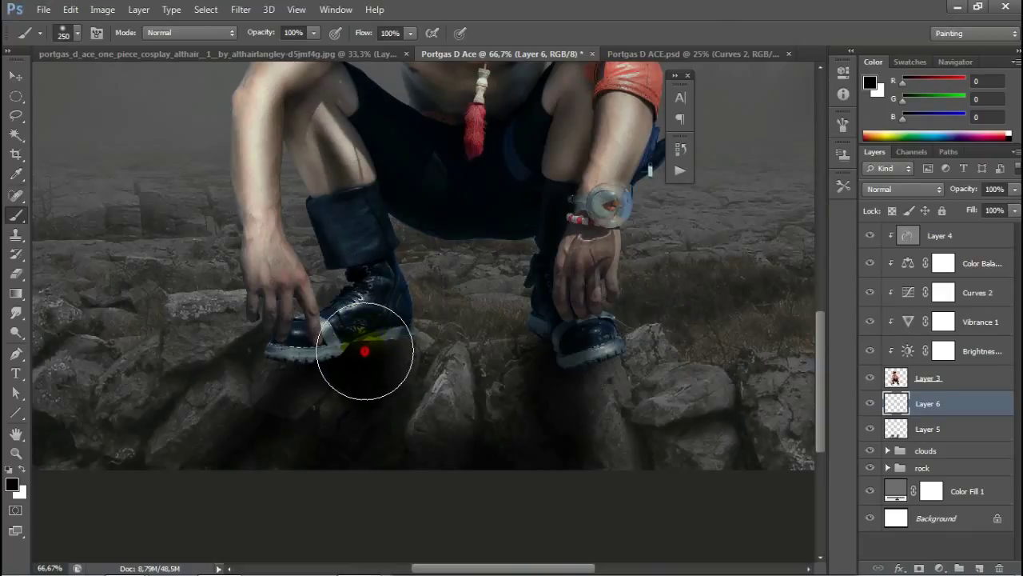
pyautogui.moveTo(336, 379); pyautogui.dragTo(291, 392)
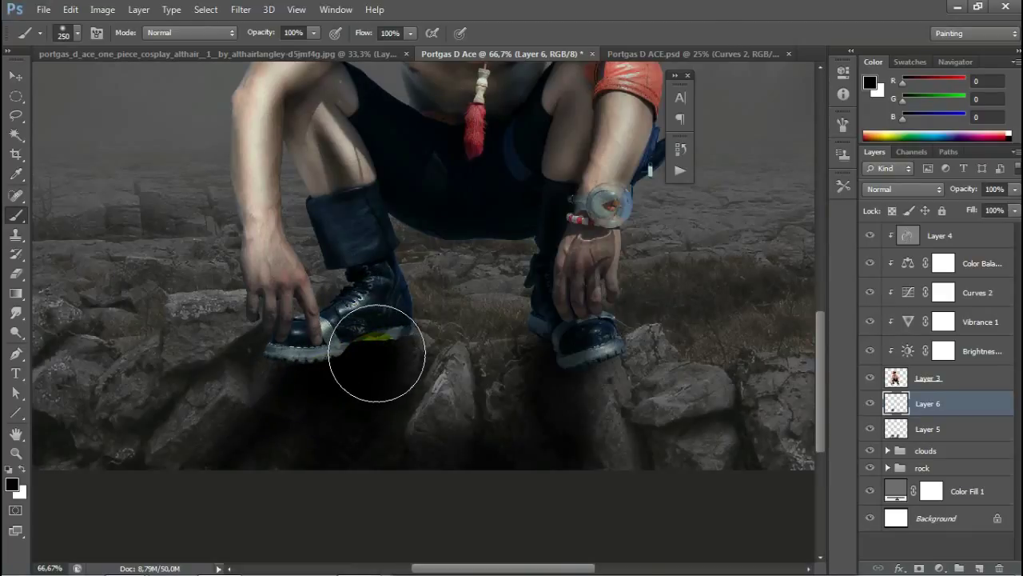
pyautogui.moveTo(541, 350); pyautogui.dragTo(542, 371)
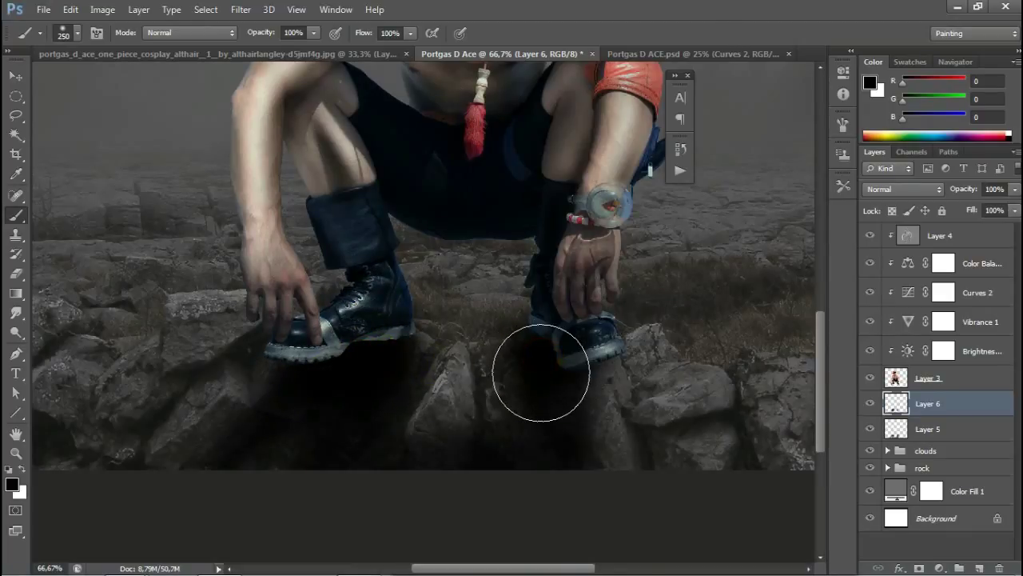
pyautogui.press('[')
pyautogui.press('[')
pyautogui.press('[')
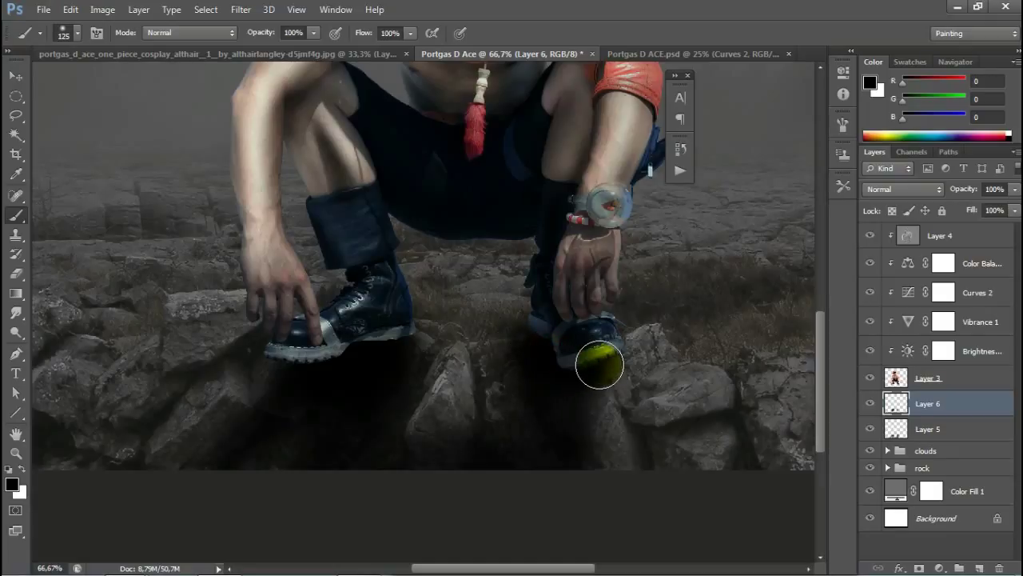
pyautogui.moveTo(607, 365)
pyautogui.mouseDown()
pyautogui.moveTo(568, 418)
pyautogui.moveTo(557, 336)
pyautogui.mouseUp()
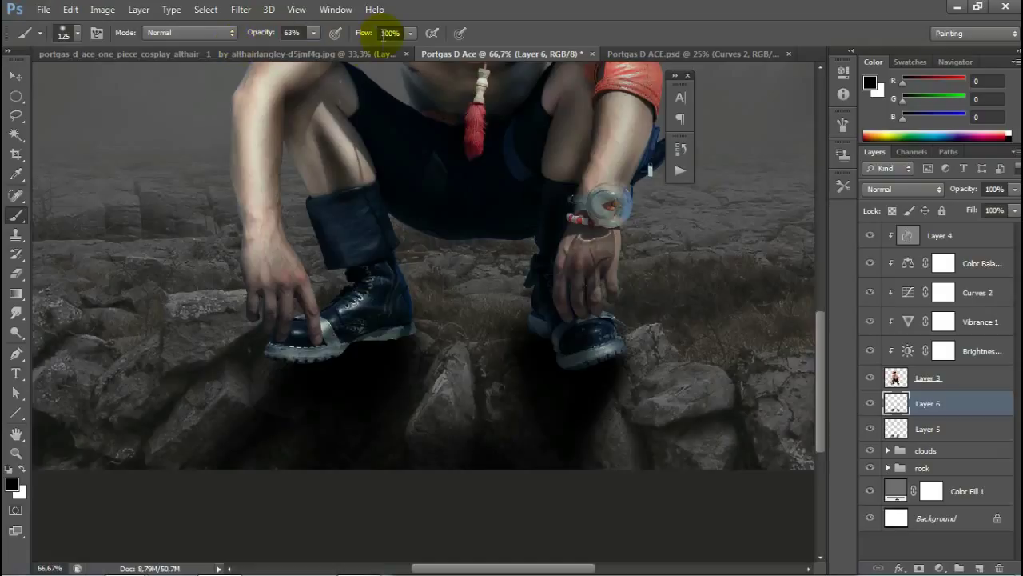
# Step: Lower brush opacity and flow, then deepen the shadow between and around both boots
pyautogui.moveTo(342, 44); pyautogui.dragTo(323, 41)
pyautogui.moveTo(264, 33); pyautogui.dragTo(240, 34)
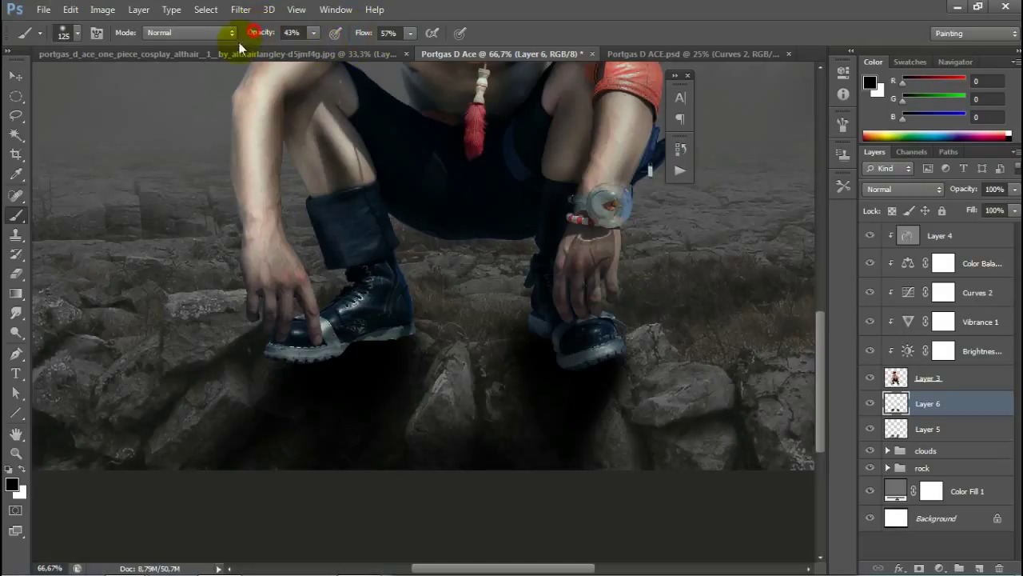
pyautogui.click(304, 352)
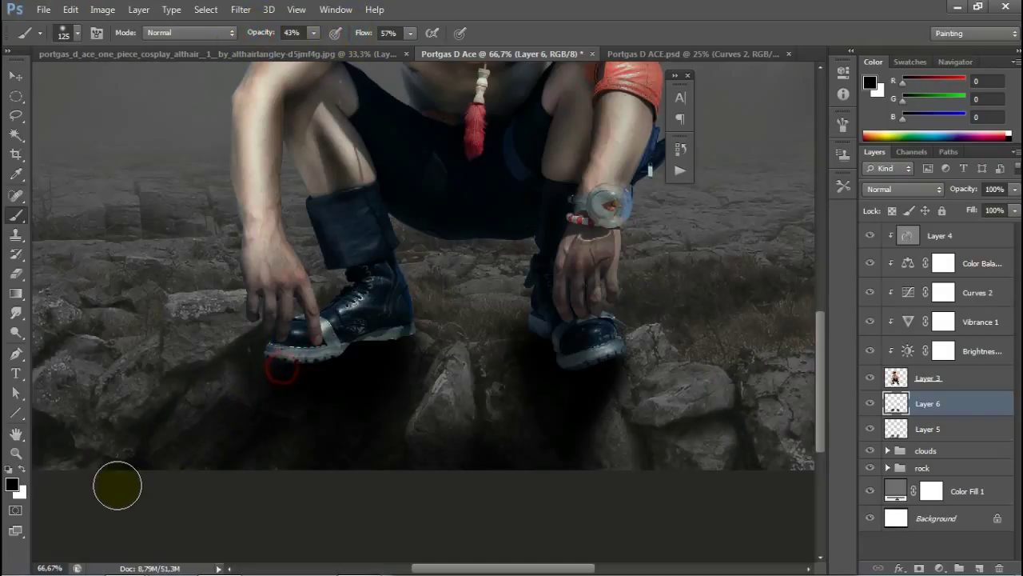
pyautogui.moveTo(301, 425); pyautogui.dragTo(326, 334)
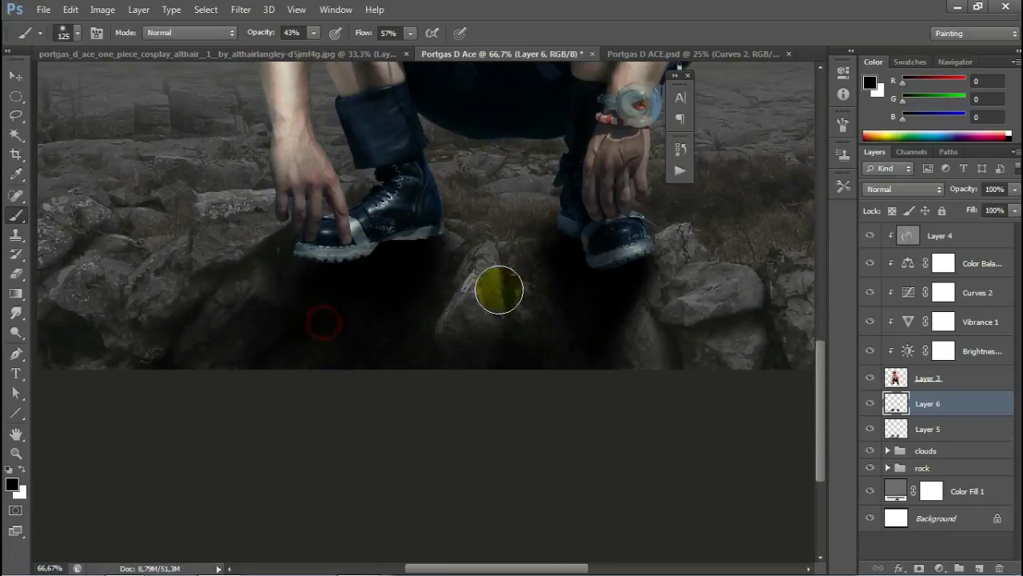
pyautogui.moveTo(334, 298); pyautogui.dragTo(464, 265)
pyautogui.moveTo(547, 248); pyautogui.dragTo(527, 345)
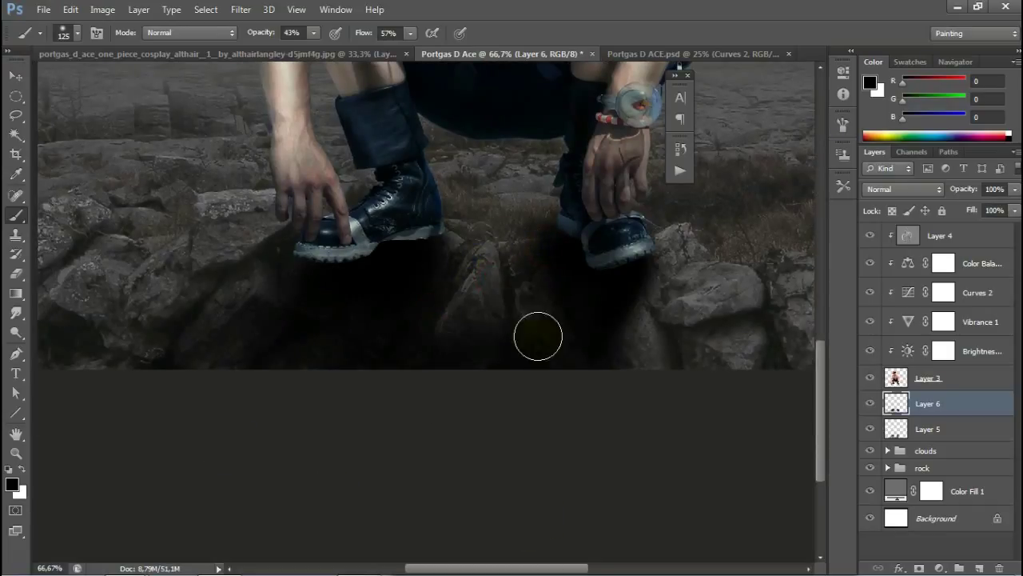
pyautogui.moveTo(564, 221); pyautogui.dragTo(260, 272)
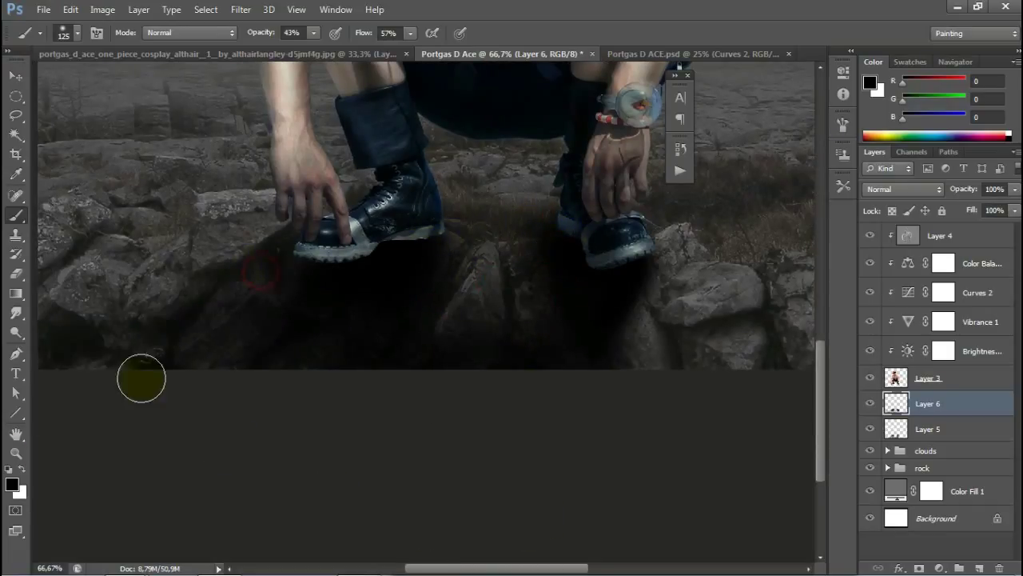
pyautogui.moveTo(521, 330); pyautogui.dragTo(560, 330)
pyautogui.moveTo(658, 297); pyautogui.dragTo(657, 344)
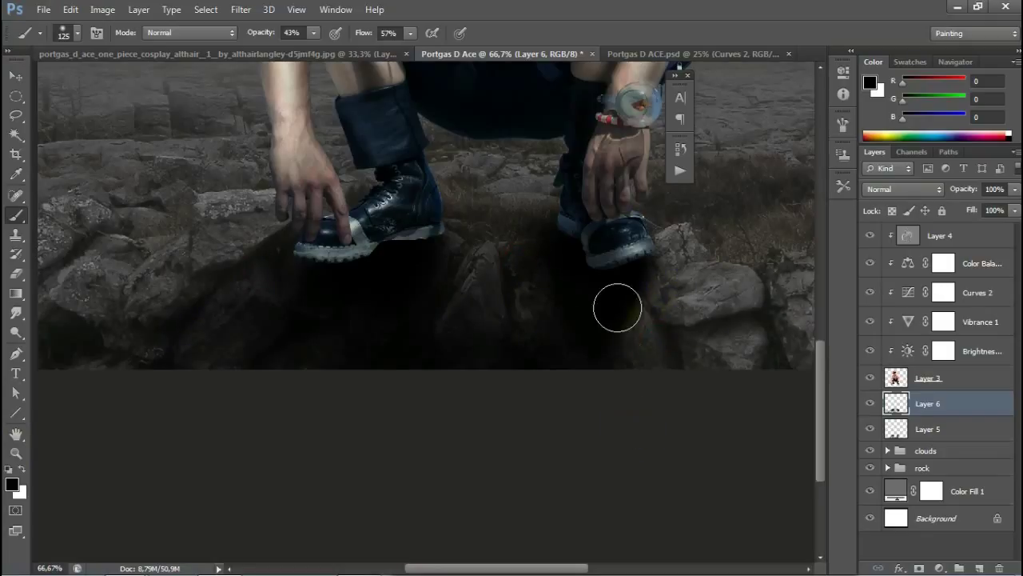
pyautogui.moveTo(432, 246); pyautogui.dragTo(325, 256)
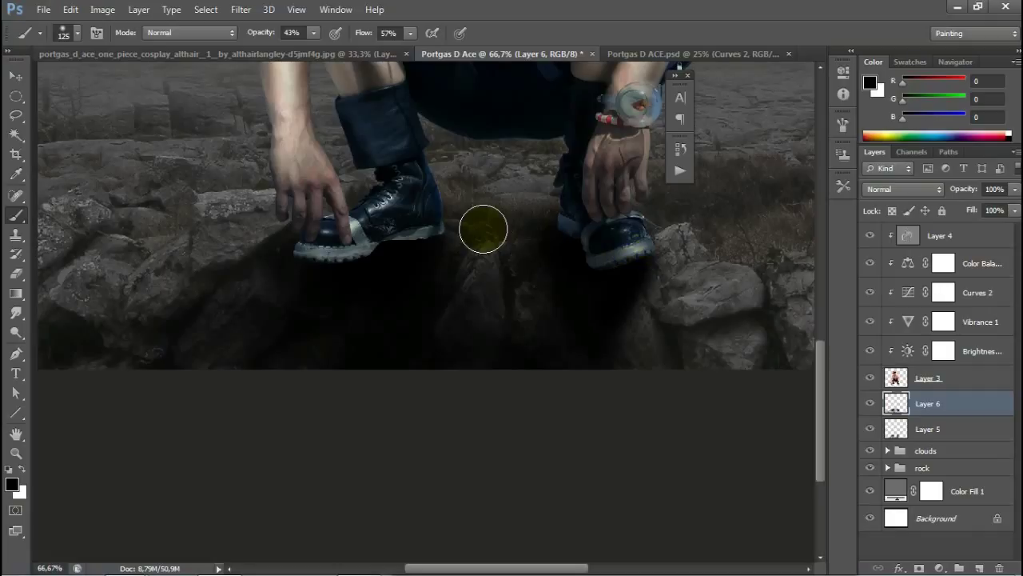
# Step: Reduce Layer 5's opacity and fade the Layer 6 shadow to 76%
pyautogui.click(928, 429)
pyautogui.click(1015, 188)
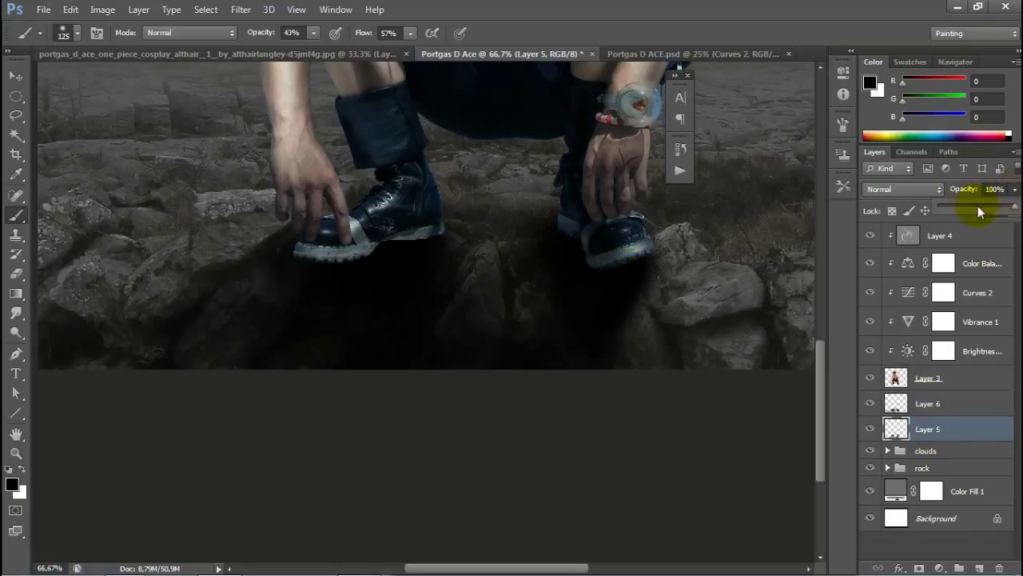
pyautogui.moveTo(1009, 206); pyautogui.dragTo(997, 210)
pyautogui.click(927, 404)
pyautogui.click(1014, 189)
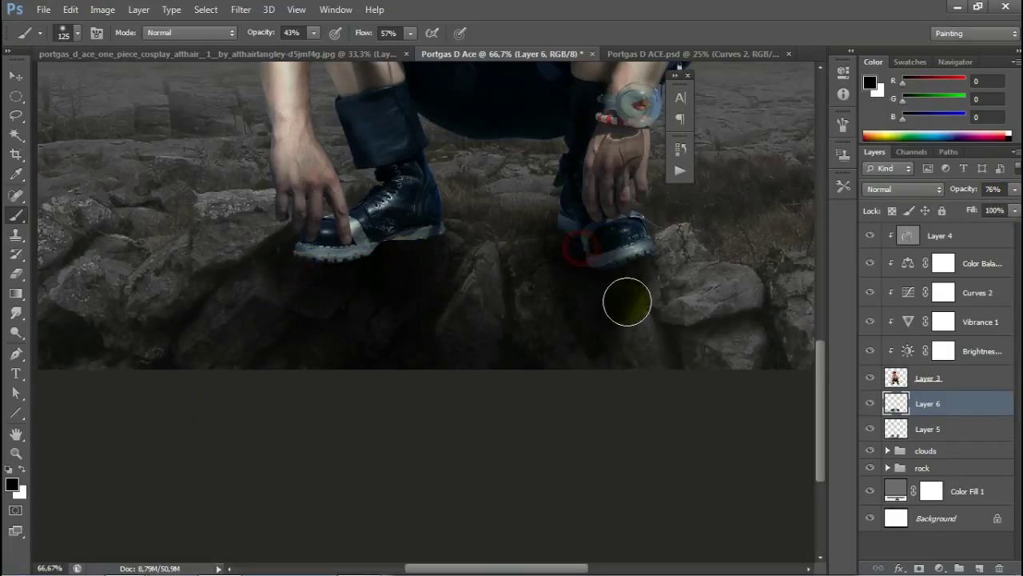
# Step: Move the model and its adjustment layers down so the boots rest on the rocks
pyautogui.click(16, 75)
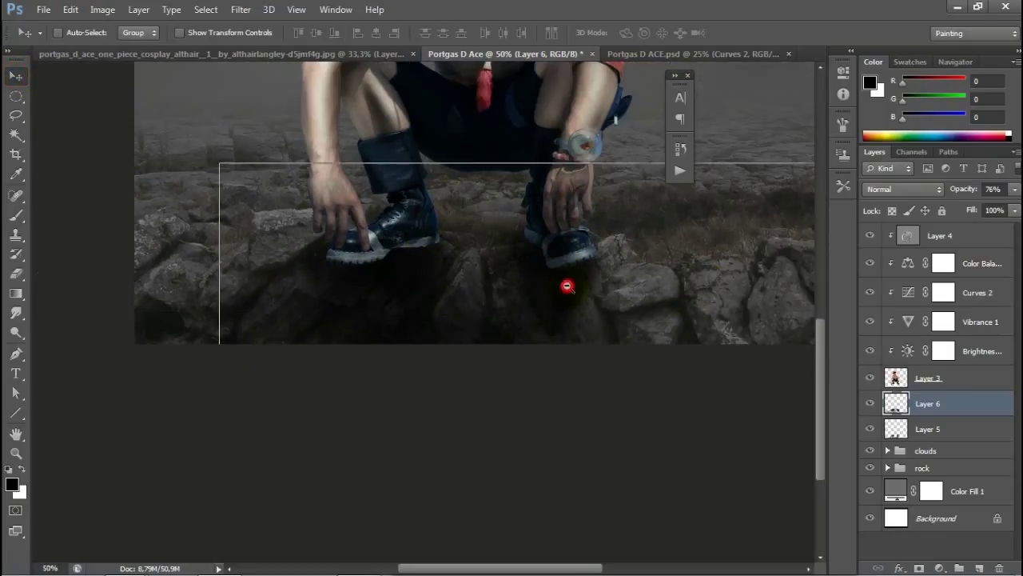
pyautogui.hotkey('ctrl', '-')
pyautogui.hotkey('ctrl', '-')
pyautogui.click(927, 377)
pyautogui.keyDown('shift'); pyautogui.click(923, 235); pyautogui.keyUp('shift')
pyautogui.hotkey('ctrl', '+')
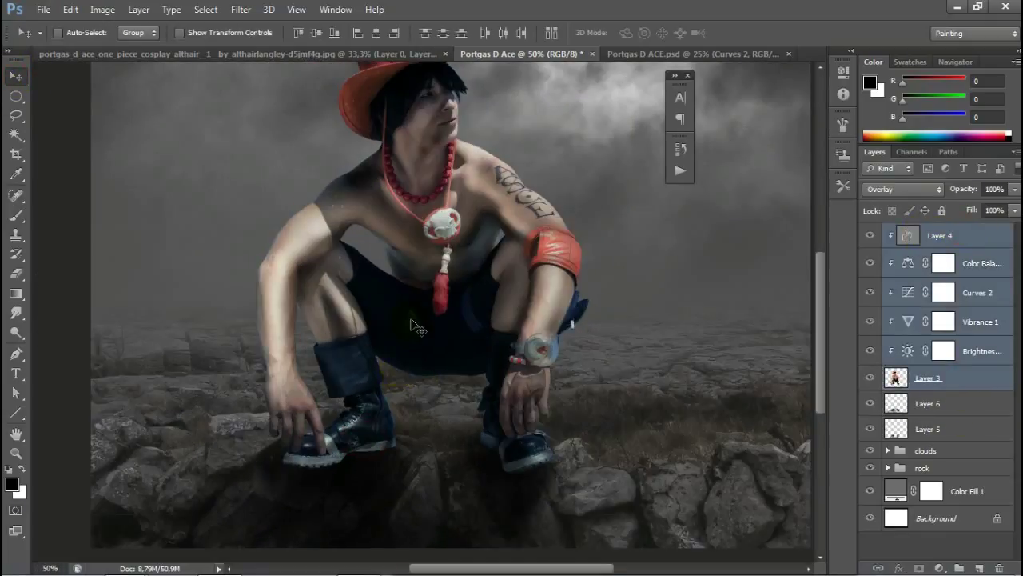
pyautogui.moveTo(415, 308); pyautogui.dragTo(408, 314)
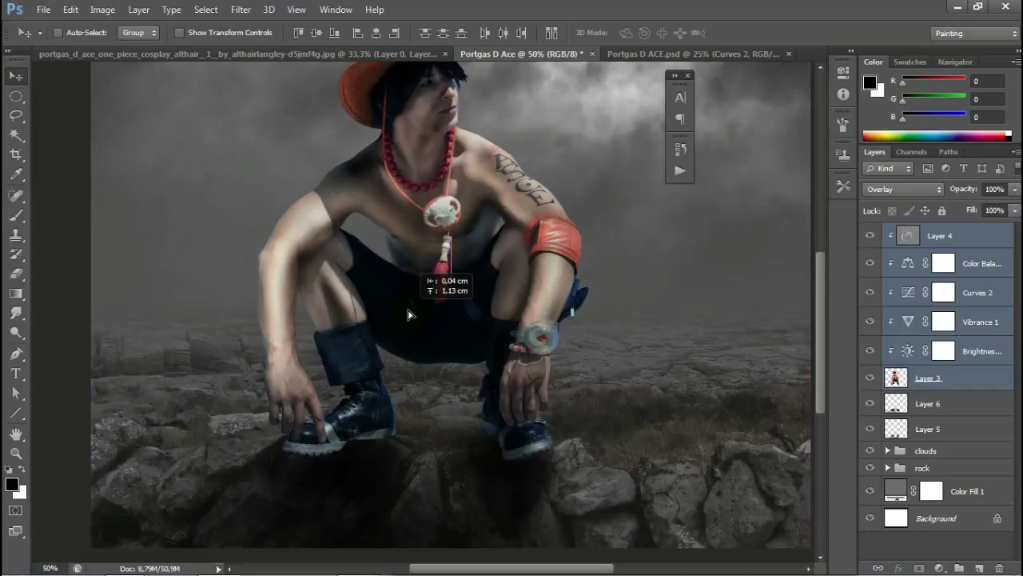
pyautogui.click(920, 385)
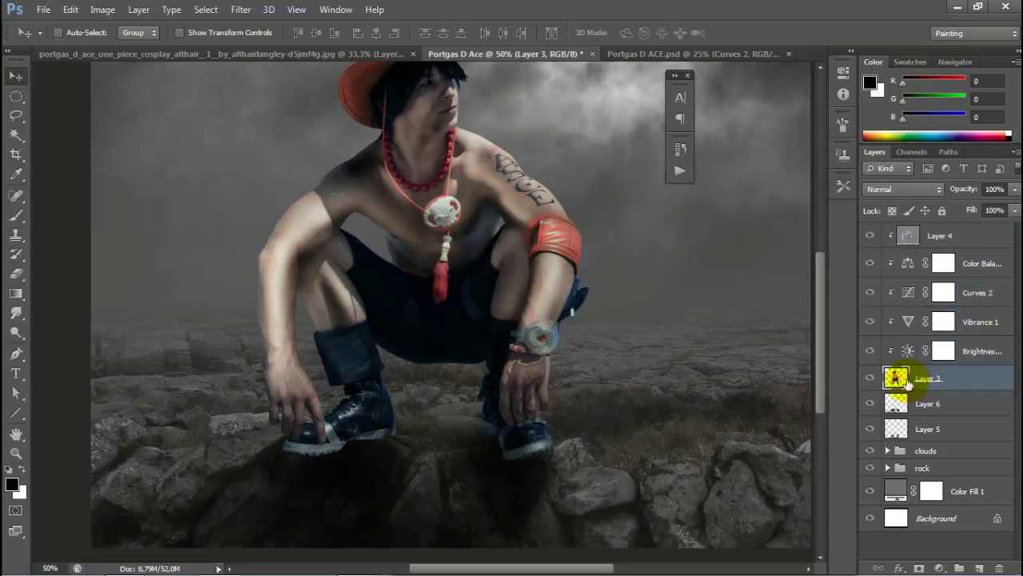
pyautogui.hotkey('ctrl', '+')
pyautogui.scroll(-3, 484, 451)
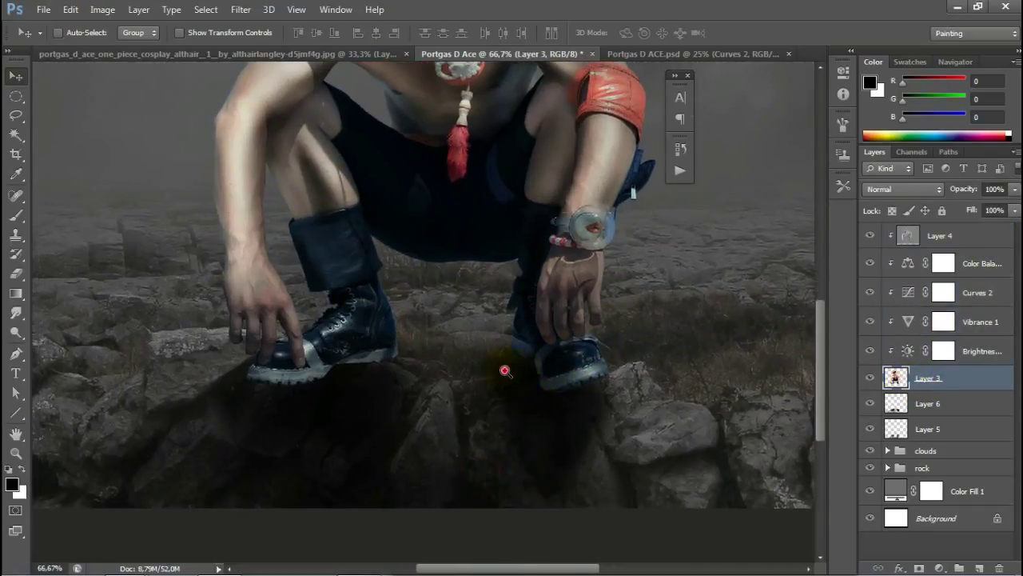
pyautogui.click(506, 370)
# Step: Add a layer mask to Layer 3 and pick a soft round brush
pyautogui.click(919, 567)
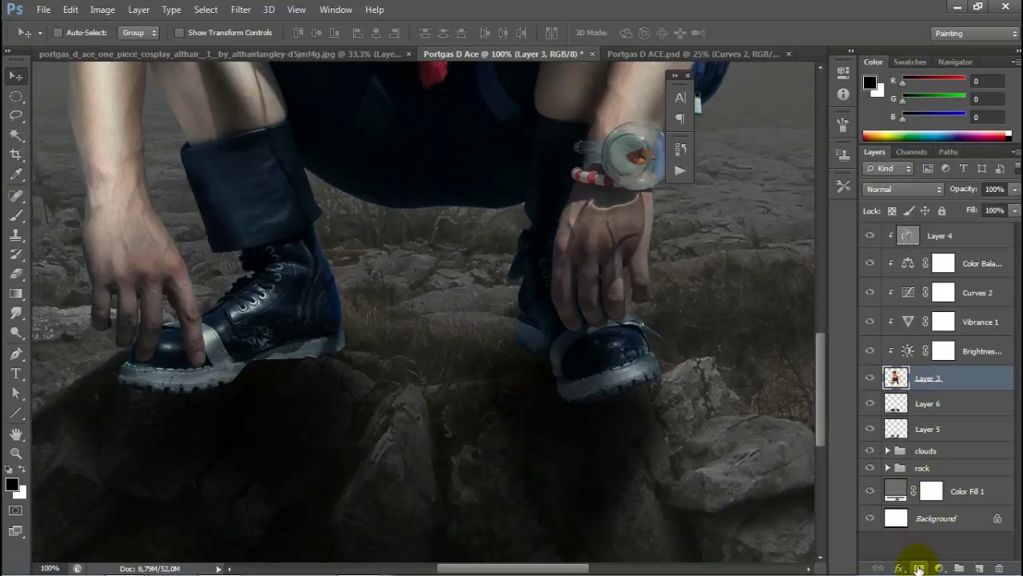
pyautogui.click(936, 382)
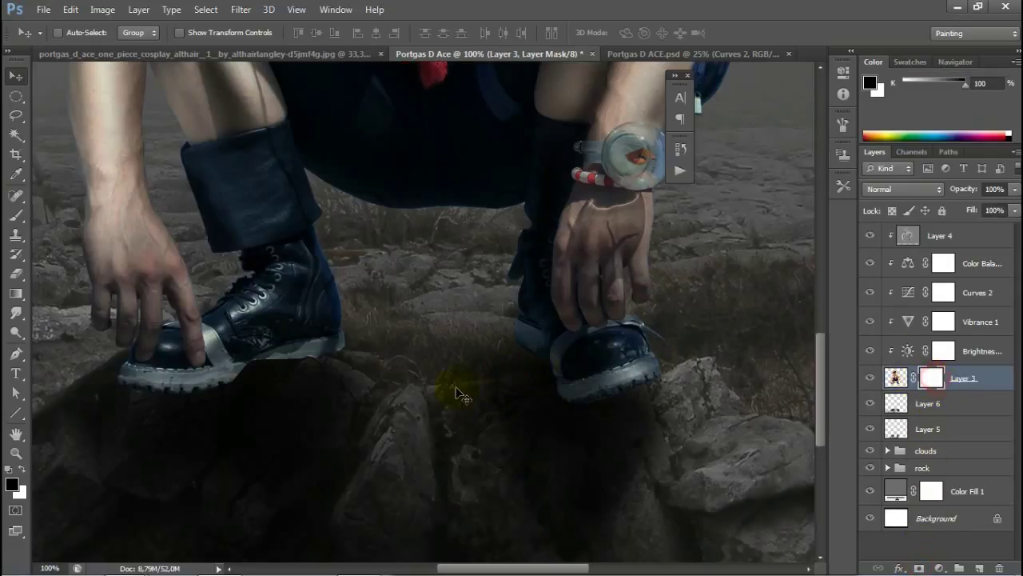
pyautogui.press('b')
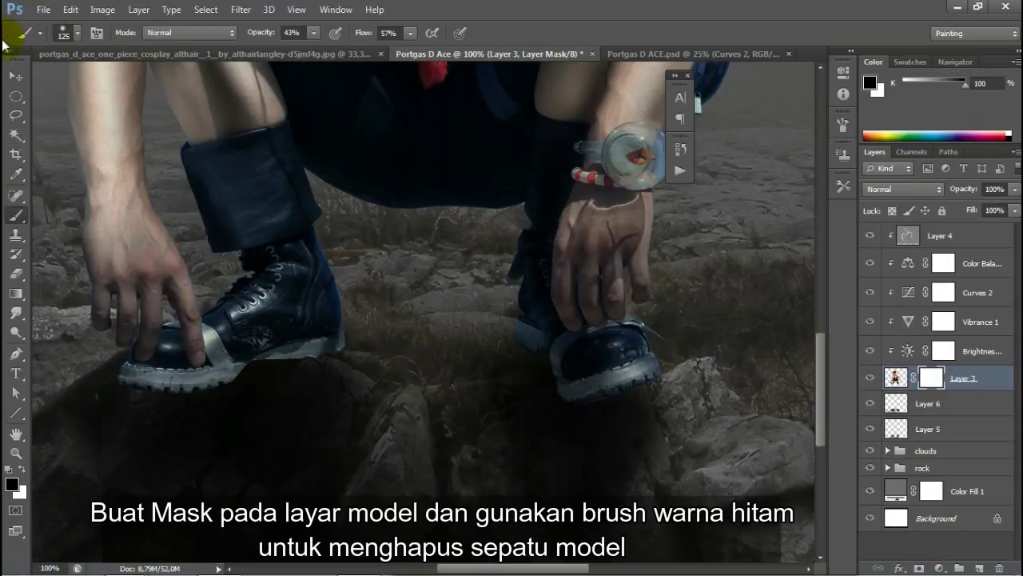
pyautogui.click(12, 216)
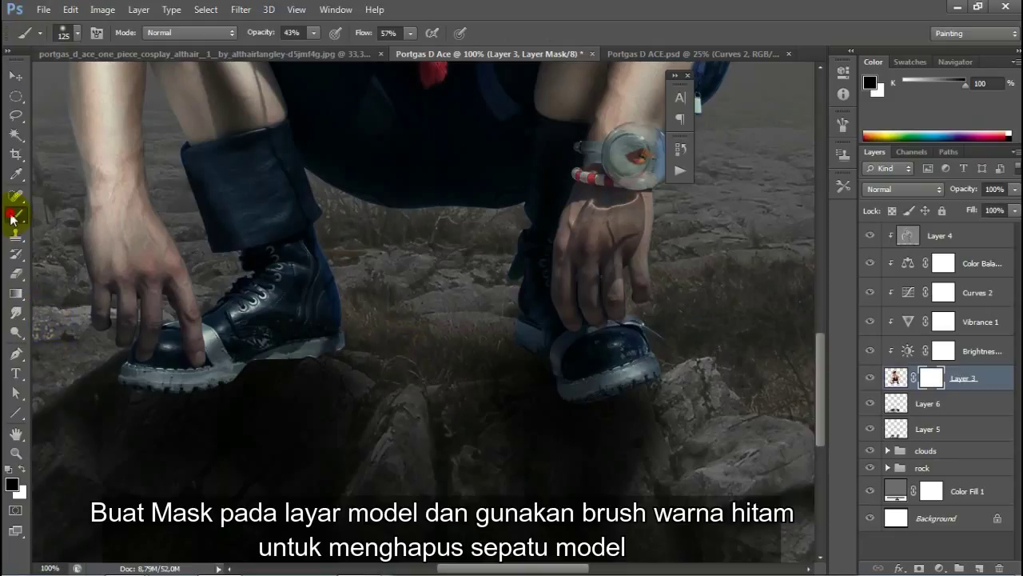
pyautogui.click(81, 36)
pyautogui.click(128, 148)
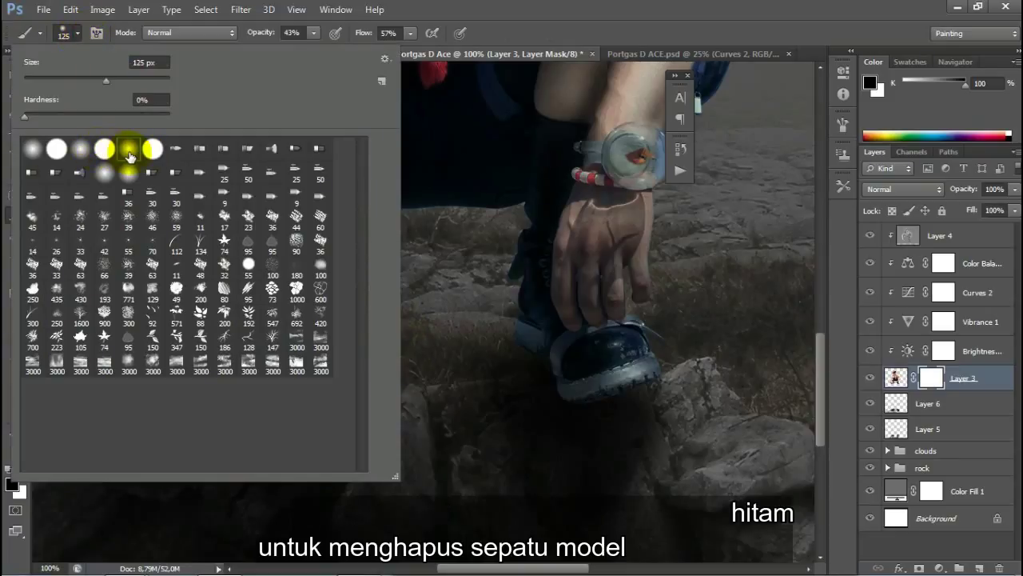
pyautogui.click(525, 7)
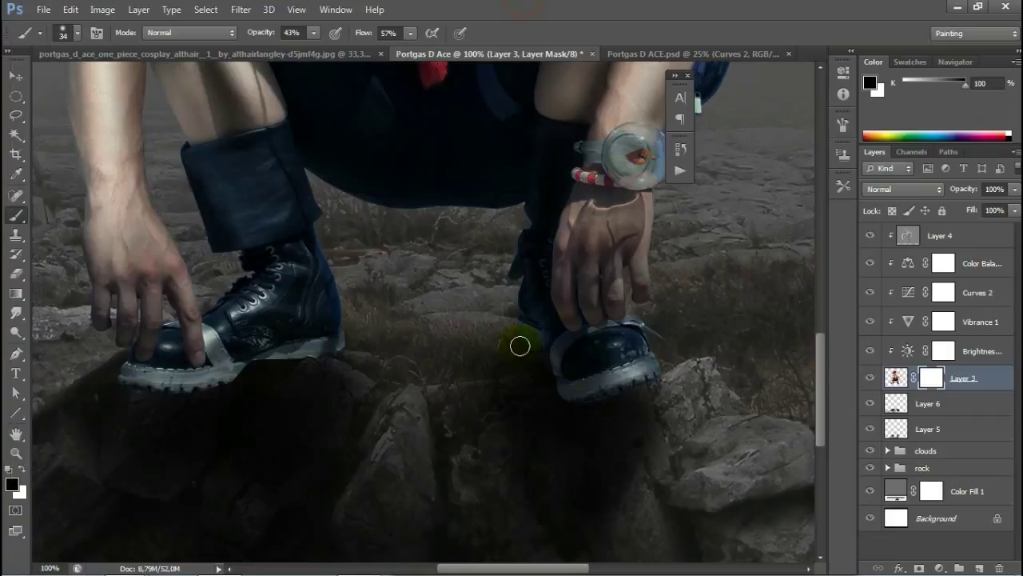
# Step: Target the Layer 3 mask and set the brush to full flow with slightly higher opacity
pyautogui.click(517, 349)
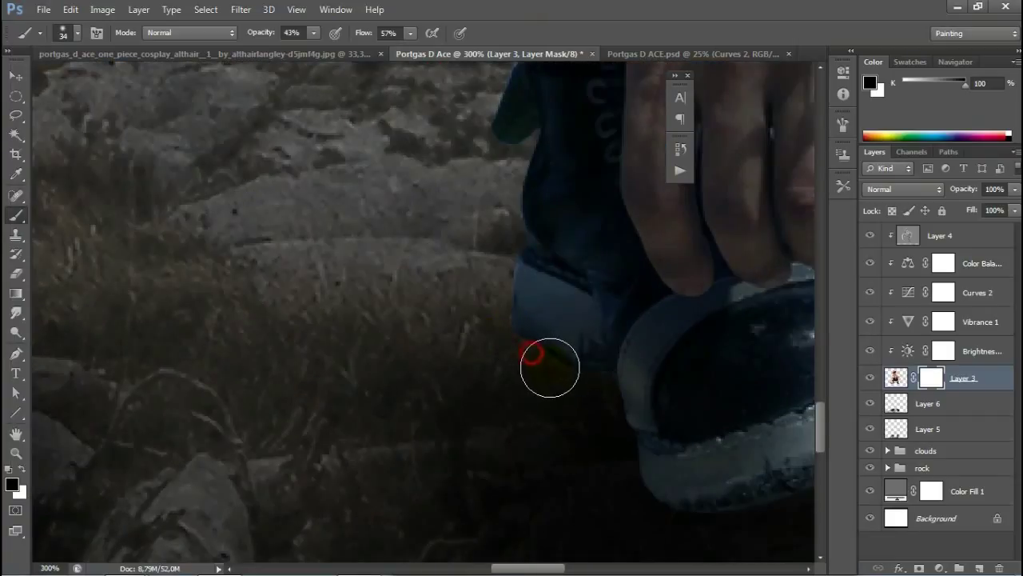
pyautogui.click(915, 381)
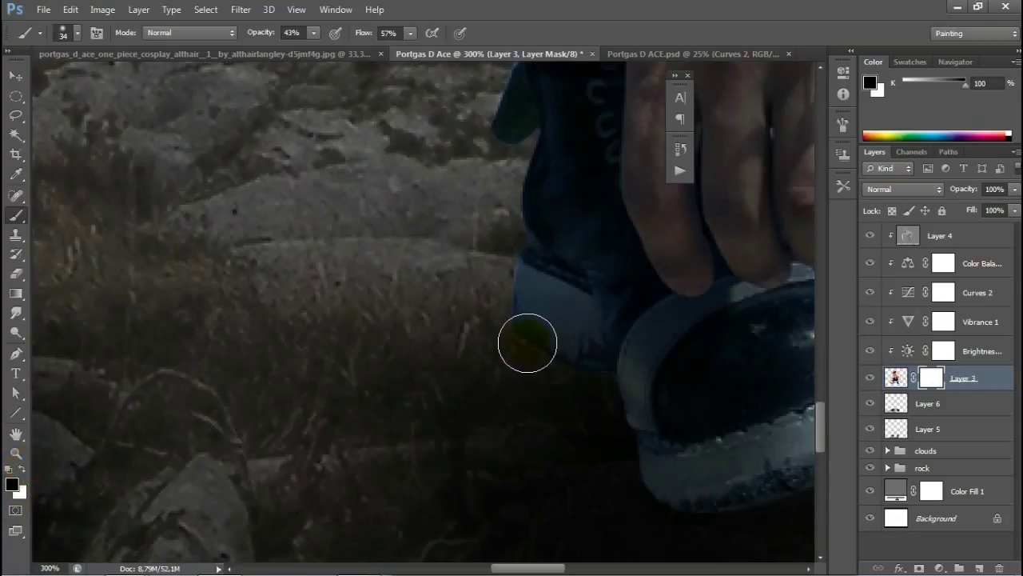
pyautogui.click(147, 54)
pyautogui.moveTo(356, 36); pyautogui.dragTo(404, 38)
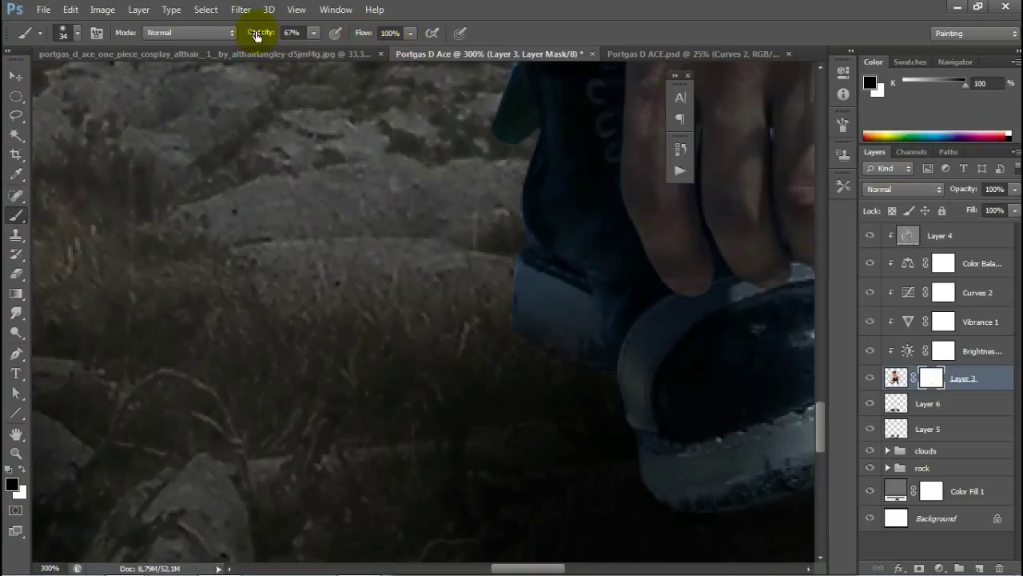
pyautogui.moveTo(265, 34); pyautogui.dragTo(268, 34)
pyautogui.moveTo(230, 407)
pyautogui.mouseDown()
pyautogui.moveTo(456, 315)
pyautogui.moveTo(423, 312)
pyautogui.mouseUp()
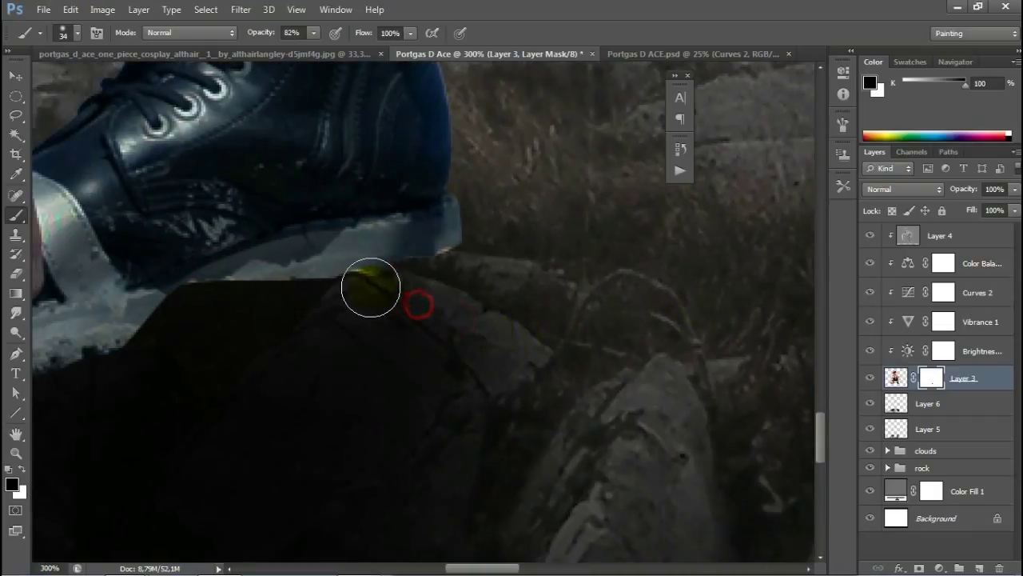
pyautogui.moveTo(501, 302); pyautogui.dragTo(582, 302)
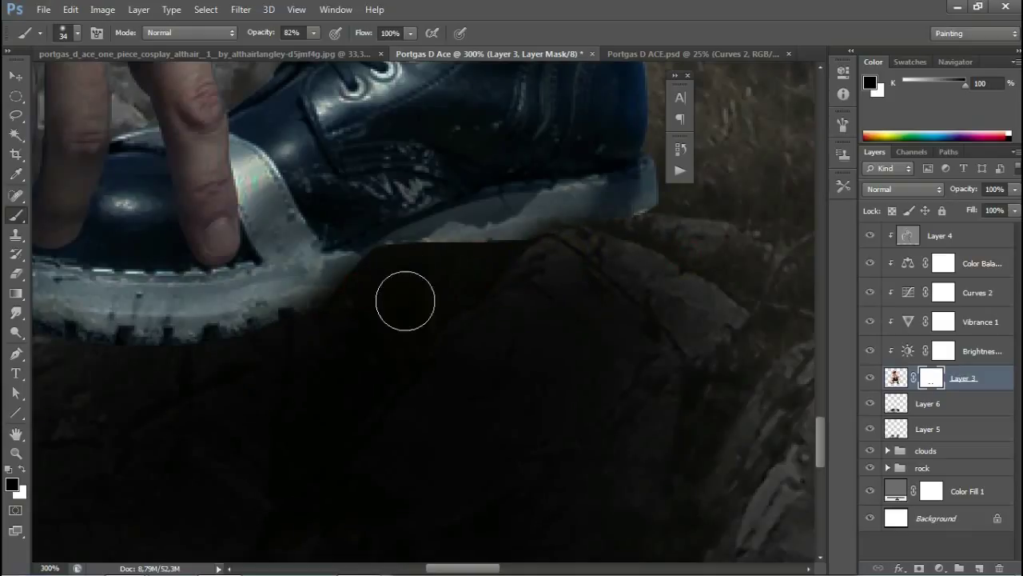
pyautogui.hotkey('ctrl', '-')
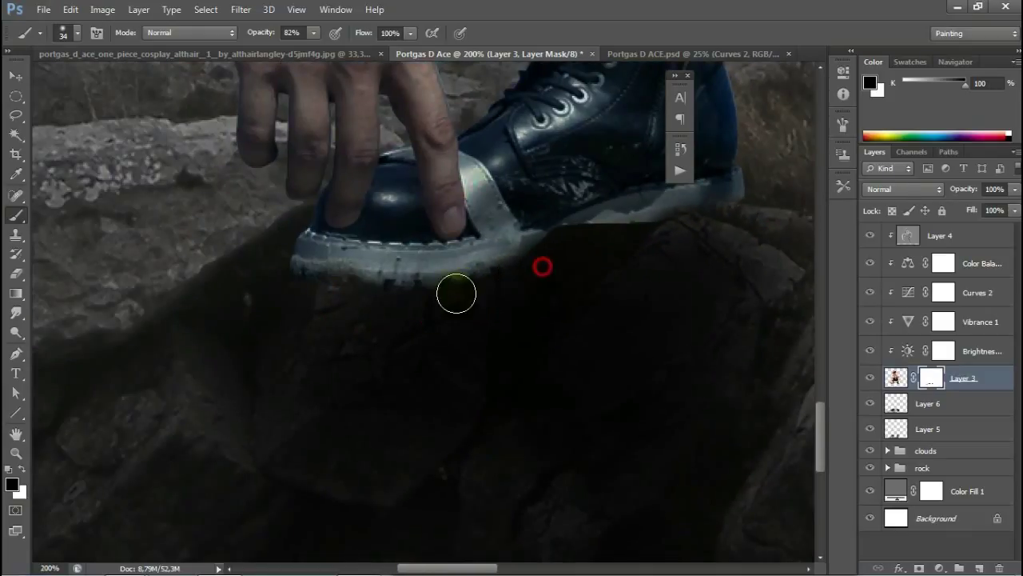
pyautogui.keyDown('alt'); pyautogui.click(552, 314); pyautogui.keyUp('alt')
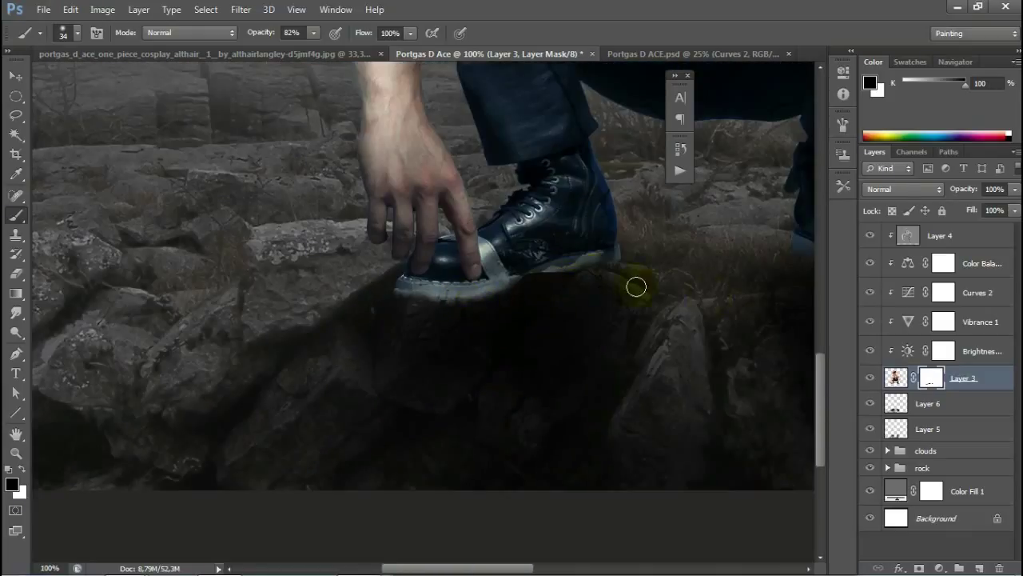
pyautogui.hotkey('ctrl', '-')
pyautogui.hotkey('ctrl', '-')
# Step: On Layer 6, set the brush to 125 px at 35% opacity and view the whole image
pyautogui.click(897, 403)
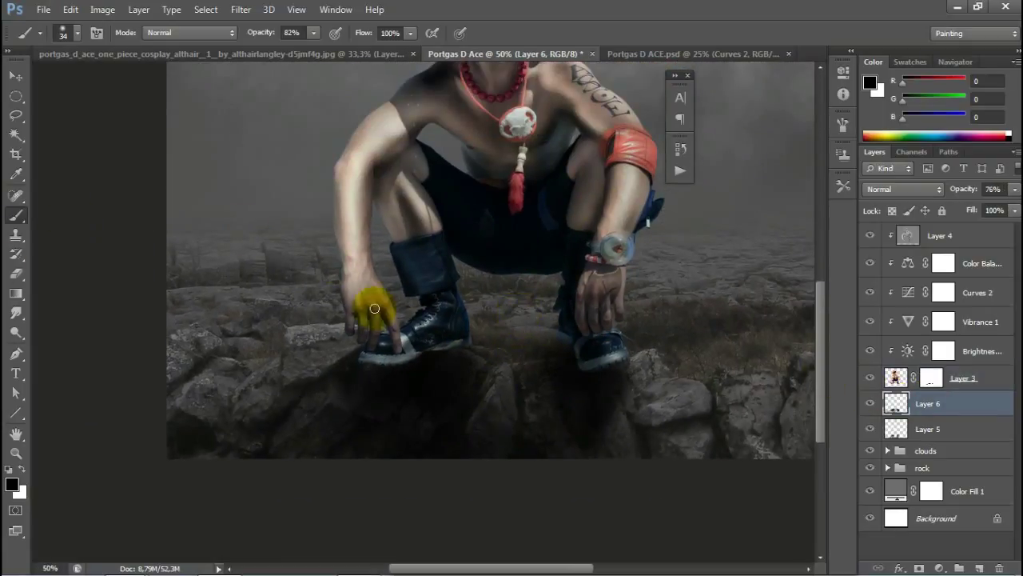
pyautogui.moveTo(502, 389); pyautogui.dragTo(544, 389)
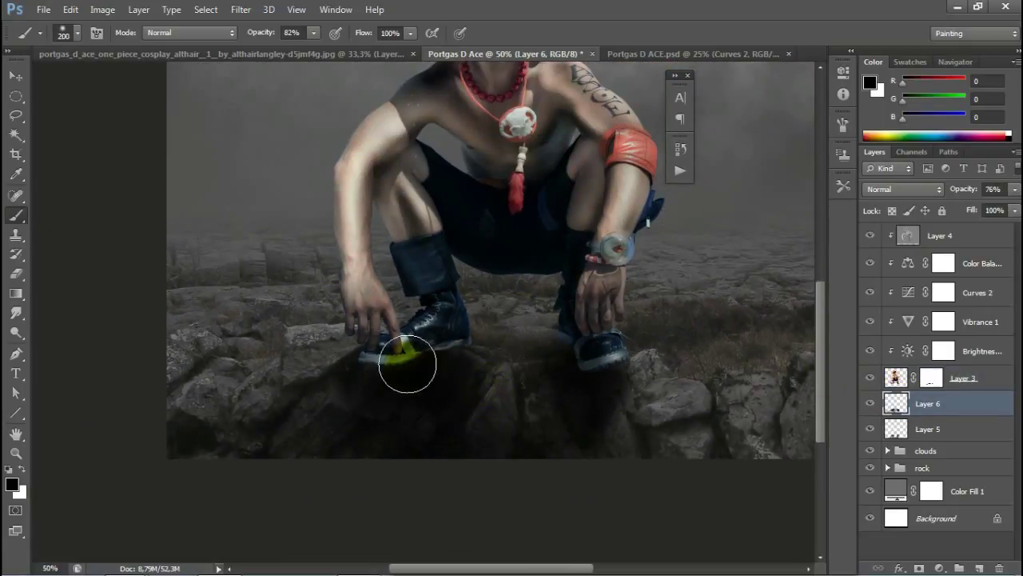
pyautogui.moveTo(262, 47); pyautogui.dragTo(240, 46)
pyautogui.moveTo(473, 356); pyautogui.dragTo(455, 357)
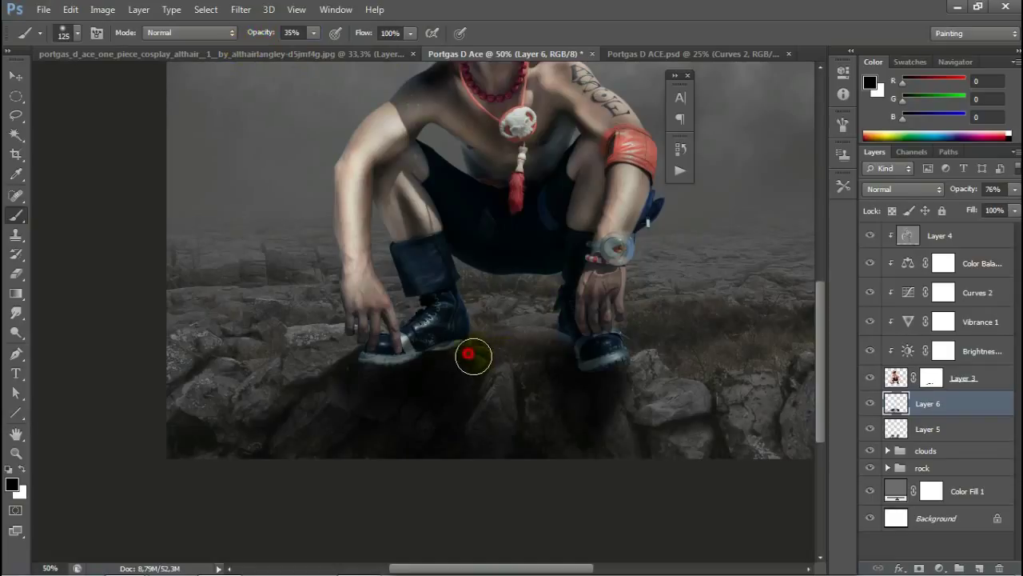
pyautogui.hotkey('ctrl', '-')
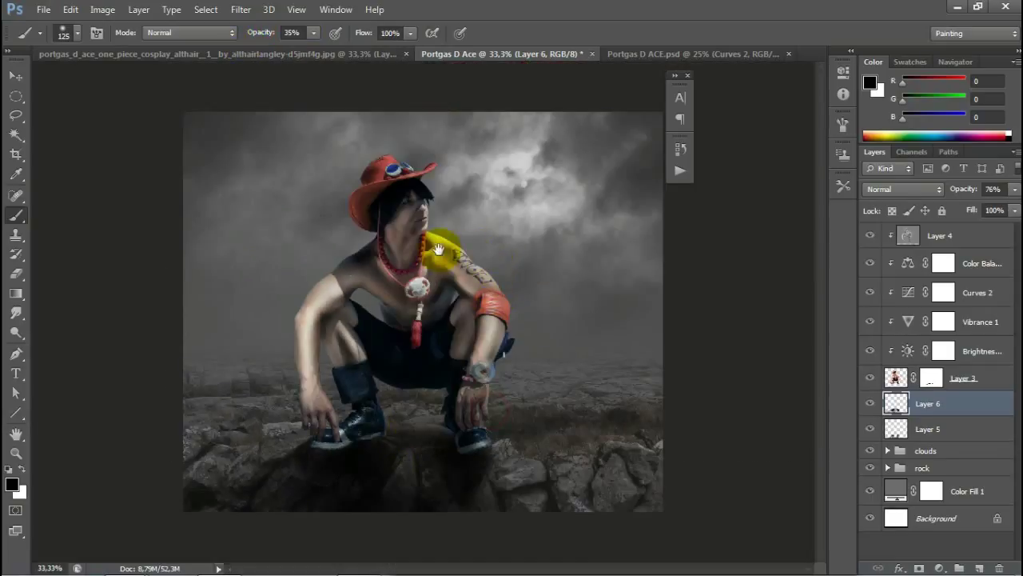
pyautogui.click(15, 77)
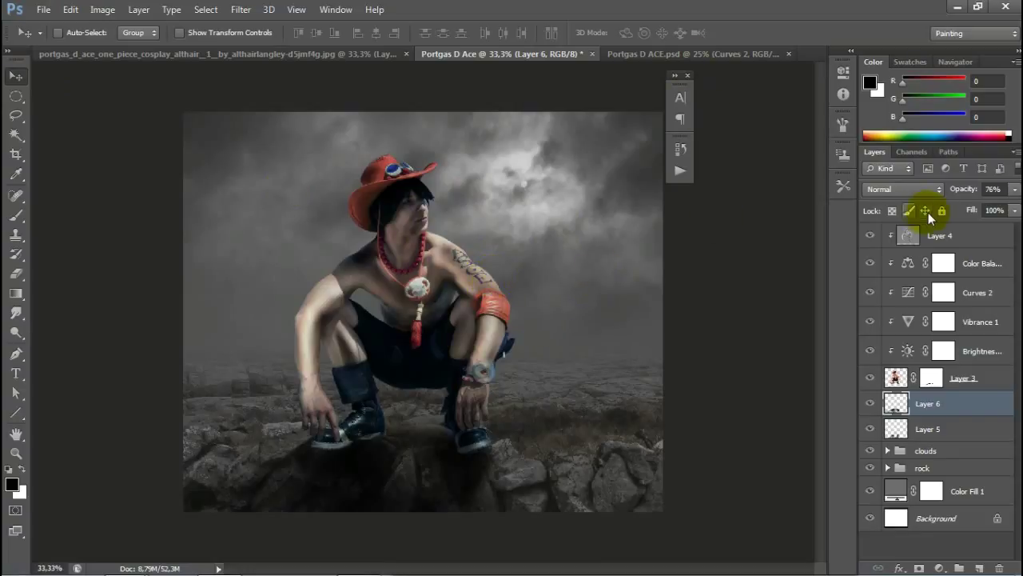
# Step: Group the layers from Layer 4 down to Layer 5 and rename the group 'model'
pyautogui.click(977, 235)
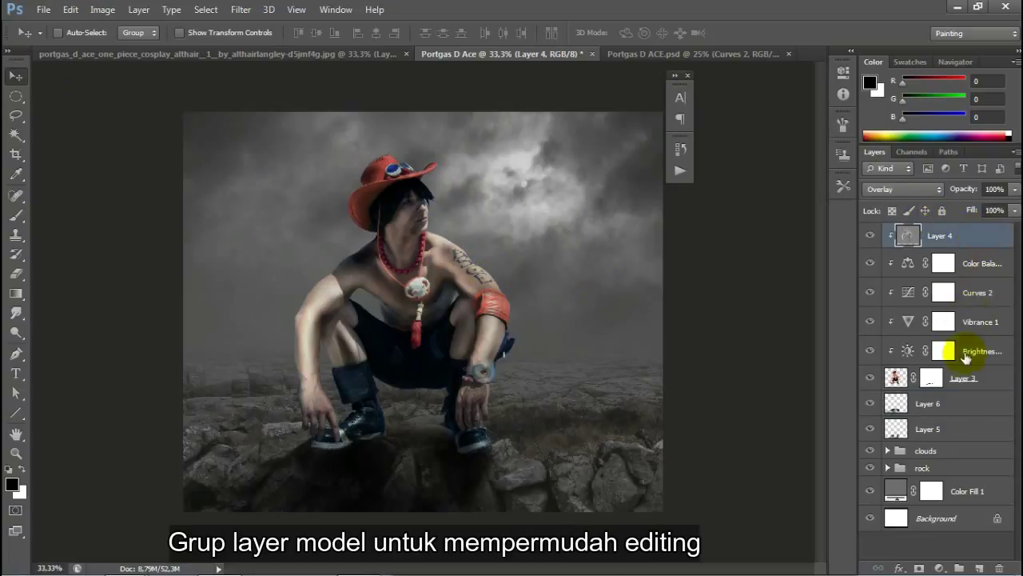
pyautogui.keyDown('shift'); pyautogui.click(983, 429); pyautogui.keyUp('shift')
pyautogui.moveTo(983, 235)
pyautogui.mouseDown()
pyautogui.moveTo(983, 431)
pyautogui.moveTo(959, 568)
pyautogui.mouseUp()
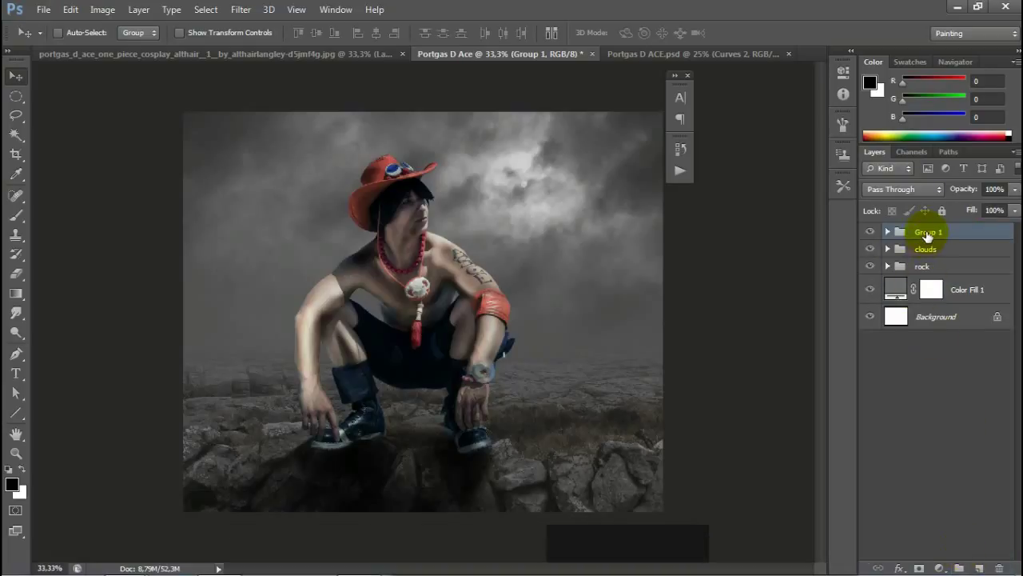
pyautogui.doubleClick(927, 233)
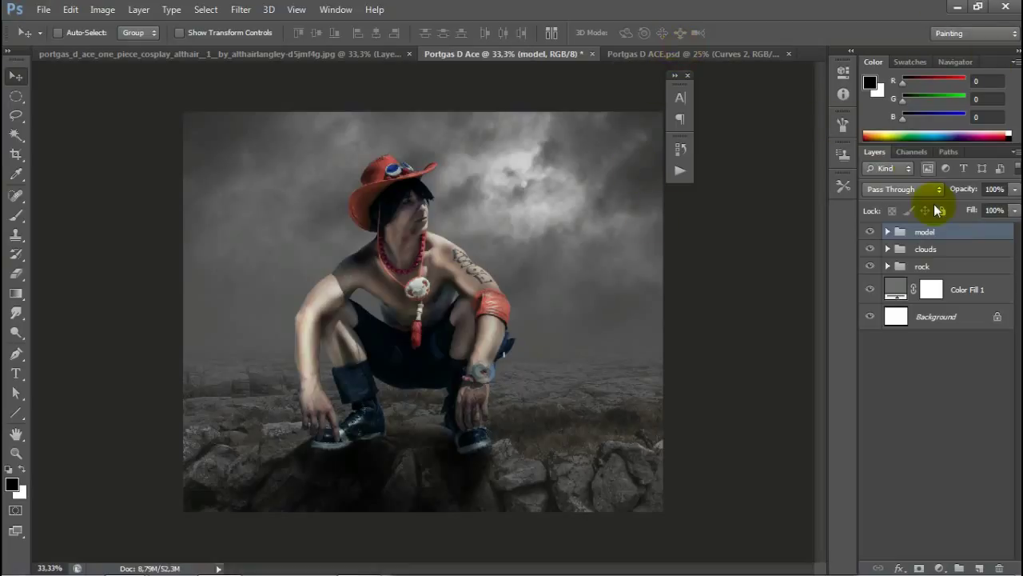
pyautogui.moveTo(125, 561)
pyautogui.write('model')
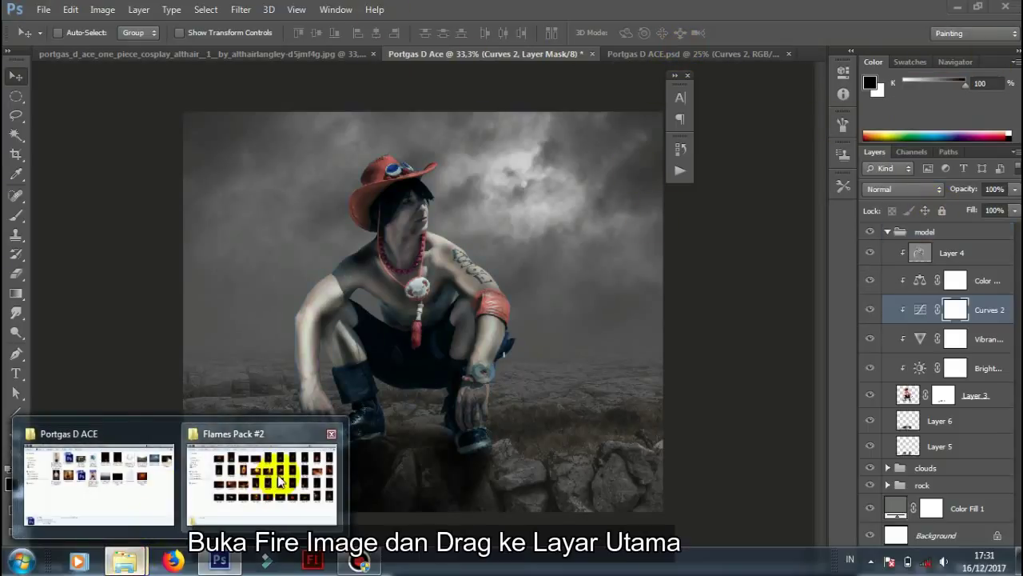
# Step: Drag Fire 2 (9) from the Flames Pack #2 folder onto the Photoshop canvas
pyautogui.click(279, 478)
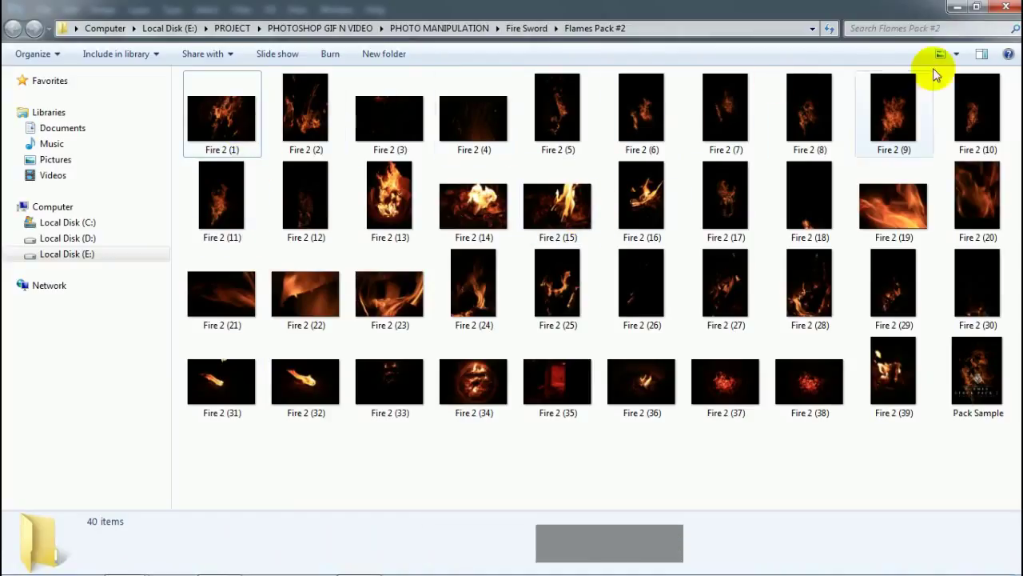
pyautogui.click(884, 132)
pyautogui.moveTo(876, 141); pyautogui.dragTo(531, 262)
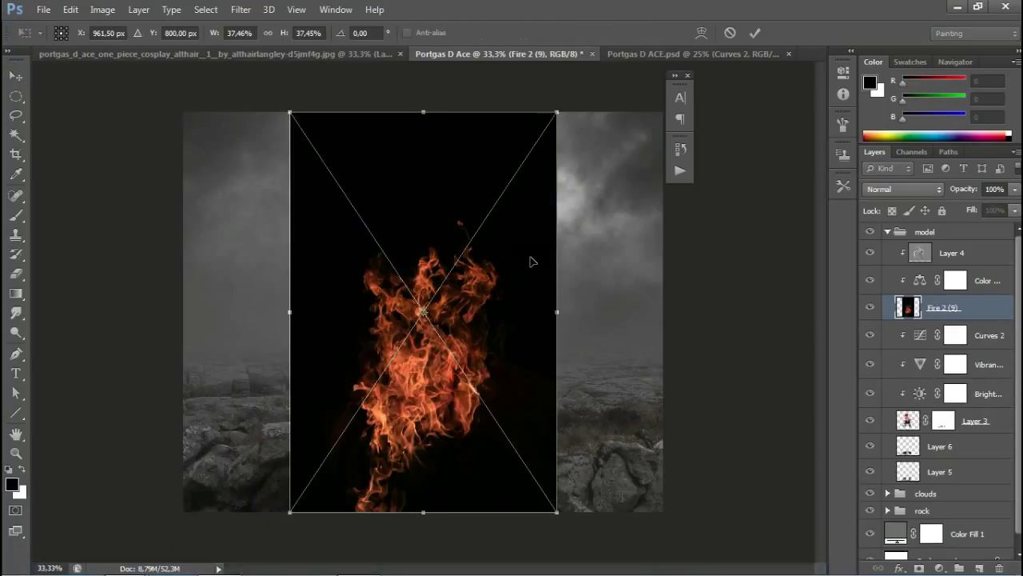
# Step: Delete the misplaced fire layer and collapse the model group
pyautogui.click(752, 34)
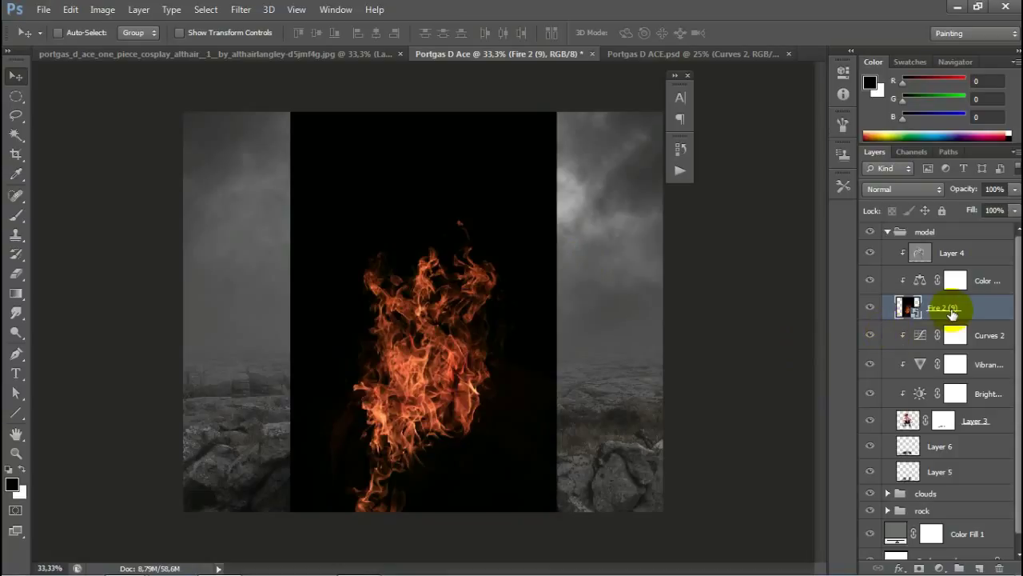
pyautogui.moveTo(951, 312); pyautogui.dragTo(960, 232)
pyautogui.hotkey('ctrl', 'z')
pyautogui.press('Delete')
pyautogui.click(928, 231)
pyautogui.click(887, 231)
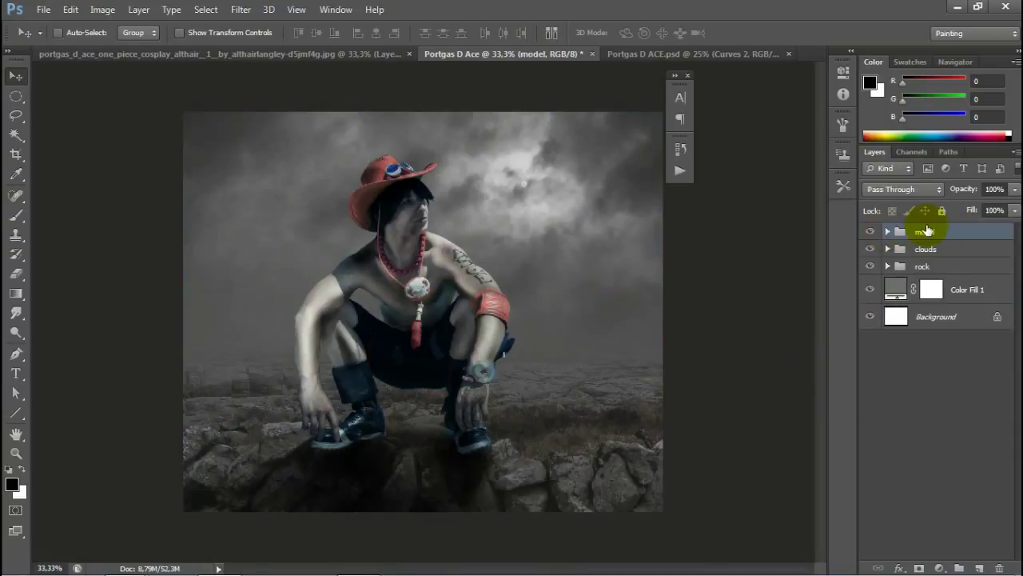
# Step: Place Fire 2 (9) again from Flames Pack #2 at the top of the layer stack
pyautogui.click(960, 568)
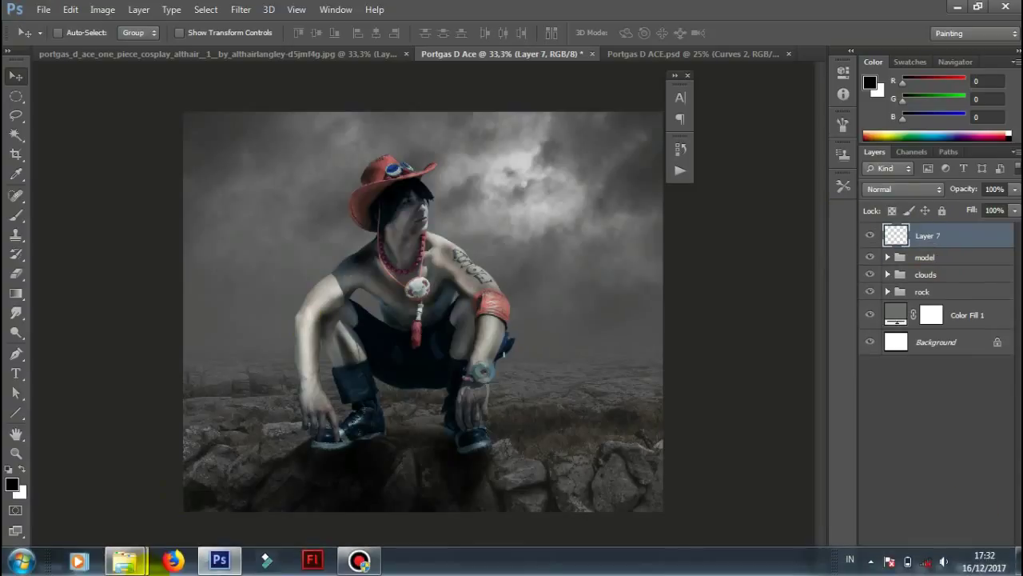
pyautogui.click(248, 486)
pyautogui.moveTo(893, 112)
pyautogui.mouseDown()
pyautogui.moveTo(227, 566)
pyautogui.moveTo(331, 285)
pyautogui.mouseUp()
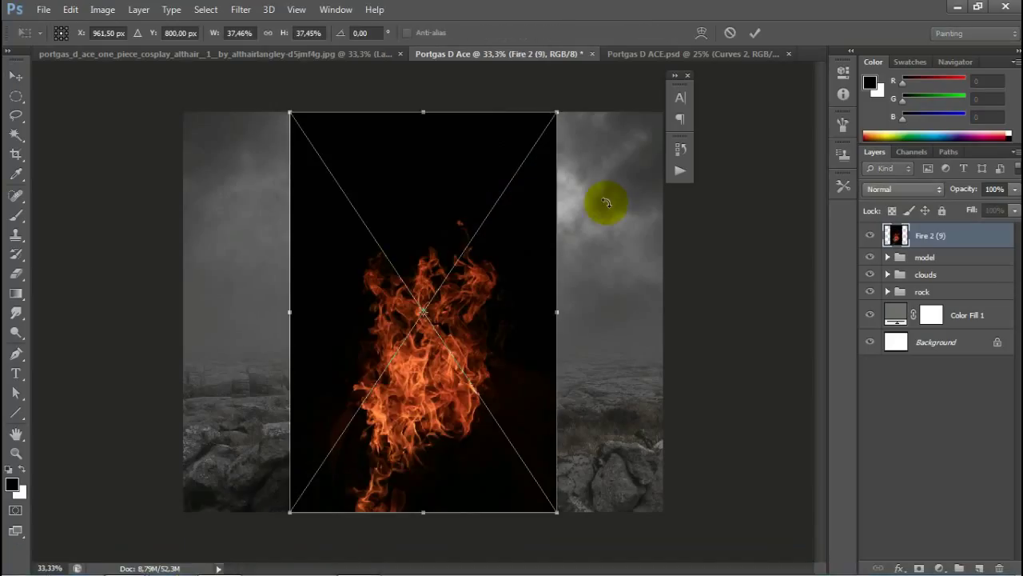
pyautogui.click(898, 188)
# Step: Screen-blend the flame and move it to the model's left side
pyautogui.click(888, 126)
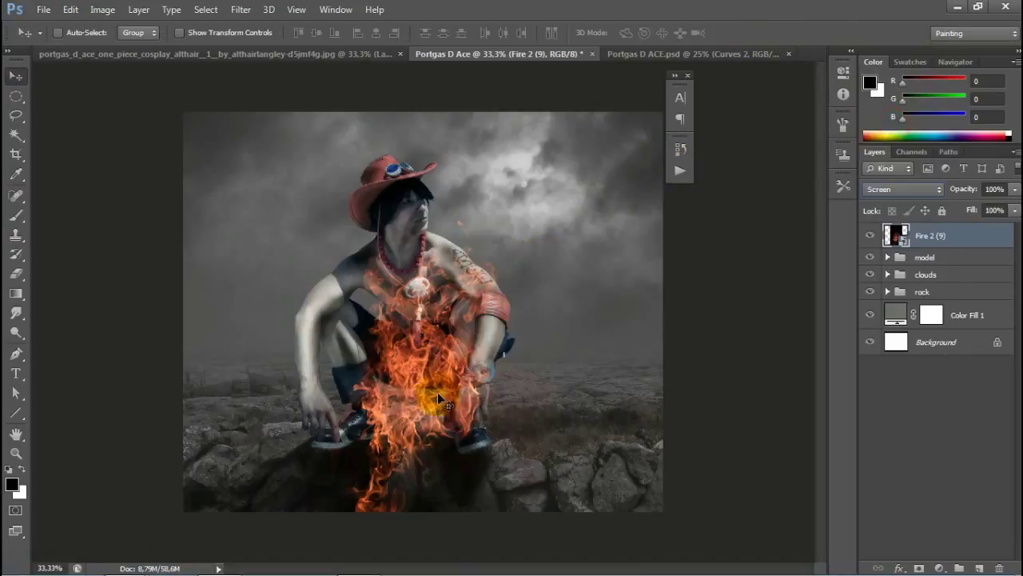
pyautogui.moveTo(438, 392)
pyautogui.mouseDown()
pyautogui.moveTo(301, 322)
pyautogui.moveTo(436, 281)
pyautogui.mouseUp()
pyautogui.click(302, 322)
# Step: Rotate the flame about -35° and scale it to ~27% along the left arm, keeping Screen mode
pyautogui.hotkey('ctrl', 't')
pyautogui.hotkey('ctrl', '-')
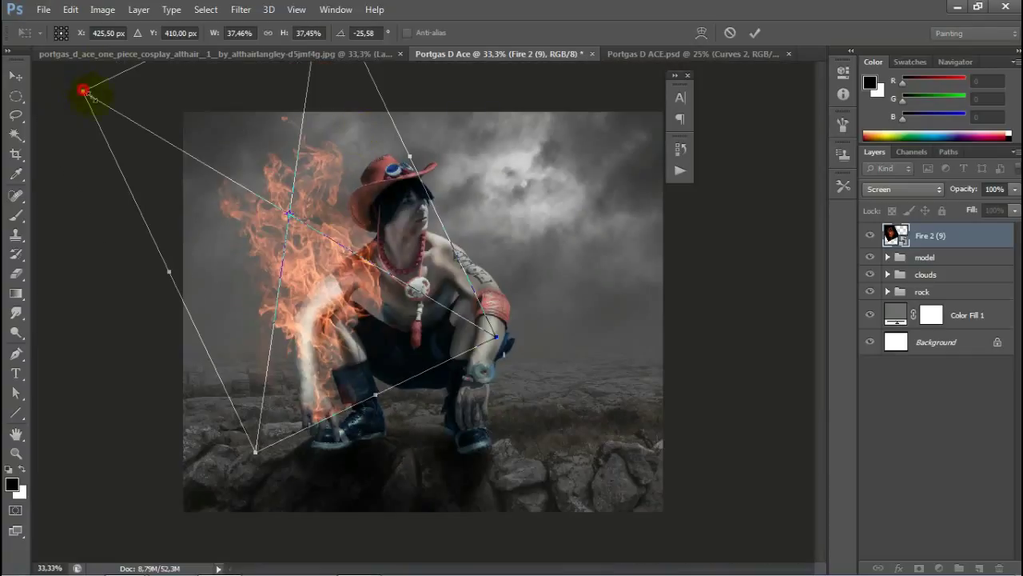
pyautogui.moveTo(85, 91); pyautogui.dragTo(97, 163)
pyautogui.moveTo(441, 342); pyautogui.dragTo(440, 292)
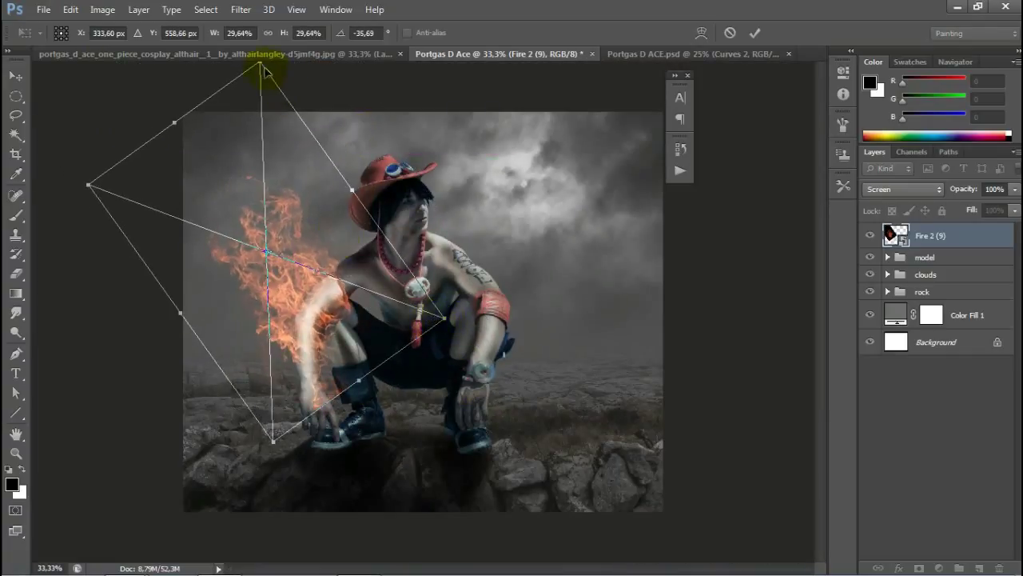
pyautogui.moveTo(272, 66); pyautogui.dragTo(260, 90)
pyautogui.hotkey('ctrl', '+')
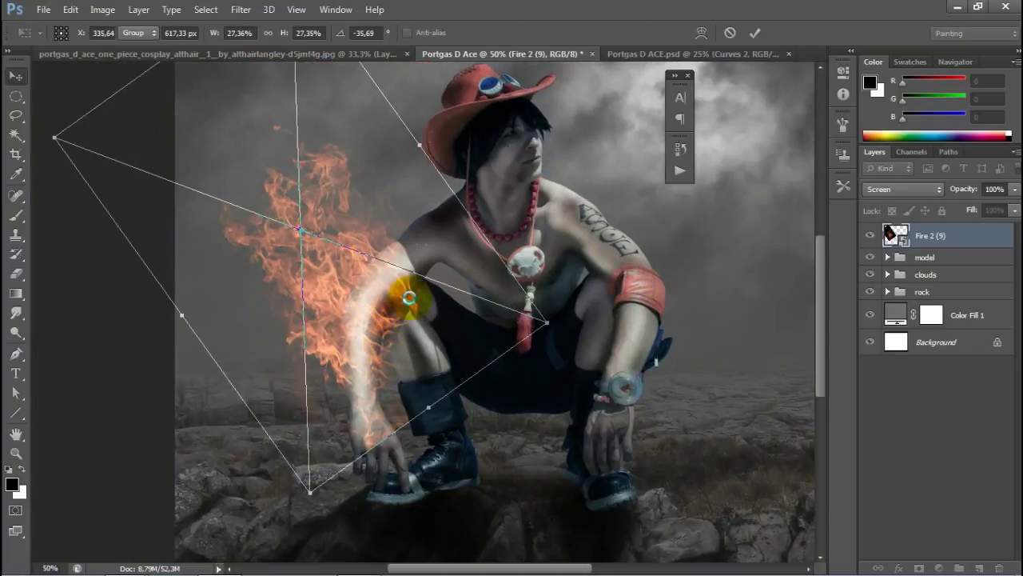
pyautogui.press('Return')
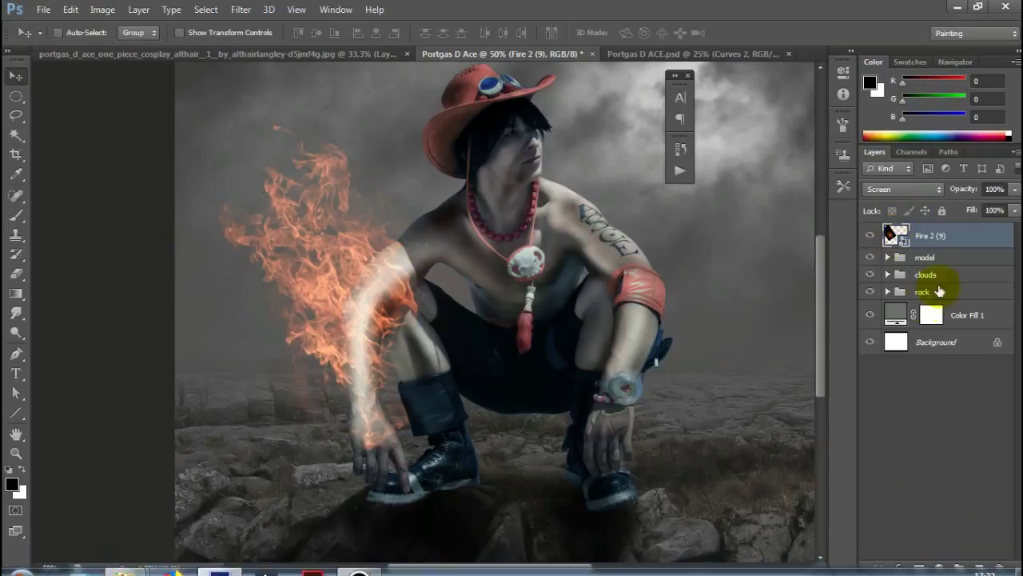
pyautogui.click(919, 189)
pyautogui.click(903, 188)
pyautogui.click(875, 126)
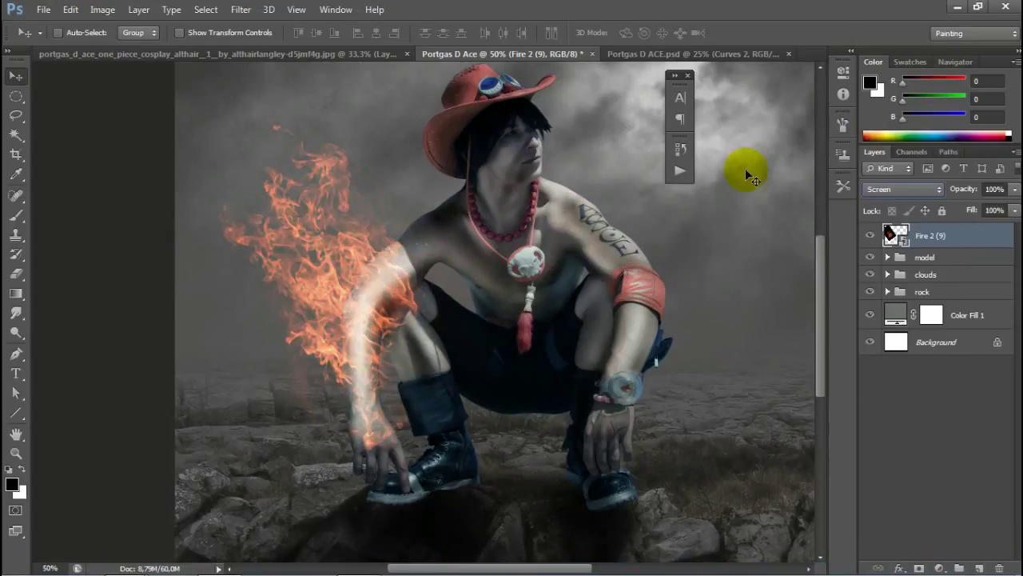
# Step: Add a mask to the Fire 2 (9) layer and load the environment brushes ABR set
pyautogui.click(919, 568)
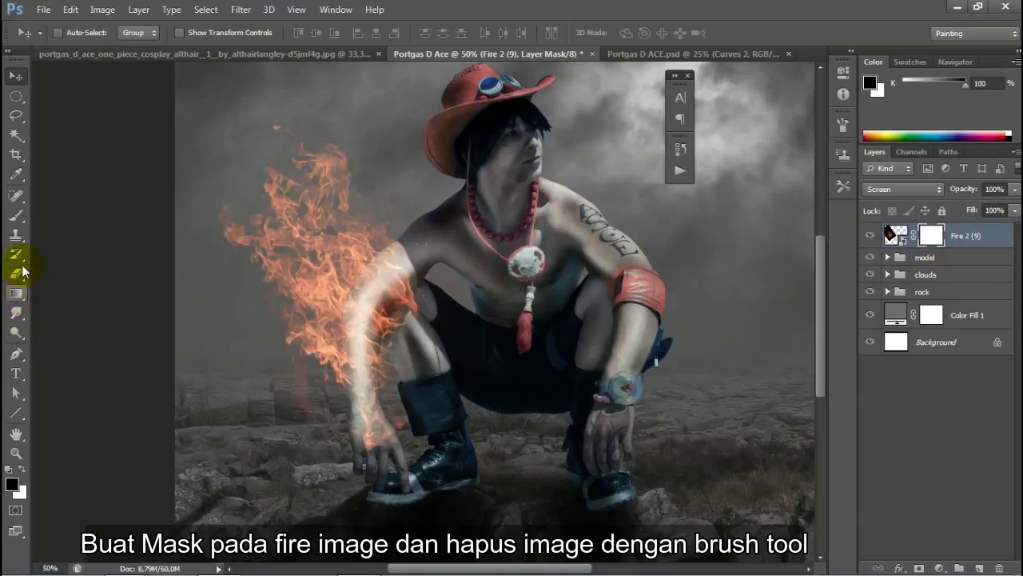
pyautogui.click(16, 214)
pyautogui.rightClick(258, 182)
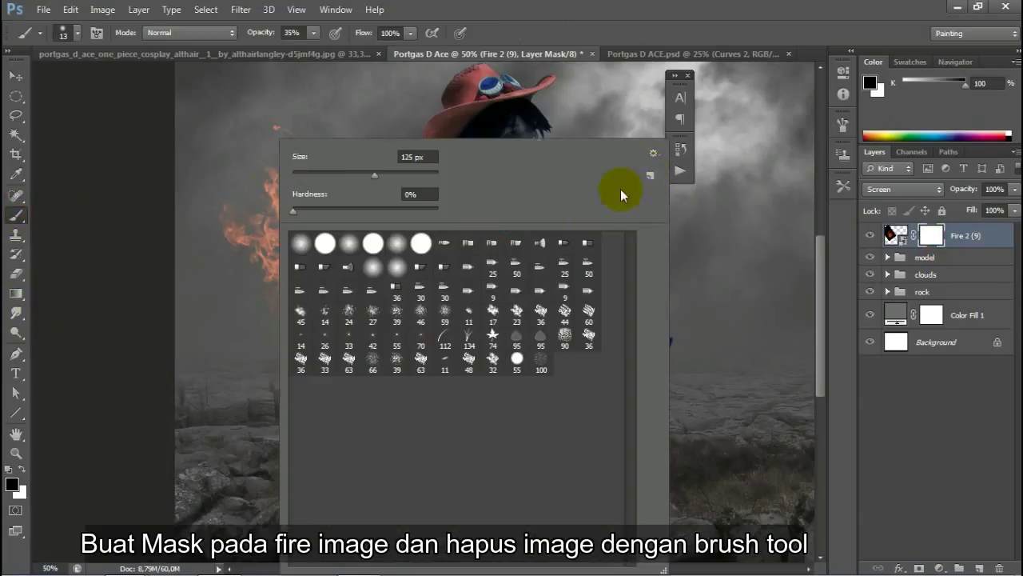
pyautogui.click(653, 153)
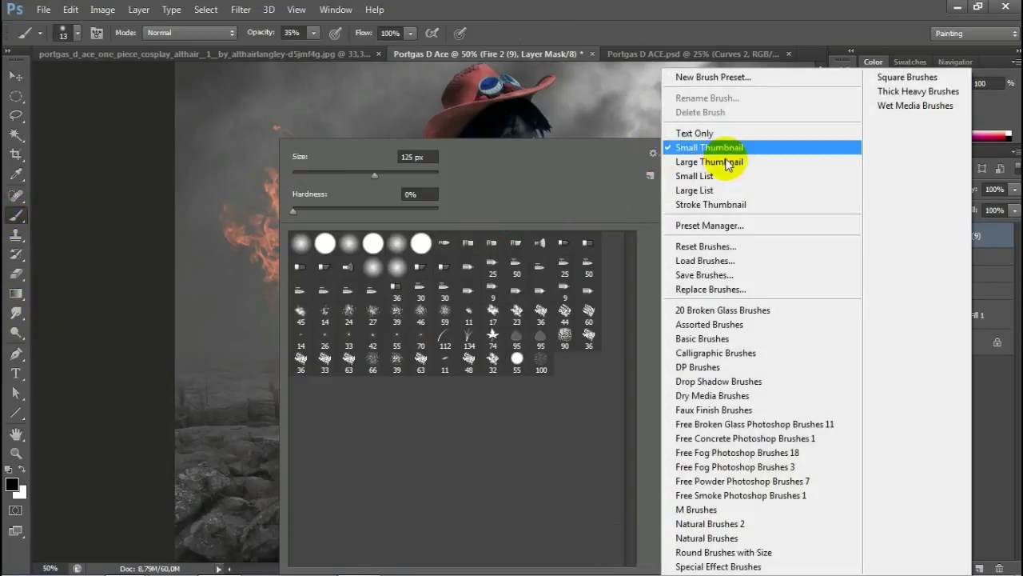
pyautogui.click(725, 261)
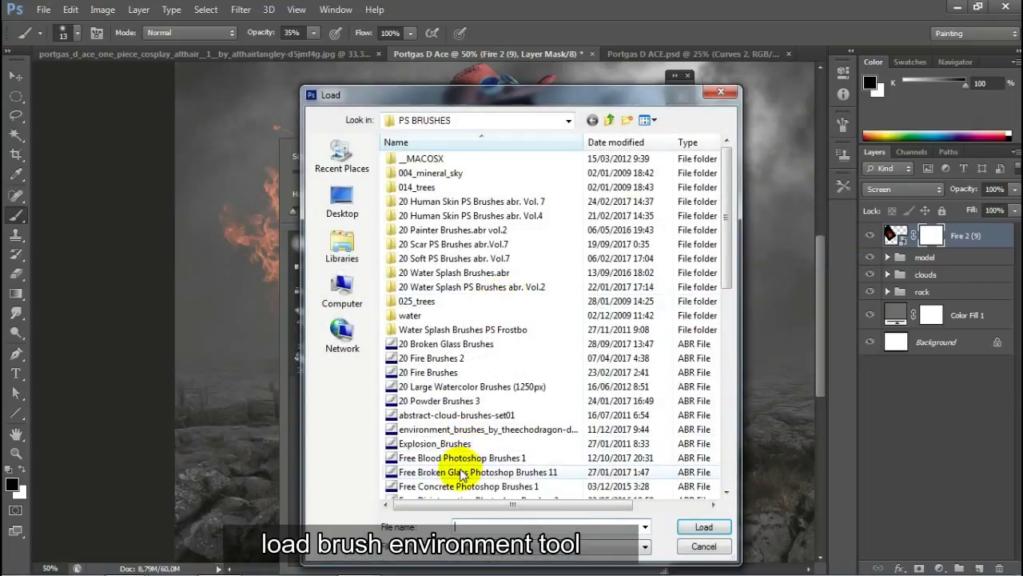
pyautogui.click(456, 429)
pyautogui.click(703, 526)
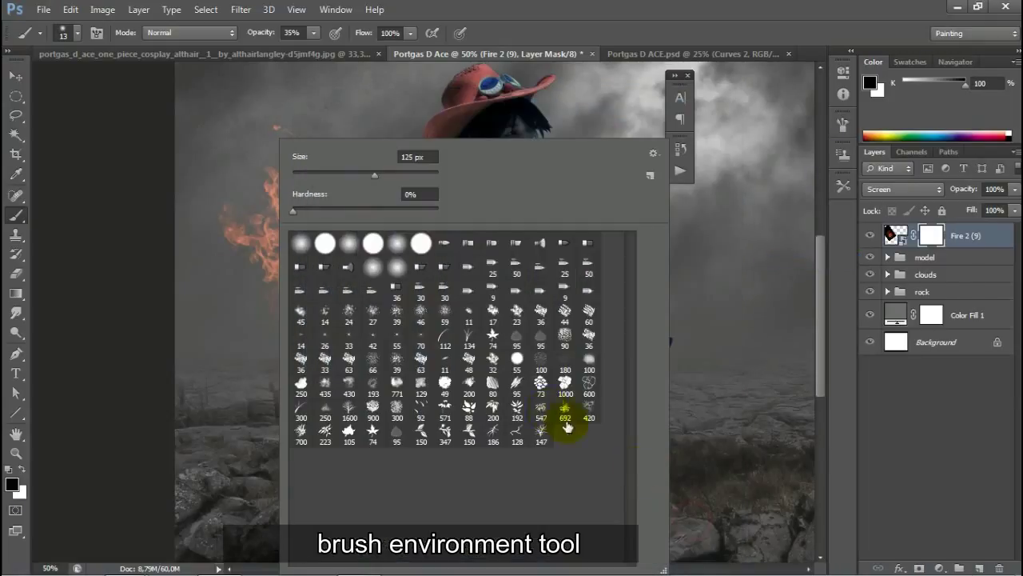
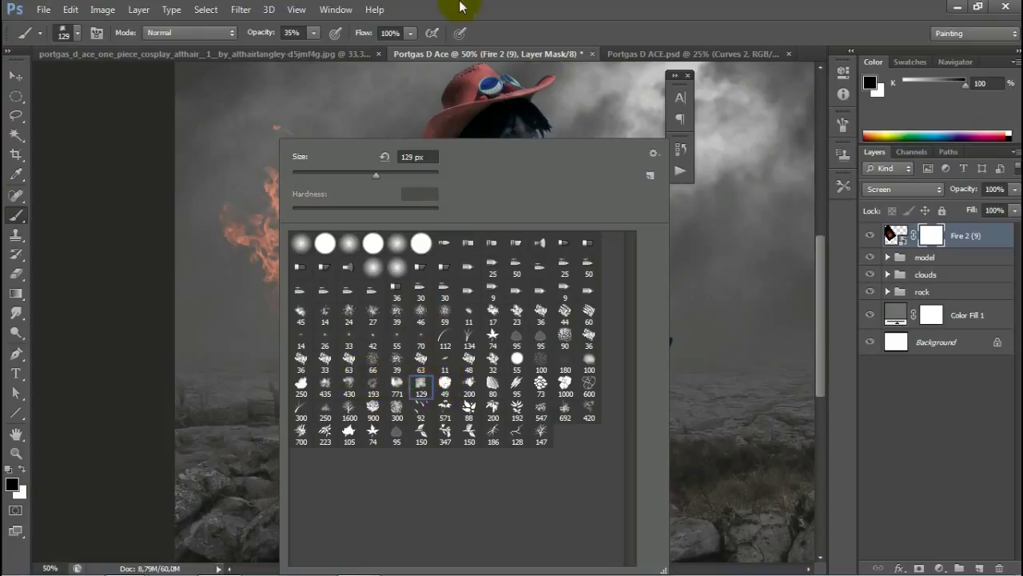
# Step: Mask out stray flames near the arm on Fire 2 (9)'s mask with a soft, low-opacity brush
pyautogui.click(242, 269)
pyautogui.hotkey('ctrl', '+')
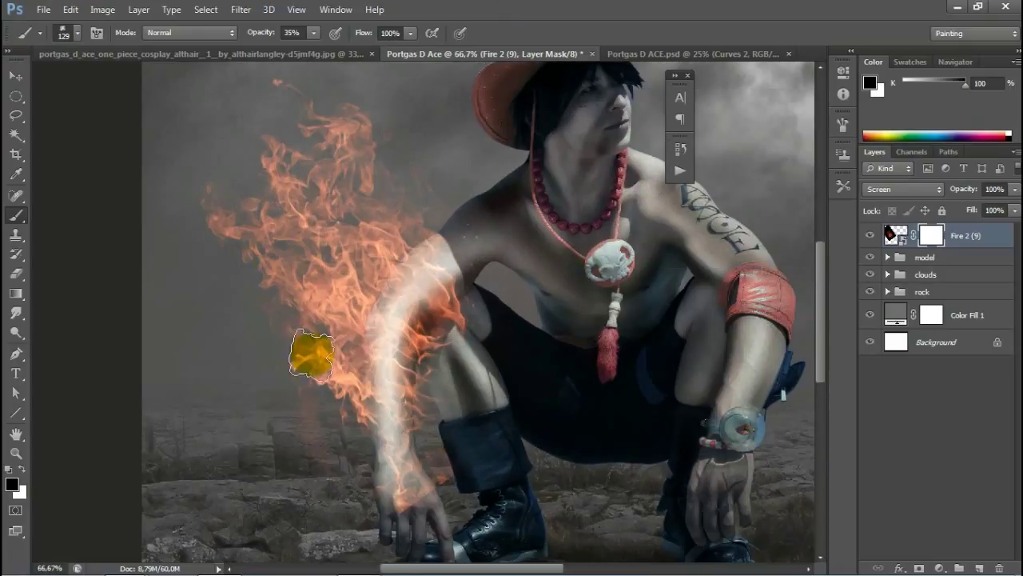
pyautogui.moveTo(323, 427); pyautogui.dragTo(344, 407)
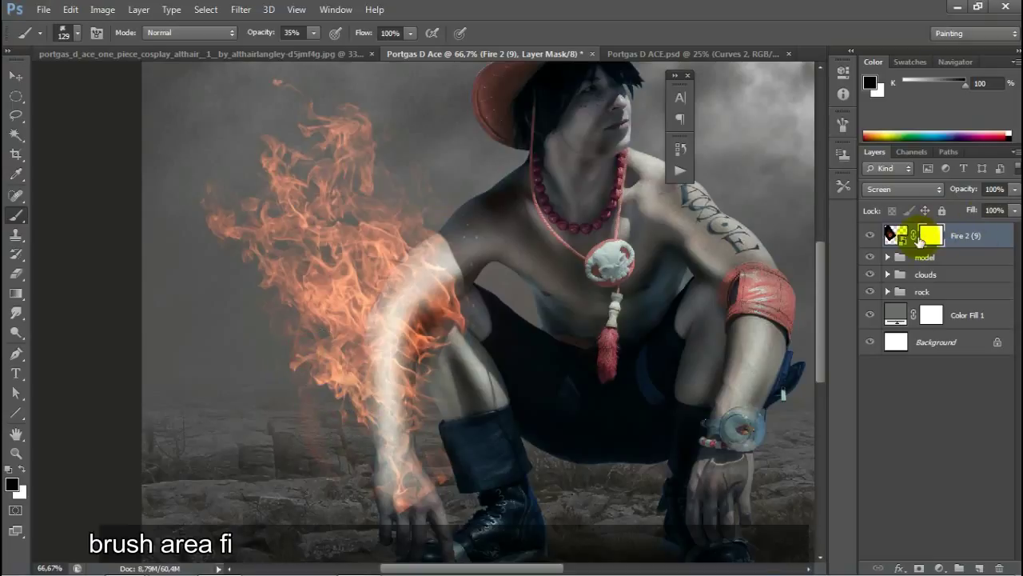
pyautogui.moveTo(343, 352)
pyautogui.mouseDown()
pyautogui.moveTo(316, 342)
pyautogui.moveTo(338, 365)
pyautogui.mouseUp()
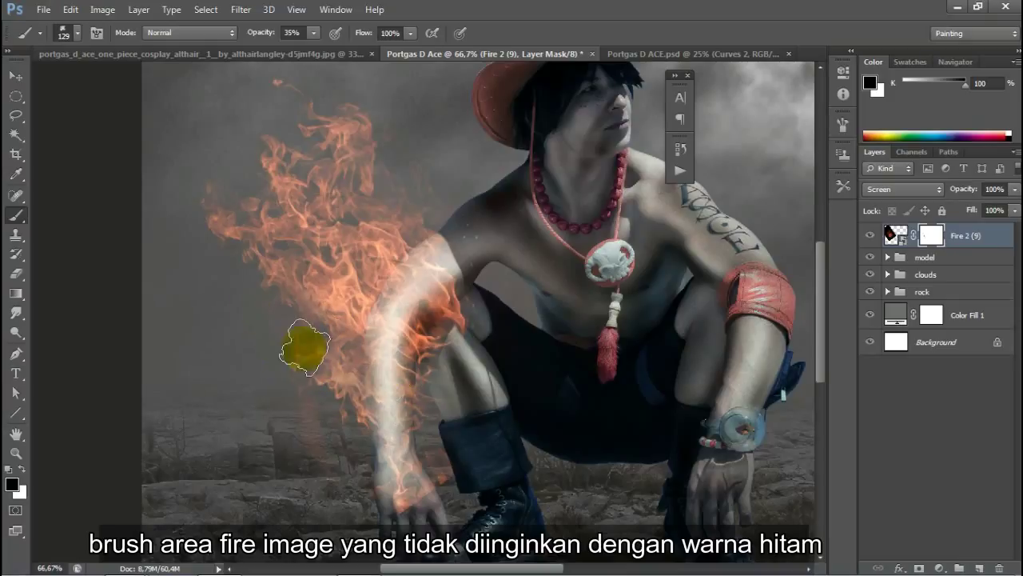
# Step: At 100% brush opacity, erase the remaining excess flames around the arm, then nudge the fire layer
pyautogui.moveTo(265, 32); pyautogui.dragTo(446, 29)
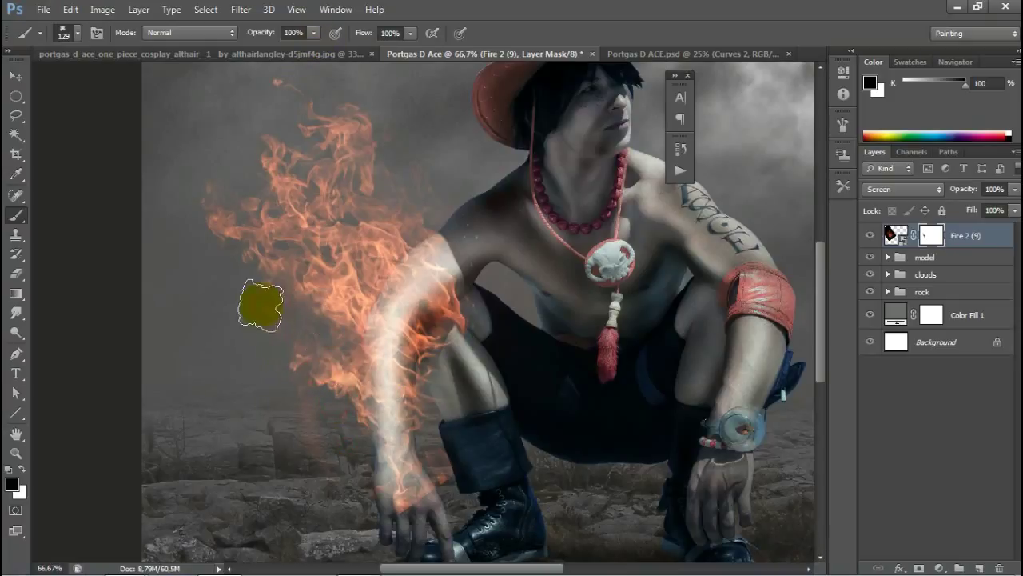
pyautogui.press('[')
pyautogui.moveTo(261, 304)
pyautogui.mouseDown()
pyautogui.moveTo(410, 163)
pyautogui.moveTo(388, 320)
pyautogui.moveTo(450, 406)
pyautogui.moveTo(473, 296)
pyautogui.moveTo(404, 489)
pyautogui.moveTo(304, 415)
pyautogui.moveTo(267, 291)
pyautogui.moveTo(292, 256)
pyautogui.moveTo(251, 199)
pyautogui.moveTo(354, 338)
pyautogui.moveTo(224, 217)
pyautogui.mouseUp()
pyautogui.press(']')
pyautogui.press(']')
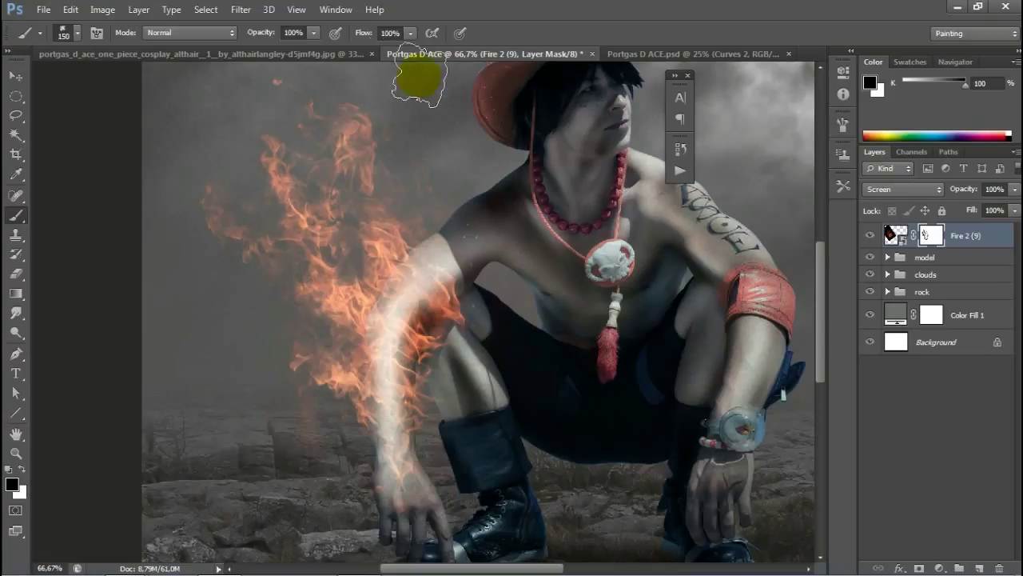
pyautogui.moveTo(418, 76)
pyautogui.mouseDown()
pyautogui.moveTo(326, 210)
pyautogui.moveTo(269, 151)
pyautogui.moveTo(349, 279)
pyautogui.moveTo(421, 204)
pyautogui.moveTo(229, 210)
pyautogui.mouseUp()
pyautogui.scroll(-3, 320, 427)
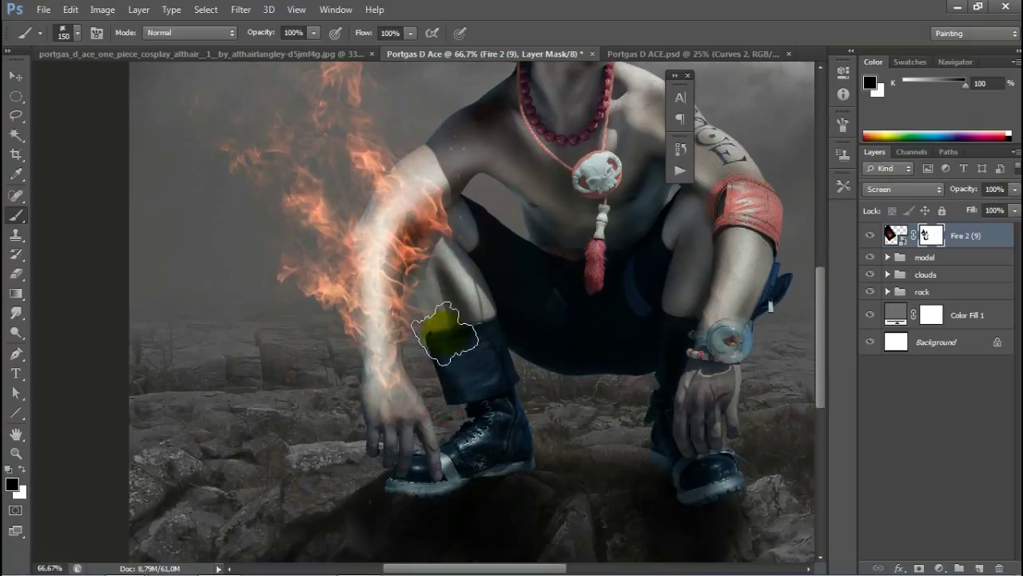
pyautogui.scroll(6, 201, 104)
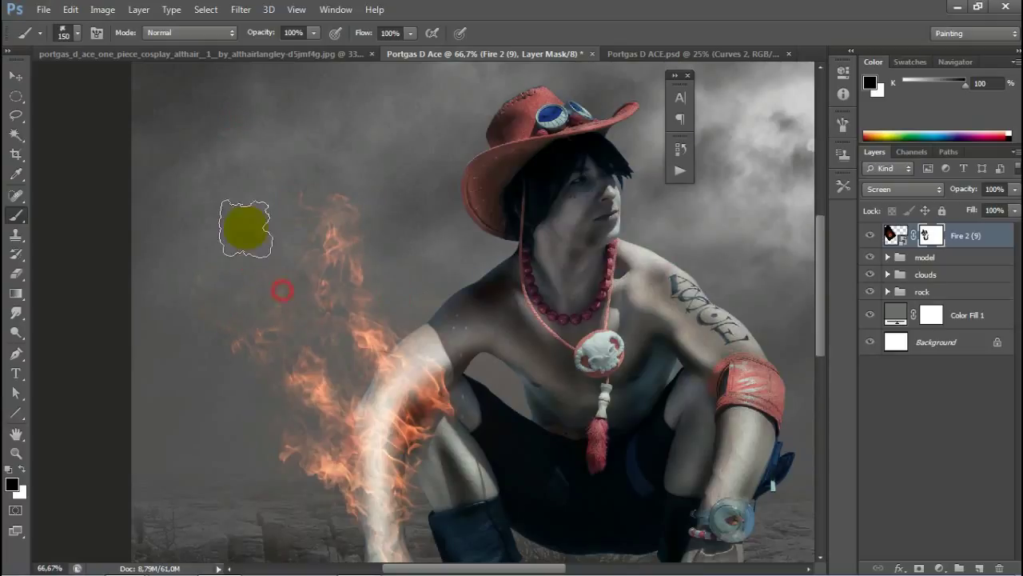
pyautogui.click(316, 203)
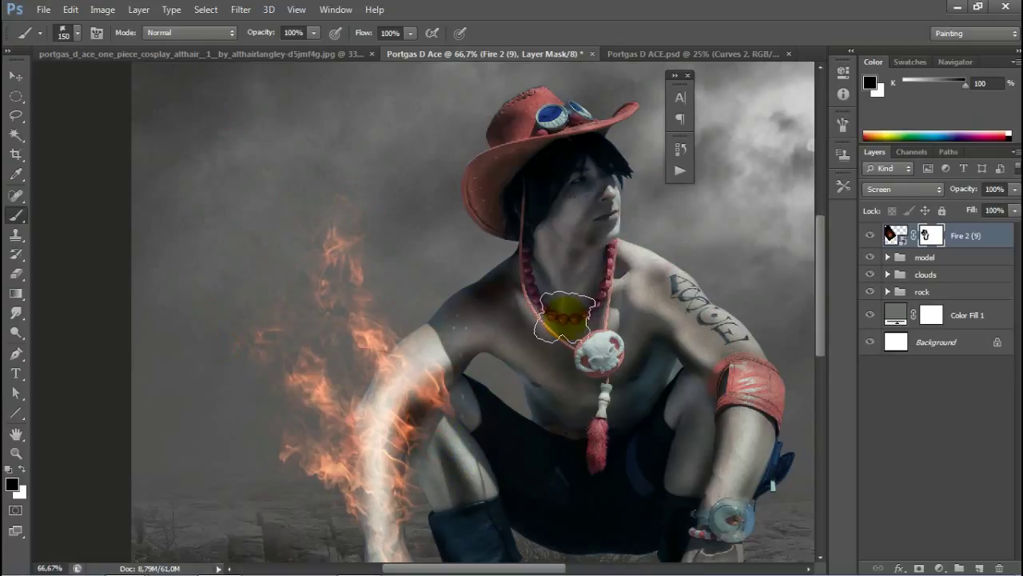
pyautogui.click(12, 85)
pyautogui.moveTo(374, 394); pyautogui.dragTo(310, 286)
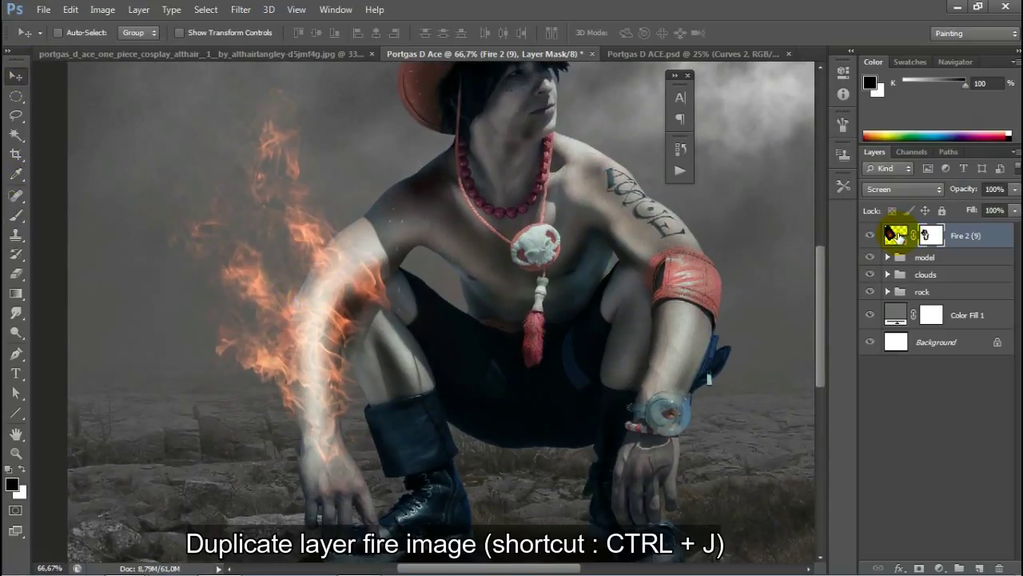
# Step: Duplicate the Fire 2 (9) layer and rasterize both fire layers
pyautogui.moveTo(896, 233)
pyautogui.mouseDown()
pyautogui.moveTo(974, 503)
pyautogui.moveTo(979, 568)
pyautogui.mouseUp()
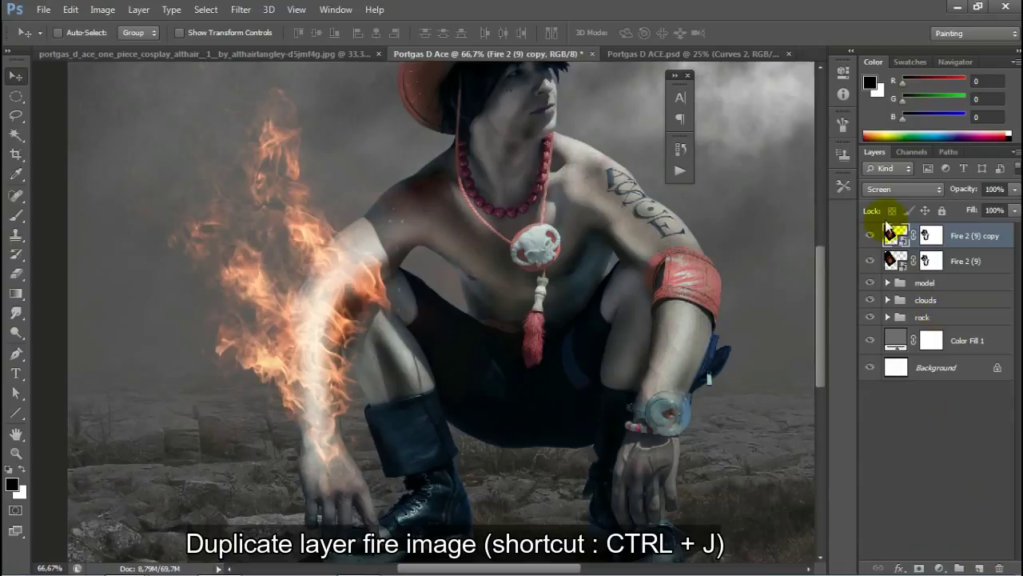
pyautogui.keyDown('shift'); pyautogui.click(973, 262); pyautogui.keyUp('shift')
pyautogui.rightClick(977, 235)
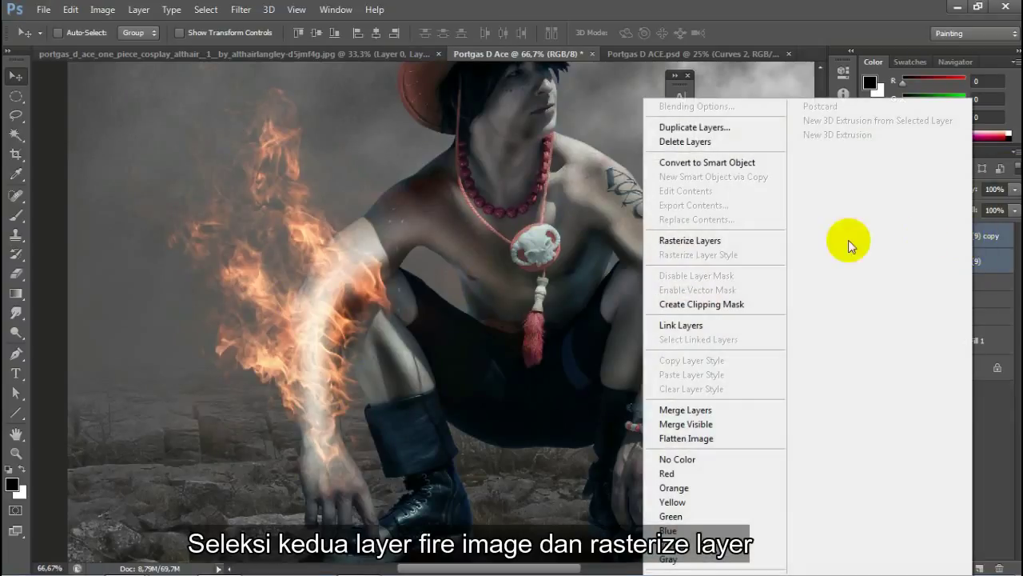
pyautogui.click(724, 242)
pyautogui.rightClick(902, 235)
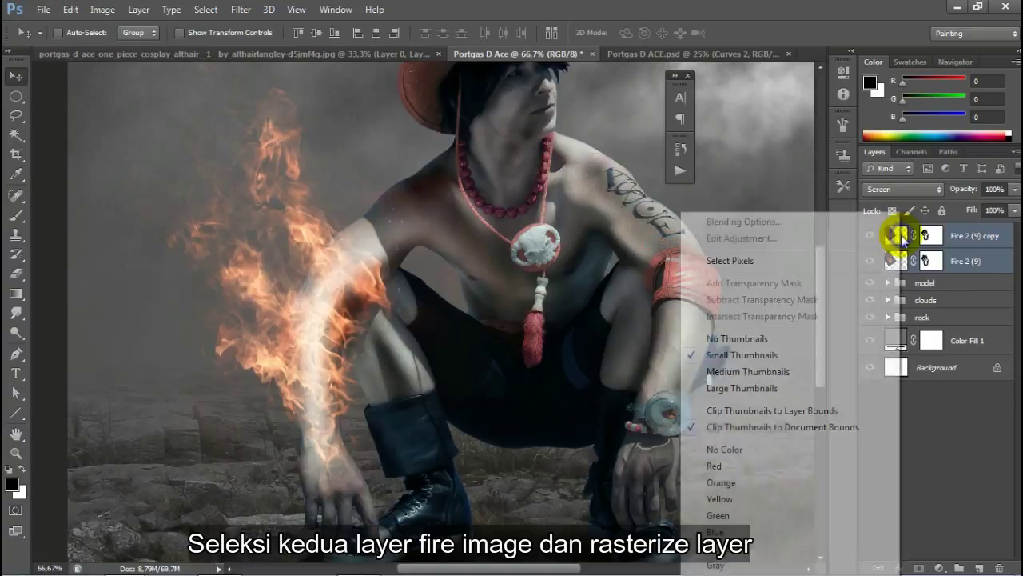
pyautogui.click(985, 240)
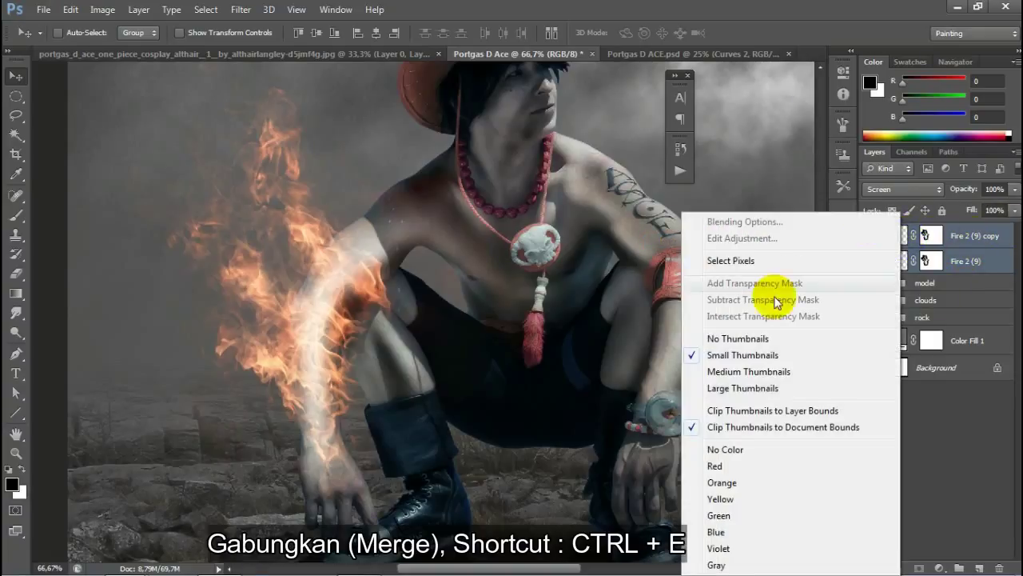
# Step: Merge the two fire layers into one and set its blend mode to Screen
pyautogui.rightClick(969, 236)
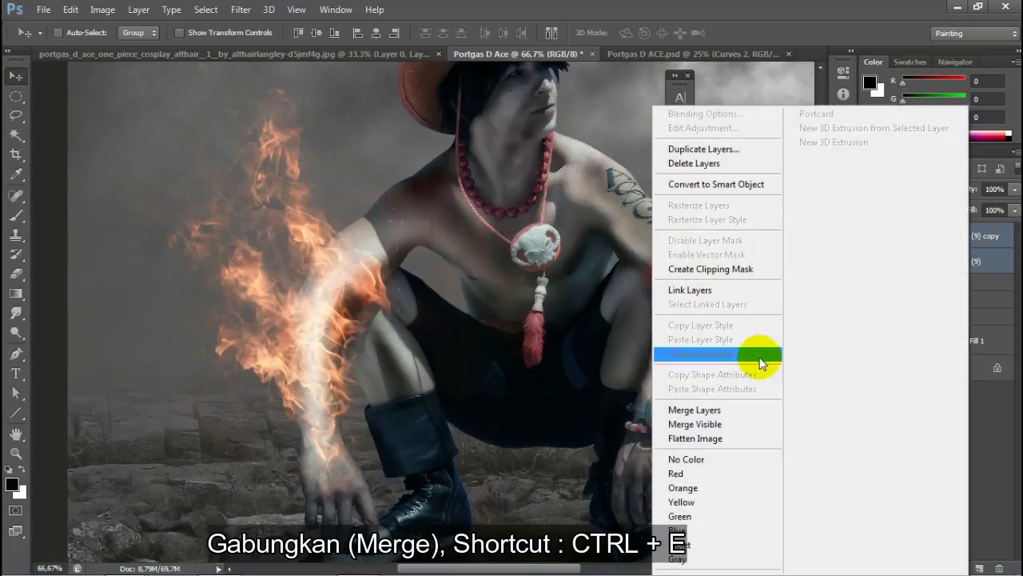
pyautogui.click(738, 410)
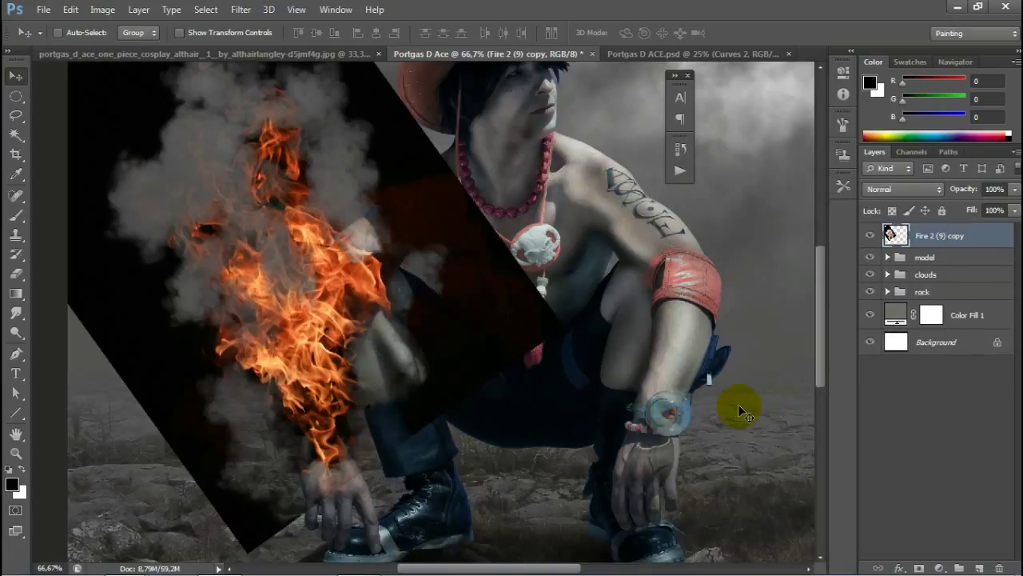
pyautogui.click(906, 192)
pyautogui.click(898, 125)
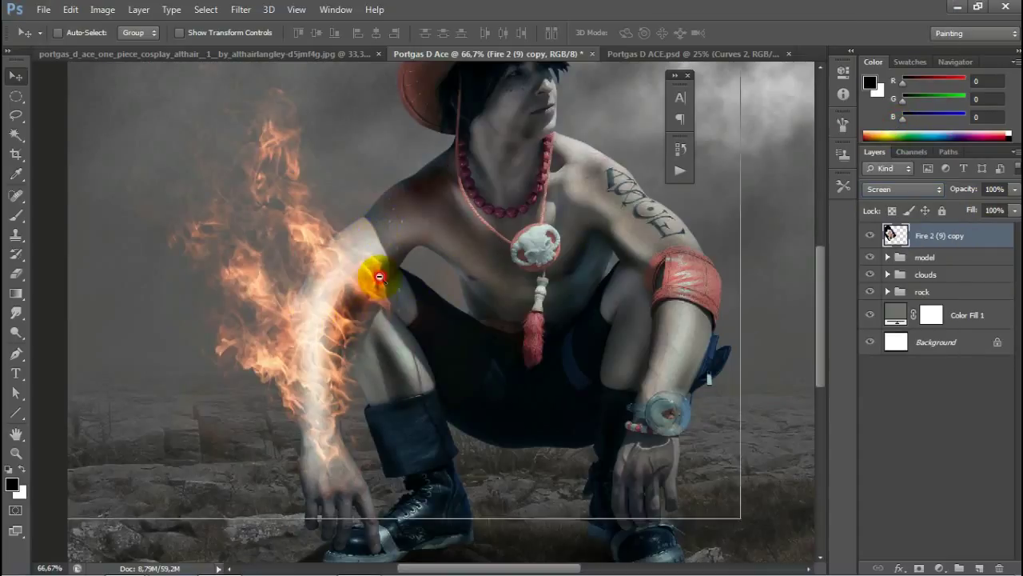
pyautogui.scroll(-1, 364, 270)
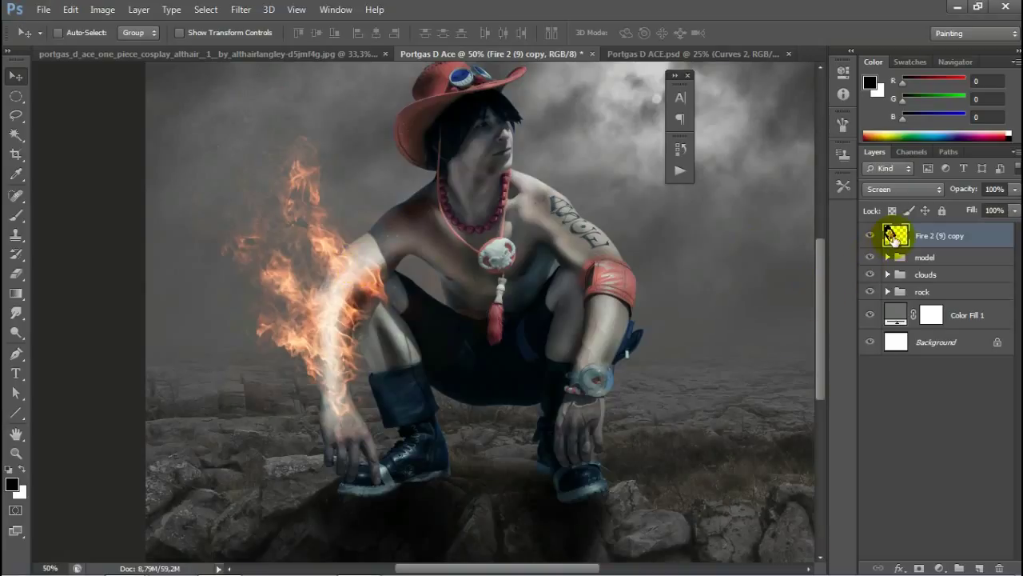
# Step: Duplicate the merged fire, move it to the right shoulder, and flip it horizontally and vertically
pyautogui.moveTo(895, 235); pyautogui.dragTo(979, 567)
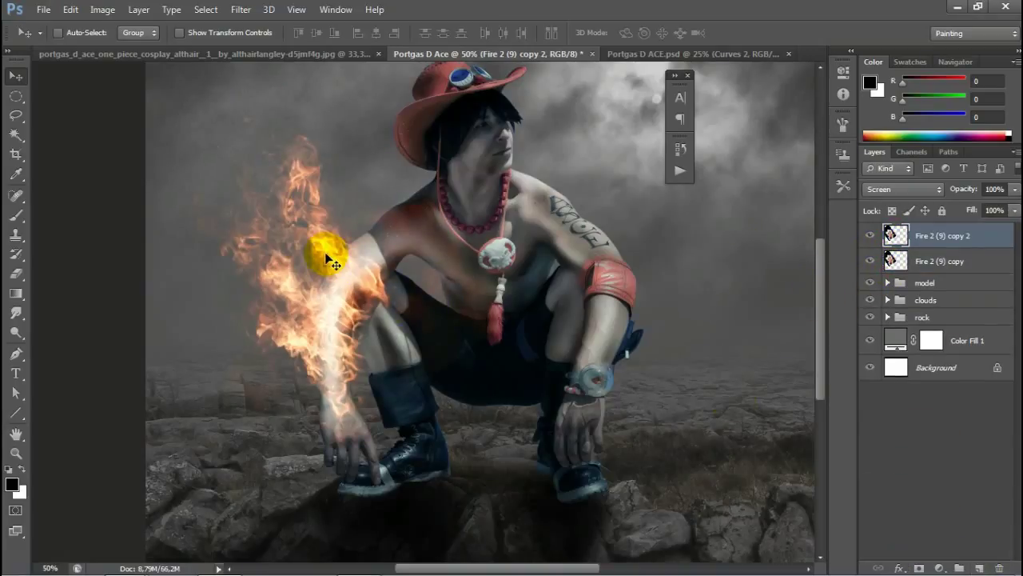
pyautogui.moveTo(328, 271); pyautogui.dragTo(575, 220)
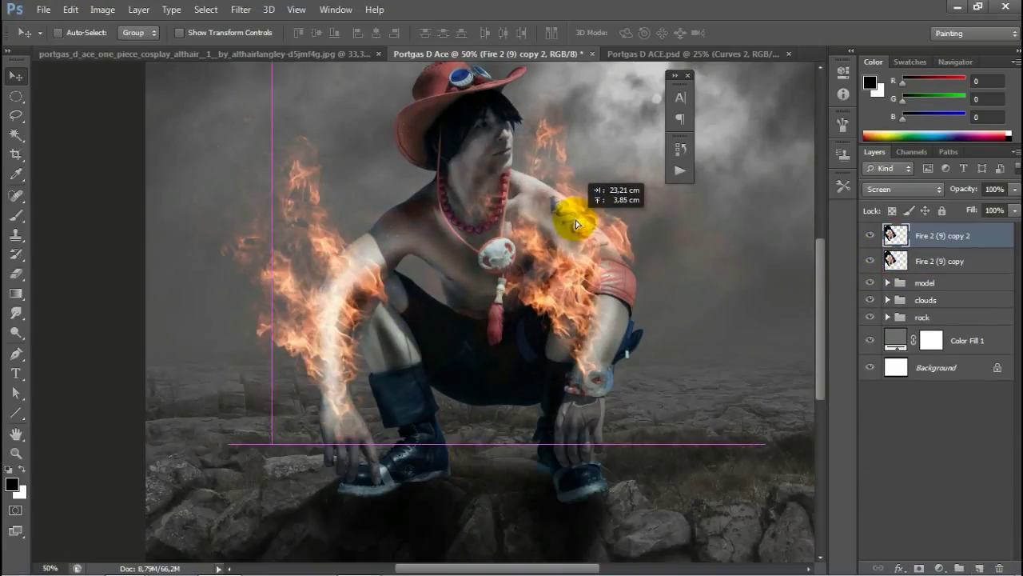
pyautogui.moveTo(625, 193); pyautogui.dragTo(598, 213)
pyautogui.hotkey('ctrl', 't')
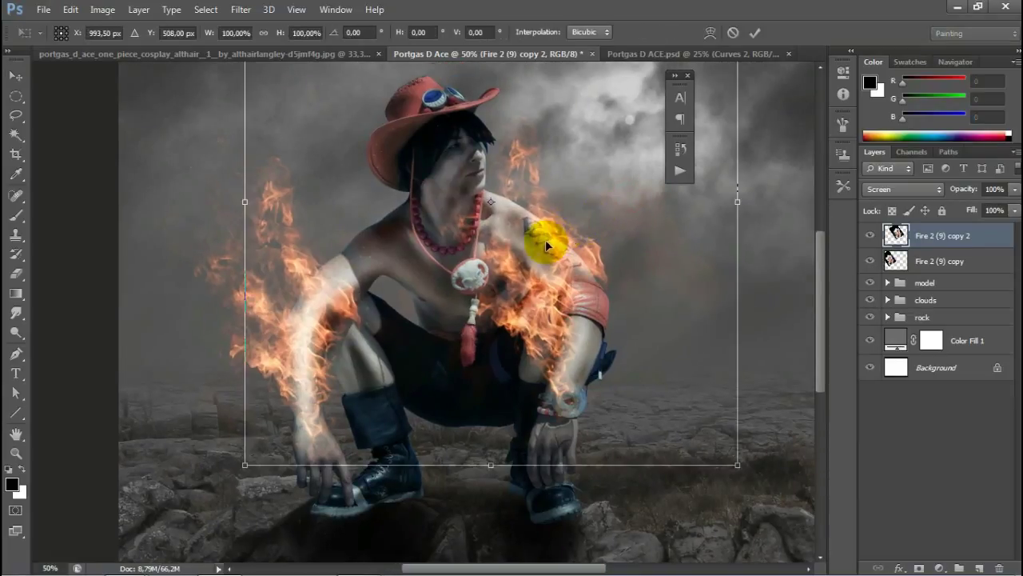
pyautogui.rightClick(542, 238)
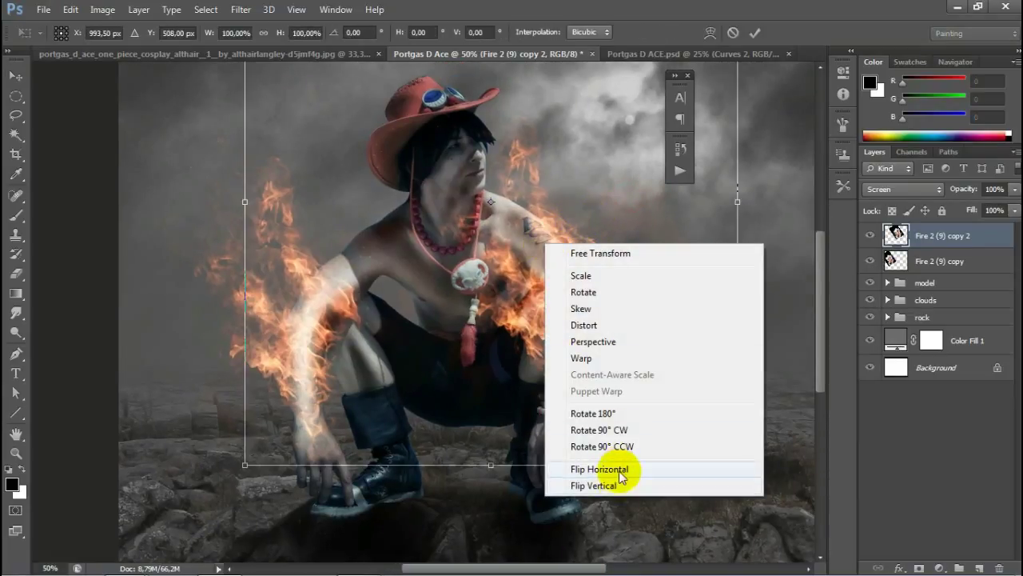
pyautogui.click(621, 472)
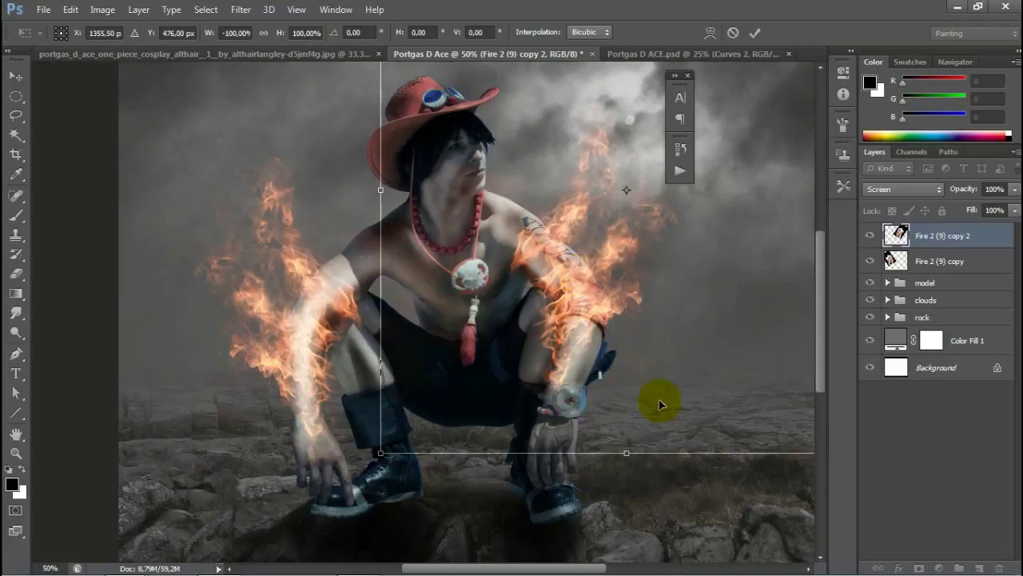
pyautogui.rightClick(583, 297)
pyautogui.click(623, 549)
pyautogui.moveTo(608, 175); pyautogui.dragTo(583, 281)
# Step: Rotate and shrink the flipped fire onto the shoulder, apply it, and add a layer mask
pyautogui.hotkey('ctrl', '-')
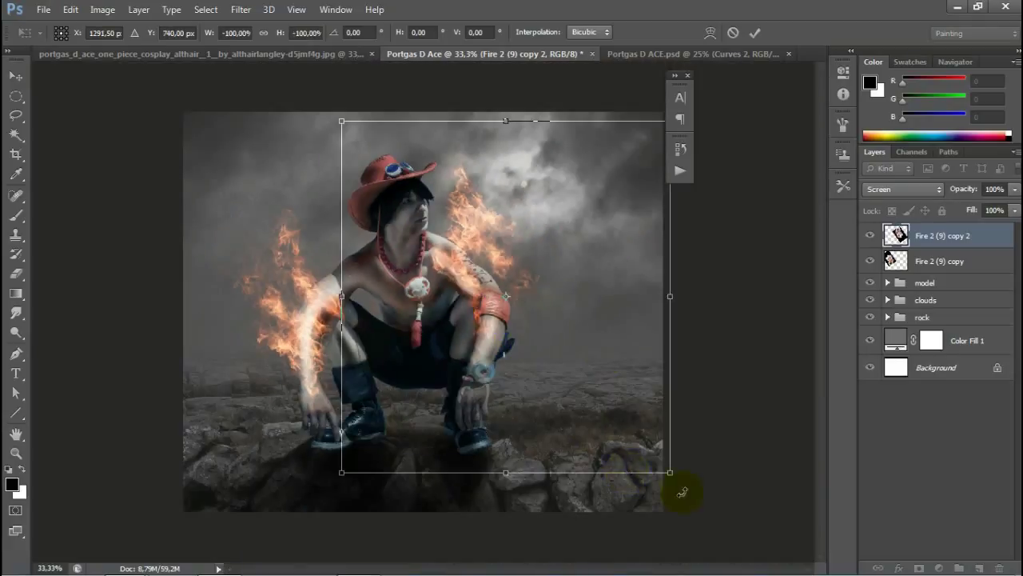
pyautogui.moveTo(682, 491)
pyautogui.mouseDown()
pyautogui.moveTo(787, 292)
pyautogui.moveTo(576, 407)
pyautogui.moveTo(488, 277)
pyautogui.mouseUp()
pyautogui.hotkey('ctrl', '-')
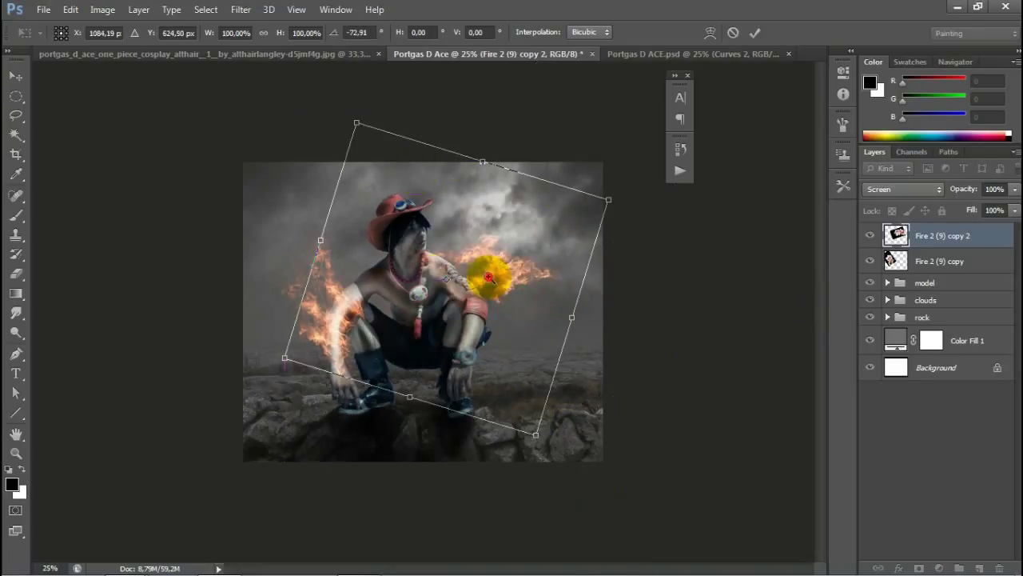
pyautogui.hotkey('ctrl', '+')
pyautogui.hotkey('ctrl', '-')
pyautogui.moveTo(599, 199)
pyautogui.mouseDown()
pyautogui.moveTo(343, 114)
pyautogui.moveTo(480, 247)
pyautogui.moveTo(489, 277)
pyautogui.moveTo(493, 269)
pyautogui.mouseUp()
pyautogui.hotkey('ctrl', '+')
pyautogui.hotkey('ctrl', '-')
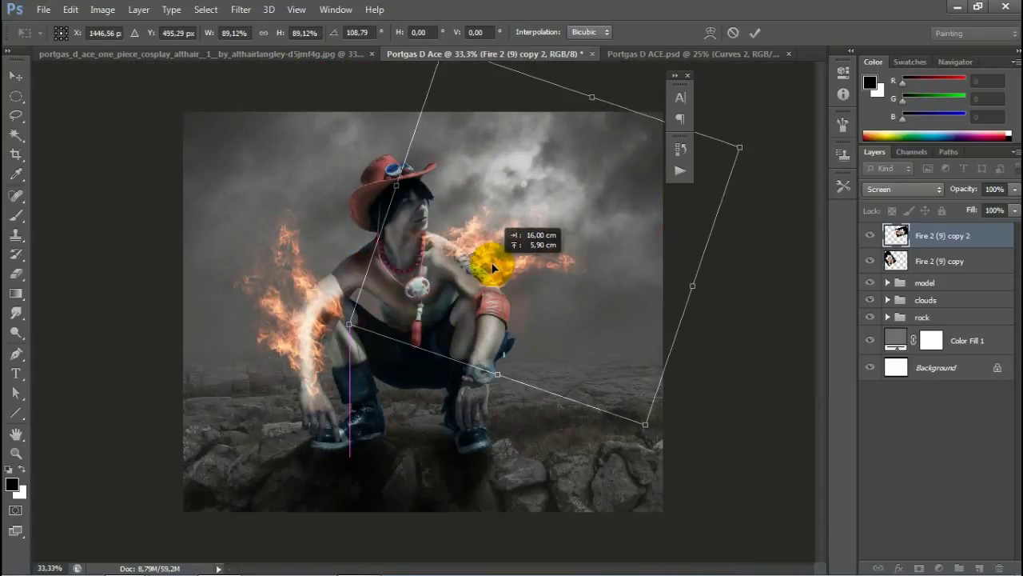
pyautogui.hotkey('ctrl', '+')
pyautogui.hotkey('ctrl', '+')
pyautogui.click(753, 32)
# Step: Paint out the flames spilling past the shoulder on the copy's layer mask
pyautogui.click(919, 567)
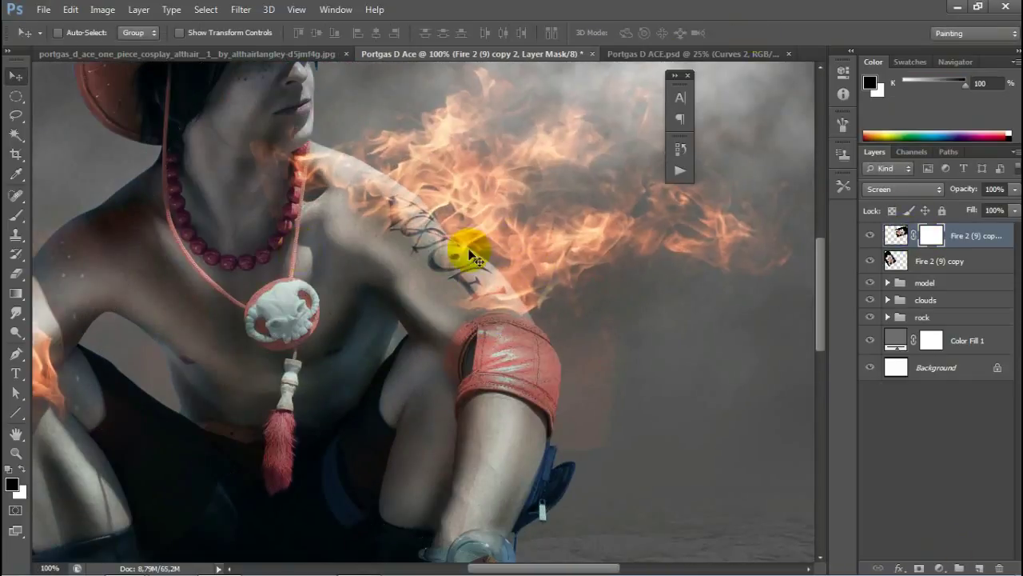
pyautogui.click(16, 215)
pyautogui.scroll(2, 286, 160)
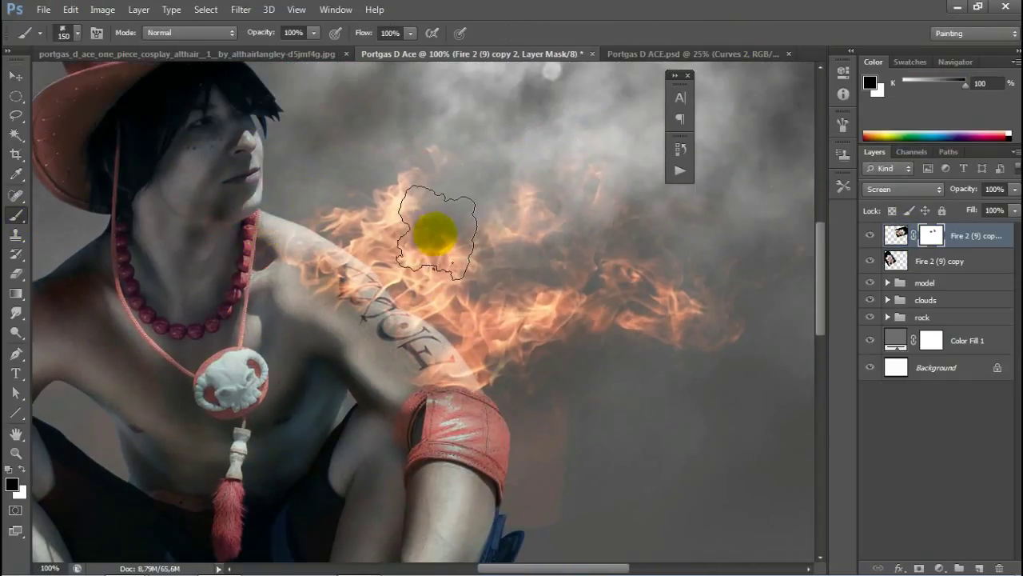
pyautogui.scroll(-3, 542, 471)
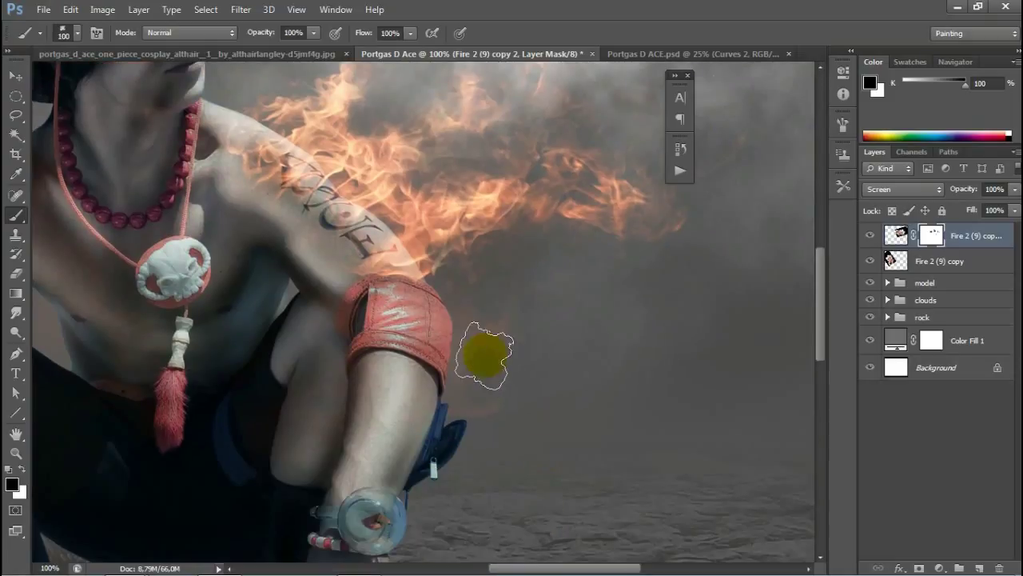
pyautogui.press(']')
pyautogui.press(']')
pyautogui.press(']')
pyautogui.scroll(3, 742, 149)
pyautogui.hscroll(3, 742, 149)
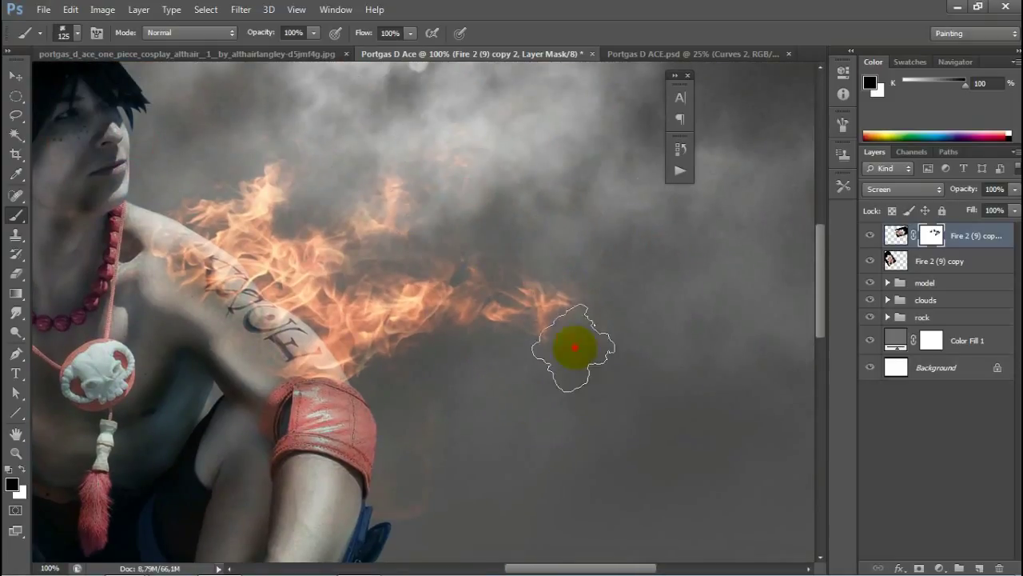
pyautogui.moveTo(618, 269); pyautogui.dragTo(201, 331)
pyautogui.press('[')
pyautogui.press('[')
pyautogui.press('[')
pyautogui.click(595, 258)
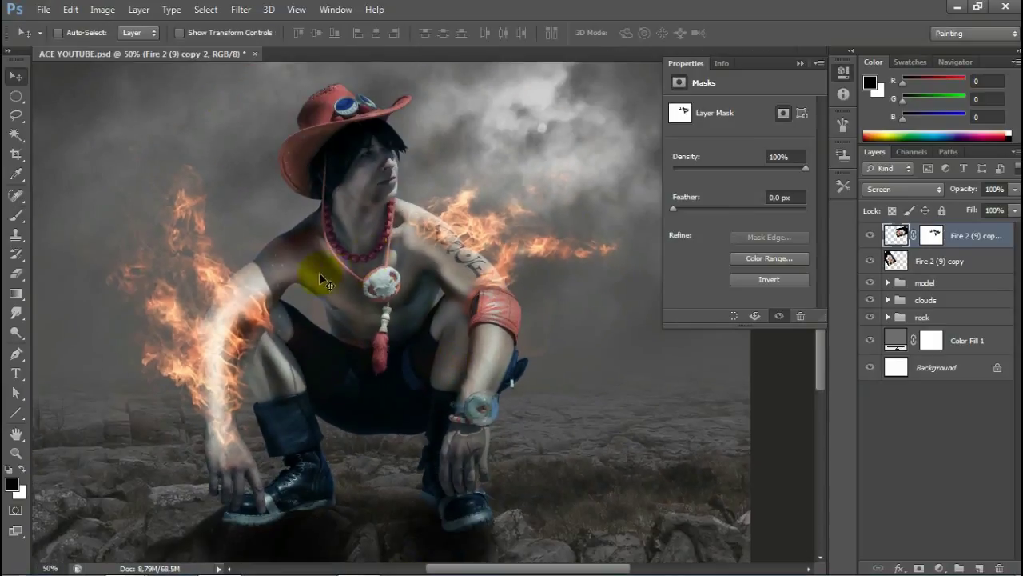
# Step: Rotate the shoulder flames about -5° counter-clockwise, then select the Fire 2 (9) copy layer
pyautogui.hotkey('ctrl', 't')
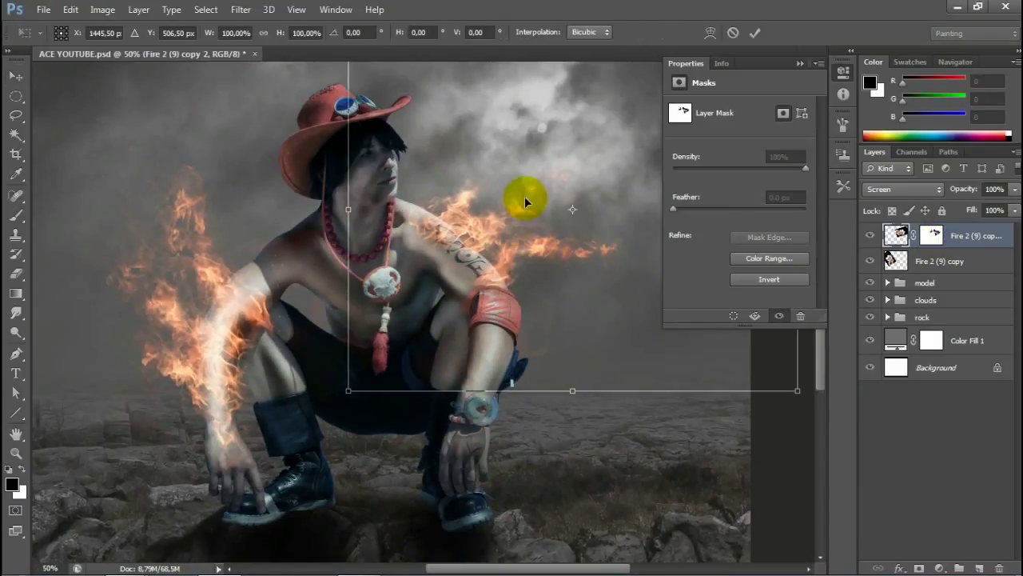
pyautogui.keyDown('alt'); pyautogui.click(505, 213); pyautogui.keyUp('alt')
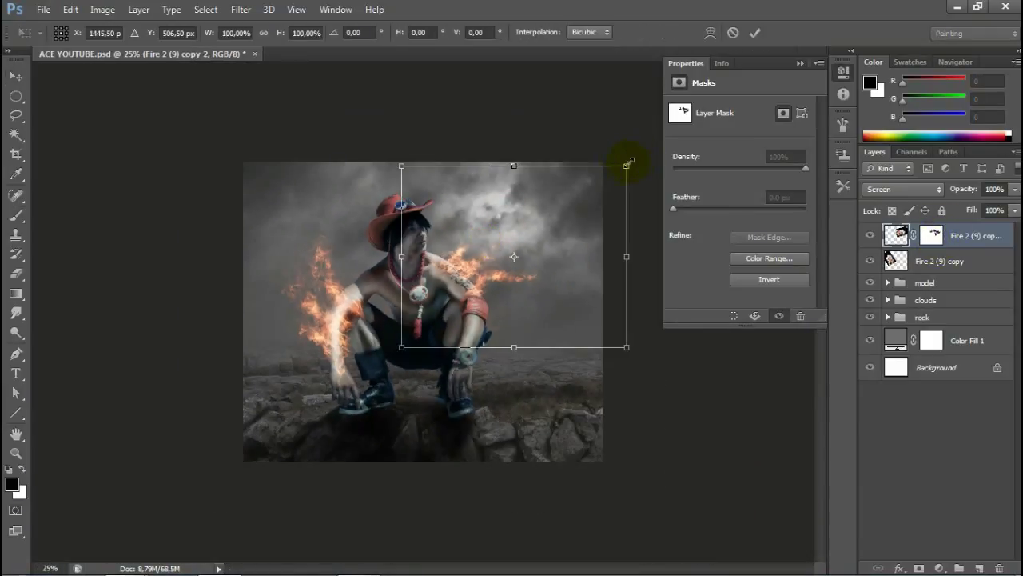
pyautogui.moveTo(640, 372); pyautogui.dragTo(644, 354)
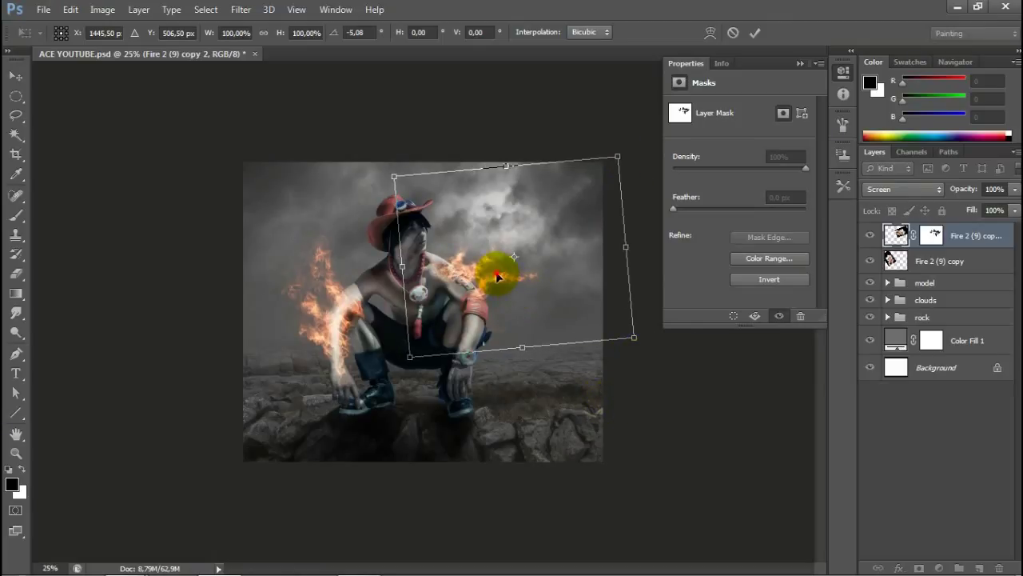
pyautogui.moveTo(487, 256); pyautogui.dragTo(496, 267)
pyautogui.press('Return')
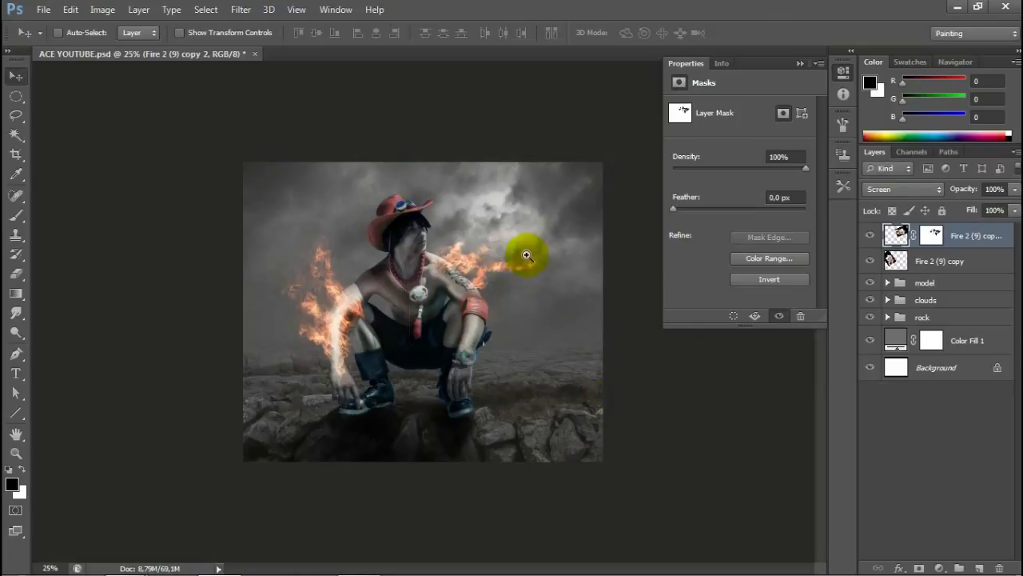
pyautogui.keyDown('ctrl'); pyautogui.click(452, 286); pyautogui.keyUp('ctrl')
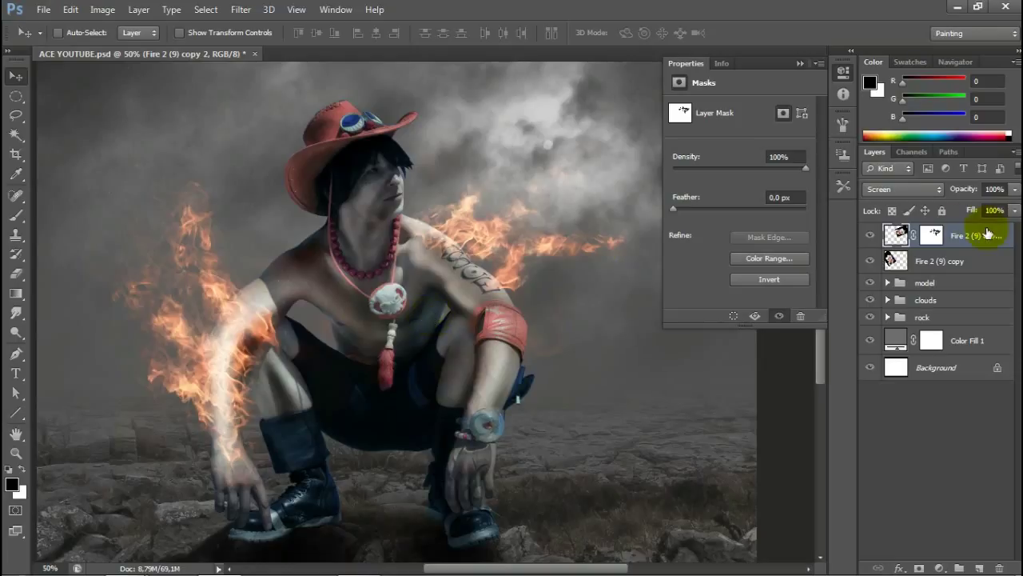
pyautogui.click(905, 264)
pyautogui.click(943, 566)
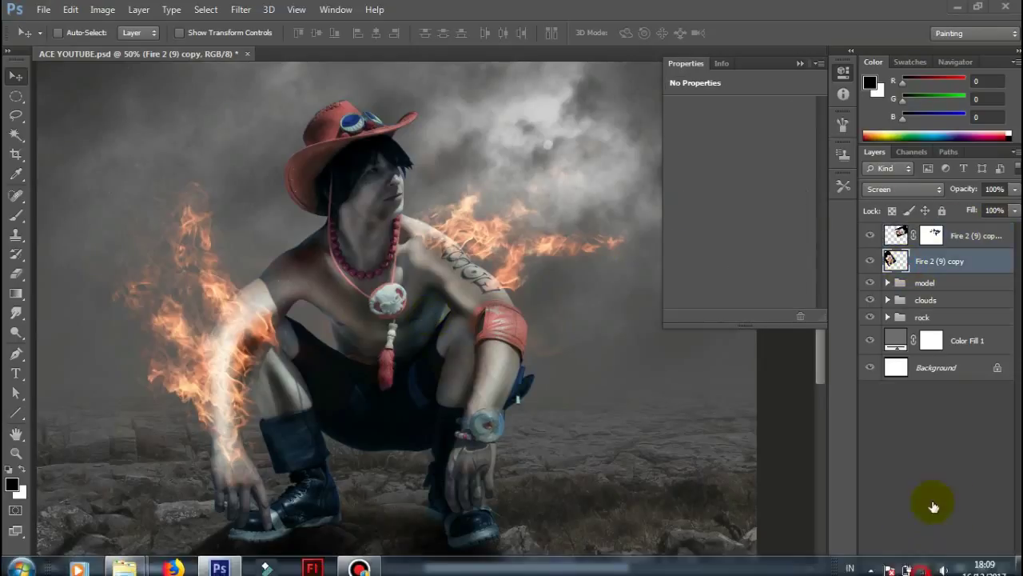
pyautogui.click(971, 413)
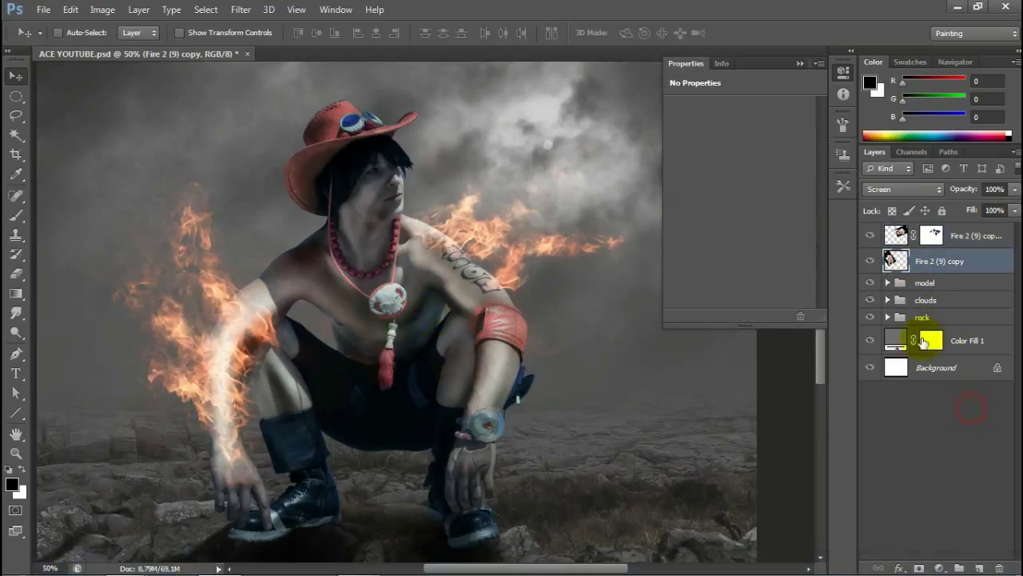
# Step: Add a layer mask to Fire 2 (9) copy and brush black over the knee area
pyautogui.click(919, 568)
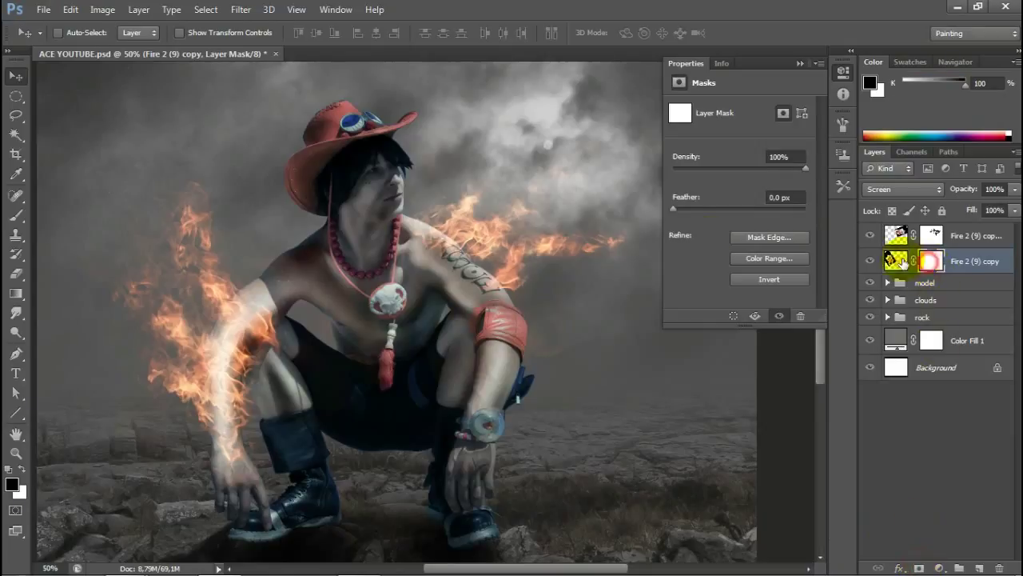
pyautogui.press('b')
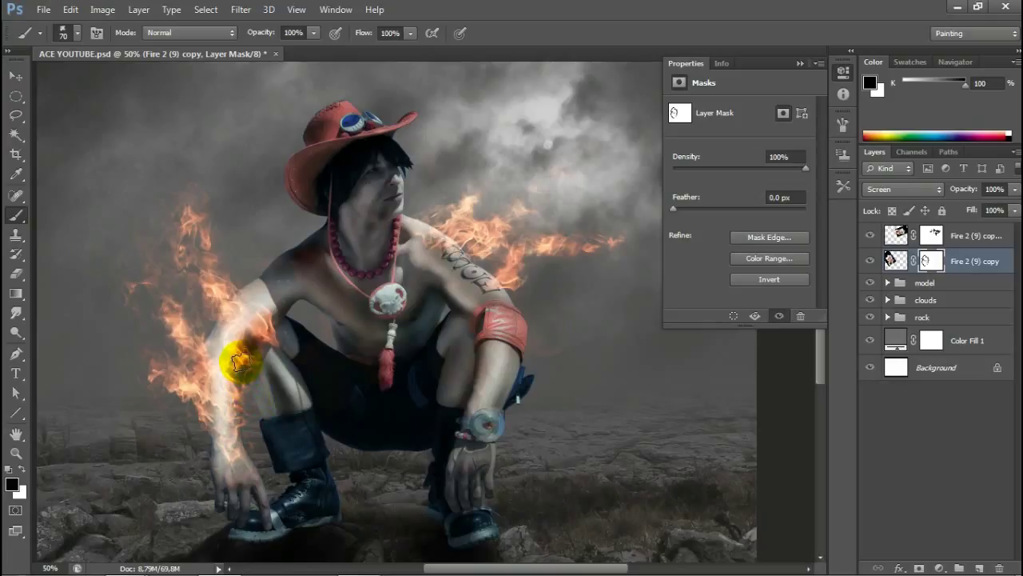
pyautogui.scroll(1, 271, 372)
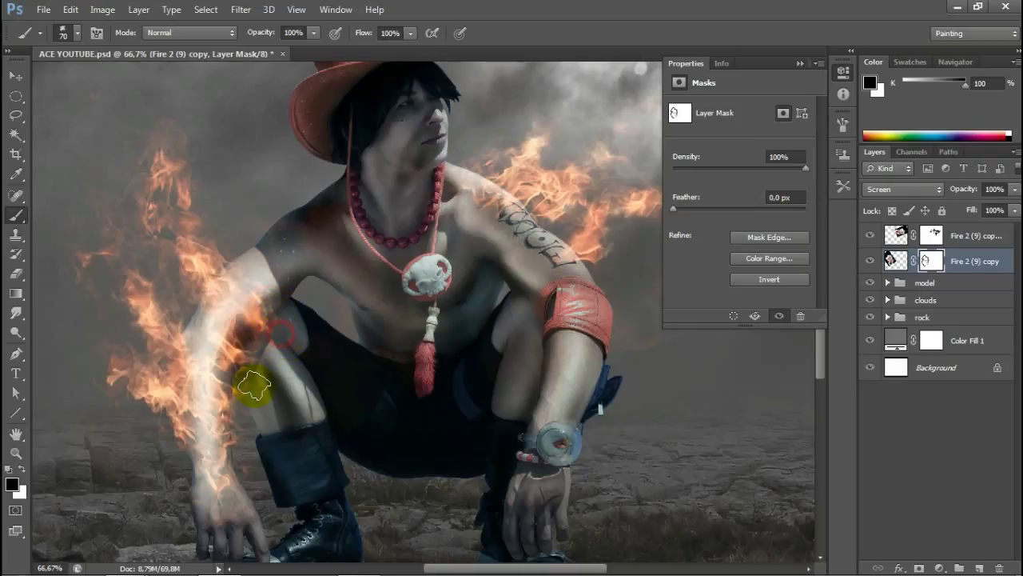
pyautogui.moveTo(256, 483); pyautogui.dragTo(285, 303)
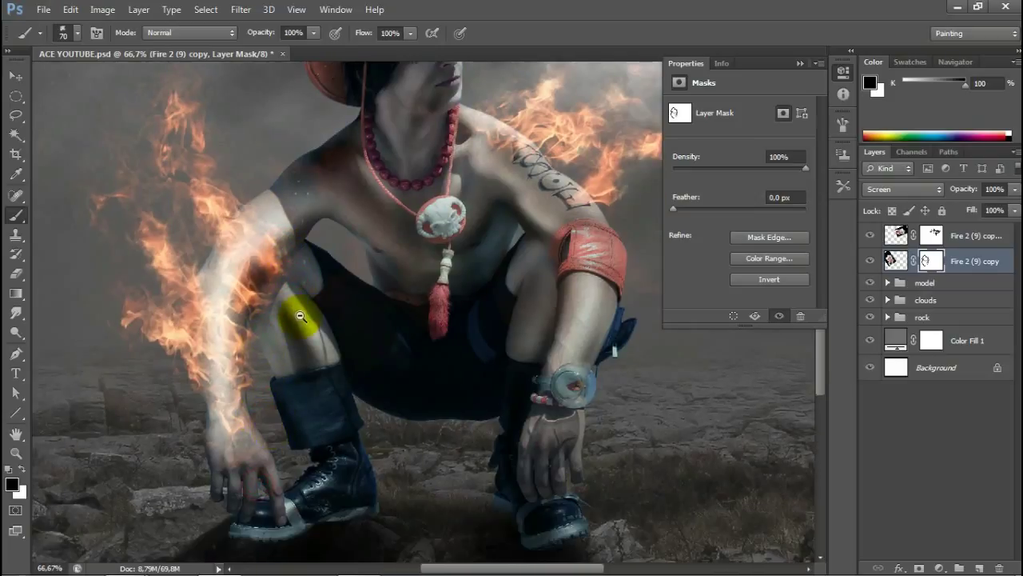
pyautogui.scroll(-1, 498, 235)
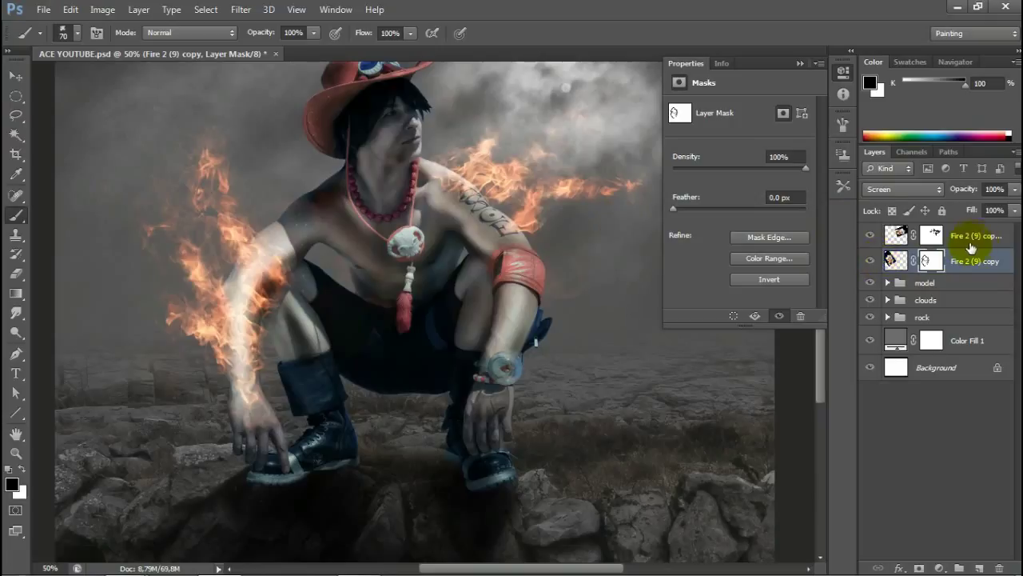
# Step: Duplicate the arm flames, move the copy down over the hand, and rotate it about -25°
pyautogui.hotkey('ctrl', 'j')
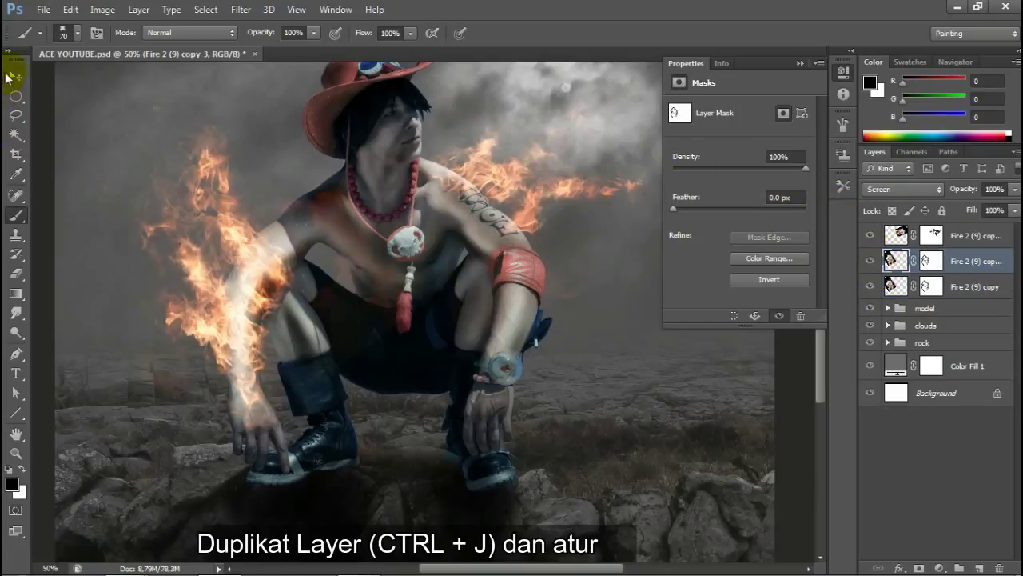
pyautogui.click(9, 75)
pyautogui.moveTo(229, 308); pyautogui.dragTo(255, 370)
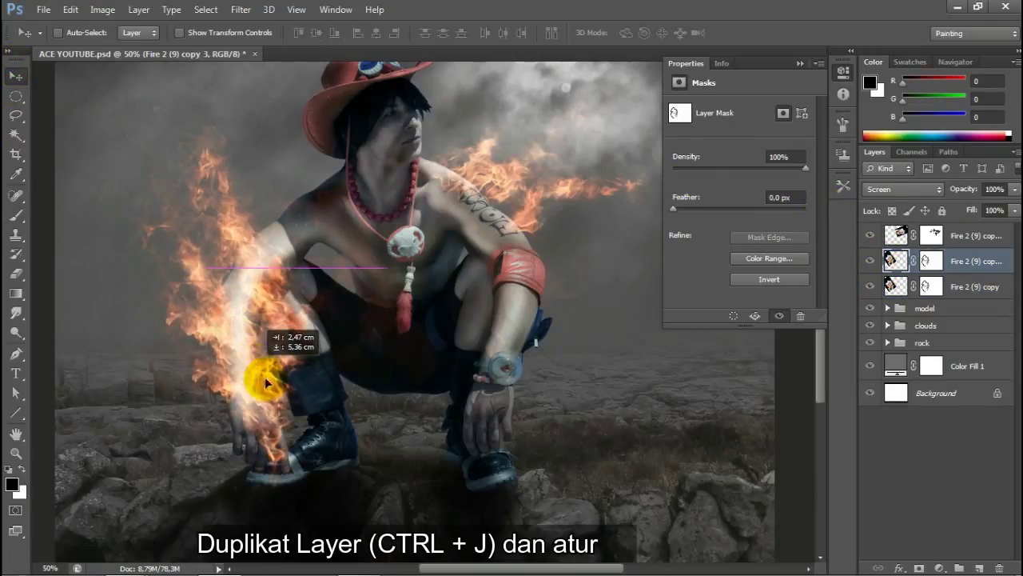
pyautogui.hotkey('ctrl', 't')
pyautogui.moveTo(416, 479)
pyautogui.mouseDown()
pyautogui.moveTo(458, 432)
pyautogui.moveTo(114, 413)
pyautogui.mouseUp()
pyautogui.moveTo(264, 376)
pyautogui.mouseDown()
pyautogui.moveTo(292, 380)
pyautogui.moveTo(297, 411)
pyautogui.mouseUp()
pyautogui.scroll(2, 418, 417)
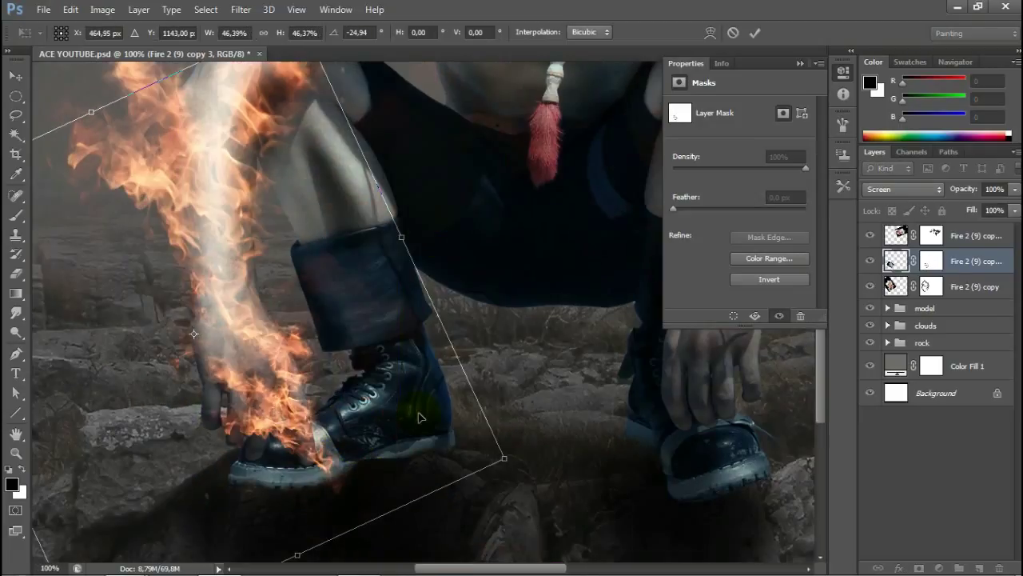
pyautogui.press('Return')
pyautogui.hotkey('ctrl', 't')
pyautogui.moveTo(267, 376); pyautogui.dragTo(268, 362)
pyautogui.press('Return')
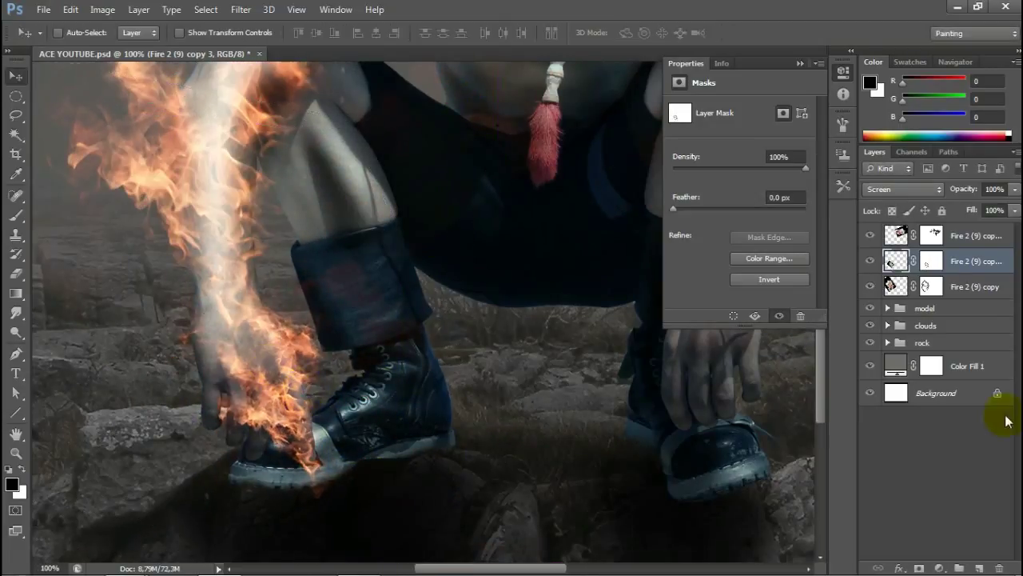
# Step: Touch up the masks of Fire 2 (9) copy 3 and Fire 2 (9) copy with a black brush
pyautogui.click(931, 261)
pyautogui.press('b')
pyautogui.scroll(-1, 172, 319)
pyautogui.press(']')
pyautogui.press(']')
pyautogui.press(']')
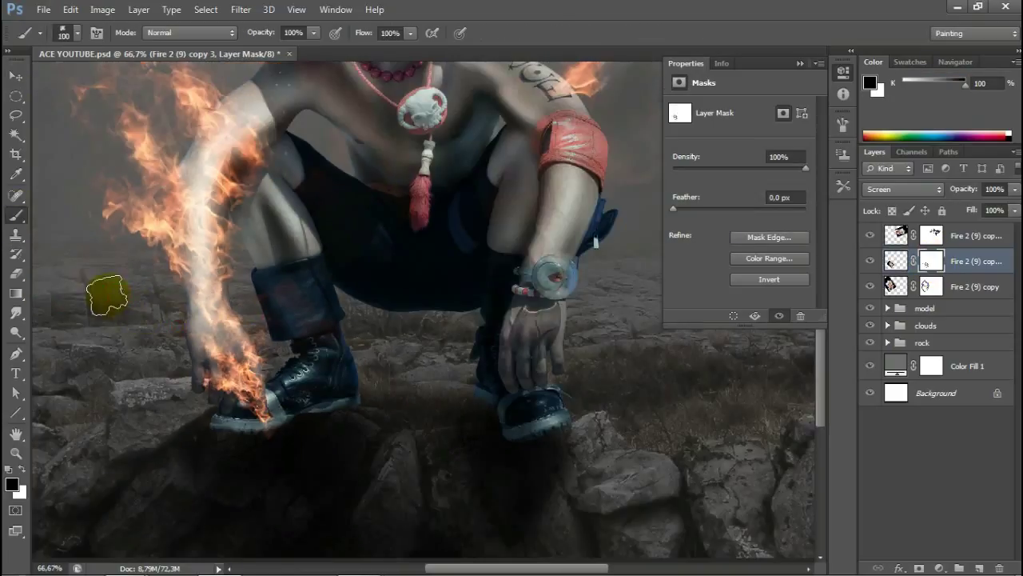
pyautogui.moveTo(112, 345); pyautogui.dragTo(154, 430)
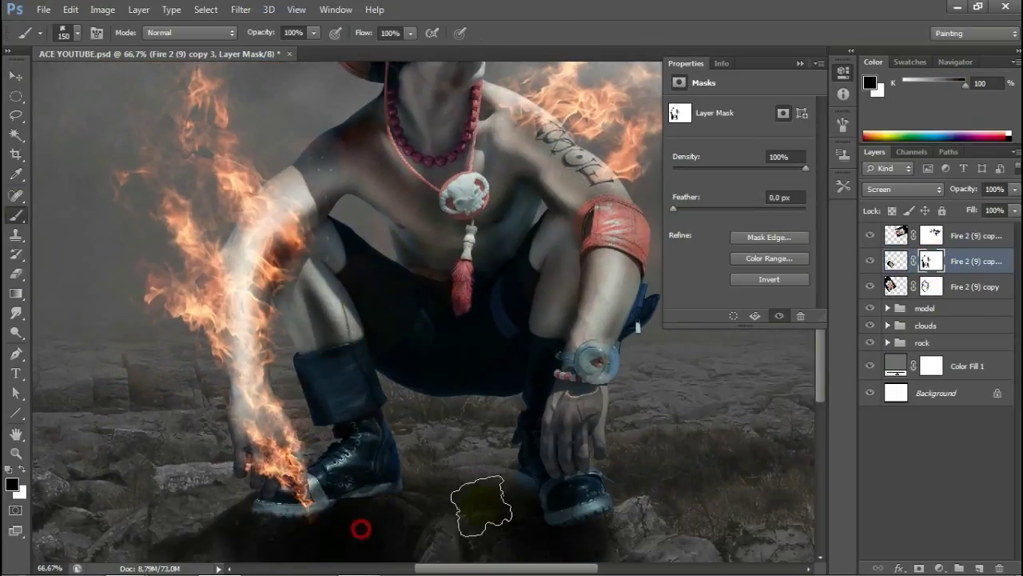
pyautogui.hotkey('alt', '[')
pyautogui.scroll(1, 339, 320)
pyautogui.scroll(2, 295, 172)
pyautogui.hscroll(-1, 294, 172)
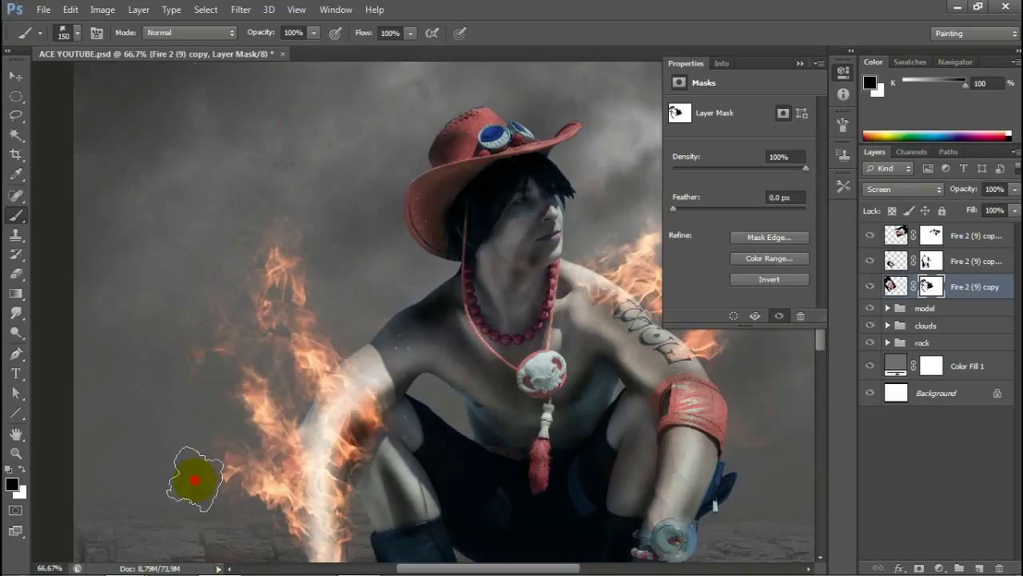
pyautogui.scroll(-1, 208, 456)
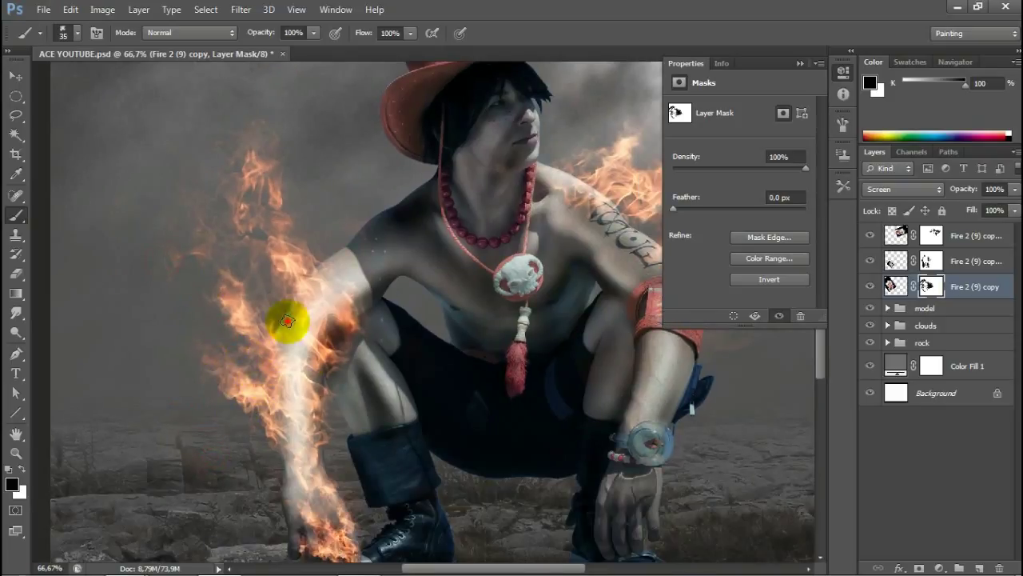
pyautogui.hotkey('ctrl', '-')
pyautogui.hotkey('alt', ']')
pyautogui.hotkey('alt', ']')
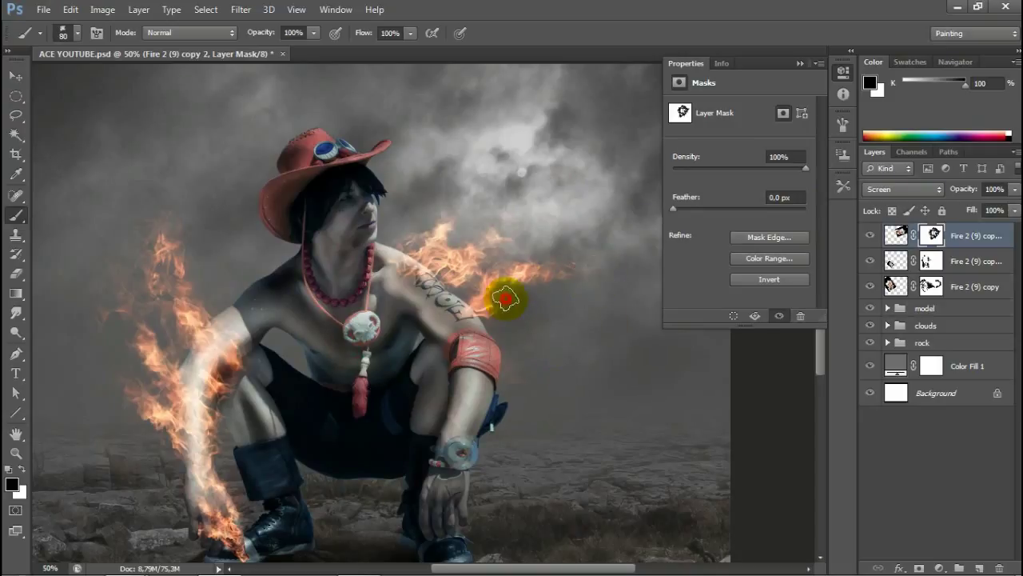
pyautogui.hotkey('ctrl', '-')
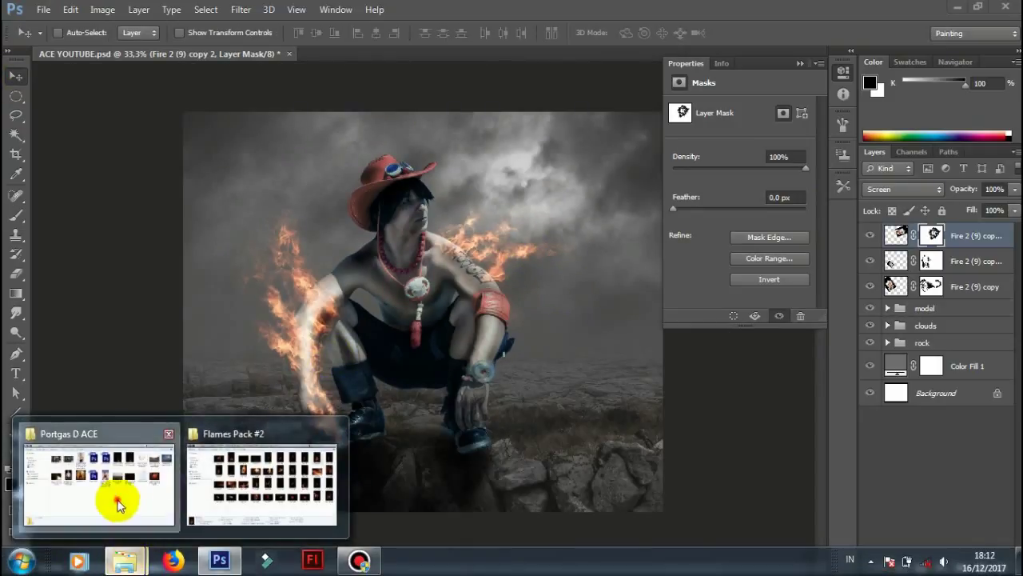
# Step: Open the Flames Pack #2 folder window and drag Fire 2 (1) toward Photoshop
pyautogui.click(119, 499)
pyautogui.click(121, 560)
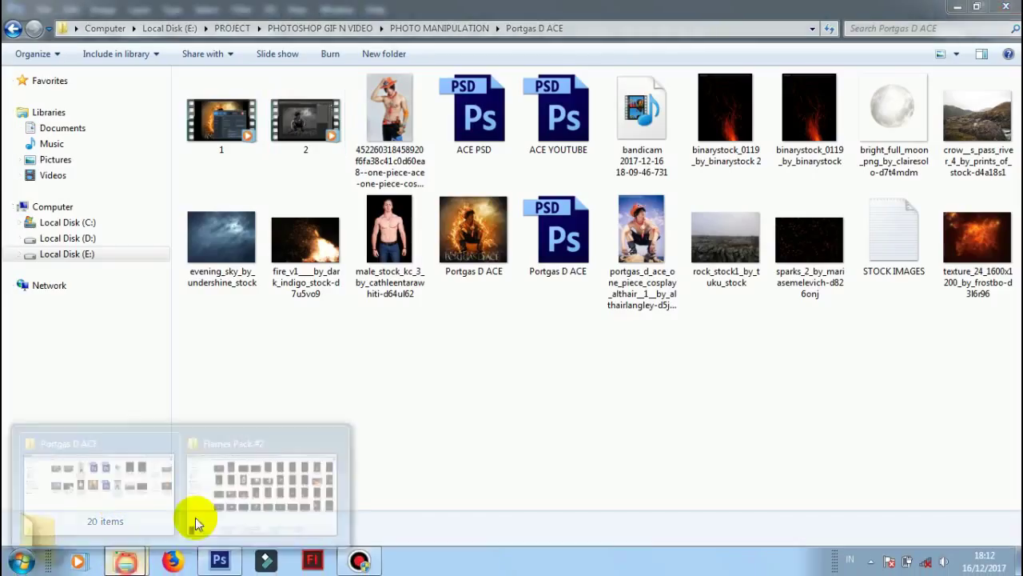
pyautogui.click(286, 482)
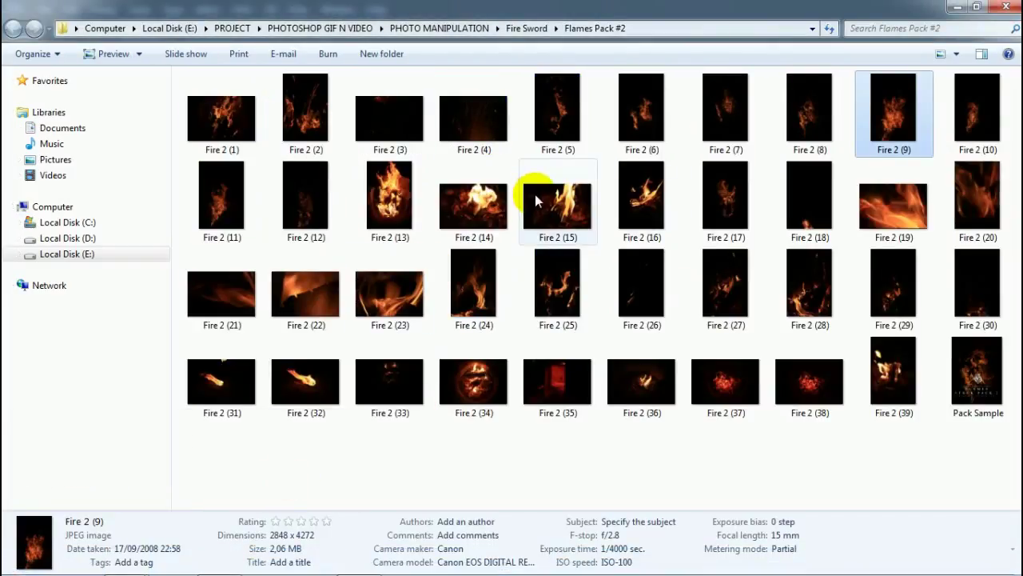
pyautogui.click(802, 388)
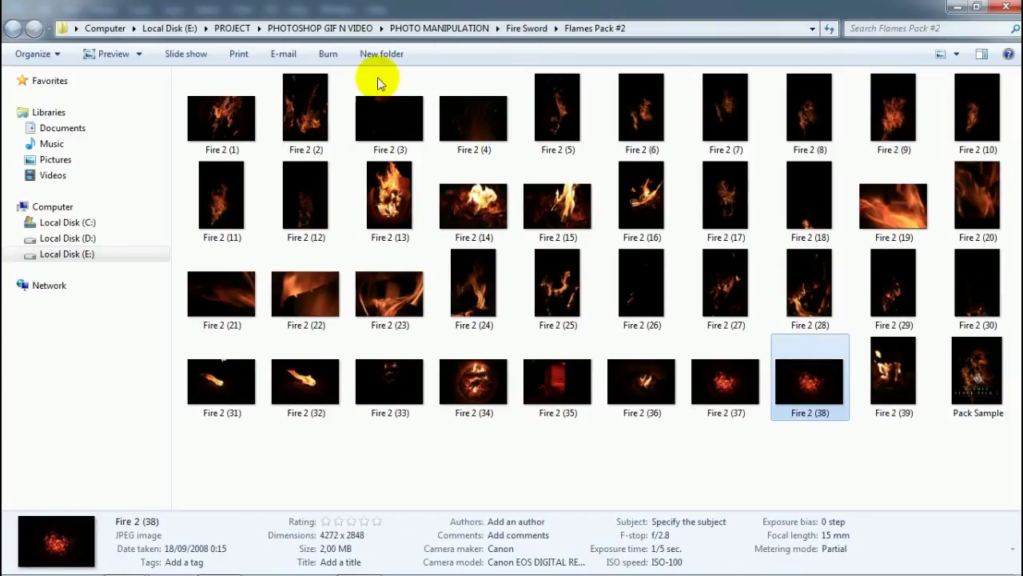
pyautogui.moveTo(242, 111); pyautogui.dragTo(212, 562)
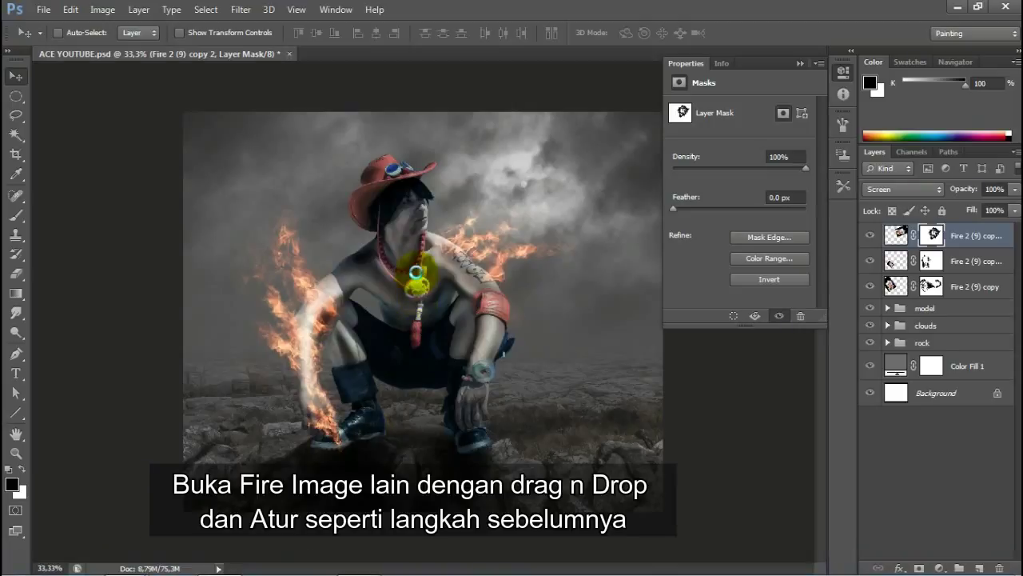
# Step: Drop Fire 2 (1) into the composition and set it to Screen blending
pyautogui.moveTo(212, 562); pyautogui.dragTo(417, 274)
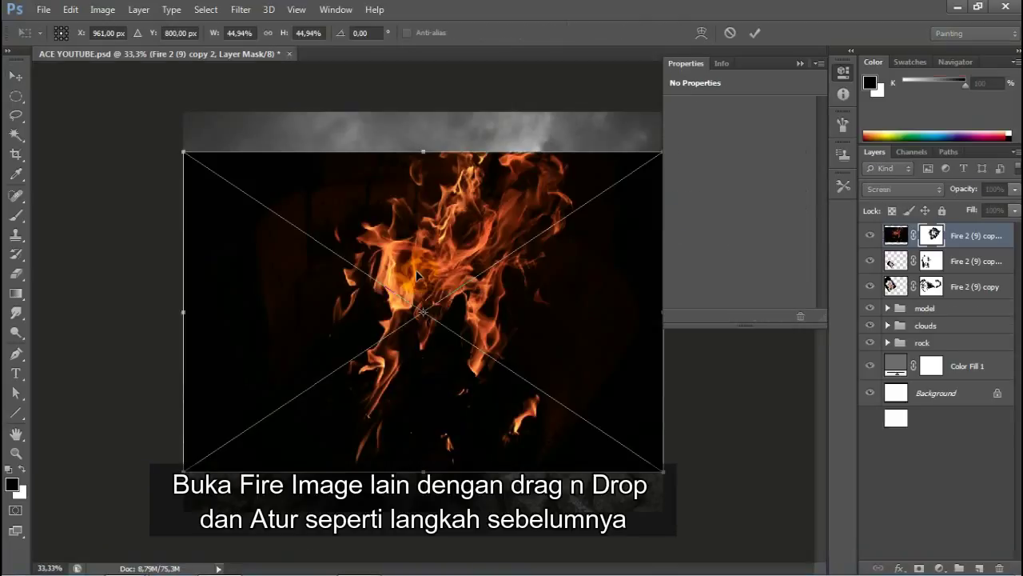
pyautogui.click(907, 189)
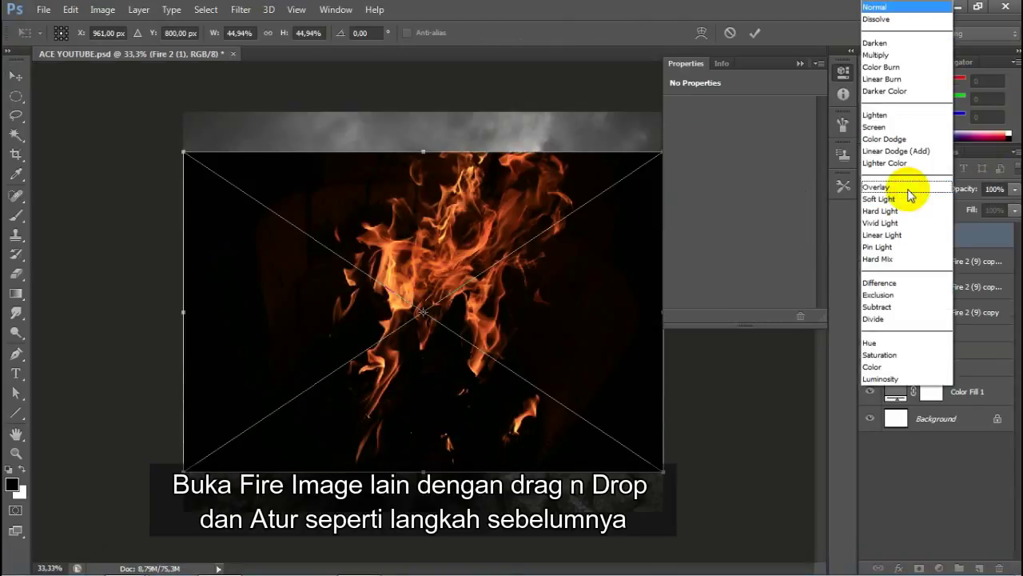
pyautogui.click(897, 132)
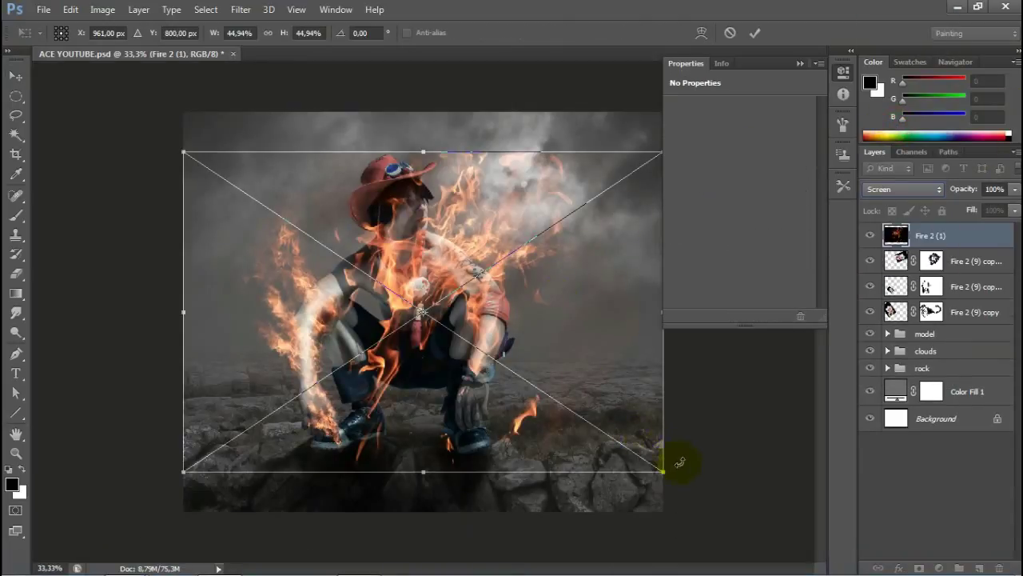
# Step: Shrink and rotate the flame up around the hat, then mask the stray flame above it
pyautogui.moveTo(678, 461); pyautogui.dragTo(478, 61)
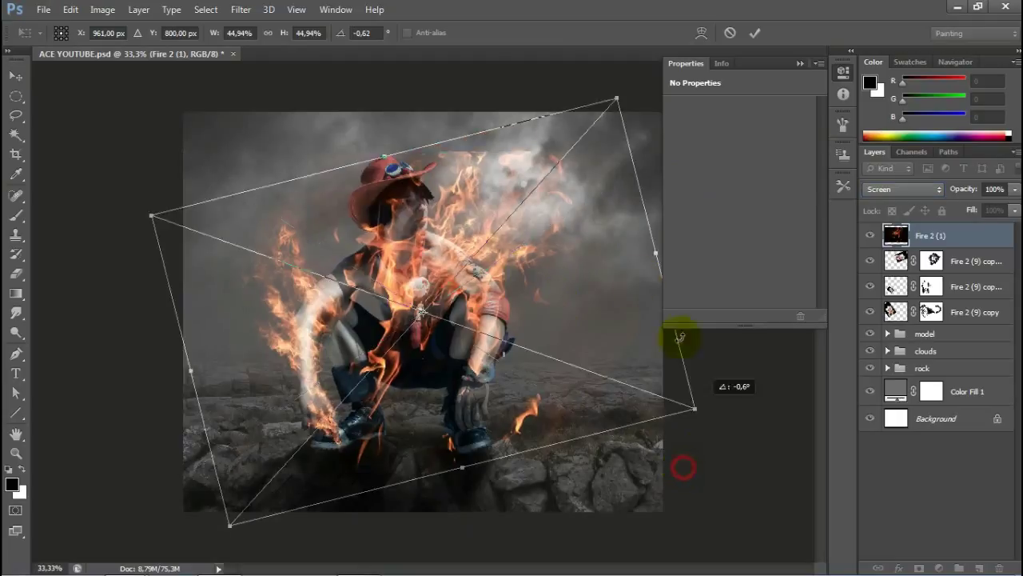
pyautogui.keyDown('ctrl'); pyautogui.keyDown('alt'); pyautogui.click(464, 134); pyautogui.keyUp('alt'); pyautogui.keyUp('ctrl')
pyautogui.moveTo(411, 89); pyautogui.dragTo(440, 363)
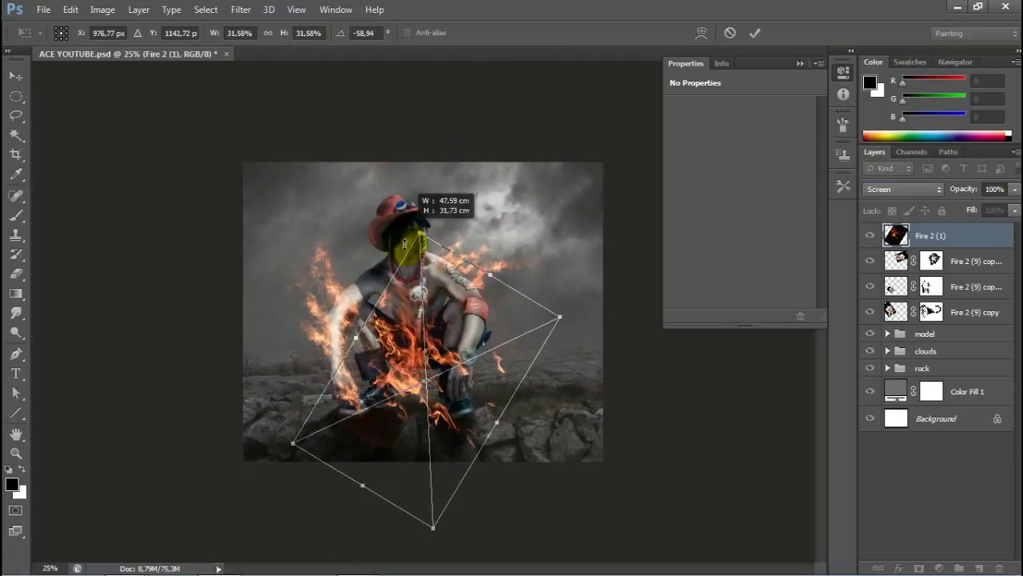
pyautogui.moveTo(428, 422); pyautogui.dragTo(422, 45)
pyautogui.hotkey('ctrl', '+')
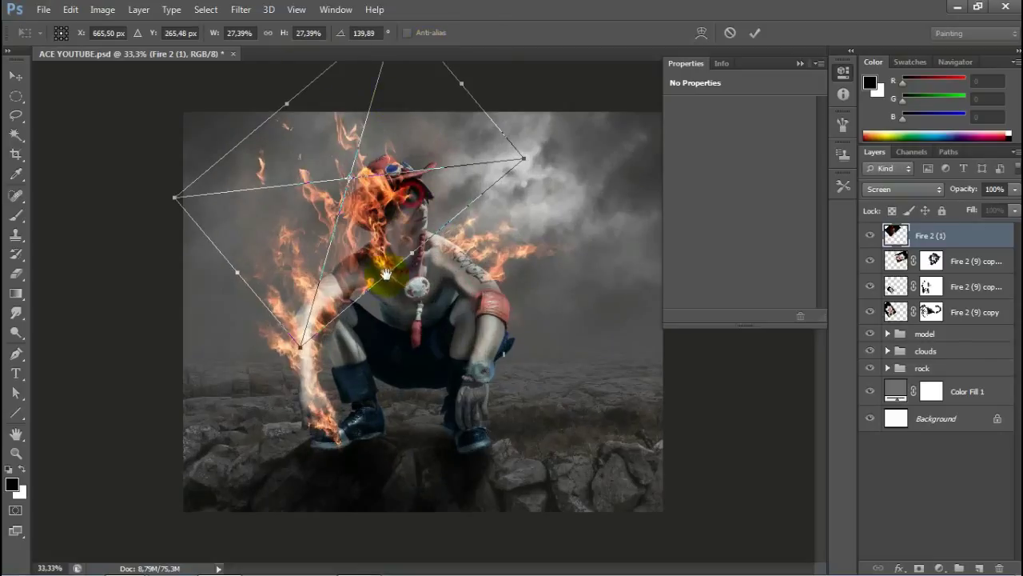
pyautogui.moveTo(297, 345); pyautogui.dragTo(360, 216)
pyautogui.moveTo(491, 103); pyautogui.dragTo(488, 131)
pyautogui.hotkey('ctrl', '-')
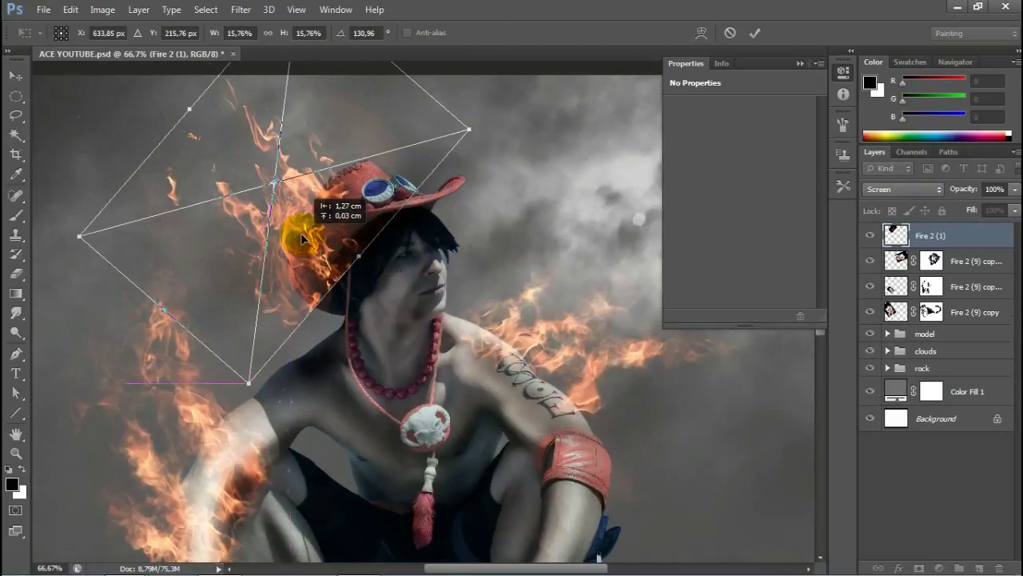
pyautogui.press('Return')
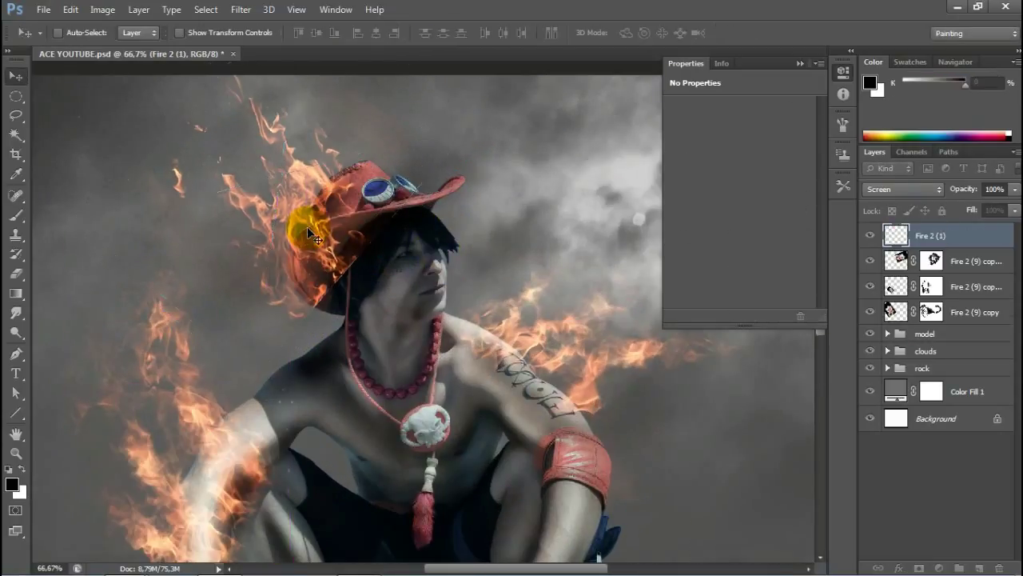
pyautogui.press('b')
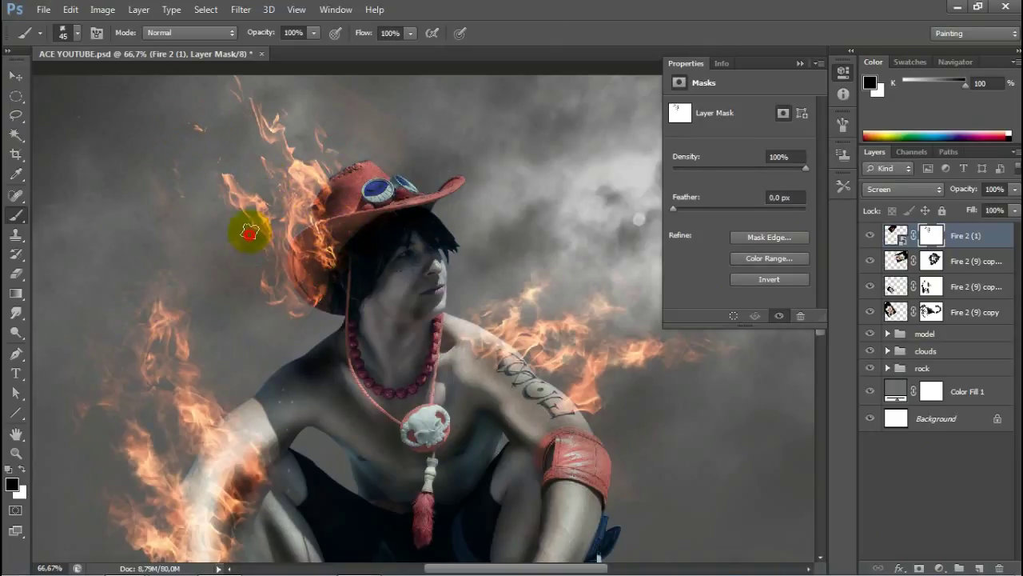
pyautogui.moveTo(259, 285); pyautogui.dragTo(273, 171)
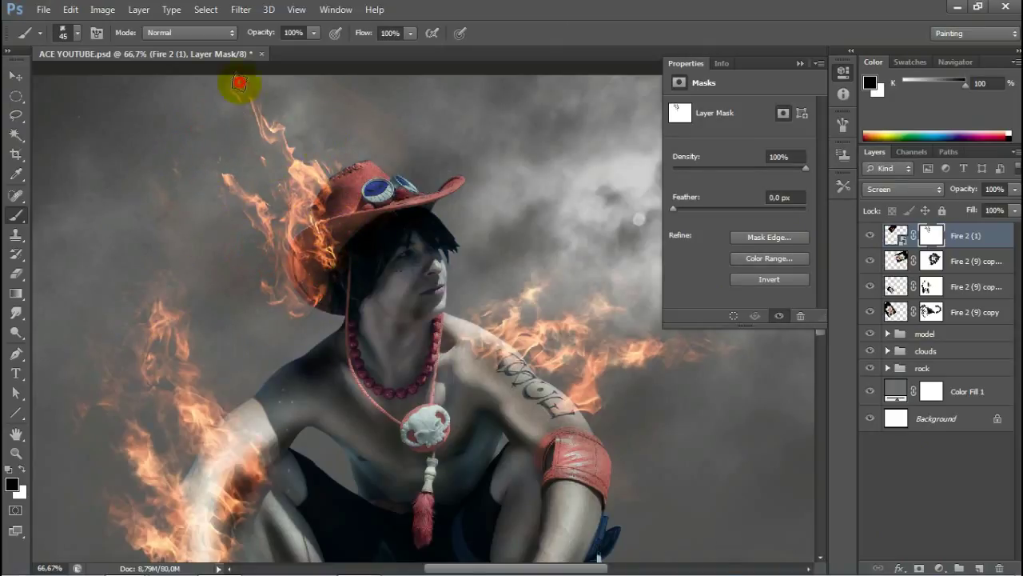
# Step: Duplicate the Fire 2 (1) layer, flip the copy horizontally, and move it over the hat
pyautogui.click(16, 76)
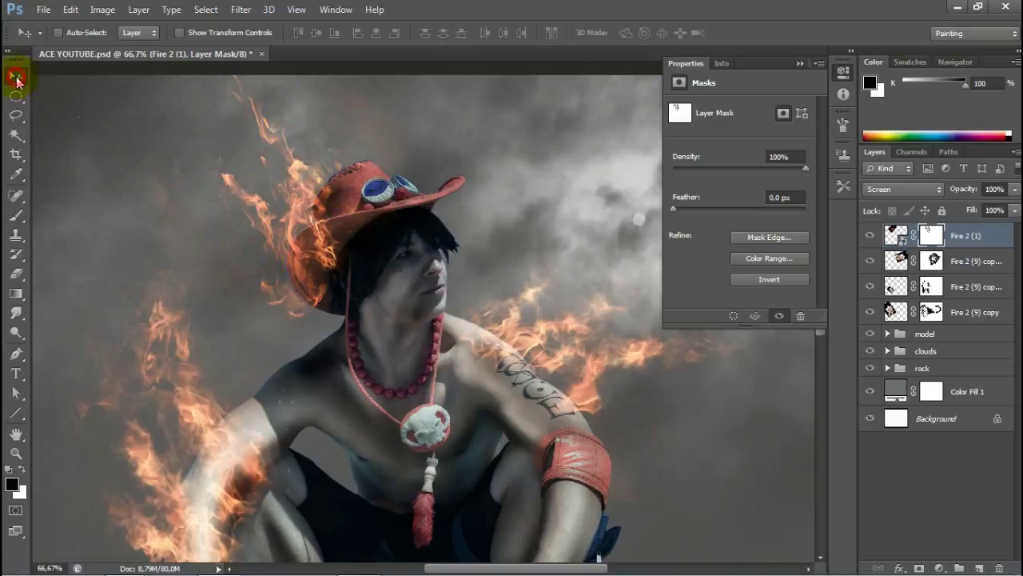
pyautogui.hotkey('ctrl', 'j')
pyautogui.hotkey('ctrl', 't')
pyautogui.rightClick(314, 195)
pyautogui.click(352, 483)
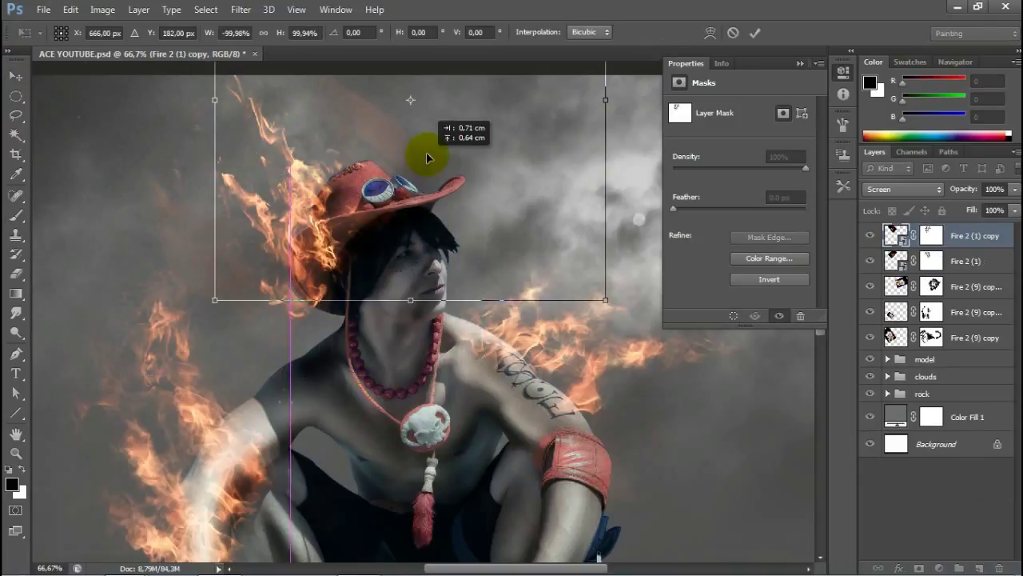
pyautogui.moveTo(427, 155)
pyautogui.mouseDown()
pyautogui.moveTo(413, 211)
pyautogui.moveTo(388, 170)
pyautogui.mouseUp()
# Step: Rotate and reposition the mirrored flame copy above the hat and apply it
pyautogui.hotkey('ctrl', '-')
pyautogui.moveTo(365, 102); pyautogui.dragTo(388, 149)
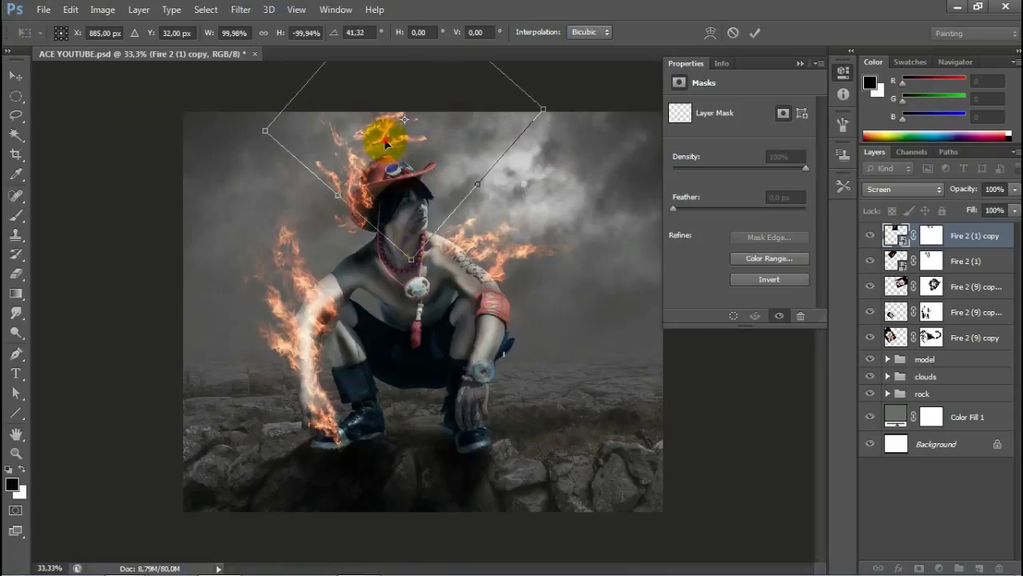
pyautogui.hotkey('ctrl', '+')
pyautogui.hotkey('ctrl', '+')
pyautogui.moveTo(544, 382); pyautogui.dragTo(571, 326)
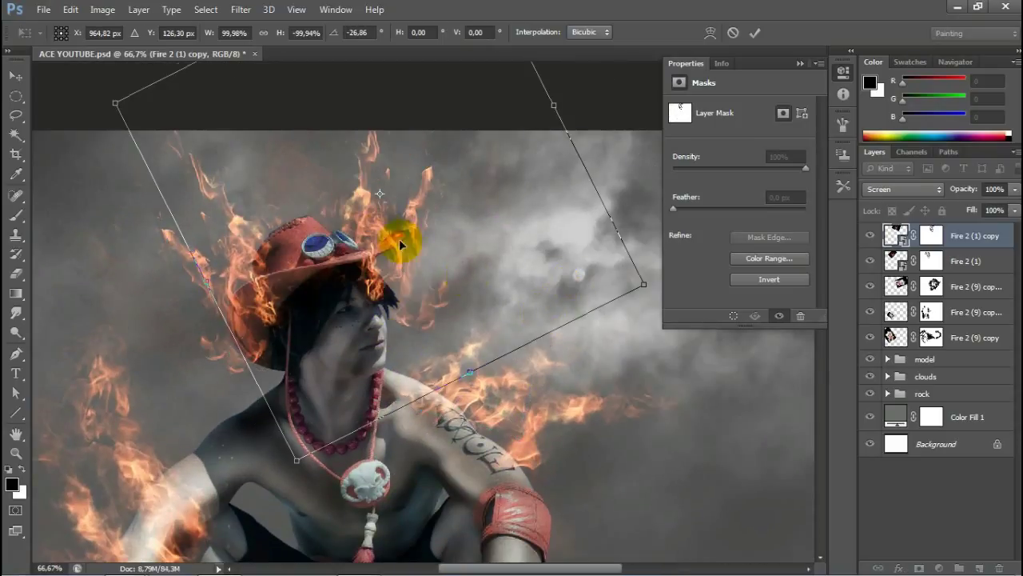
pyautogui.moveTo(399, 231)
pyautogui.mouseDown()
pyautogui.moveTo(364, 211)
pyautogui.moveTo(406, 257)
pyautogui.mouseUp()
pyautogui.hotkey('ctrl', '-')
pyautogui.moveTo(559, 224); pyautogui.dragTo(549, 165)
pyautogui.moveTo(384, 256)
pyautogui.mouseDown()
pyautogui.moveTo(339, 224)
pyautogui.moveTo(350, 197)
pyautogui.mouseUp()
pyautogui.hotkey('ctrl', '+')
pyautogui.hotkey('ctrl', '+')
pyautogui.hotkey('ctrl', '+')
pyautogui.click(754, 32)
pyautogui.hotkey('ctrl', '-')
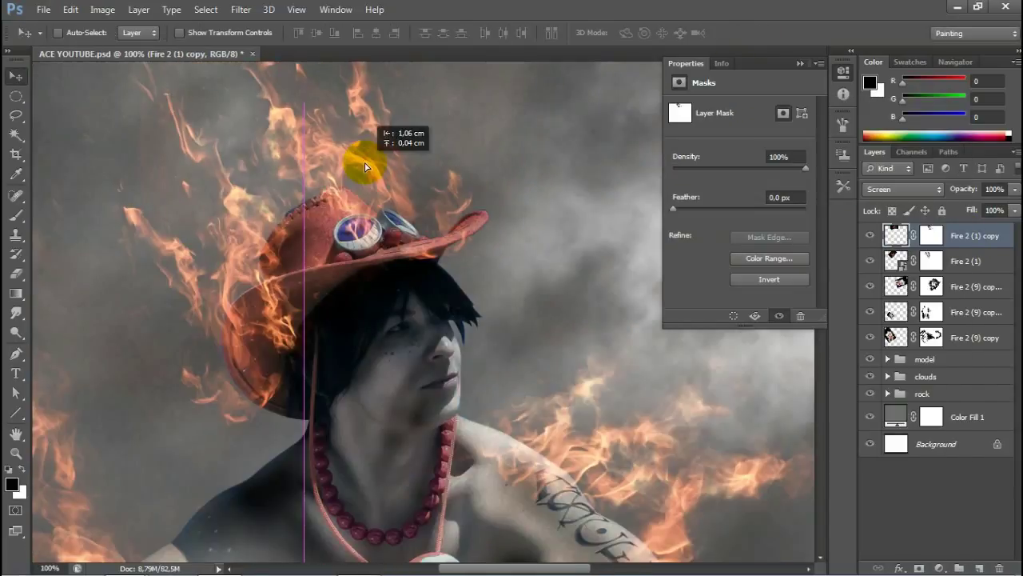
# Step: Scale the flame copy to about 86%, then paint its layer mask off the hat brim
pyautogui.hotkey('ctrl', 't')
pyautogui.hotkey('ctrl', '-')
pyautogui.hotkey('ctrl', '-')
pyautogui.hotkey('ctrl', '-')
pyautogui.moveTo(293, 114); pyautogui.dragTo(338, 136)
pyautogui.hotkey('ctrl', '+')
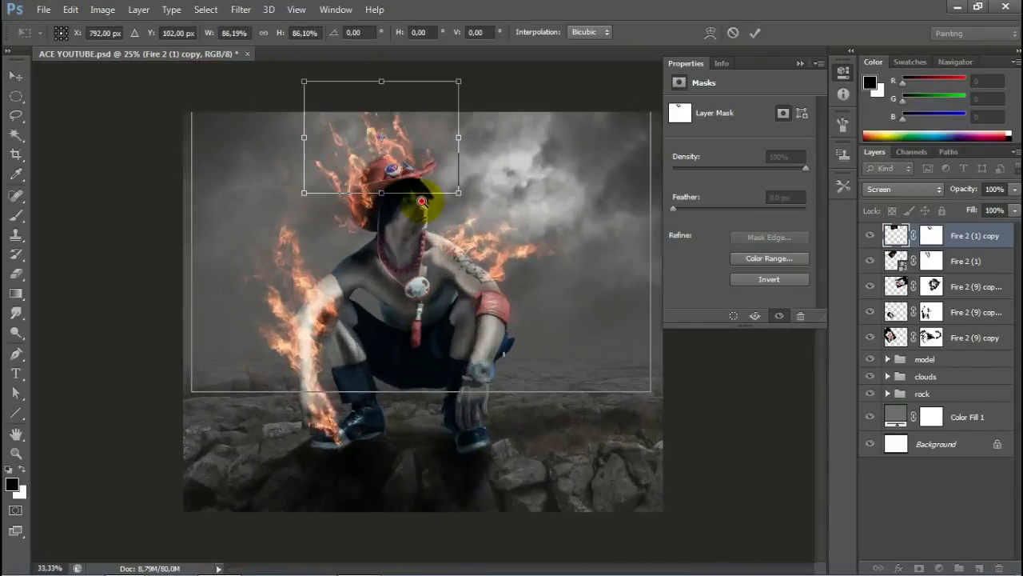
pyautogui.hotkey('ctrl', '+')
pyautogui.hotkey('ctrl', '+')
pyautogui.press('Return')
pyautogui.hotkey('ctrl', '+')
pyautogui.hotkey('ctrl', '+')
pyautogui.click(932, 235)
pyautogui.press('b')
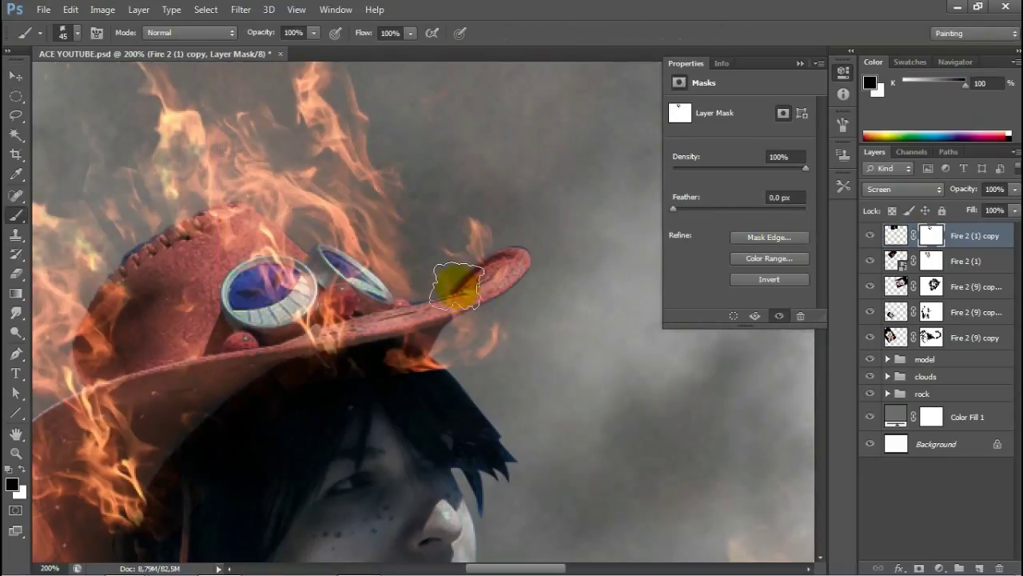
pyautogui.hotkey('ctrl', '-')
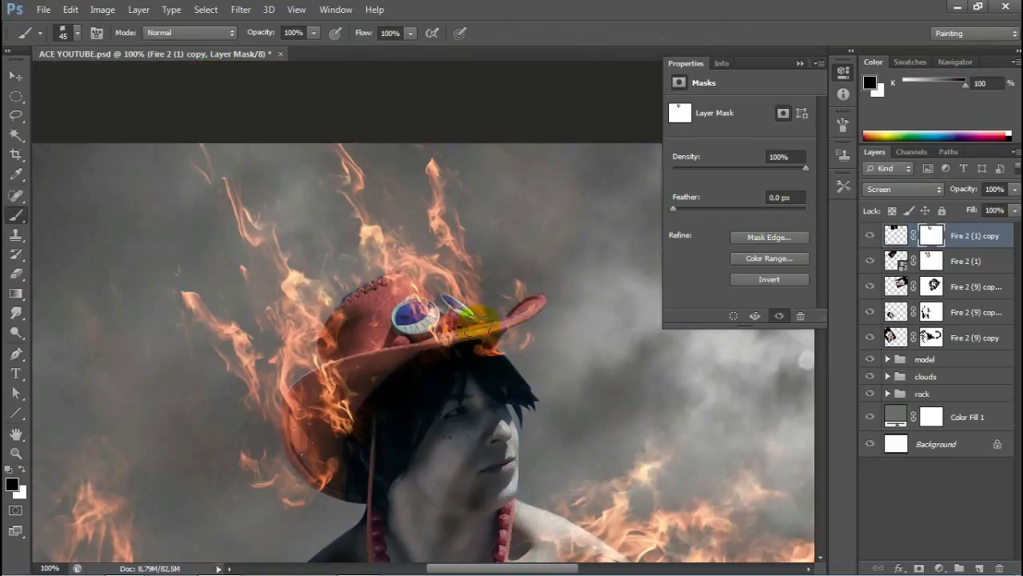
pyautogui.hotkey('ctrl', '-')
pyautogui.hotkey('ctrl', '-')
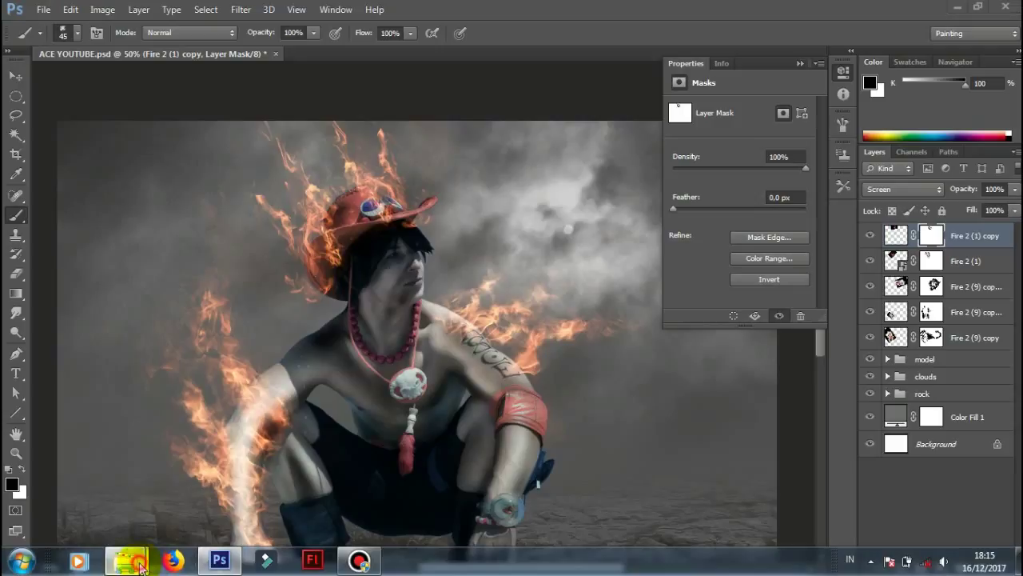
# Step: Preview Fire 2 (2) in Flames Pack #2, then drag Fire 2 (1) toward Photoshop
pyautogui.moveTo(128, 560)
pyautogui.click(235, 463)
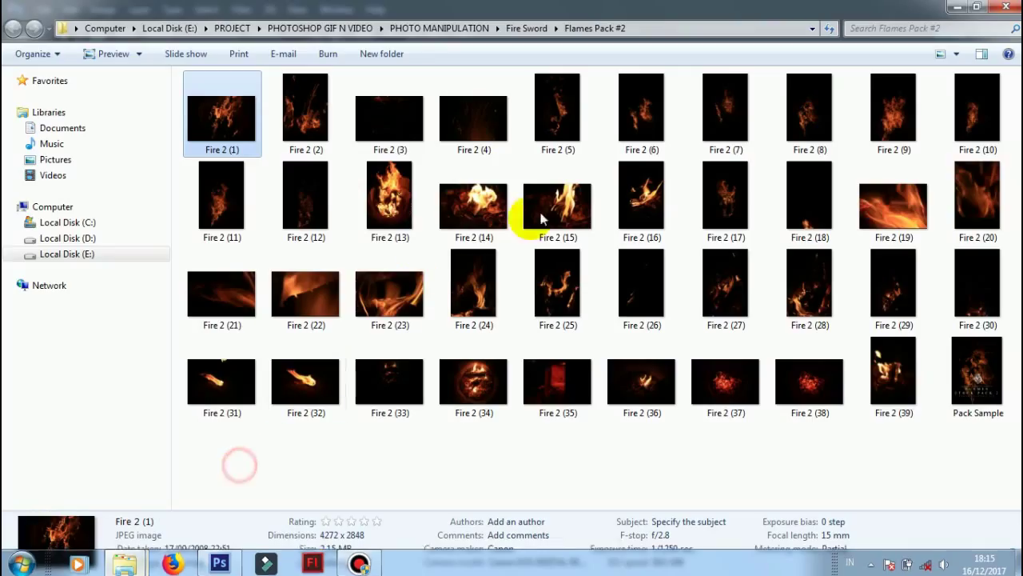
pyautogui.doubleClick(302, 128)
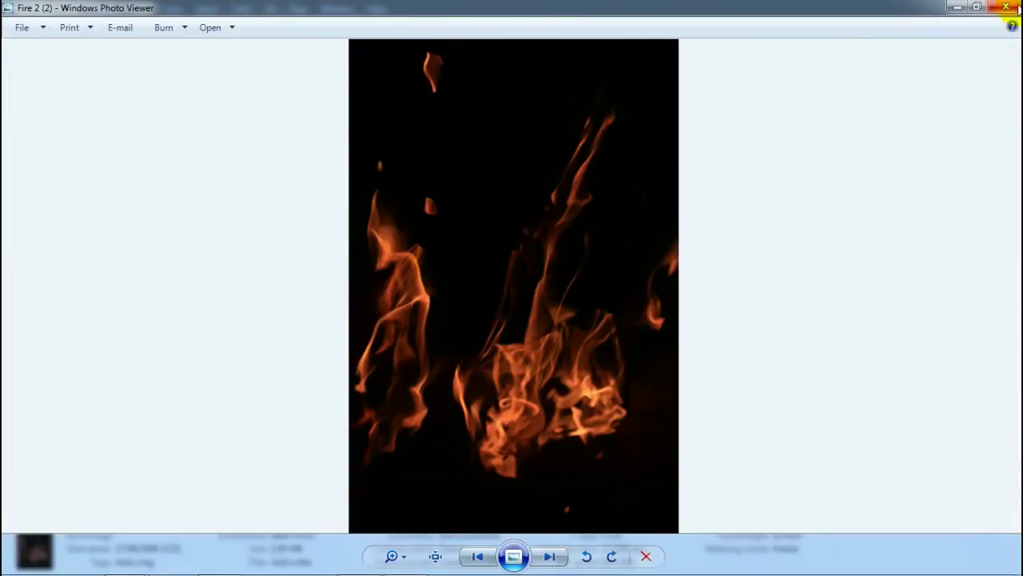
pyautogui.click(1016, 10)
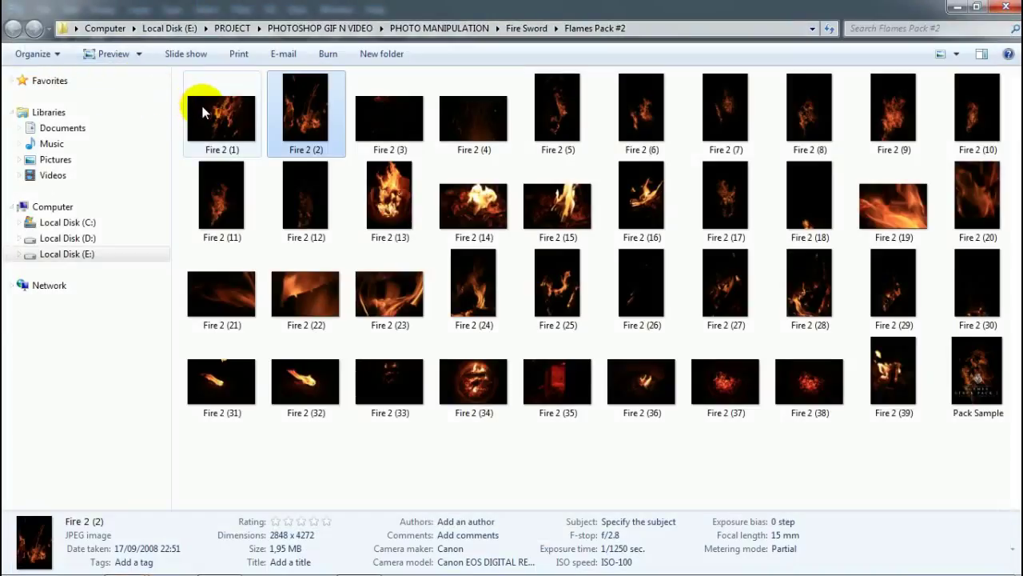
pyautogui.moveTo(205, 112); pyautogui.dragTo(255, 516)
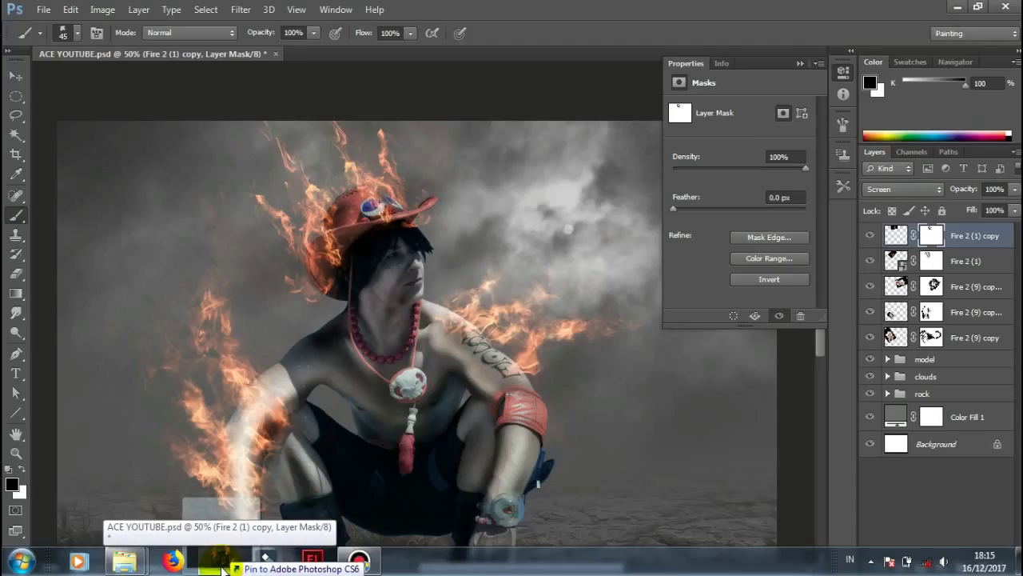
# Step: Place the Fire 2 (1) flame, move it down-left, rotate it, and set Screen blending
pyautogui.moveTo(256, 515)
pyautogui.mouseDown()
pyautogui.moveTo(343, 318)
pyautogui.moveTo(338, 293)
pyautogui.mouseUp()
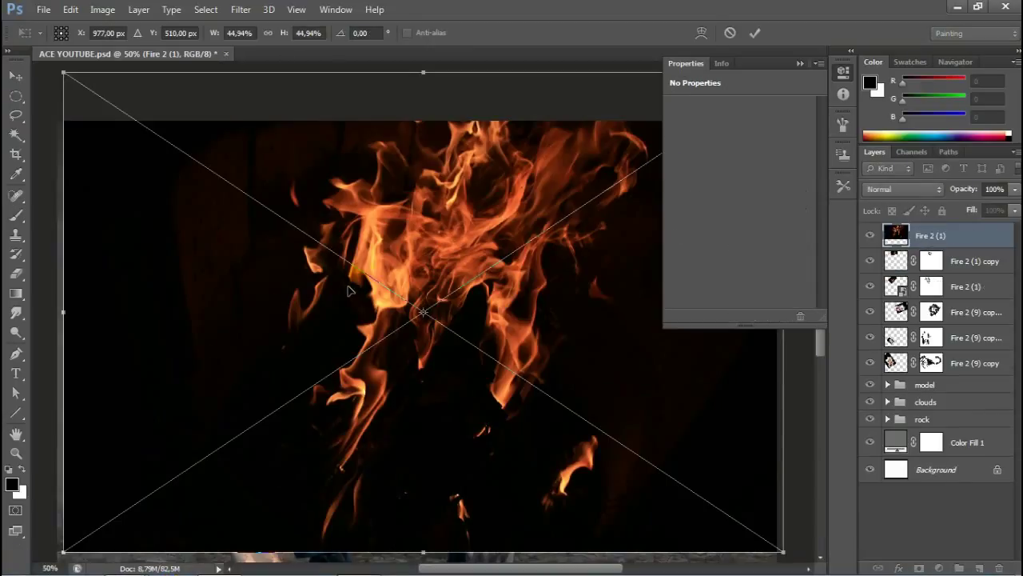
pyautogui.hotkey('ctrl', '-')
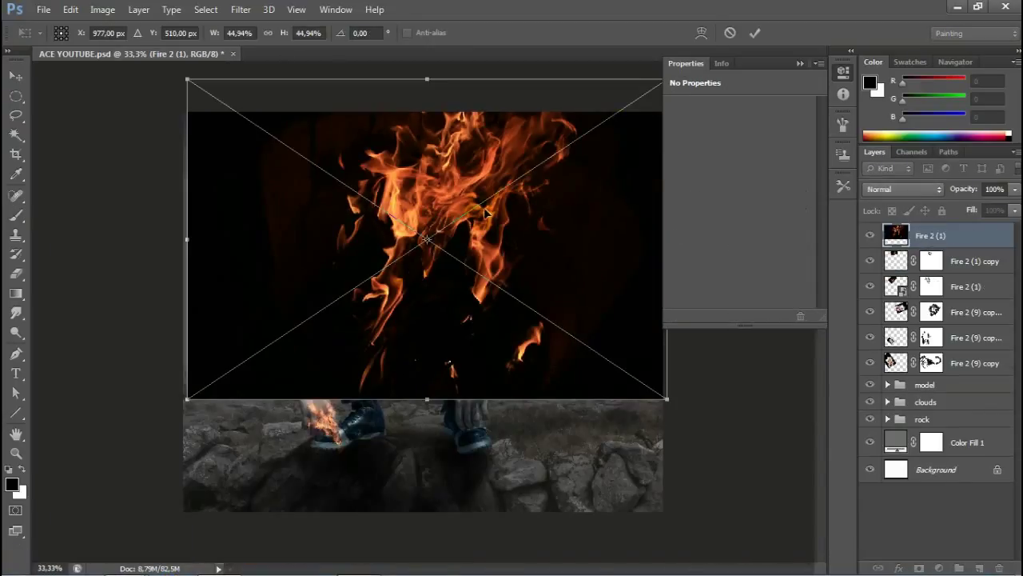
pyautogui.moveTo(510, 240); pyautogui.dragTo(450, 340)
pyautogui.moveTo(172, 528); pyautogui.dragTo(155, 498)
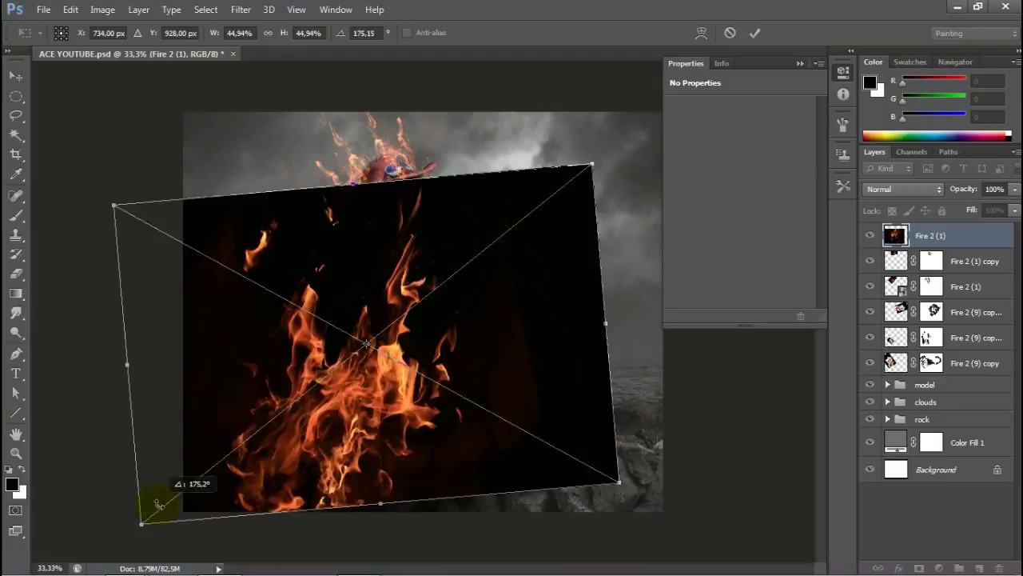
pyautogui.click(904, 189)
# Step: Shrink and rotate the flame along the left arm, commit, and rasterize the layer
pyautogui.hotkey('ctrl', 't')
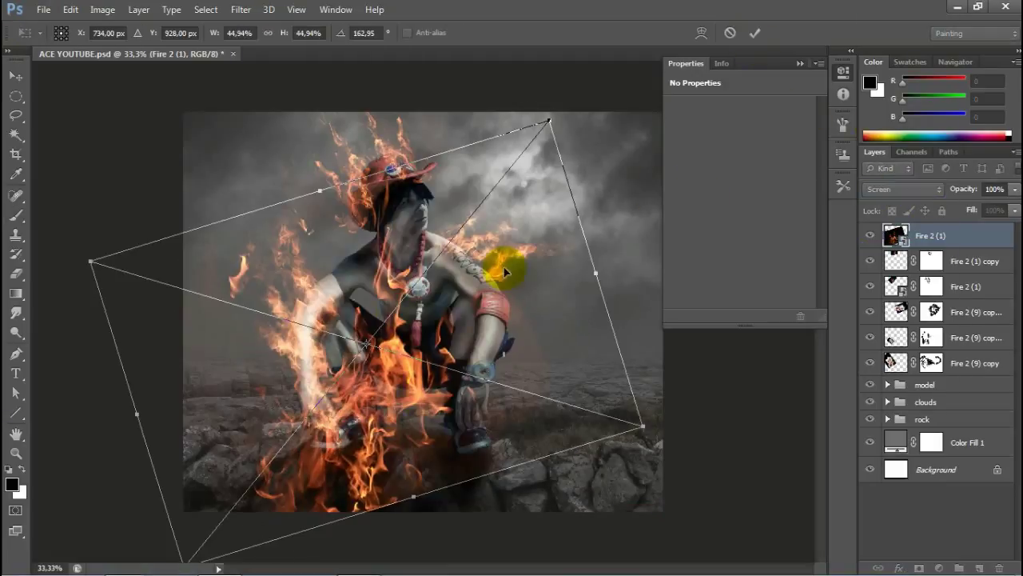
pyautogui.moveTo(507, 133)
pyautogui.mouseDown()
pyautogui.moveTo(489, 480)
pyautogui.moveTo(400, 256)
pyautogui.mouseUp()
pyautogui.hotkey('ctrl', '+')
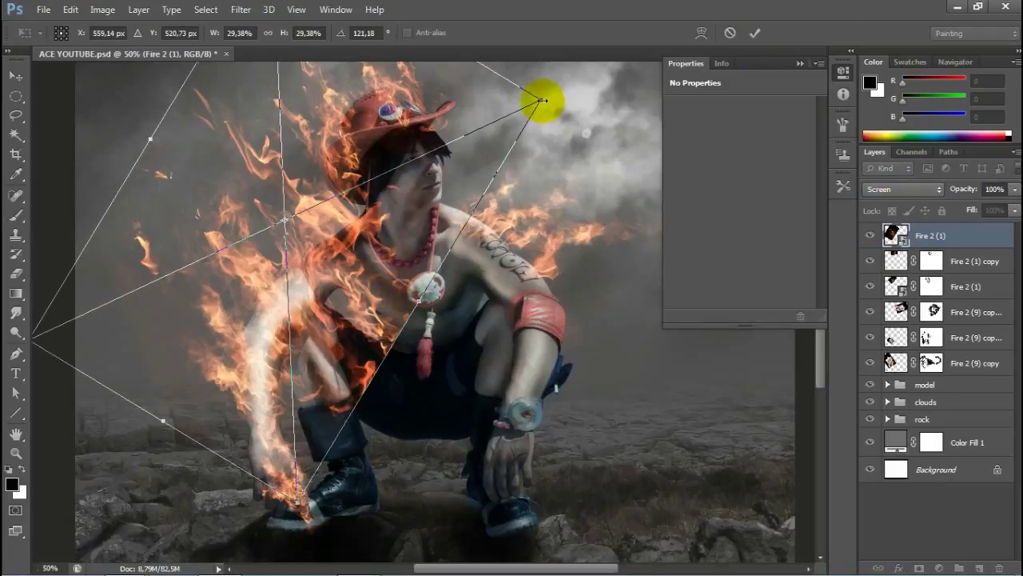
pyautogui.moveTo(543, 100); pyautogui.dragTo(468, 179)
pyautogui.click(753, 32)
pyautogui.press('b')
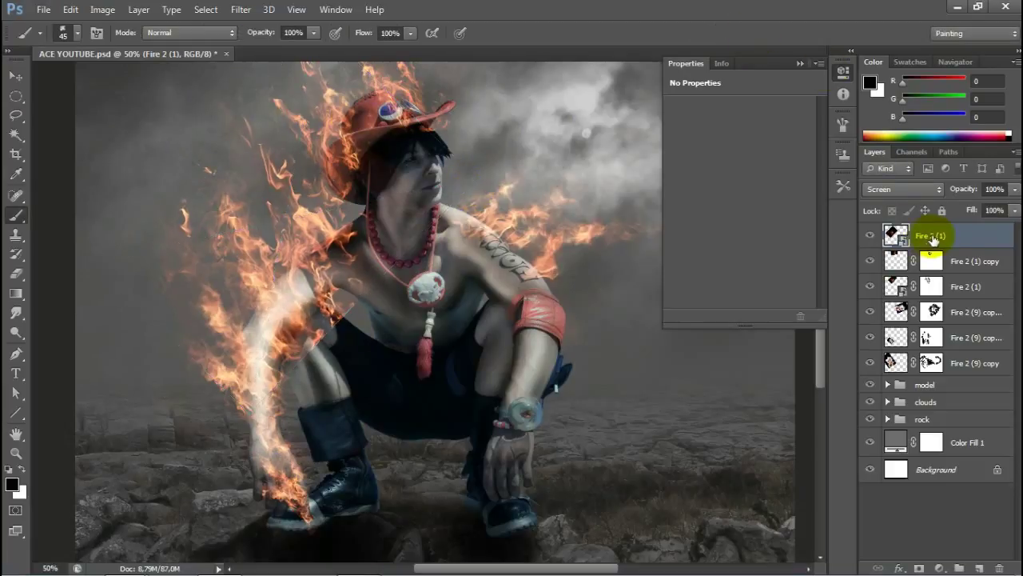
pyautogui.rightClick(931, 236)
pyautogui.click(777, 233)
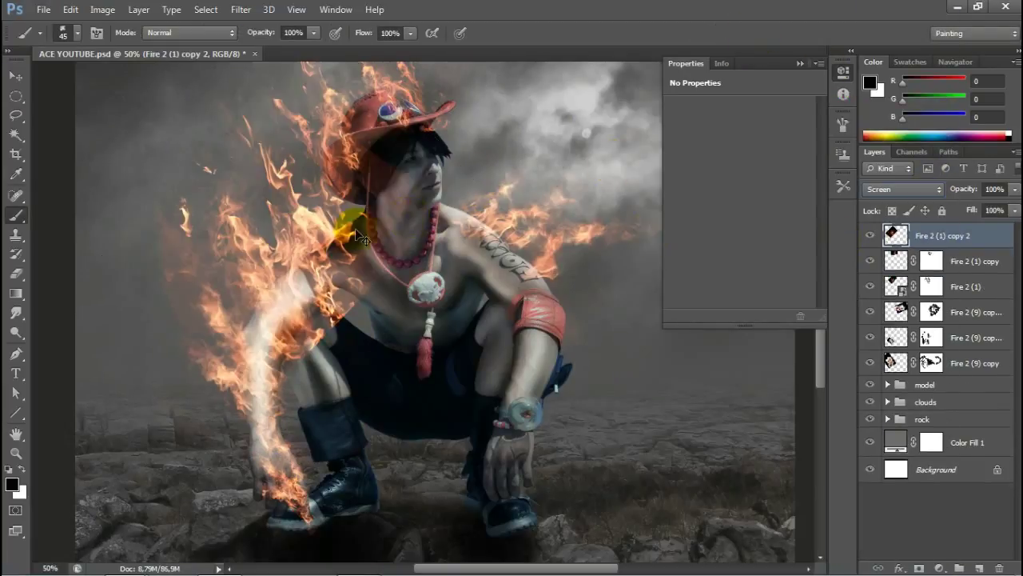
# Step: Mask the new flame off the shoulder and duplicate the top flame layer
pyautogui.click(920, 567)
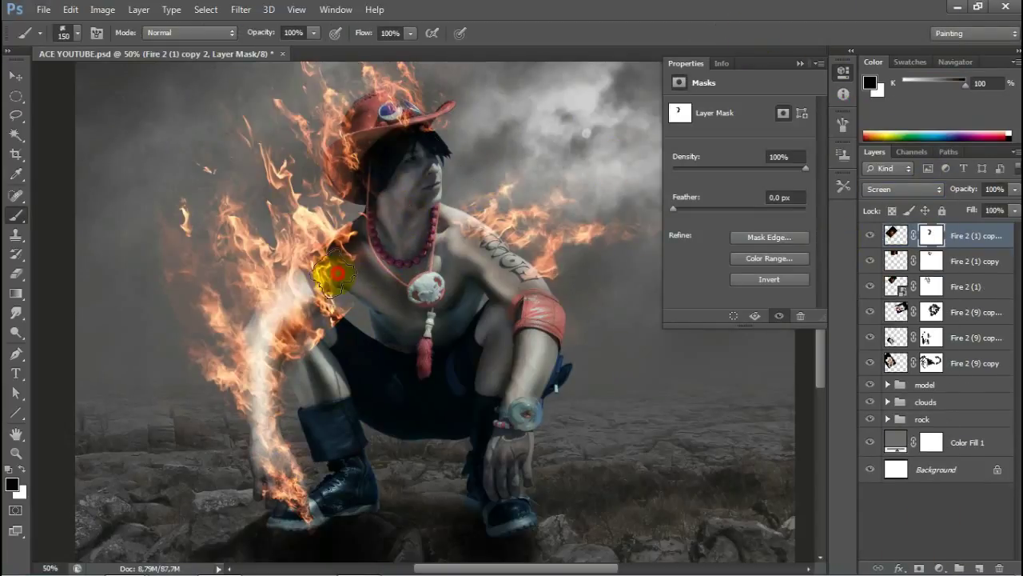
pyautogui.moveTo(334, 274); pyautogui.dragTo(229, 165)
pyautogui.press('v')
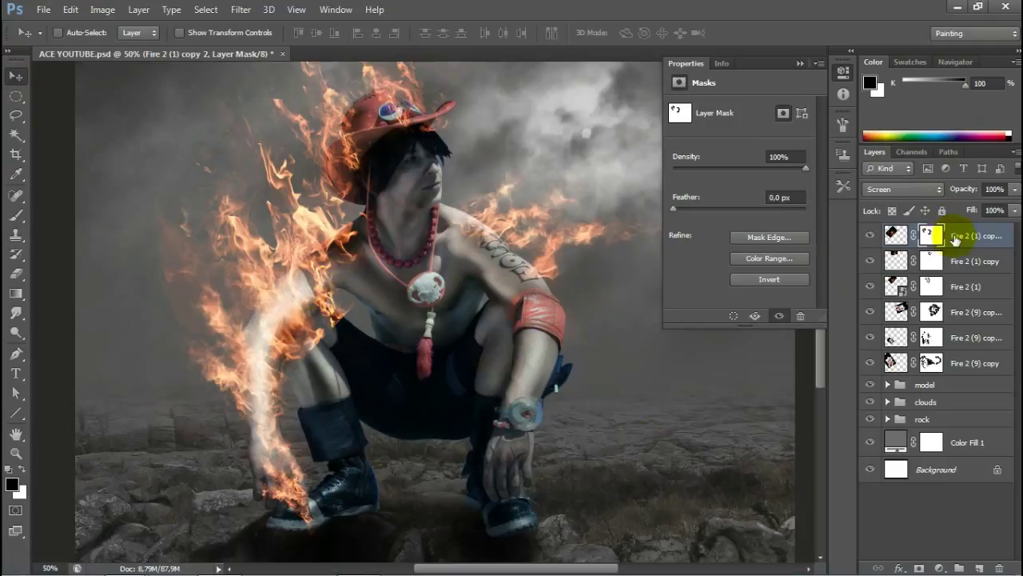
pyautogui.moveTo(955, 240); pyautogui.dragTo(979, 567)
pyautogui.click(927, 427)
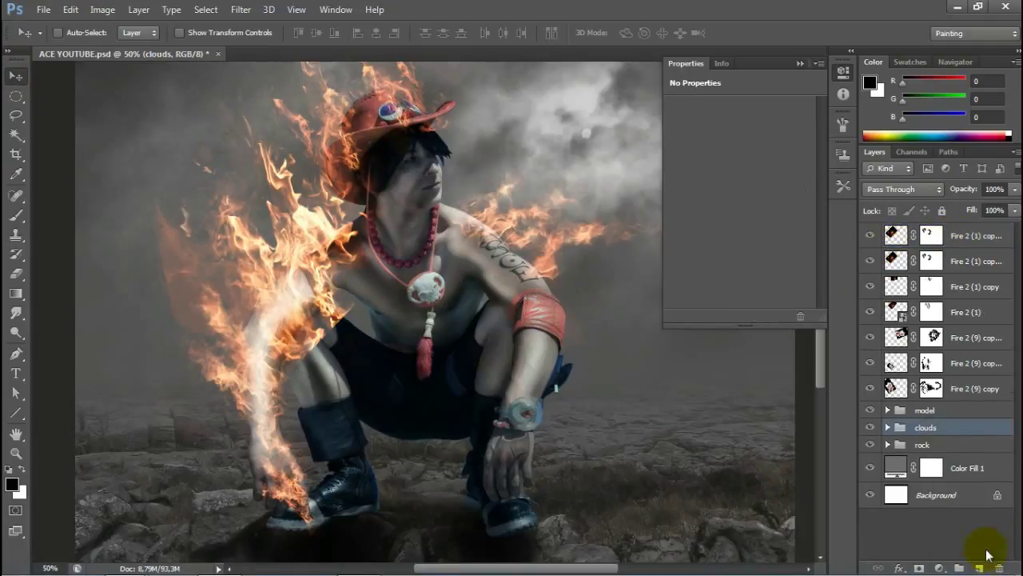
pyautogui.click(980, 567)
# Step: Mask away the top flame's fire over the shoulder, near the hat, and across the neck
pyautogui.moveTo(904, 235); pyautogui.dragTo(914, 416)
pyautogui.click(870, 405)
pyautogui.click(931, 235)
pyautogui.press('b')
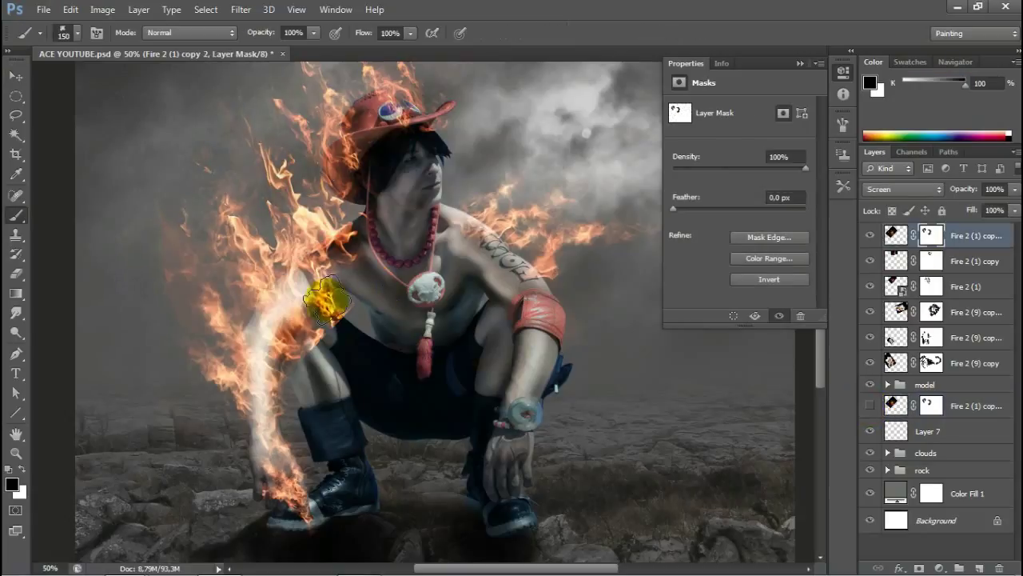
pyautogui.moveTo(326, 300); pyautogui.dragTo(314, 273)
pyautogui.scroll(1, 307, 296)
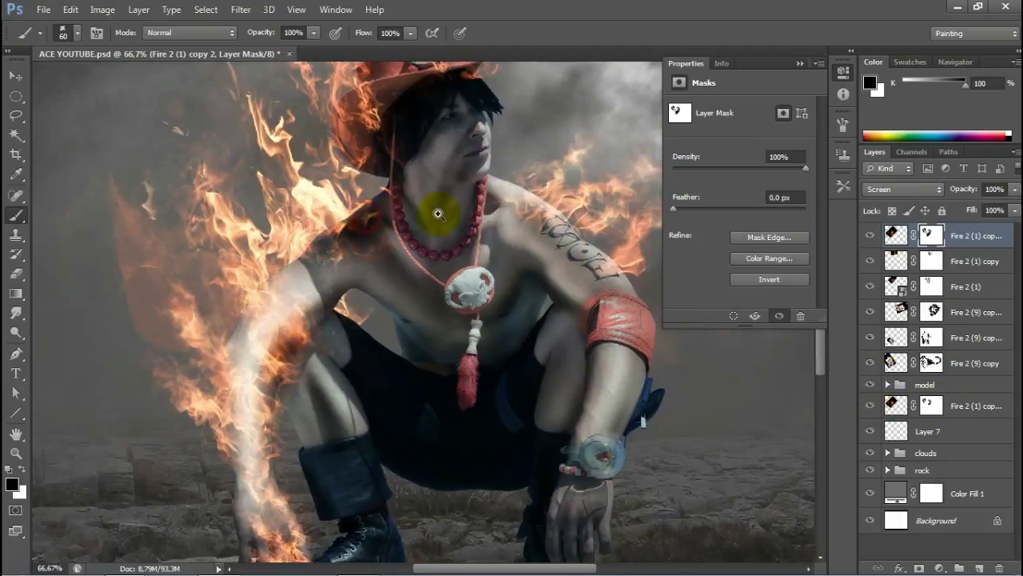
pyautogui.scroll(1, 372, 239)
pyautogui.click(268, 152)
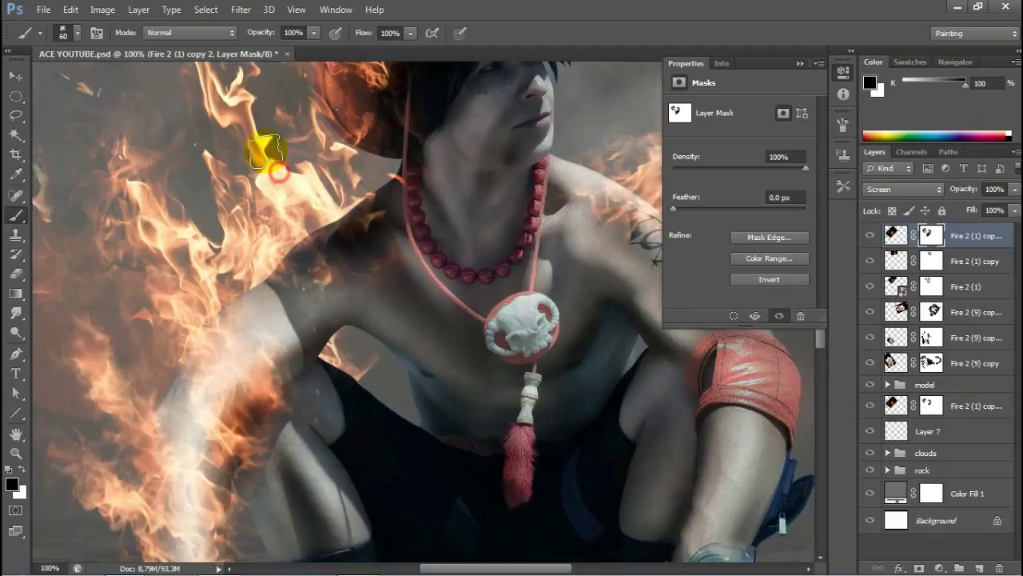
pyautogui.moveTo(236, 171); pyautogui.dragTo(167, 290)
pyautogui.press(']')
pyautogui.press(']')
pyautogui.press(']')
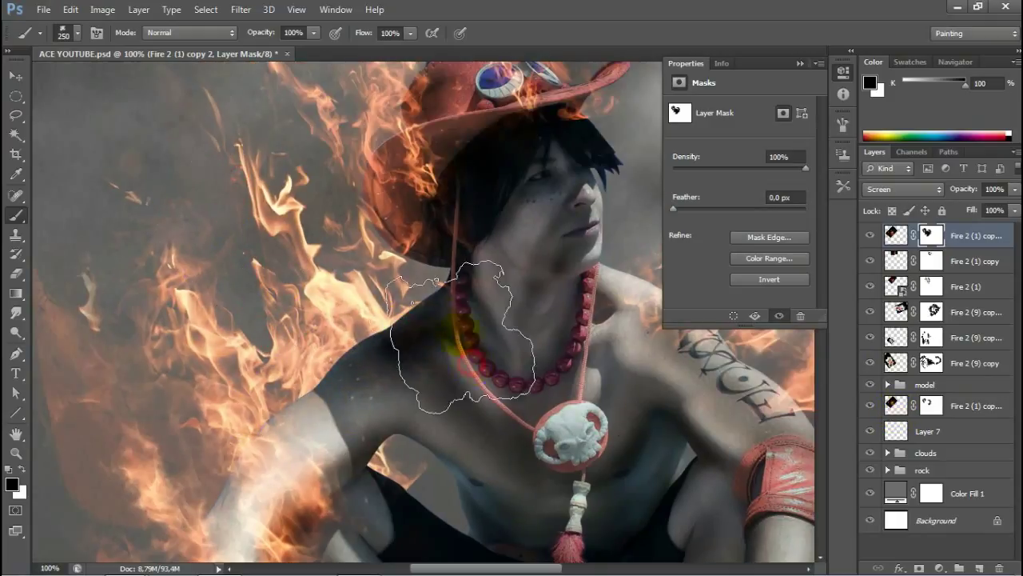
# Step: Switch between the fire layers' masks and set a smaller white brush
pyautogui.keyDown('alt'); pyautogui.click(479, 333); pyautogui.keyUp('alt')
pyautogui.click(931, 406)
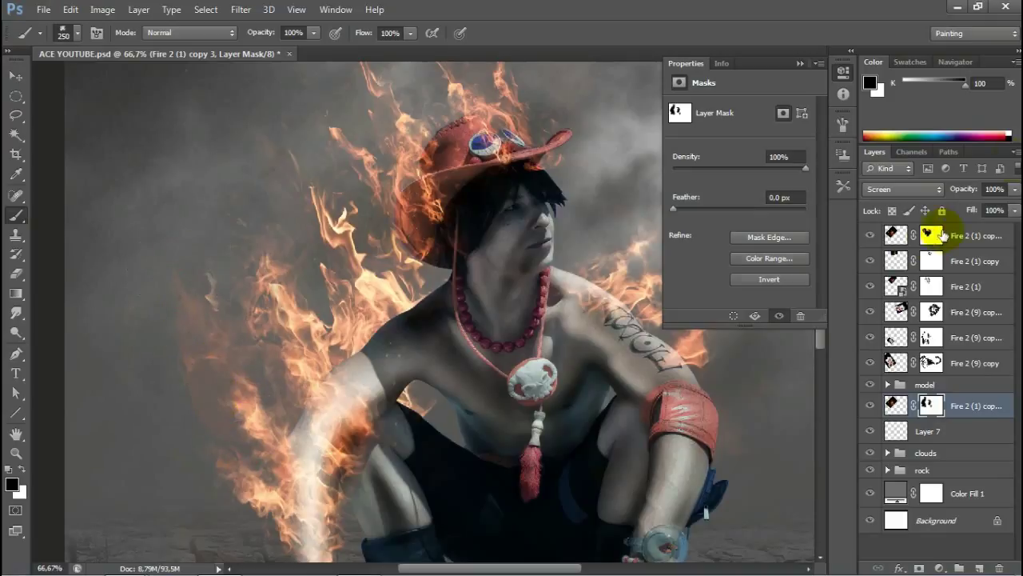
pyautogui.click(931, 233)
pyautogui.press('x')
pyautogui.press('[')
pyautogui.press('[')
pyautogui.press('[')
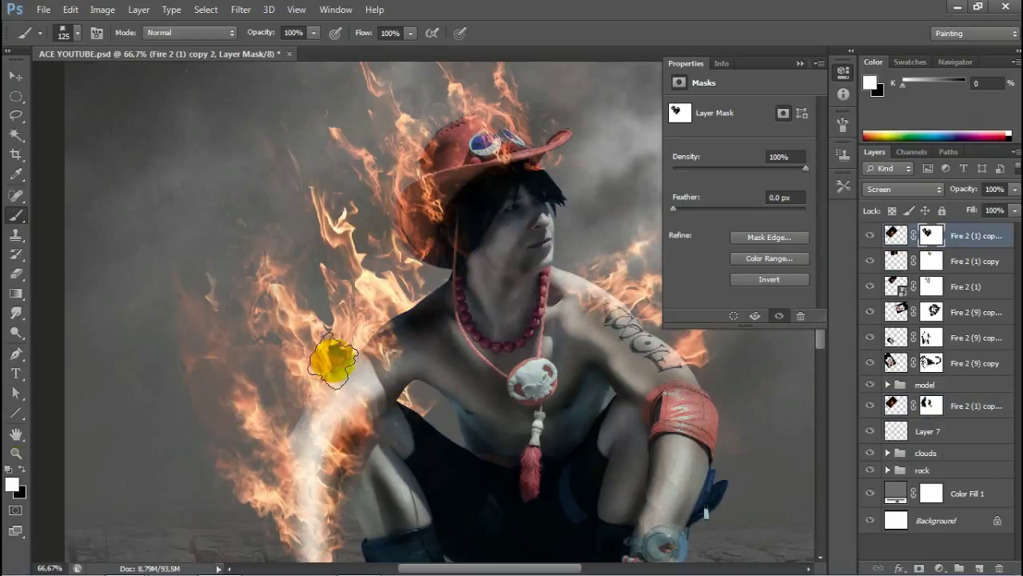
pyautogui.hotkey('ctrl', '-')
pyautogui.hotkey('ctrl', '-')
# Step: Copy the top flames onto the right-hand arm and mask fire off the wrist and forearm
pyautogui.click(11, 78)
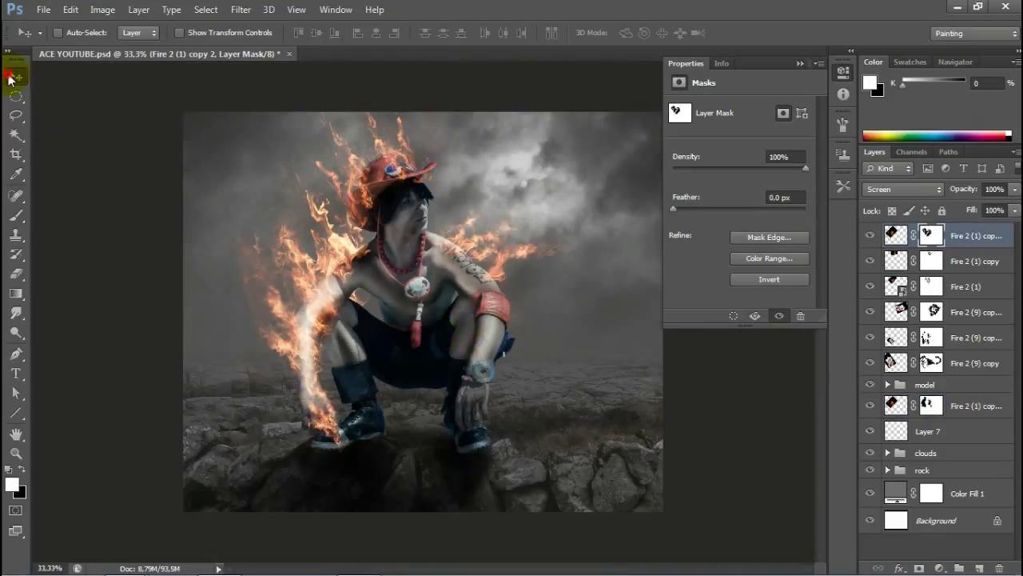
pyautogui.moveTo(903, 233); pyautogui.dragTo(979, 567)
pyautogui.moveTo(360, 344); pyautogui.dragTo(521, 343)
pyautogui.keyDown('ctrl'); pyautogui.click(518, 304); pyautogui.keyUp('ctrl')
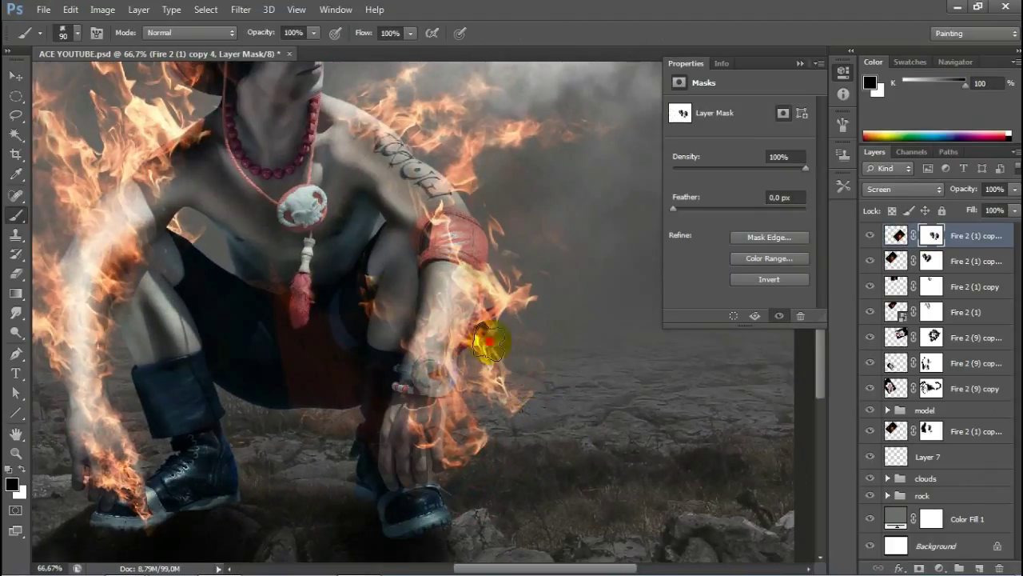
pyautogui.press('[')
pyautogui.press('[')
pyautogui.press('[')
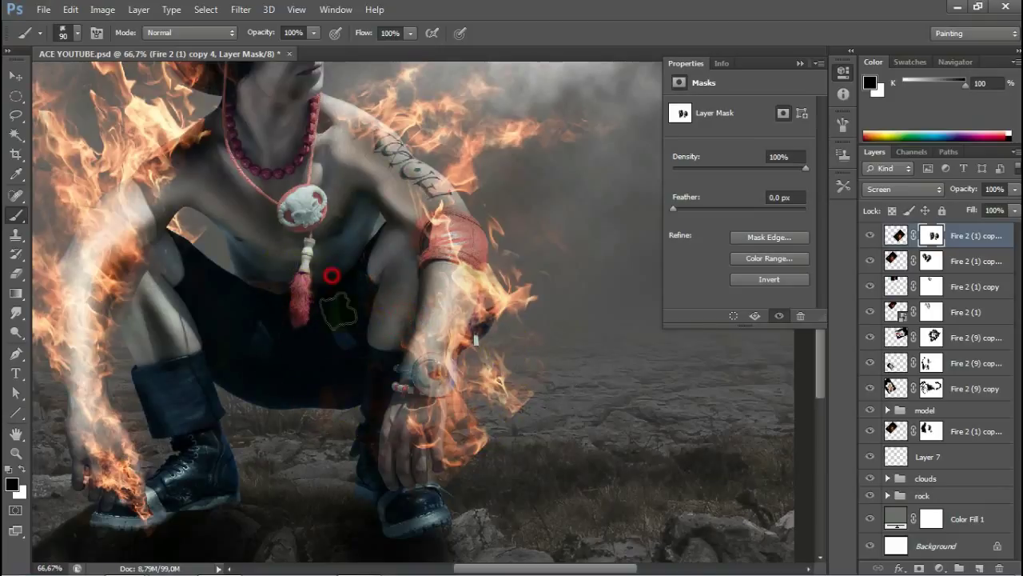
pyautogui.moveTo(472, 334)
pyautogui.mouseDown()
pyautogui.moveTo(490, 284)
pyautogui.moveTo(456, 218)
pyautogui.mouseUp()
pyautogui.moveTo(512, 399)
pyautogui.mouseDown()
pyautogui.moveTo(468, 429)
pyautogui.moveTo(487, 354)
pyautogui.moveTo(501, 362)
pyautogui.mouseUp()
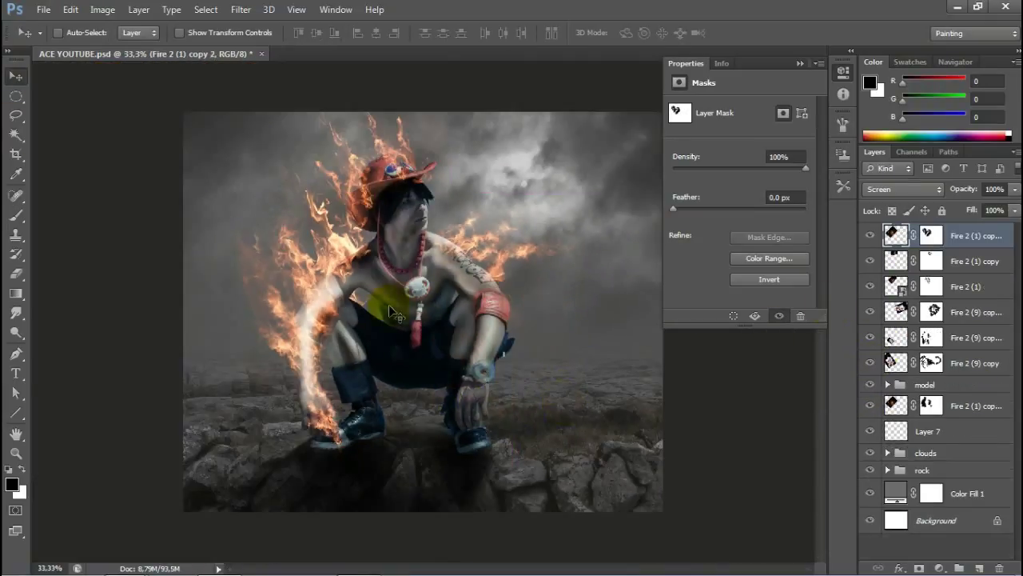
# Step: Duplicate the Fire 2 (9) copy flames onto the body centre, flipped and rotated along the arm
pyautogui.click(879, 359)
pyautogui.moveTo(360, 352); pyautogui.dragTo(468, 354)
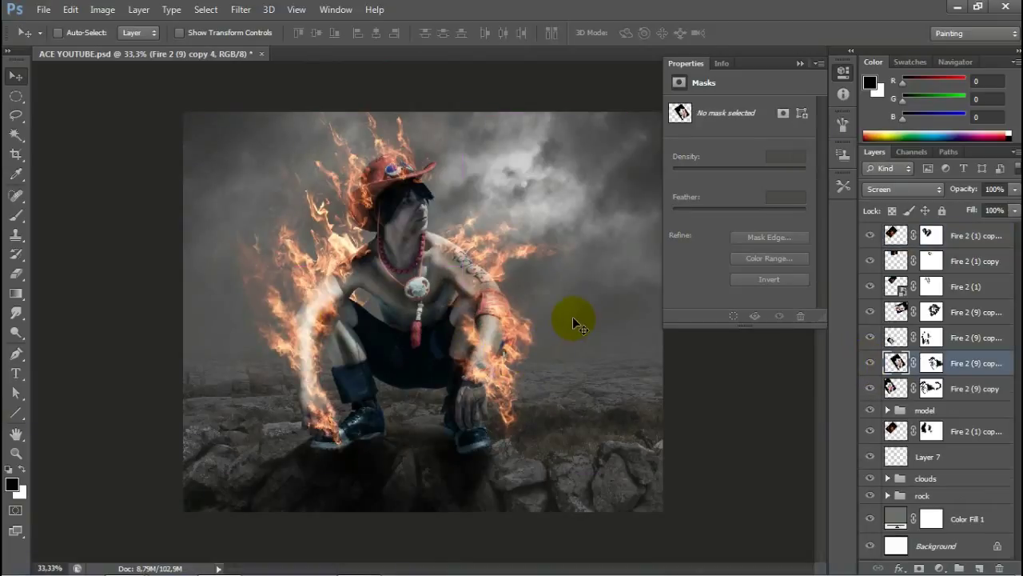
pyautogui.hotkey('ctrl', 't')
pyautogui.hotkey('ctrl', '-')
pyautogui.moveTo(589, 434)
pyautogui.mouseDown()
pyautogui.moveTo(498, 309)
pyautogui.moveTo(522, 316)
pyautogui.mouseUp()
pyautogui.keyDown('ctrl'); pyautogui.click(514, 247); pyautogui.keyUp('ctrl')
pyautogui.scroll(-1, 521, 258)
pyautogui.scroll(3, 492, 330)
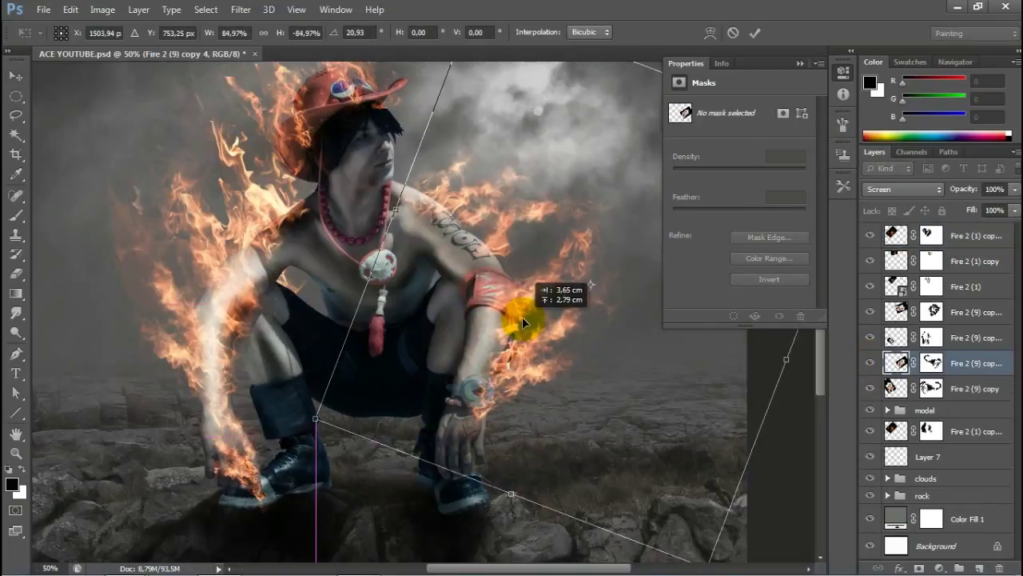
pyautogui.scroll(-1, 505, 355)
# Step: Warp the copied flames so they bend upward and curve along the forearm
pyautogui.rightClick(566, 374)
pyautogui.click(592, 232)
pyautogui.moveTo(555, 274); pyautogui.dragTo(537, 148)
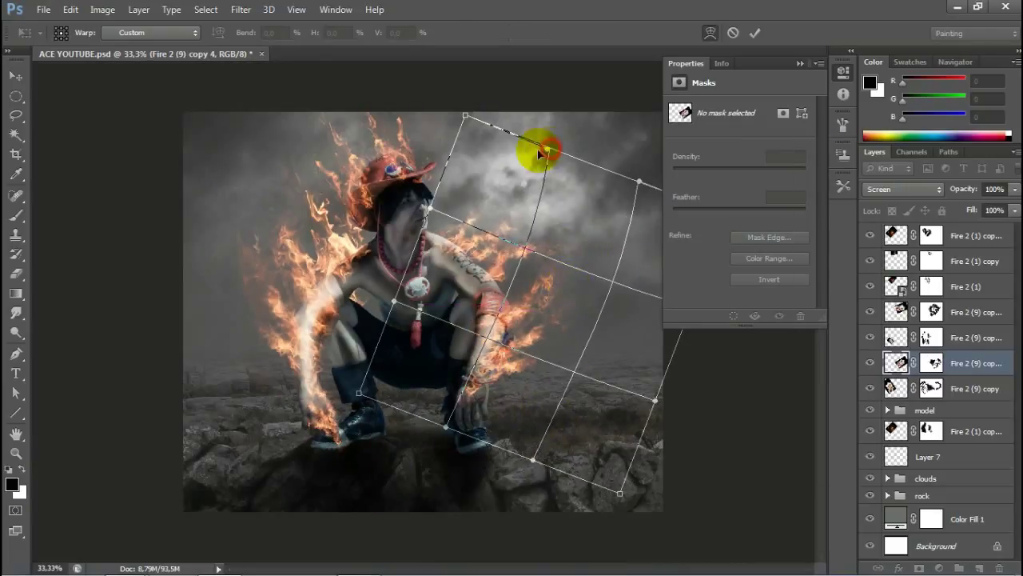
pyautogui.moveTo(494, 356); pyautogui.dragTo(520, 351)
pyautogui.press('Return')
pyautogui.scroll(2, 572, 310)
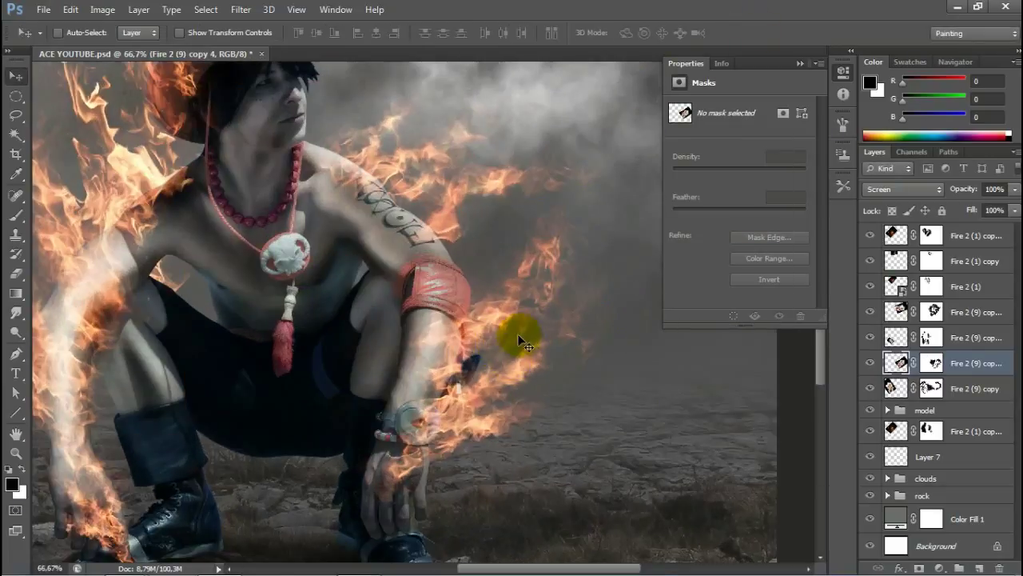
# Step: Target the warped flame copy's mask with a smaller brush
pyautogui.click(932, 362)
pyautogui.press('b')
pyautogui.press('[')
pyautogui.press('[')
pyautogui.press('[')
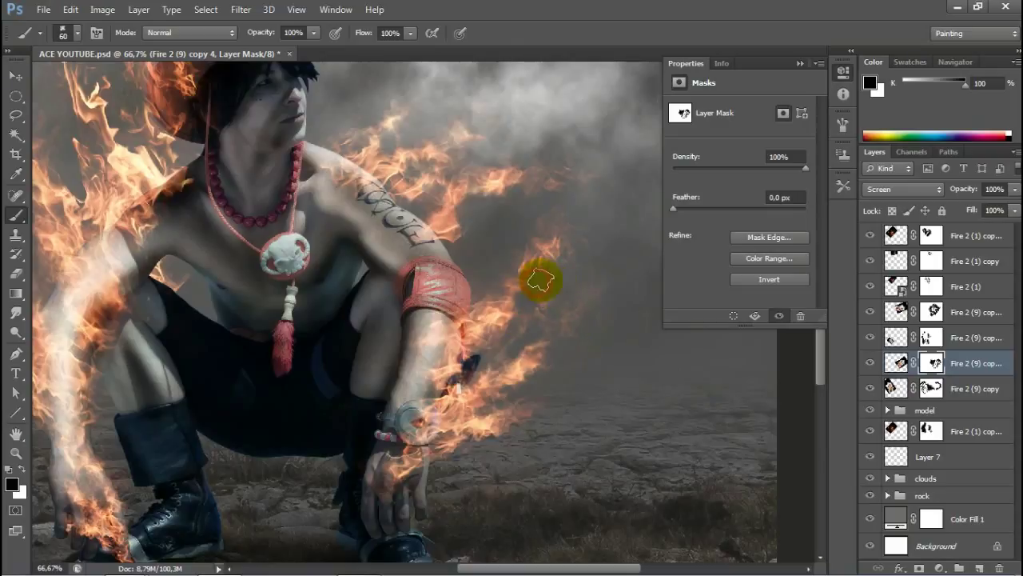
pyautogui.press('[')
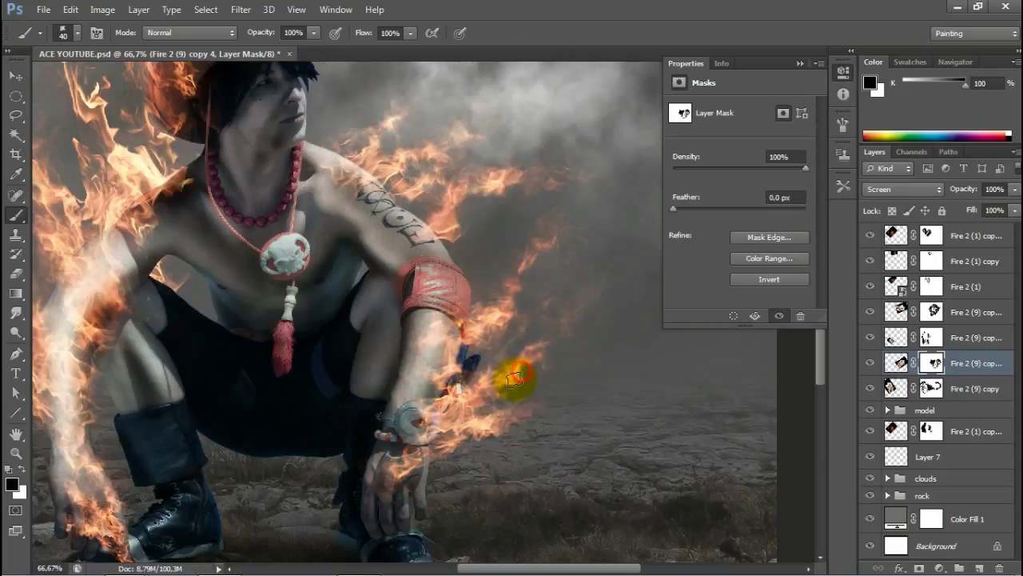
# Step: Duplicate the top fire layer and rotate it to lie along the right-hand arm
pyautogui.press('v')
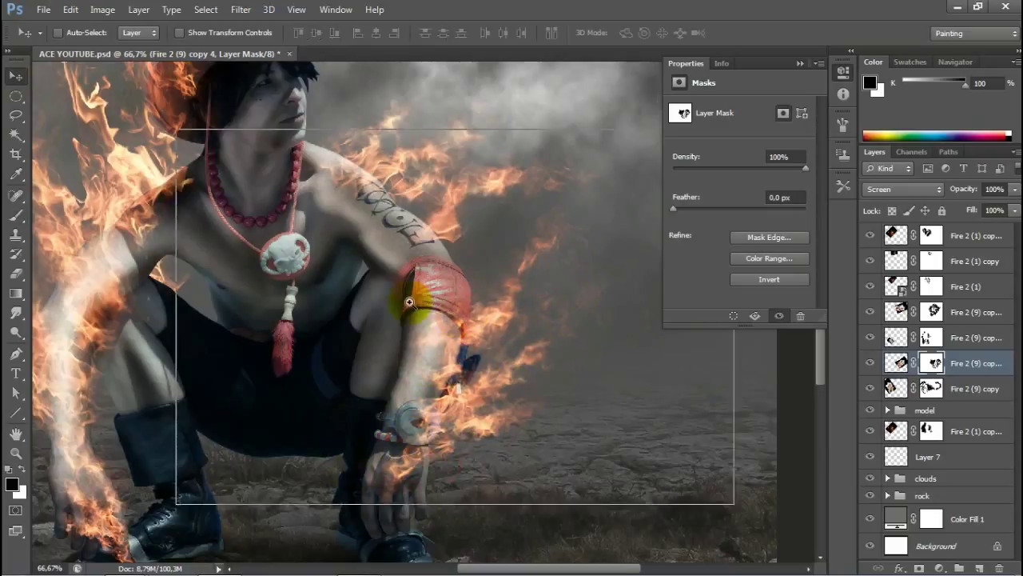
pyautogui.hotkey('ctrl', '-')
pyautogui.hotkey('alt', '.')
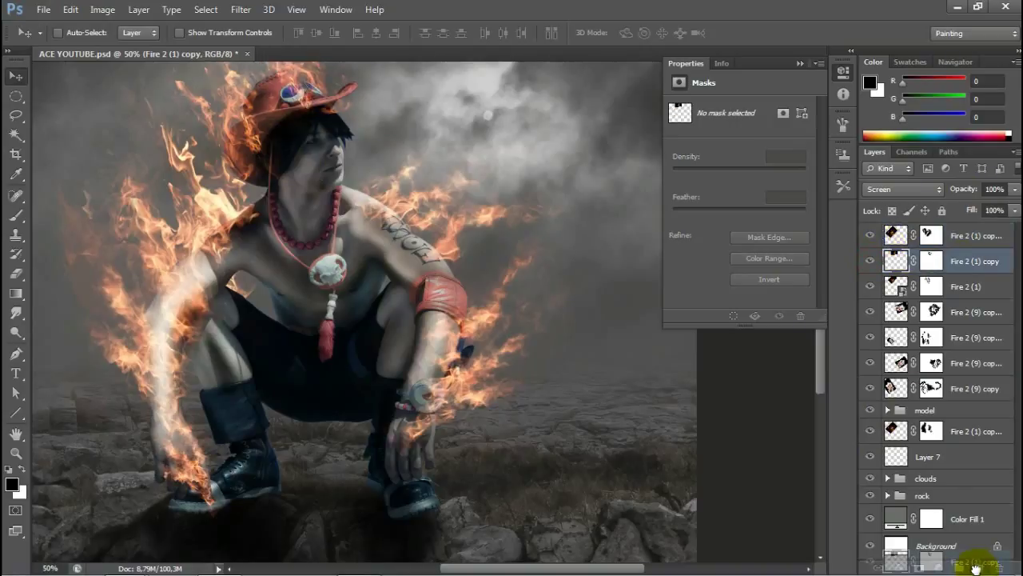
pyautogui.moveTo(872, 264); pyautogui.dragTo(979, 568)
pyautogui.moveTo(435, 297); pyautogui.dragTo(516, 296)
pyautogui.hotkey('ctrl', '+')
pyautogui.hotkey('ctrl', 't')
pyautogui.moveTo(576, 120); pyautogui.dragTo(392, 355)
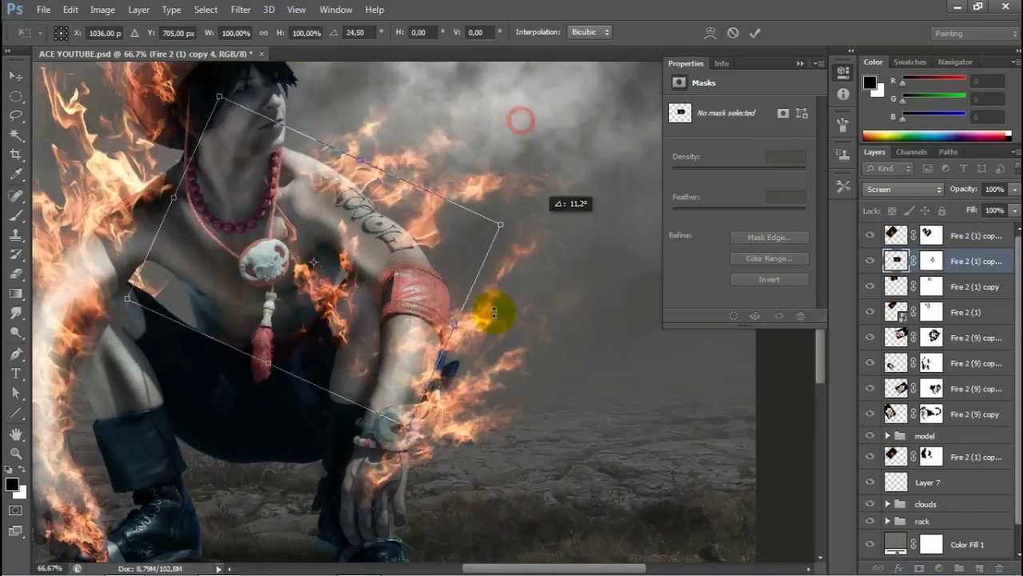
pyautogui.moveTo(408, 285); pyautogui.dragTo(481, 285)
pyautogui.click(751, 30)
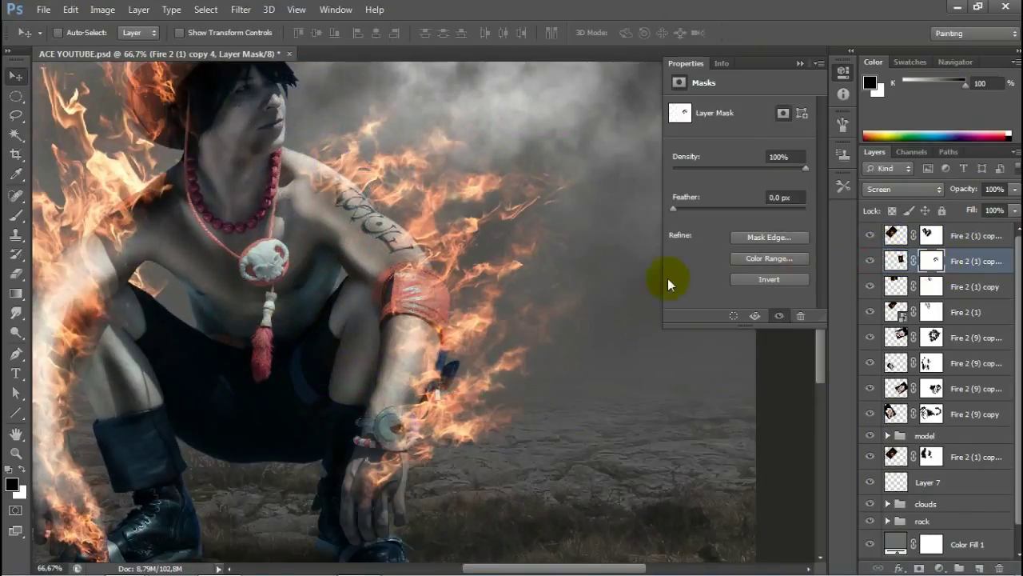
# Step: Mask a stray fire patch in the smoke and toggle a fire layer's visibility
pyautogui.press('p')
pyautogui.press('b')
pyautogui.click(560, 224)
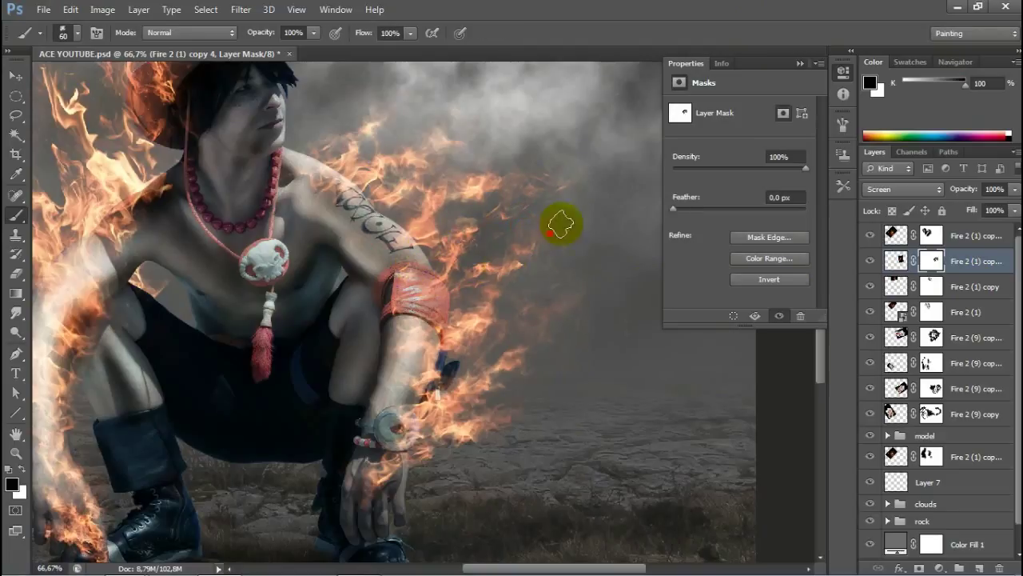
pyautogui.hotkey('ctrl', '-')
pyautogui.hotkey('ctrl', '-')
pyautogui.click(896, 261)
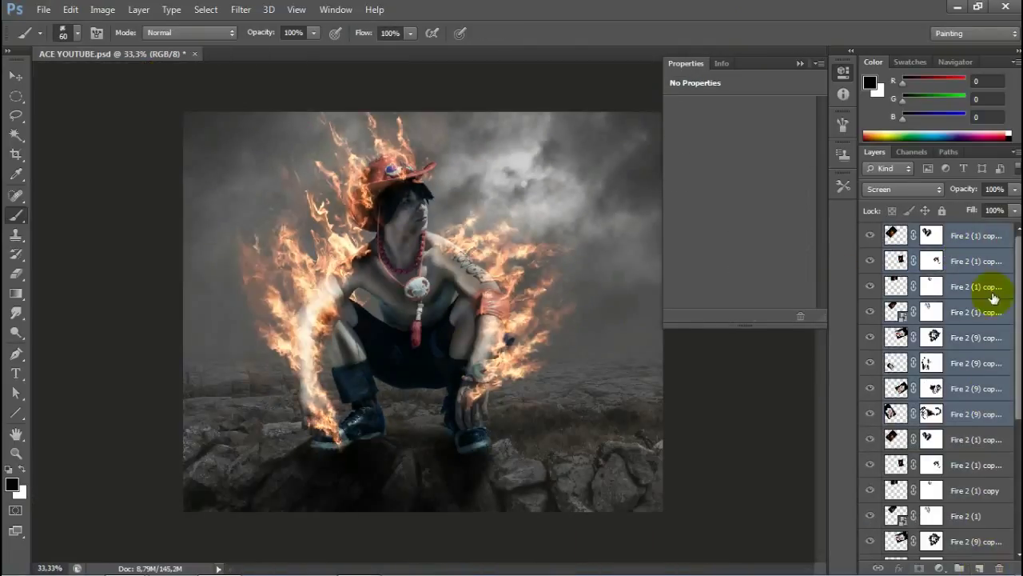
# Step: Duplicate the Fire 2 (1) copy and gather all fire layers into a group named fire
pyautogui.click(870, 286)
pyautogui.moveTo(896, 286); pyautogui.dragTo(979, 567)
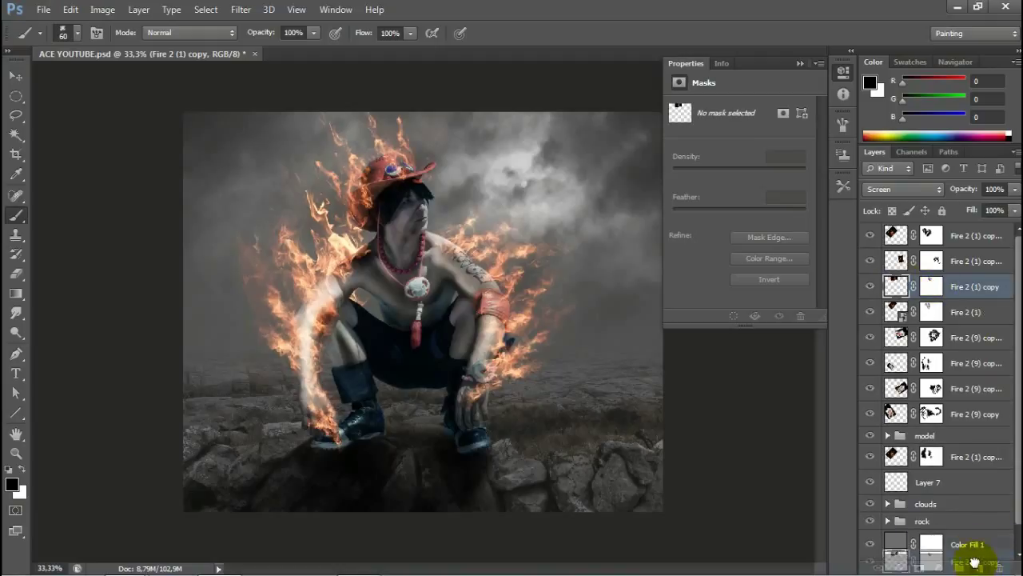
pyautogui.keyDown('shift'); pyautogui.click(960, 438); pyautogui.keyUp('shift')
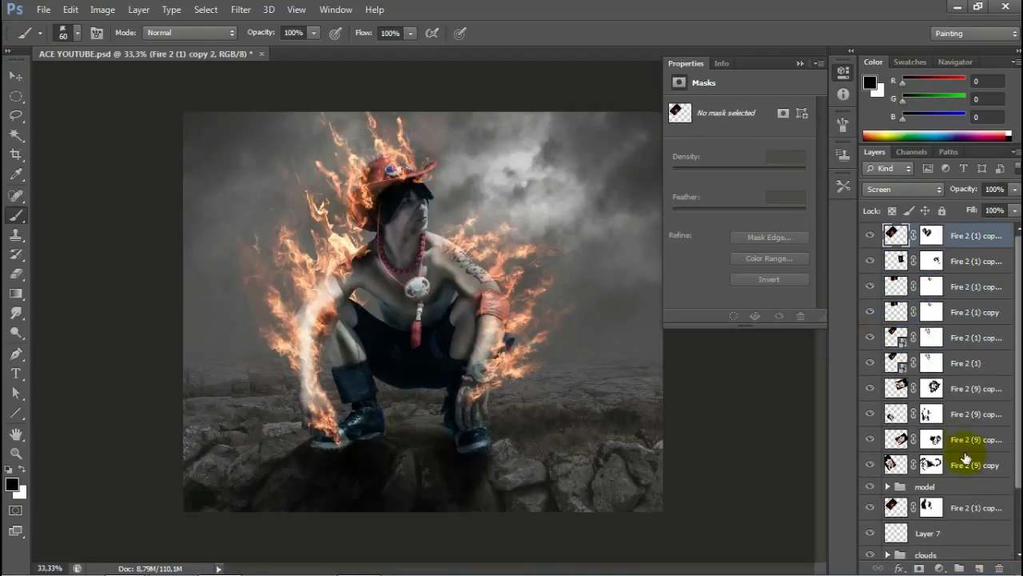
pyautogui.moveTo(960, 445); pyautogui.dragTo(959, 567)
pyautogui.rightClick(920, 232)
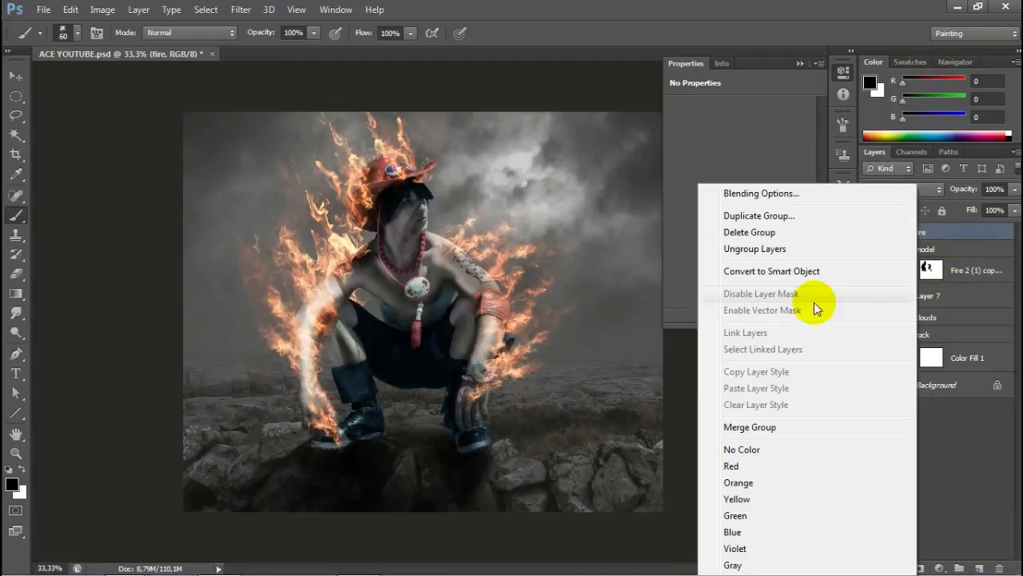
pyautogui.click(333, 301)
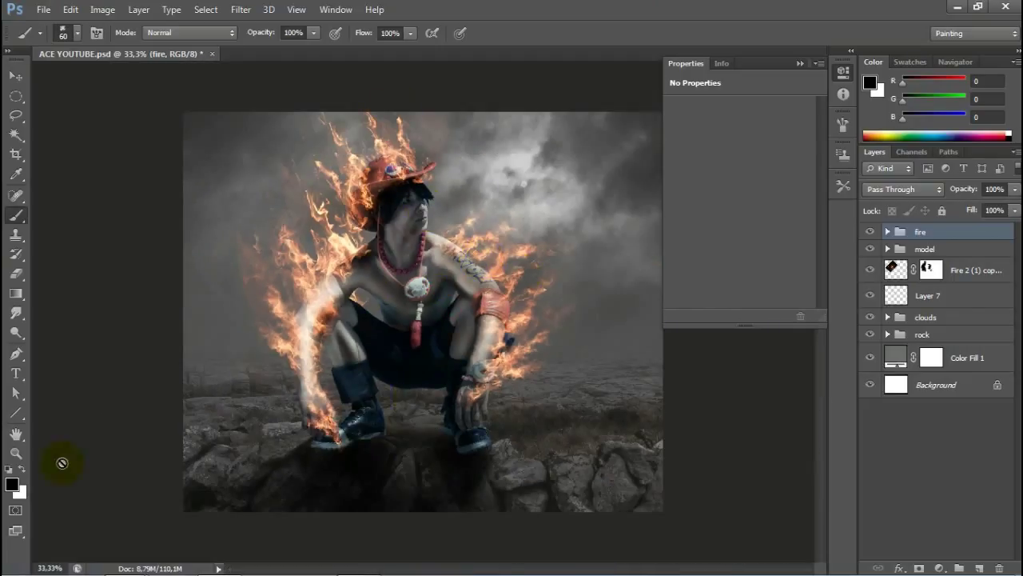
# Step: Select Layer 7 and bring Fire 2 (38) from Flames Pack #2 beneath the model
pyautogui.click(879, 294)
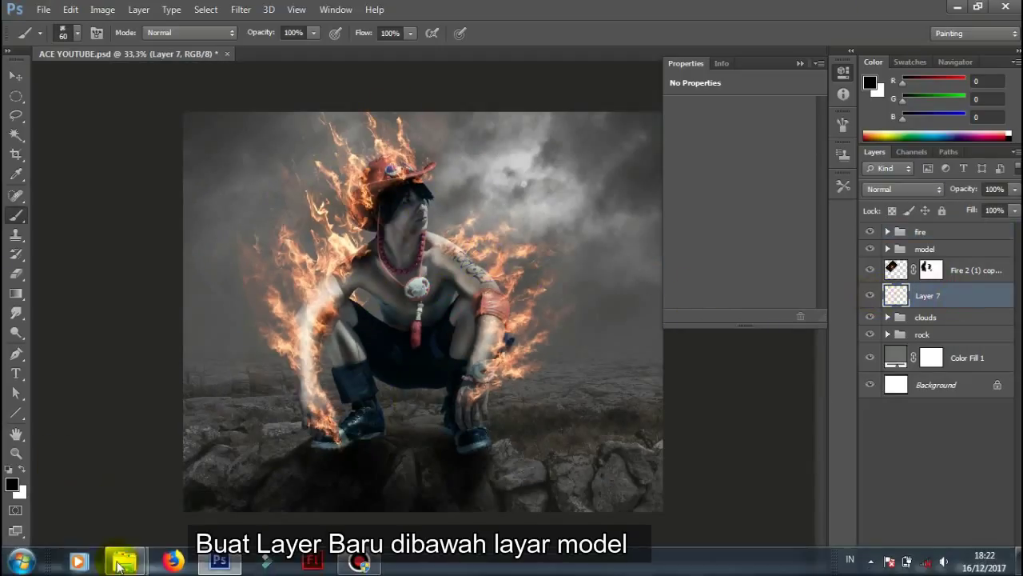
pyautogui.moveTo(124, 562)
pyautogui.click(199, 472)
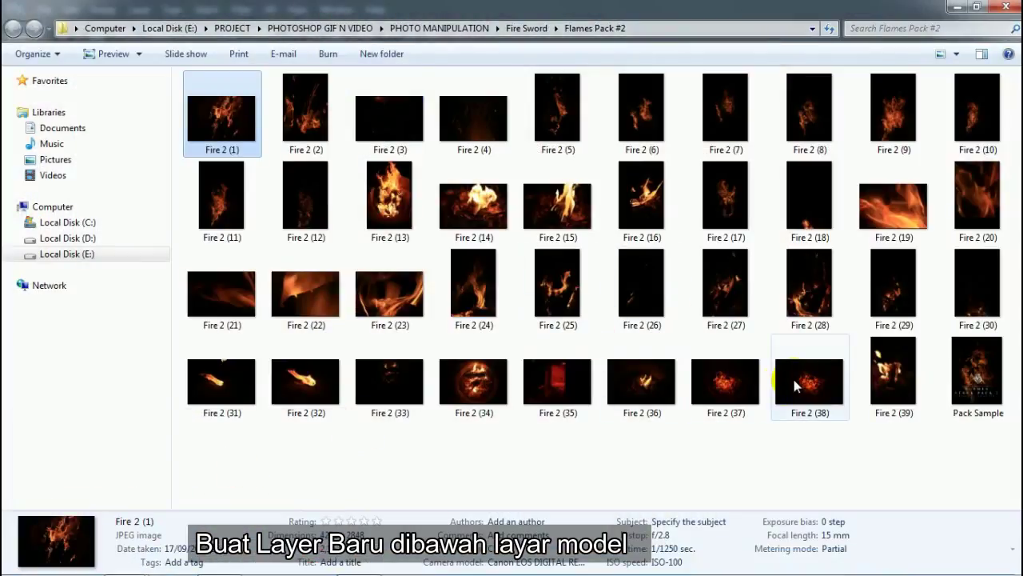
pyautogui.moveTo(809, 383)
pyautogui.mouseDown()
pyautogui.moveTo(200, 531)
pyautogui.moveTo(429, 300)
pyautogui.mouseUp()
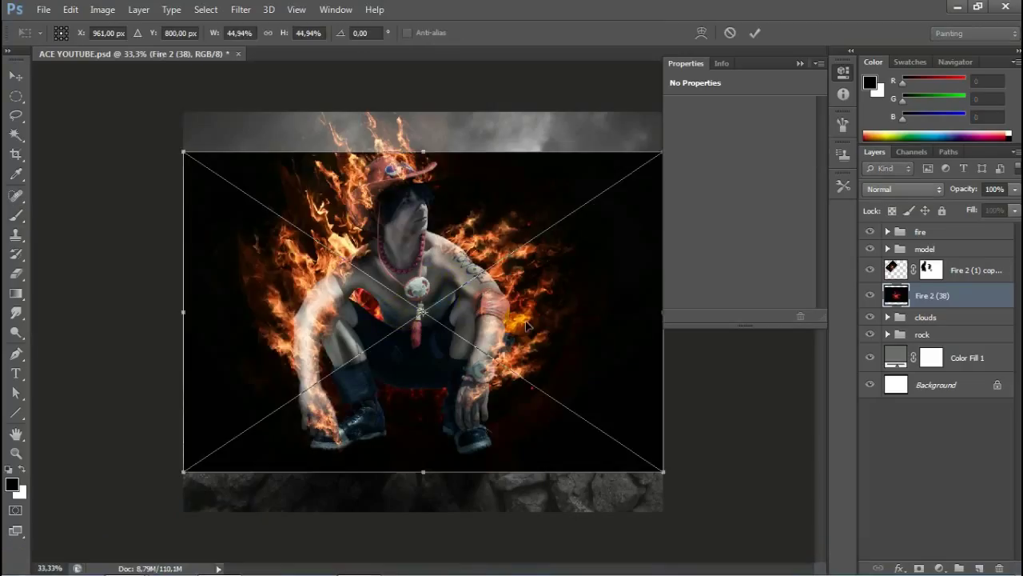
# Step: Place Fire 2 (38) and compare blend modes, settling on Screen
pyautogui.moveTo(526, 323); pyautogui.dragTo(525, 325)
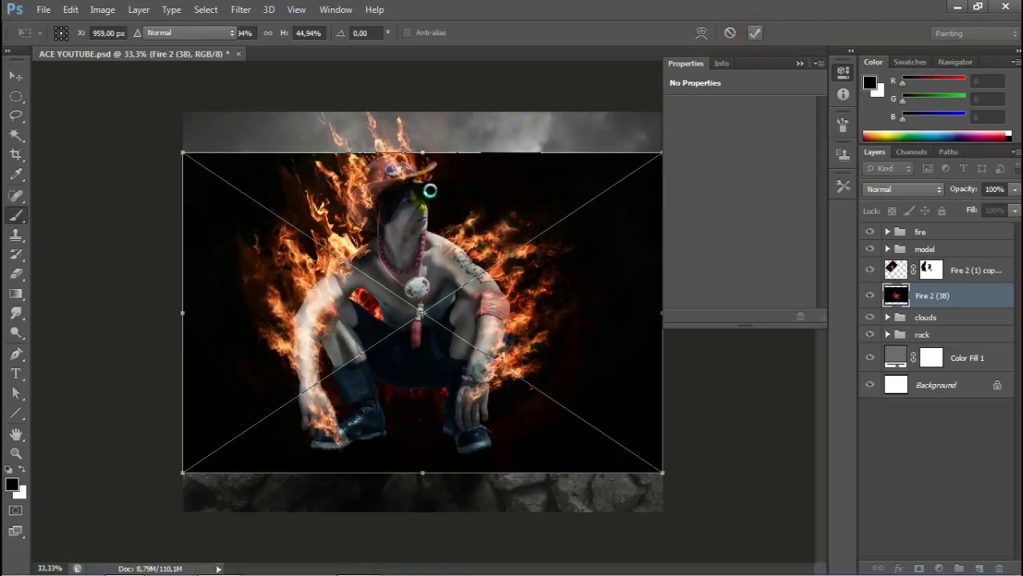
pyautogui.press('Return')
pyautogui.click(912, 192)
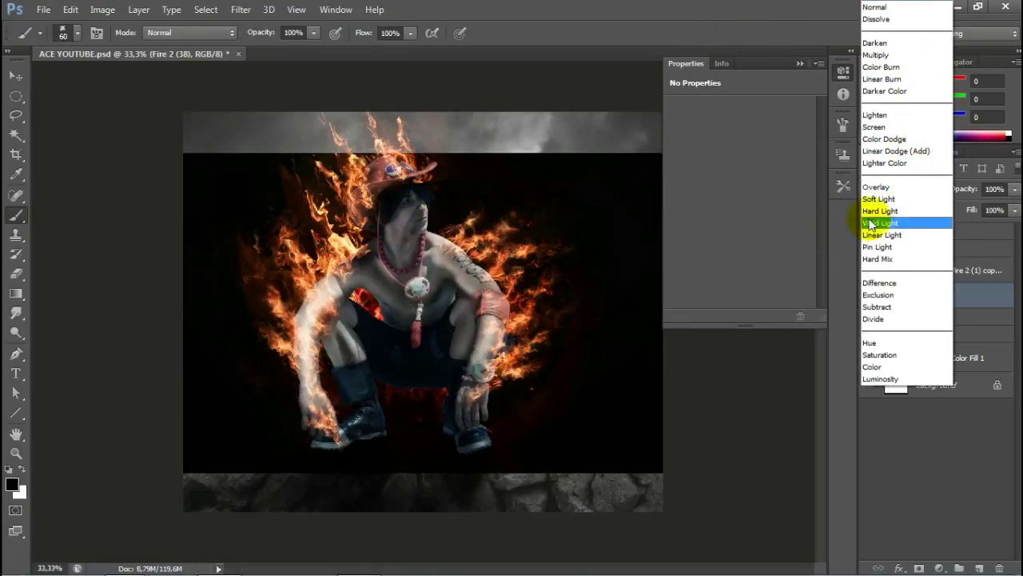
pyautogui.click(893, 128)
pyautogui.click(903, 189)
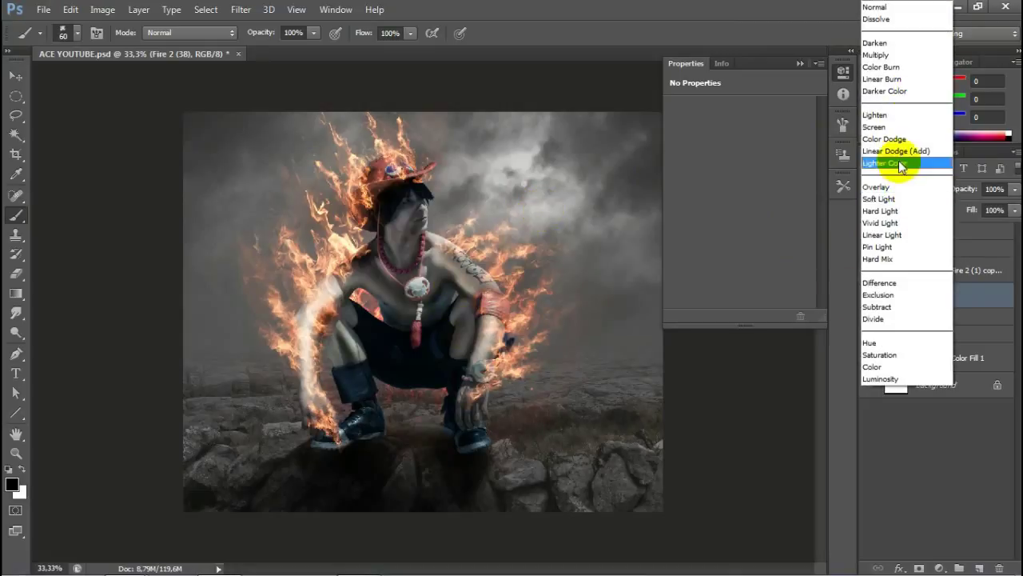
pyautogui.click(898, 152)
pyautogui.click(904, 188)
pyautogui.click(893, 117)
pyautogui.click(904, 189)
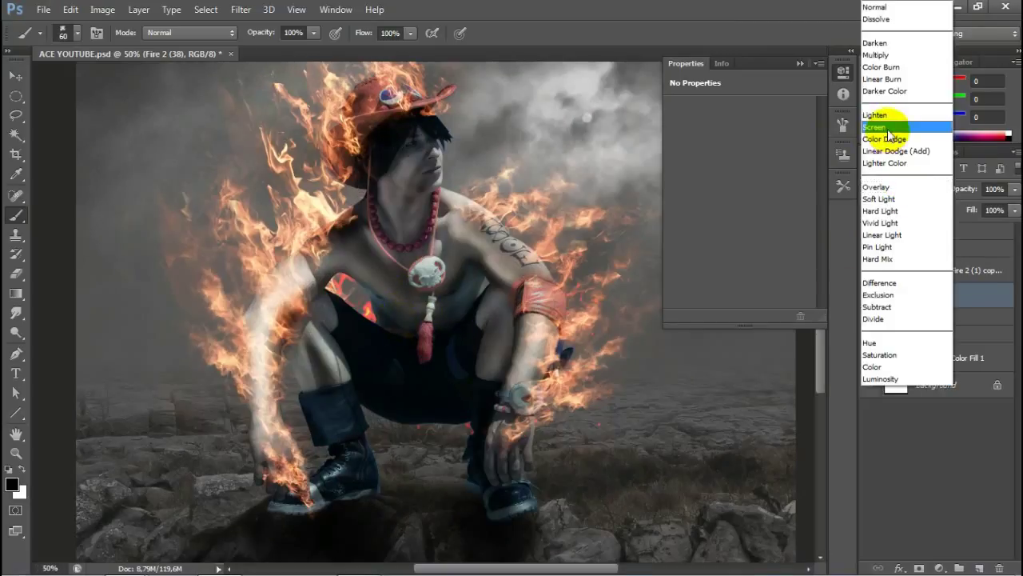
pyautogui.click(893, 128)
# Step: Enlarge the Fire 2 (38) flames over the figure and rasterize the layer
pyautogui.hotkey('ctrl', '-')
pyautogui.hotkey('ctrl', 't')
pyautogui.moveTo(662, 153)
pyautogui.mouseDown()
pyautogui.moveTo(647, 150)
pyautogui.moveTo(658, 131)
pyautogui.mouseUp()
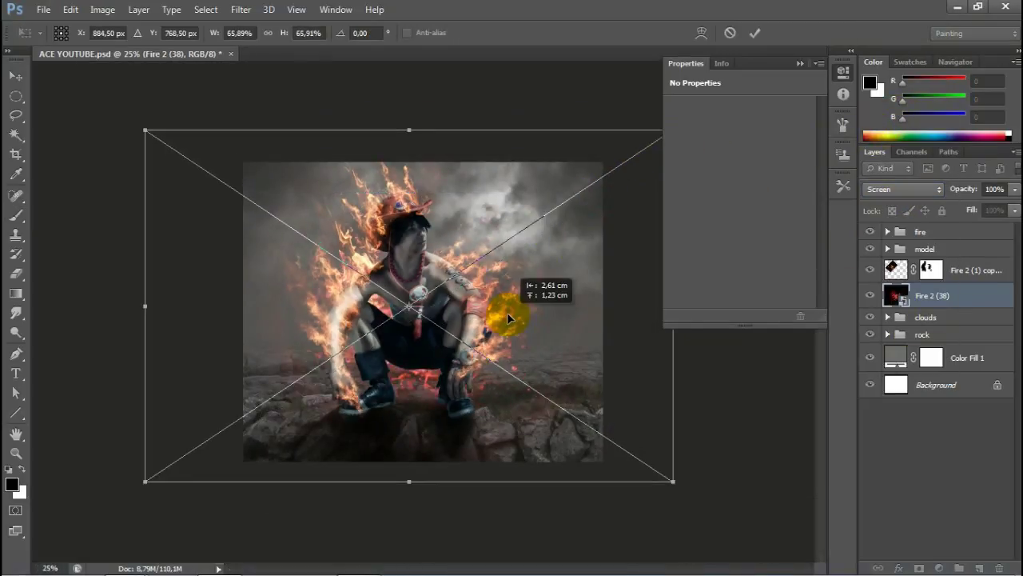
pyautogui.moveTo(527, 320); pyautogui.dragTo(505, 305)
pyautogui.hotkey('ctrl', '+')
pyautogui.click(754, 33)
pyautogui.press('b')
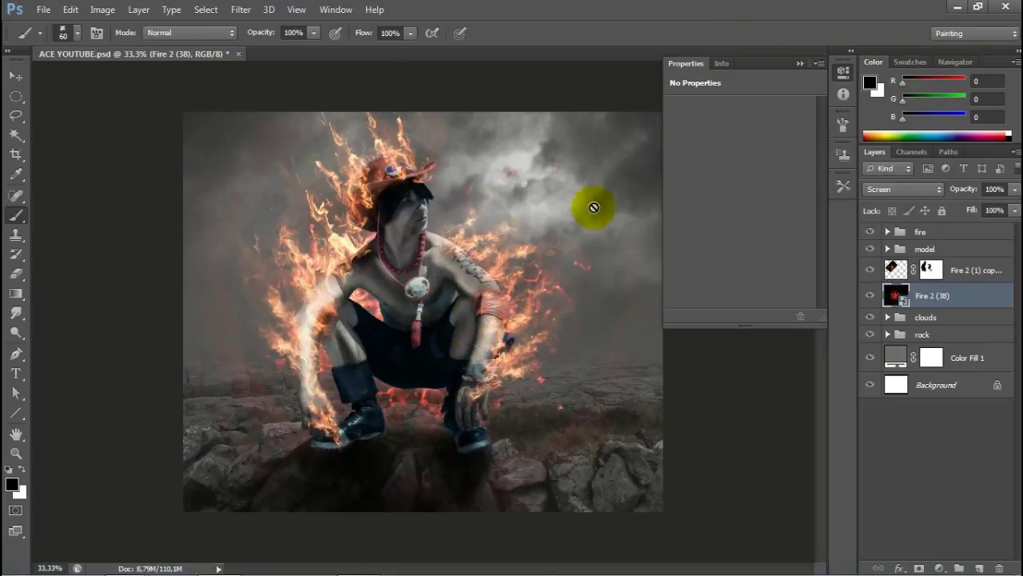
pyautogui.rightClick(943, 296)
pyautogui.click(722, 242)
# Step: Add a Levels adjustment clipped to the fire, darkening shadows for more contrast
pyautogui.click(939, 568)
pyautogui.click(914, 310)
pyautogui.click(711, 316)
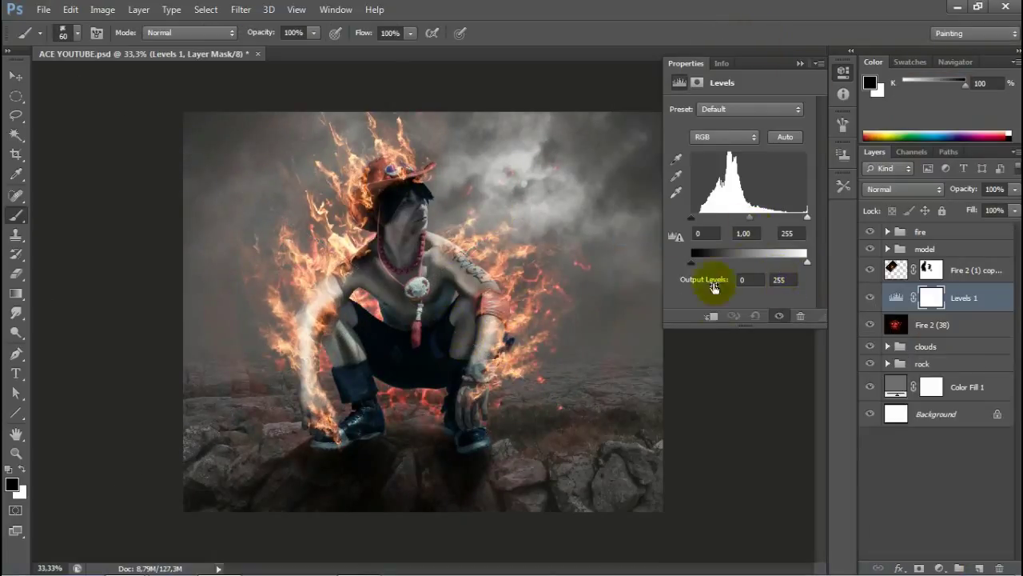
pyautogui.moveTo(692, 217); pyautogui.dragTo(715, 221)
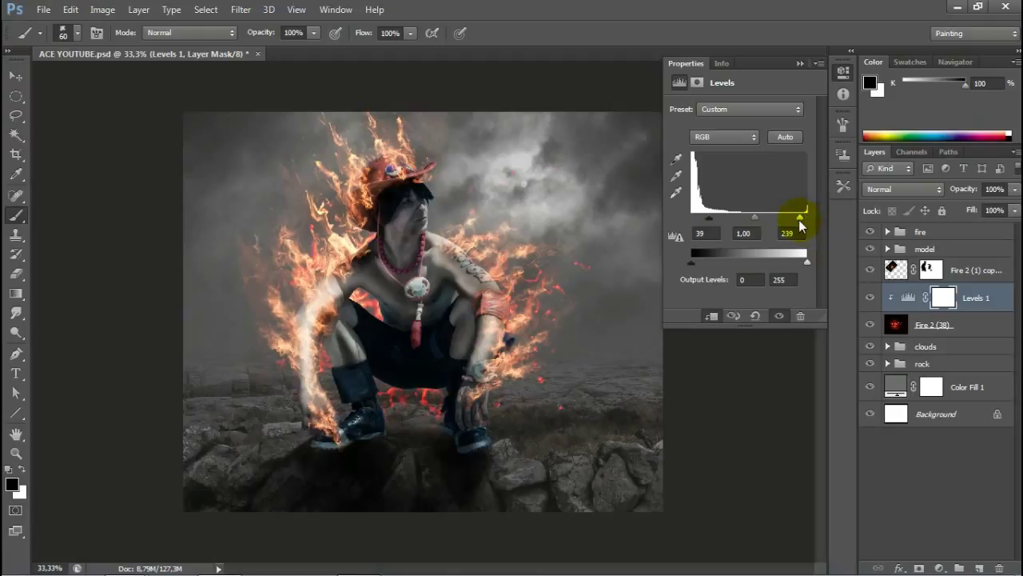
pyautogui.click(853, 49)
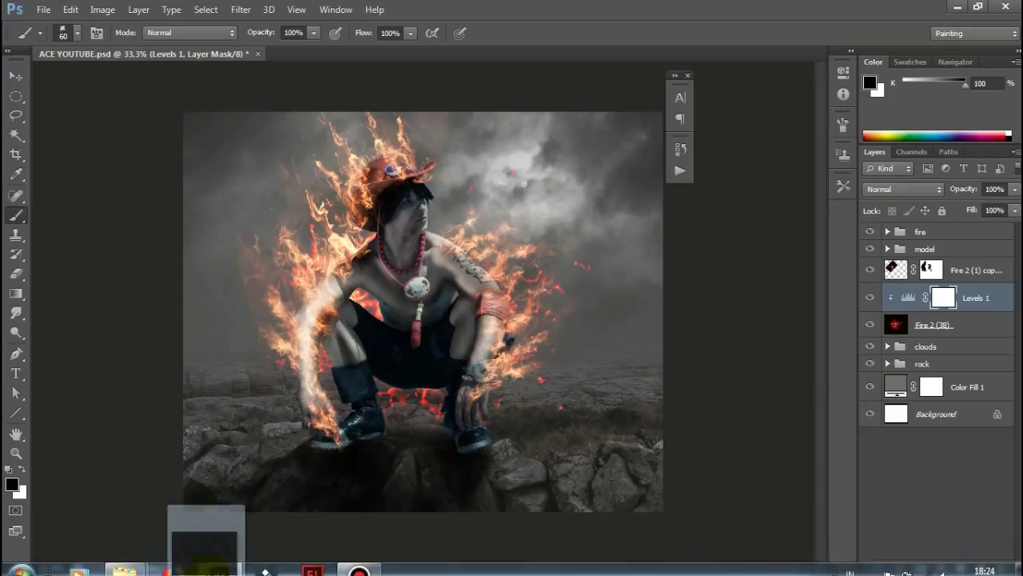
# Step: Resize the placed sparks image over the figure and blend it as Screen
pyautogui.moveTo(206, 560); pyautogui.dragTo(422, 311)
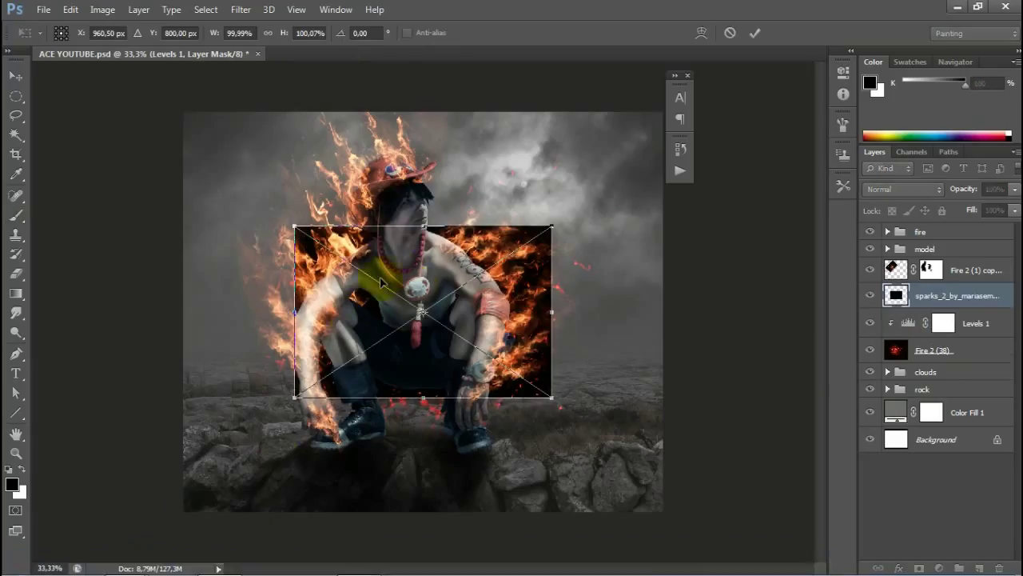
pyautogui.moveTo(549, 229)
pyautogui.mouseDown()
pyautogui.moveTo(557, 214)
pyautogui.moveTo(484, 395)
pyautogui.moveTo(406, 224)
pyautogui.moveTo(482, 389)
pyautogui.mouseUp()
pyautogui.click(754, 33)
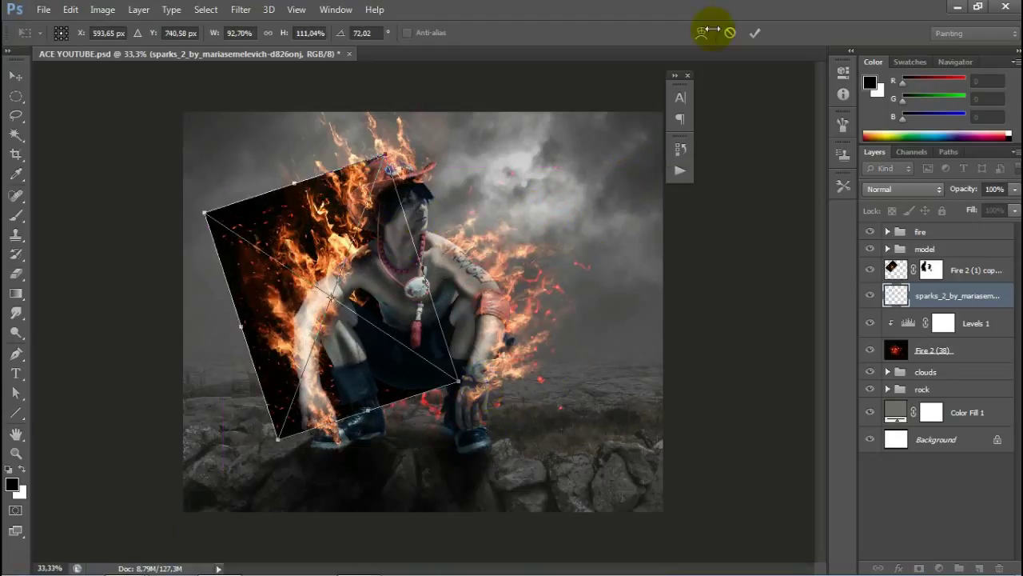
pyautogui.click(903, 189)
pyautogui.click(875, 128)
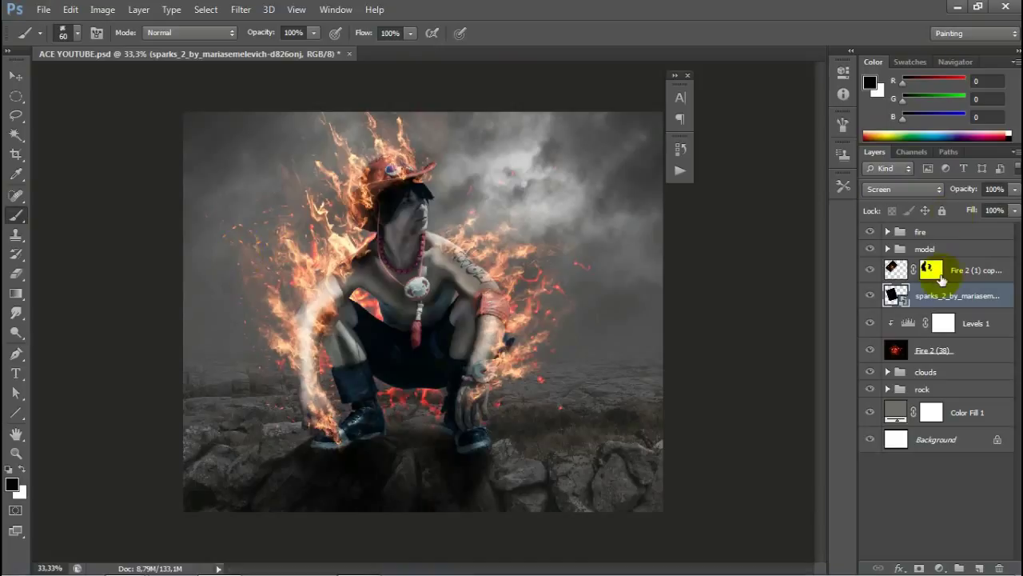
# Step: Duplicate the sparks layer and rasterize both sparks layers
pyautogui.hotkey('ctrl', 'j')
pyautogui.click(16, 75)
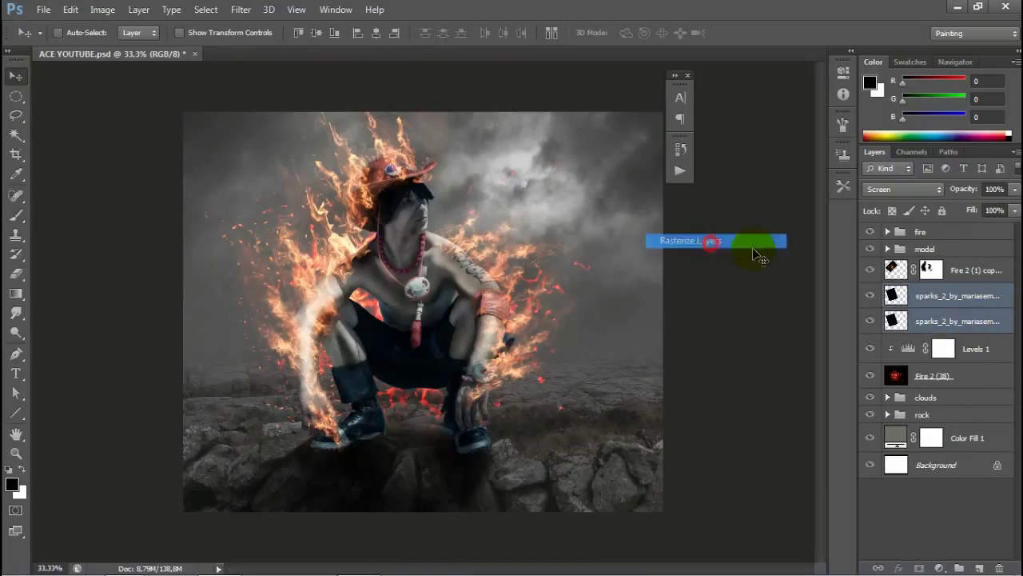
pyautogui.moveTo(977, 309); pyautogui.dragTo(971, 297)
pyautogui.rightClick(971, 296)
pyautogui.click(903, 263)
# Step: Add a horizontally flipped sparks copy on the figure's right and merge the sparks layers
pyautogui.hotkey('ctrl', 'j')
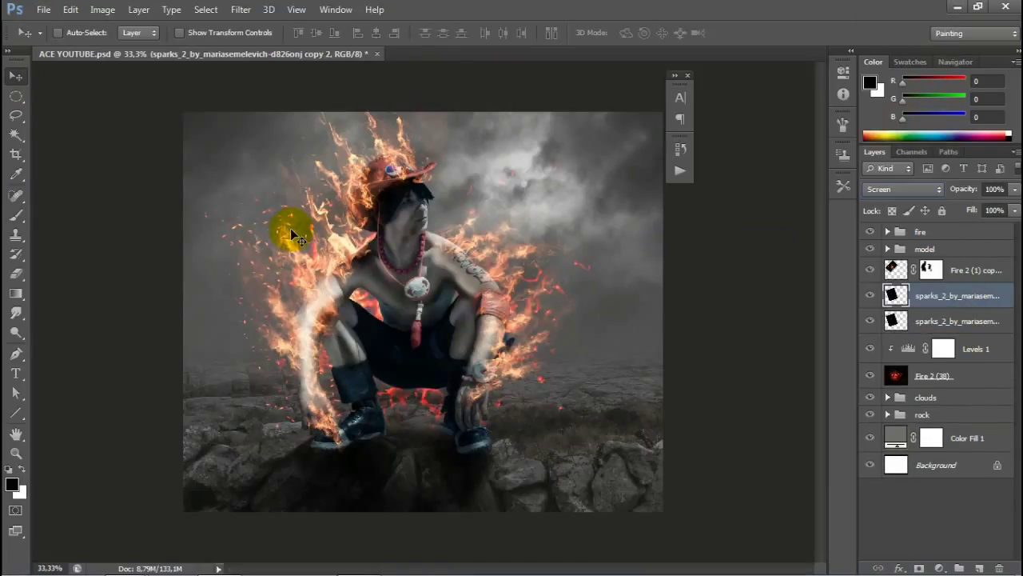
pyautogui.rightClick(292, 234)
pyautogui.press('Escape')
pyautogui.hotkey('ctrl', 't')
pyautogui.click(370, 462)
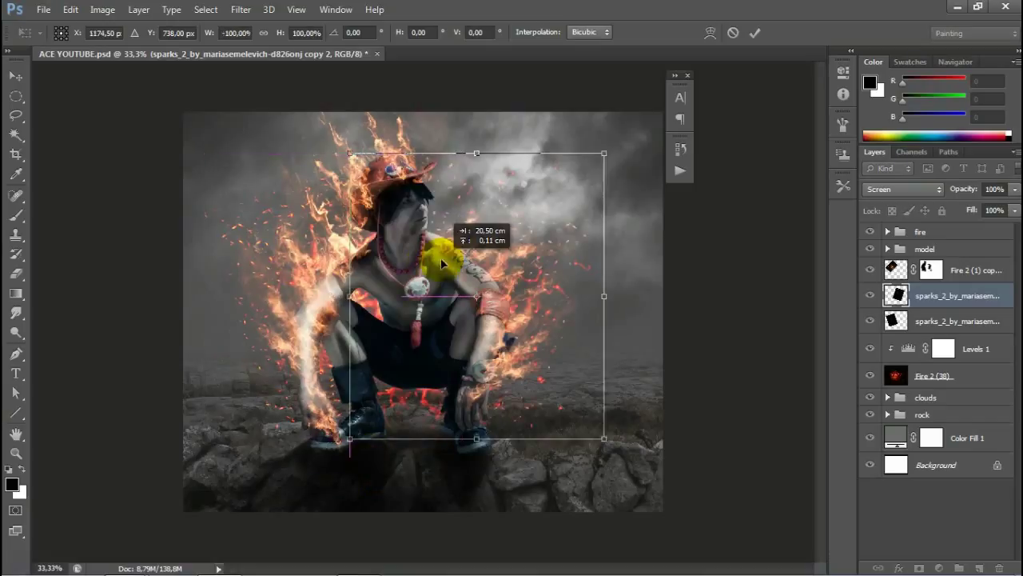
pyautogui.moveTo(423, 251); pyautogui.dragTo(453, 229)
pyautogui.press('Return')
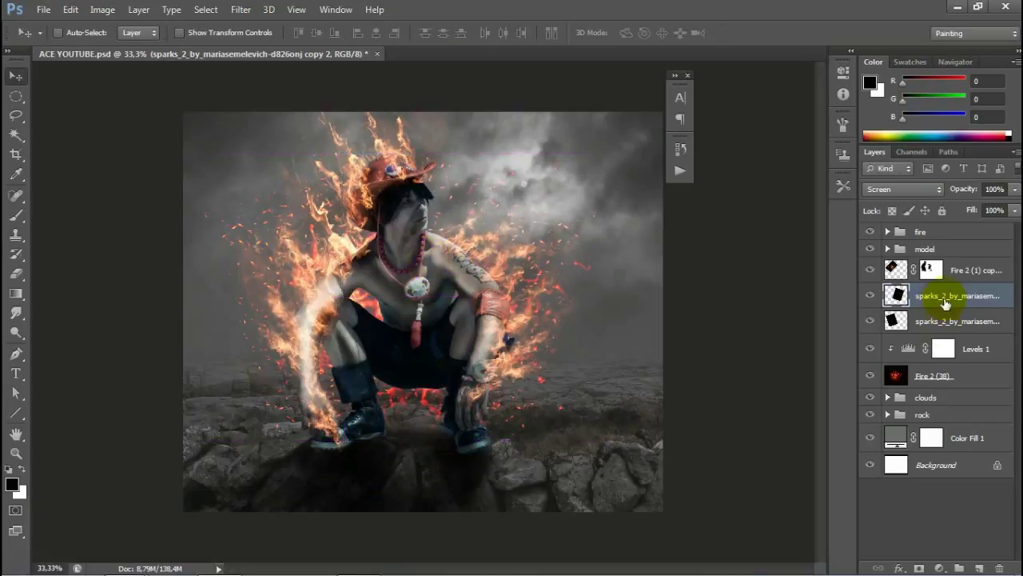
pyautogui.hotkey('ctrl', 'e')
# Step: Mask out sparks near the left foot and on the right side of the figure
pyautogui.click(919, 568)
pyautogui.press('b')
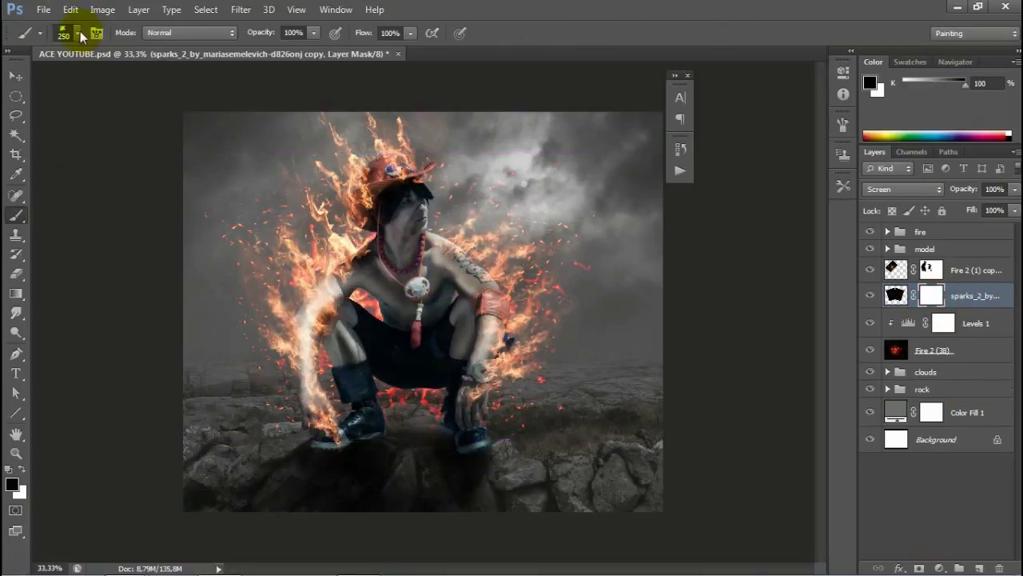
pyautogui.click(78, 33)
pyautogui.moveTo(316, 396); pyautogui.dragTo(328, 412)
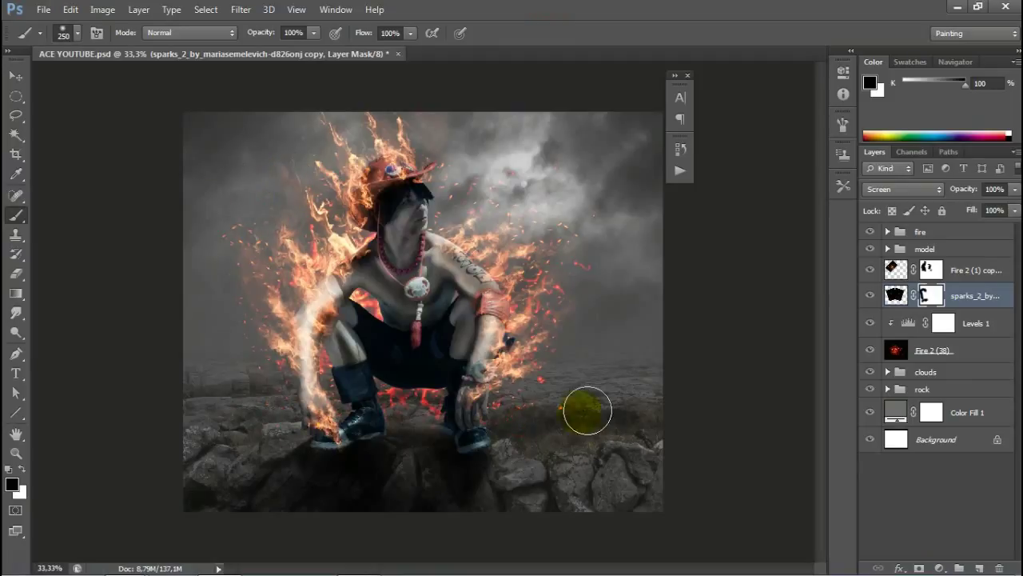
pyautogui.moveTo(479, 167); pyautogui.dragTo(598, 331)
pyautogui.click(15, 75)
pyautogui.keyDown('ctrl'); pyautogui.click(400, 268); pyautogui.keyUp('ctrl')
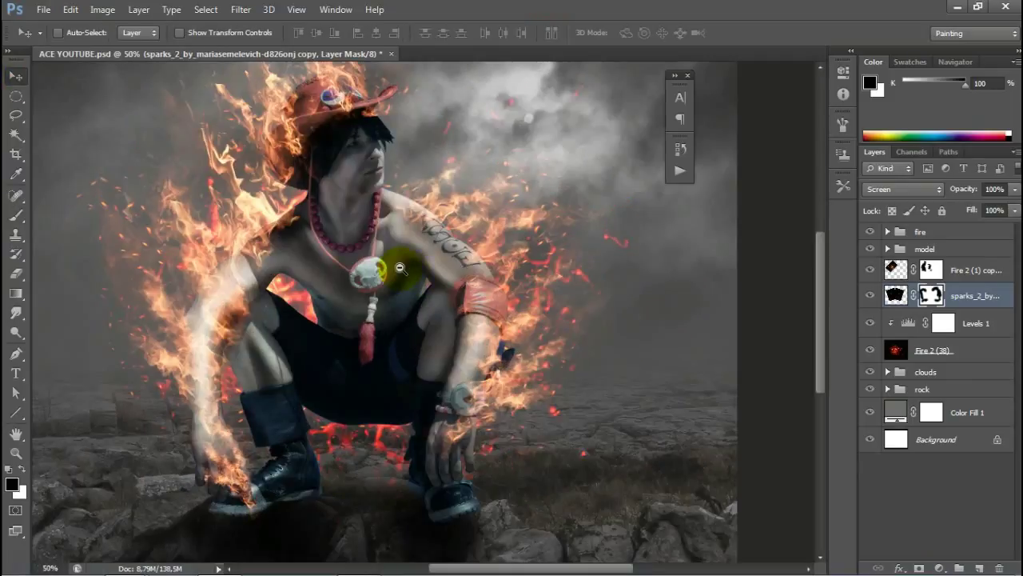
pyautogui.keyDown('ctrl'); pyautogui.click(685, 210); pyautogui.keyUp('ctrl')
# Step: Duplicate the masked sparks layer to the top and rotate it about 21 degrees
pyautogui.moveTo(895, 296)
pyautogui.mouseDown()
pyautogui.moveTo(980, 567)
pyautogui.moveTo(914, 228)
pyautogui.mouseUp()
pyautogui.hotkey('ctrl', '-')
pyautogui.hotkey('ctrl', 't')
pyautogui.moveTo(621, 145)
pyautogui.mouseDown()
pyautogui.moveTo(657, 234)
pyautogui.moveTo(660, 218)
pyautogui.mouseUp()
pyautogui.click(759, 35)
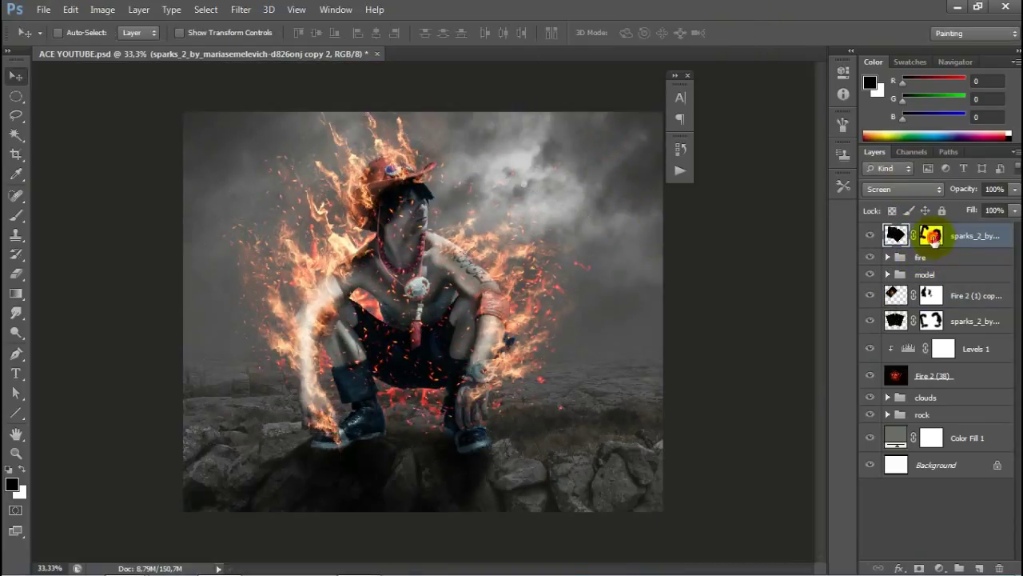
# Step: Brush out the rotated sparks copy's mask over the figure, then select the Fire 2 (38) layer and clouds group
pyautogui.click(932, 235)
pyautogui.press('b')
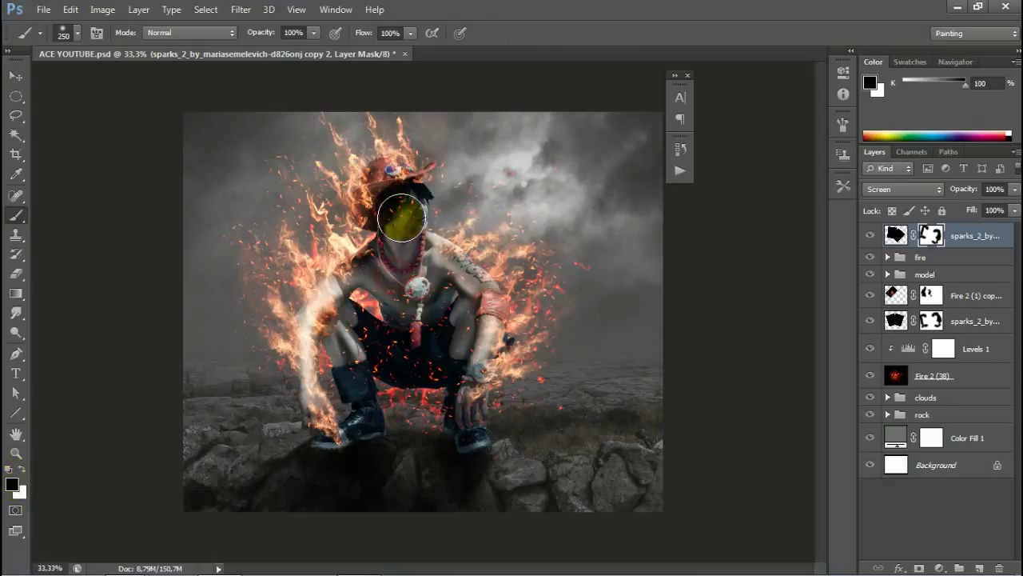
pyautogui.hotkey('ctrl', '+')
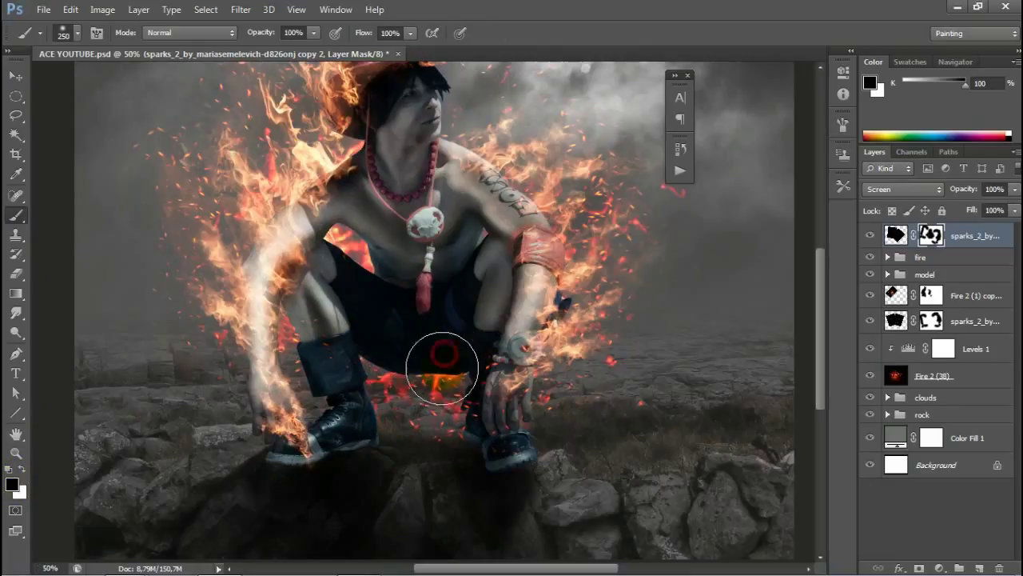
pyautogui.keyDown('ctrl'); pyautogui.keyDown('alt'); pyautogui.click(383, 247); pyautogui.keyUp('alt'); pyautogui.keyUp('ctrl')
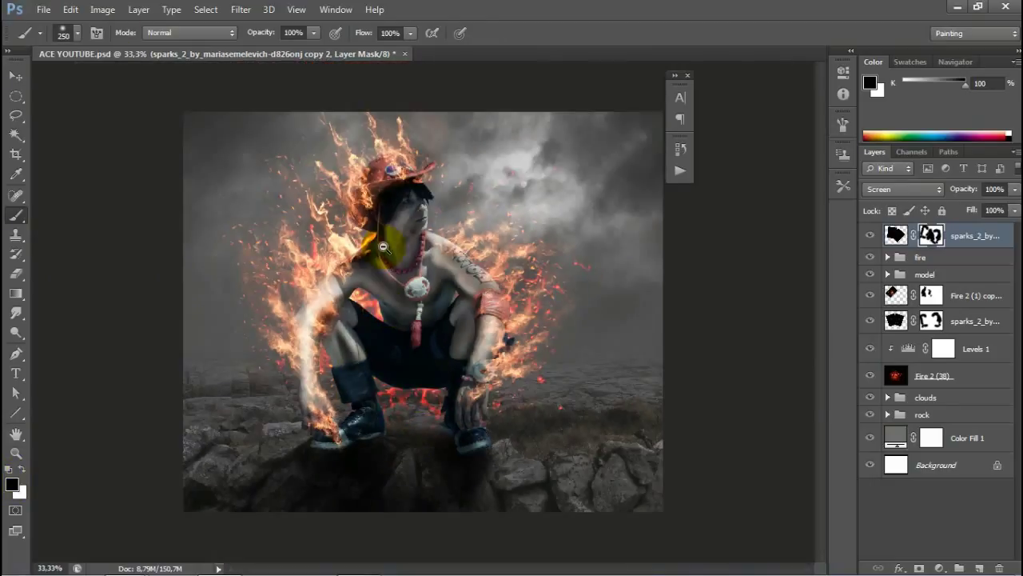
pyautogui.press('v')
pyautogui.click(932, 375)
pyautogui.click(949, 399)
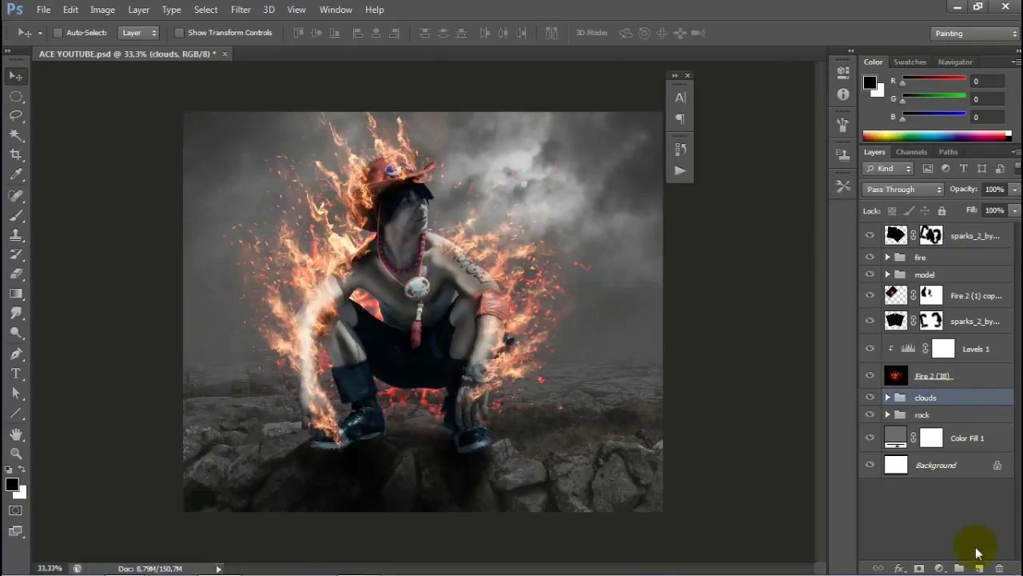
# Step: Add a new empty layer above Fire 2 (1) copy and set the foreground to bright orange
pyautogui.click(955, 294)
pyautogui.hotkey('ctrl', 'shift', 'alt', 'n')
pyautogui.click(16, 214)
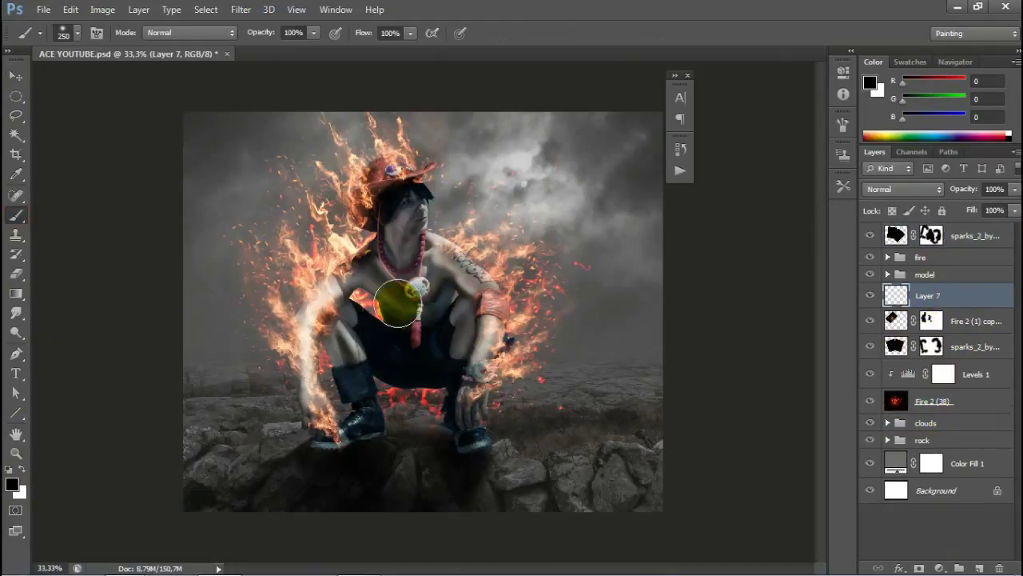
pyautogui.click(11, 485)
pyautogui.moveTo(676, 460); pyautogui.dragTo(677, 449)
pyautogui.click(636, 279)
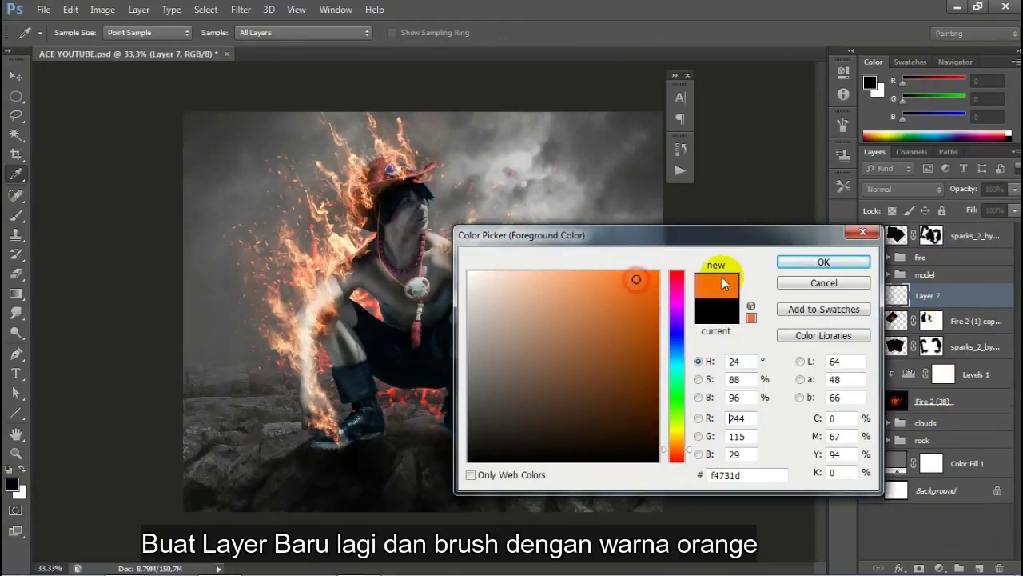
pyautogui.click(831, 257)
pyautogui.click(824, 263)
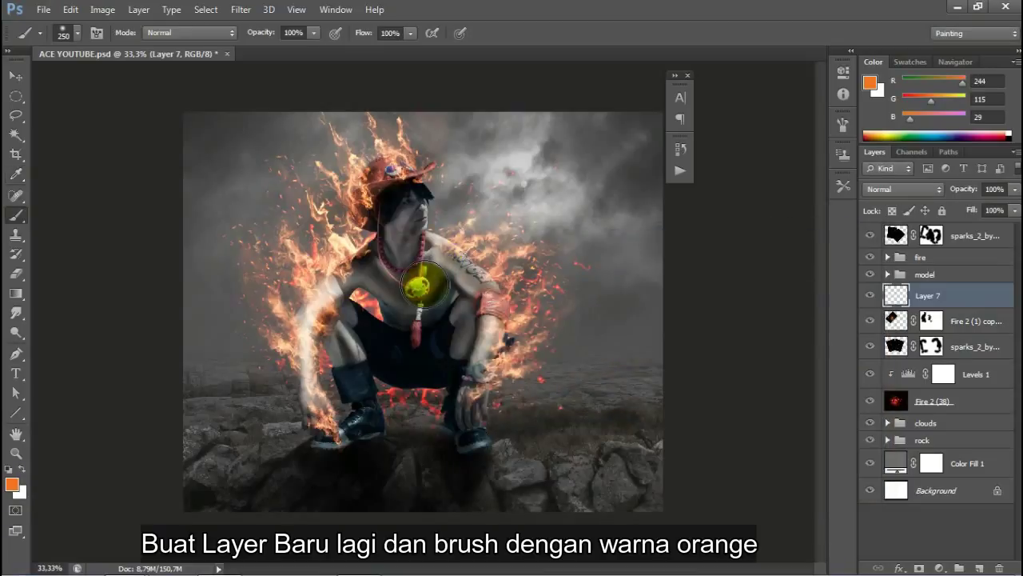
# Step: Paint a large soft orange dab over the figure and blend it as Soft Light
pyautogui.press(']')
pyautogui.press(']')
pyautogui.press(']')
pyautogui.press(']')
pyautogui.press(']')
pyautogui.press(']')
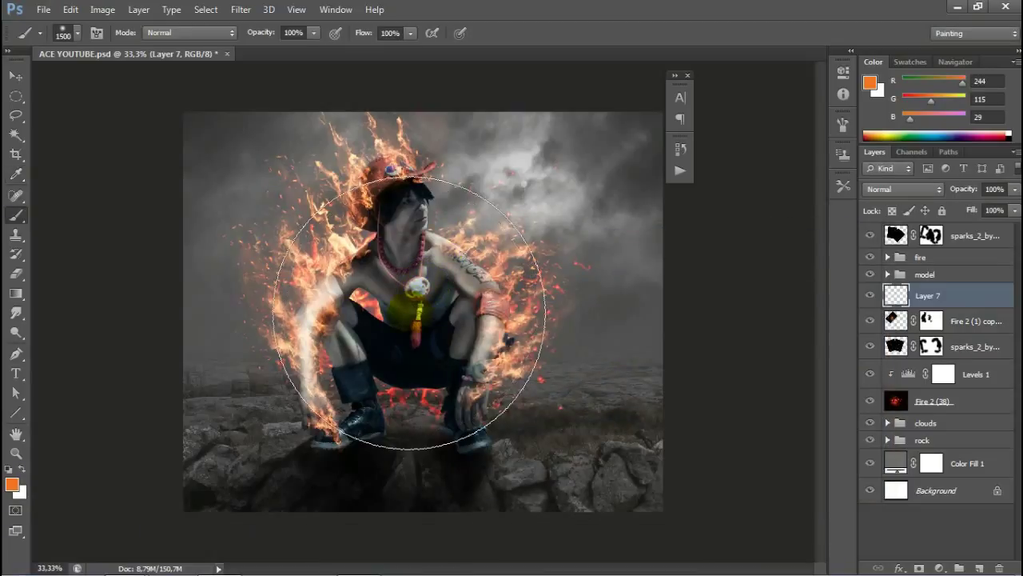
pyautogui.click(417, 325)
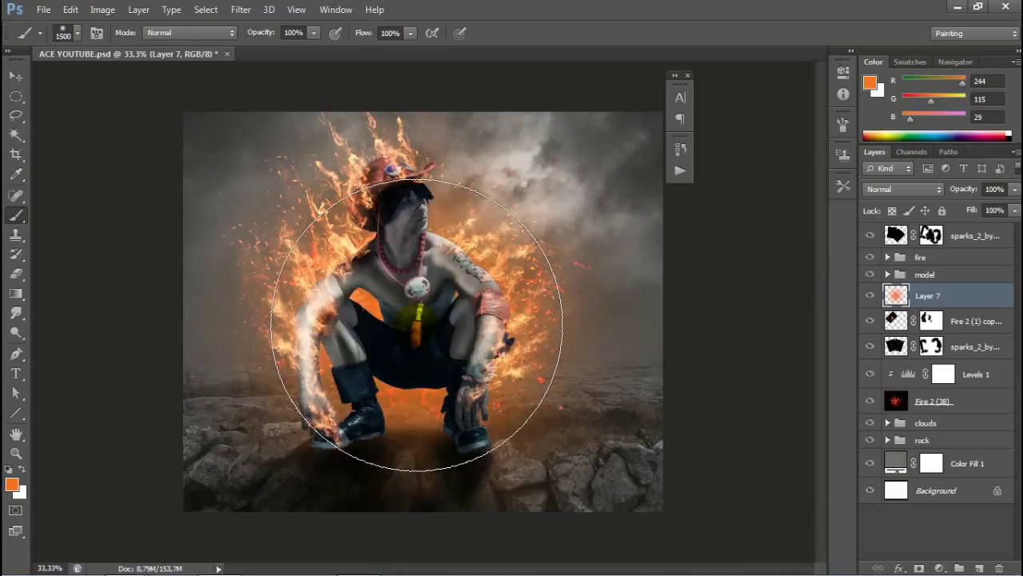
pyautogui.click(927, 194)
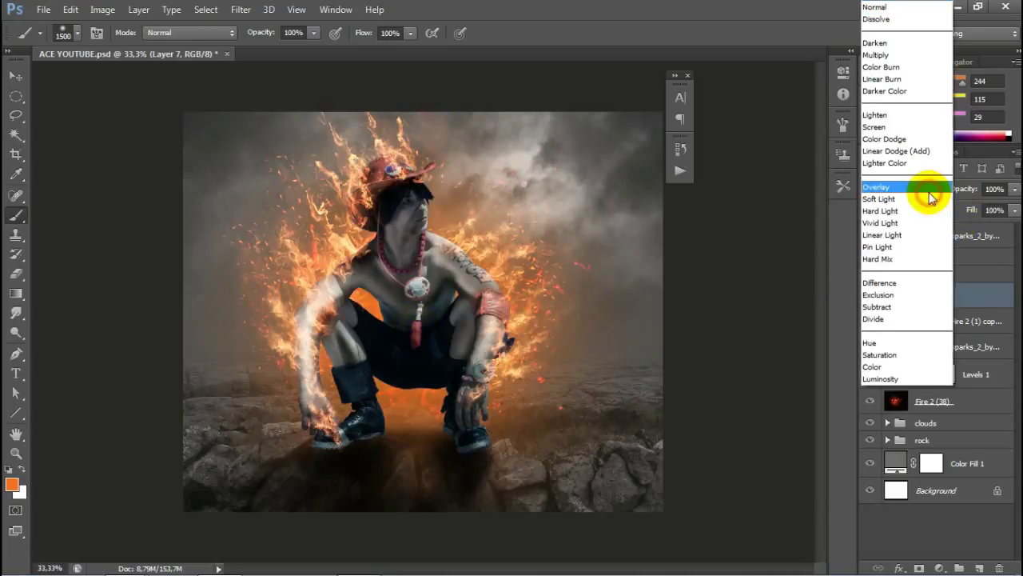
pyautogui.click(923, 200)
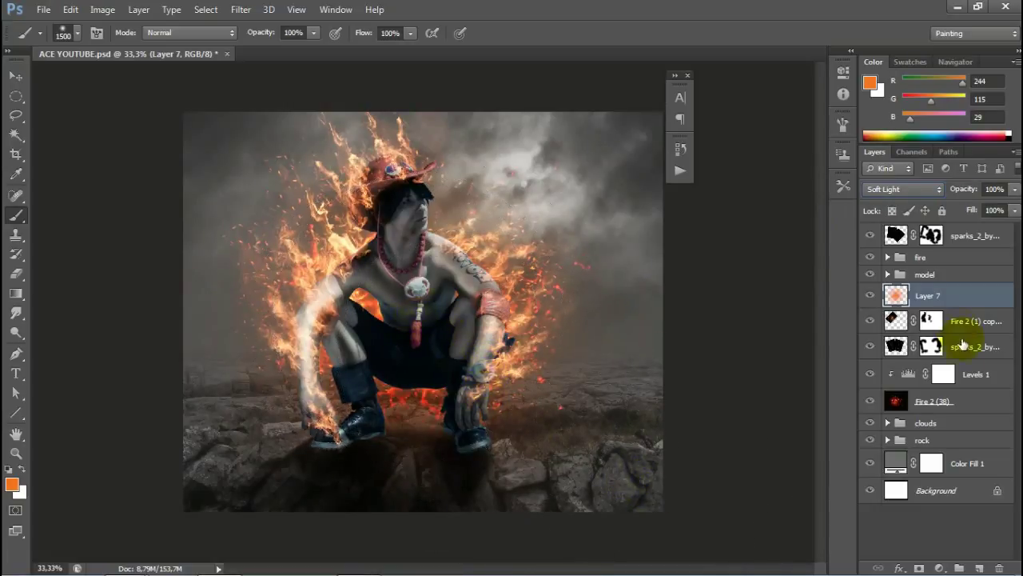
# Step: Paint a second large orange glow on a new layer above Layer 7, blended as Overlay
pyautogui.click(978, 567)
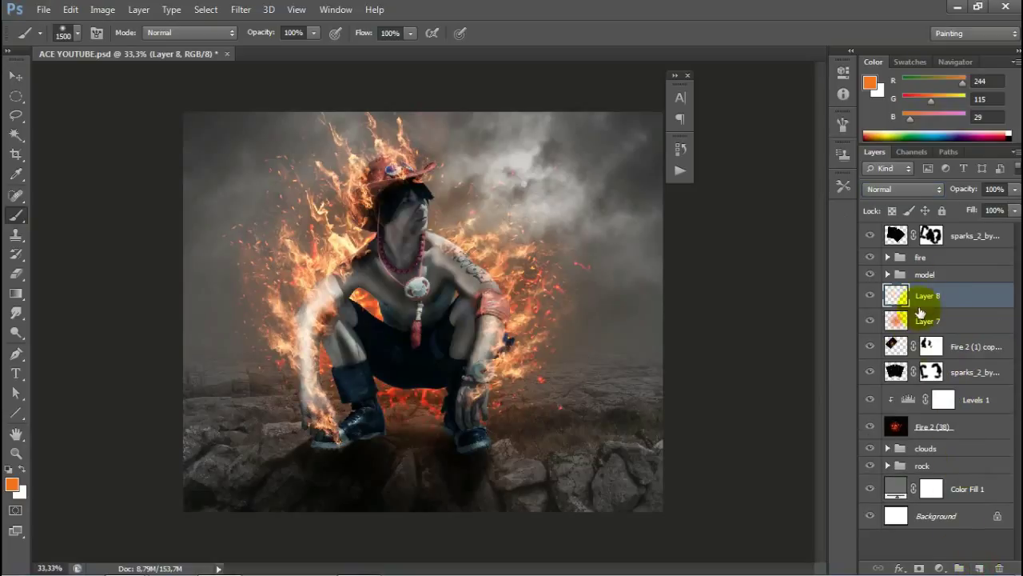
pyautogui.press('[')
pyautogui.press('[')
pyautogui.press('[')
pyautogui.press('[')
pyautogui.press('[')
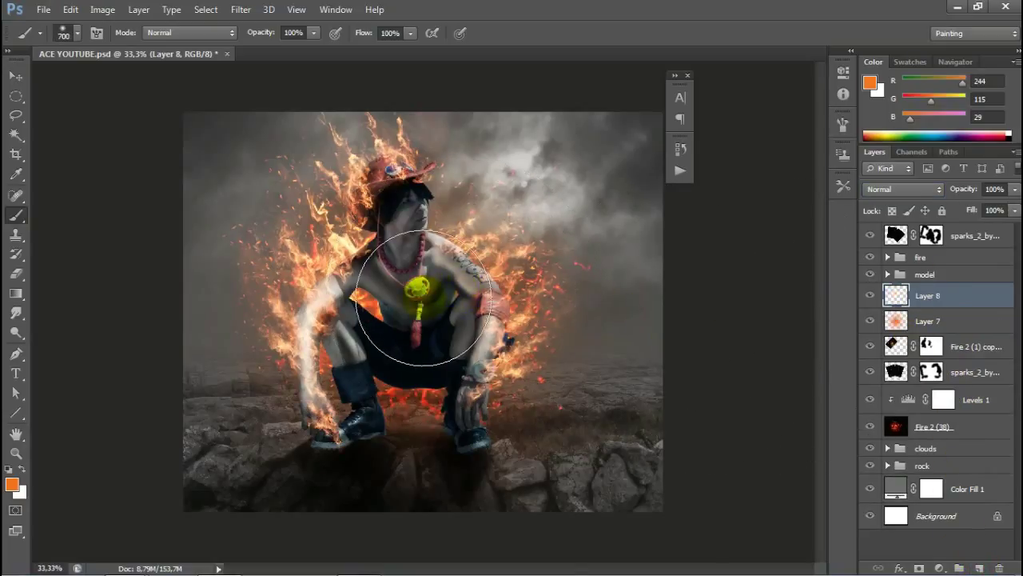
pyautogui.click(11, 485)
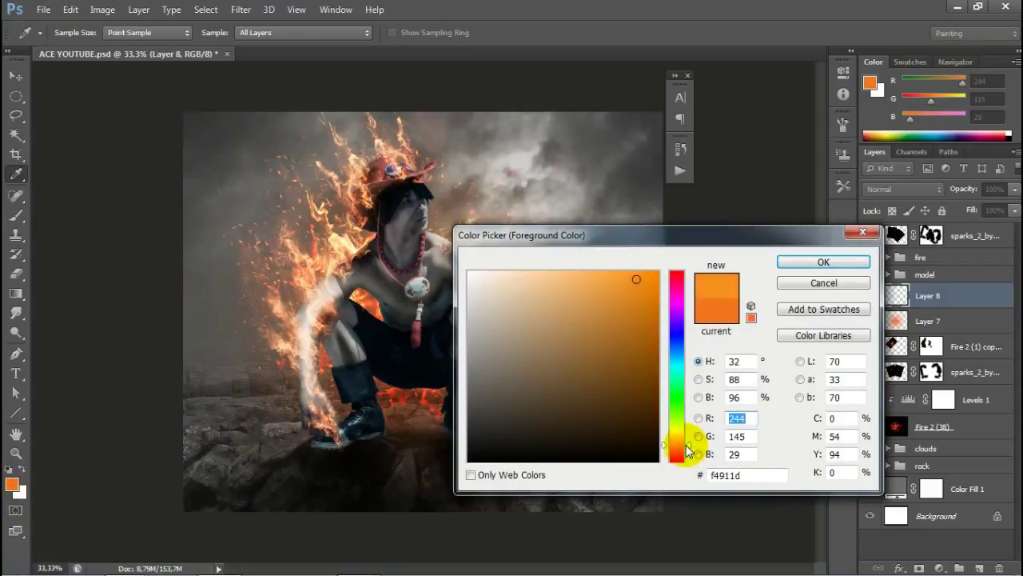
pyautogui.click(808, 263)
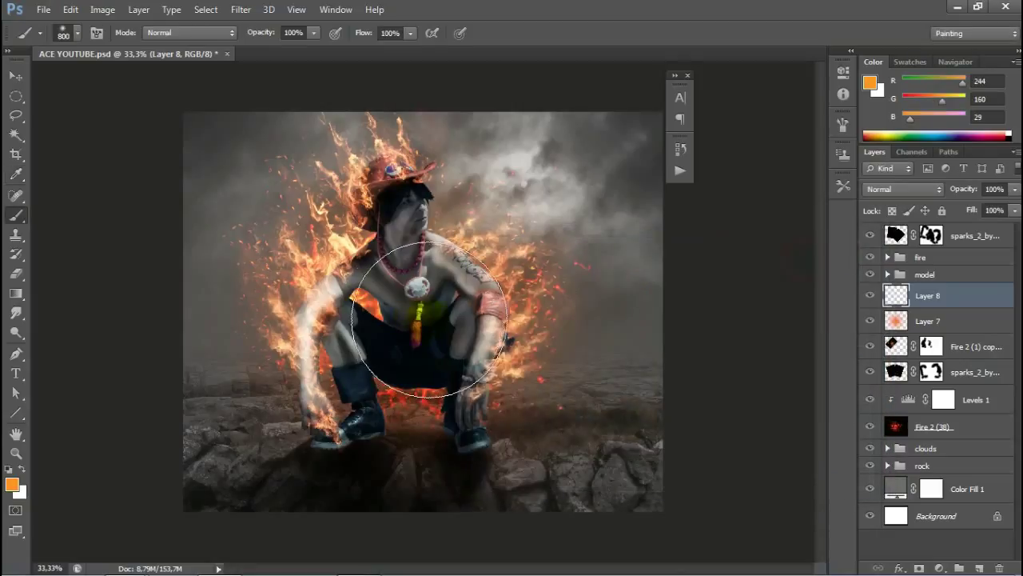
pyautogui.press(']')
pyautogui.press(']')
pyautogui.press(']')
pyautogui.press(']')
pyautogui.press(']')
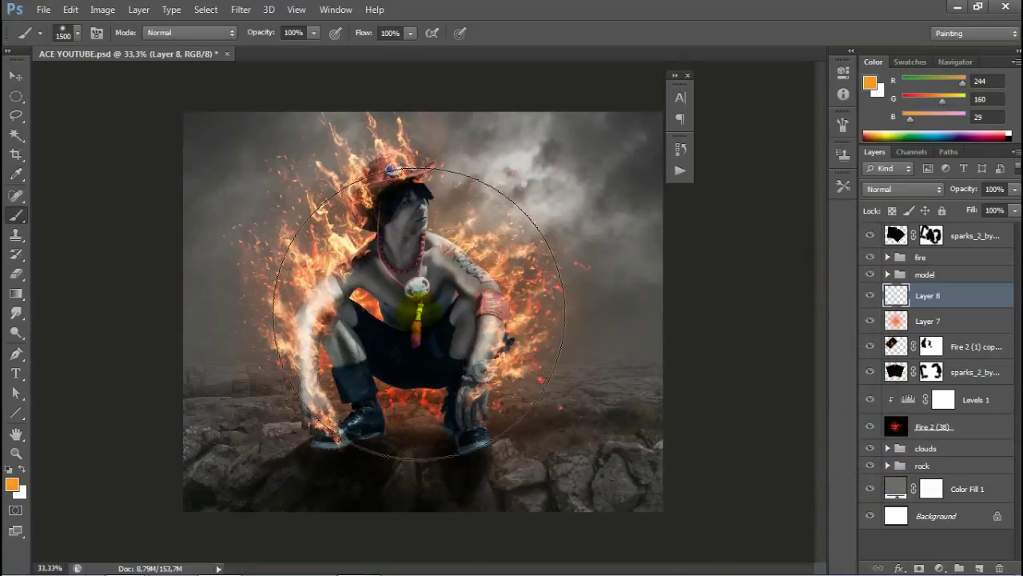
pyautogui.press(']')
pyautogui.press(']')
pyautogui.press(']')
pyautogui.press(']')
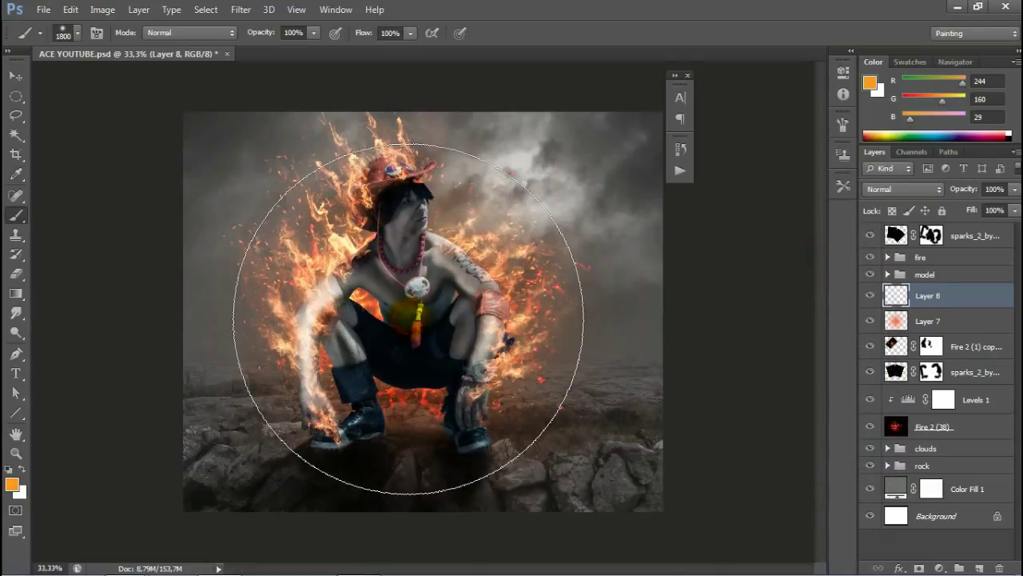
pyautogui.click(408, 318)
pyautogui.click(917, 196)
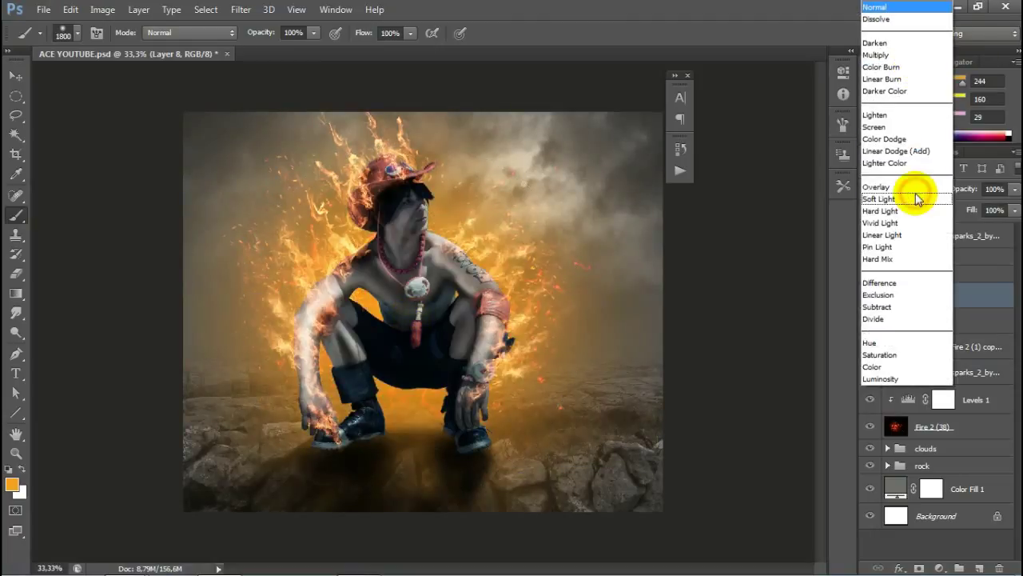
pyautogui.click(910, 188)
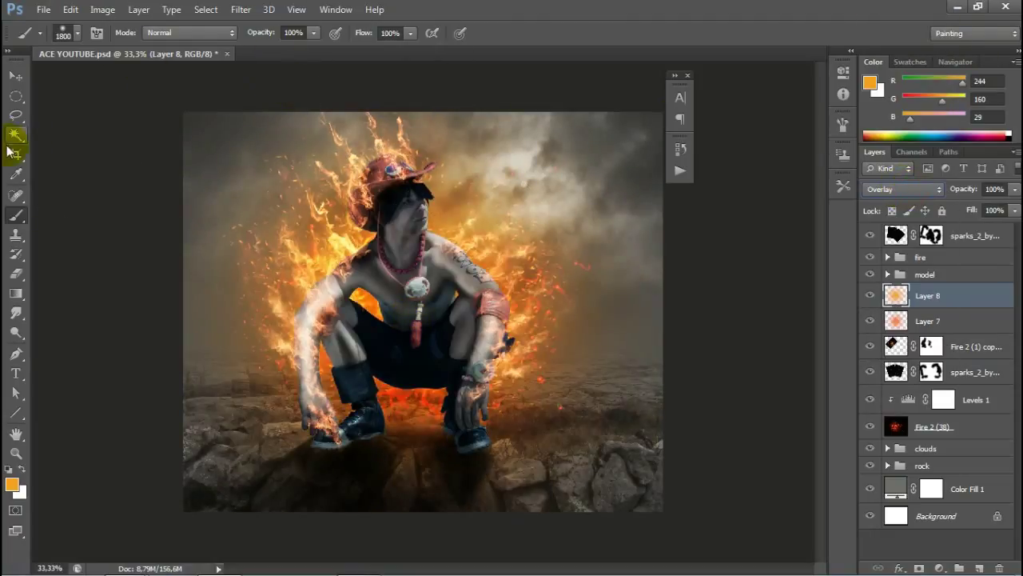
pyautogui.click(16, 77)
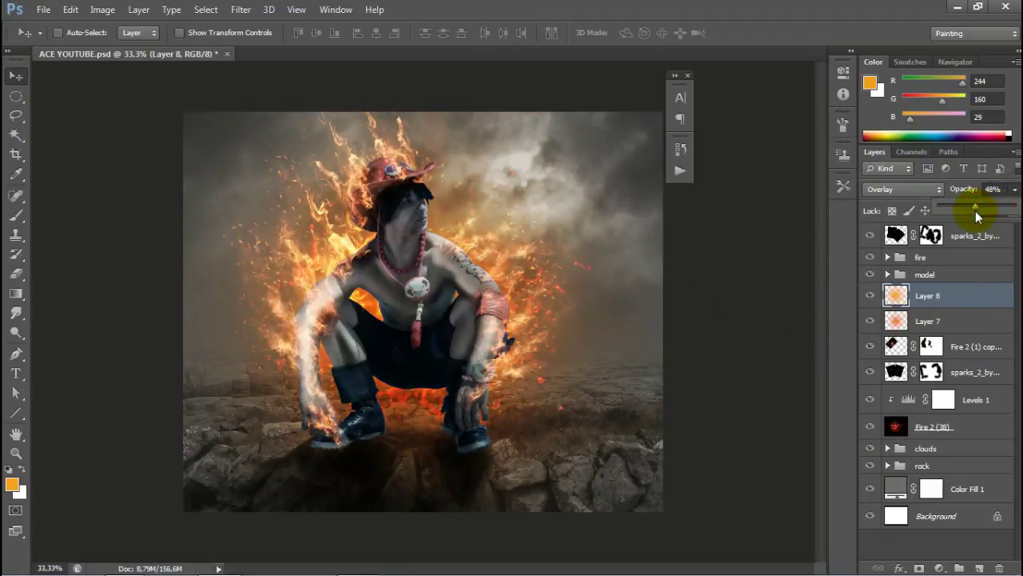
pyautogui.click(997, 245)
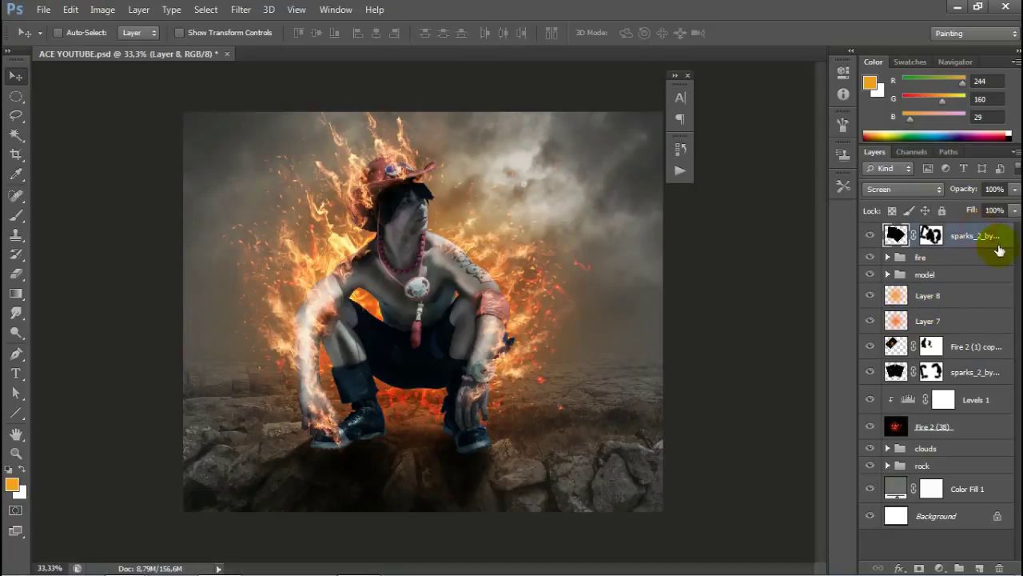
# Step: Group Layer 8 through Fire 2 (38) into a new group named light
pyautogui.click(950, 298)
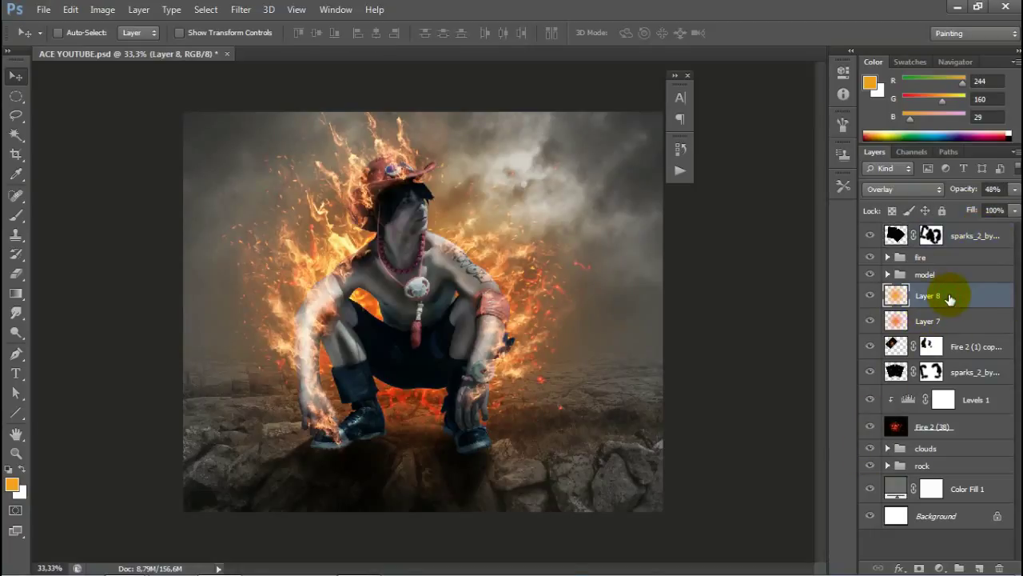
pyautogui.keyDown('shift'); pyautogui.click(953, 378); pyautogui.keyUp('shift')
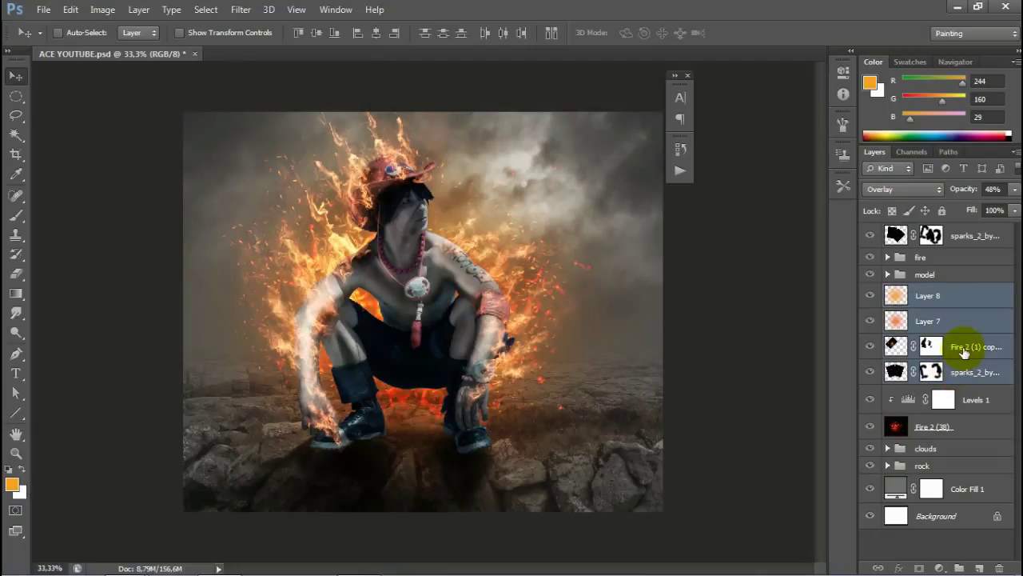
pyautogui.keyDown('shift'); pyautogui.click(958, 427); pyautogui.keyUp('shift')
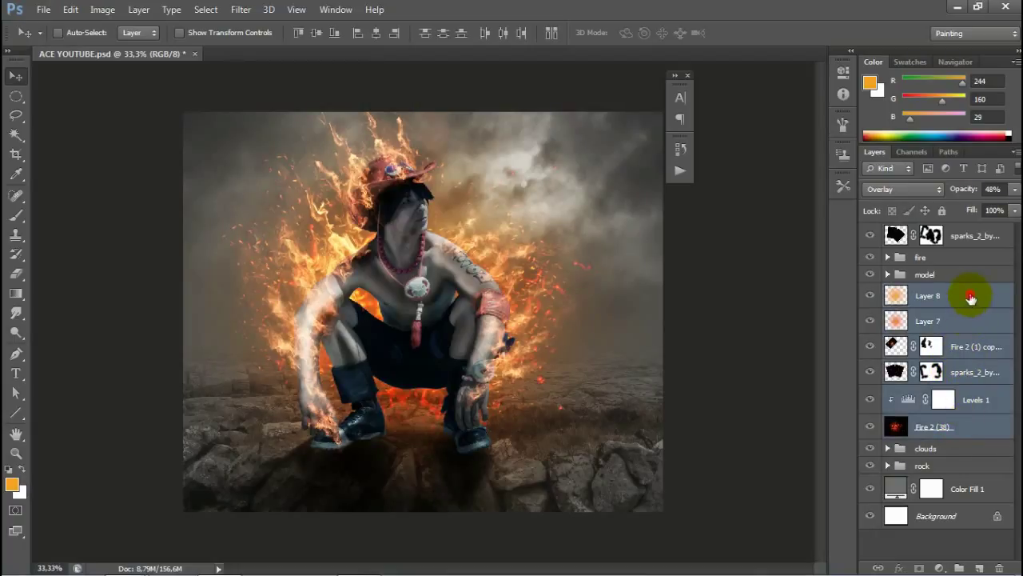
pyautogui.moveTo(969, 298); pyautogui.dragTo(977, 530)
pyautogui.moveTo(960, 567); pyautogui.dragTo(958, 568)
pyautogui.write('light')
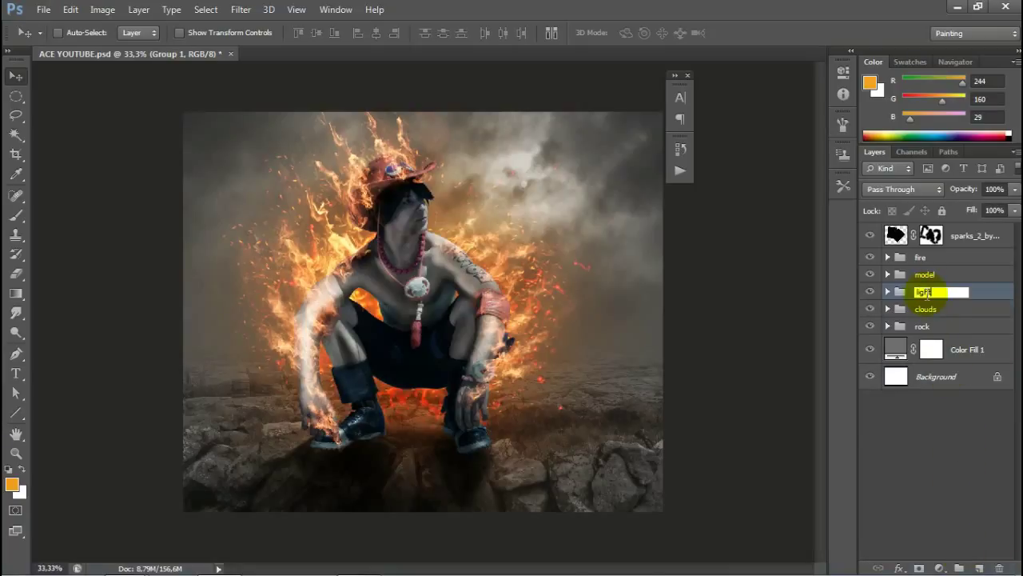
pyautogui.click(933, 479)
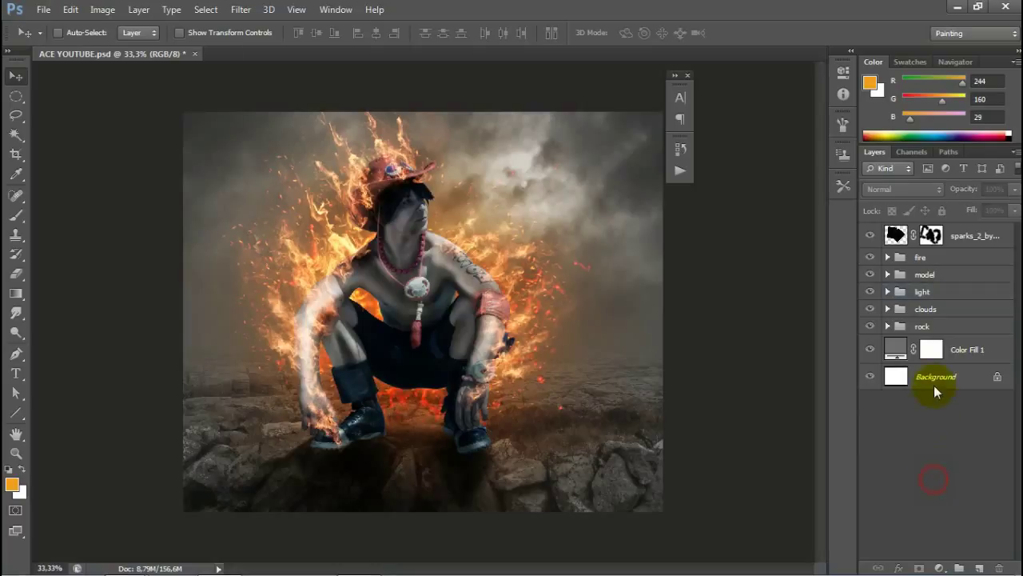
# Step: Hide the light, clouds, rock, fire, sparks and Background layers, leaving only the model group
pyautogui.click(870, 292)
pyautogui.click(869, 326)
pyautogui.click(869, 349)
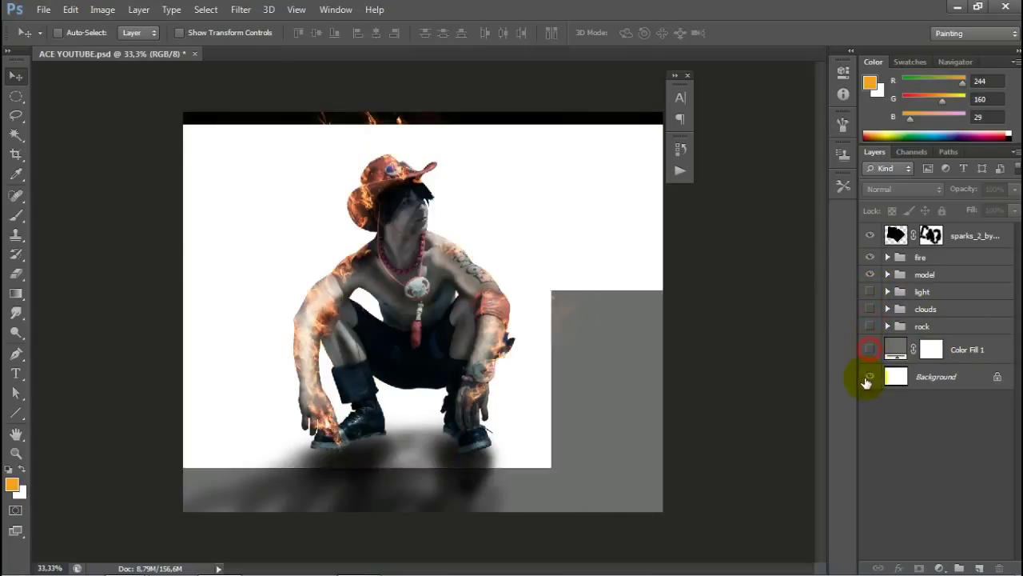
pyautogui.click(870, 377)
pyautogui.click(870, 275)
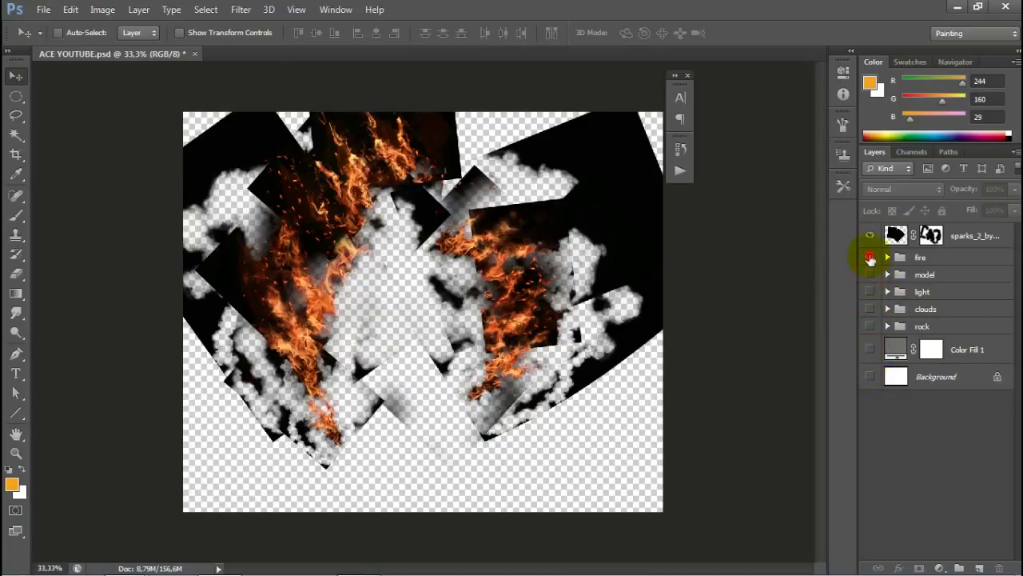
pyautogui.click(870, 235)
pyautogui.click(870, 276)
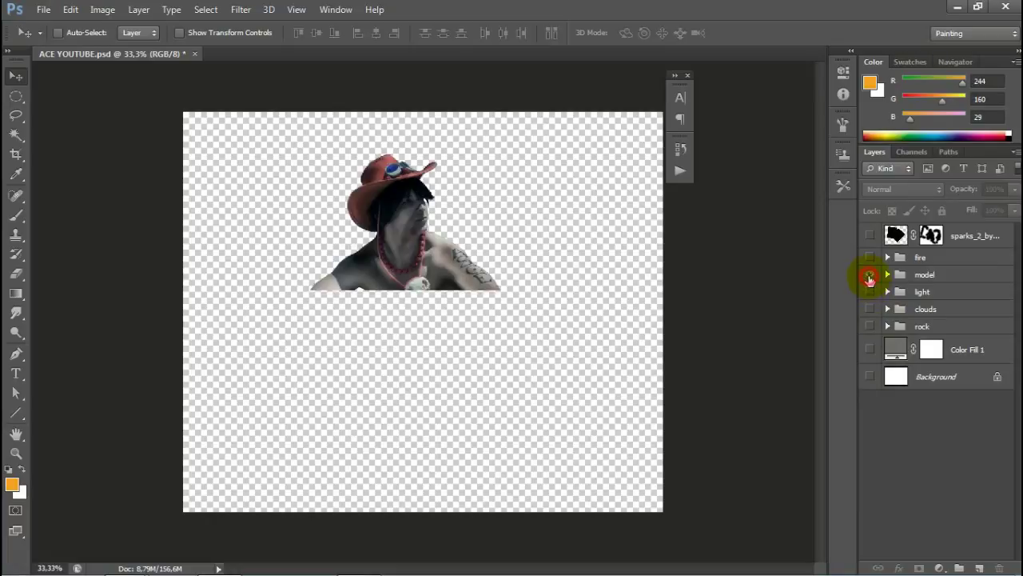
# Step: Expand the model group and hide the shadow Layers 5 and 6
pyautogui.click(887, 275)
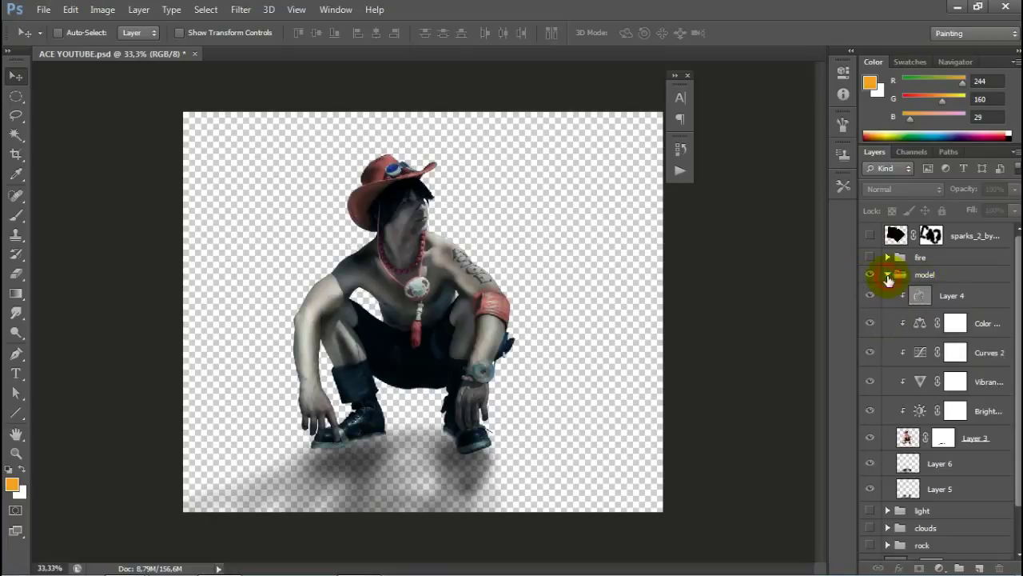
pyautogui.click(870, 490)
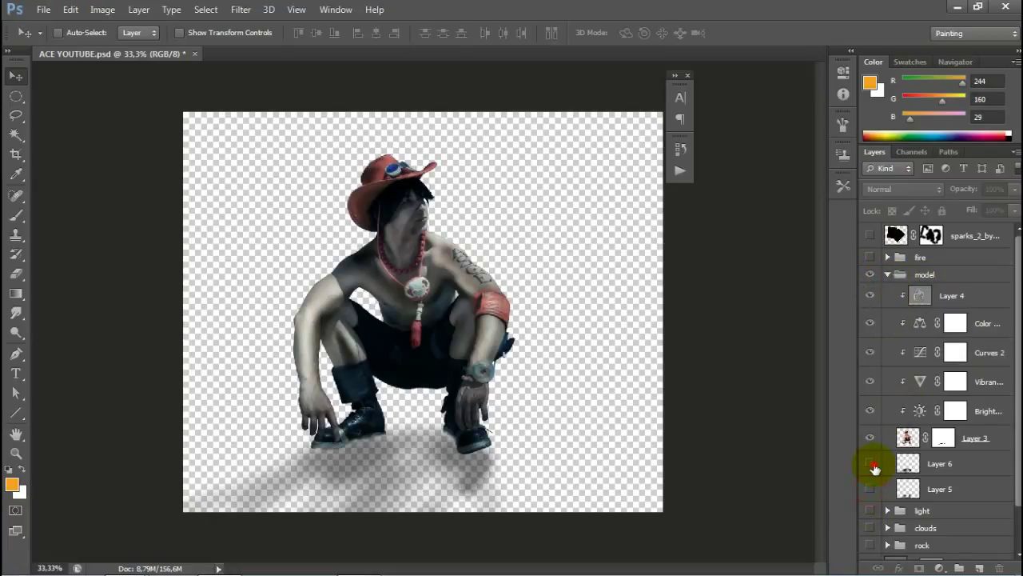
pyautogui.click(873, 466)
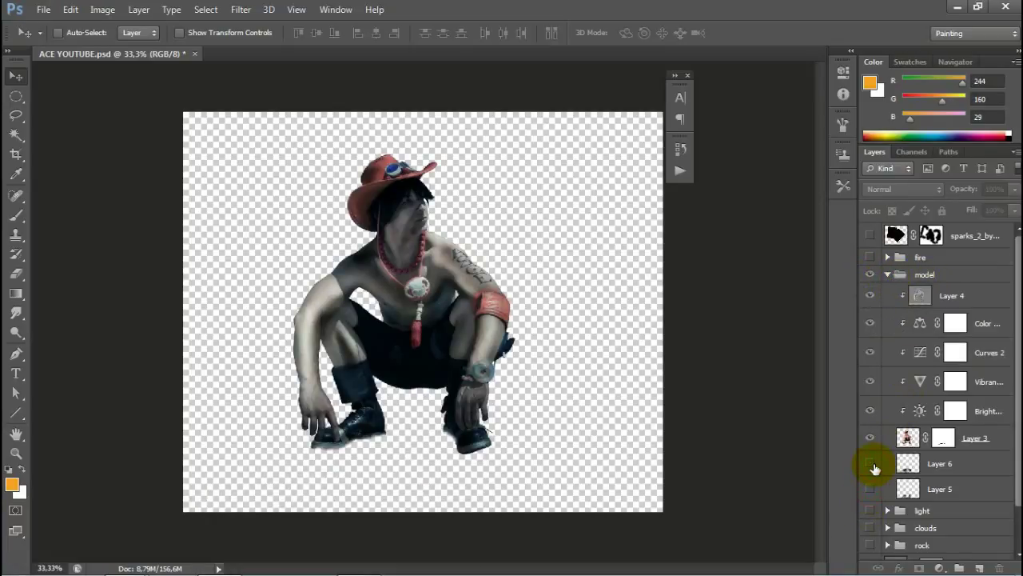
# Step: Add Layer 9 at the top of the model group and re-show the sparks, fire, shadow, light and clouds layers
pyautogui.click(977, 236)
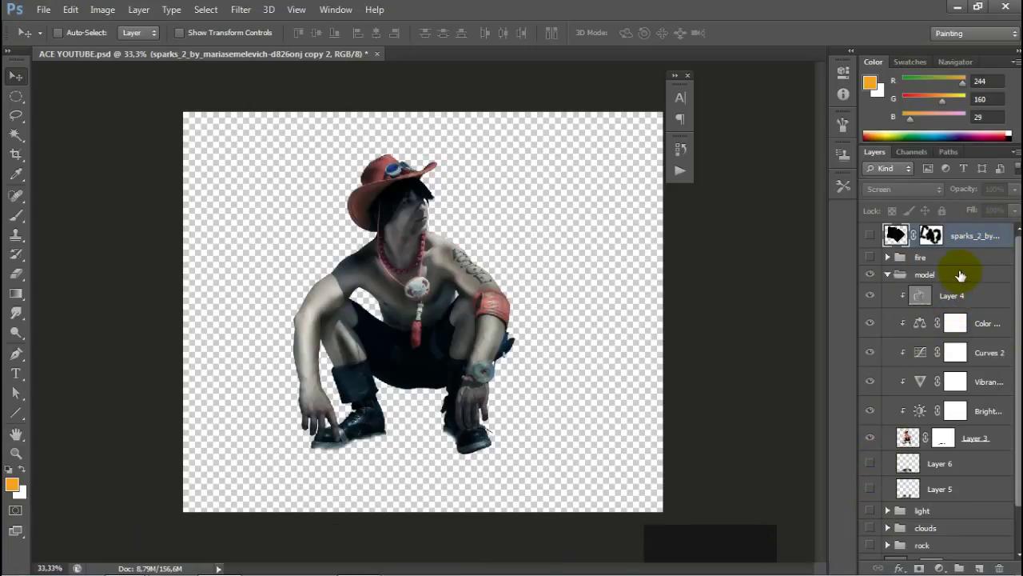
pyautogui.click(956, 278)
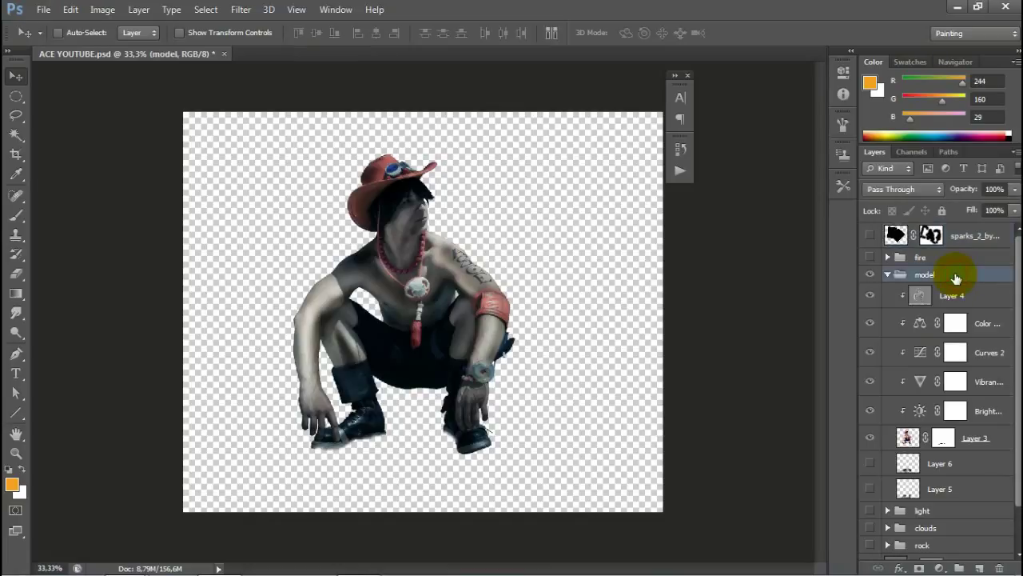
pyautogui.click(978, 569)
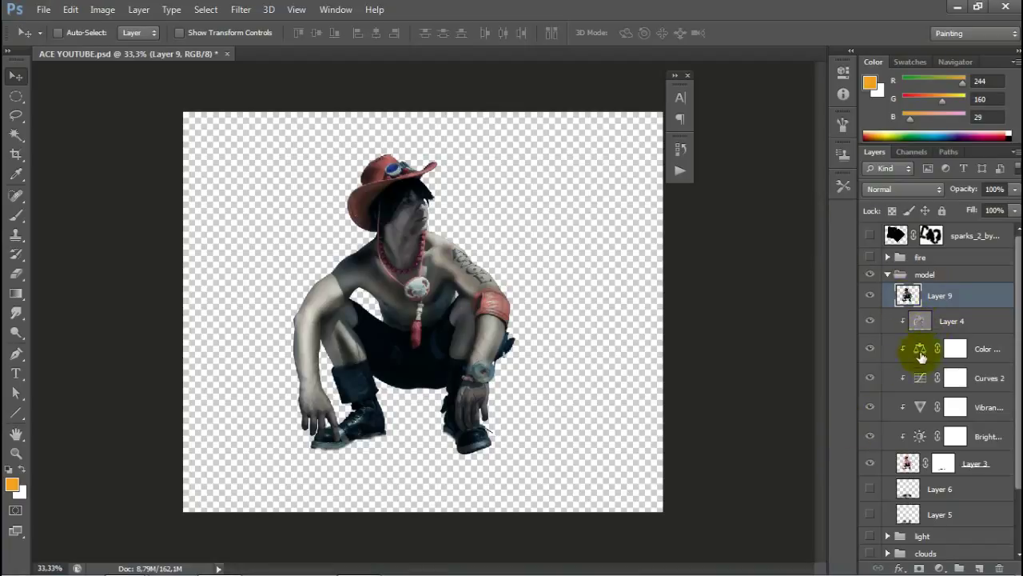
pyautogui.moveTo(870, 235); pyautogui.dragTo(870, 256)
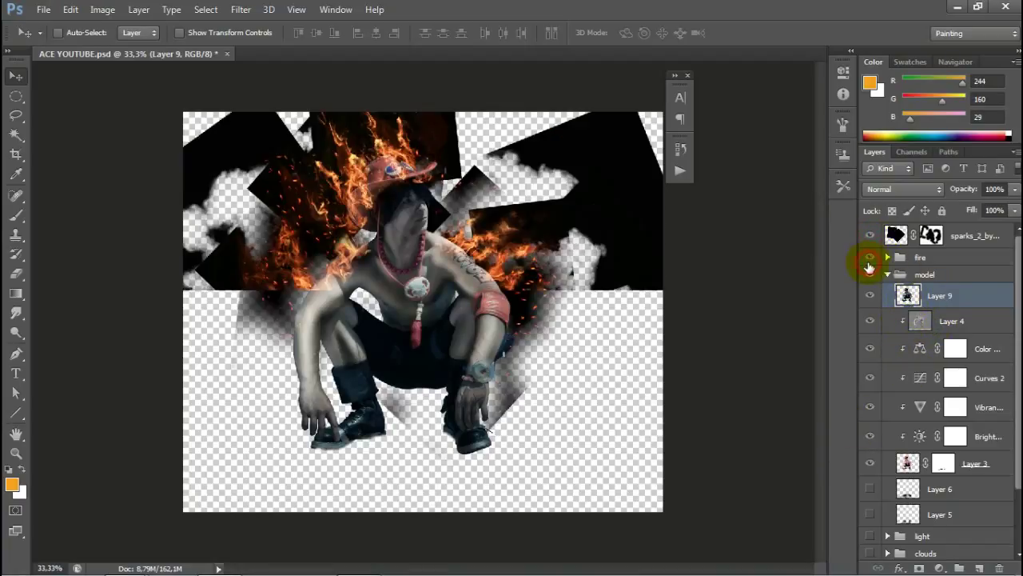
pyautogui.moveTo(870, 488); pyautogui.dragTo(869, 564)
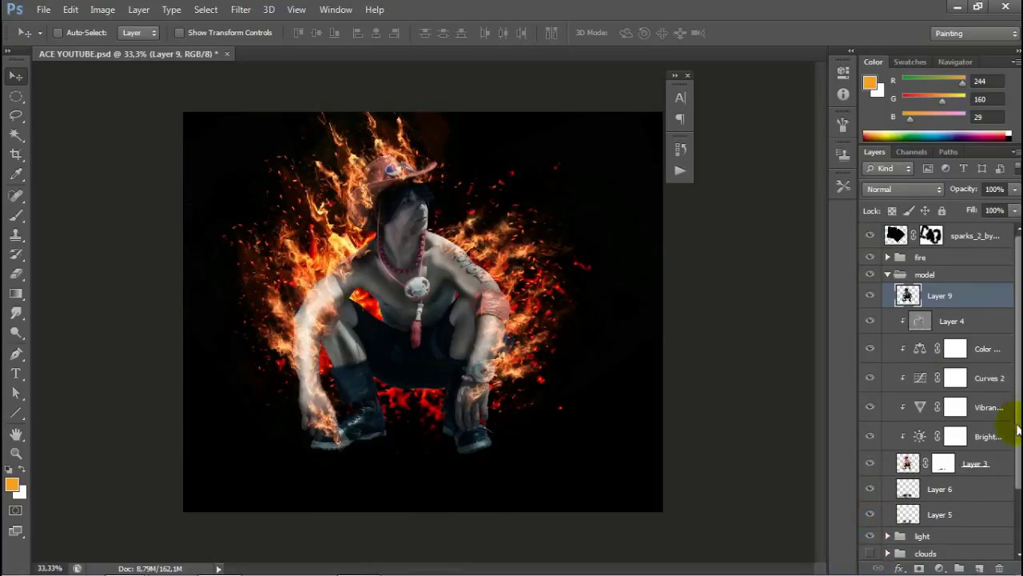
# Step: Turn the clouds group, rock group and Color Fill 1 layer back on
pyautogui.scroll(-3, 1017, 429)
pyautogui.click(869, 478)
pyautogui.click(869, 496)
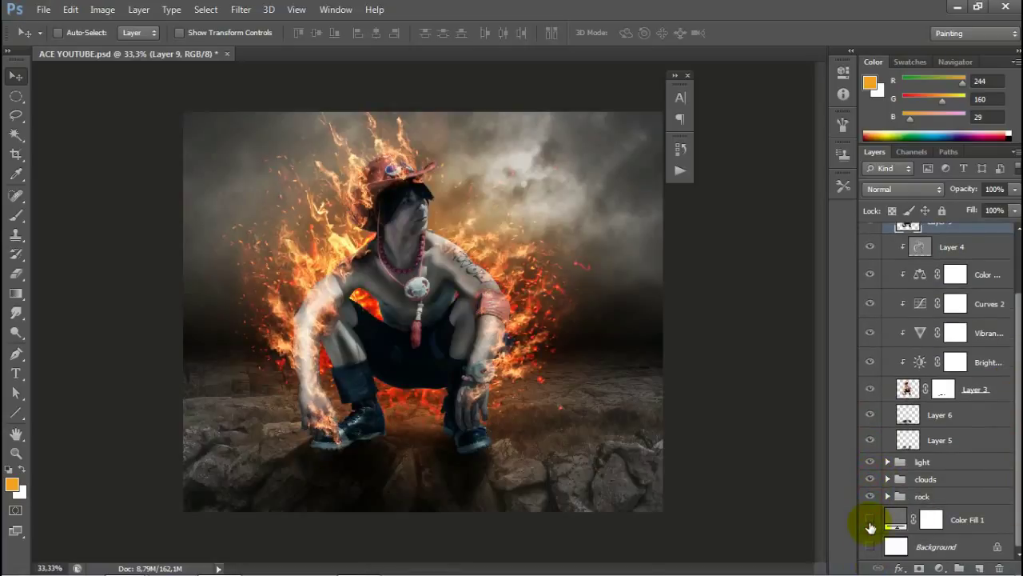
pyautogui.click(869, 521)
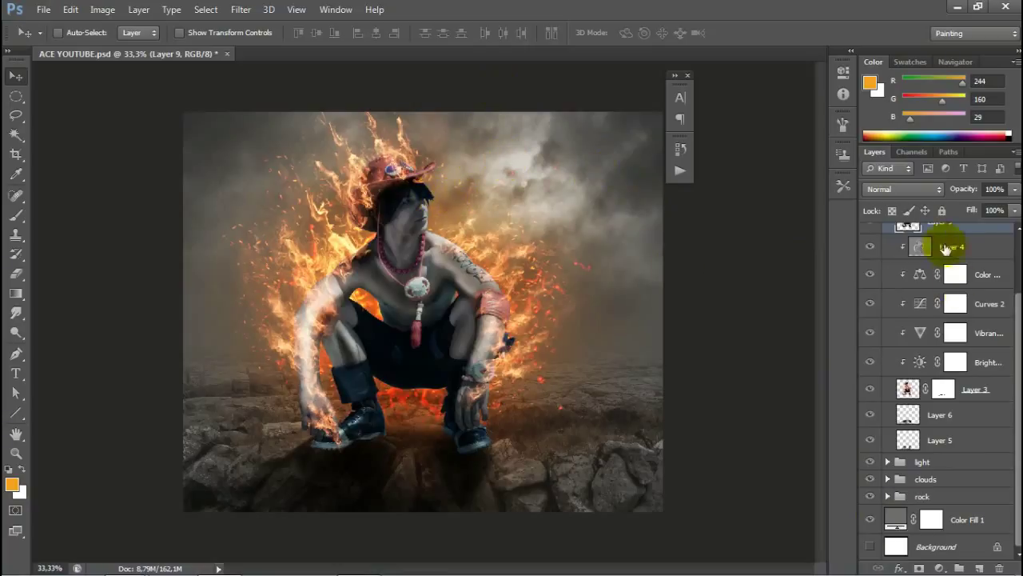
pyautogui.scroll(3, 931, 320)
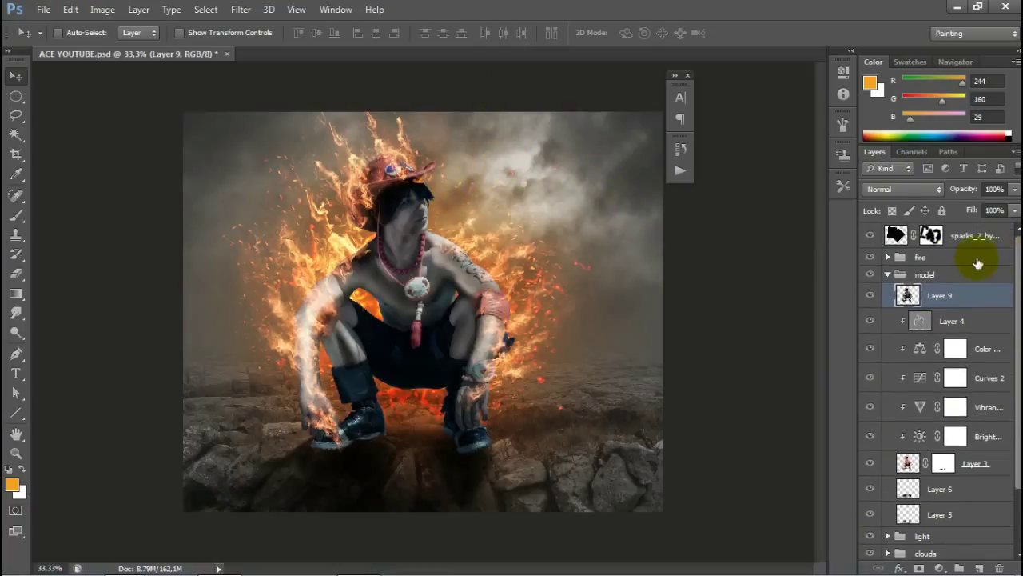
# Step: Select Layer 9 and bring up the adjustment layer list
pyautogui.click(929, 261)
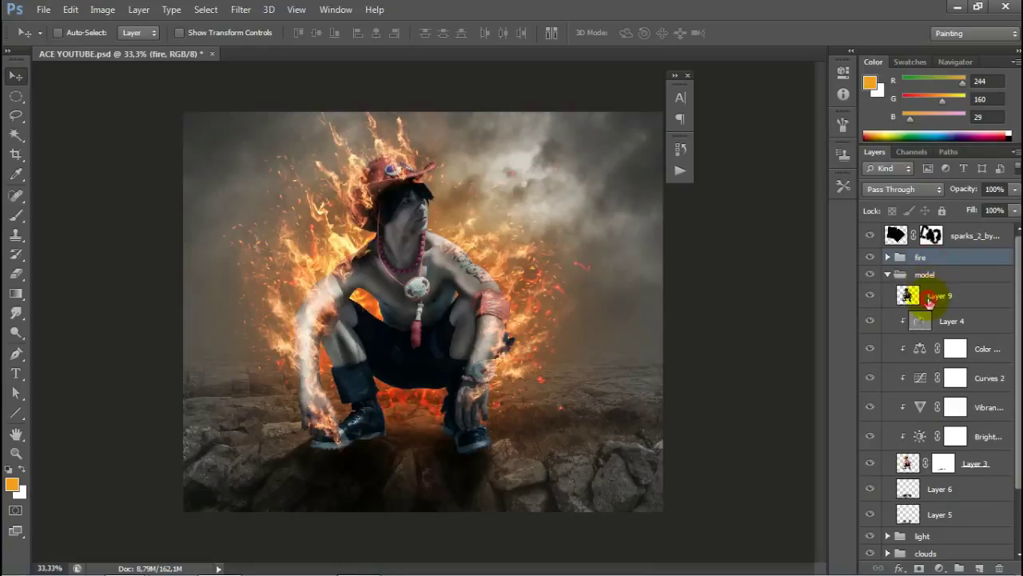
pyautogui.click(929, 298)
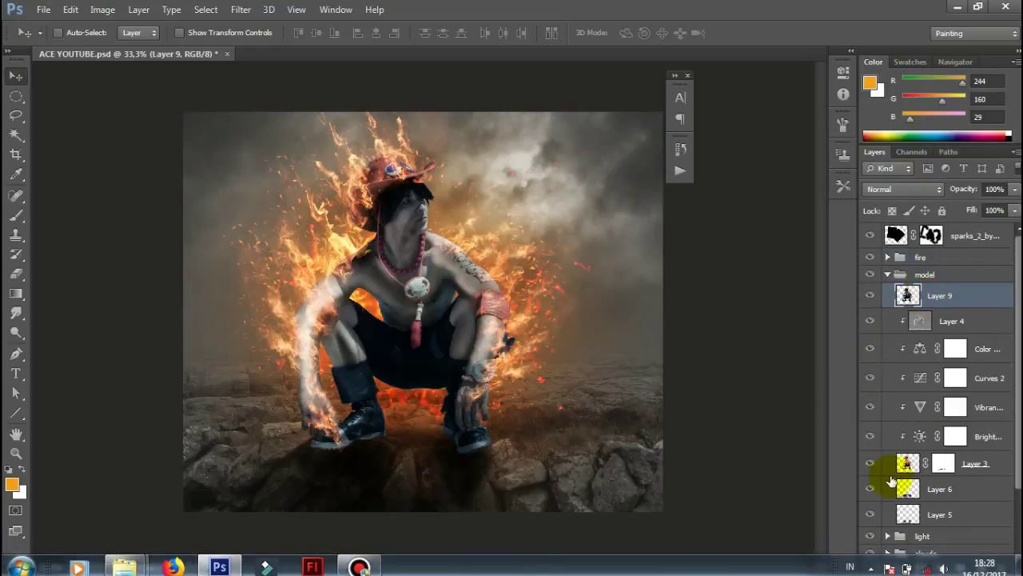
pyautogui.click(941, 567)
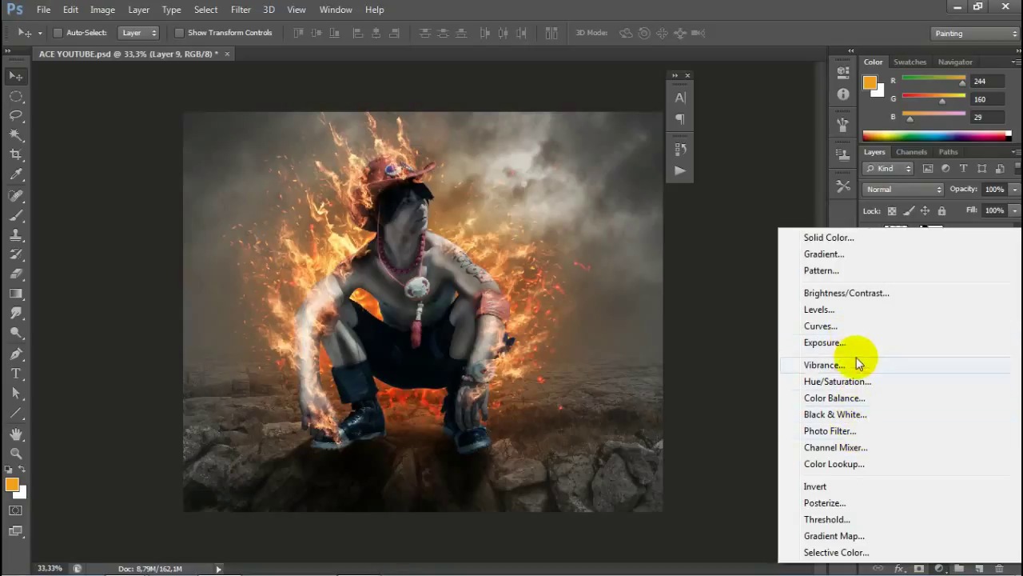
# Step: Add a Brightness/Contrast adjustment clipped to Layer 9 with brightness 14 and contrast −12
pyautogui.click(852, 294)
pyautogui.moveTo(740, 148); pyautogui.dragTo(744, 145)
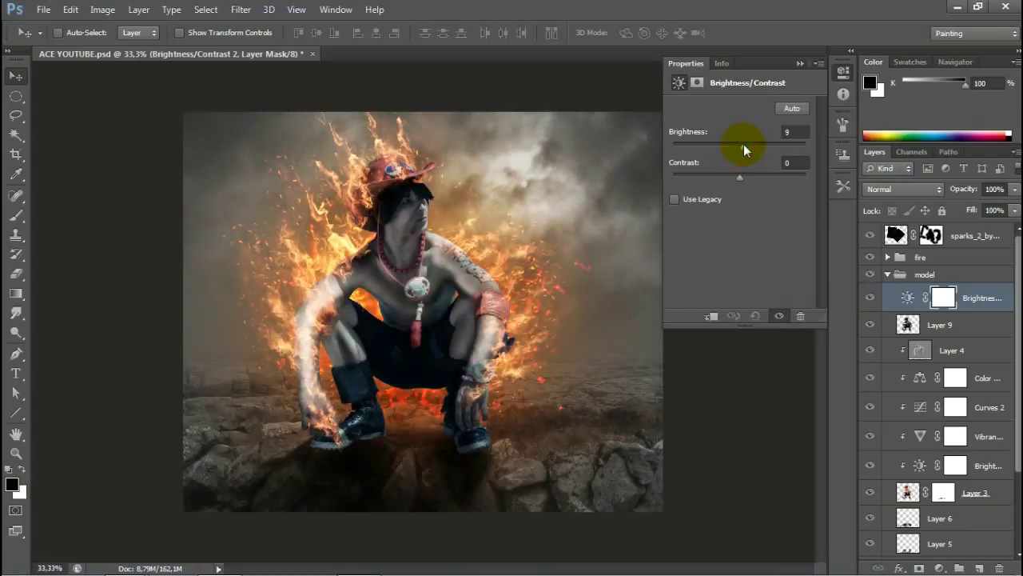
pyautogui.click(711, 316)
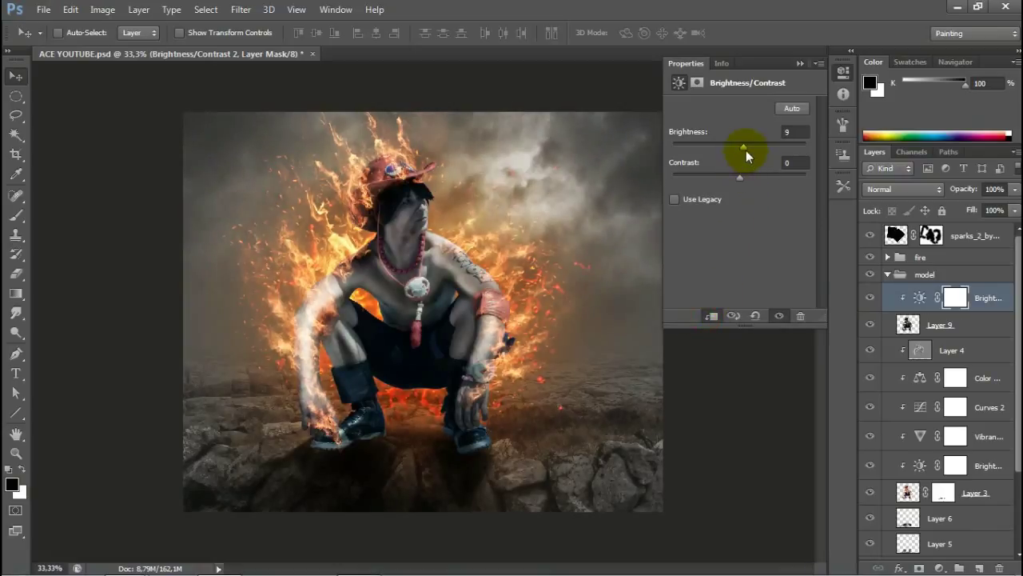
pyautogui.moveTo(739, 182); pyautogui.dragTo(718, 188)
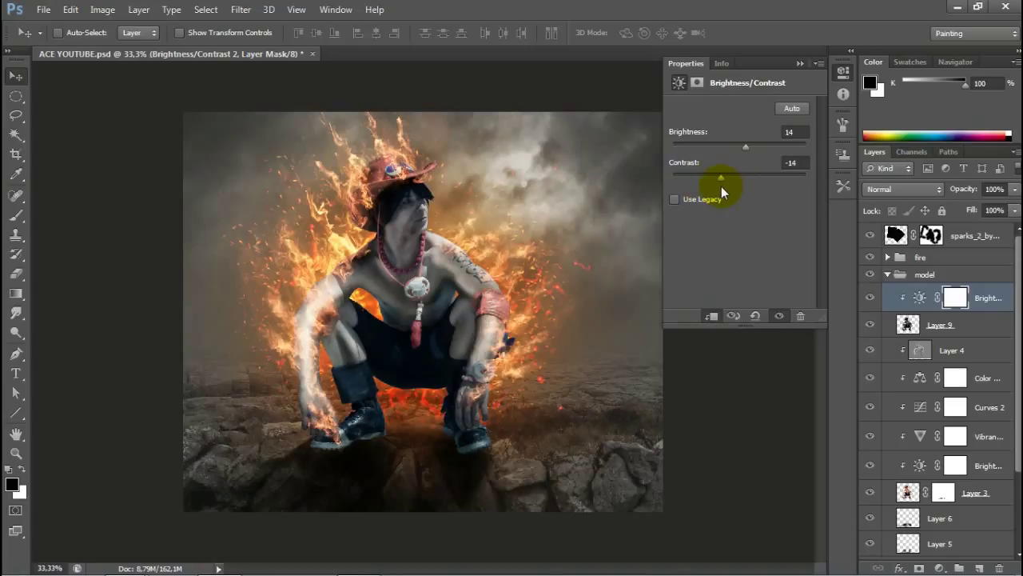
pyautogui.click(800, 64)
pyautogui.click(940, 568)
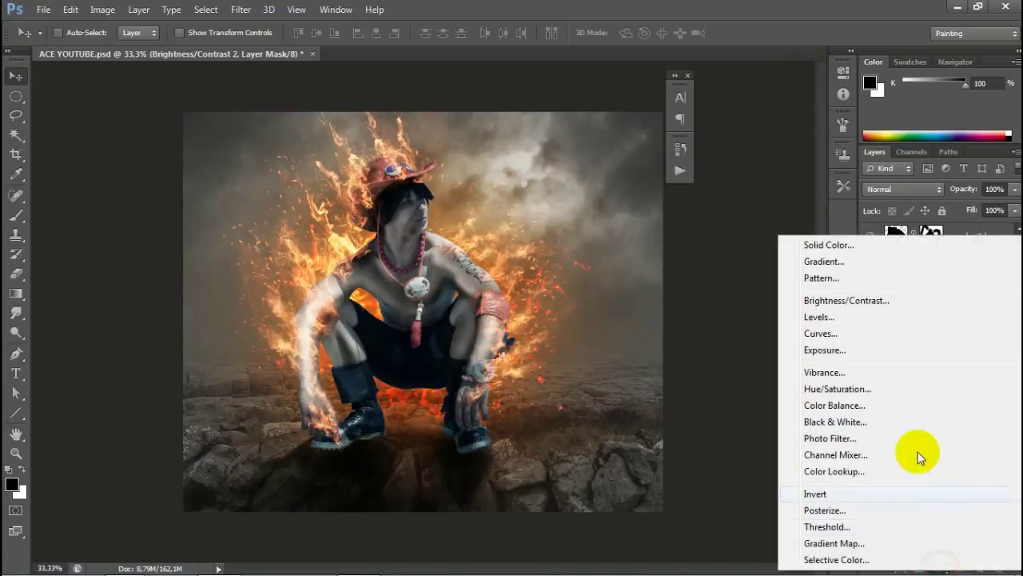
# Step: Add a Color Balance adjustment clipped to Layer 9, shifting midtones toward red and yellow
pyautogui.click(834, 405)
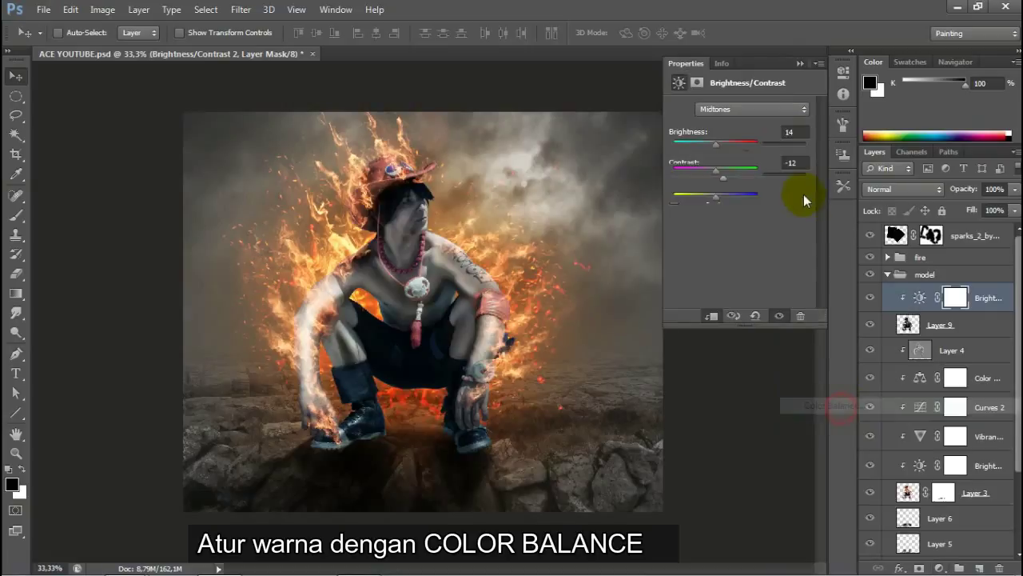
pyautogui.moveTo(717, 147); pyautogui.dragTo(721, 145)
pyautogui.click(711, 316)
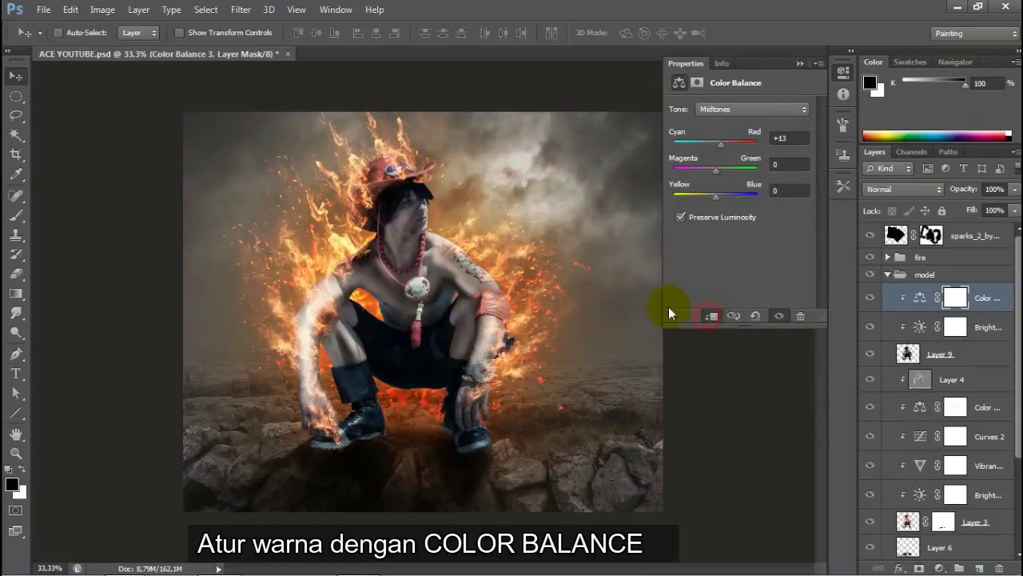
pyautogui.hotkey('ctrl', '+')
pyautogui.moveTo(716, 195); pyautogui.dragTo(707, 195)
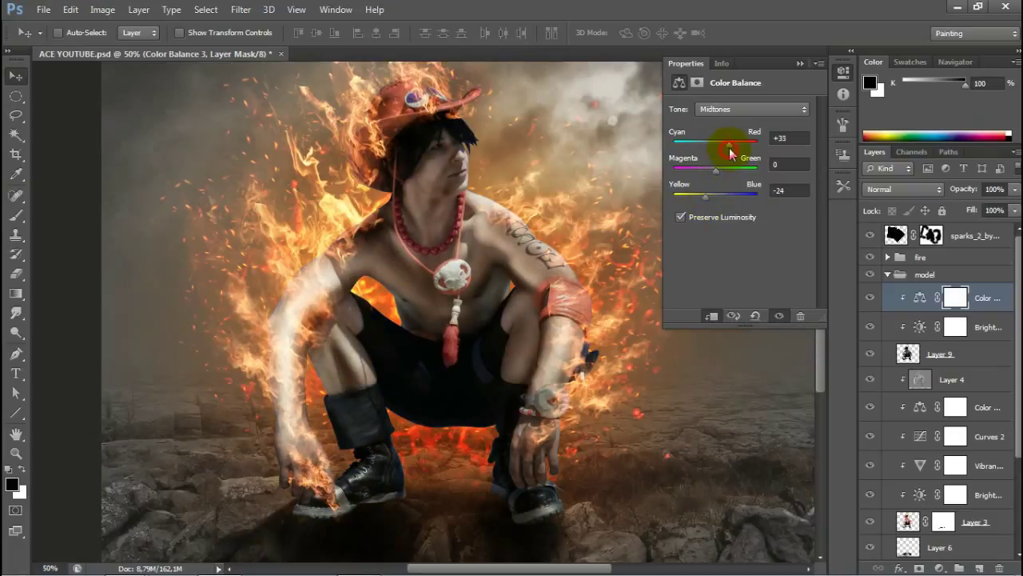
pyautogui.moveTo(729, 148); pyautogui.dragTo(728, 147)
pyautogui.moveTo(704, 197); pyautogui.dragTo(698, 197)
# Step: Push the Color Balance shadows and highlights toward red and yellow
pyautogui.click(734, 111)
pyautogui.moveTo(718, 148); pyautogui.dragTo(722, 146)
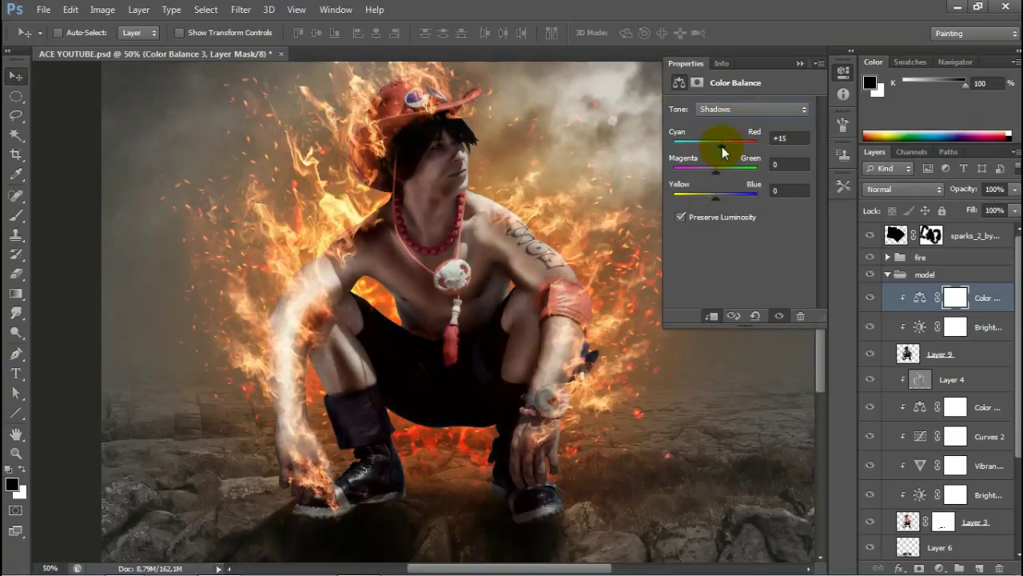
pyautogui.moveTo(715, 197); pyautogui.dragTo(710, 200)
pyautogui.click(733, 108)
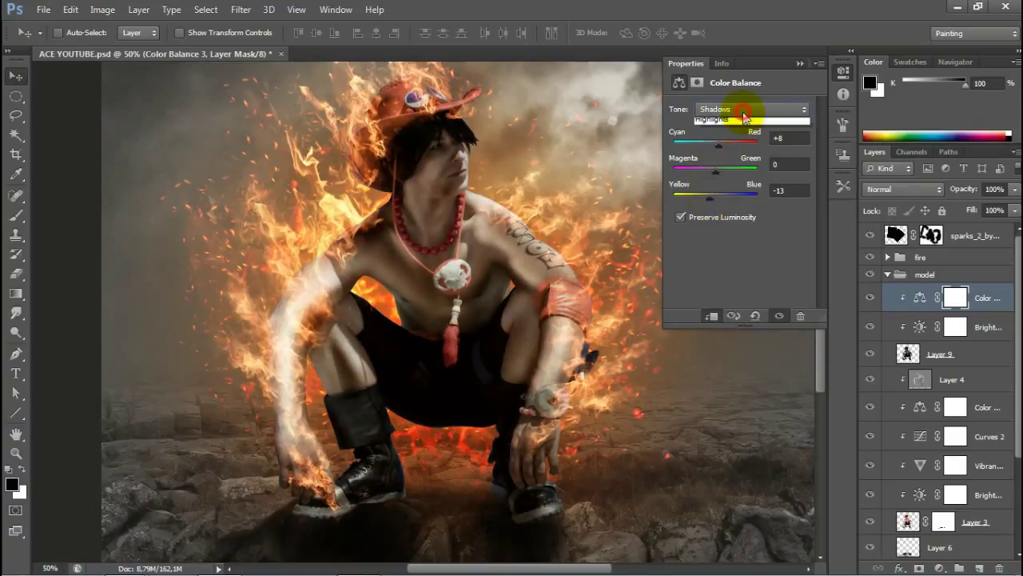
pyautogui.click(735, 139)
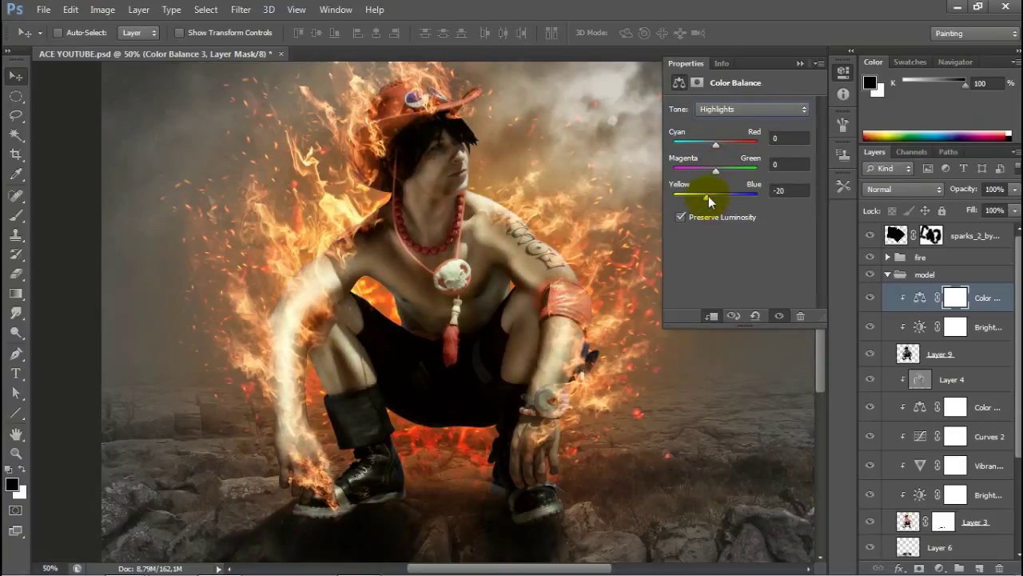
pyautogui.moveTo(709, 203); pyautogui.dragTo(710, 198)
pyautogui.moveTo(716, 145); pyautogui.dragTo(741, 145)
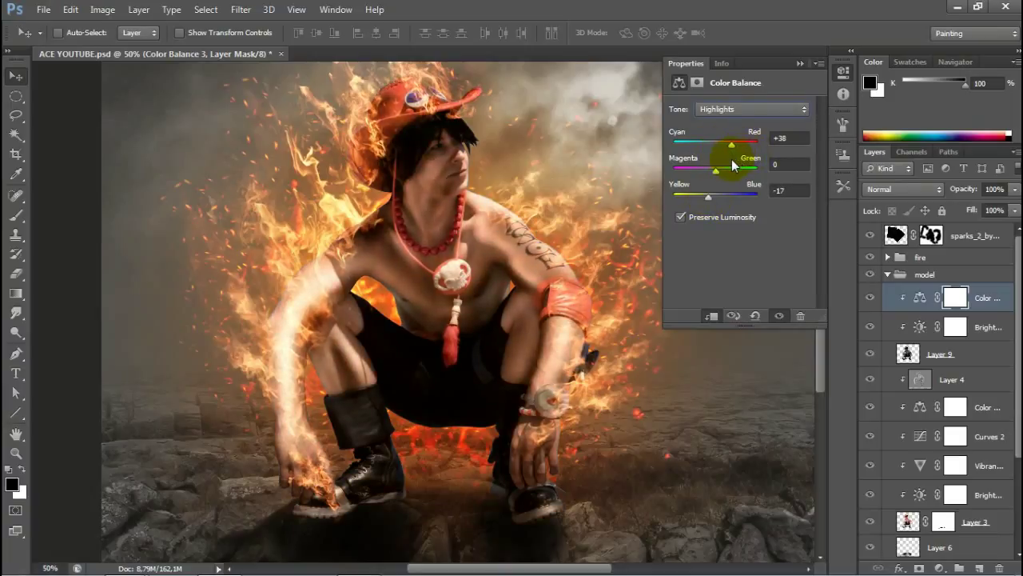
# Step: Review the warmed figure zoomed in and out, then select Layer 9
pyautogui.click(800, 63)
pyautogui.hotkey('ctrl', '-')
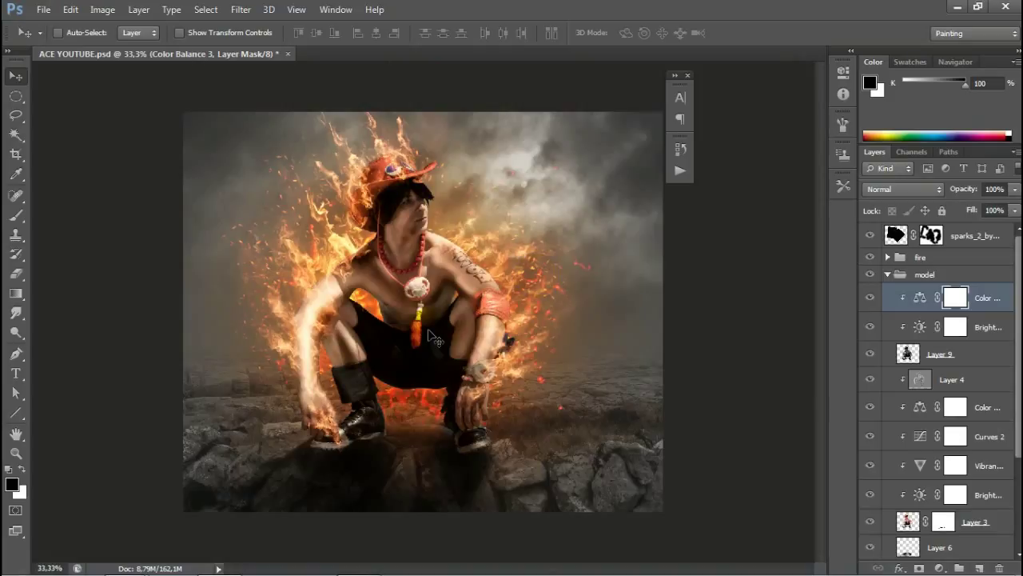
pyautogui.keyDown('ctrl'); pyautogui.click(415, 339); pyautogui.keyUp('ctrl')
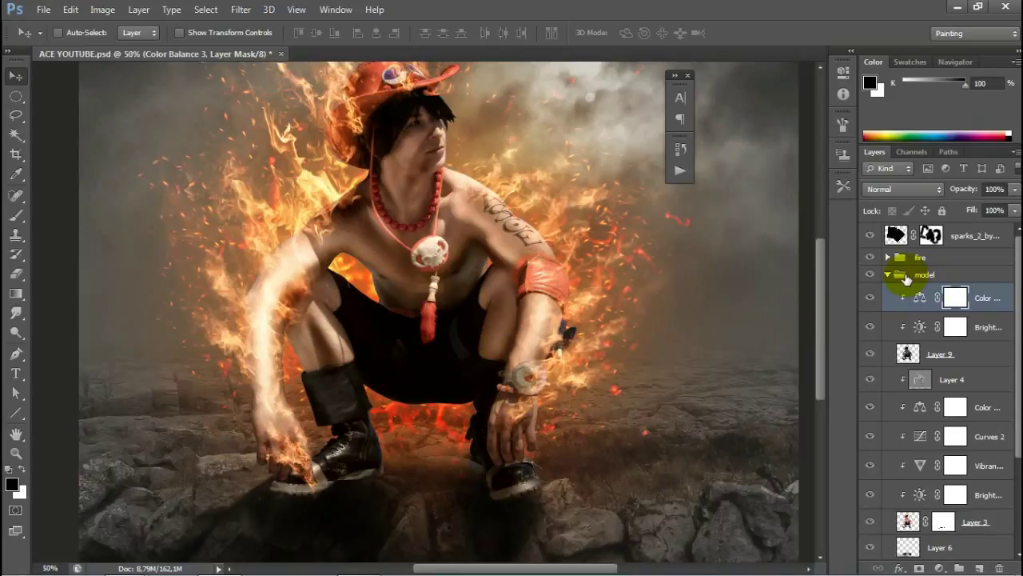
pyautogui.scroll(-5, 919, 320)
pyautogui.scroll(3, 1020, 375)
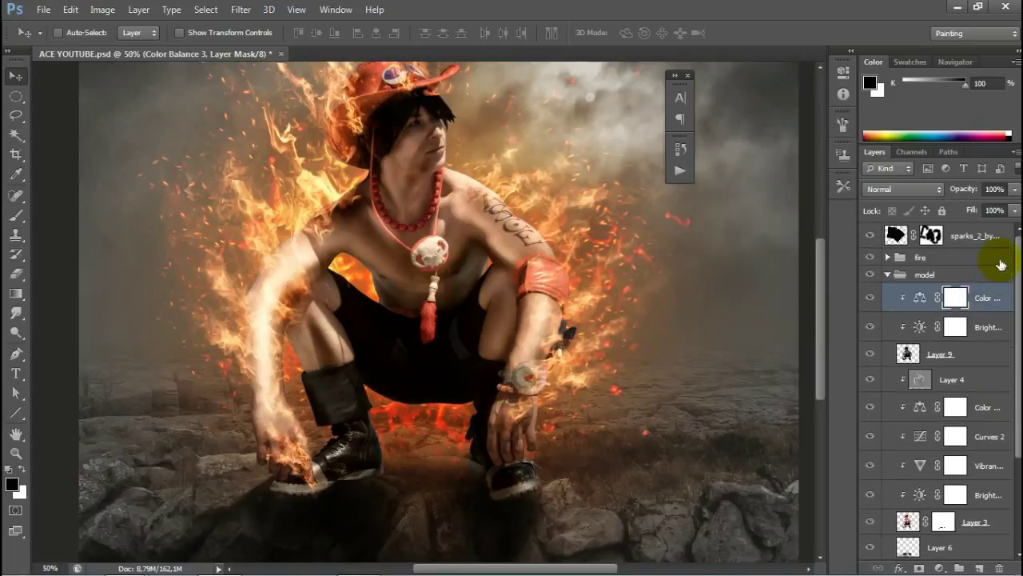
pyautogui.keyDown('alt'); pyautogui.click(349, 218); pyautogui.keyUp('alt')
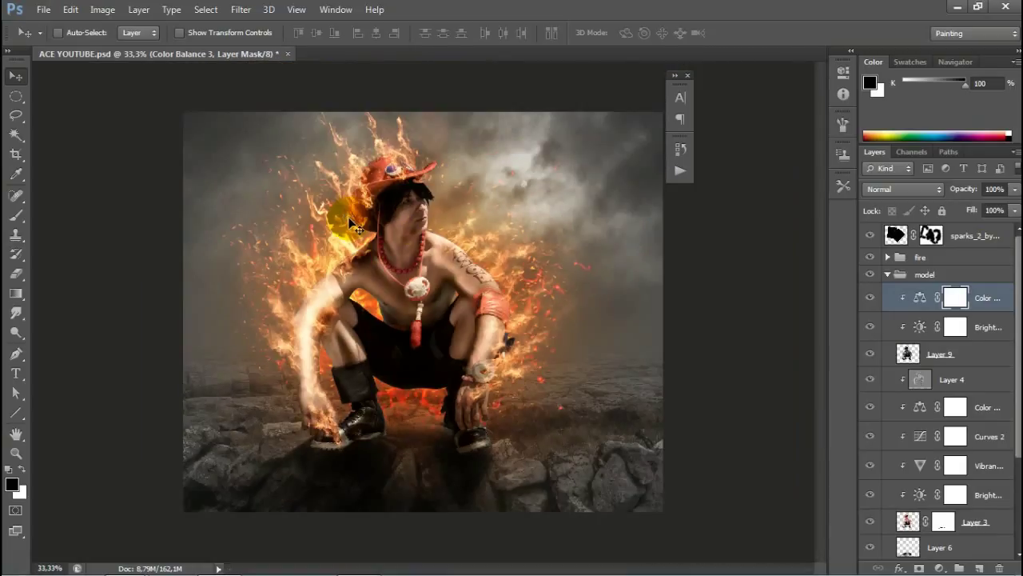
pyautogui.click(953, 354)
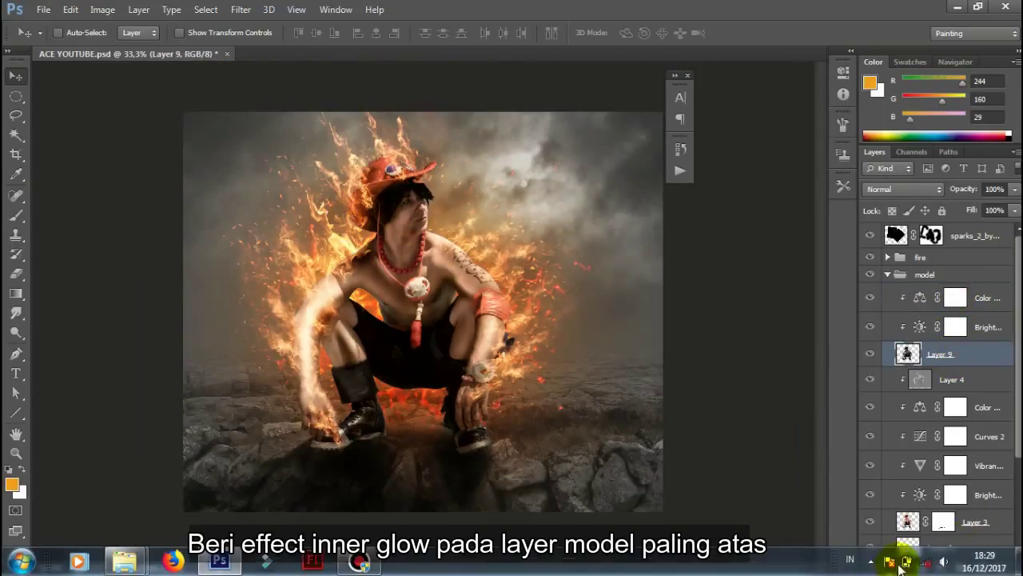
# Step: Add an Inner Glow effect using the orange foreground colour shifted toward yellow
pyautogui.click(899, 567)
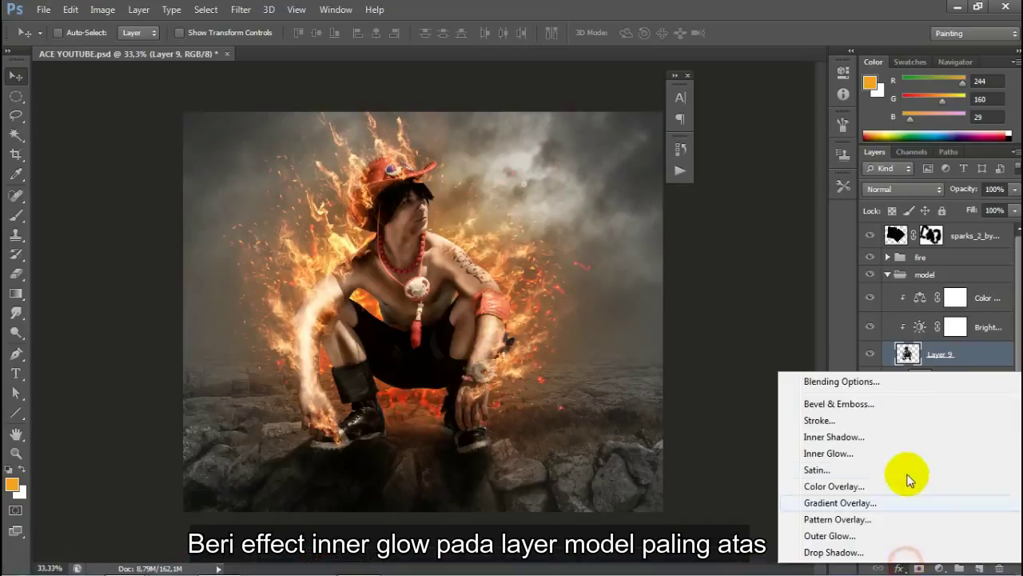
pyautogui.click(871, 453)
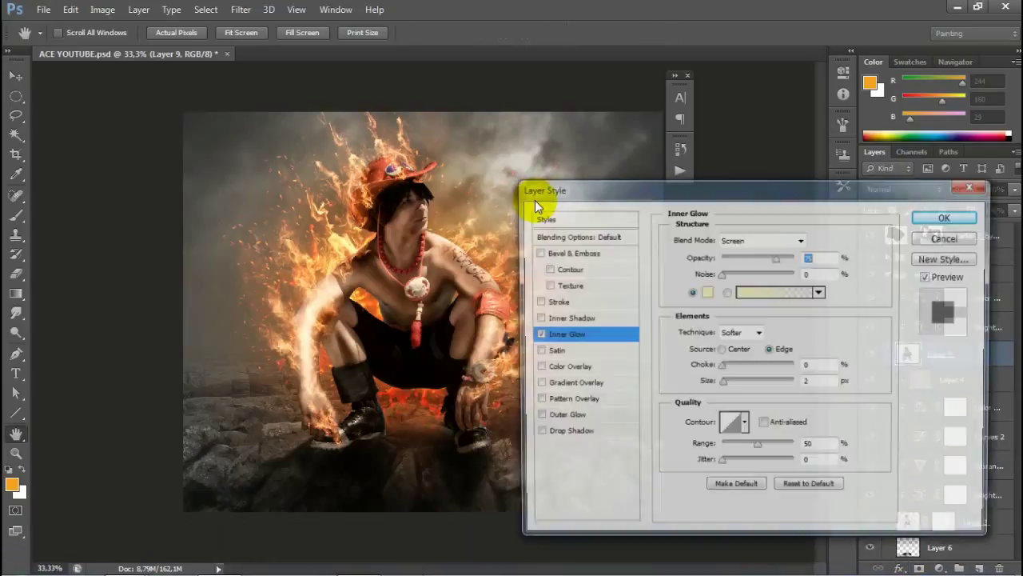
pyautogui.click(711, 293)
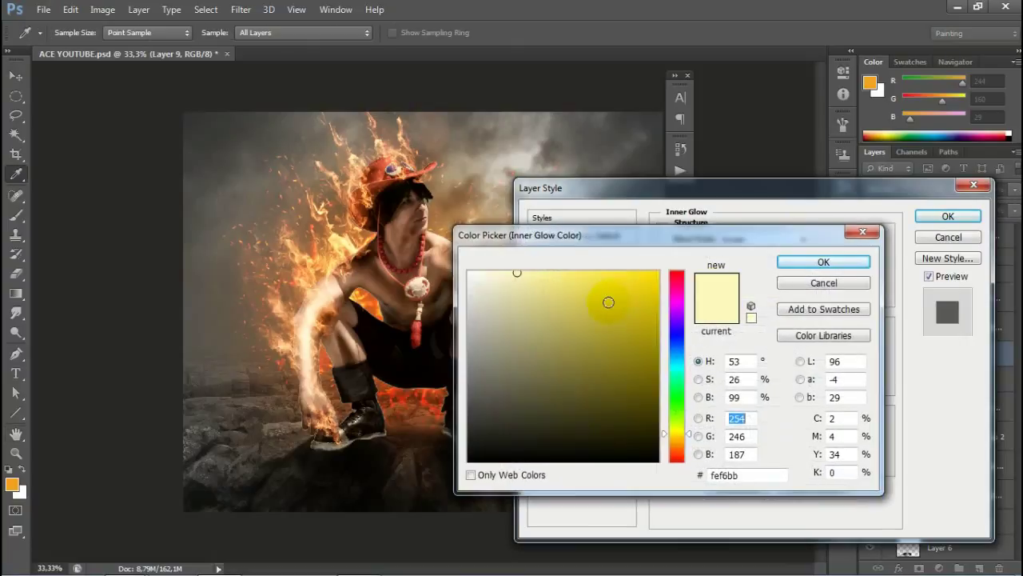
pyautogui.click(13, 481)
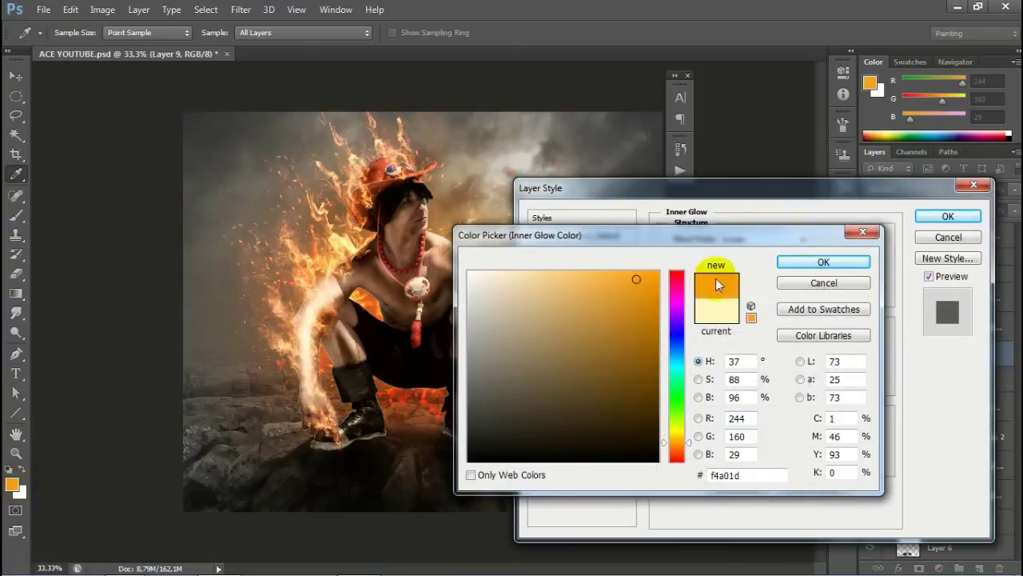
pyautogui.moveTo(685, 441); pyautogui.dragTo(685, 430)
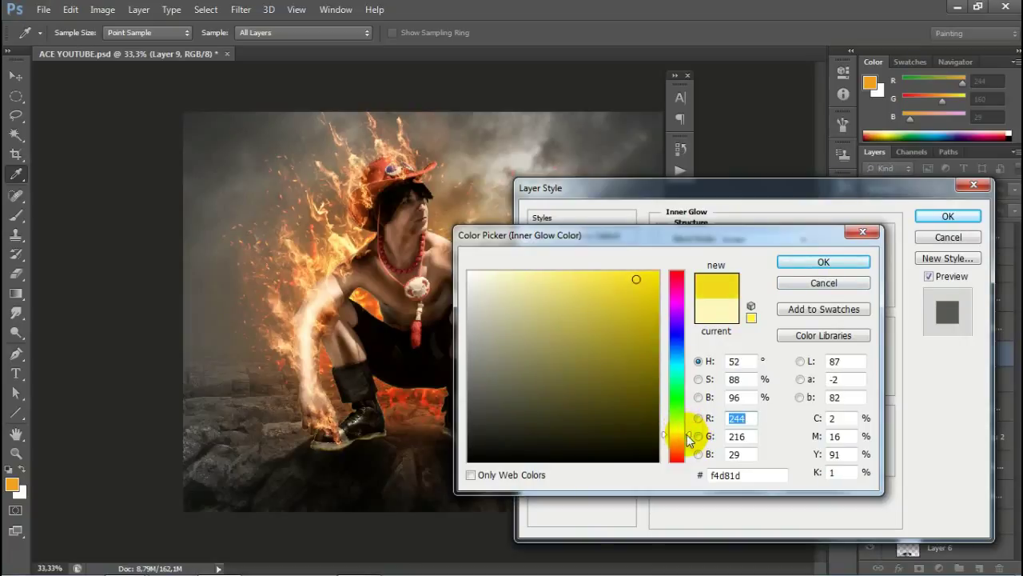
pyautogui.click(847, 264)
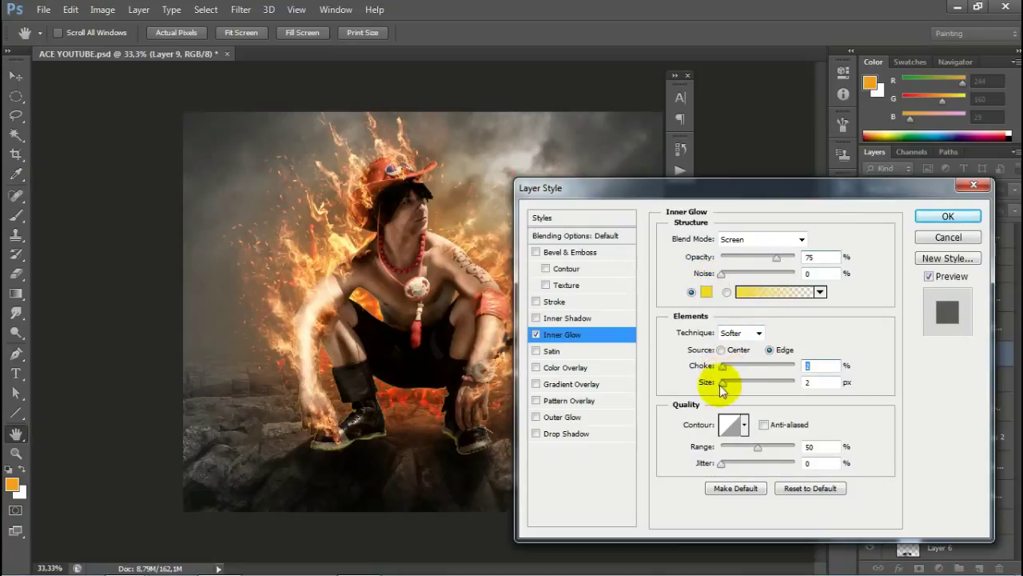
# Step: Widen the inner glow and try Overlay, then Screen, as its blend mode
pyautogui.moveTo(723, 382); pyautogui.dragTo(731, 385)
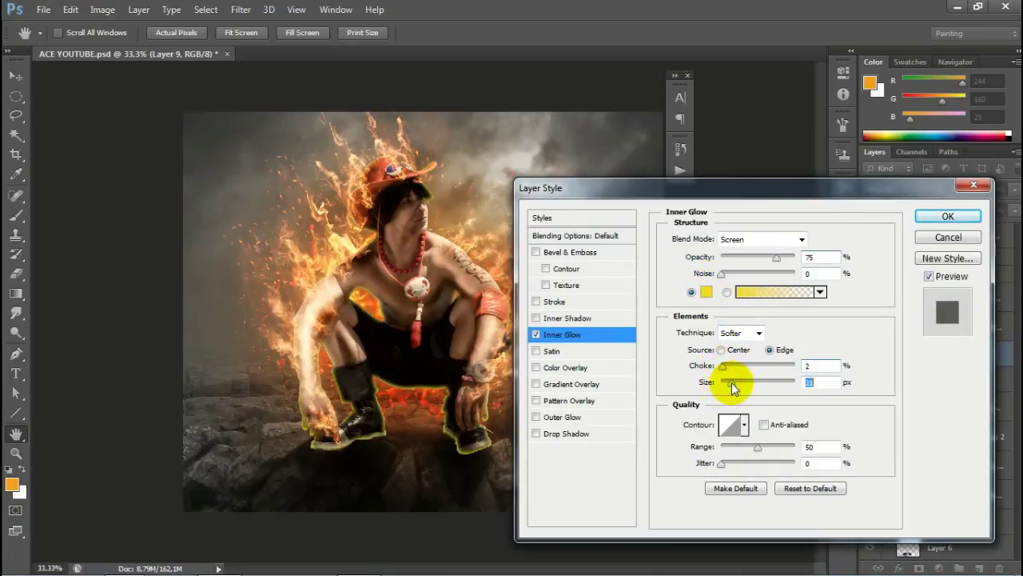
pyautogui.click(790, 239)
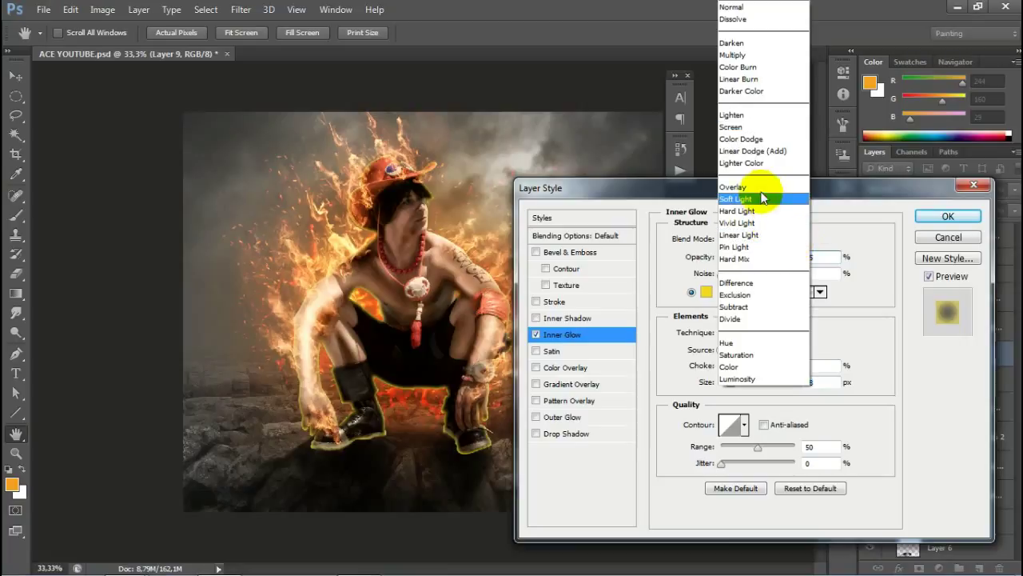
pyautogui.click(733, 187)
pyautogui.hotkey('ctrl', '+')
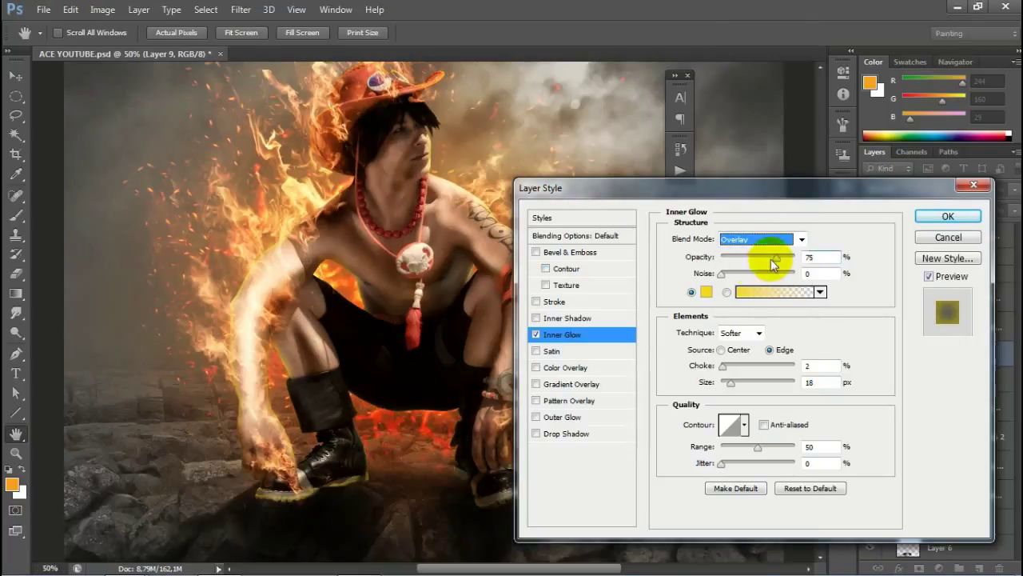
pyautogui.click(801, 239)
pyautogui.click(756, 128)
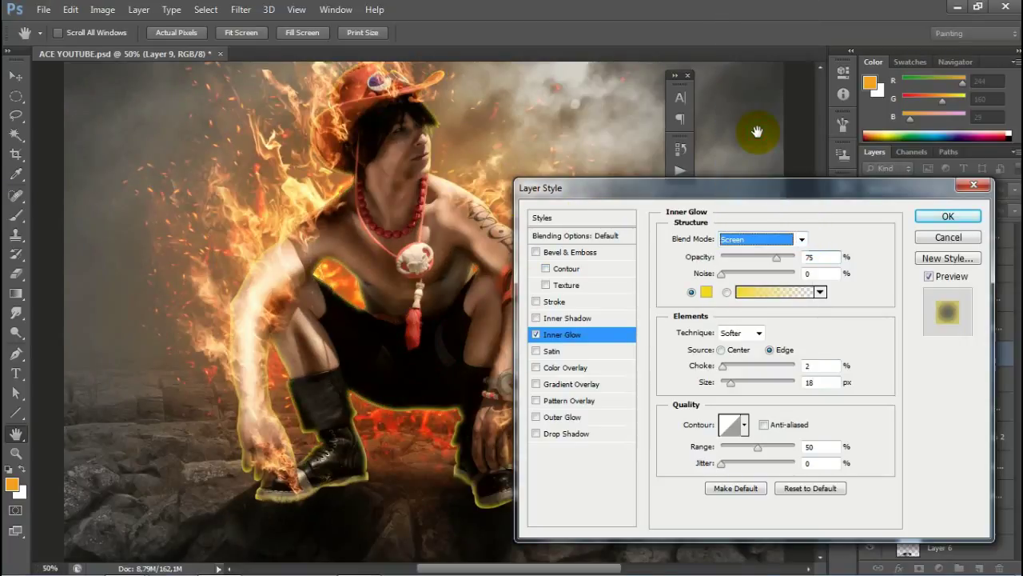
# Step: Change the glow colour from lemon yellow to a golden orange
pyautogui.click(710, 284)
pyautogui.click(706, 291)
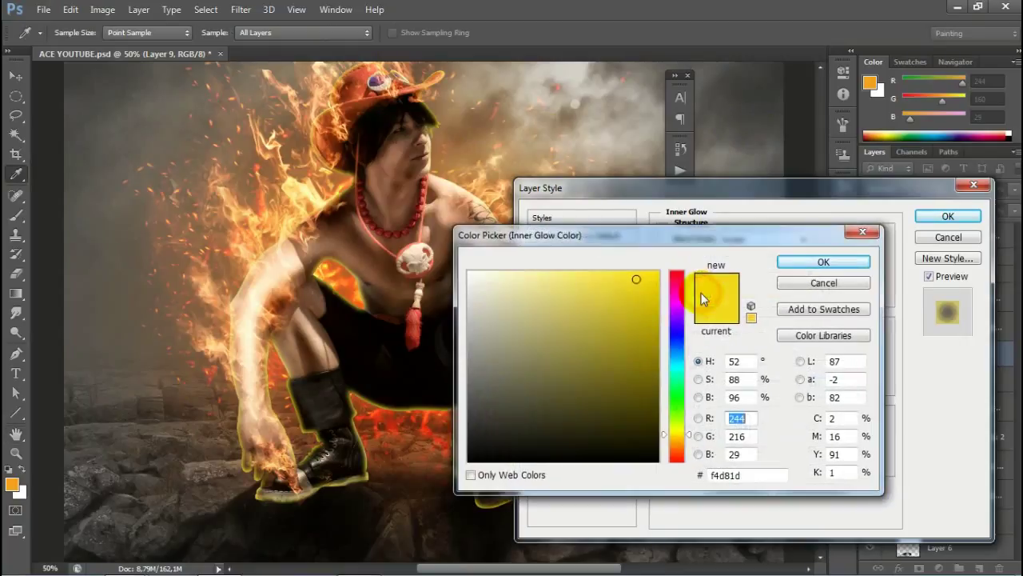
pyautogui.moveTo(689, 438); pyautogui.dragTo(689, 434)
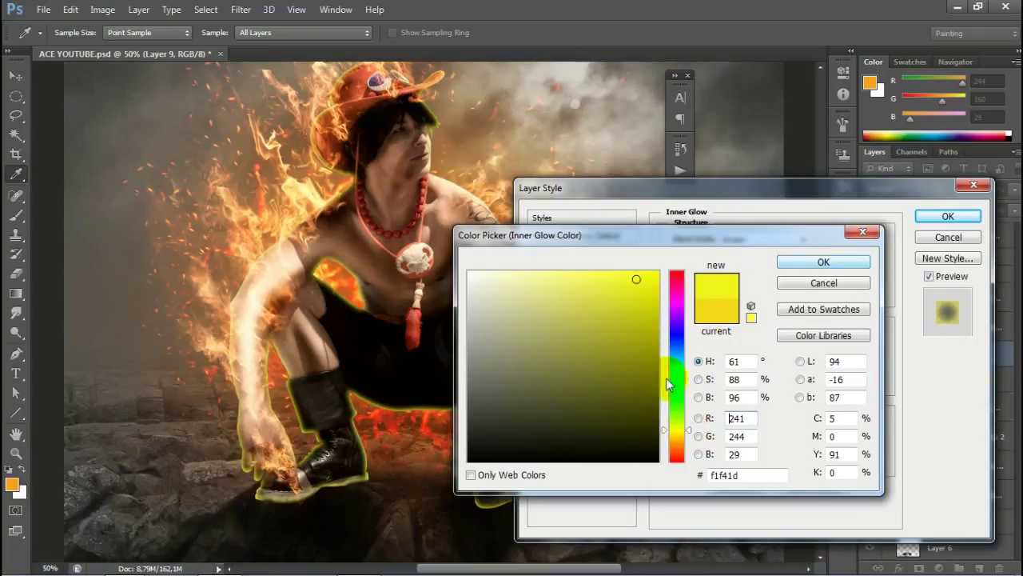
pyautogui.moveTo(682, 435); pyautogui.dragTo(685, 448)
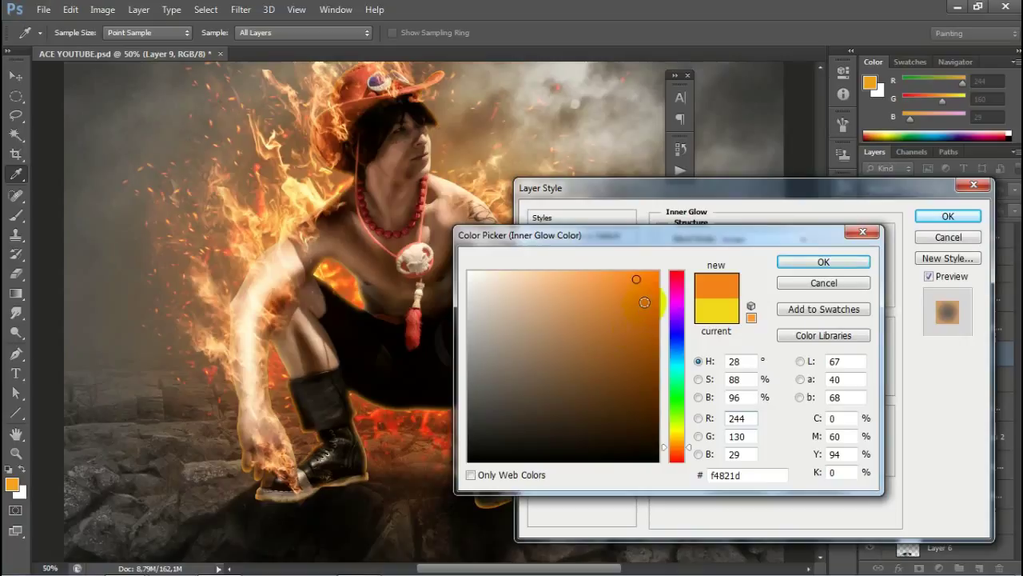
pyautogui.moveTo(684, 446); pyautogui.dragTo(689, 447)
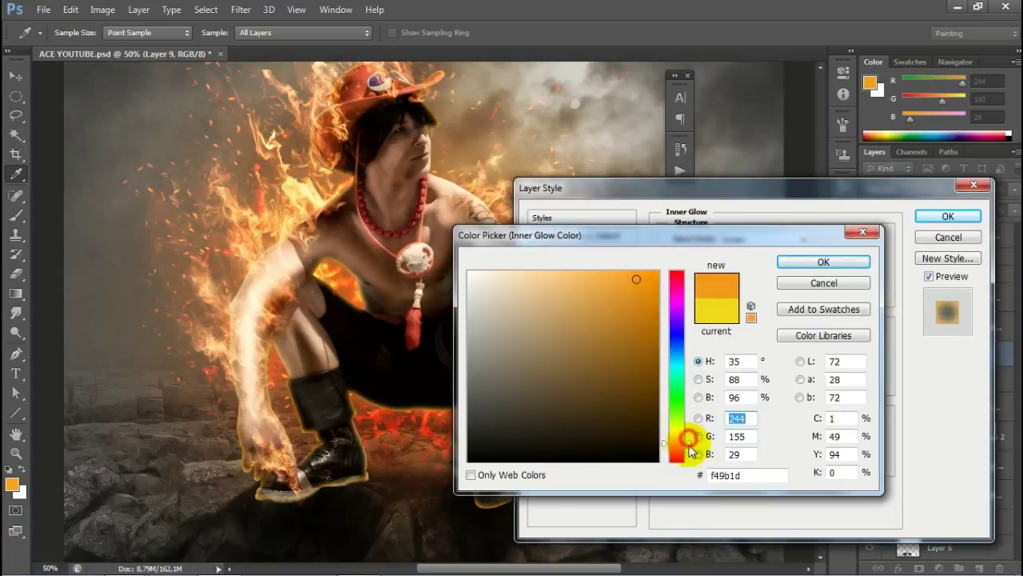
pyautogui.click(811, 262)
# Step: Set the inner glow size to about 29 px with Color Dodge blending
pyautogui.moveTo(729, 387); pyautogui.dragTo(740, 387)
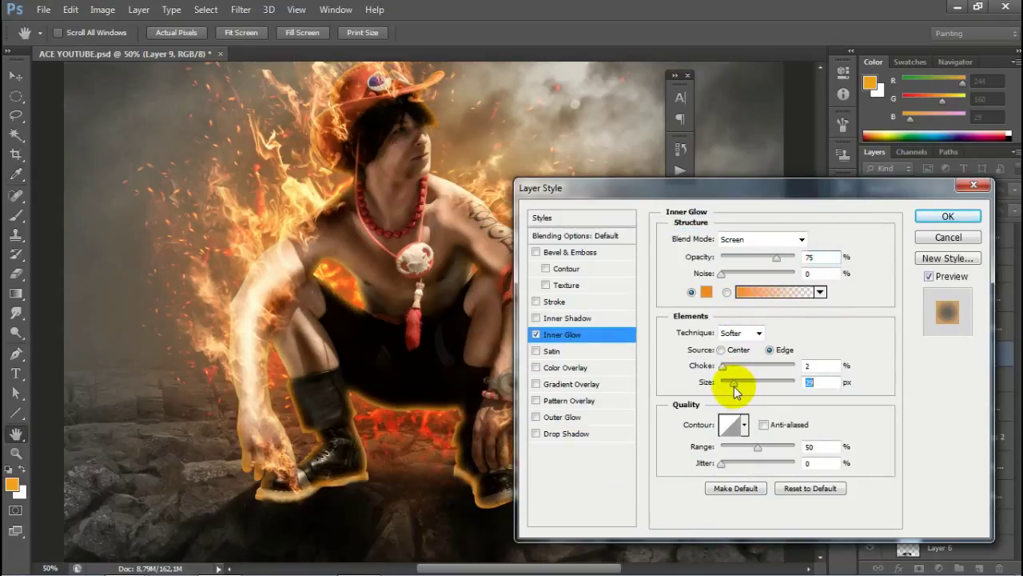
pyautogui.moveTo(733, 387); pyautogui.dragTo(725, 372)
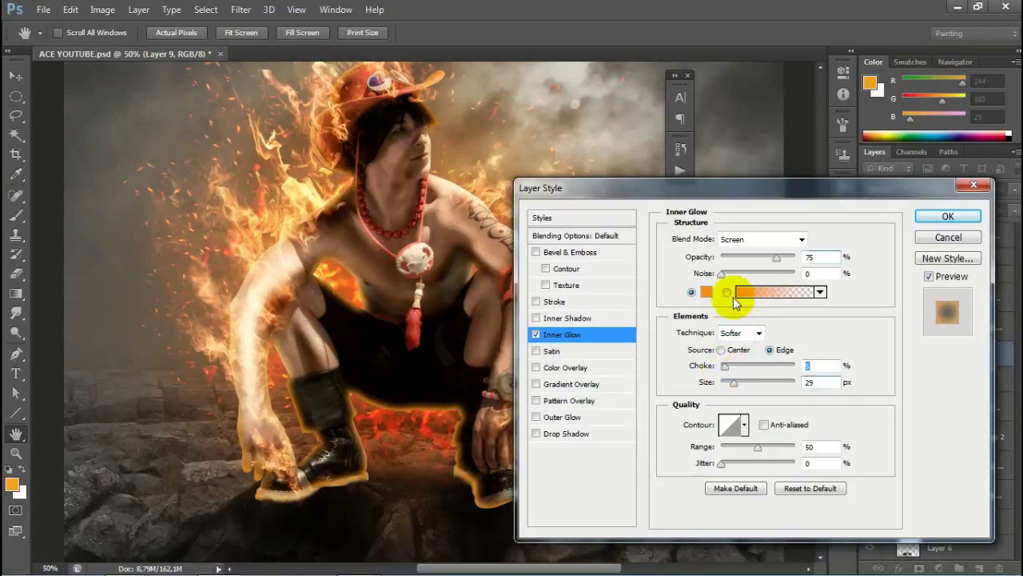
pyautogui.click(791, 239)
pyautogui.click(766, 140)
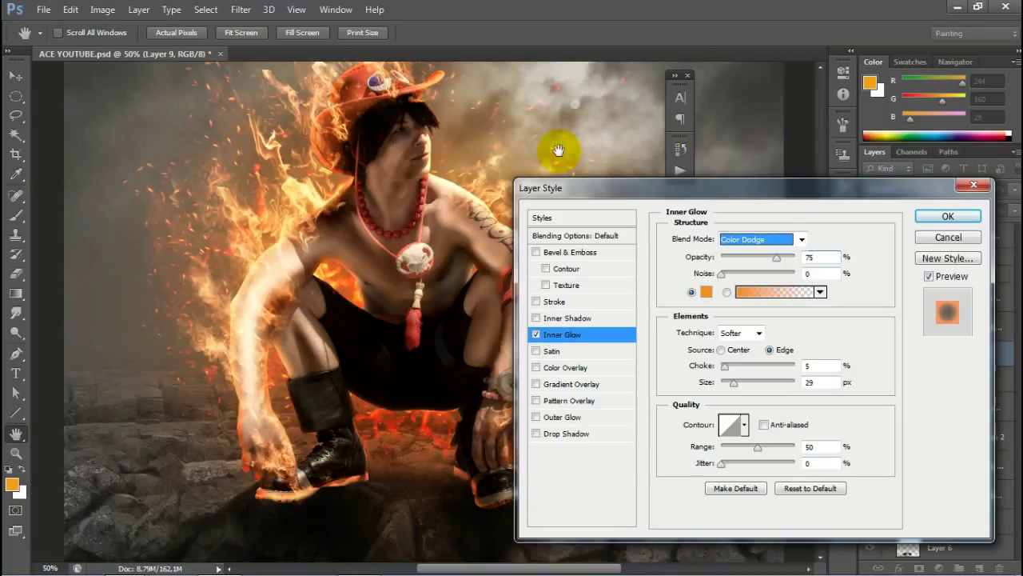
# Step: Sample warm oranges and pale yellows from the flames, trying a saturated yellow glow
pyautogui.click(706, 292)
pyautogui.click(289, 218)
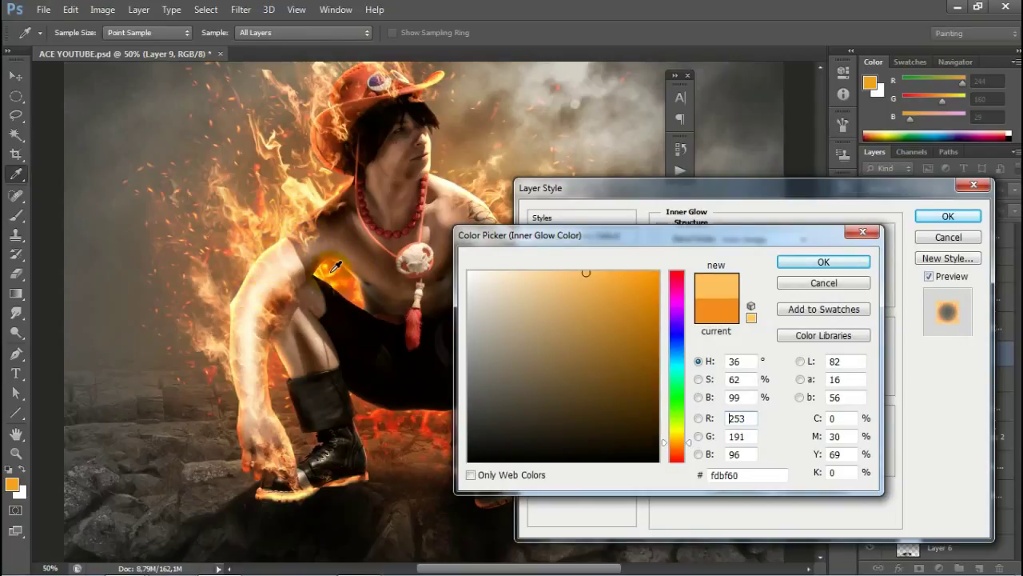
pyautogui.click(329, 272)
pyautogui.click(254, 230)
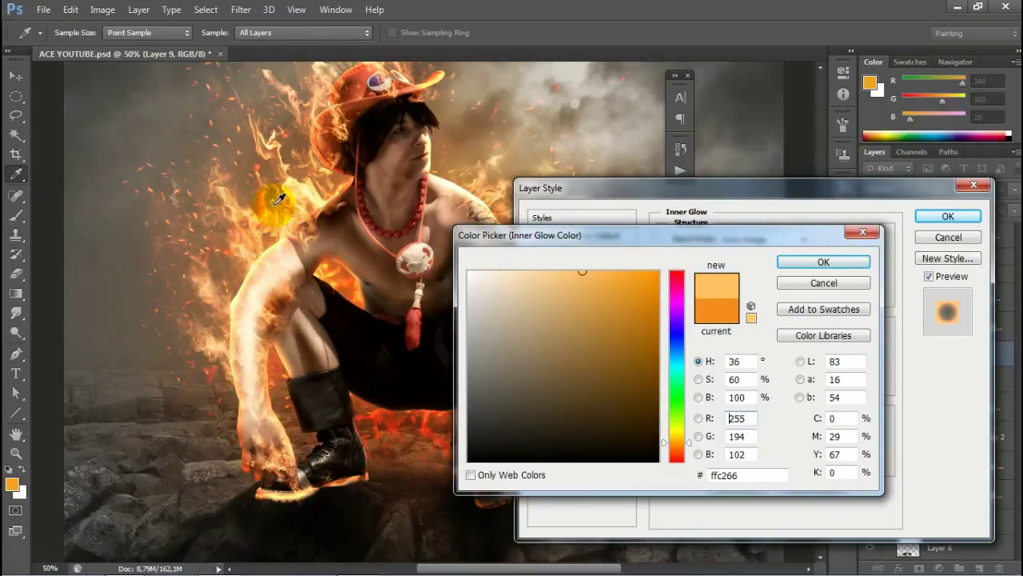
pyautogui.click(302, 191)
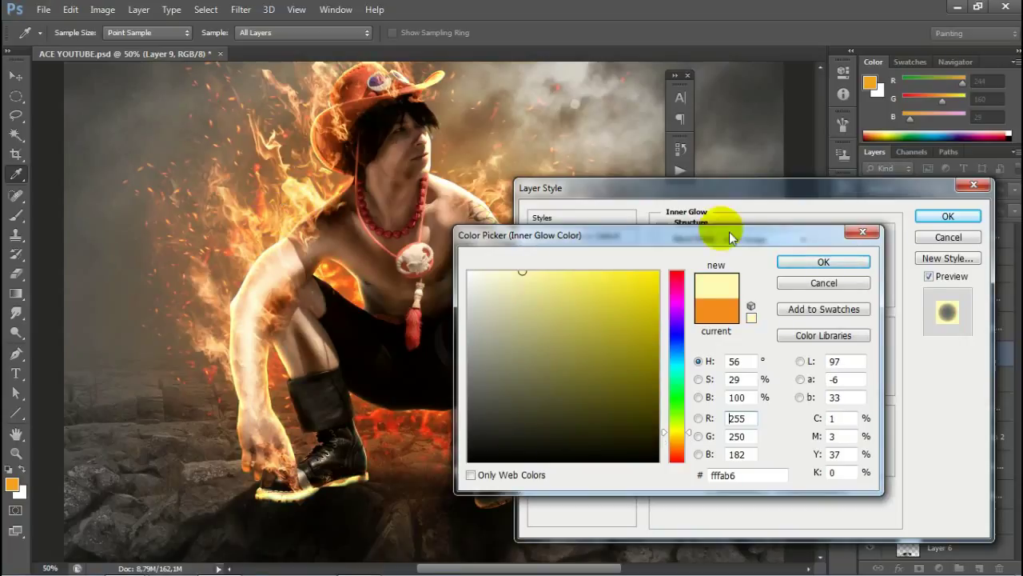
pyautogui.click(677, 429)
pyautogui.click(652, 285)
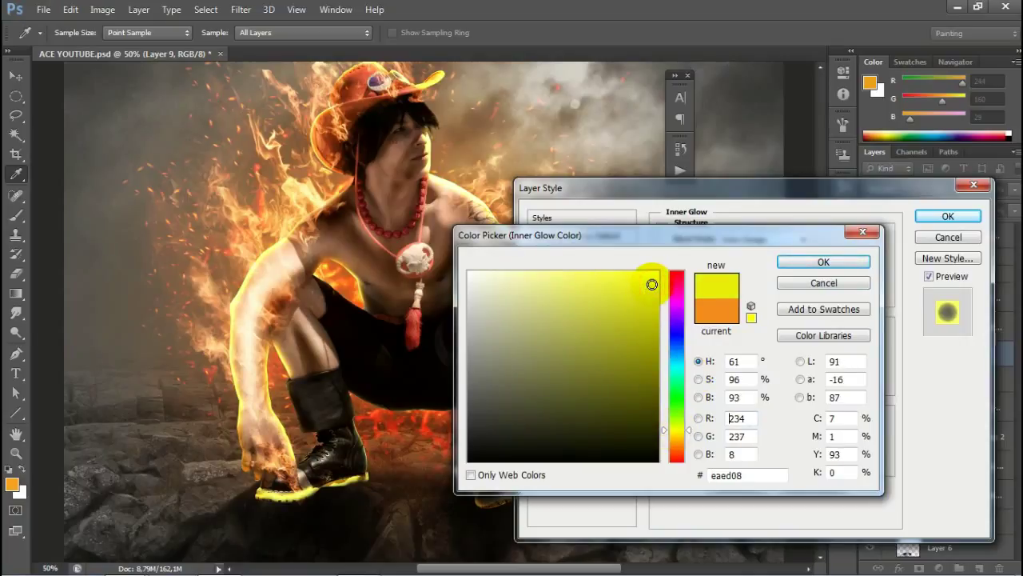
# Step: Settle the glow colour on golden orange and move the Layer Style dialog aside
pyautogui.click(689, 436)
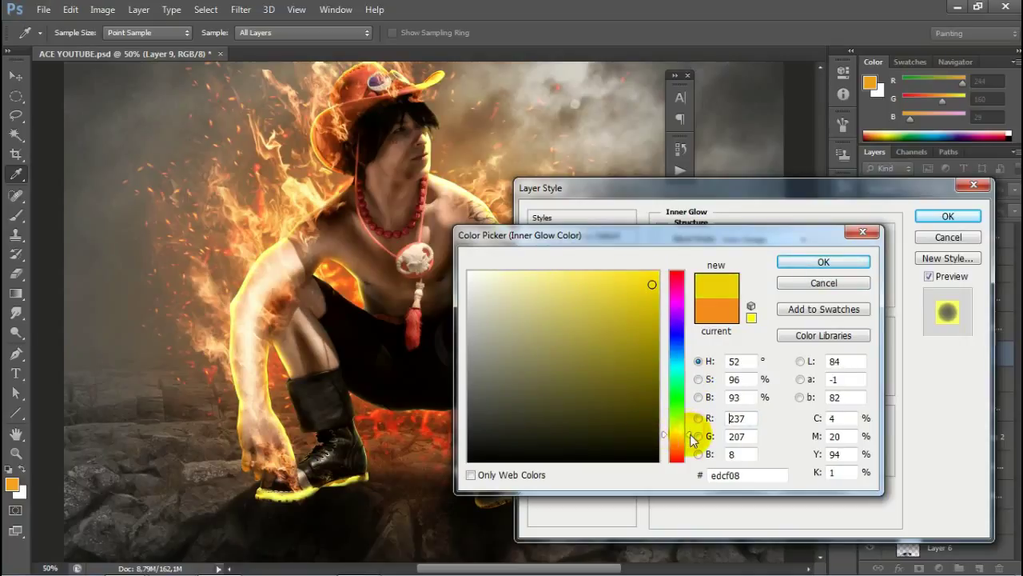
pyautogui.click(688, 445)
pyautogui.click(686, 438)
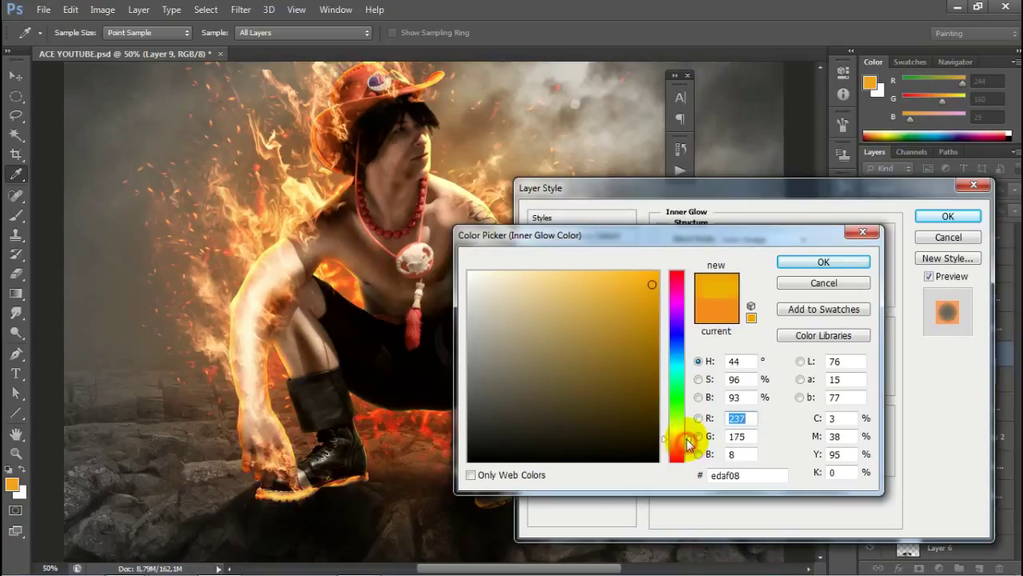
pyautogui.click(802, 261)
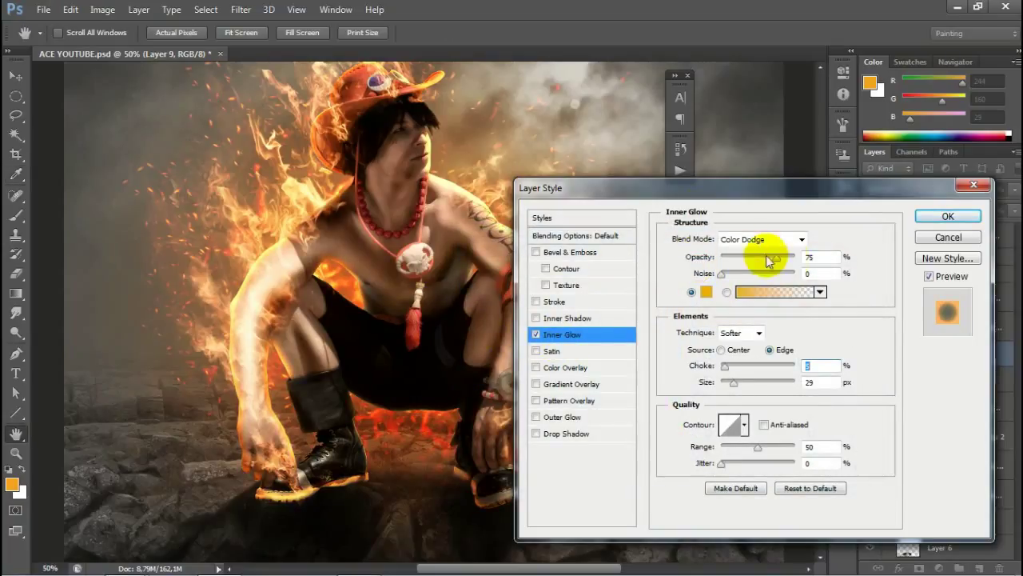
pyautogui.moveTo(711, 197)
pyautogui.mouseDown()
pyautogui.moveTo(754, 343)
pyautogui.moveTo(673, 219)
pyautogui.mouseUp()
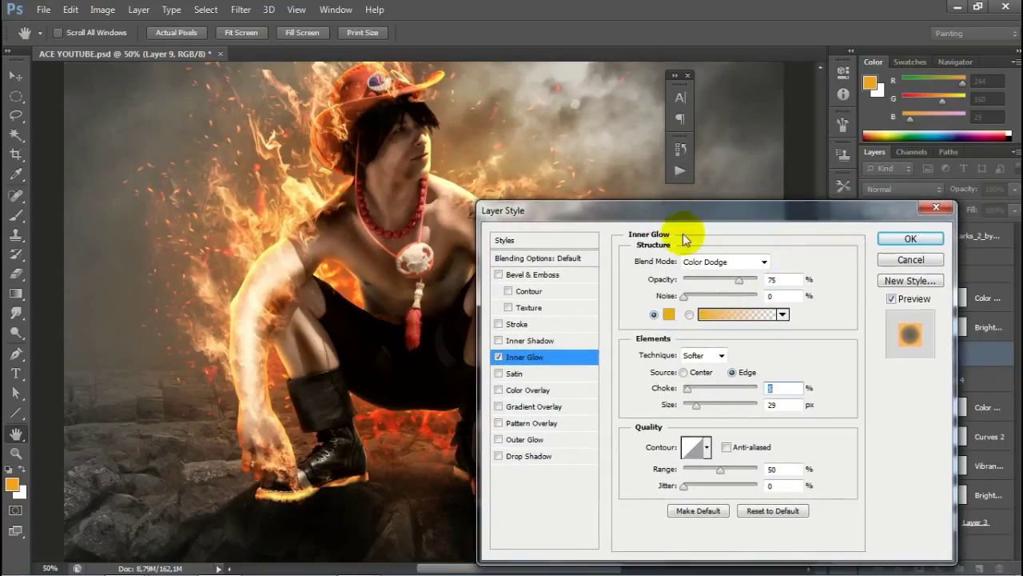
# Step: Apply the glow, convert Layer 9's Inner Glow into its own layer, and select it
pyautogui.click(909, 239)
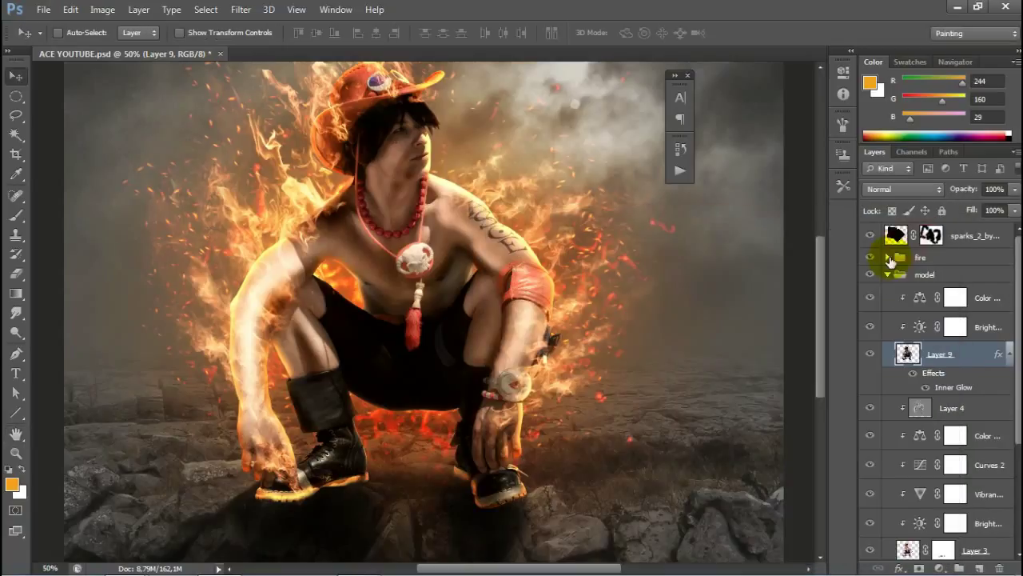
pyautogui.rightClick(997, 384)
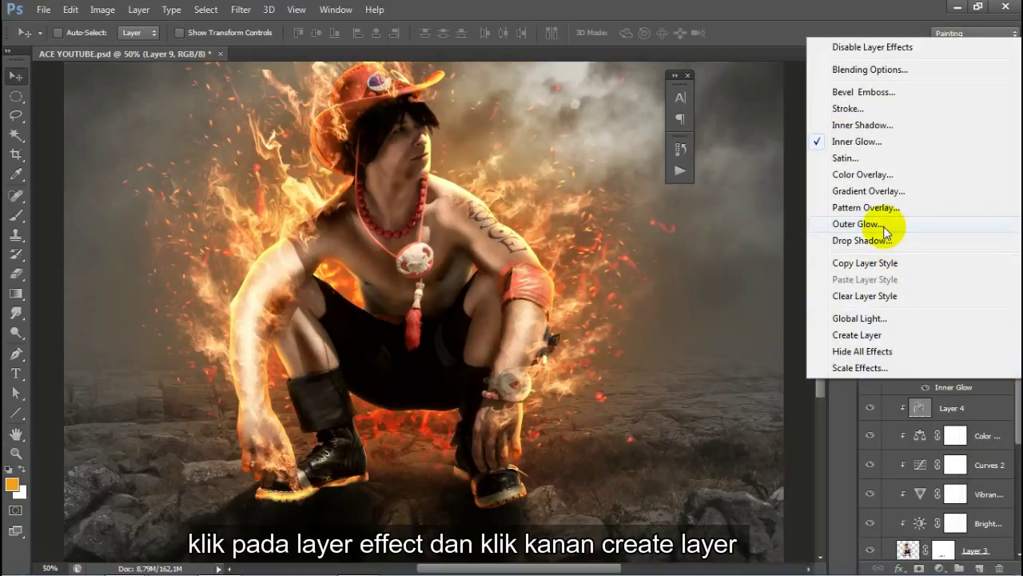
pyautogui.click(856, 334)
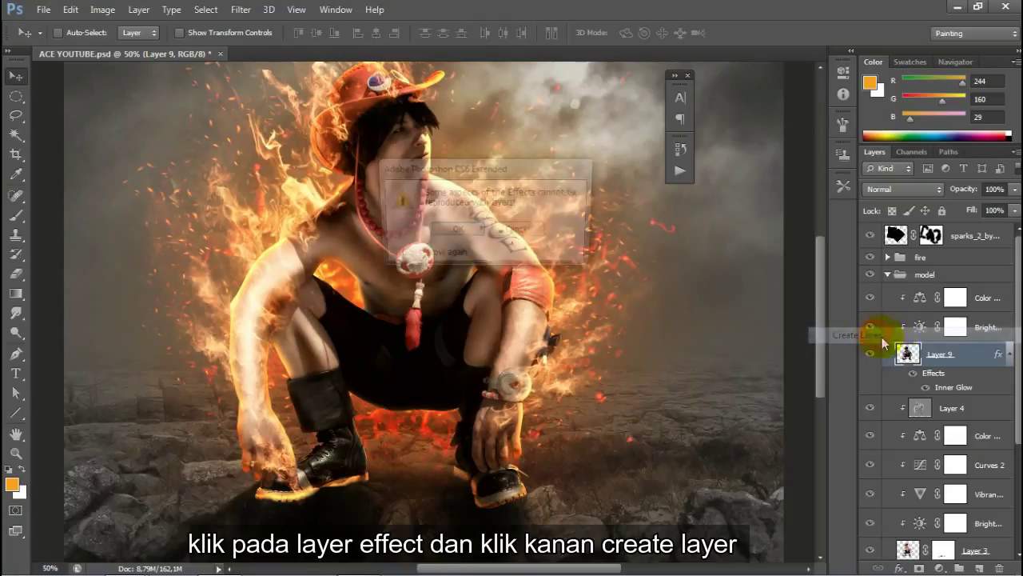
pyautogui.click(455, 231)
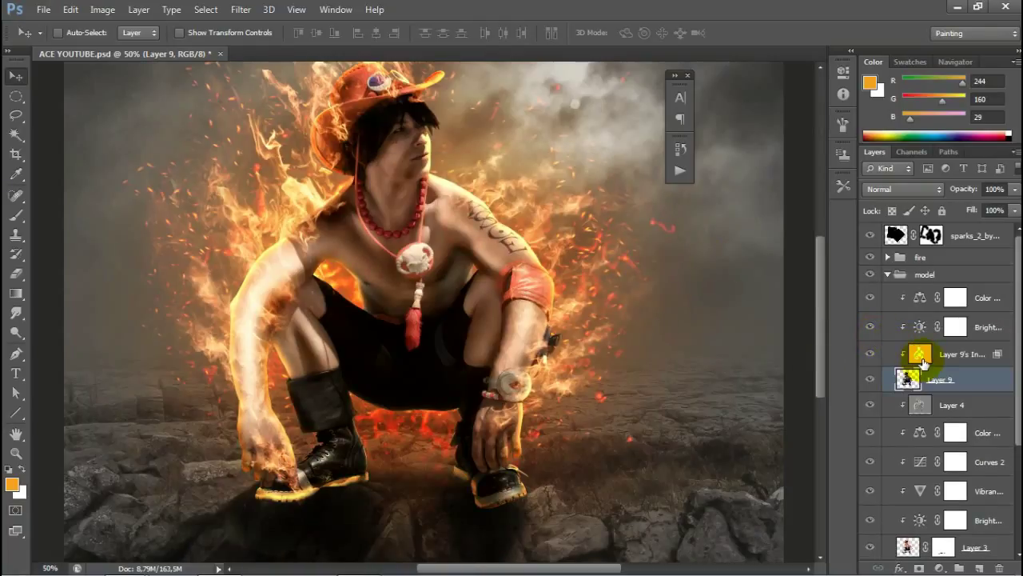
pyautogui.click(929, 360)
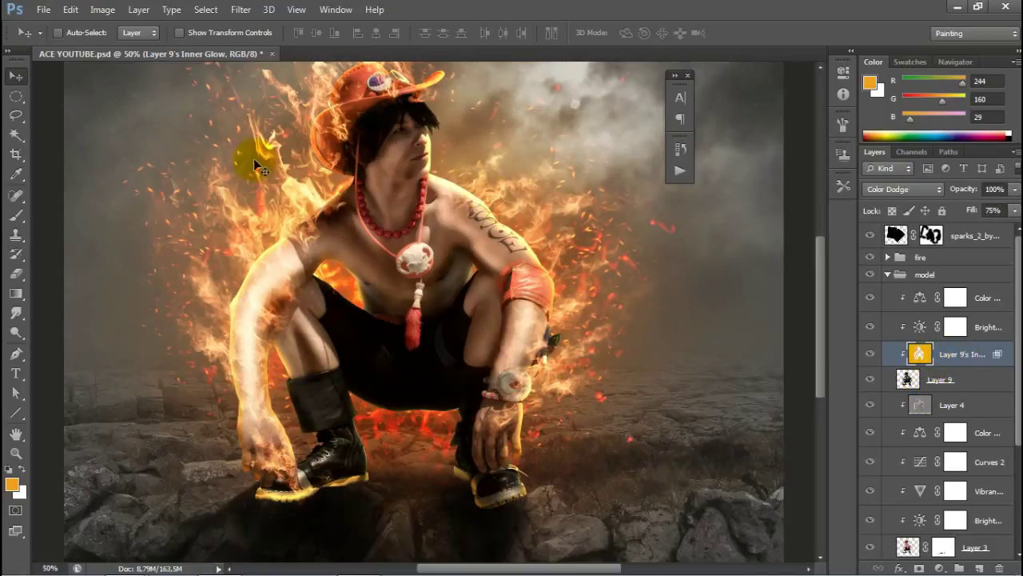
# Step: Switch to the Eraser with a soft round brush
pyautogui.click(16, 273)
pyautogui.click(64, 33)
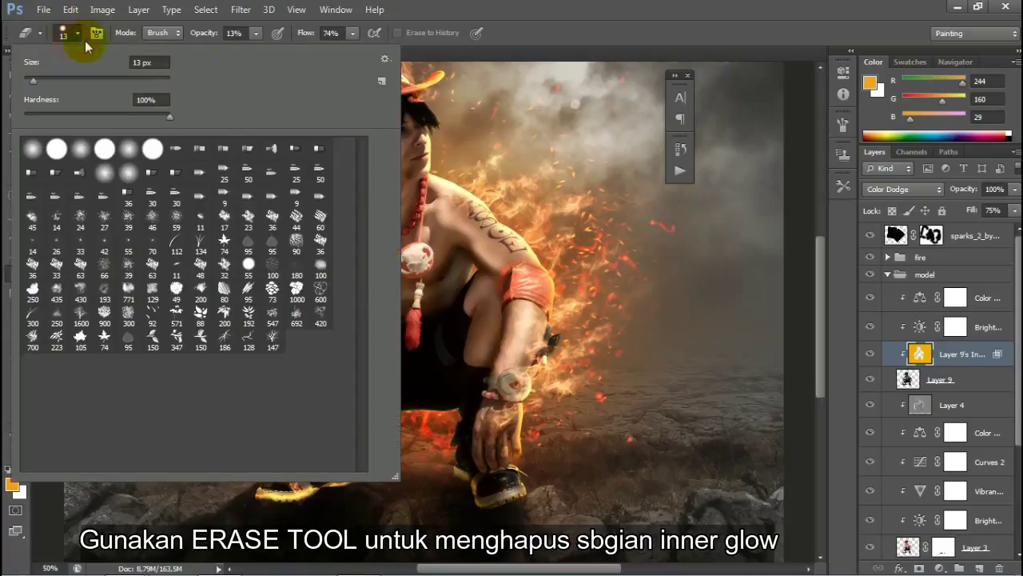
pyautogui.click(128, 149)
pyautogui.click(464, 228)
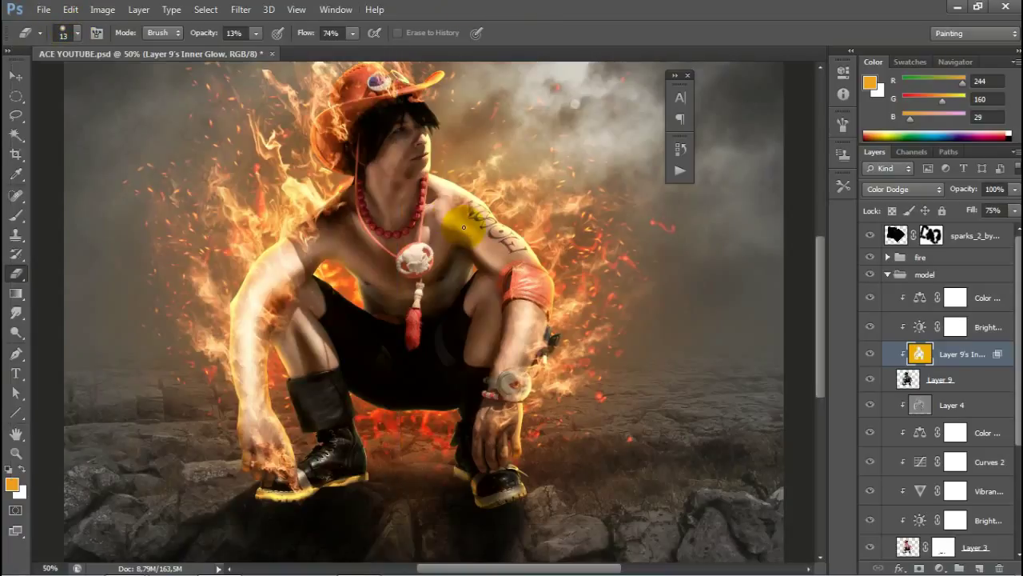
# Step: Erase glow from the shoulder, chest, left shoe sole and left forearm
pyautogui.moveTo(471, 228); pyautogui.dragTo(382, 280)
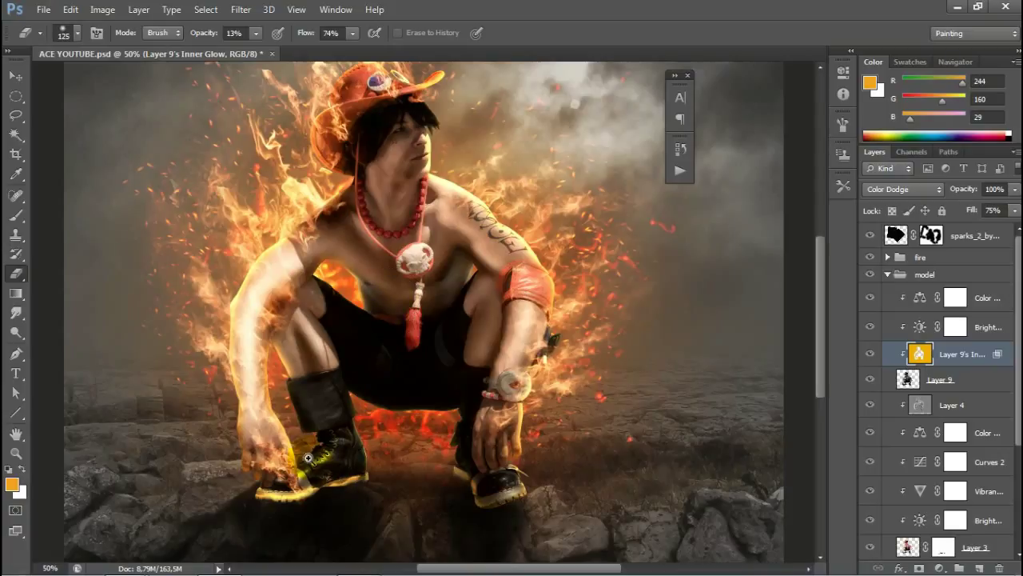
pyautogui.scroll(1, 308, 458)
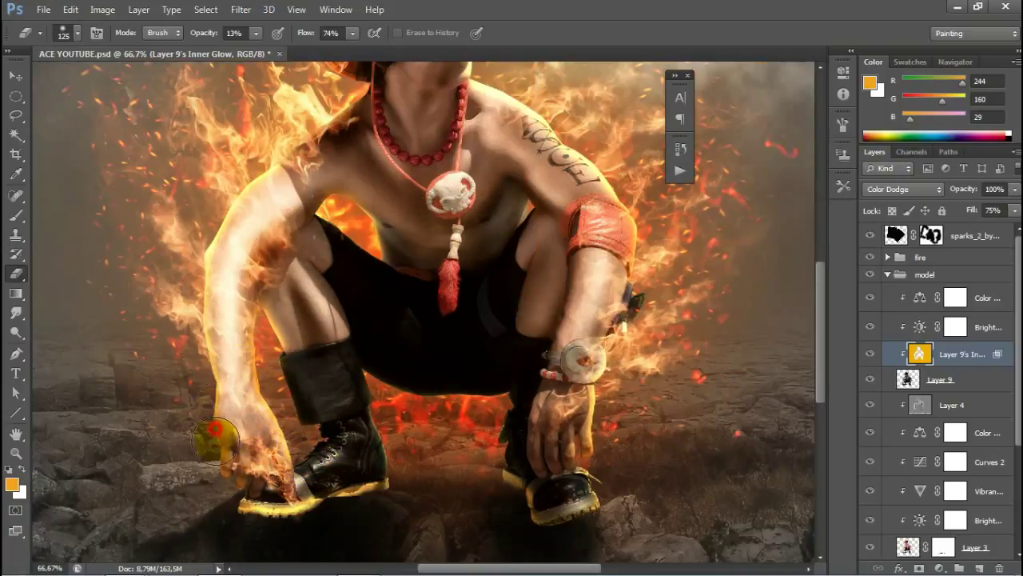
pyautogui.moveTo(227, 509); pyautogui.dragTo(274, 485)
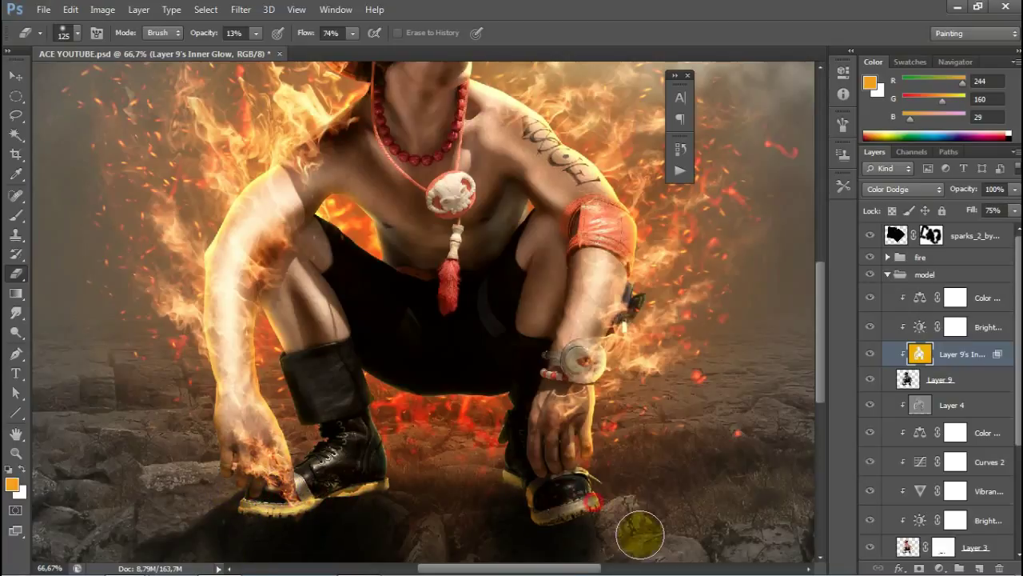
pyautogui.scroll(2, 571, 377)
pyautogui.scroll(2, 480, 200)
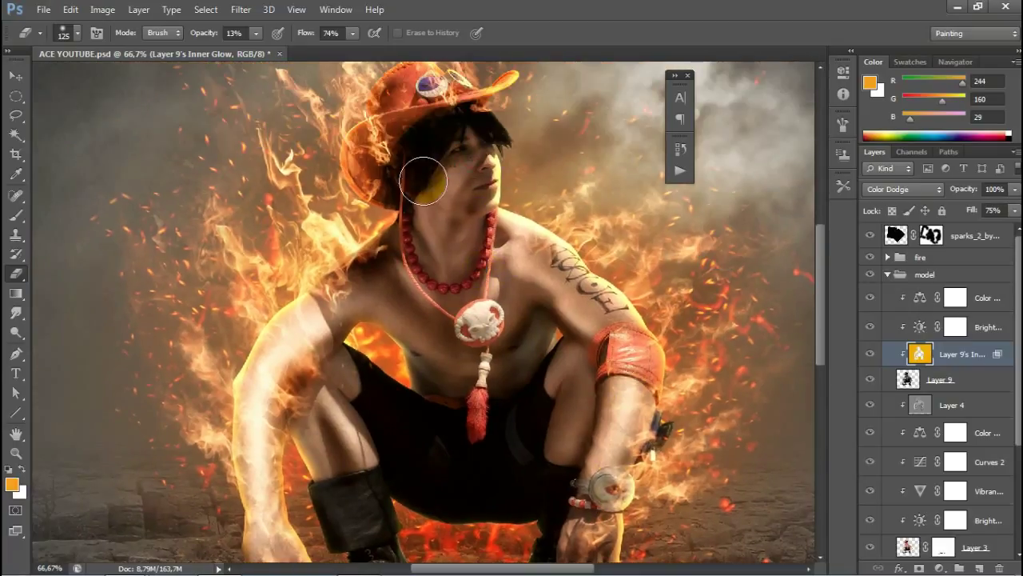
pyautogui.scroll(-2, 605, 312)
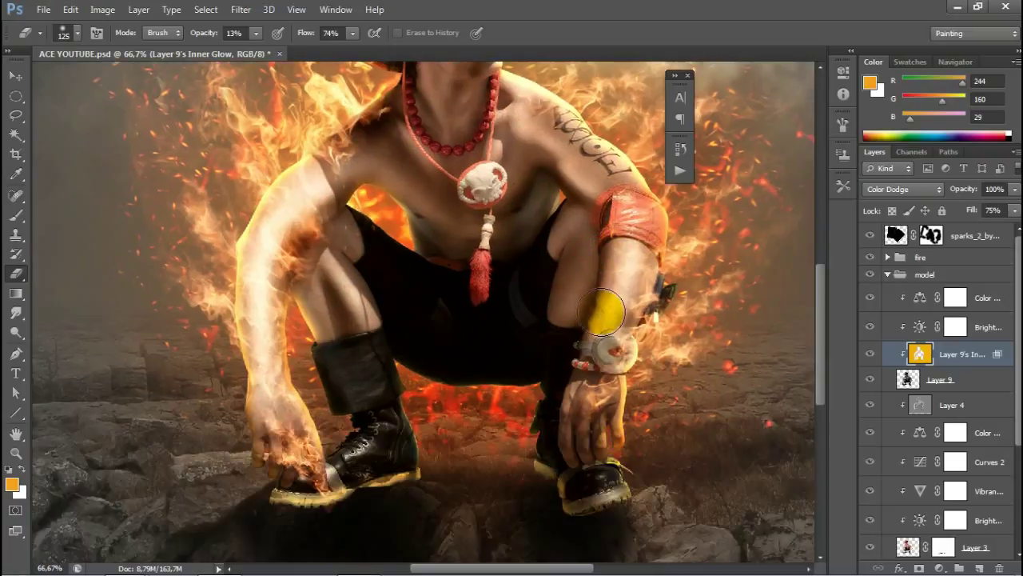
pyautogui.moveTo(255, 297); pyautogui.dragTo(269, 383)
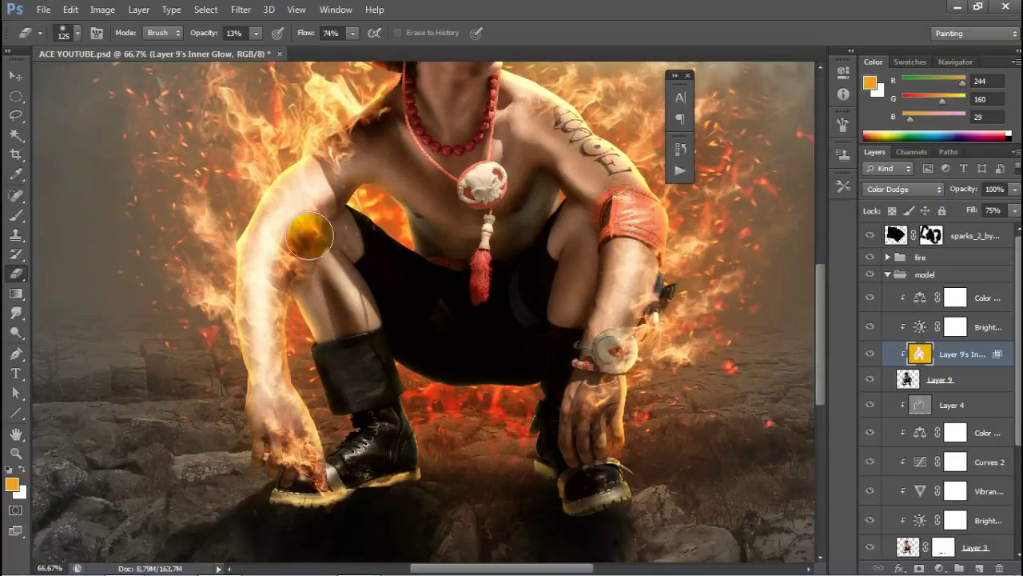
pyautogui.scroll(1, 468, 178)
pyautogui.scroll(-1, 507, 267)
pyautogui.scroll(-2, 518, 282)
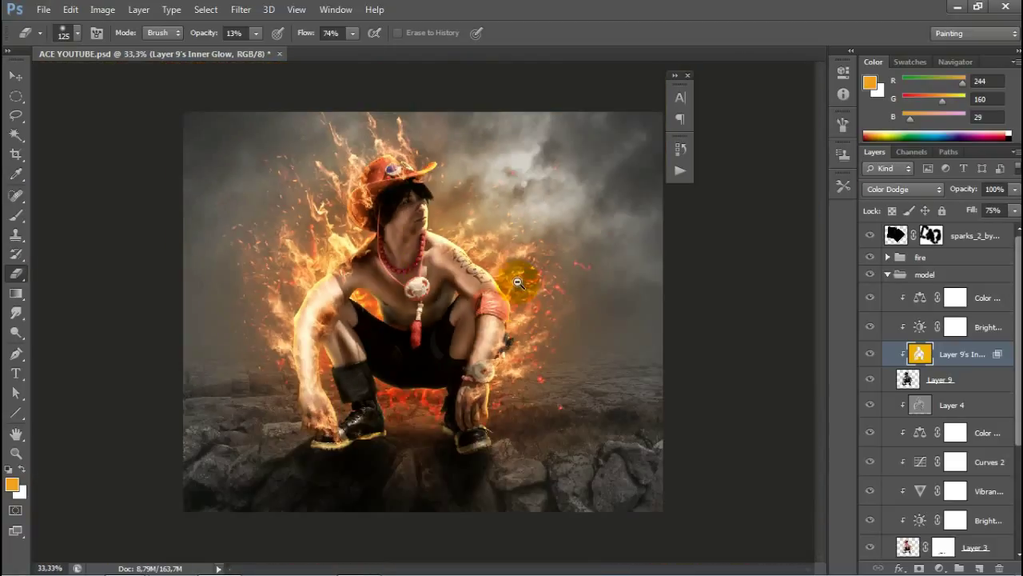
pyautogui.scroll(1, 518, 282)
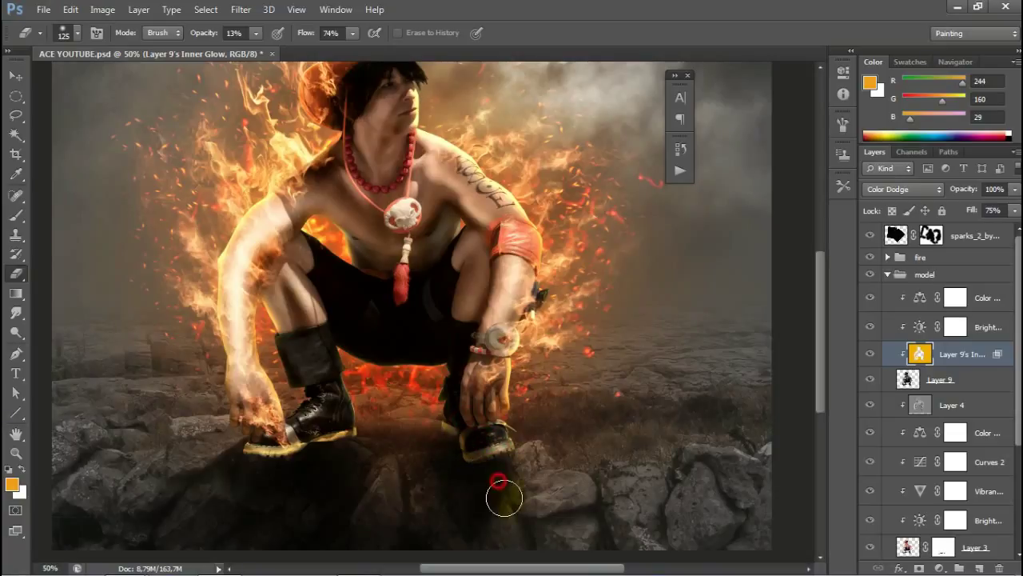
# Step: Erase glow around the hand, shoe edge and hat brim, then collapse the model group
pyautogui.click(256, 34)
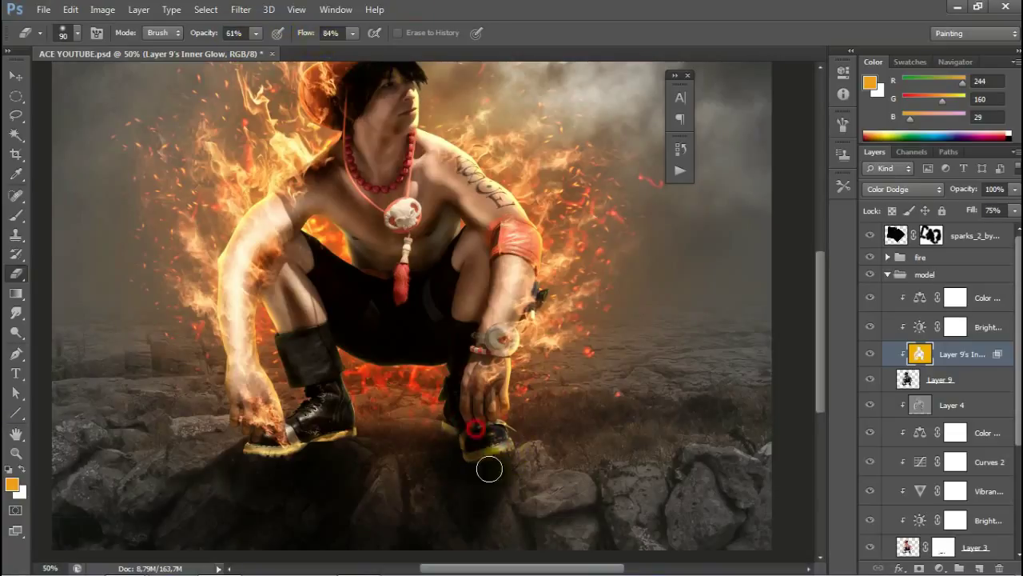
pyautogui.moveTo(320, 423); pyautogui.dragTo(228, 380)
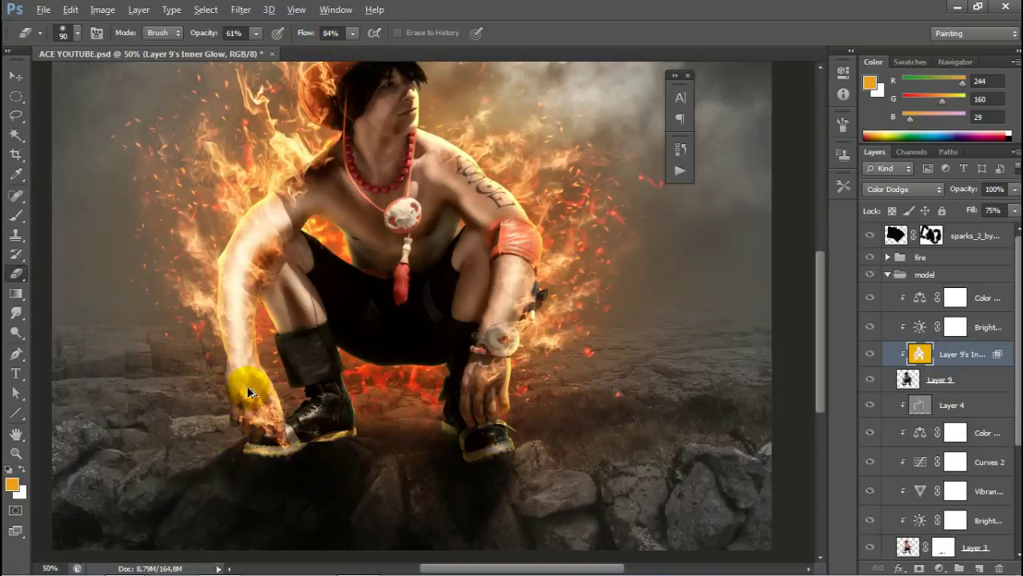
pyautogui.moveTo(251, 422); pyautogui.dragTo(295, 453)
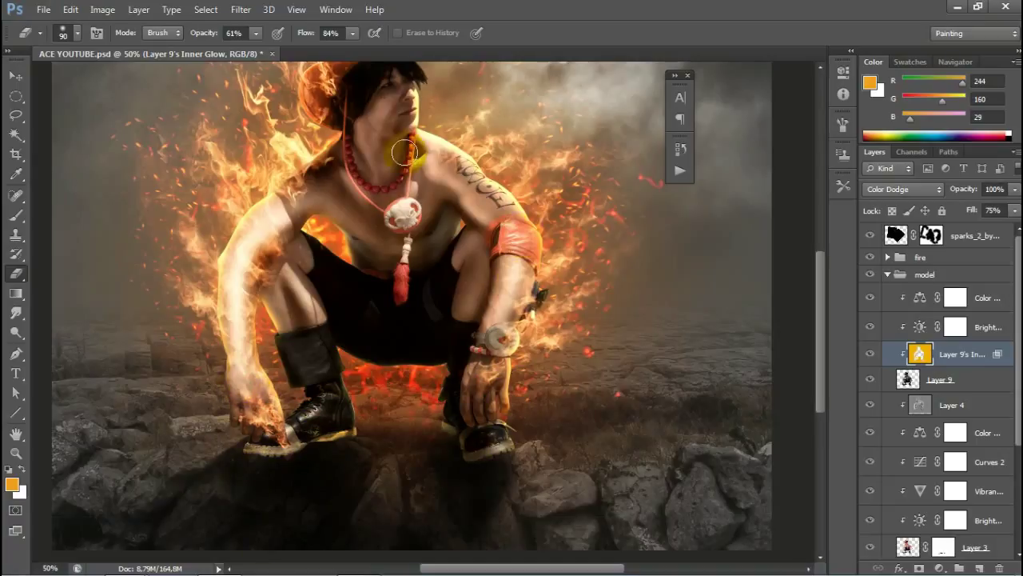
pyautogui.scroll(3, 400, 149)
pyautogui.scroll(1, 392, 182)
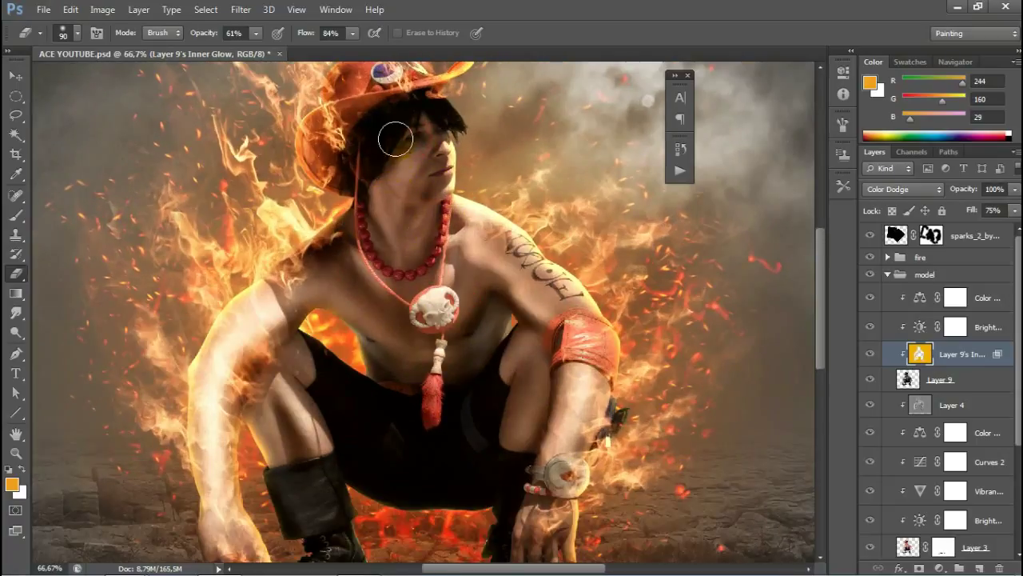
pyautogui.scroll(2, 448, 156)
pyautogui.moveTo(460, 139); pyautogui.dragTo(380, 154)
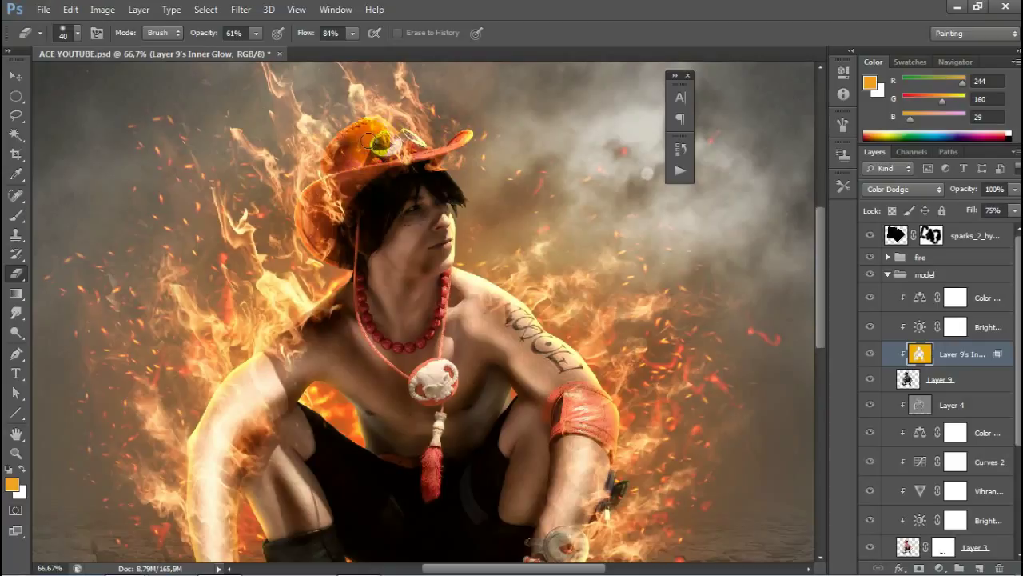
pyautogui.scroll(-2, 366, 293)
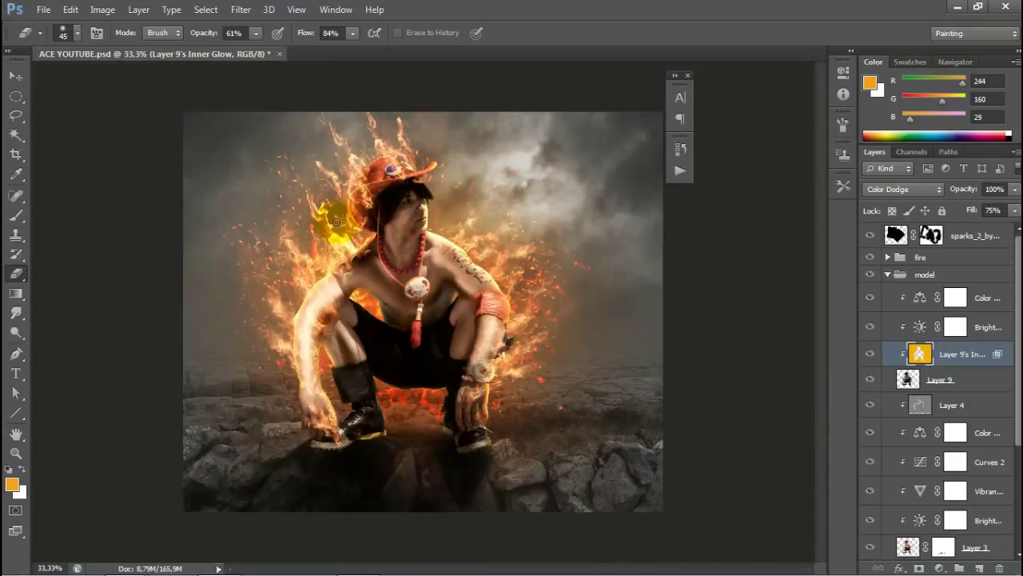
pyautogui.press('v')
pyautogui.click(887, 274)
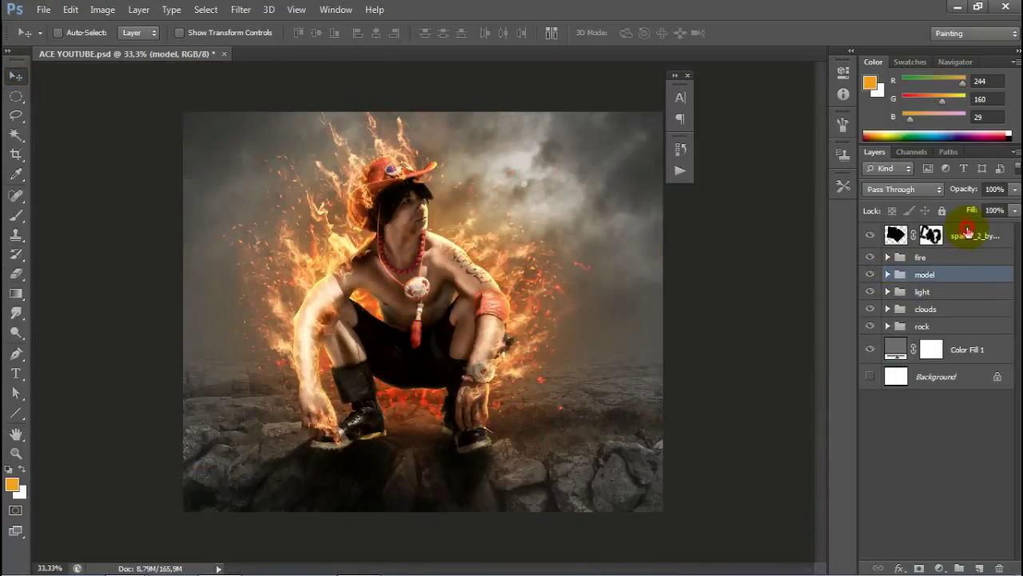
# Step: Add a new layer above sparks_2 and set up the Brush tool with white
pyautogui.click(967, 231)
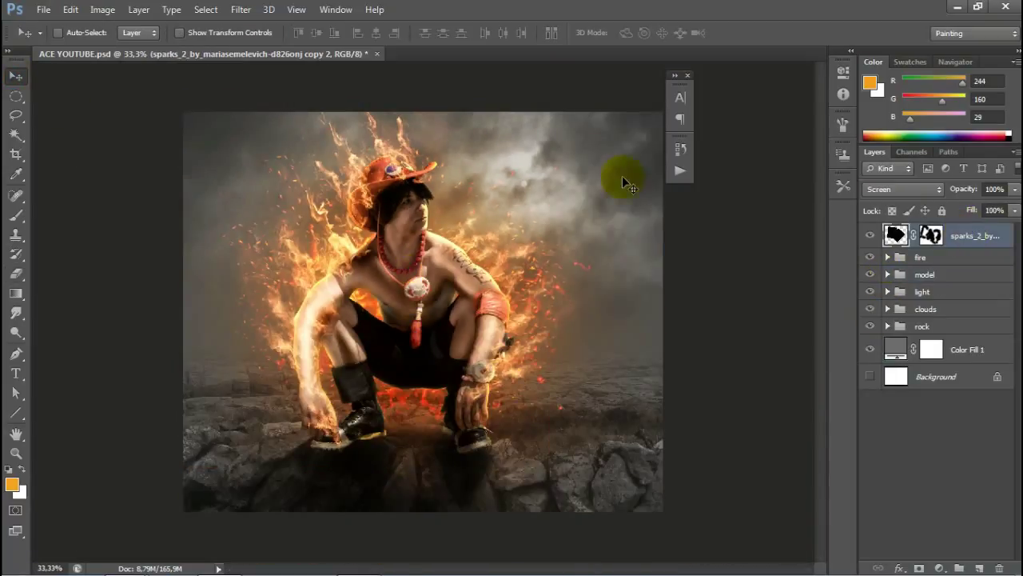
pyautogui.click(977, 566)
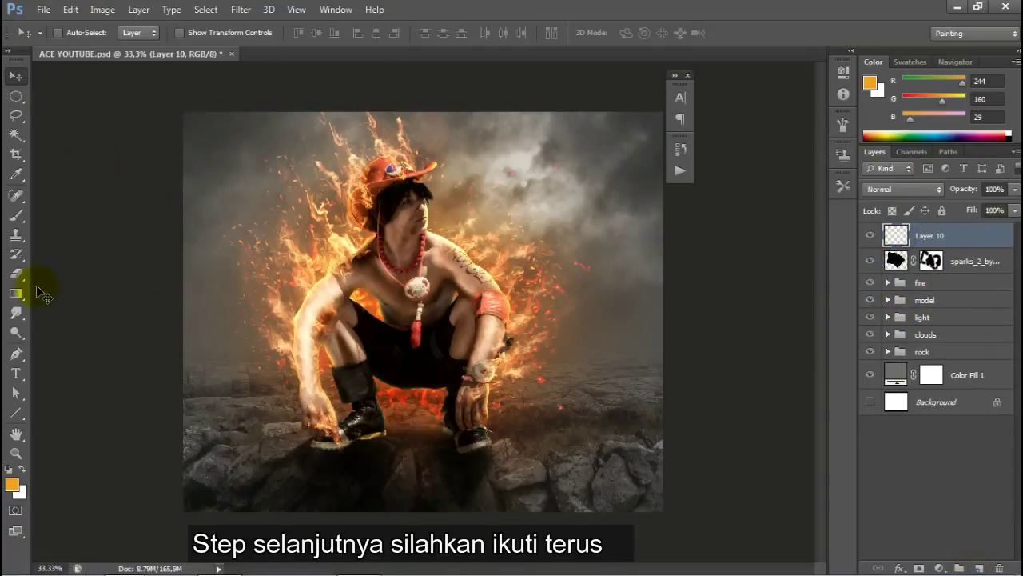
pyautogui.click(17, 256)
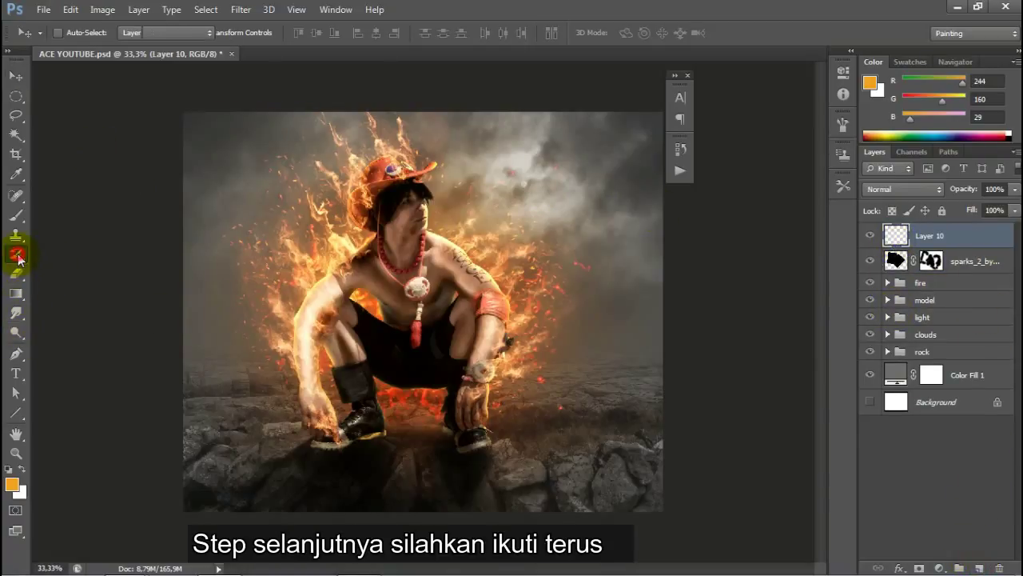
pyautogui.rightClick(18, 256)
pyautogui.click(16, 216)
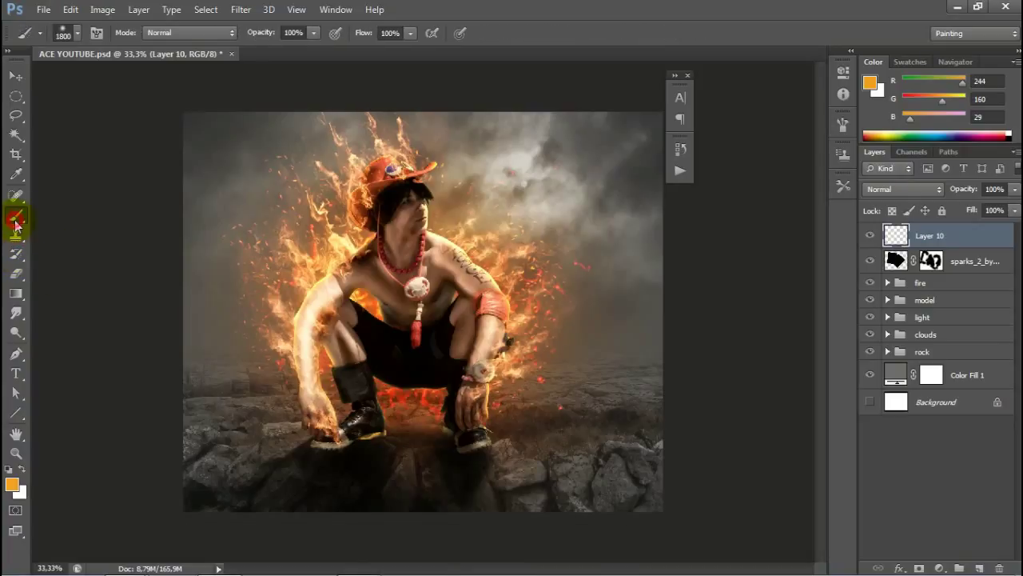
pyautogui.click(22, 469)
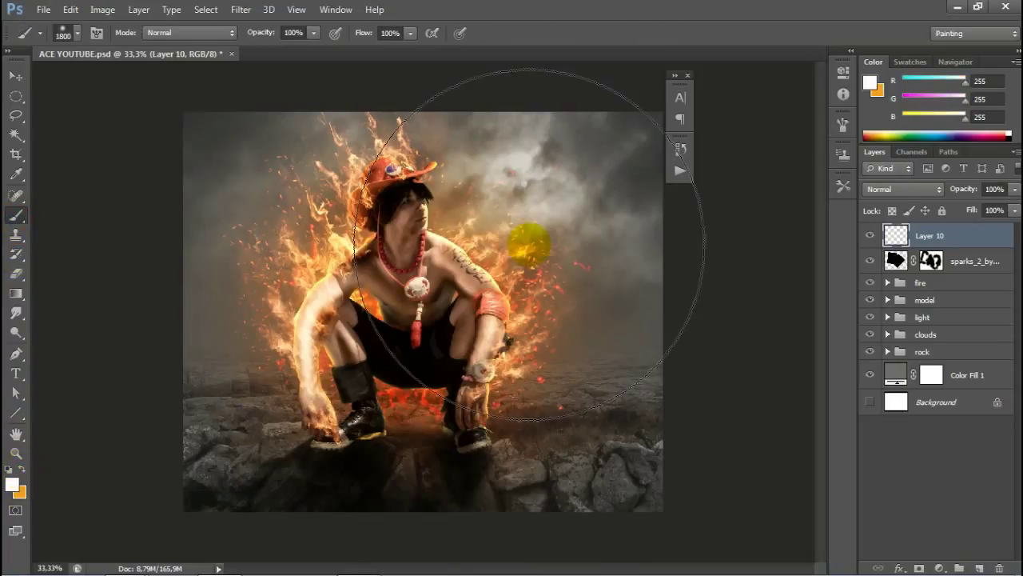
pyautogui.press('d')
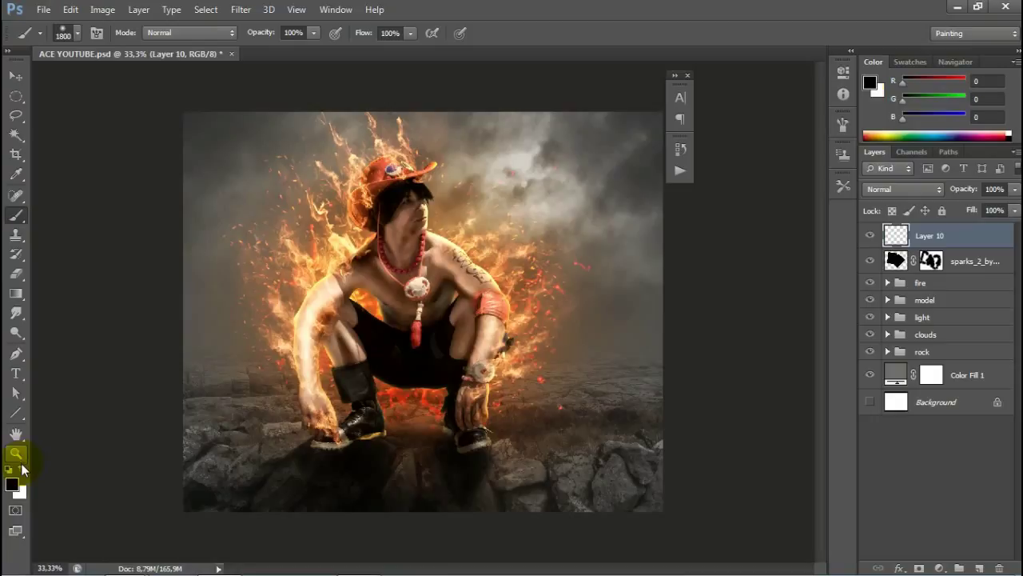
pyautogui.click(22, 470)
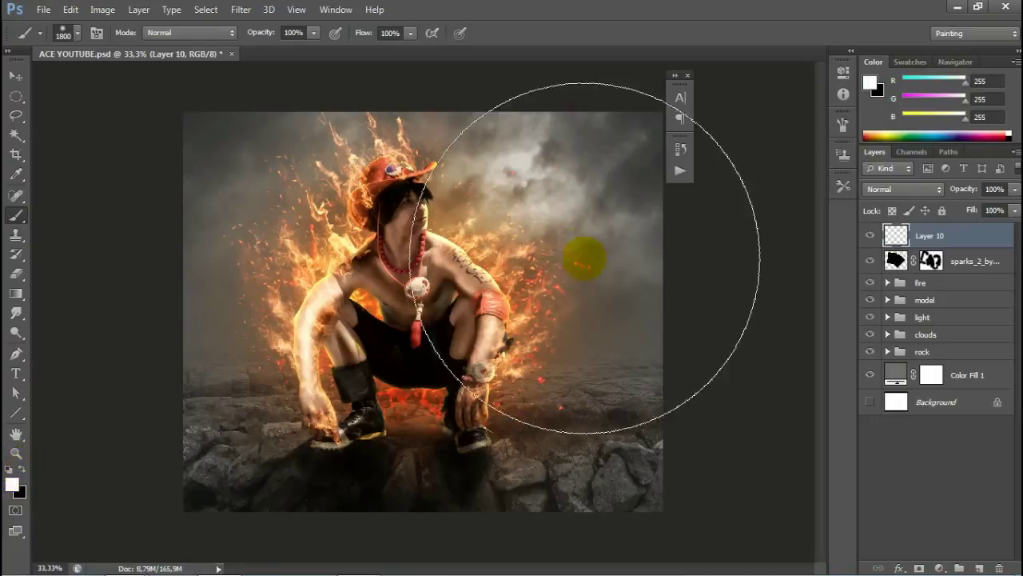
# Step: Paint a soft white glow behind the head with an 800 px brush
pyautogui.press('[')
pyautogui.press('[')
pyautogui.press('[')
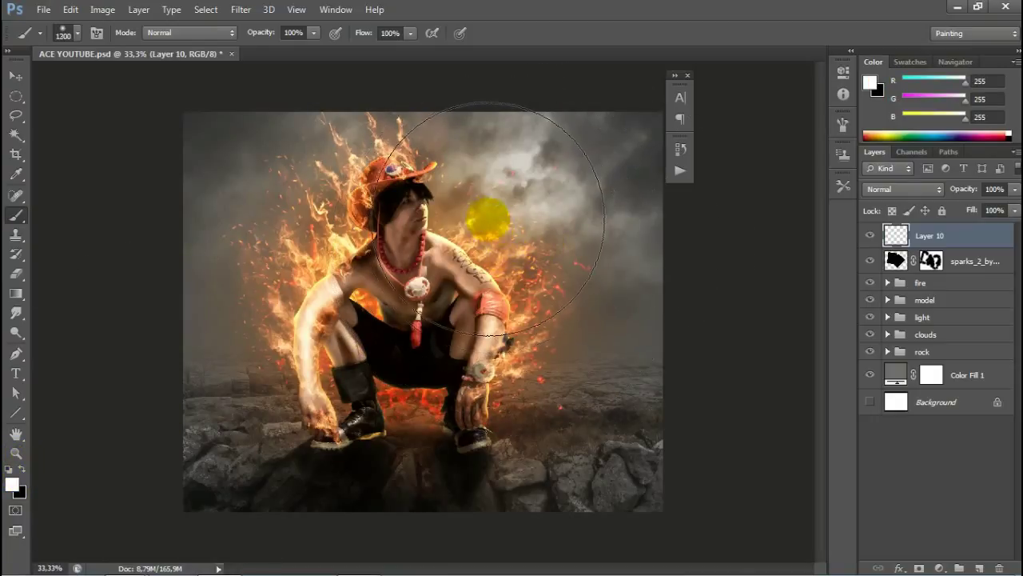
pyautogui.click(496, 193)
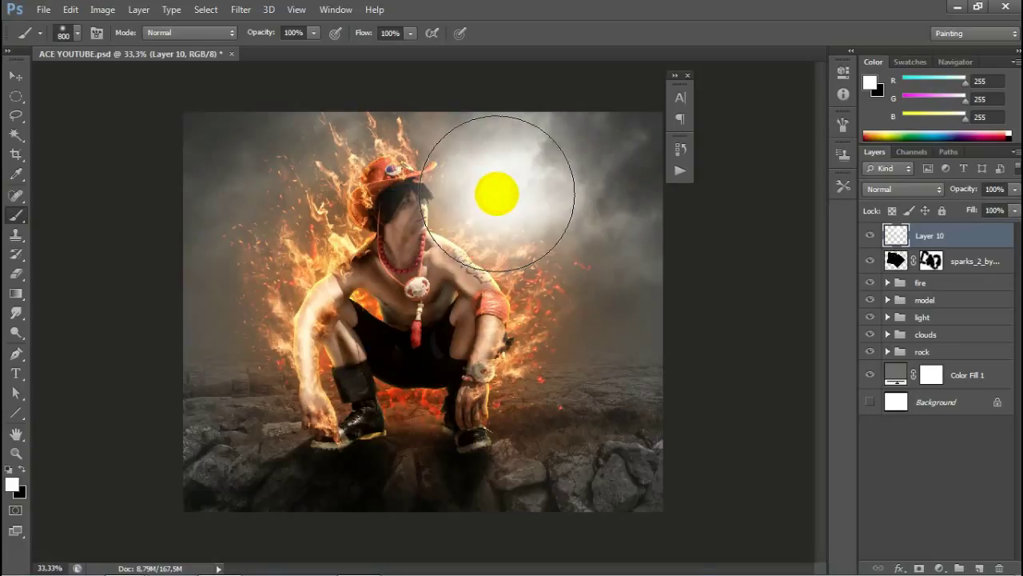
pyautogui.click(521, 312)
pyautogui.hotkey('ctrl', 'z')
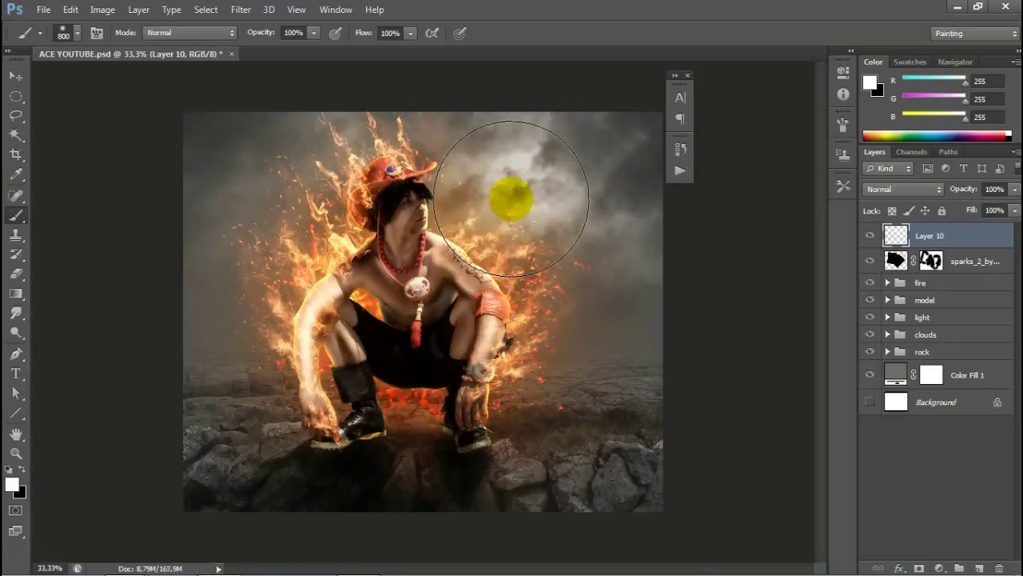
pyautogui.click(513, 196)
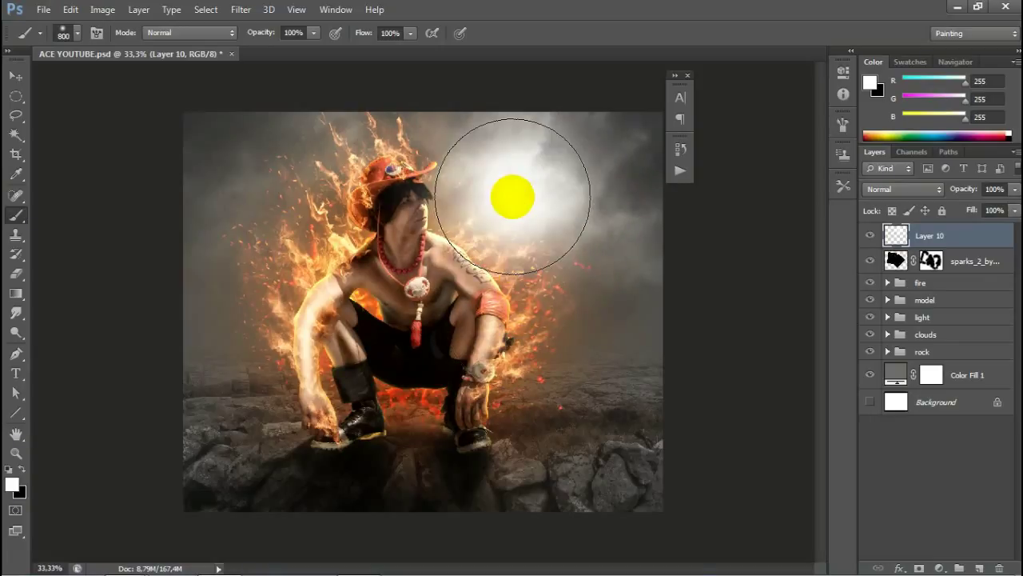
# Step: Set the glow layer to Soft Light after trying Overlay, and paint more light behind the head
pyautogui.click(919, 189)
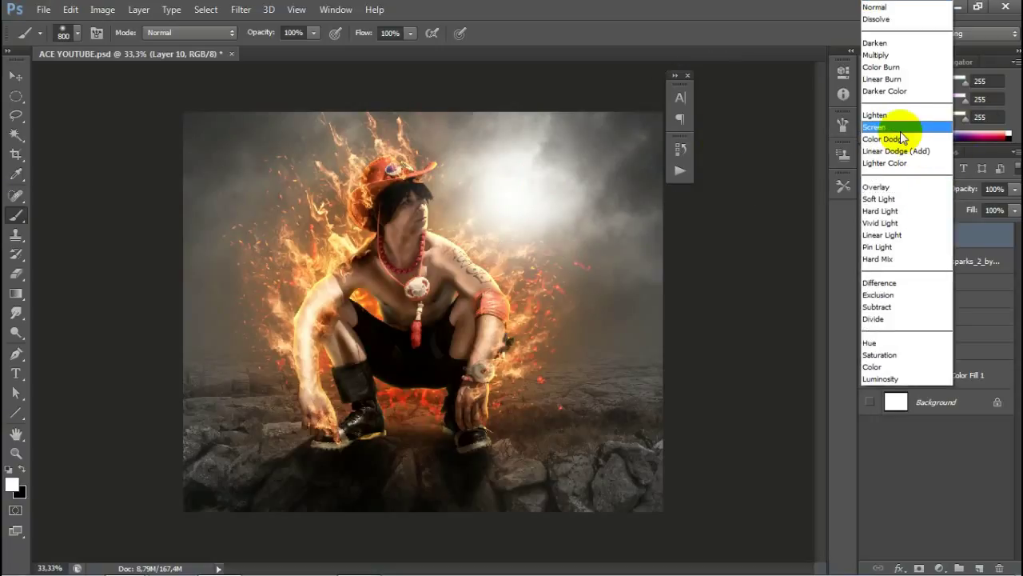
pyautogui.click(899, 187)
pyautogui.click(903, 189)
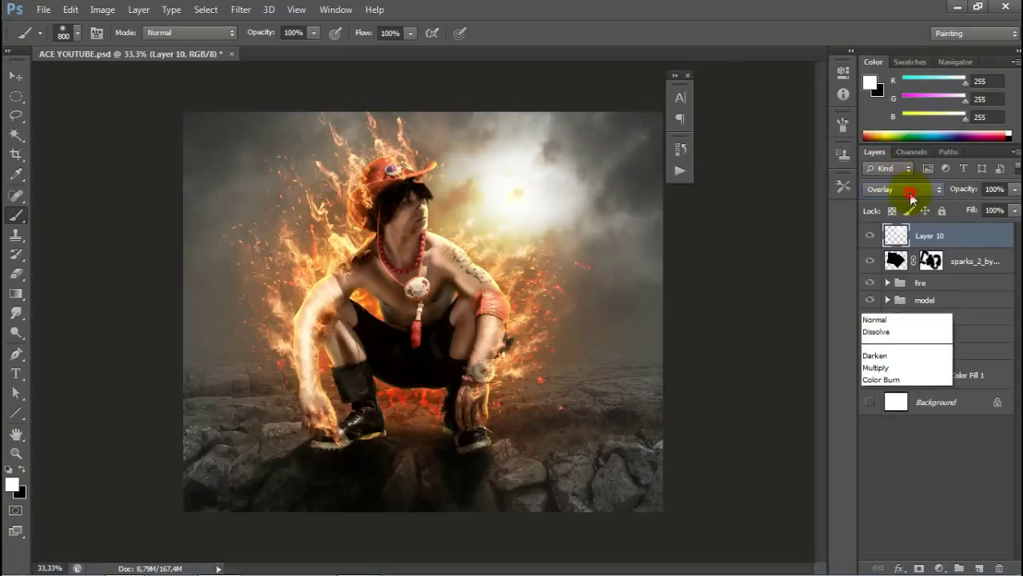
pyautogui.click(879, 199)
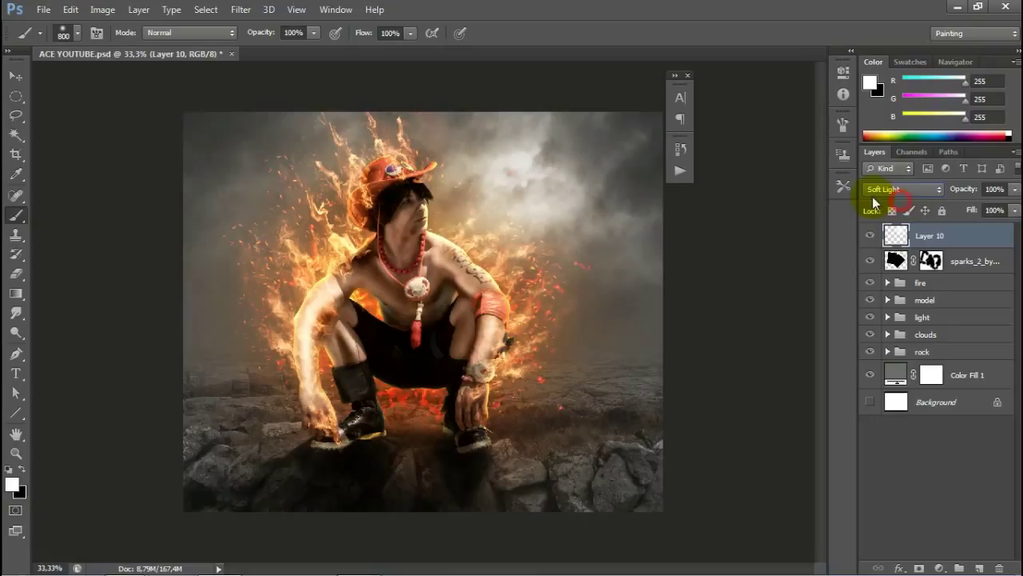
pyautogui.click(500, 193)
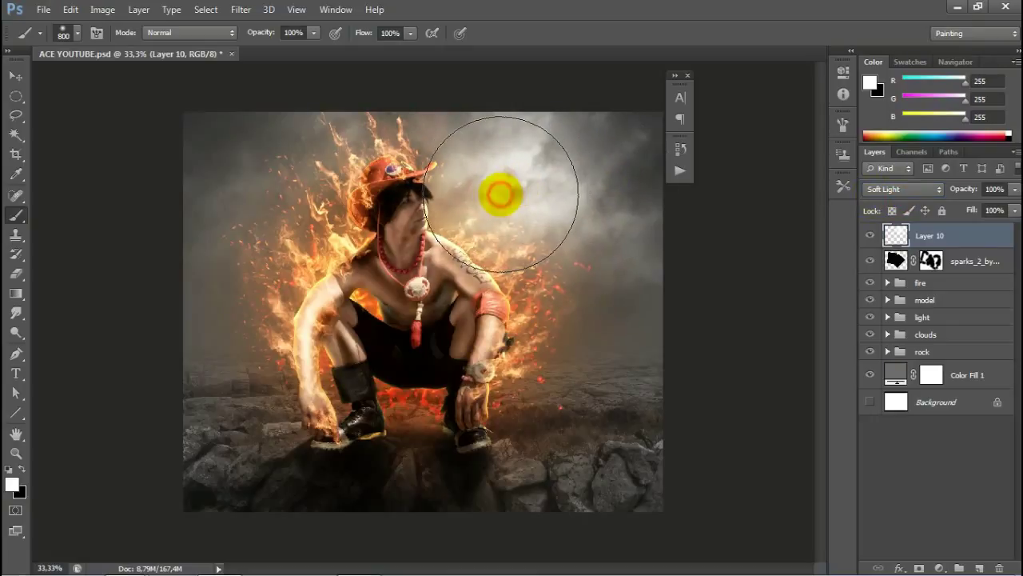
# Step: Resize the brush while zooming out and back in on the image
pyautogui.hotkey('ctrl', '-')
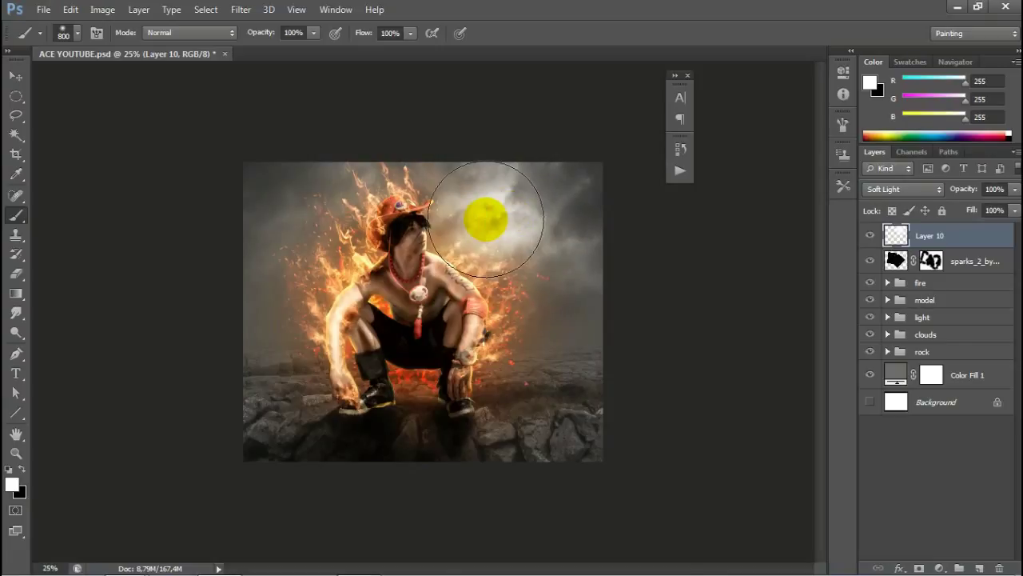
pyautogui.press('[')
pyautogui.press('[')
pyautogui.press('[')
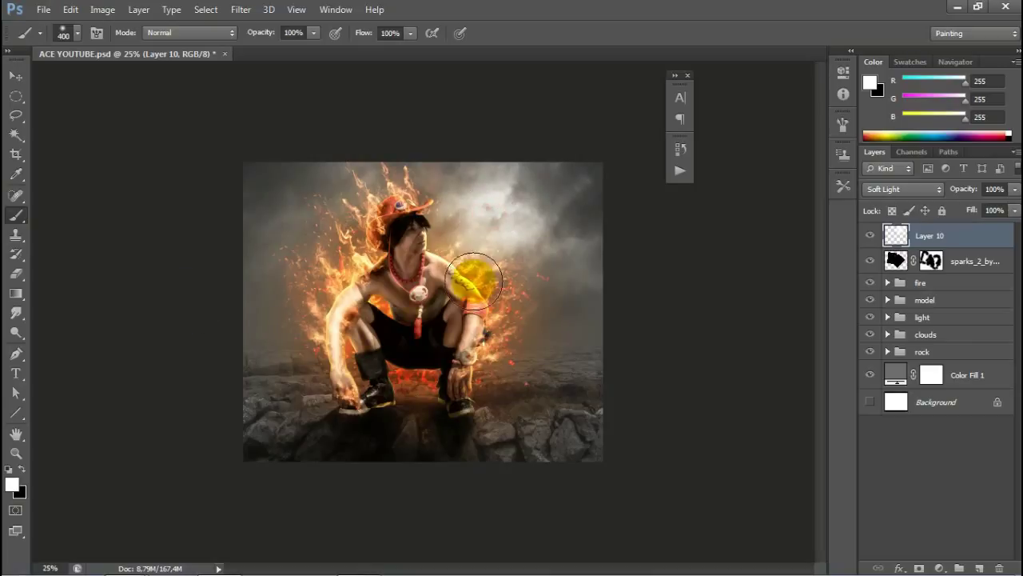
pyautogui.hotkey('ctrl', '+')
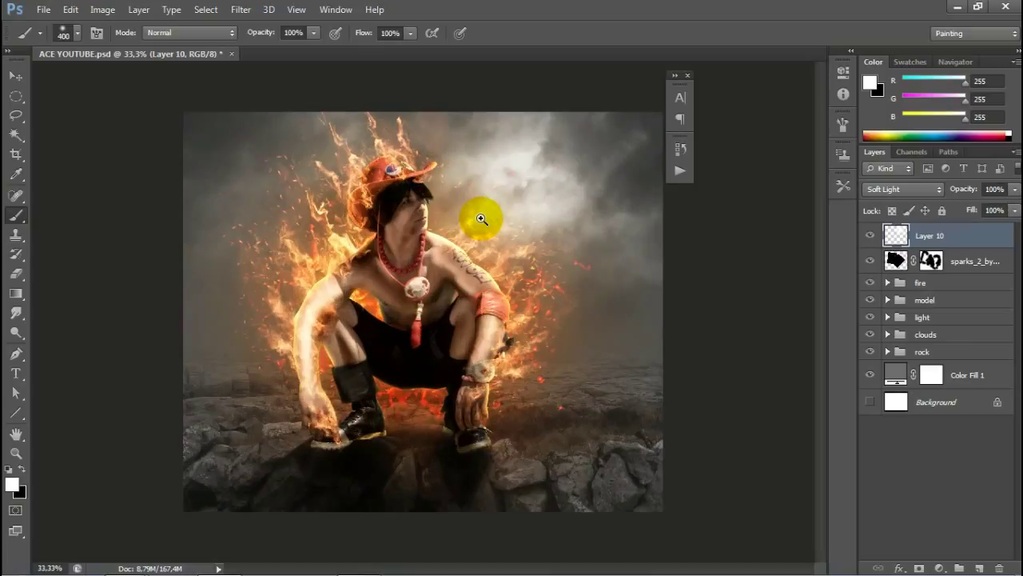
pyautogui.press(']')
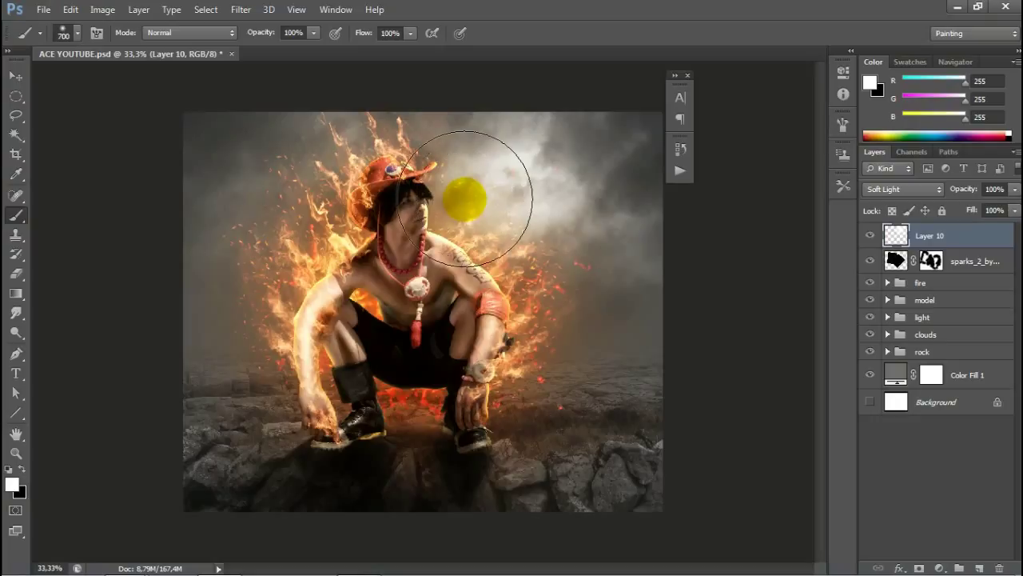
pyautogui.press(']')
pyautogui.press(']')
pyautogui.press('[')
pyautogui.press('[')
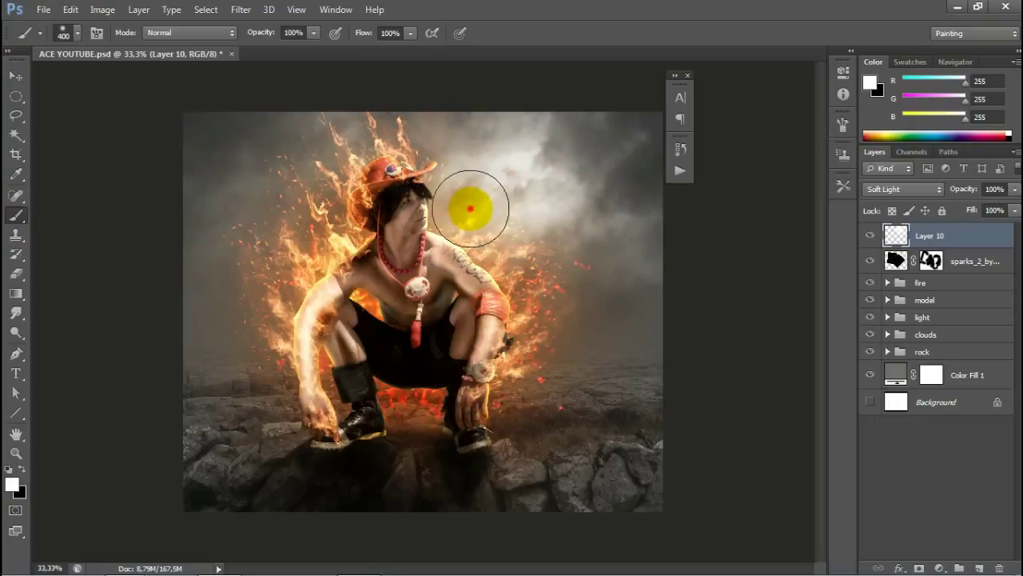
pyautogui.press(']')
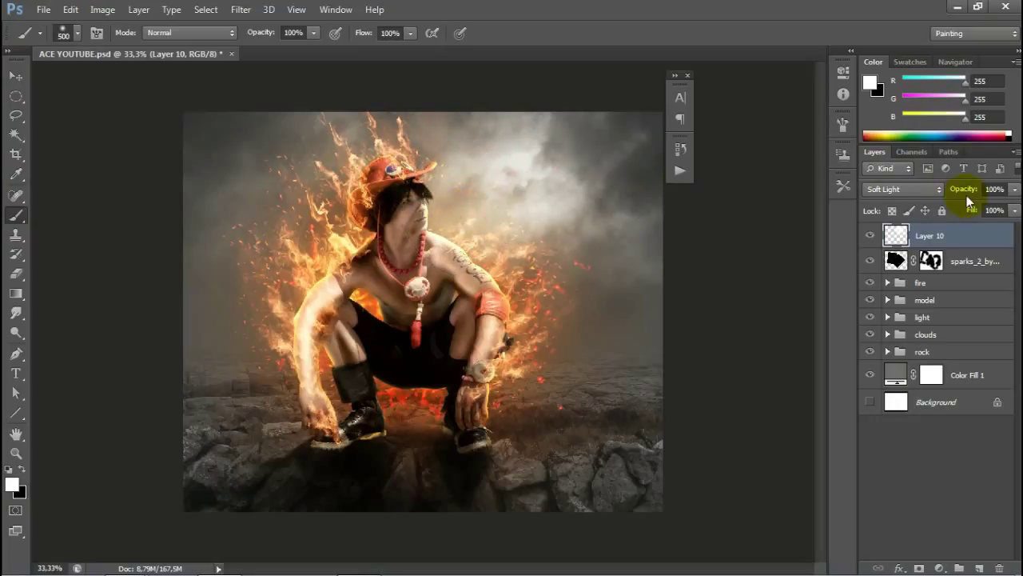
# Step: Try Screen, Overlay and Vivid Light on Layer 10, settling on Soft Light
pyautogui.click(910, 191)
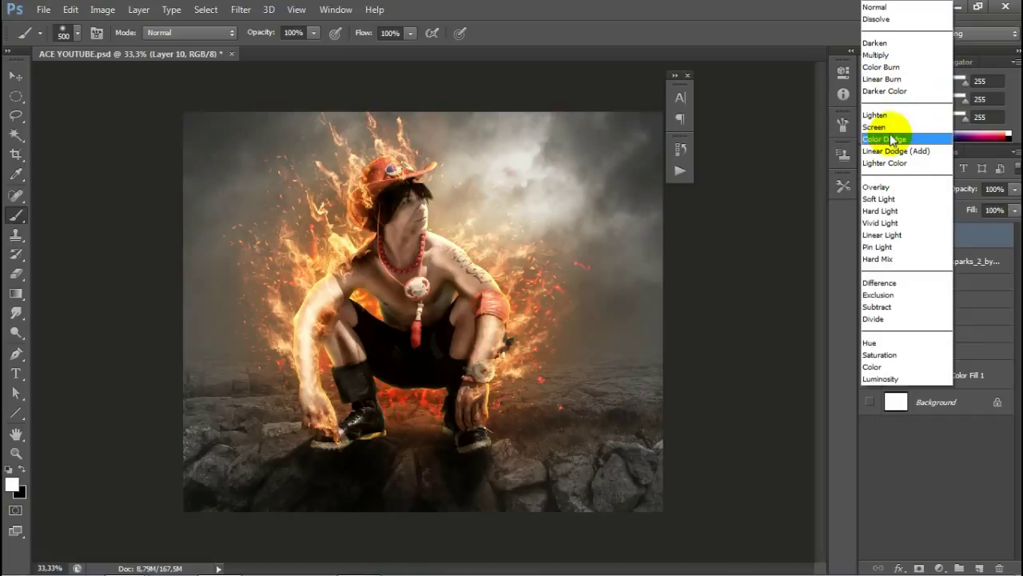
pyautogui.click(879, 126)
pyautogui.click(912, 189)
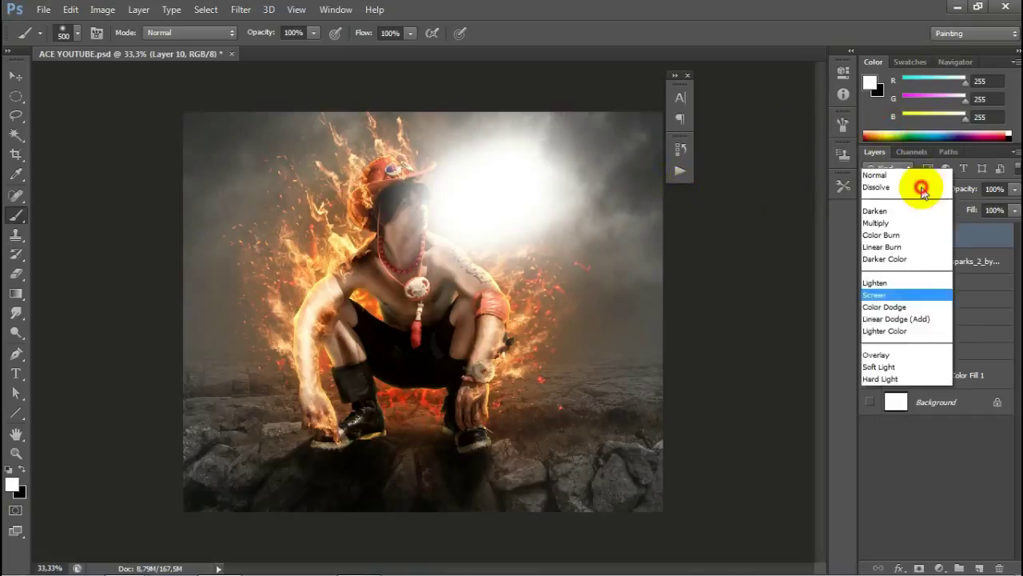
pyautogui.click(914, 187)
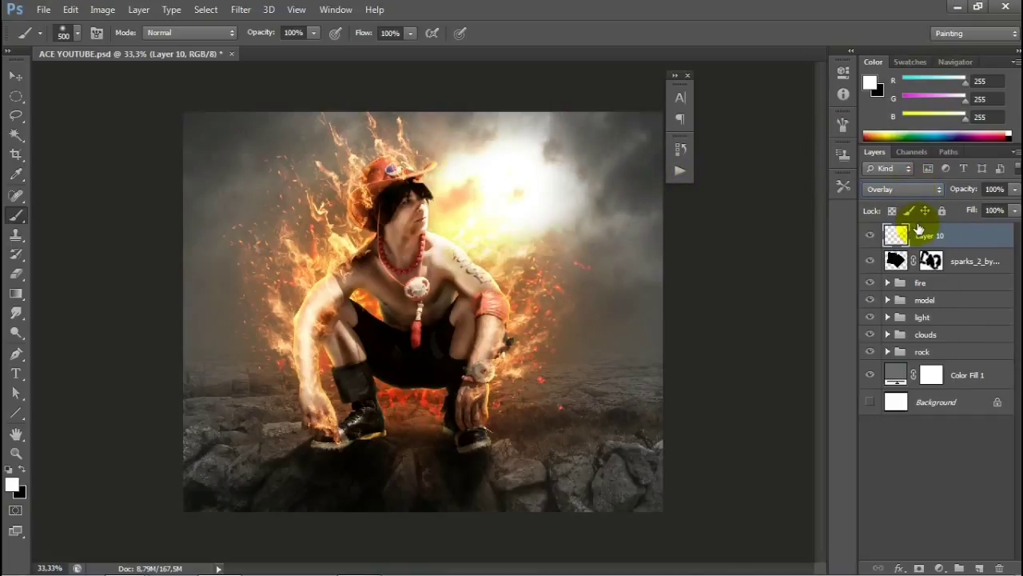
pyautogui.click(916, 192)
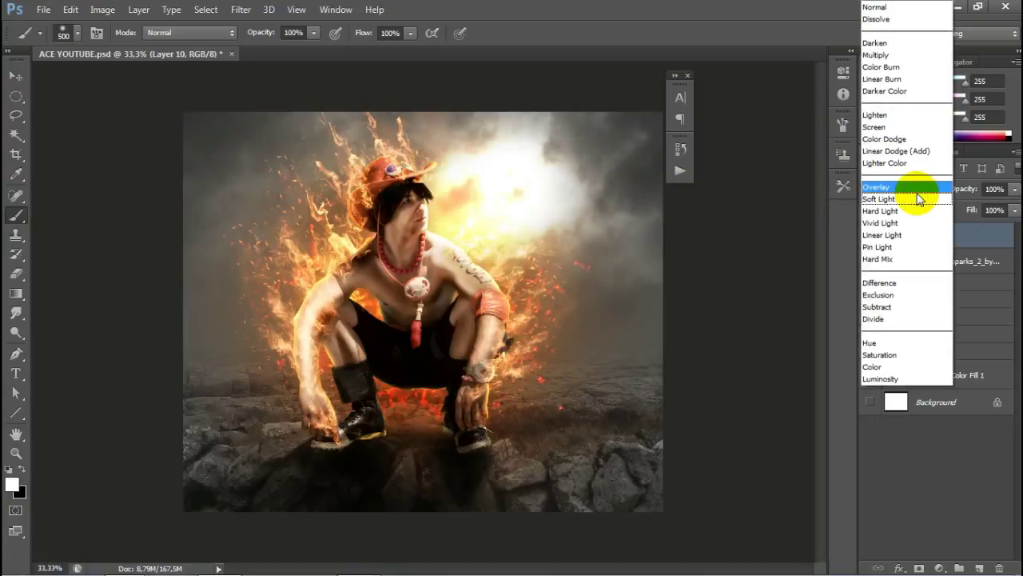
pyautogui.click(907, 222)
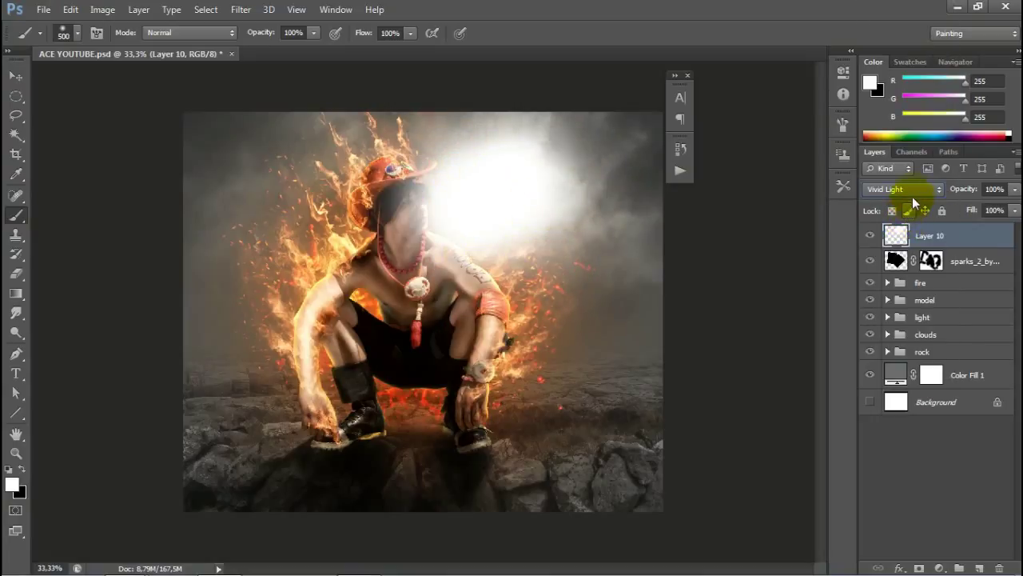
pyautogui.click(912, 197)
pyautogui.click(907, 201)
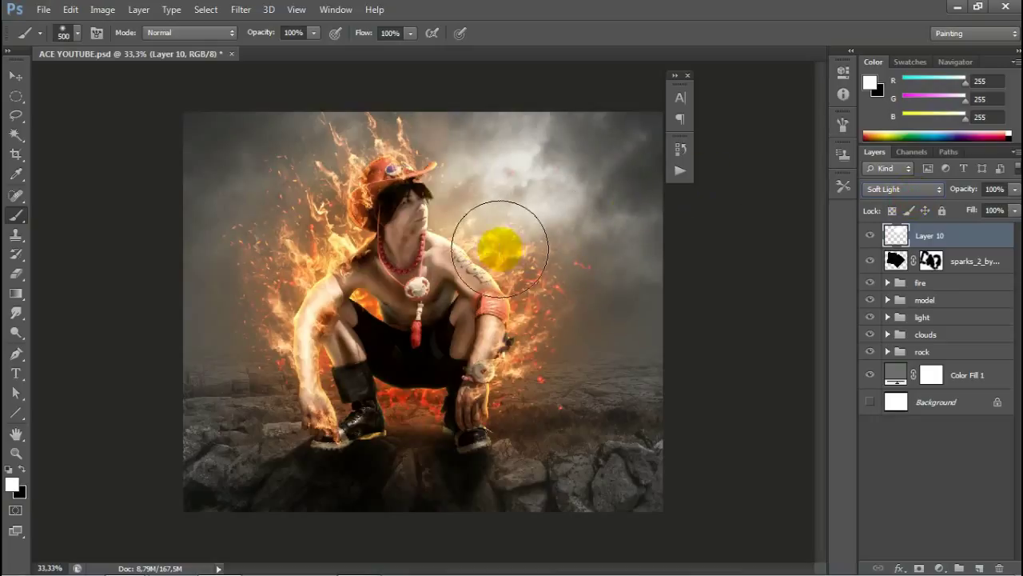
pyautogui.hotkey('ctrl', '-')
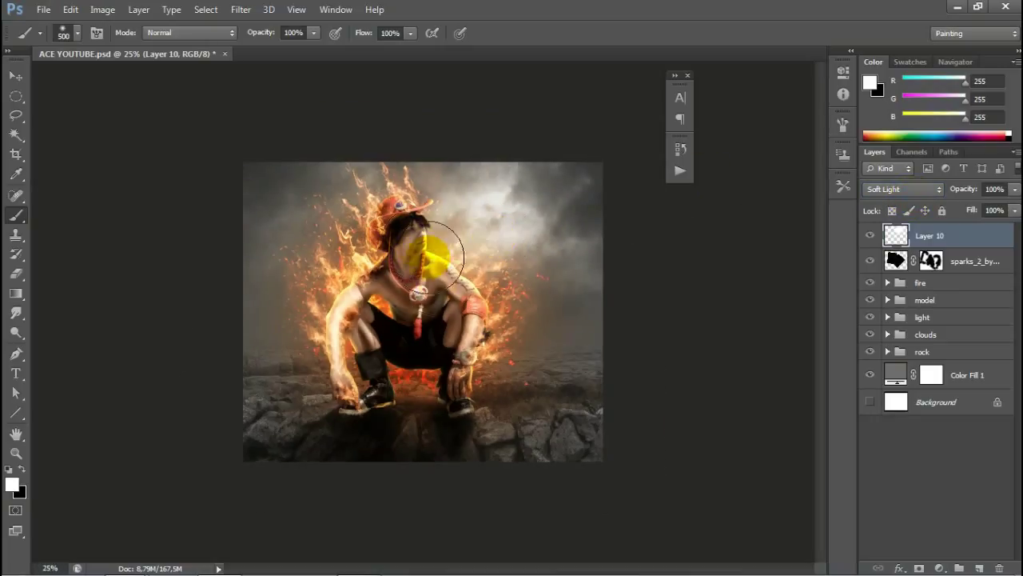
pyautogui.hotkey('ctrl', '+')
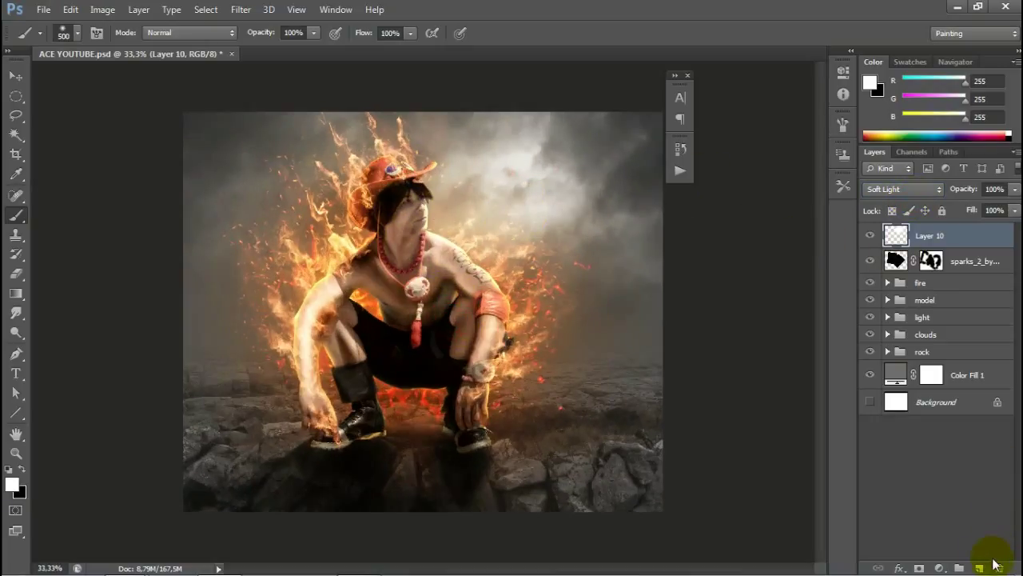
# Step: Add a new layer and a Solid Color fill layer in near-black #010000
pyautogui.click(980, 568)
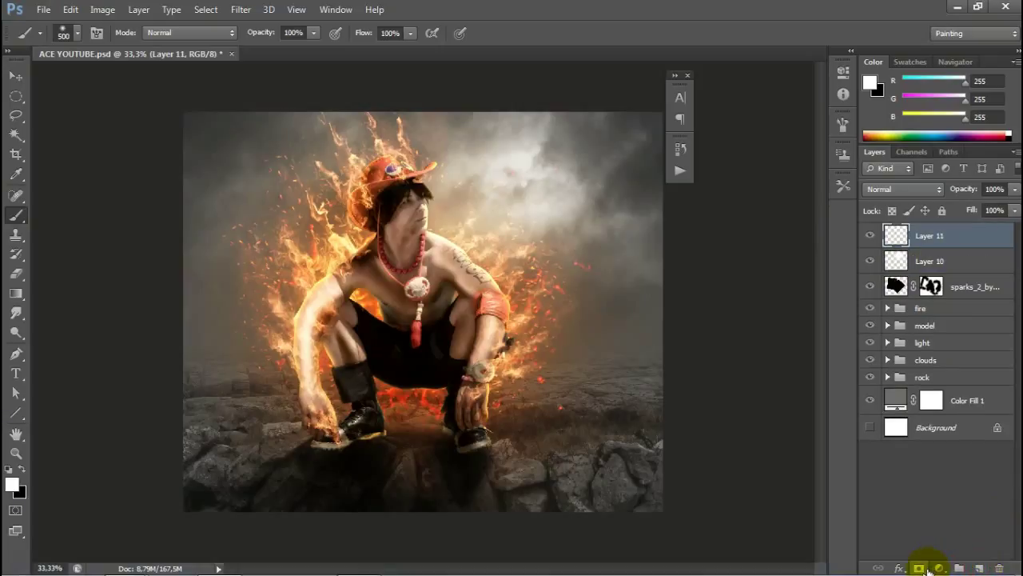
pyautogui.click(940, 568)
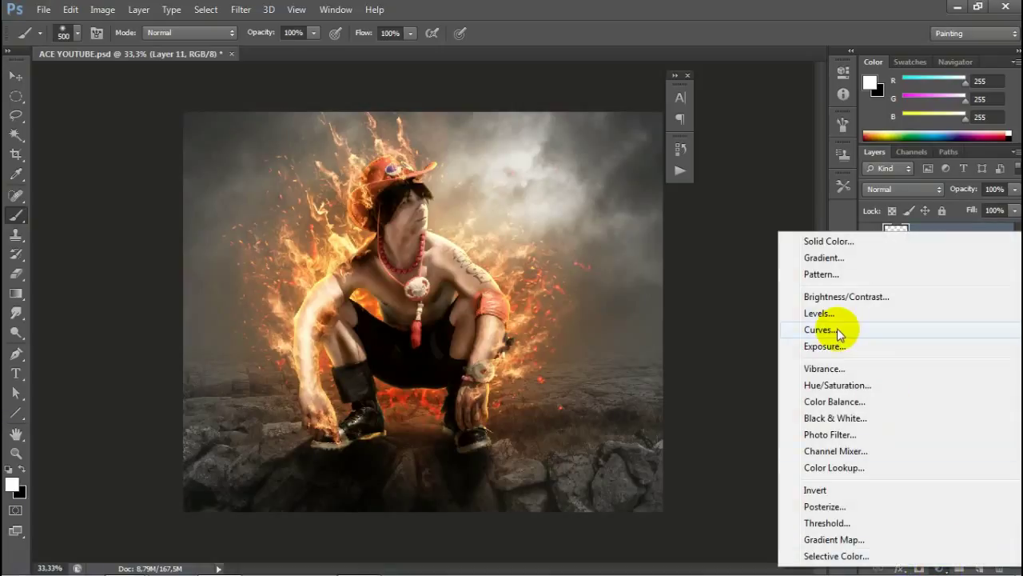
pyautogui.click(910, 429)
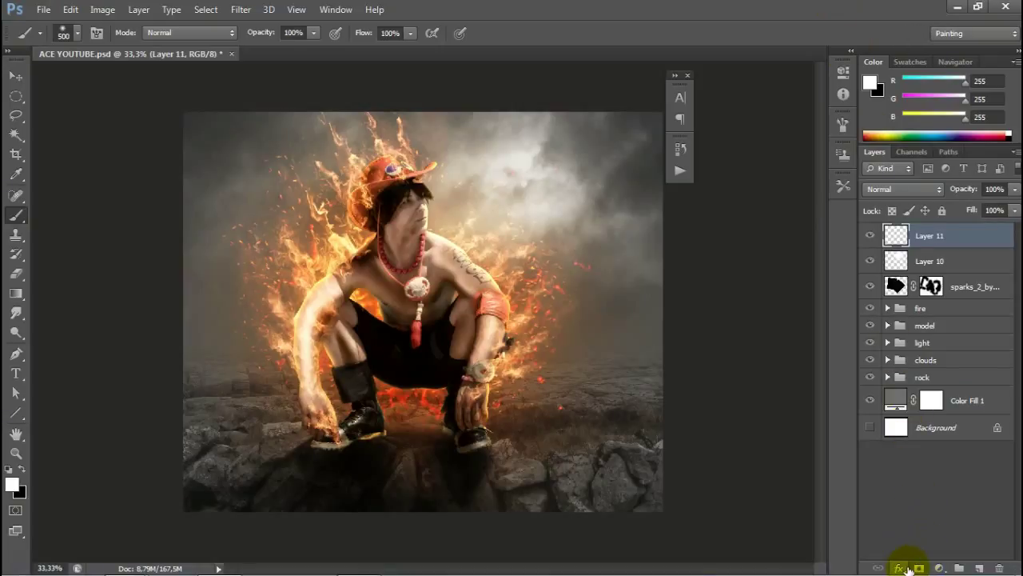
pyautogui.click(939, 569)
pyautogui.click(921, 243)
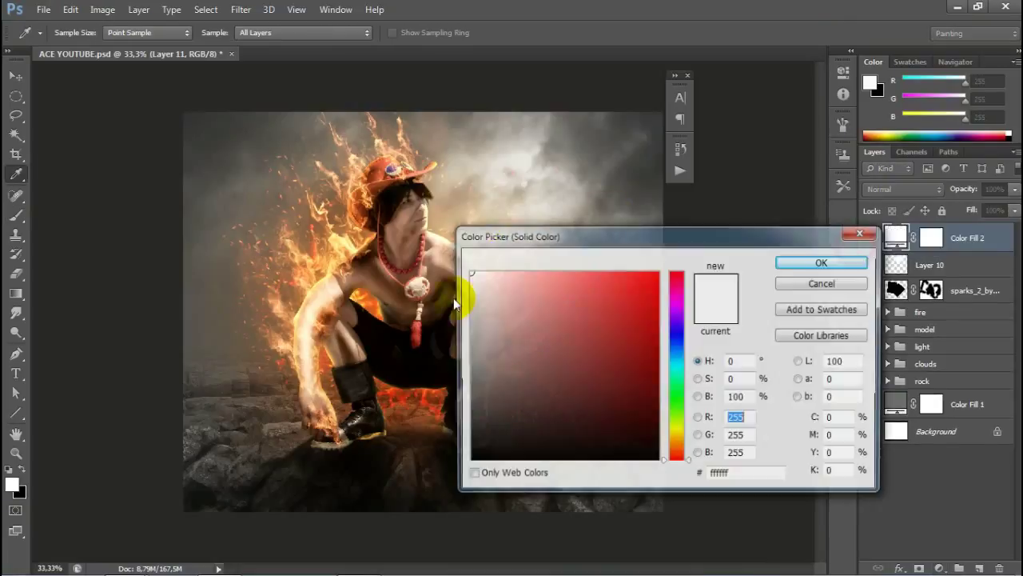
pyautogui.moveTo(621, 456); pyautogui.dragTo(651, 463)
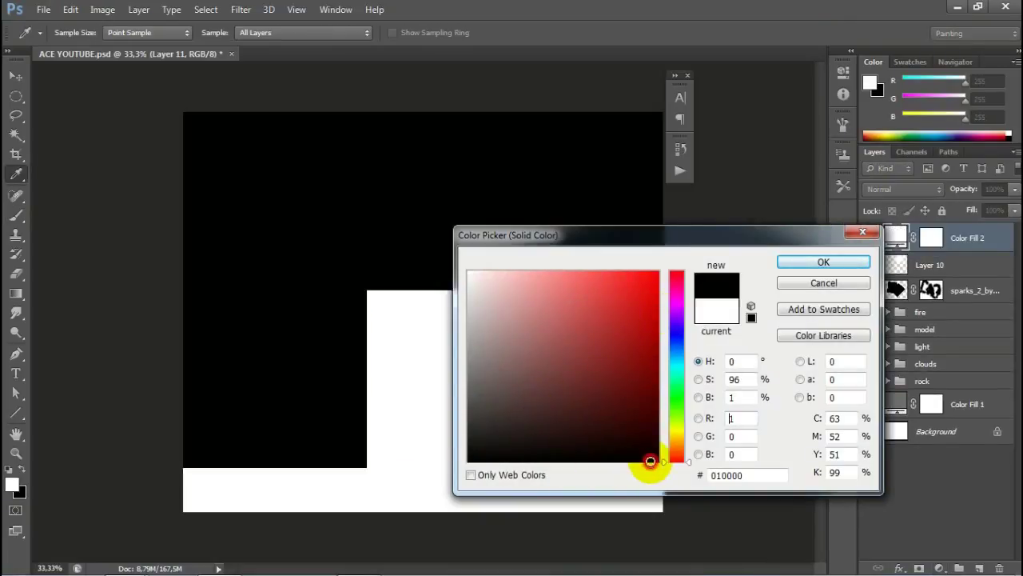
pyautogui.click(824, 263)
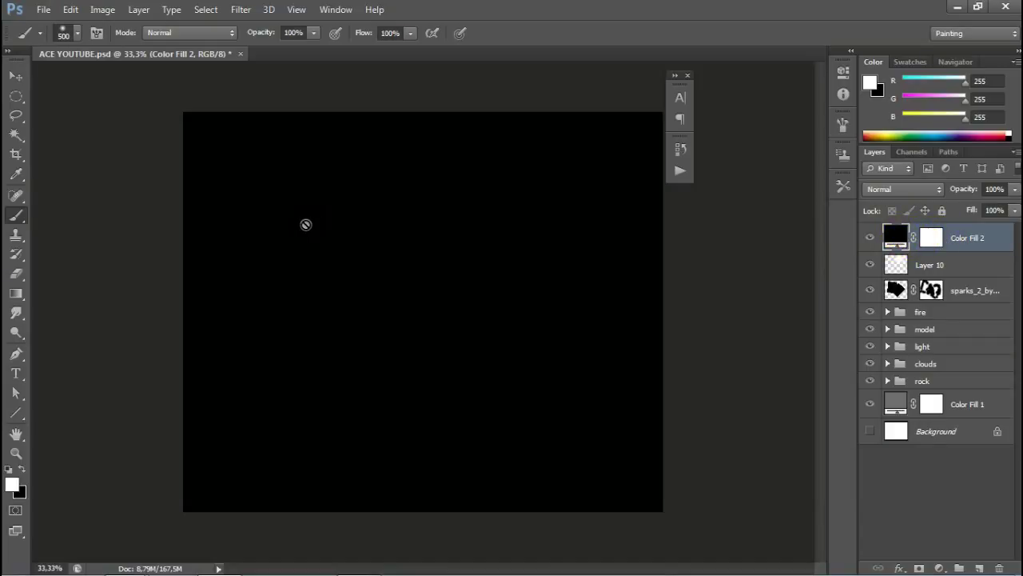
# Step: On the fill layer's mask, enlarge the brush and reveal the central figure
pyautogui.click(931, 238)
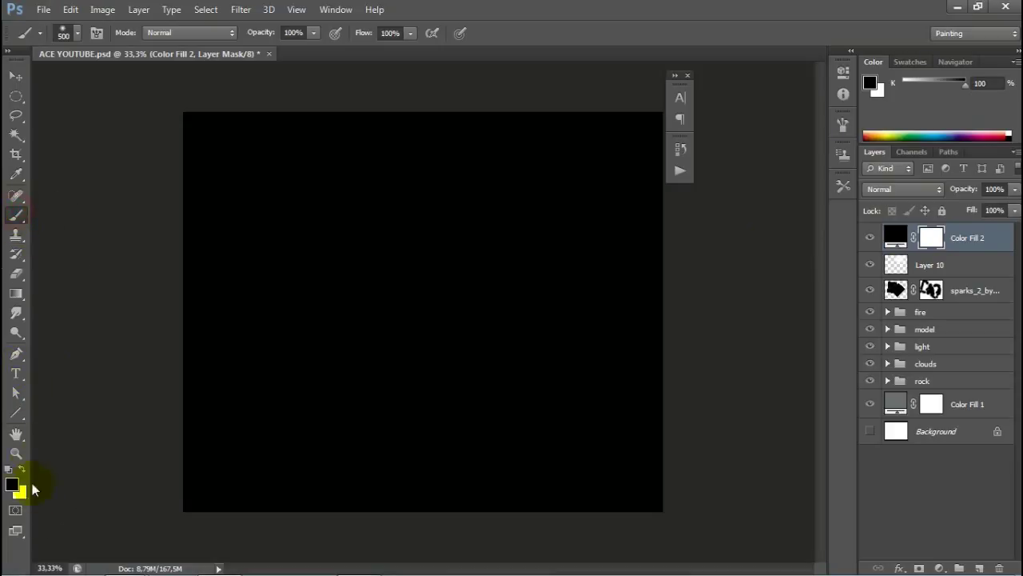
pyautogui.moveTo(434, 297); pyautogui.dragTo(447, 294)
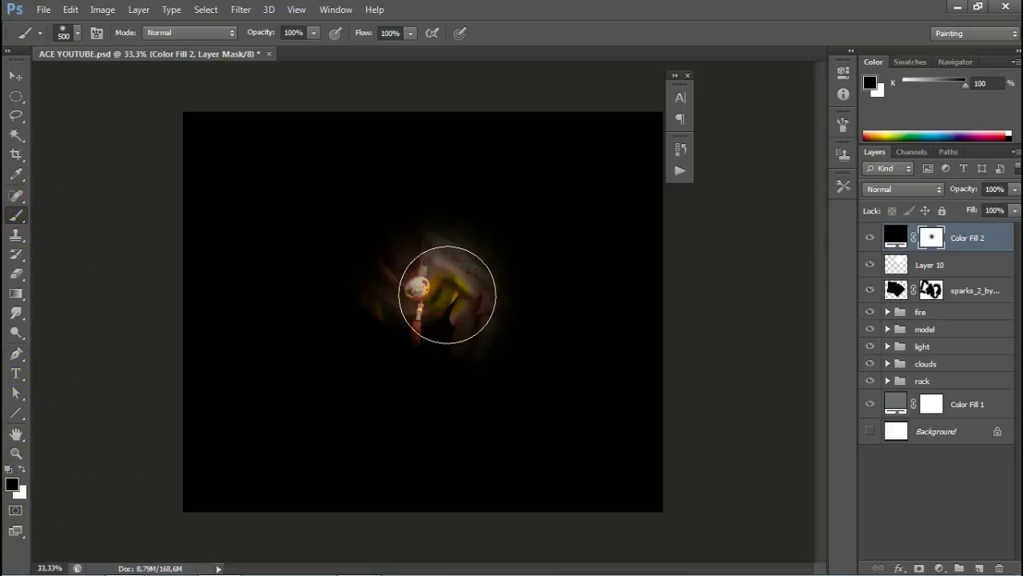
pyautogui.press(']')
pyautogui.press(']')
pyautogui.press(']')
pyautogui.press(']')
pyautogui.click(414, 301)
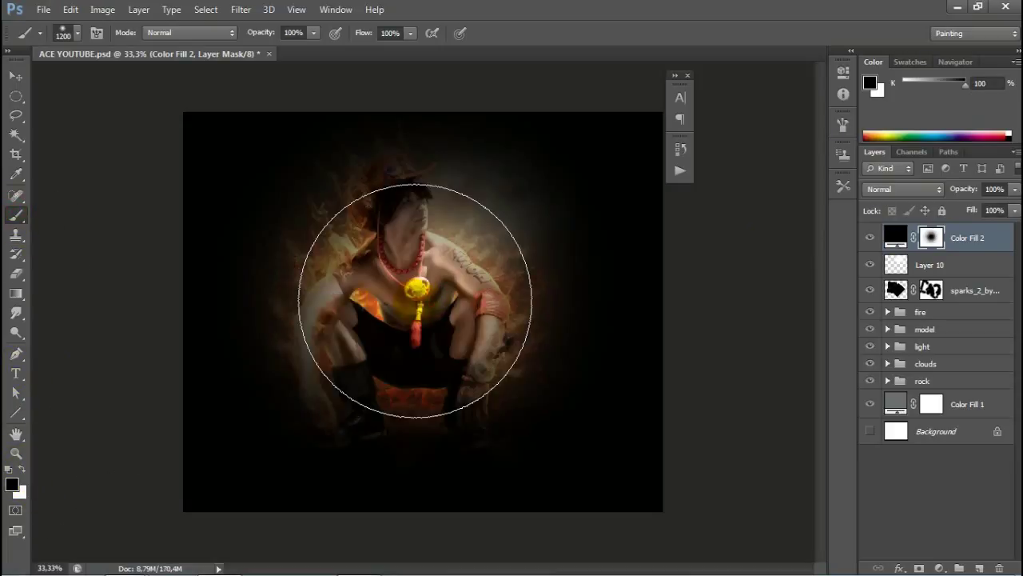
pyautogui.press(']')
pyautogui.press(']')
pyautogui.click(415, 304)
pyautogui.press(']')
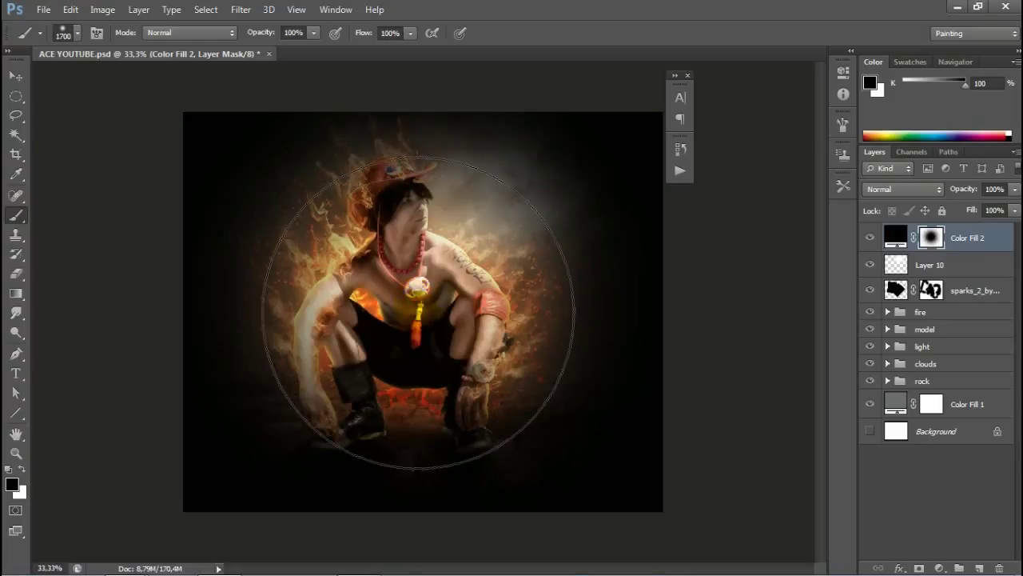
pyautogui.press(']')
pyautogui.click(418, 314)
pyautogui.press(']')
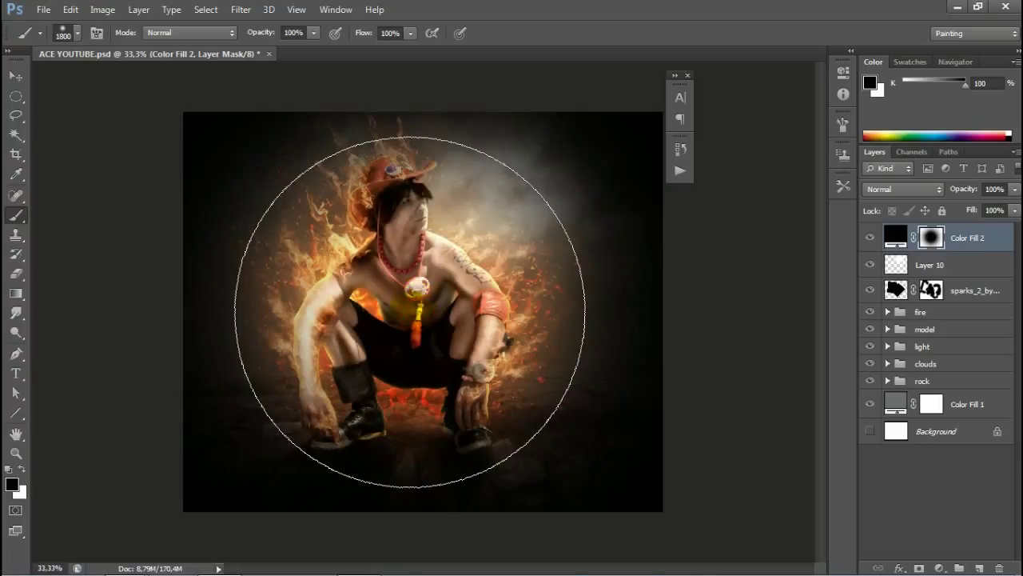
pyautogui.click(404, 302)
# Step: Reveal the surrounding rocks, flames and smoke on all sides, leaving dark edges
pyautogui.click(424, 368)
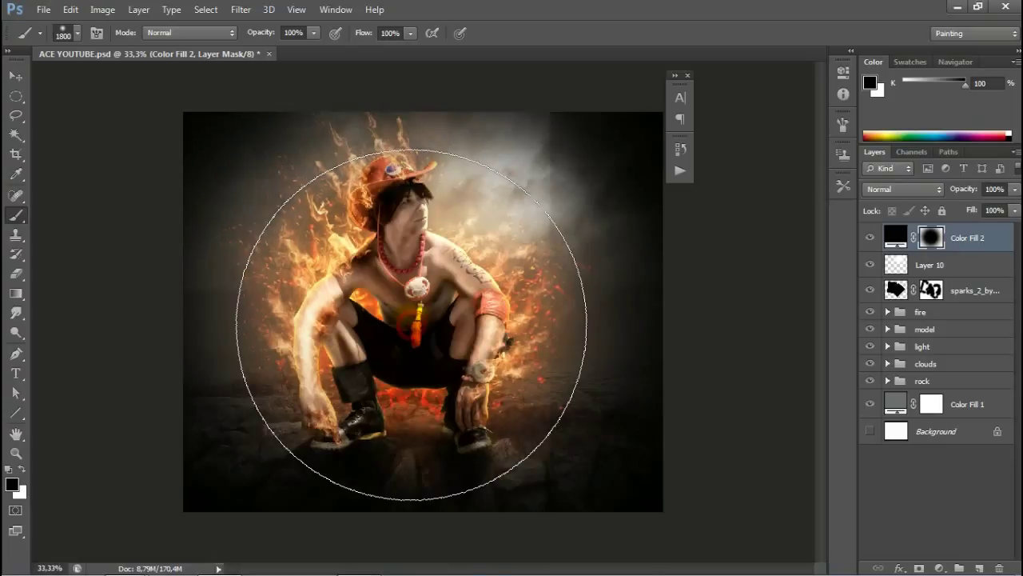
pyautogui.click(342, 274)
pyautogui.click(384, 296)
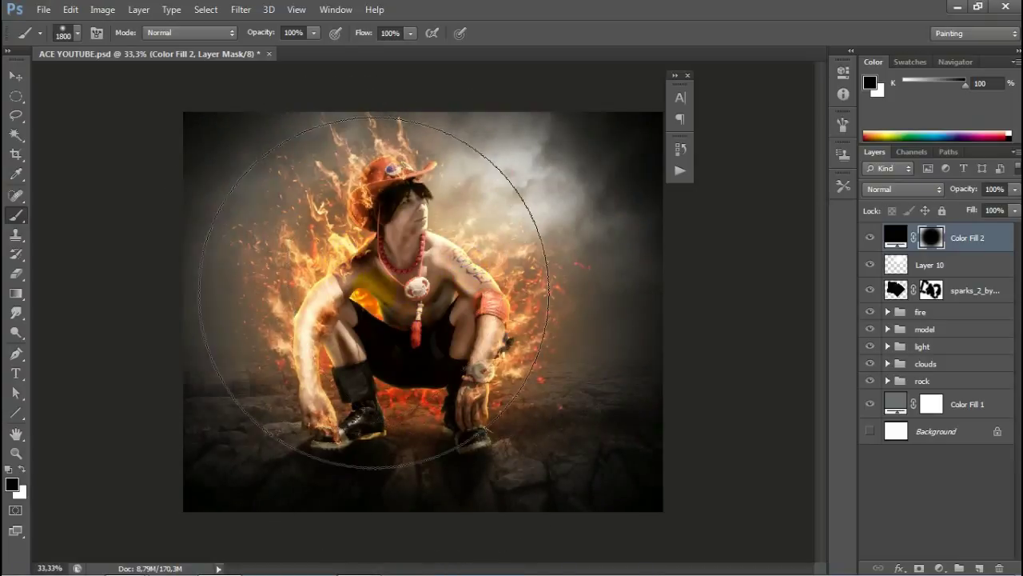
pyautogui.click(423, 240)
pyautogui.click(279, 176)
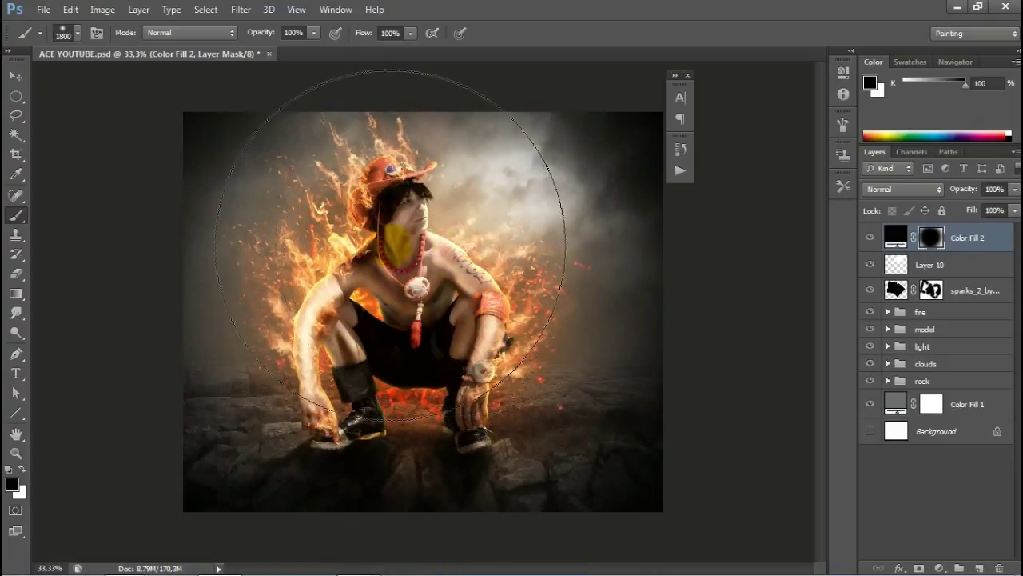
pyautogui.click(324, 240)
pyautogui.click(480, 240)
pyautogui.click(514, 240)
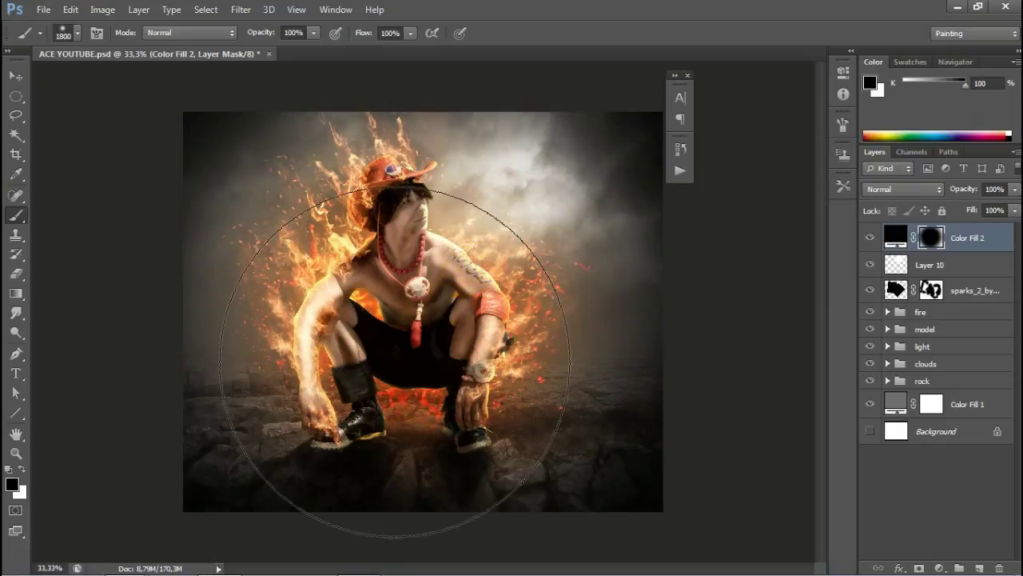
pyautogui.click(208, 316)
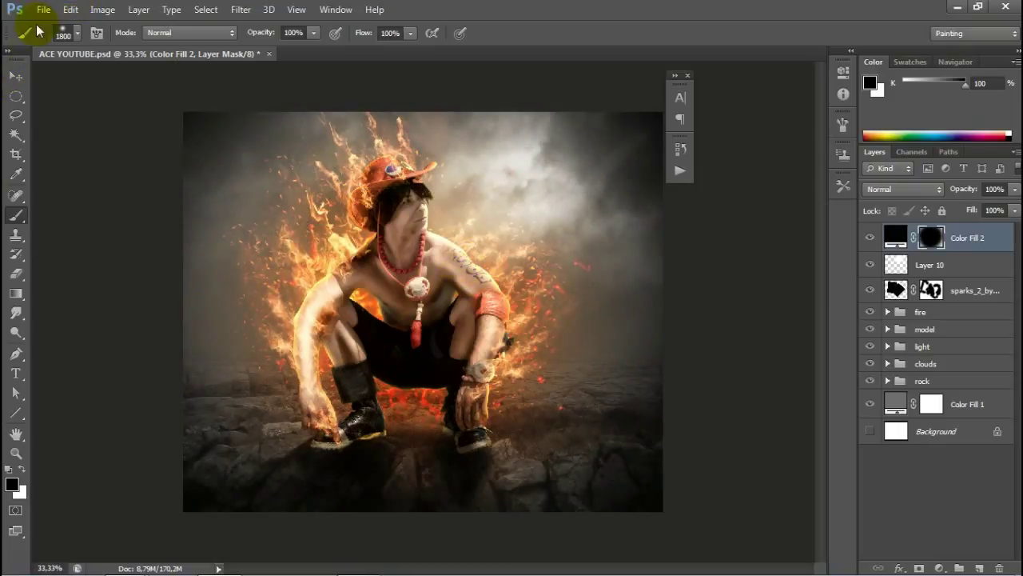
pyautogui.click(16, 75)
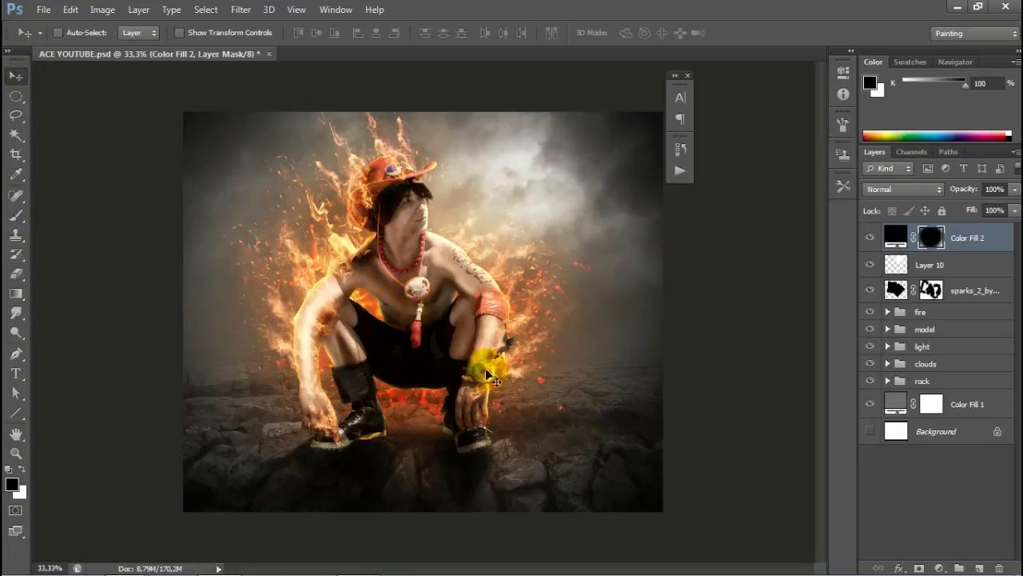
pyautogui.keyDown('alt'); pyautogui.click(482, 246); pyautogui.keyUp('alt')
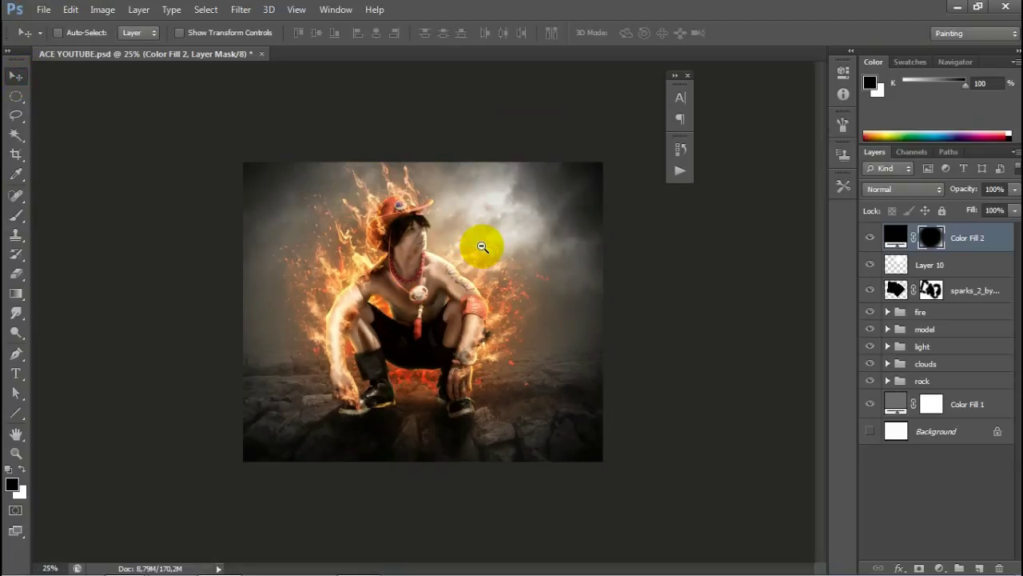
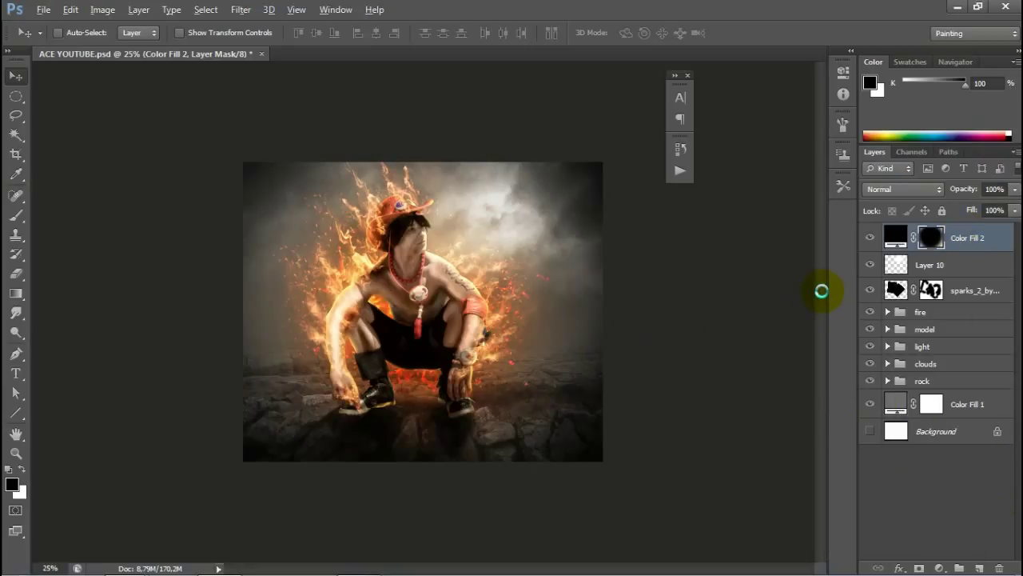
# Step: Stamp all visible layers into a new merged layer blended in Vivid Light
pyautogui.hotkey('ctrl', 'shift', 'alt', 'n')
pyautogui.press('x')
pyautogui.click(891, 189)
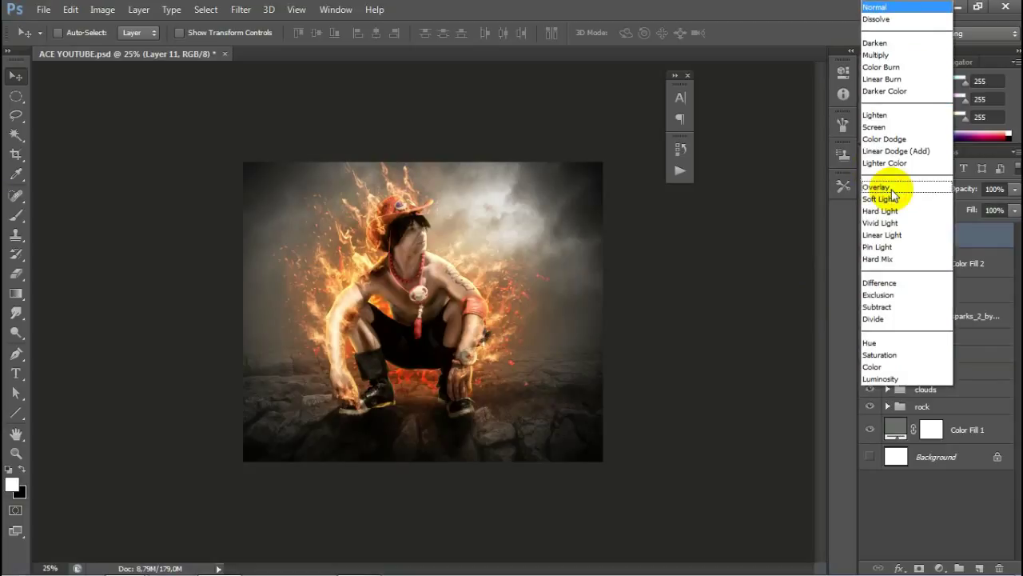
pyautogui.click(887, 222)
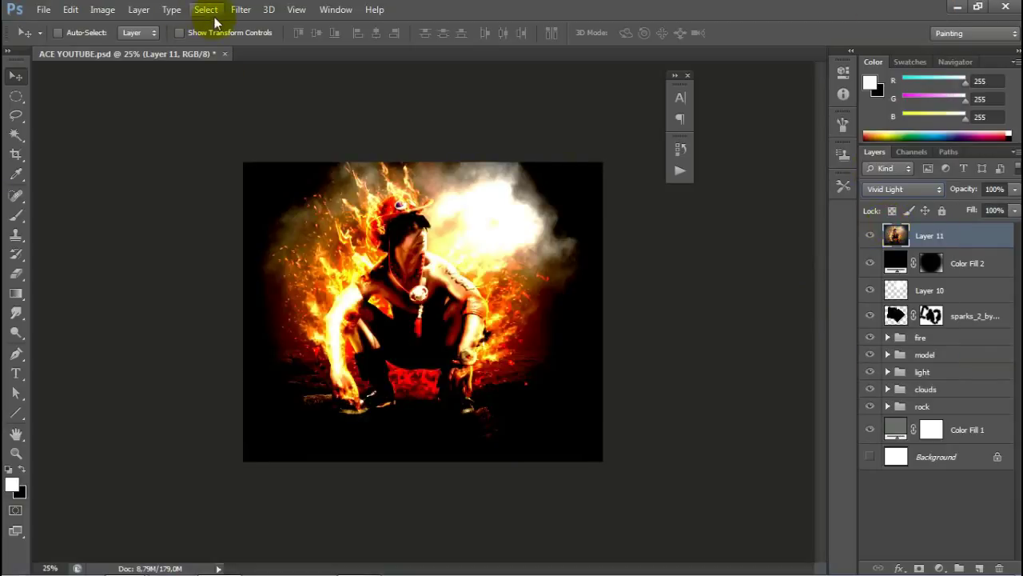
# Step: Apply a High Pass filter with a radius of about 2.1 to the stamped layer
pyautogui.click(242, 11)
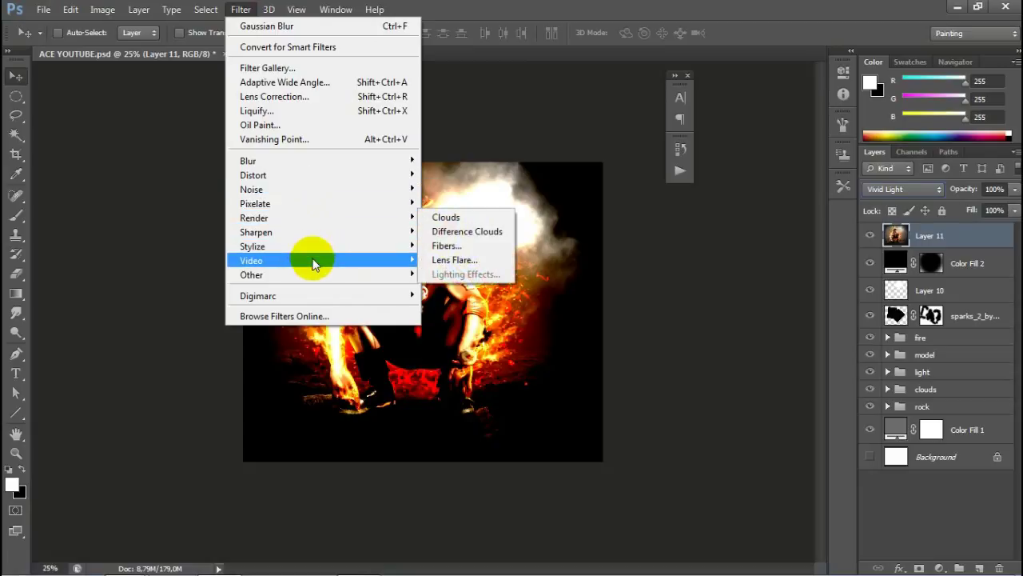
pyautogui.moveTo(251, 274)
pyautogui.click(453, 289)
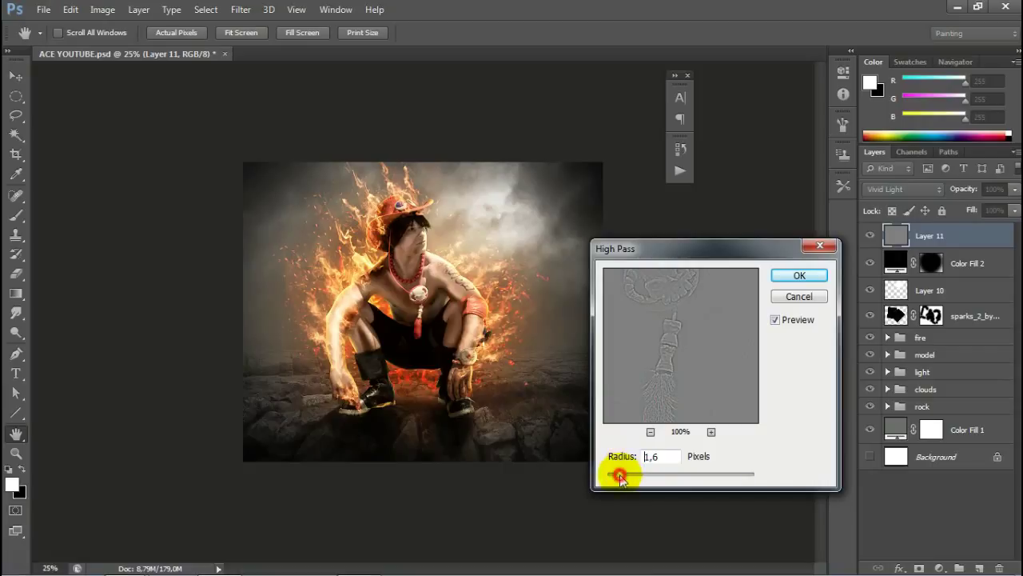
pyautogui.moveTo(620, 477); pyautogui.dragTo(627, 477)
pyautogui.click(799, 275)
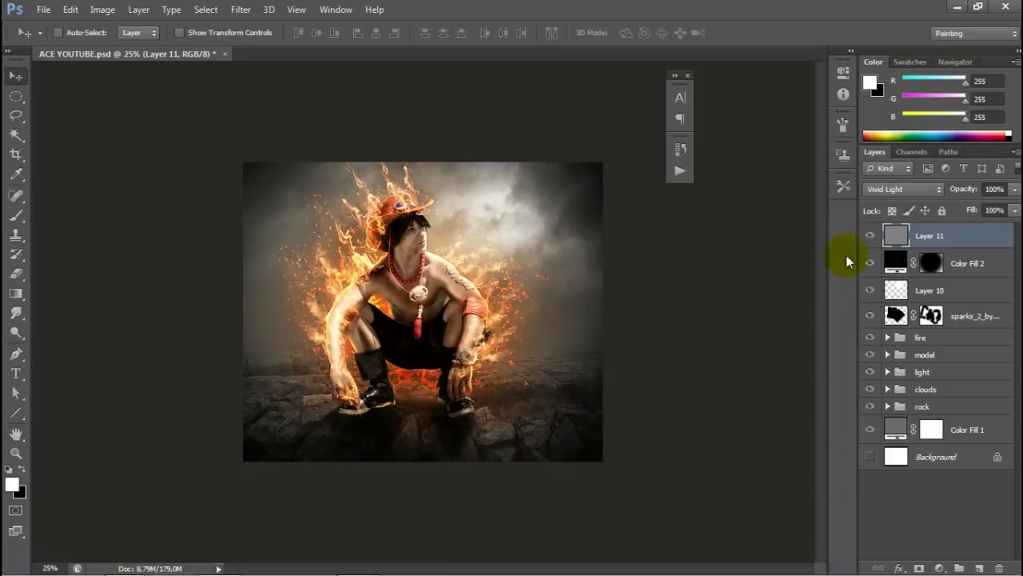
# Step: Add a Warming Filter (85) Photo Filter adjustment and settle its density around 40%
pyautogui.click(939, 567)
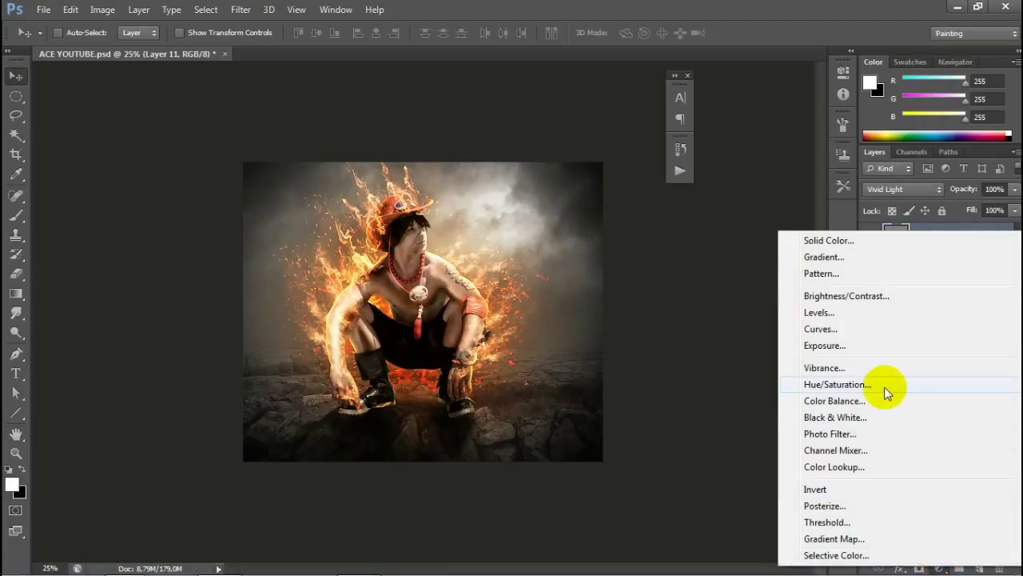
pyautogui.click(855, 433)
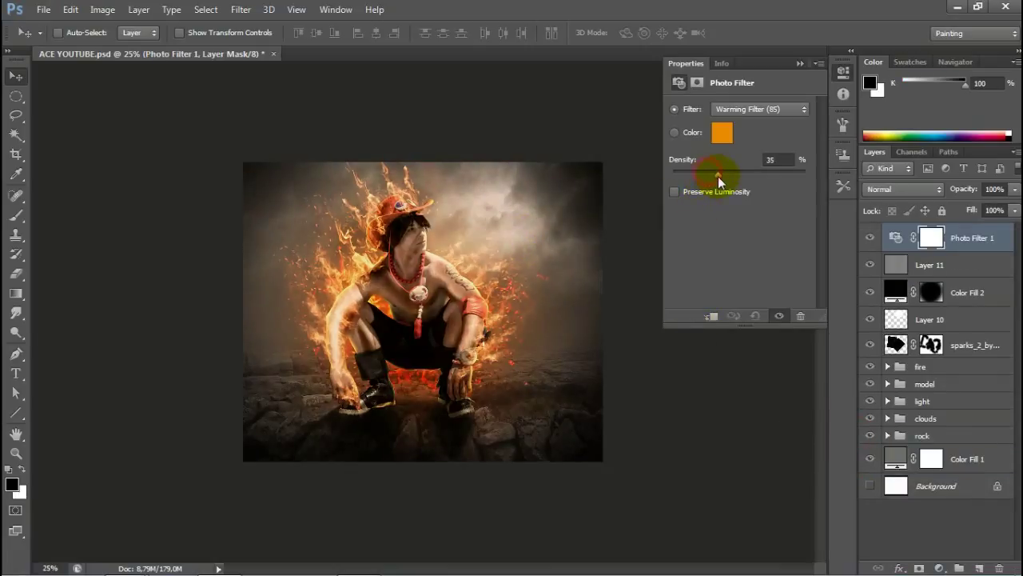
pyautogui.moveTo(718, 176); pyautogui.dragTo(732, 177)
pyautogui.hotkey('ctrl', '+')
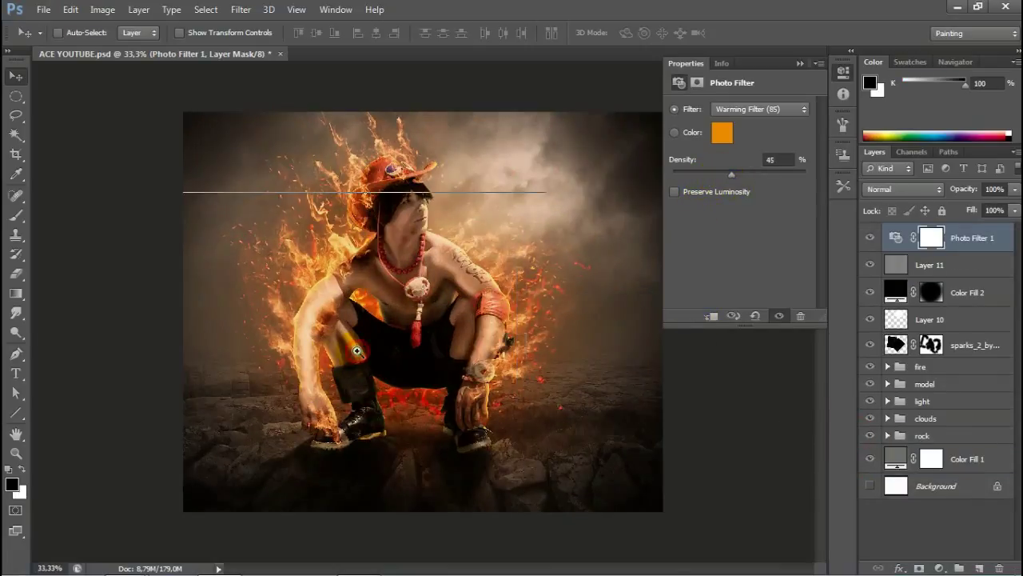
pyautogui.click(357, 350)
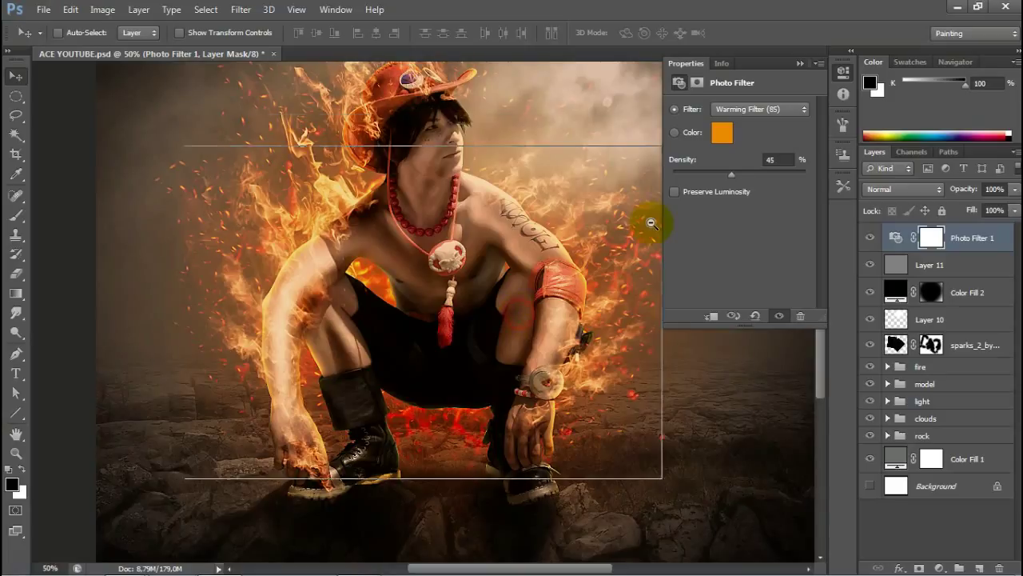
pyautogui.hotkey('ctrl', '-')
pyautogui.moveTo(730, 174)
pyautogui.mouseDown()
pyautogui.moveTo(742, 176)
pyautogui.moveTo(731, 175)
pyautogui.mouseUp()
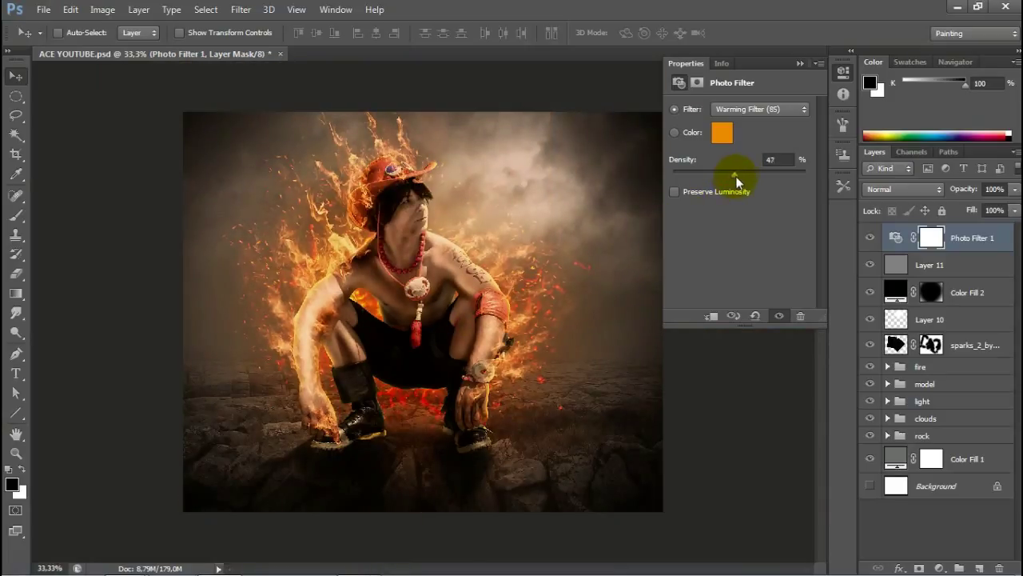
pyautogui.moveTo(736, 178); pyautogui.dragTo(724, 183)
pyautogui.click(799, 63)
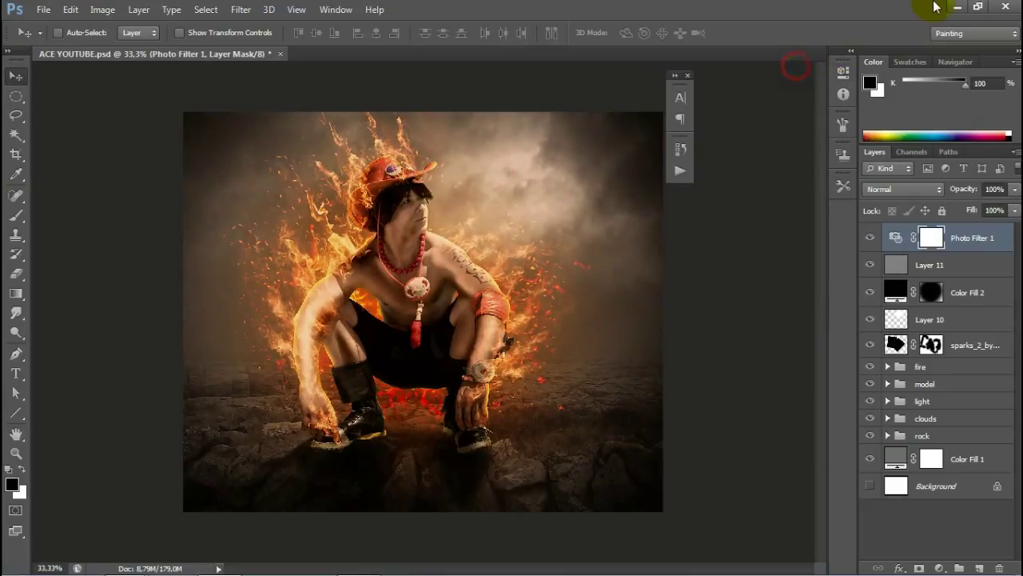
# Step: Check the reference poster on the desktop, then return to Photoshop
pyautogui.click(957, 7)
pyautogui.click(956, 8)
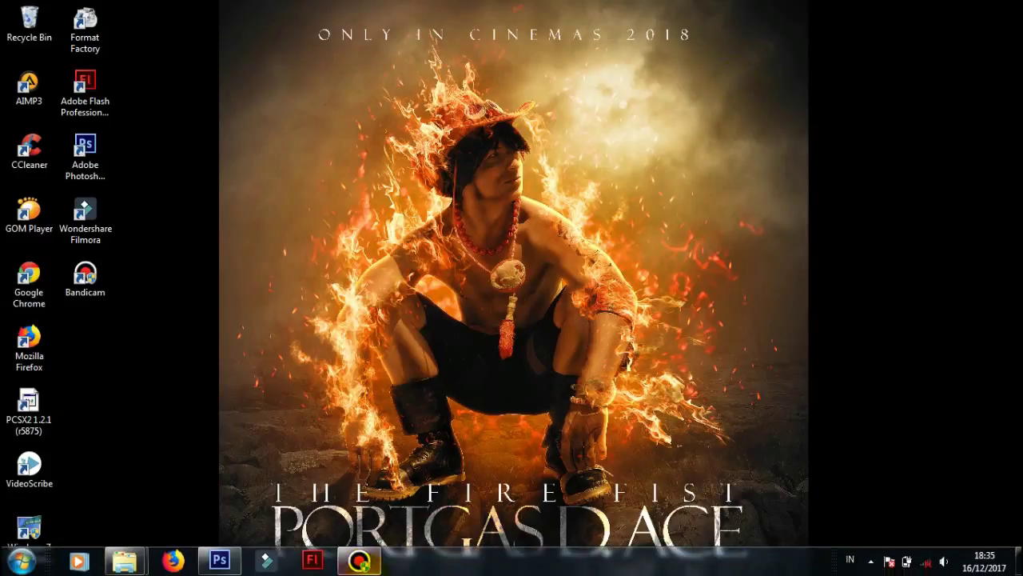
pyautogui.click(220, 560)
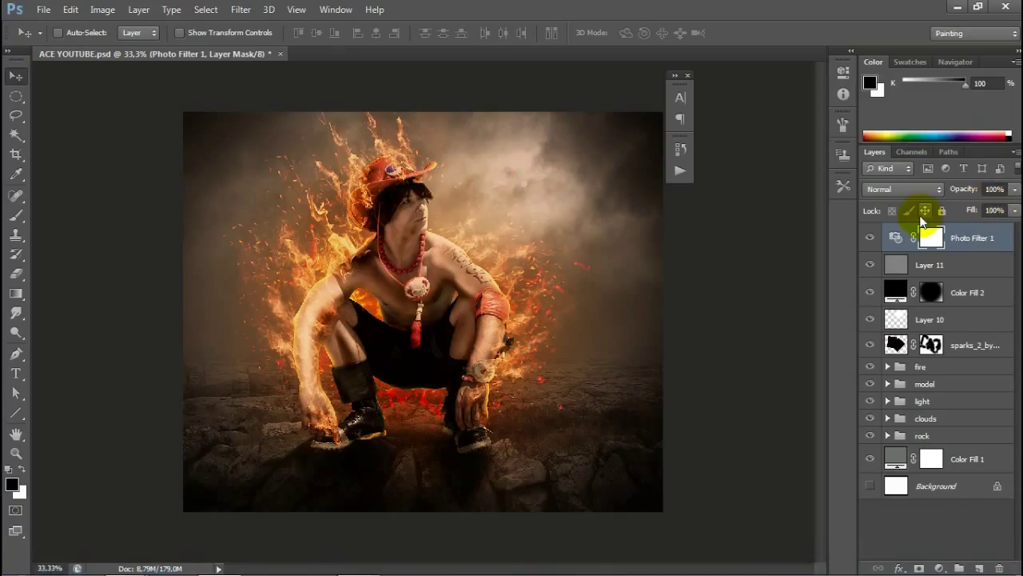
# Step: Add a Color Lookup adjustment using the Crisp_Warm.look 3DLUT preset
pyautogui.click(941, 569)
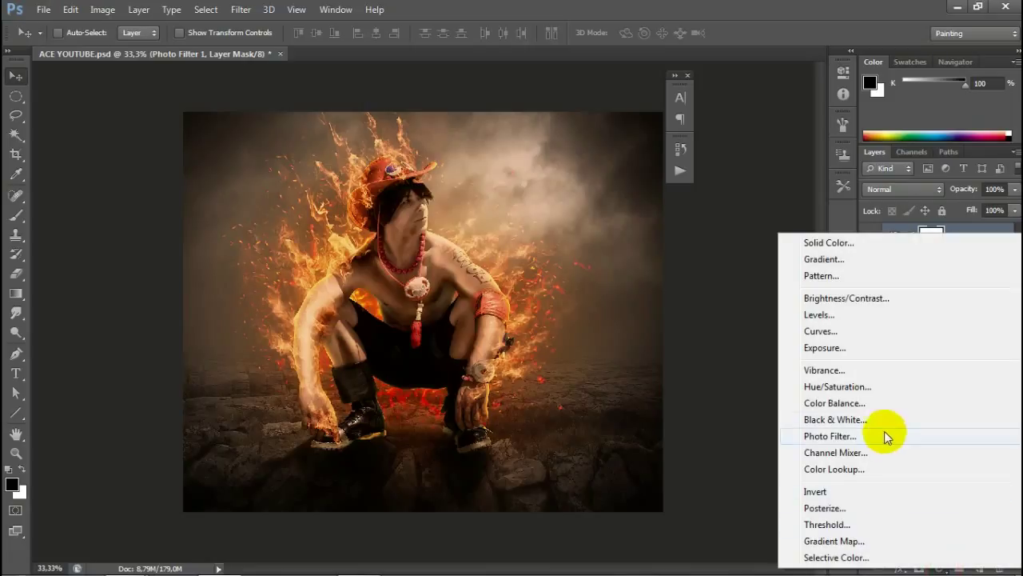
pyautogui.click(859, 468)
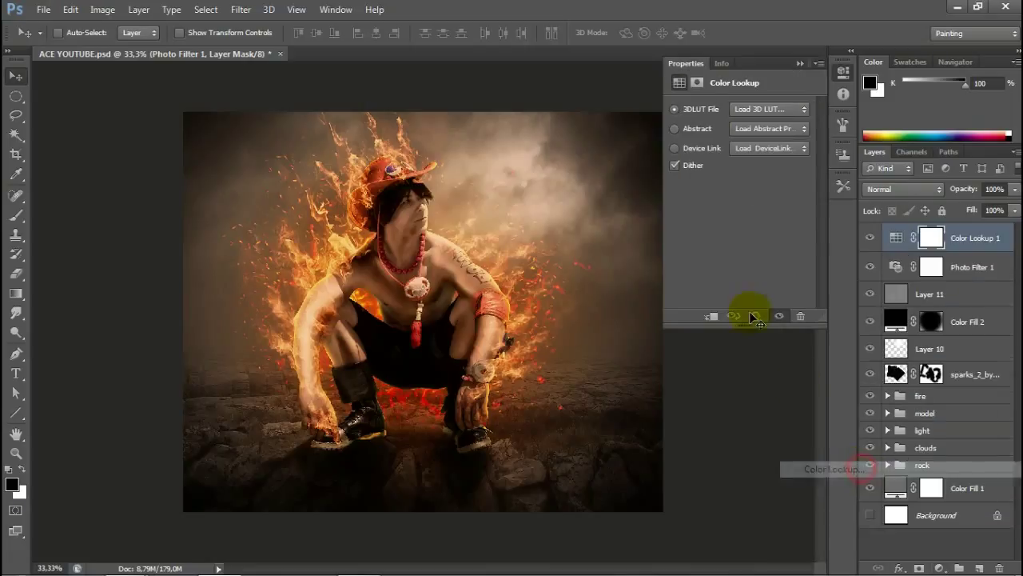
pyautogui.click(799, 108)
pyautogui.click(800, 226)
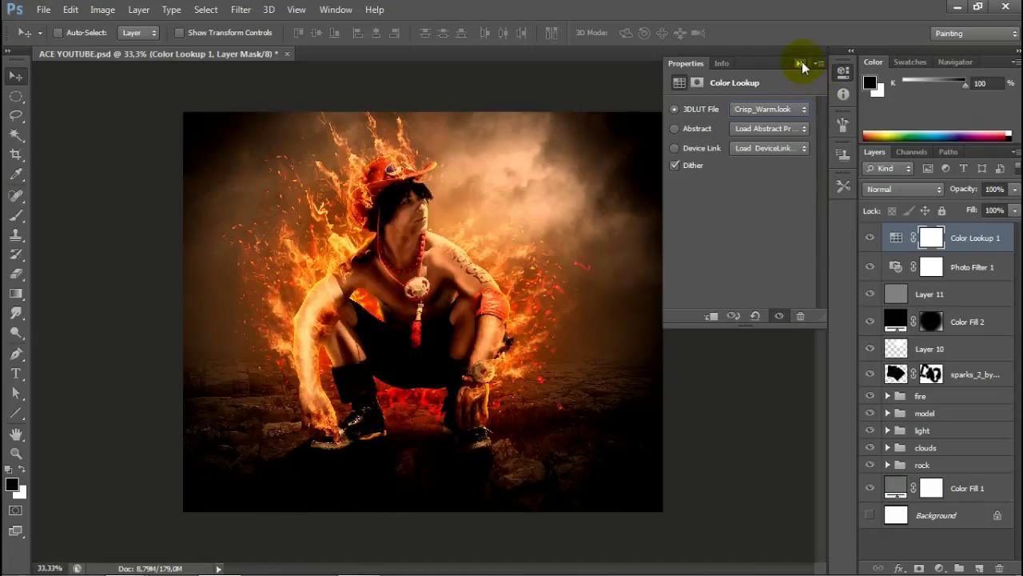
pyautogui.click(800, 63)
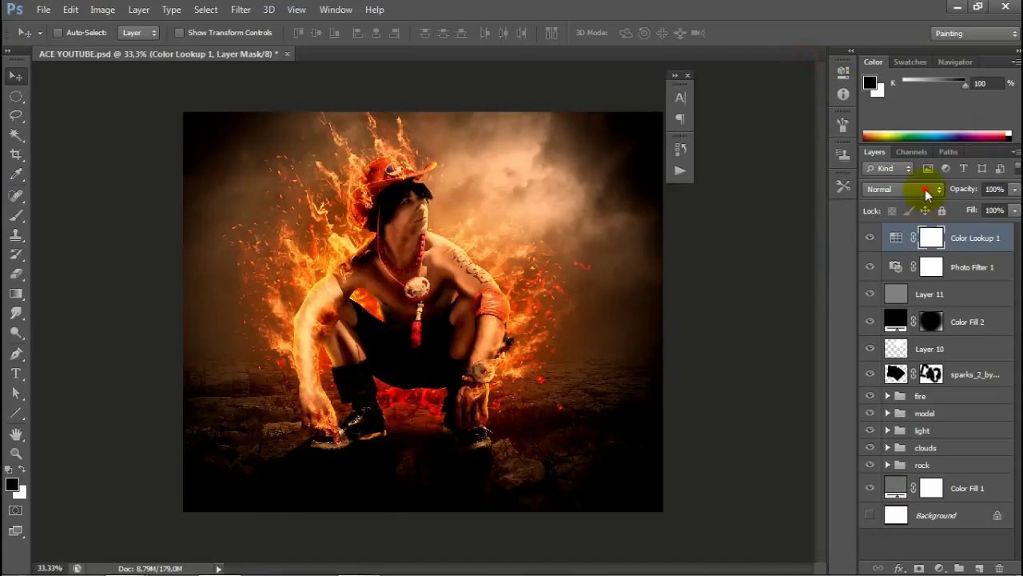
# Step: Blend the Color Lookup layer in Color mode and inspect the warmer grade
pyautogui.click(928, 194)
pyautogui.click(894, 364)
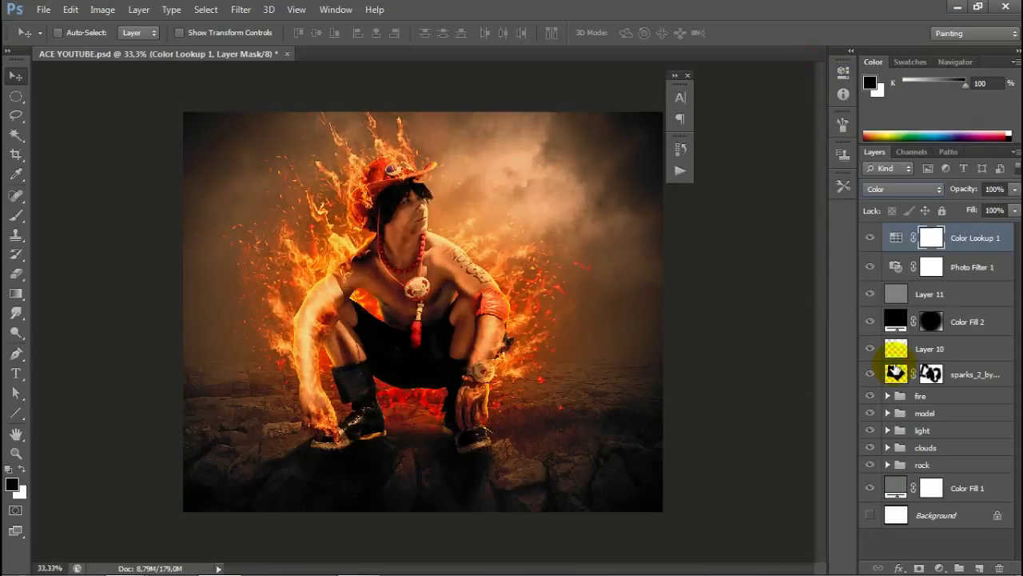
pyautogui.click(407, 343)
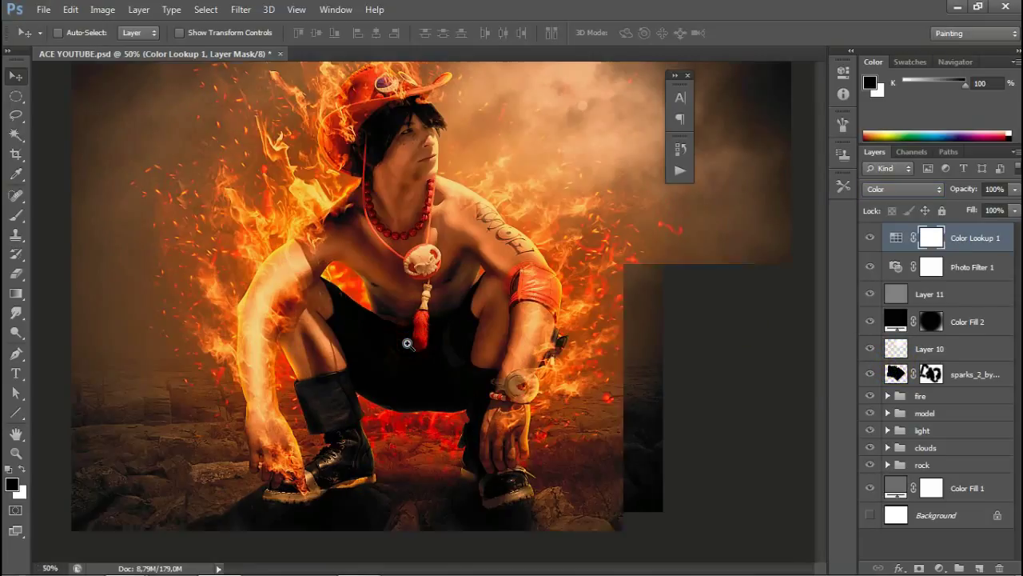
pyautogui.keyDown('alt'); pyautogui.click(414, 336); pyautogui.keyUp('alt')
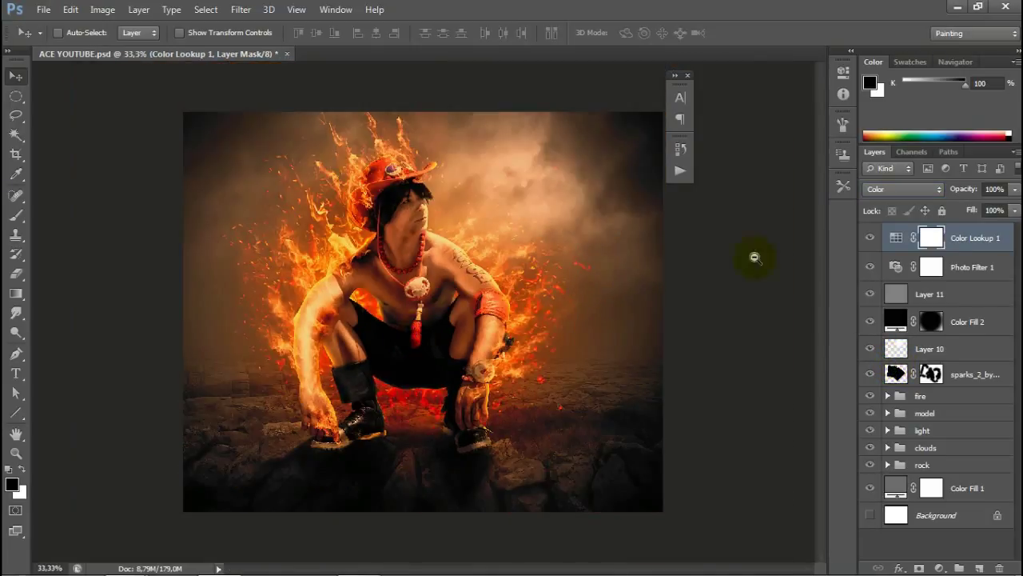
pyautogui.click(978, 567)
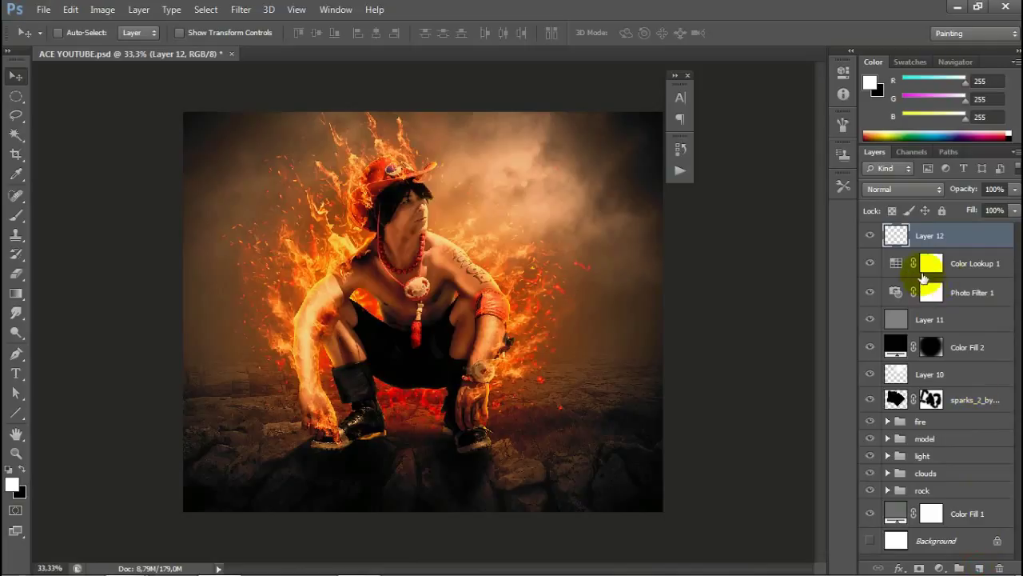
pyautogui.hotkey('ctrl', 'z')
pyautogui.click(939, 568)
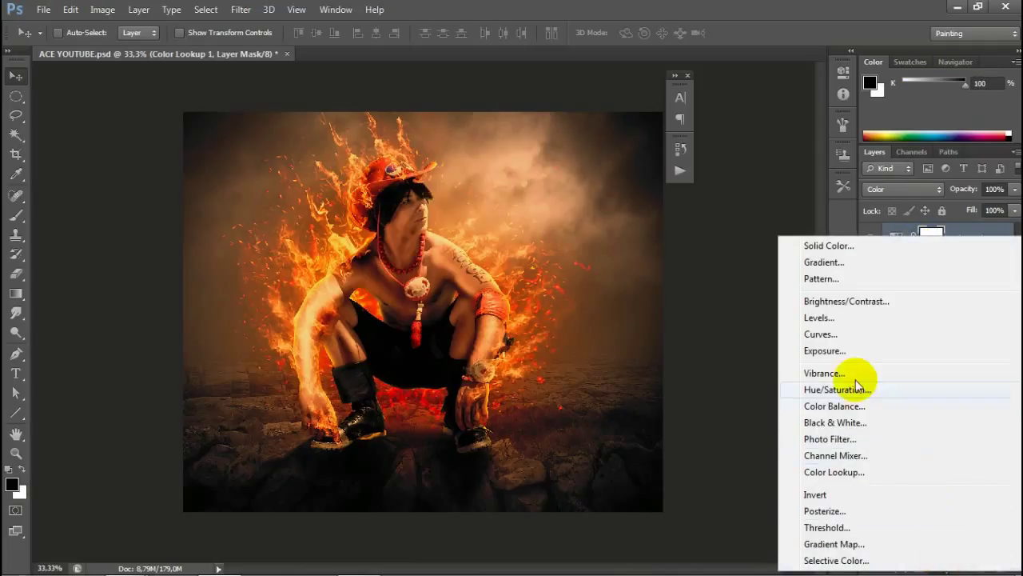
# Step: Add a Curves adjustment shaped to darken the image, deepening the shadows
pyautogui.click(849, 335)
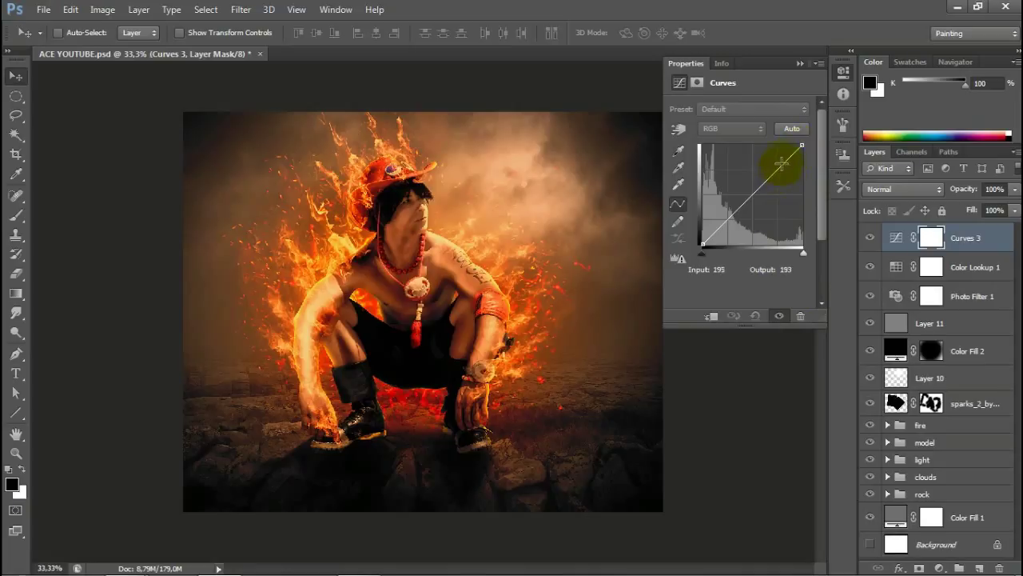
pyautogui.moveTo(781, 163); pyautogui.dragTo(783, 160)
pyautogui.moveTo(719, 225); pyautogui.dragTo(721, 231)
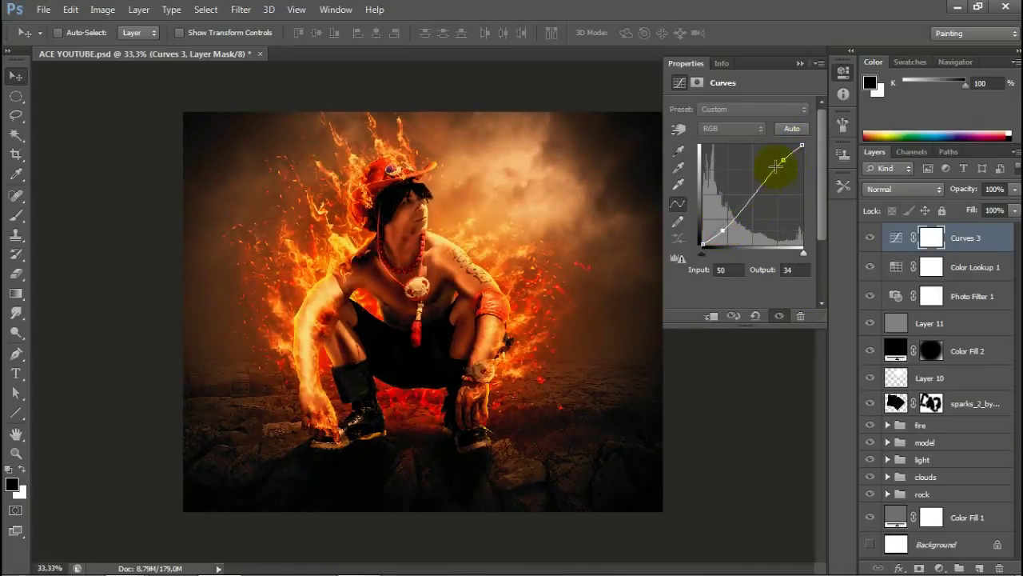
pyautogui.moveTo(781, 160); pyautogui.dragTo(785, 160)
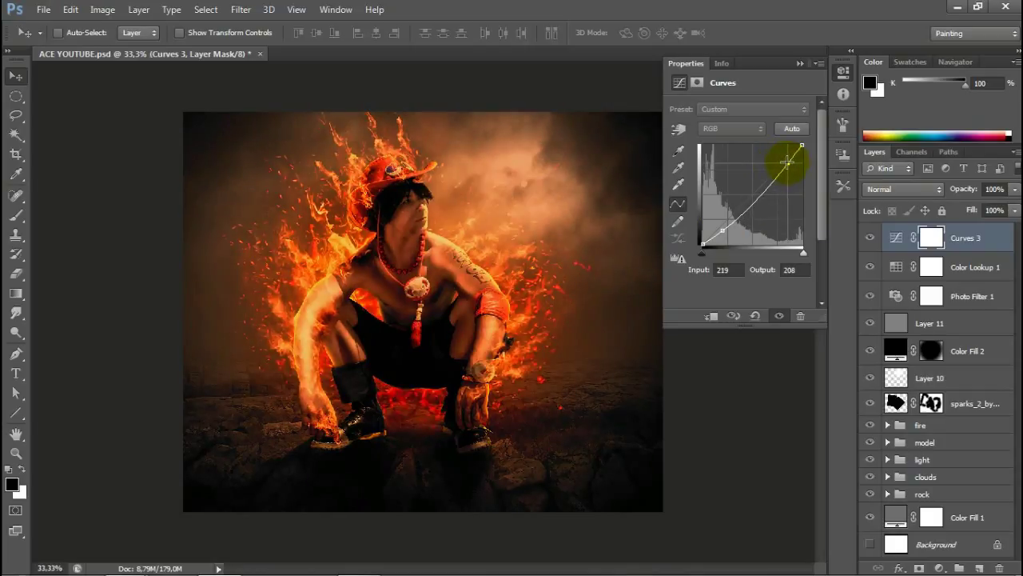
pyautogui.keyDown('ctrl'); pyautogui.click(468, 218); pyautogui.keyUp('ctrl')
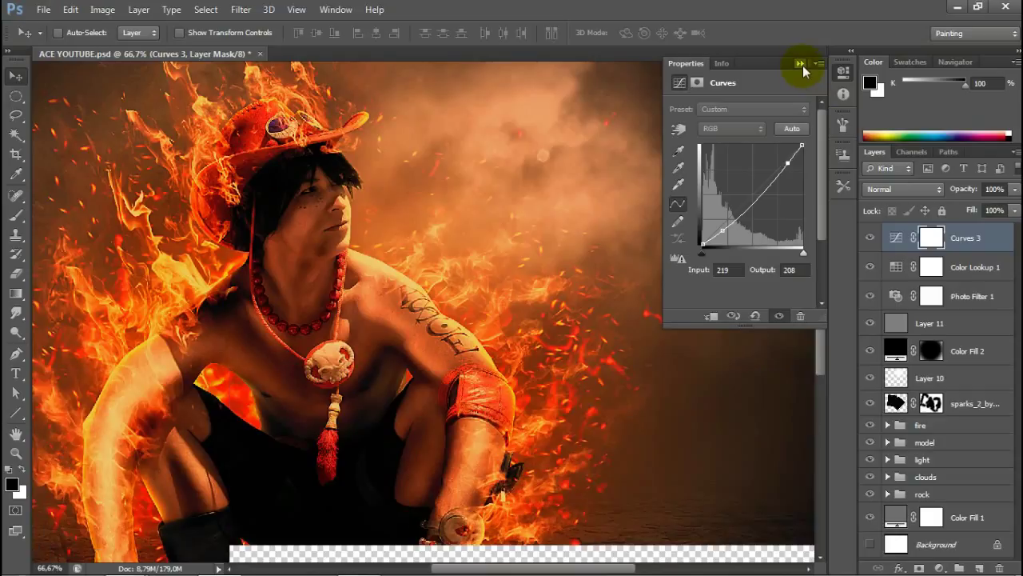
pyautogui.click(801, 65)
# Step: Paint the Curves mask over the face to keep the central figure brighter
pyautogui.press('b')
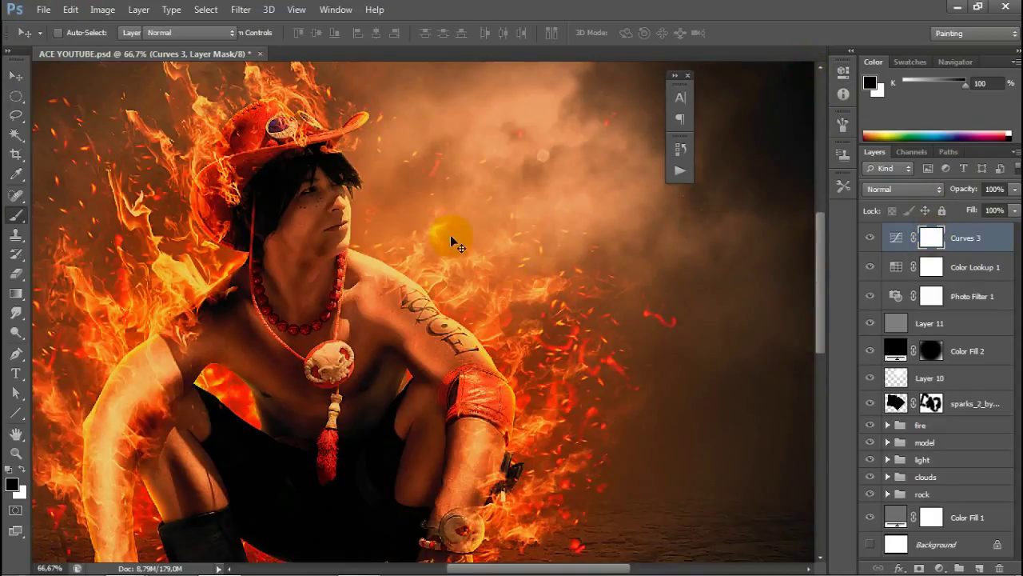
pyautogui.press('[')
pyautogui.press('[')
pyautogui.press('[')
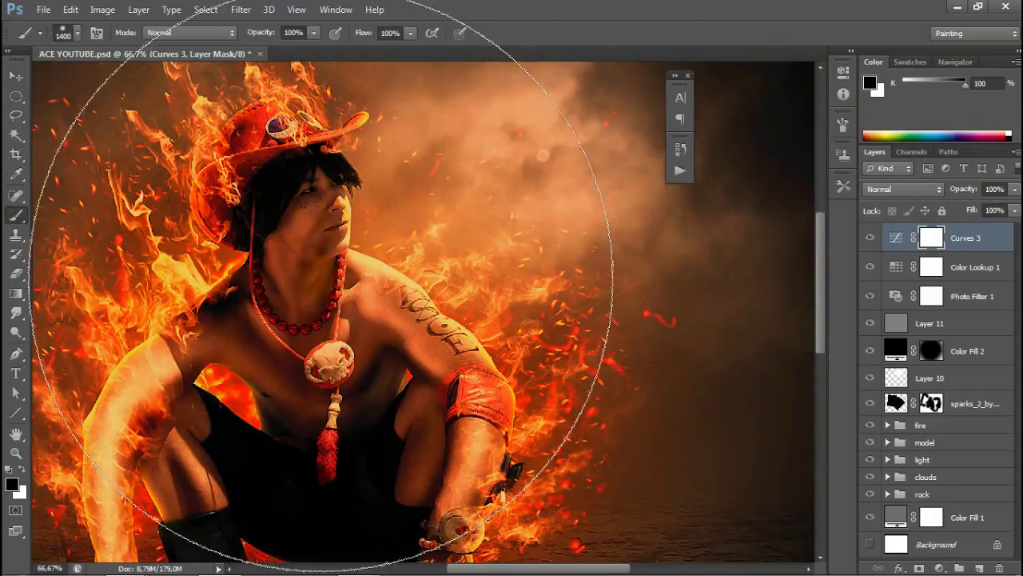
pyautogui.click(325, 302)
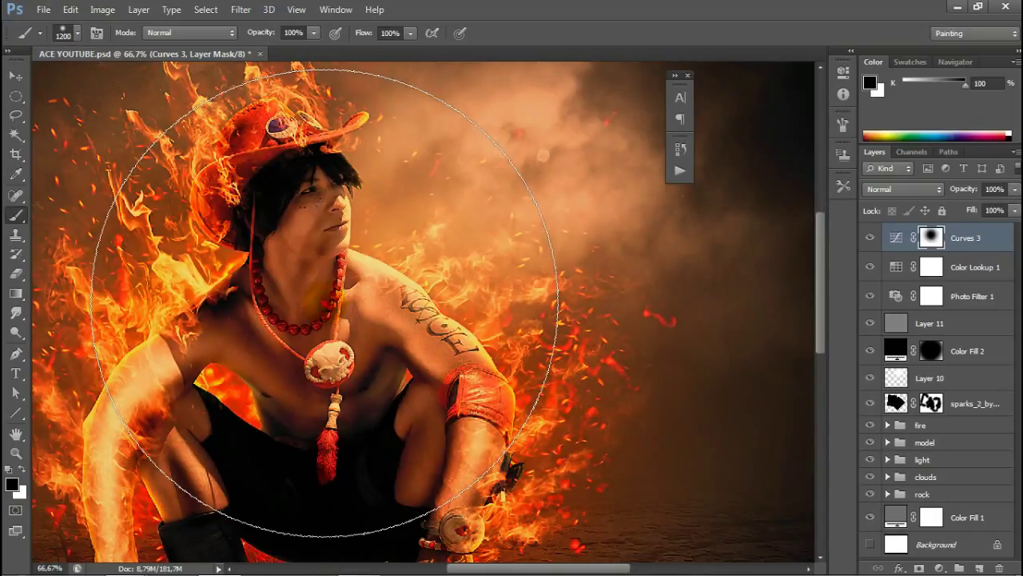
pyautogui.hotkey('ctrl', '-')
pyautogui.hotkey('ctrl', '-')
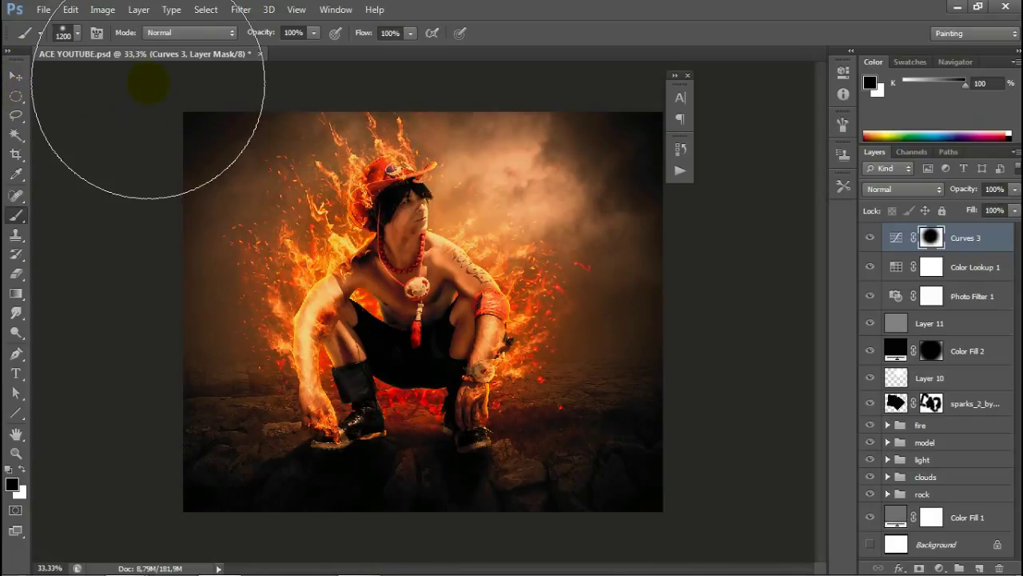
pyautogui.click(16, 75)
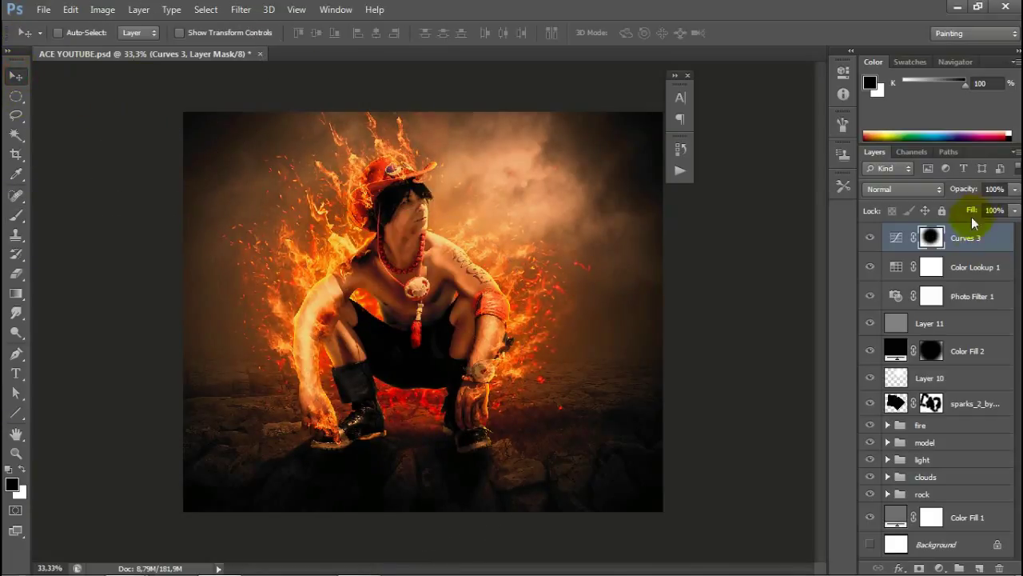
# Step: Start a white 72 pt text line near the poster bottom on a new layer
pyautogui.click(979, 568)
pyautogui.press('x')
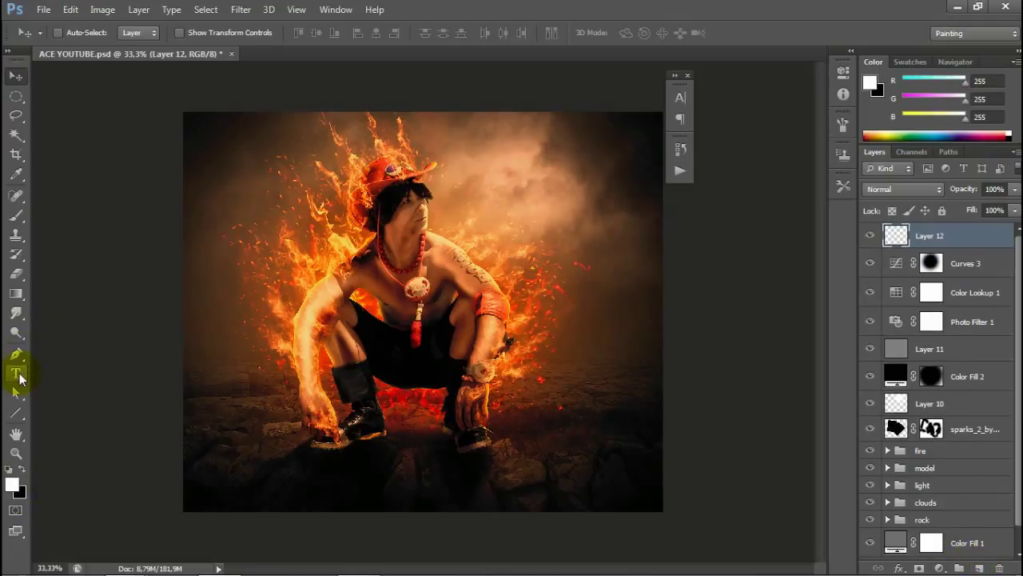
pyautogui.click(17, 371)
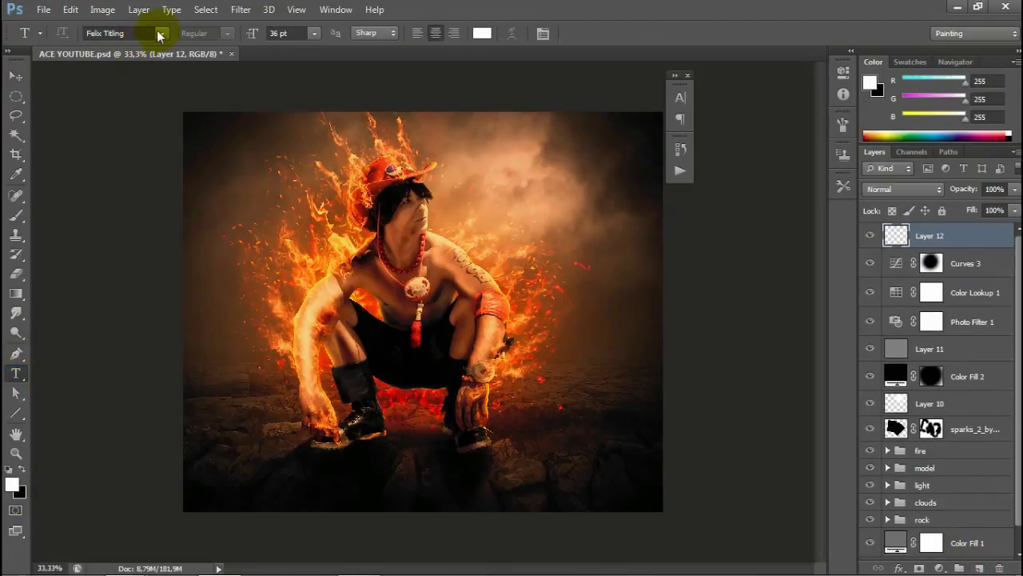
pyautogui.click(680, 99)
pyautogui.moveTo(606, 85); pyautogui.dragTo(758, 169)
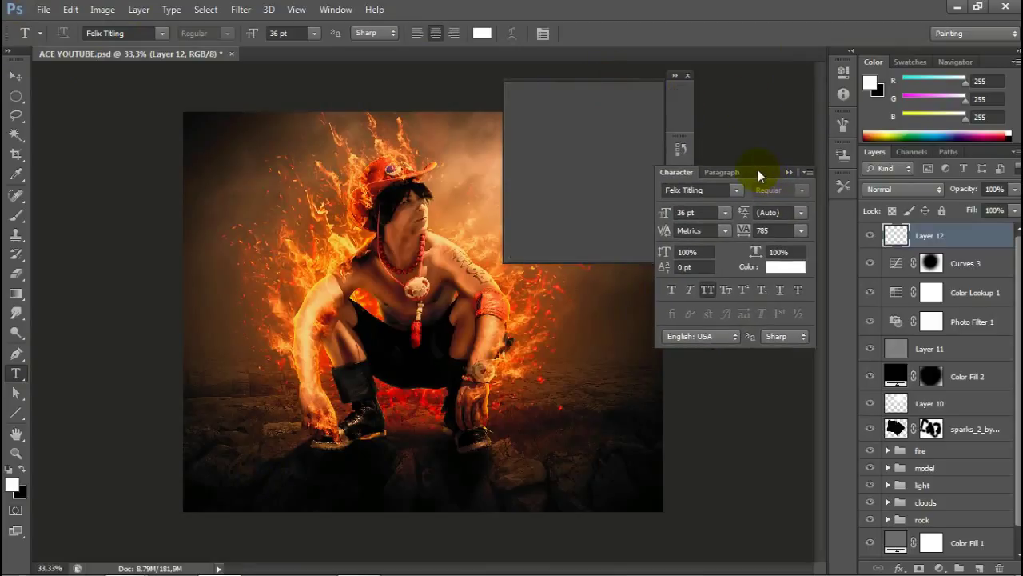
pyautogui.click(269, 462)
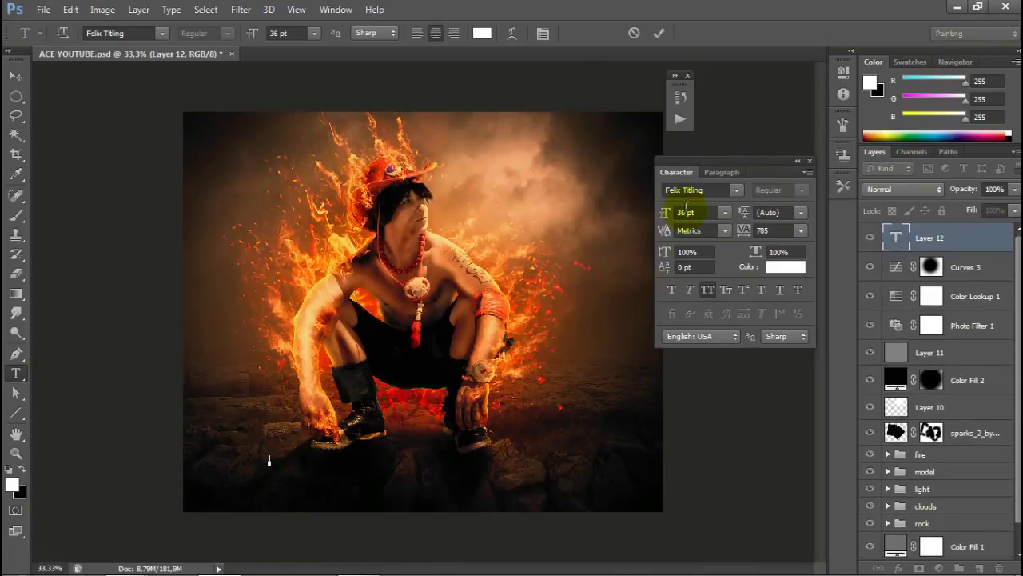
pyautogui.click(723, 213)
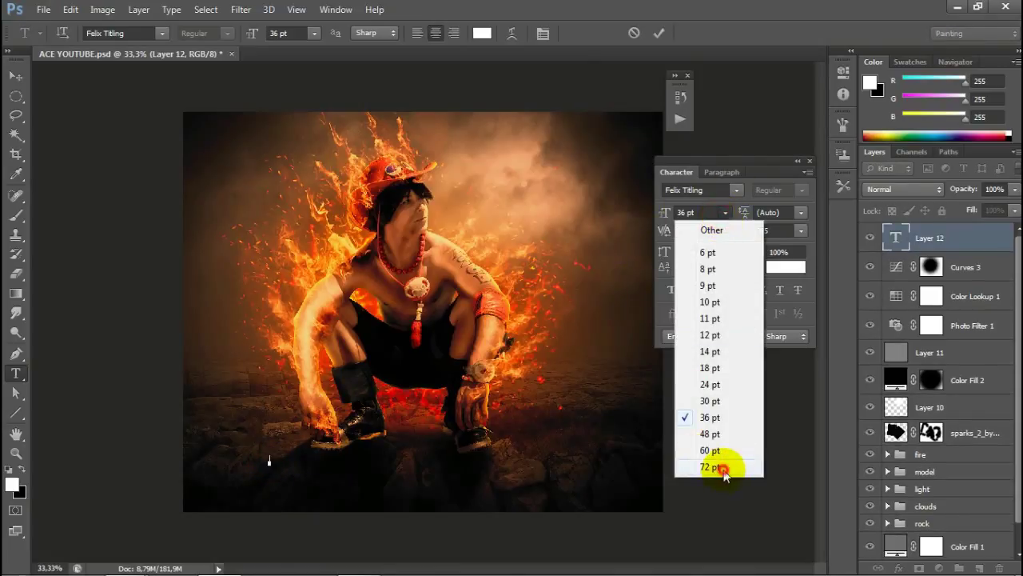
pyautogui.click(718, 469)
pyautogui.write('PO')
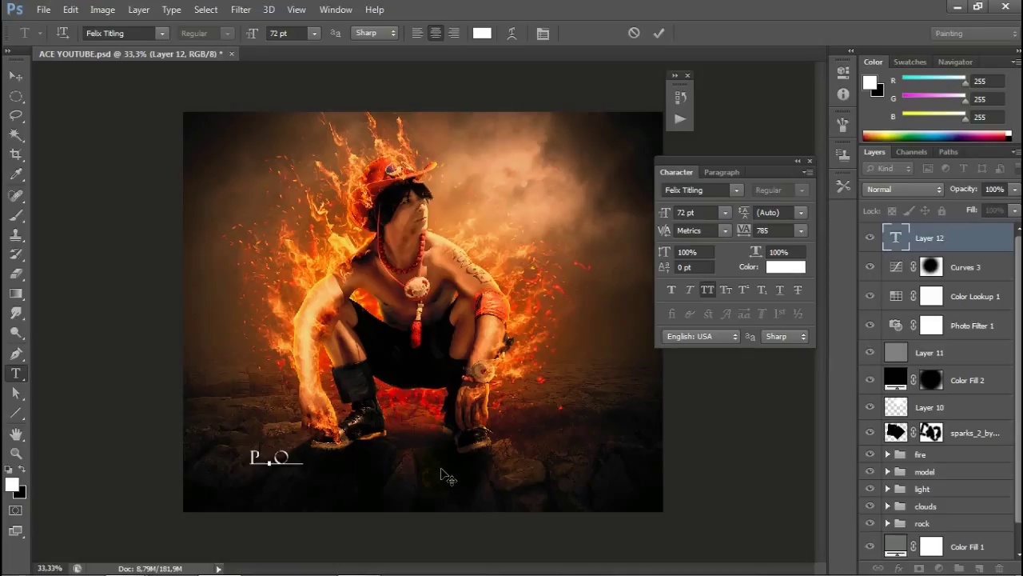
# Step: Type the title PORTGAS D. ACE, adjust its letter spacing, and move it lower right
pyautogui.write('RTG')
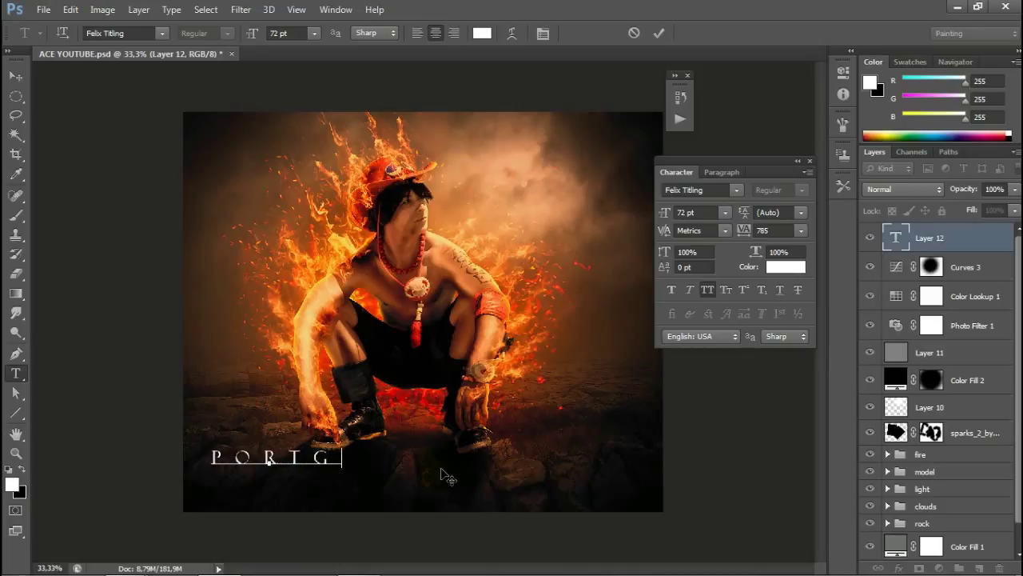
pyautogui.write('AS')
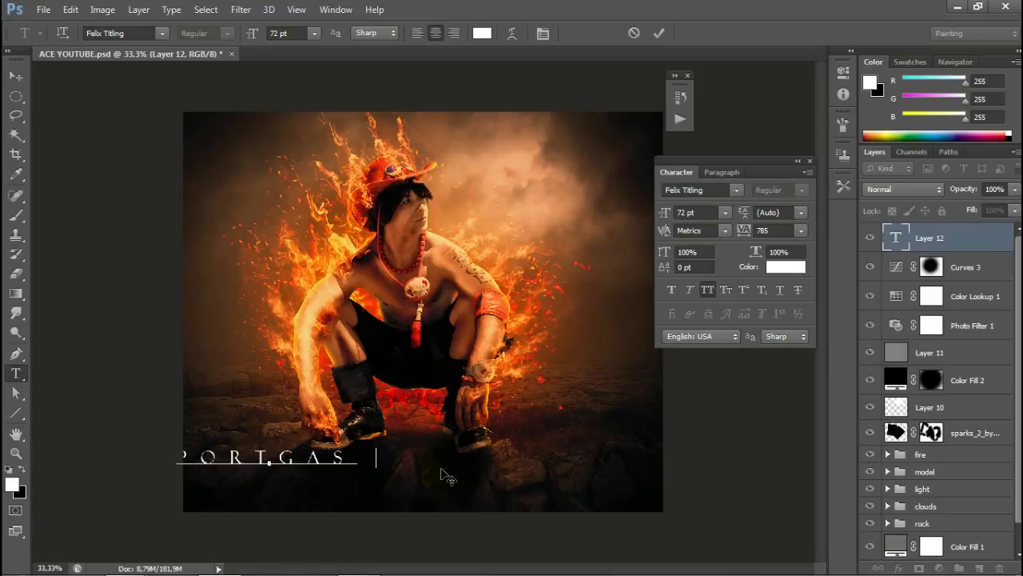
pyautogui.write(' DL')
pyautogui.write('. ')
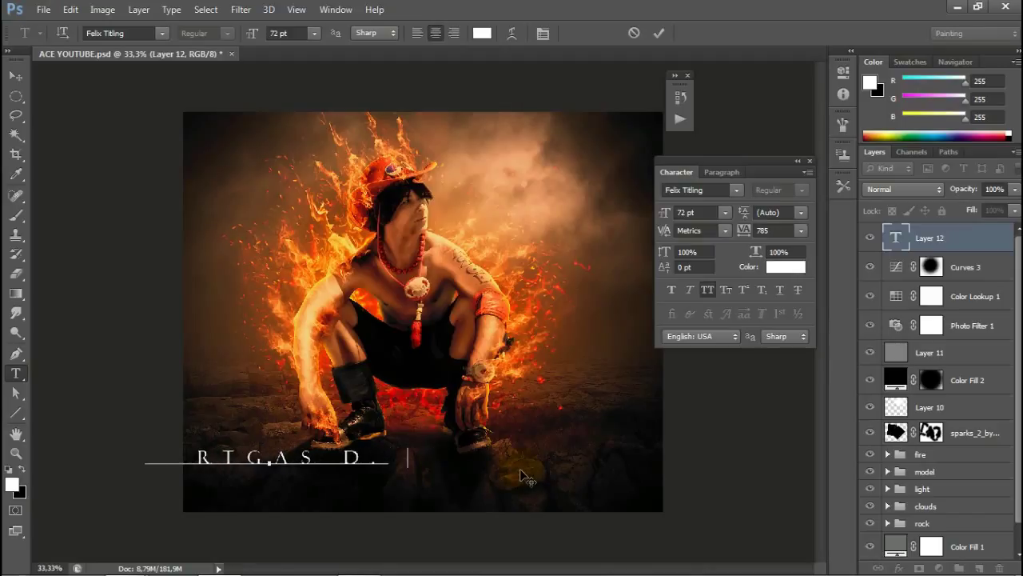
pyautogui.write('ACE')
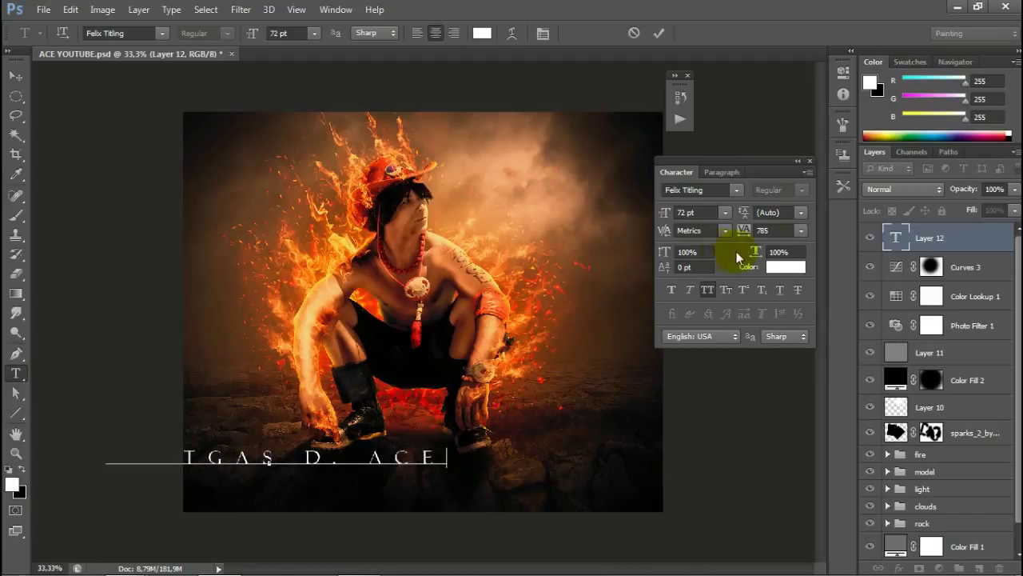
pyautogui.moveTo(751, 232); pyautogui.dragTo(707, 232)
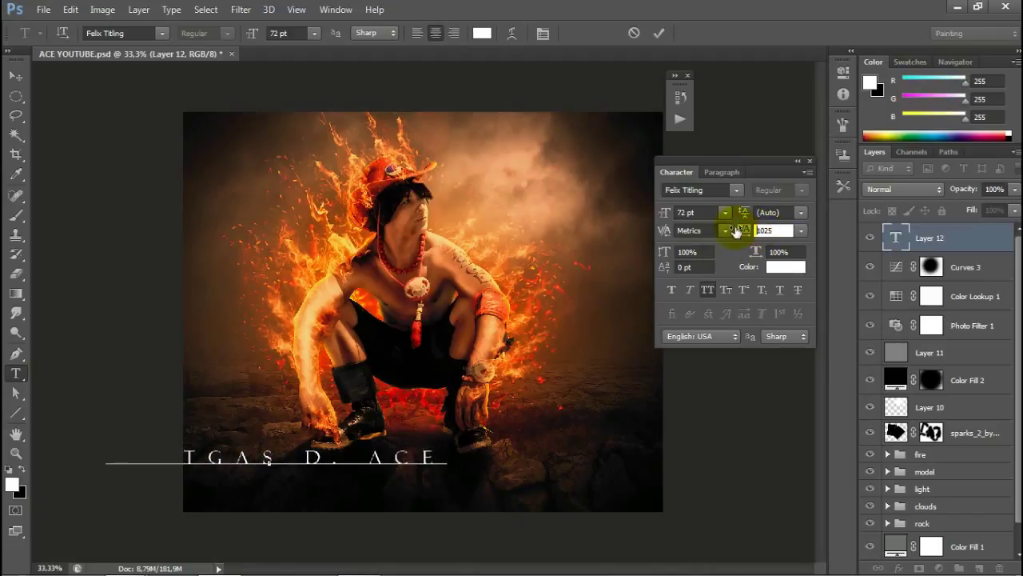
pyautogui.click(16, 74)
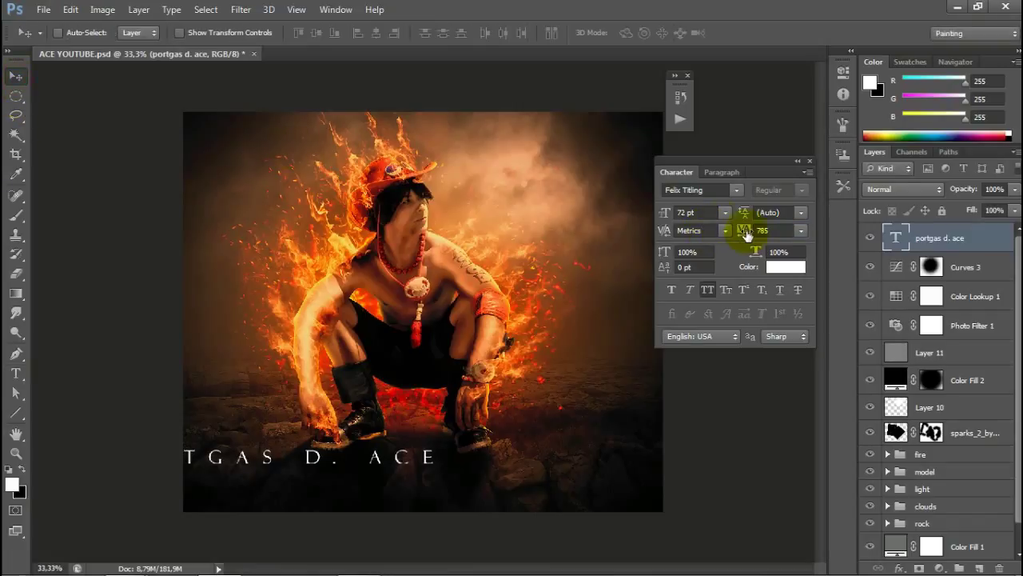
pyautogui.moveTo(743, 230); pyautogui.dragTo(766, 230)
pyautogui.moveTo(249, 457); pyautogui.dragTo(407, 477)
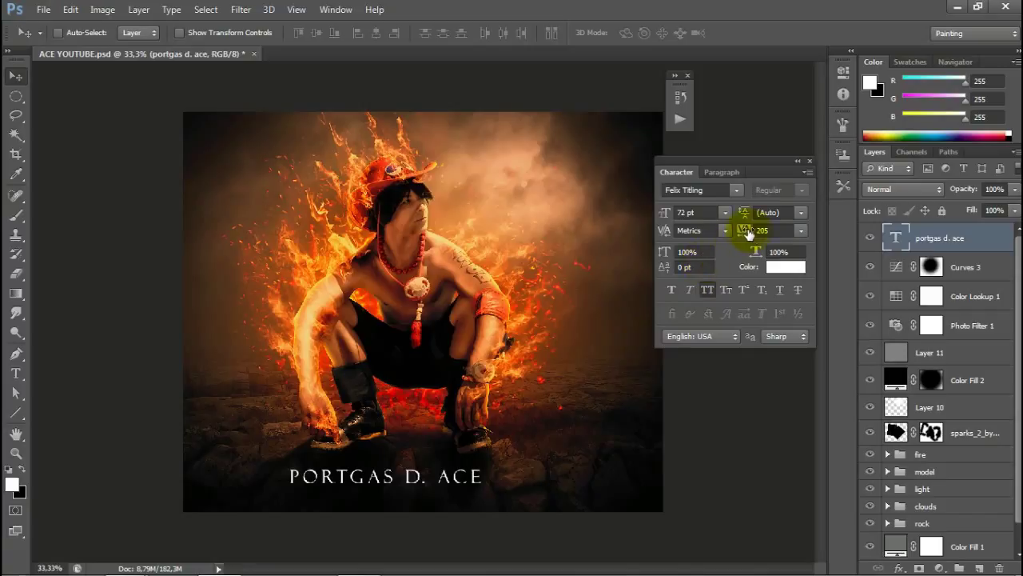
pyautogui.moveTo(749, 232); pyautogui.dragTo(749, 232)
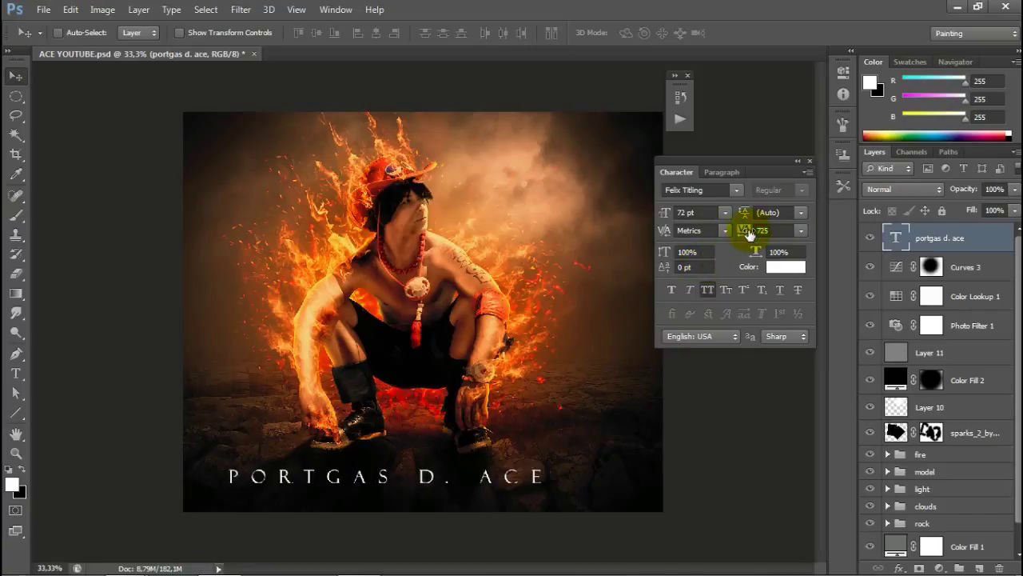
# Step: Resize the title from 36 pt to about 70 pt, reposition it, and tighten its spacing
pyautogui.click(665, 212)
pyautogui.write('36')
pyautogui.press('Return')
pyautogui.moveTo(666, 222); pyautogui.dragTo(675, 219)
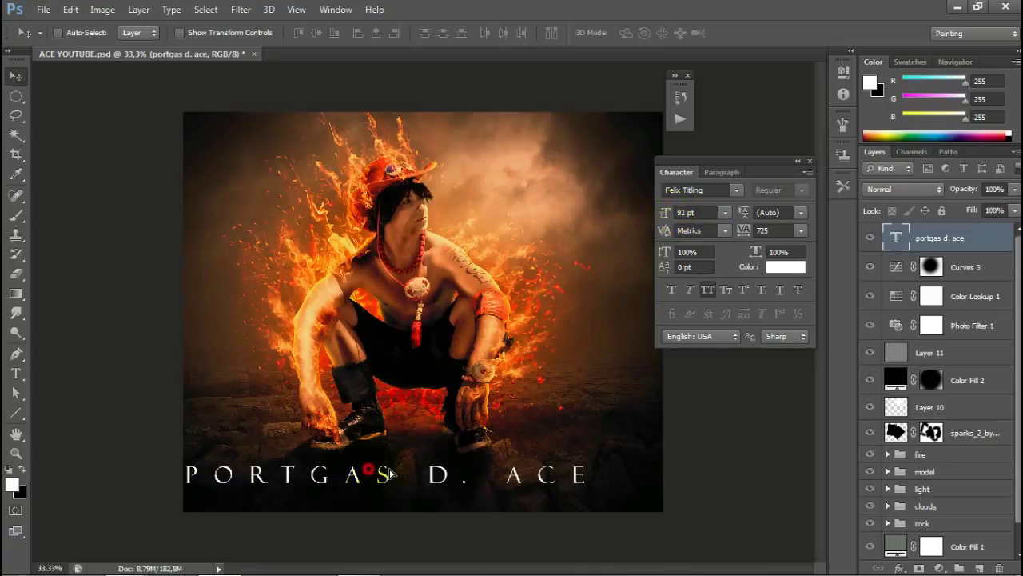
pyautogui.moveTo(390, 474); pyautogui.dragTo(396, 470)
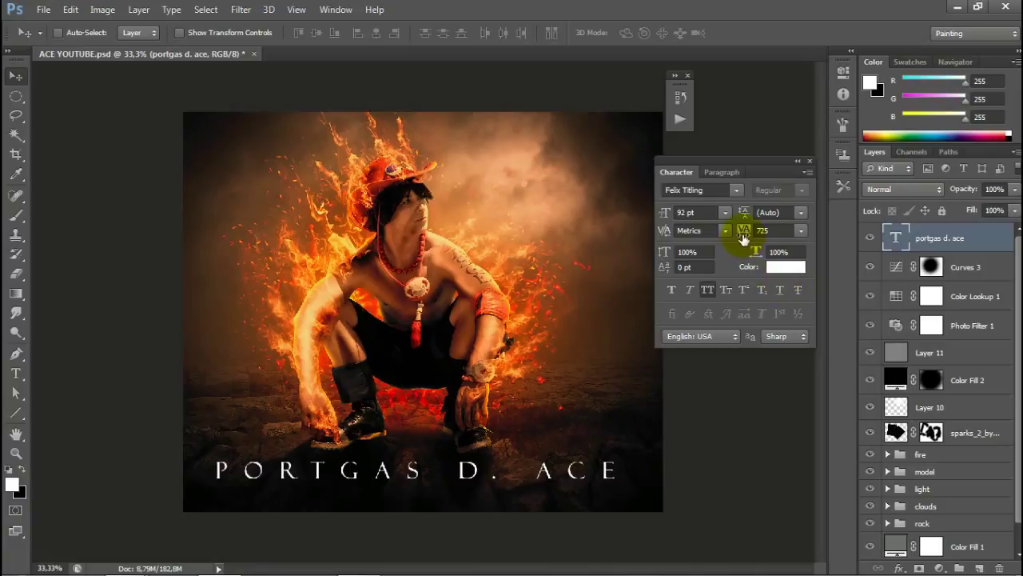
pyautogui.moveTo(744, 232)
pyautogui.mouseDown()
pyautogui.moveTo(737, 238)
pyautogui.moveTo(783, 205)
pyautogui.mouseUp()
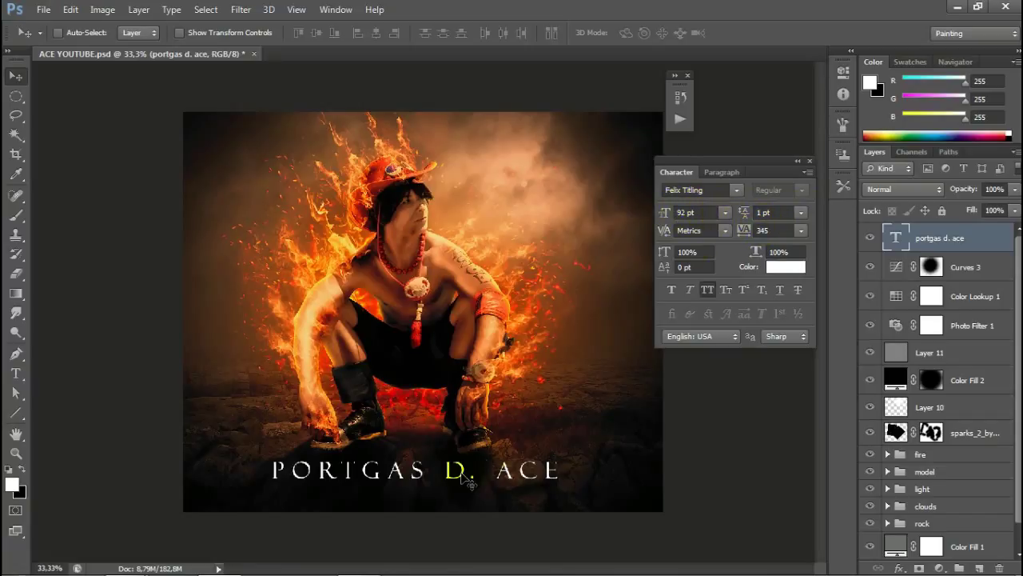
# Step: Scale the title up to about 127% and confirm the transform
pyautogui.hotkey('ctrl', 't')
pyautogui.moveTo(564, 452); pyautogui.dragTo(605, 453)
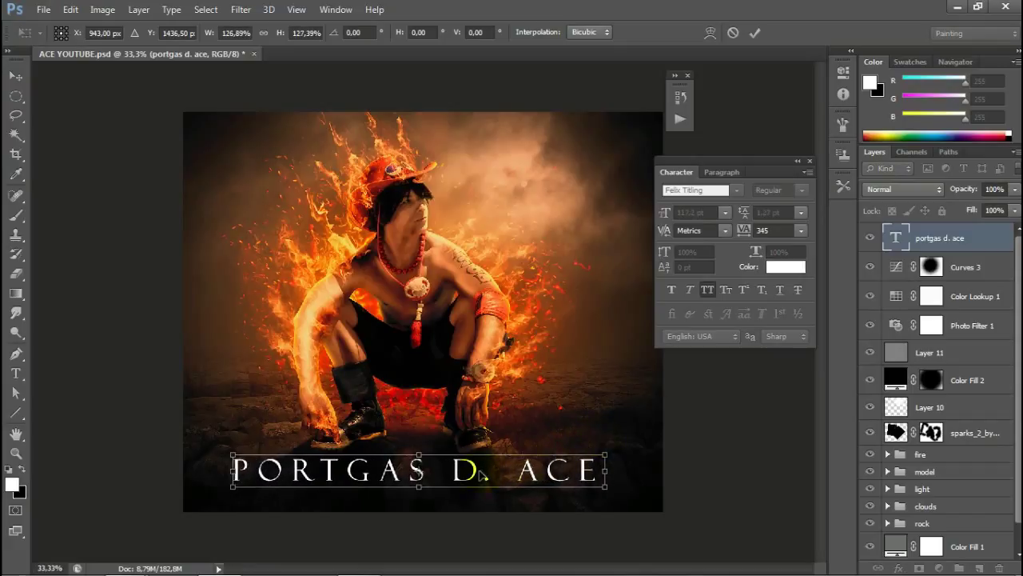
pyautogui.press('v')
pyautogui.press('Return')
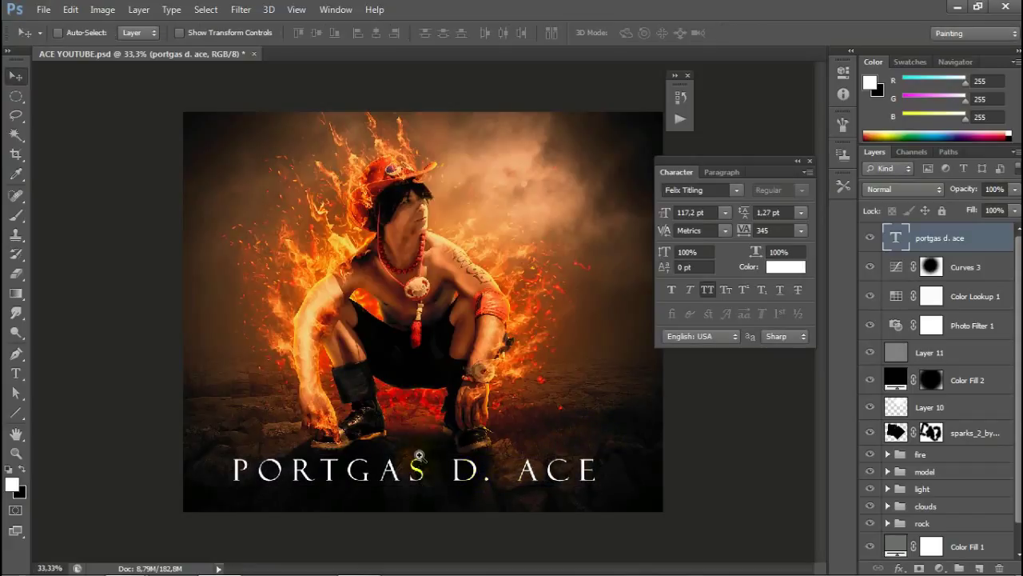
pyautogui.scroll(1, 418, 458)
pyautogui.moveTo(411, 468)
pyautogui.mouseDown()
pyautogui.moveTo(440, 375)
pyautogui.moveTo(438, 391)
pyautogui.moveTo(467, 394)
pyautogui.mouseUp()
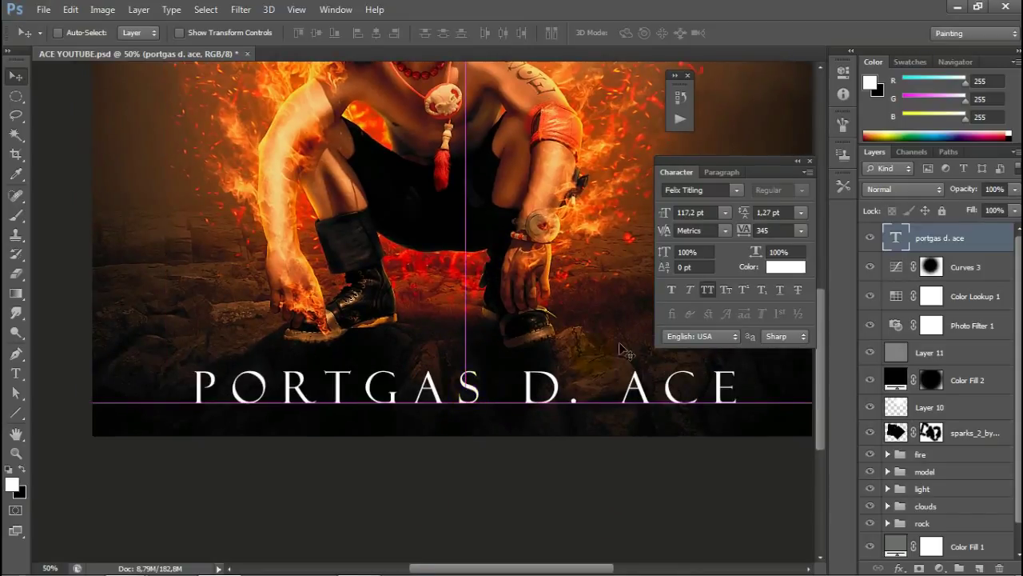
# Step: Set the title layer to Overlay and duplicate it repeatedly to brighten the glow
pyautogui.click(938, 189)
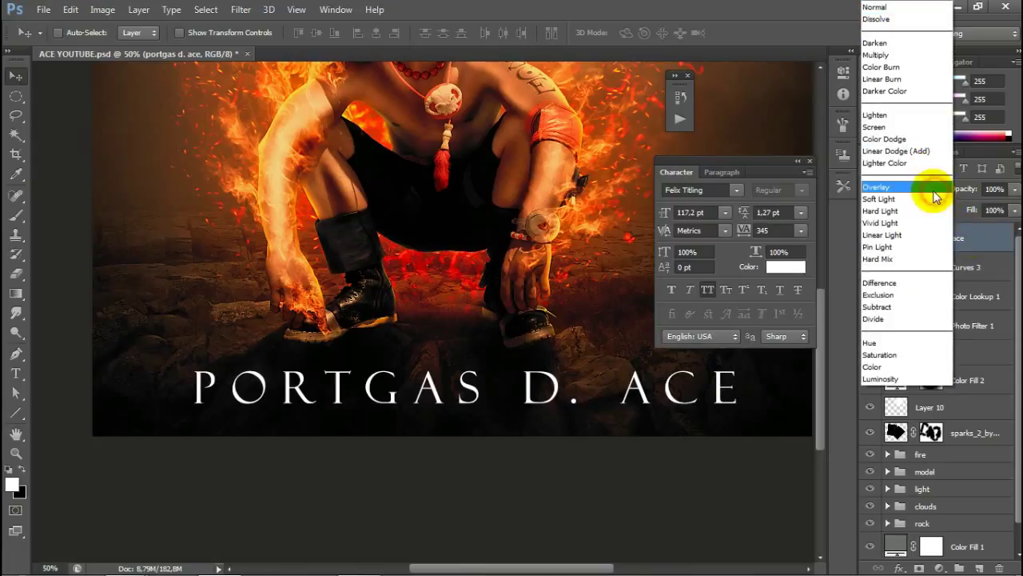
pyautogui.click(903, 189)
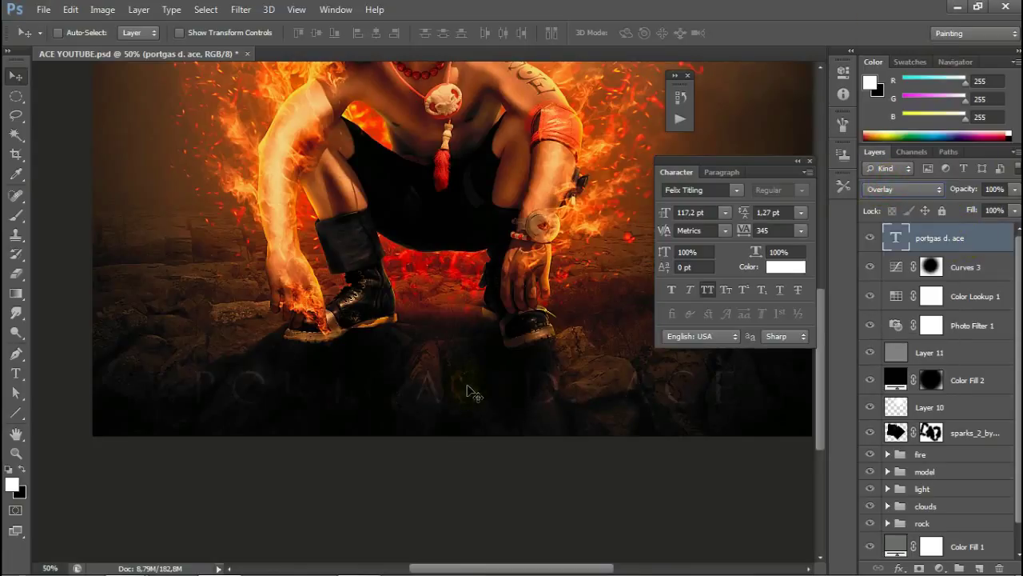
pyautogui.click(933, 242)
pyautogui.hotkey('ctrl', 'j')
pyautogui.hotkey('ctrl', 'j')
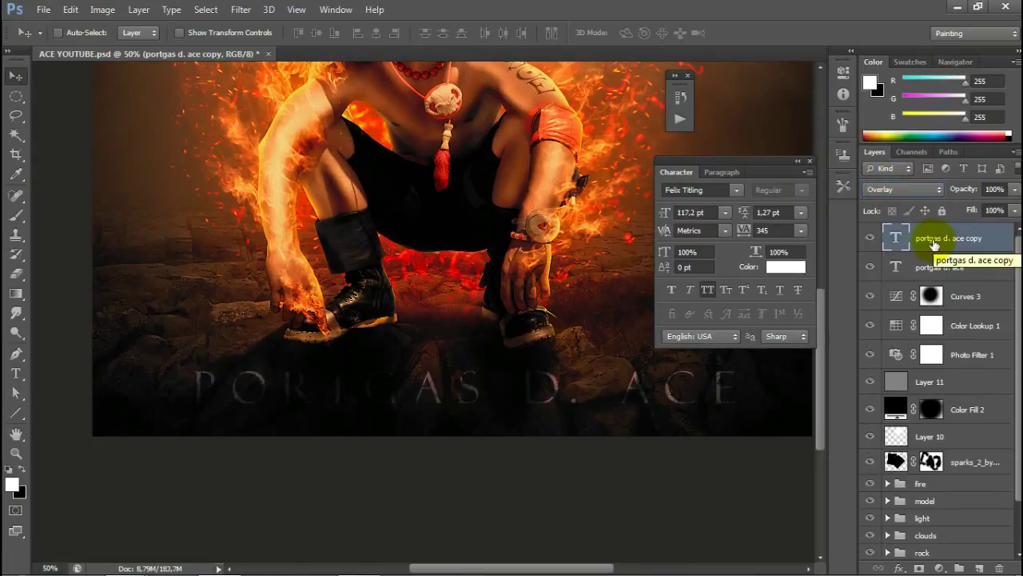
pyautogui.hotkey('ctrl', 'j')
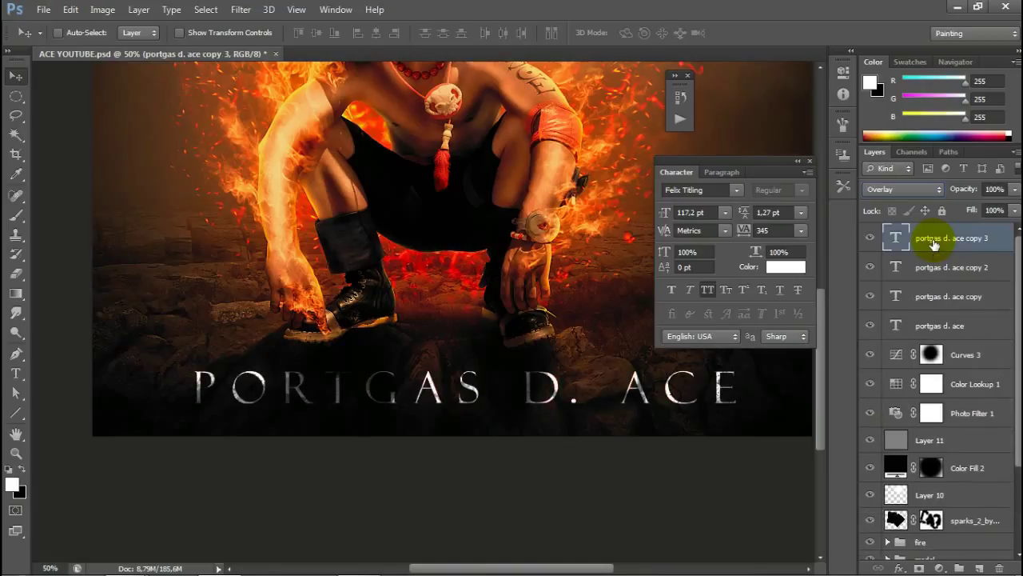
pyautogui.hotkey('ctrl', 'j')
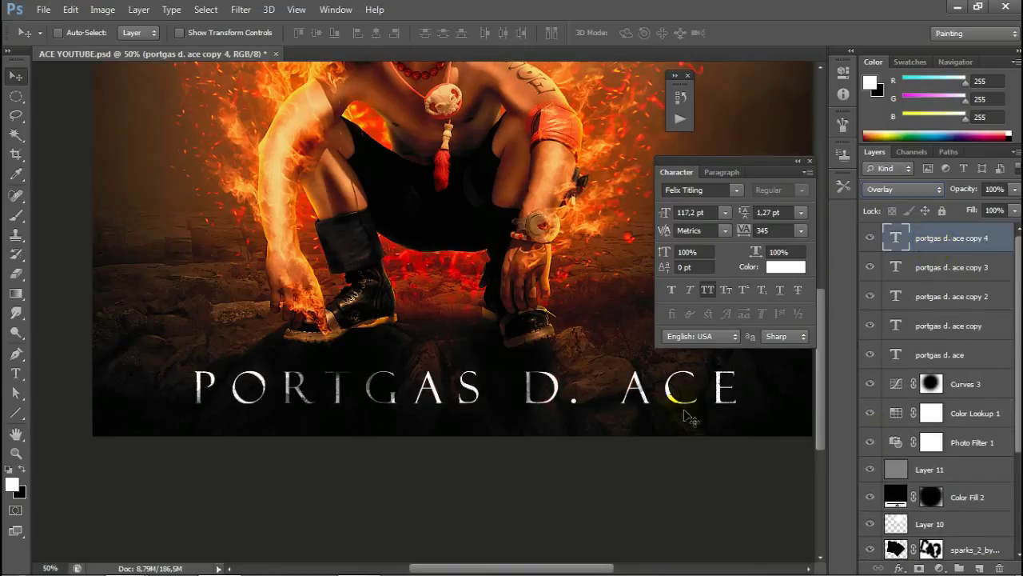
pyautogui.hotkey('ctrl', '-')
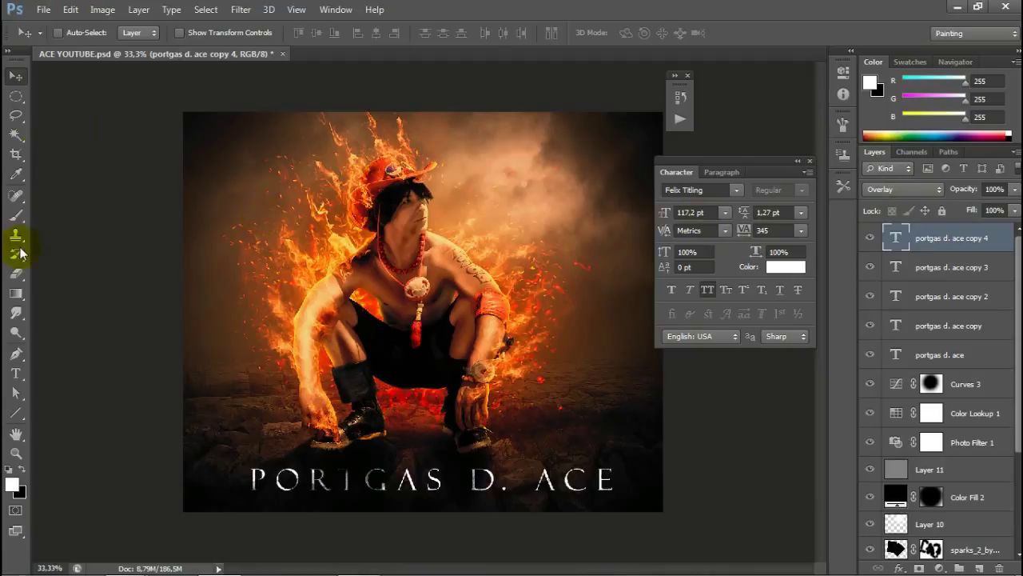
# Step: Add the subtitle text THE FIRE FIST above the title
pyautogui.click(16, 373)
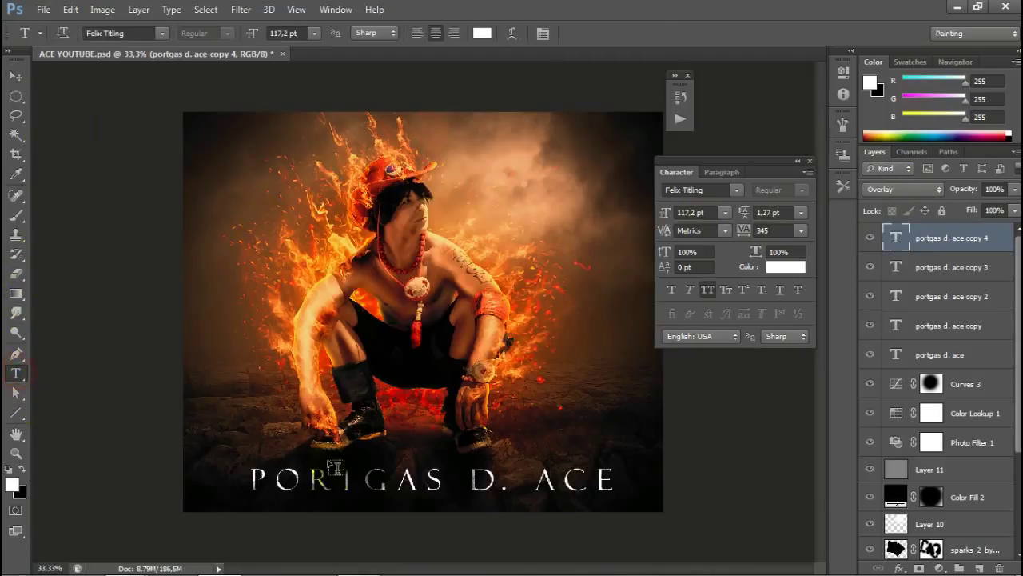
pyautogui.click(356, 452)
pyautogui.write('T')
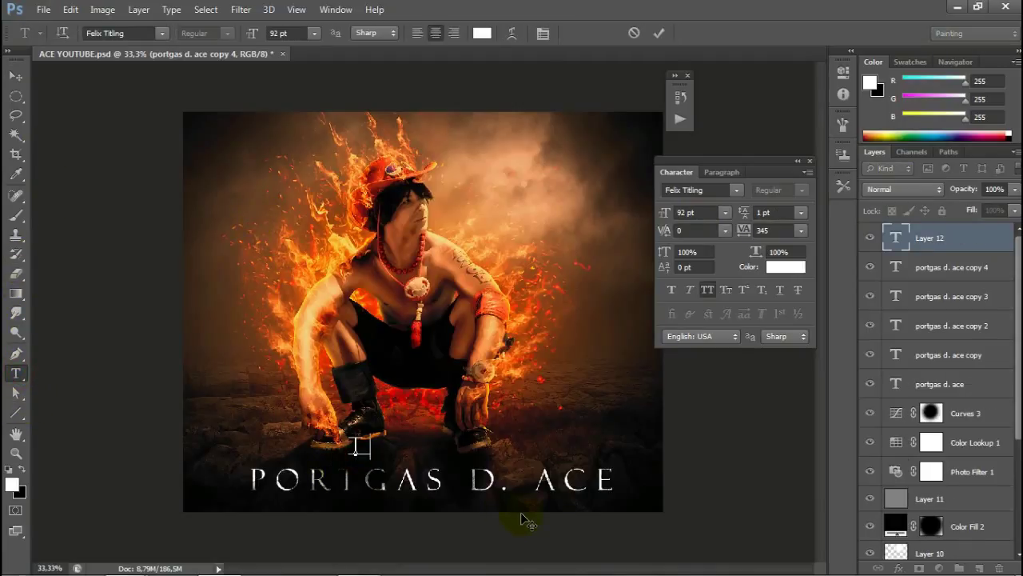
pyautogui.write('HE FIR')
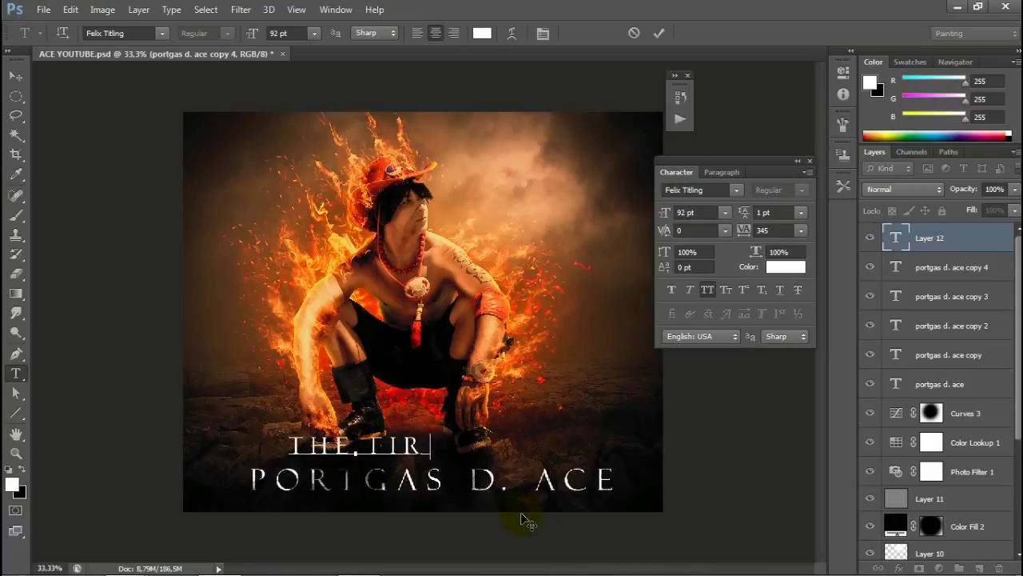
pyautogui.write('E FIST')
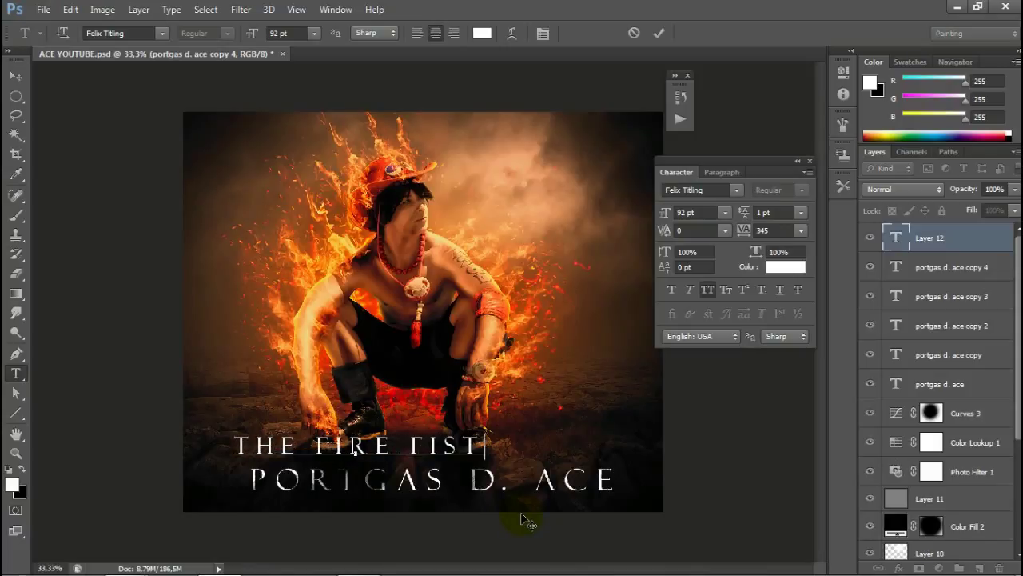
pyautogui.click(724, 212)
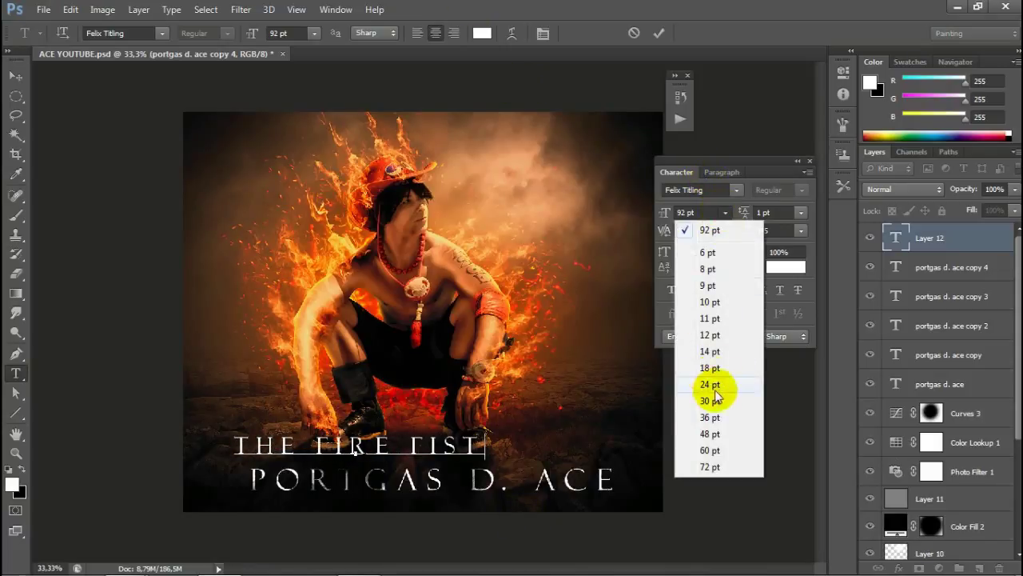
pyautogui.press('Escape')
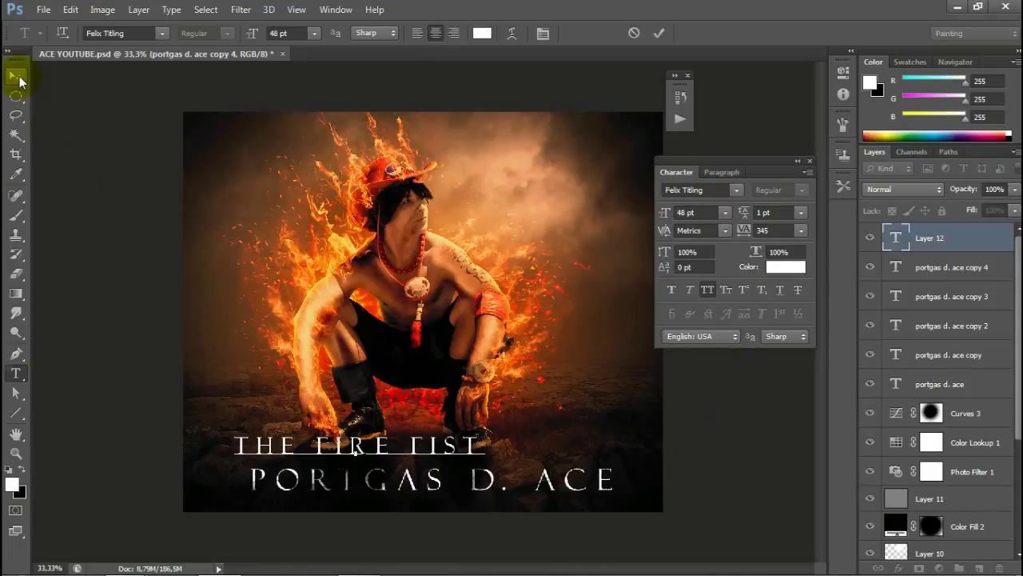
pyautogui.click(16, 74)
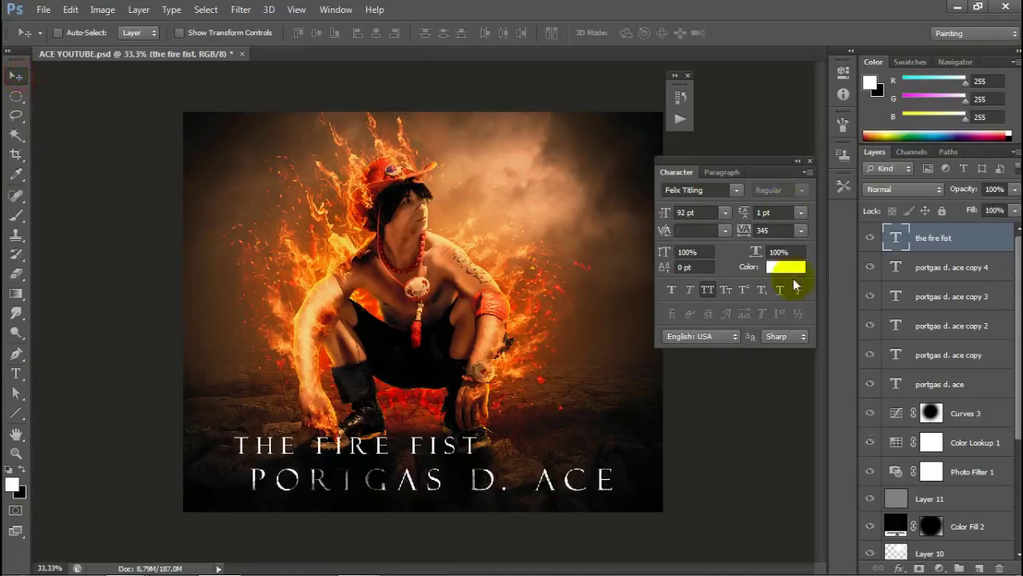
# Step: Set the subtitle to 48 pt with letter spacing 1545
pyautogui.click(725, 211)
pyautogui.click(710, 433)
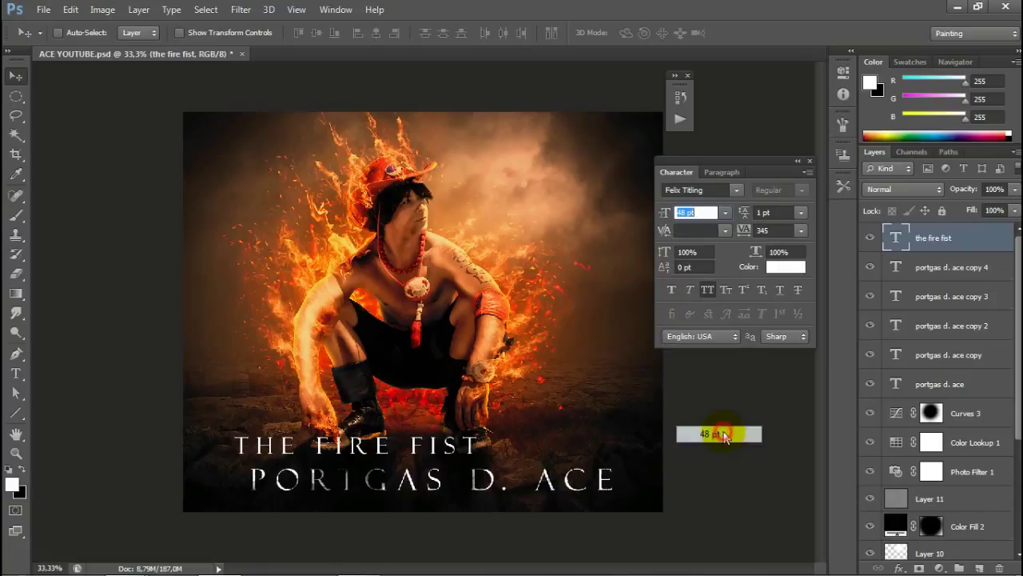
pyautogui.click(763, 229)
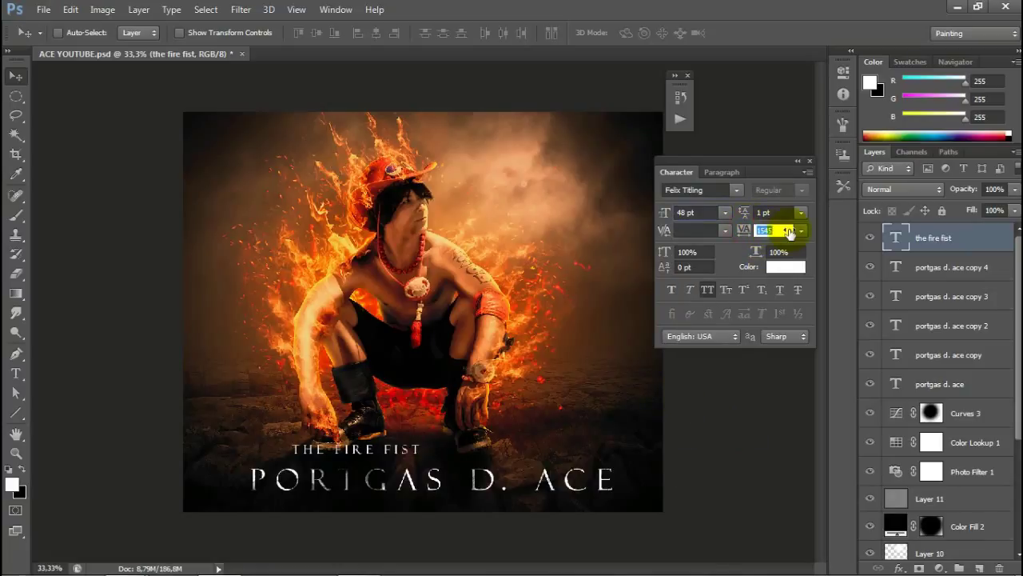
pyautogui.write('1545')
pyautogui.press('Return')
# Step: Fine-tune the subtitle spacing and position it centred just above the title
pyautogui.moveTo(406, 452); pyautogui.dragTo(460, 456)
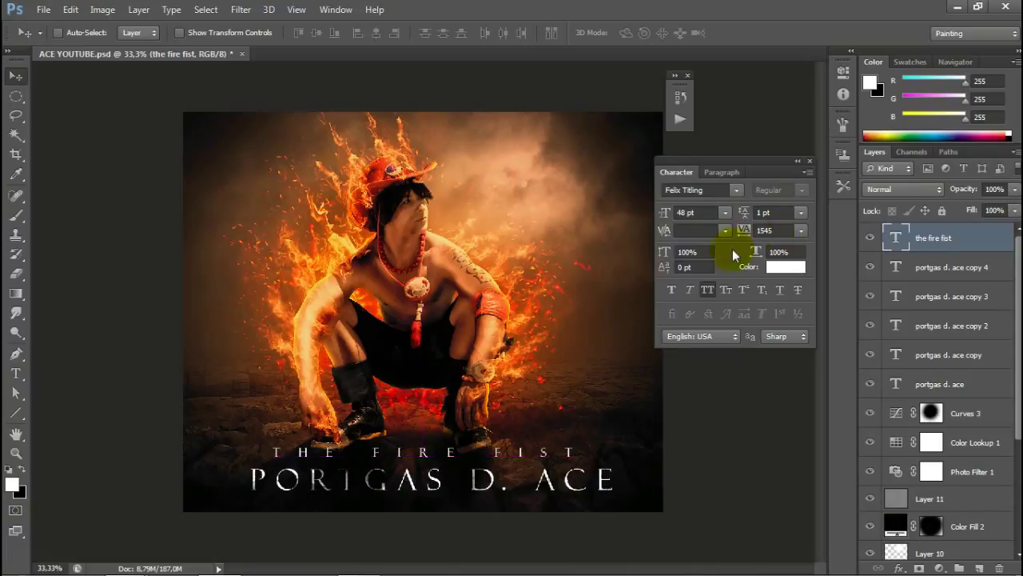
pyautogui.moveTo(743, 232); pyautogui.dragTo(765, 232)
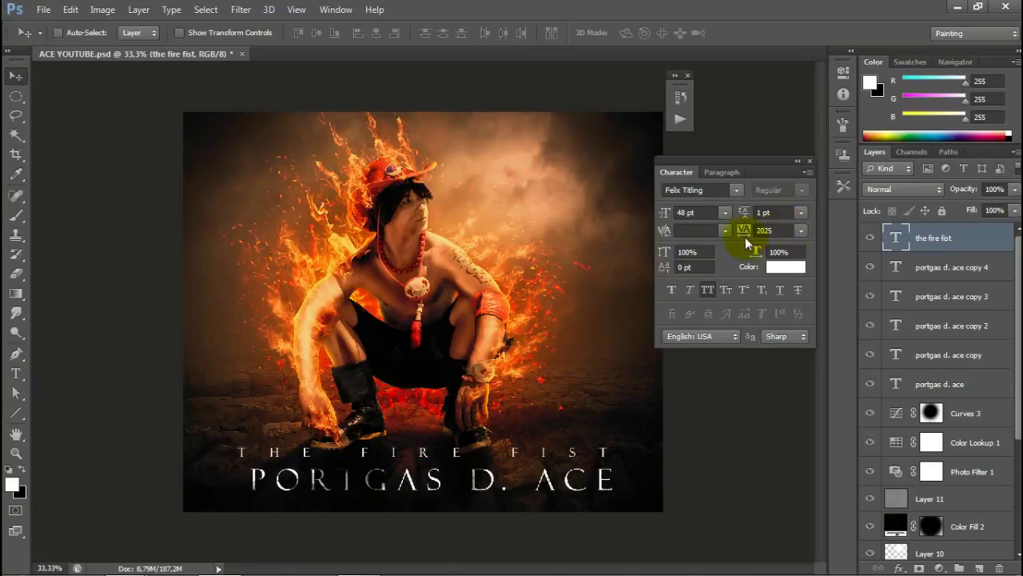
pyautogui.moveTo(744, 235); pyautogui.dragTo(743, 232)
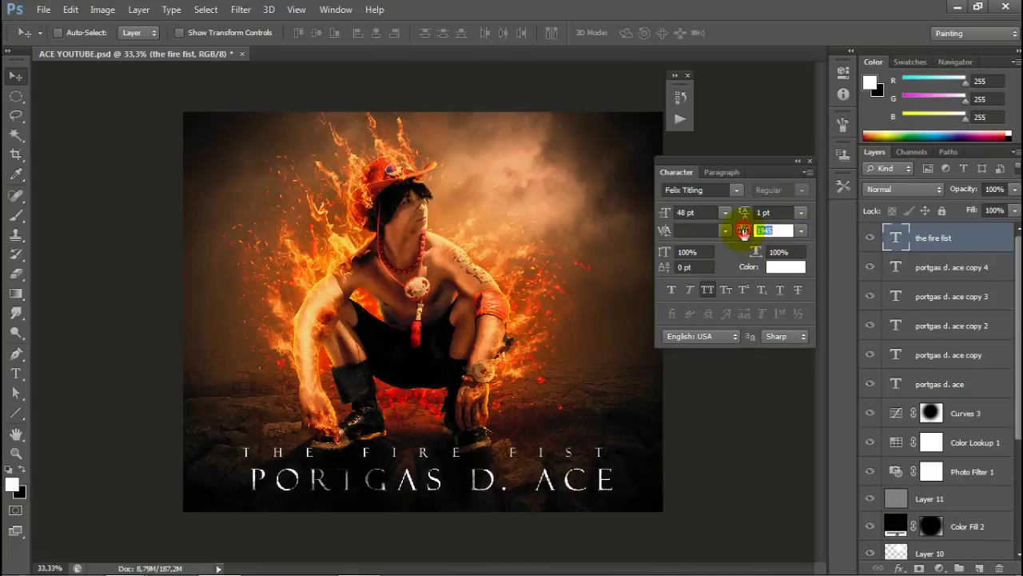
pyautogui.write('1885')
pyautogui.click(672, 289)
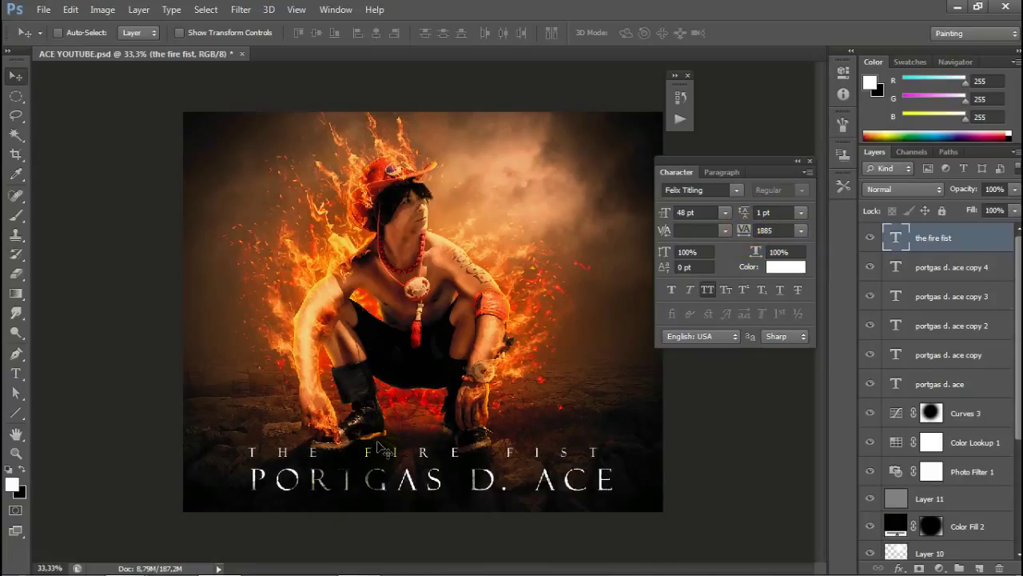
pyautogui.moveTo(382, 449); pyautogui.dragTo(395, 450)
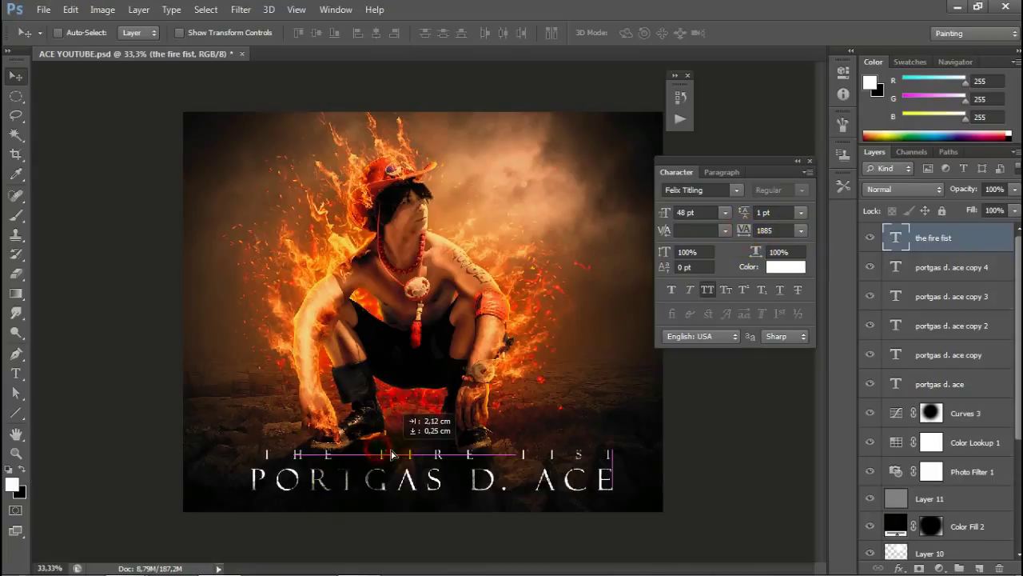
pyautogui.keyDown('ctrl'); pyautogui.click(447, 488); pyautogui.keyUp('ctrl')
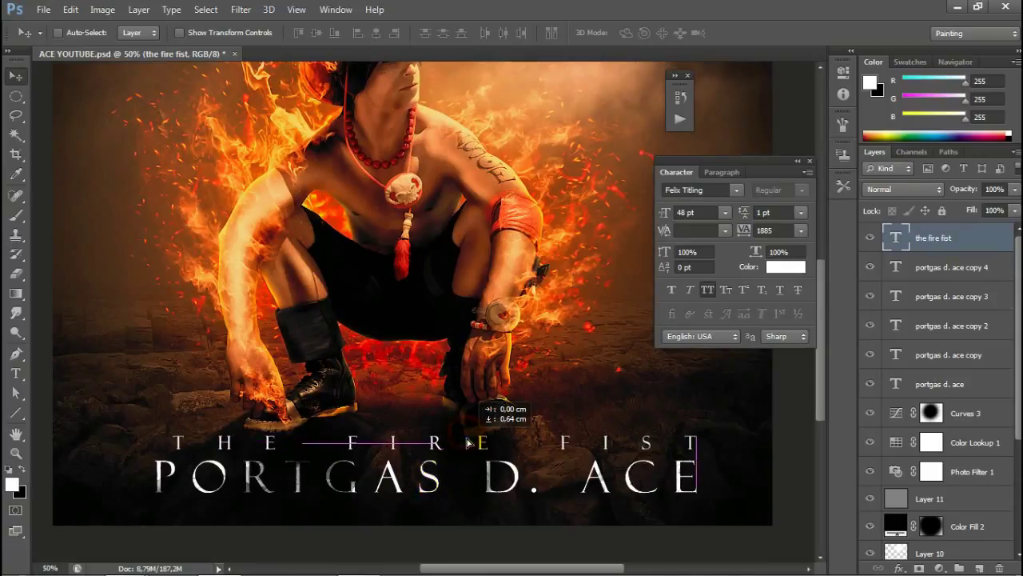
pyautogui.moveTo(467, 434); pyautogui.dragTo(467, 446)
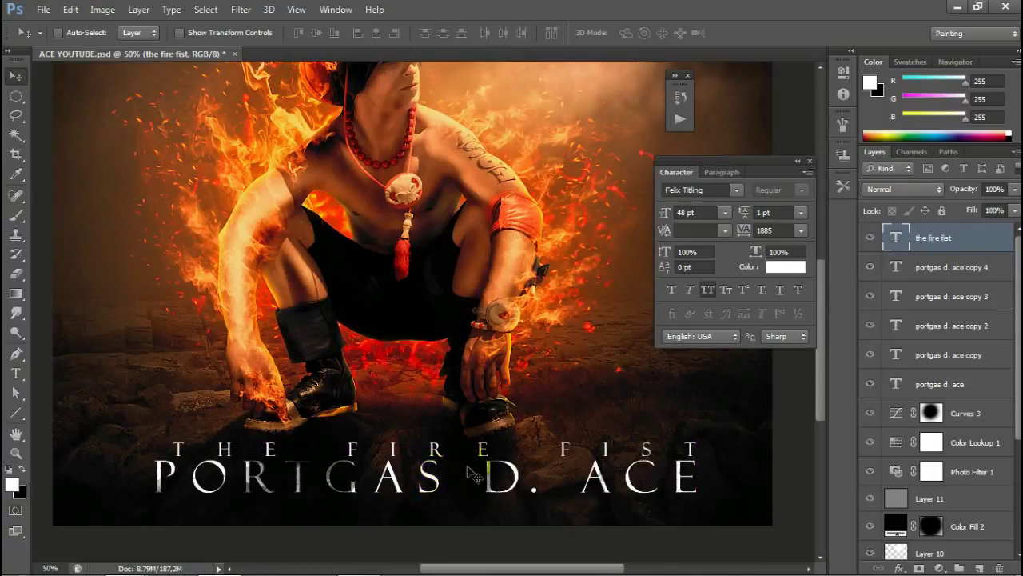
# Step: Delete the four duplicate PORTGAS D. ACE copy layers
pyautogui.click(947, 268)
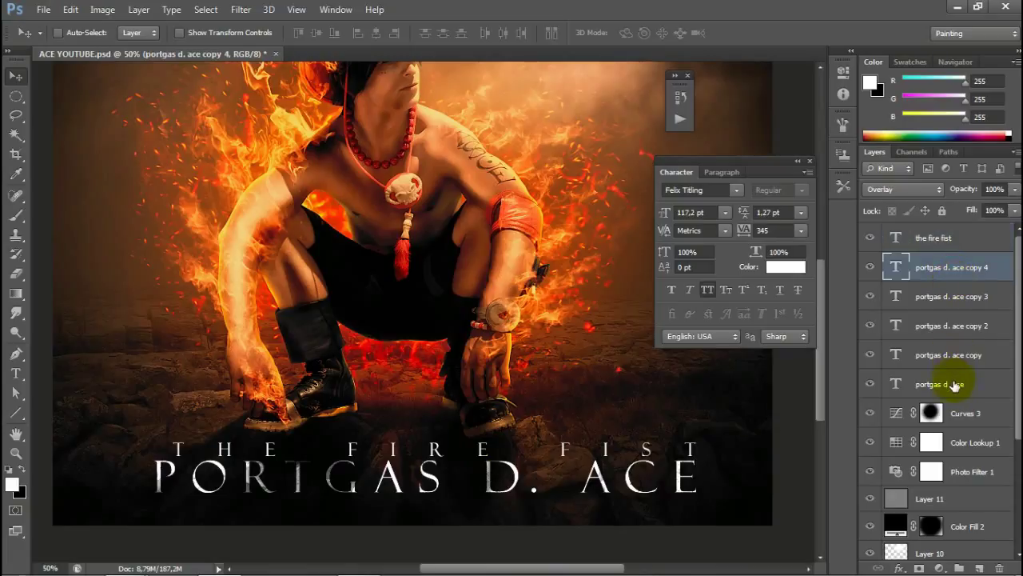
pyautogui.keyDown('shift'); pyautogui.click(954, 392); pyautogui.keyUp('shift')
pyautogui.click(970, 276)
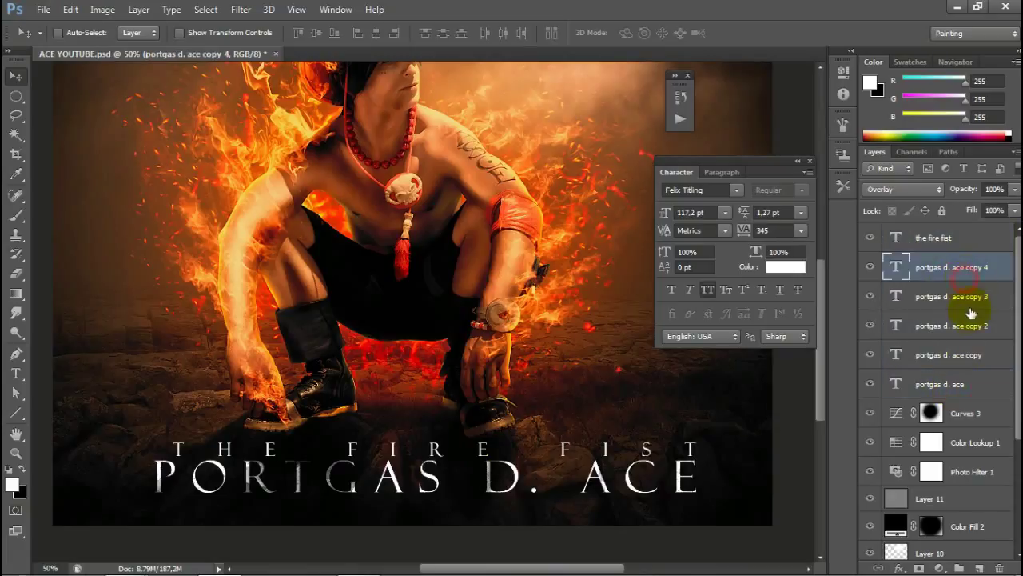
pyautogui.keyDown('shift'); pyautogui.click(967, 357); pyautogui.keyUp('shift')
pyautogui.moveTo(970, 281); pyautogui.dragTo(999, 568)
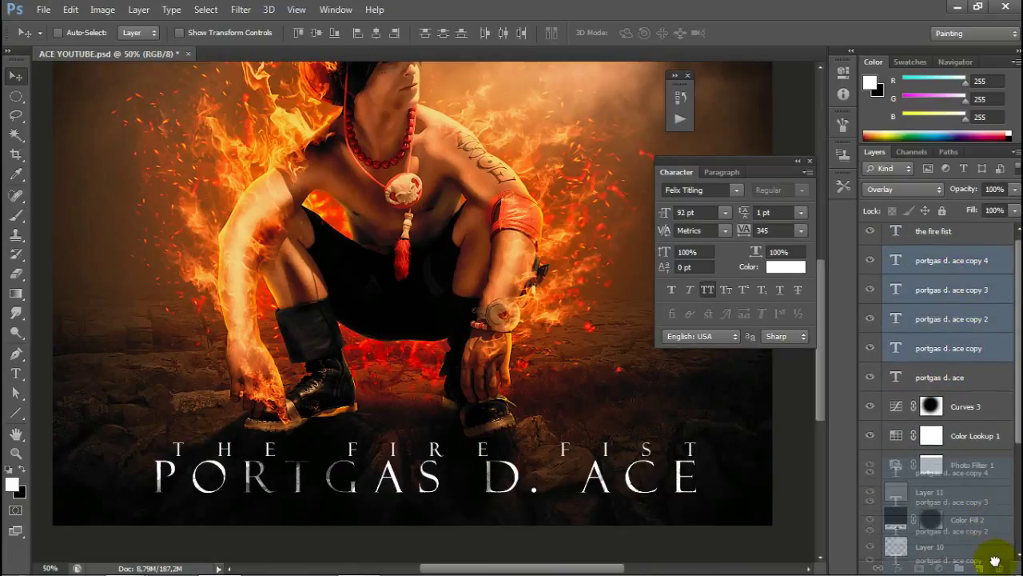
# Step: Set the title layer back to Normal blending with letter spacing 100
pyautogui.click(904, 189)
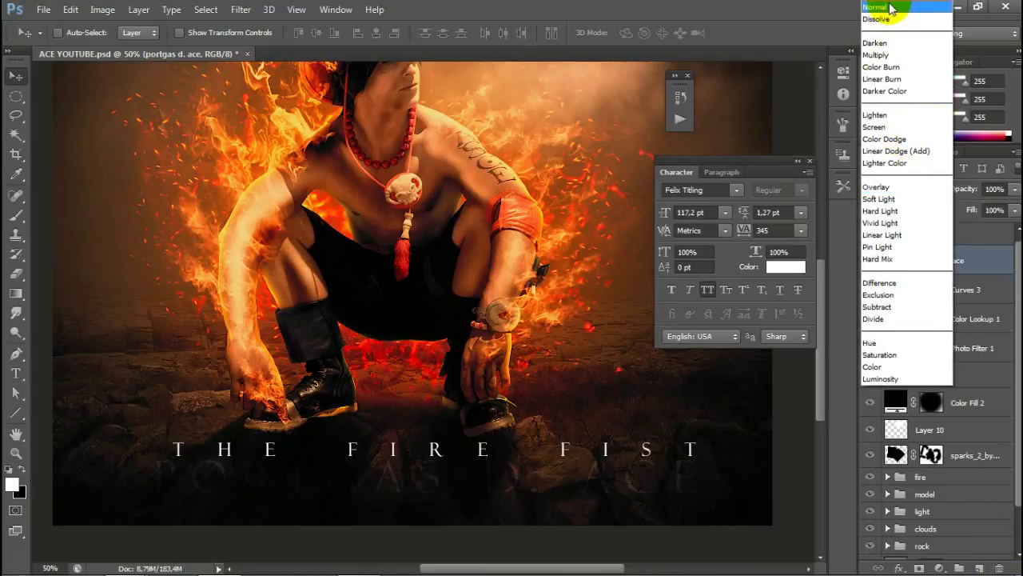
pyautogui.click(890, 7)
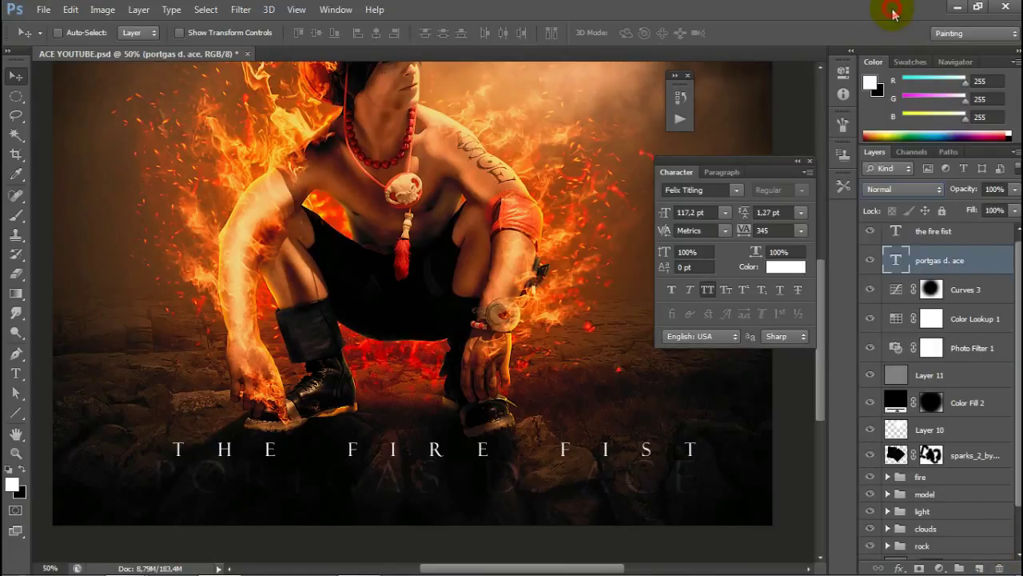
pyautogui.click(883, 192)
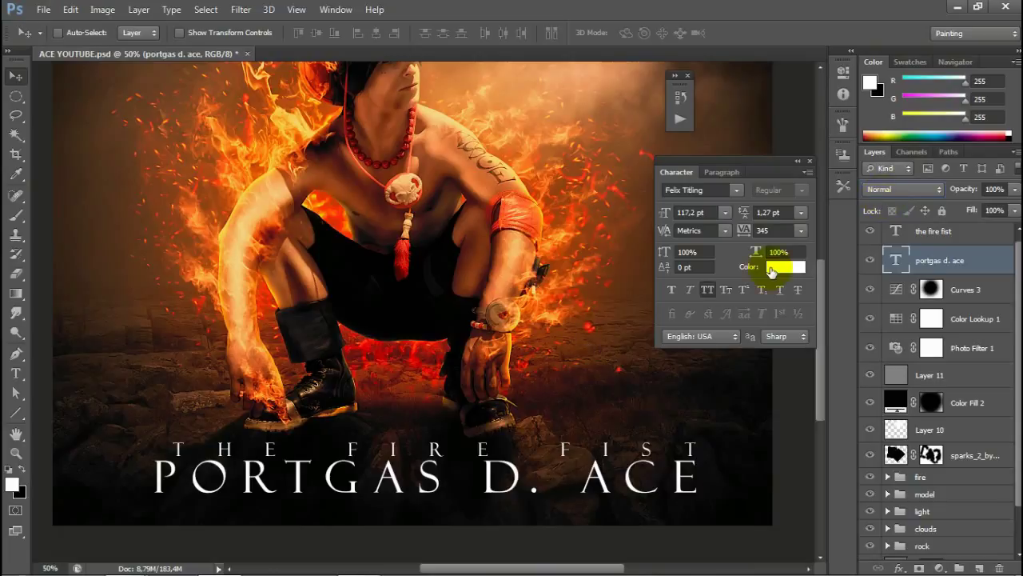
pyautogui.moveTo(744, 232); pyautogui.dragTo(745, 234)
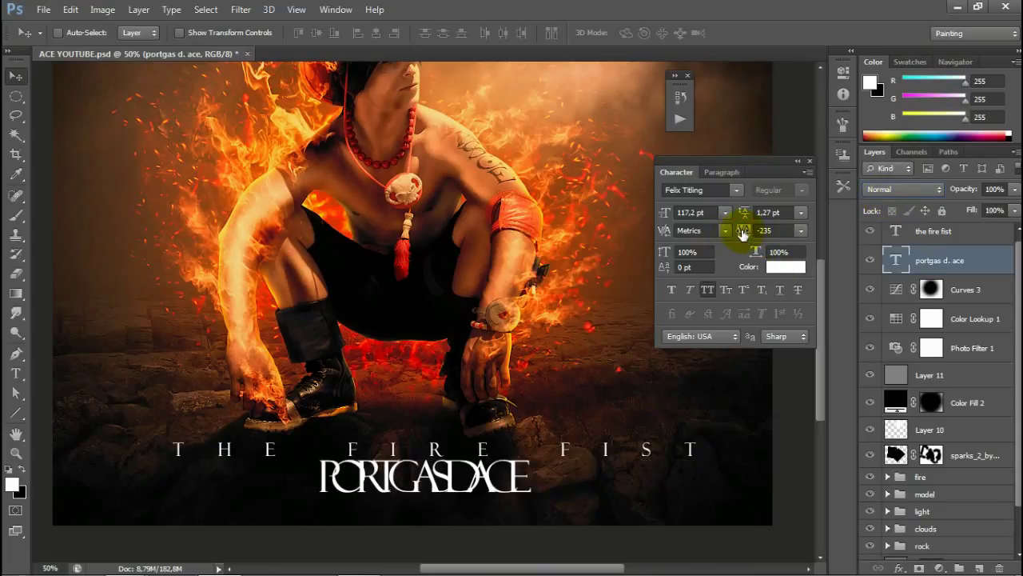
pyautogui.moveTo(742, 232); pyautogui.dragTo(746, 232)
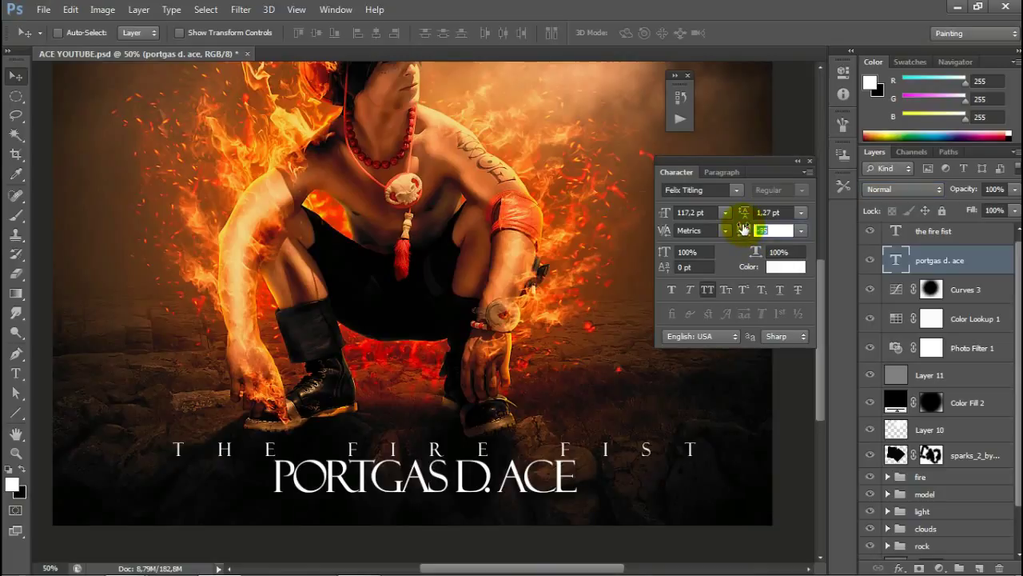
pyautogui.moveTo(753, 231); pyautogui.dragTo(754, 231)
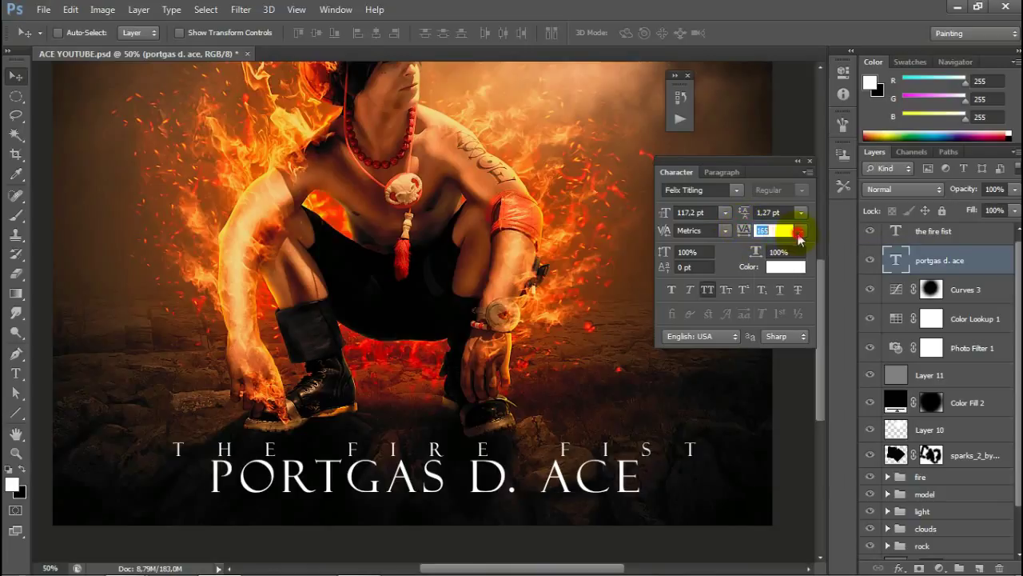
pyautogui.click(801, 231)
pyautogui.click(803, 457)
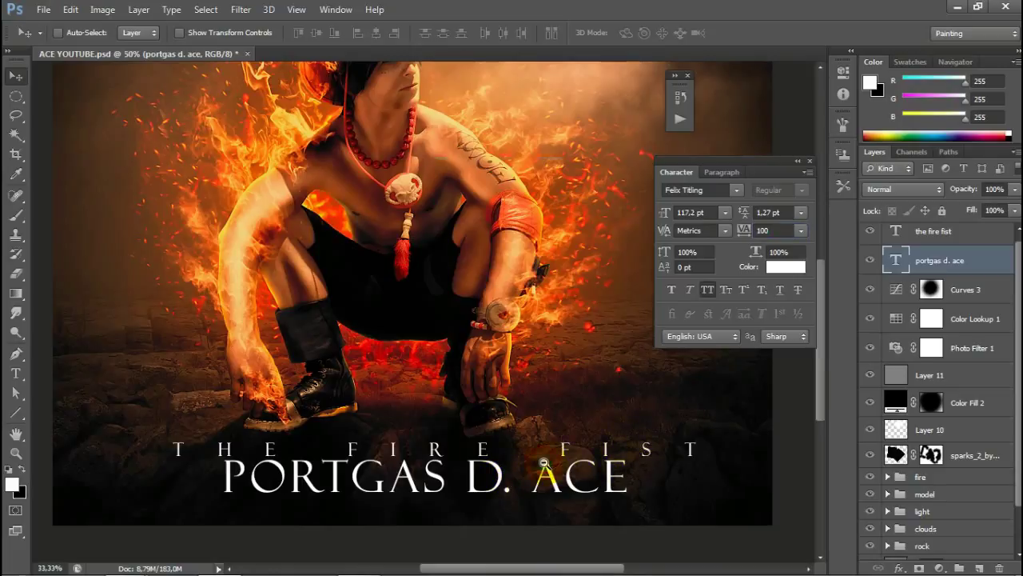
# Step: Scale the title up to about 126% and shift it slightly left and down
pyautogui.hotkey('ctrl', '-')
pyautogui.hotkey('ctrl', 't')
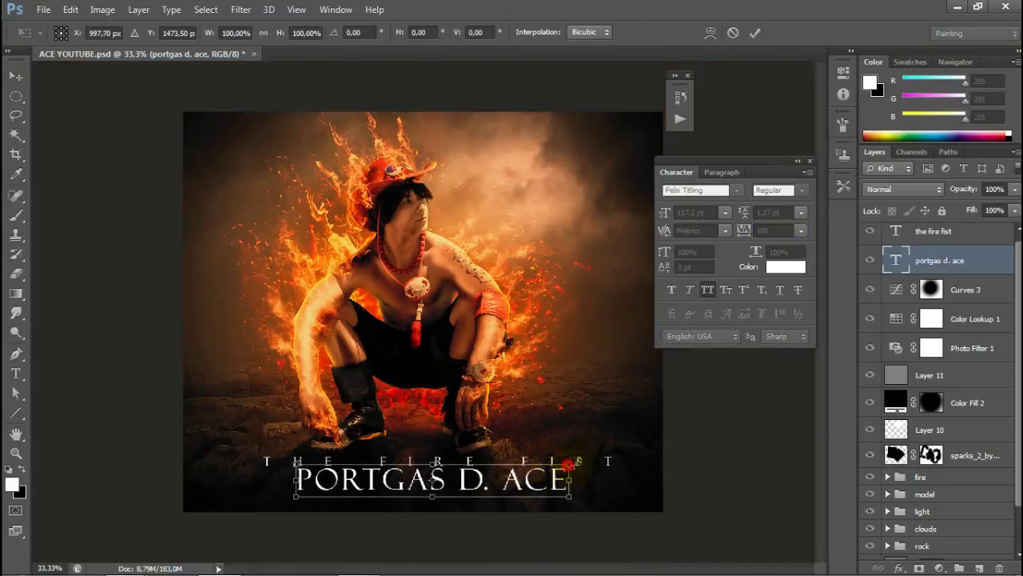
pyautogui.moveTo(568, 466)
pyautogui.mouseDown()
pyautogui.moveTo(603, 450)
pyautogui.moveTo(594, 462)
pyautogui.mouseUp()
pyautogui.moveTo(500, 471); pyautogui.dragTo(494, 473)
pyautogui.press('Return')
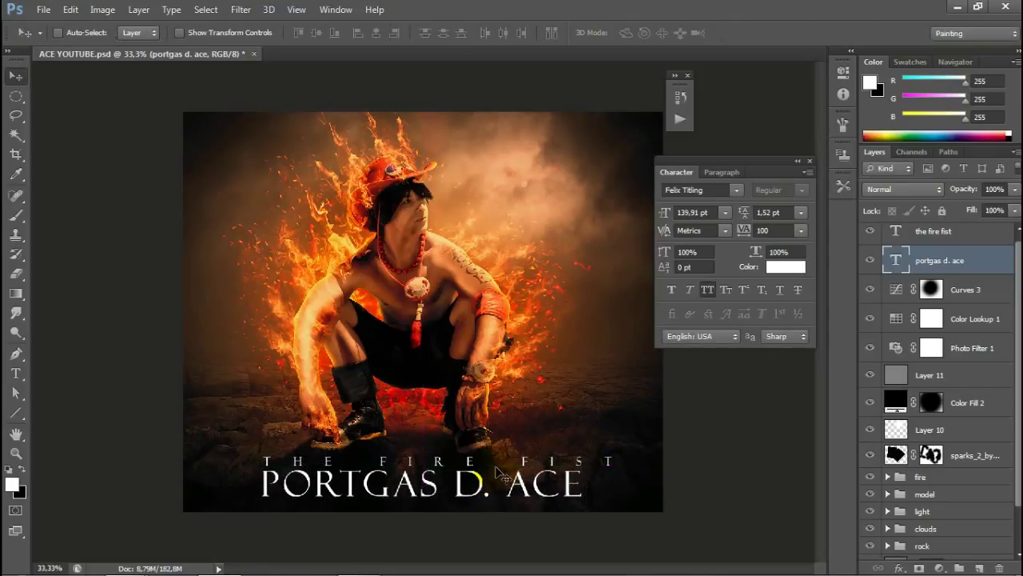
# Step: Tighten THE FIRE FIST letter spacing to about 1685 and recentre it over the title
pyautogui.click(957, 227)
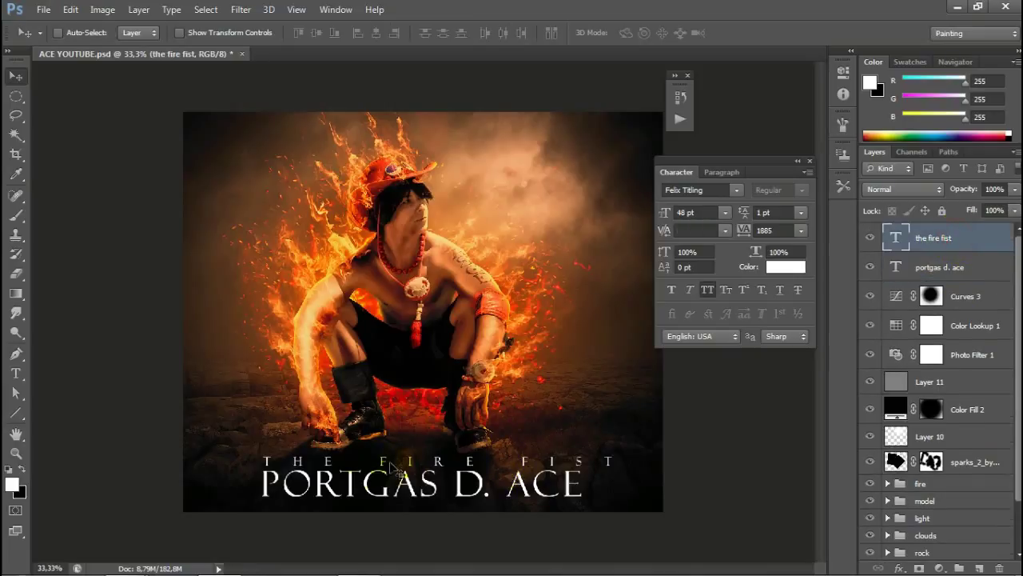
pyautogui.moveTo(424, 467); pyautogui.dragTo(422, 464)
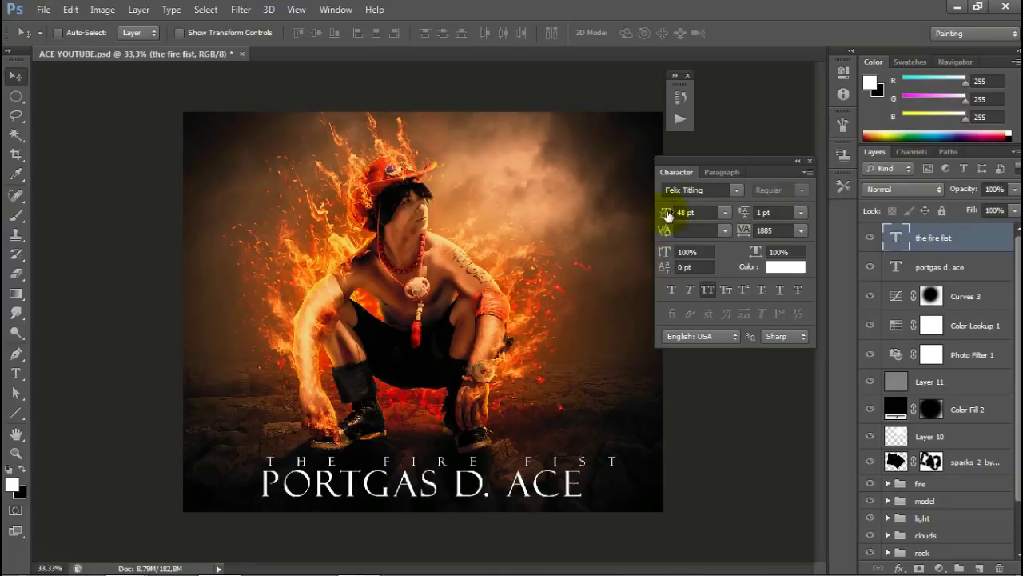
pyautogui.click(666, 214)
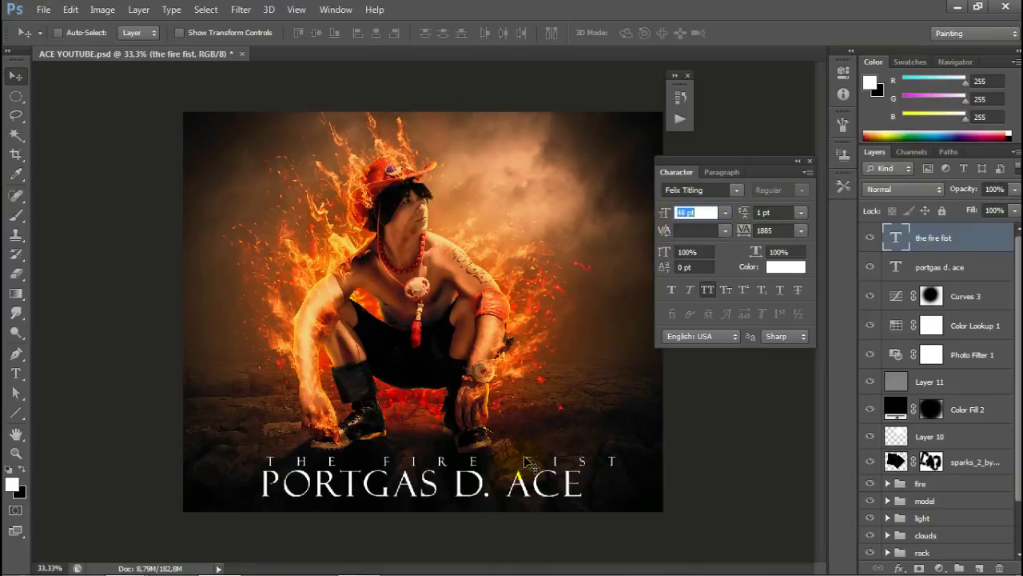
pyautogui.moveTo(528, 462); pyautogui.dragTo(514, 461)
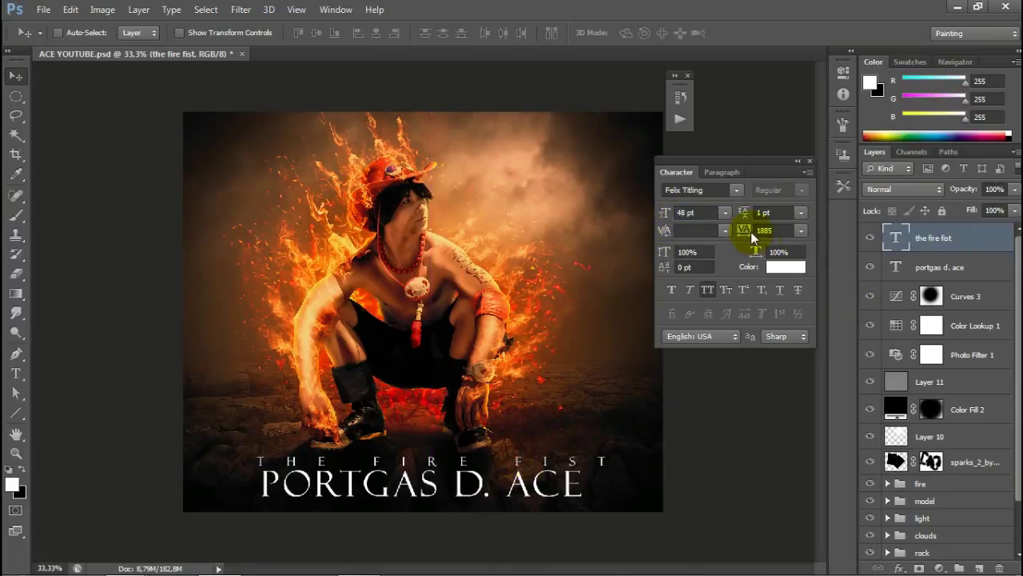
pyautogui.moveTo(747, 233)
pyautogui.mouseDown()
pyautogui.moveTo(736, 230)
pyautogui.moveTo(741, 237)
pyautogui.mouseUp()
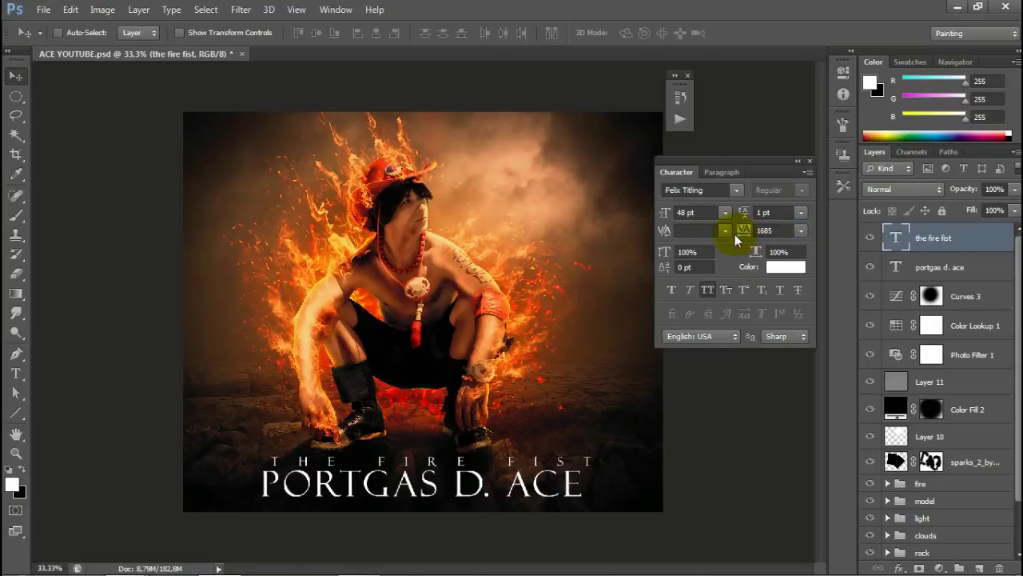
pyautogui.moveTo(430, 466); pyautogui.dragTo(421, 464)
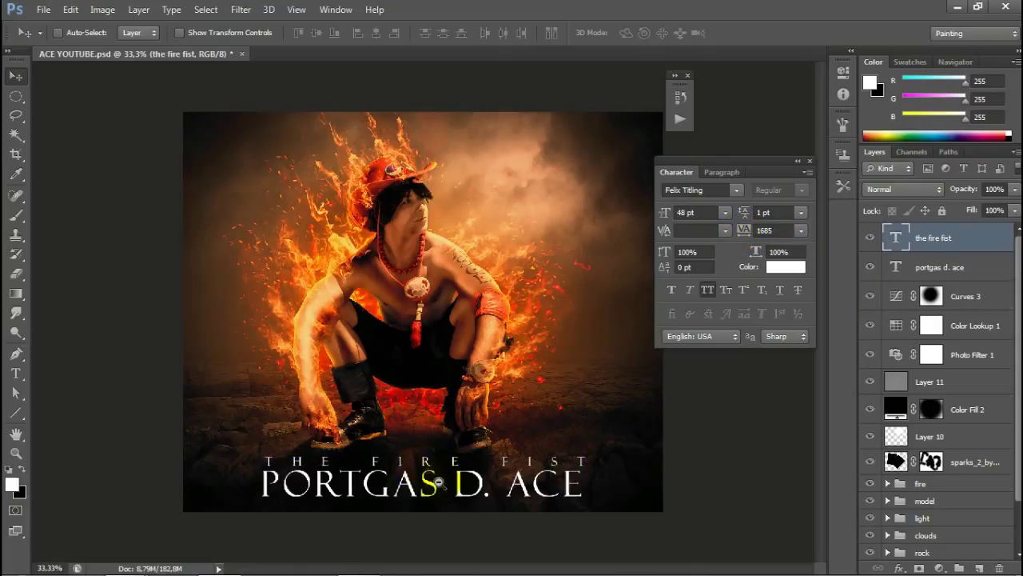
# Step: Preview the poster at different zooms and close the Character panel
pyautogui.keyDown('alt'); pyautogui.click(444, 476); pyautogui.keyUp('alt')
pyautogui.keyDown('alt'); pyautogui.click(461, 447); pyautogui.keyUp('alt')
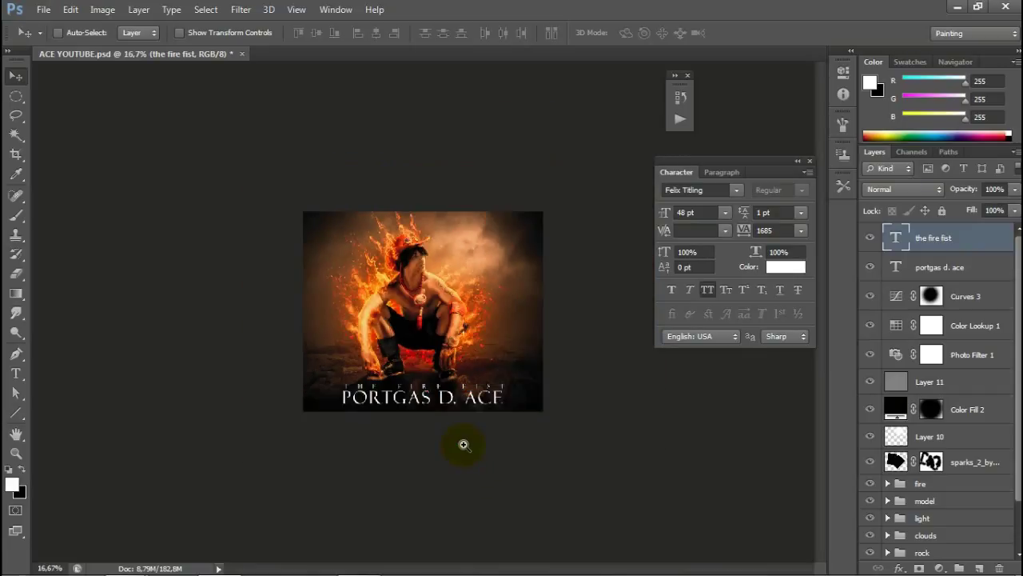
pyautogui.click(468, 434)
pyautogui.click(480, 413)
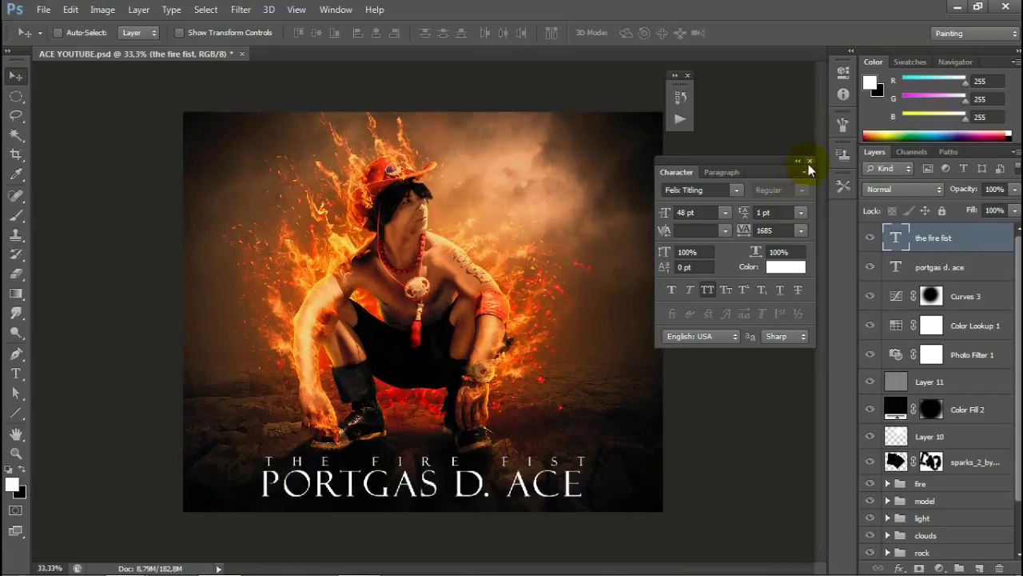
pyautogui.click(809, 162)
pyautogui.click(688, 76)
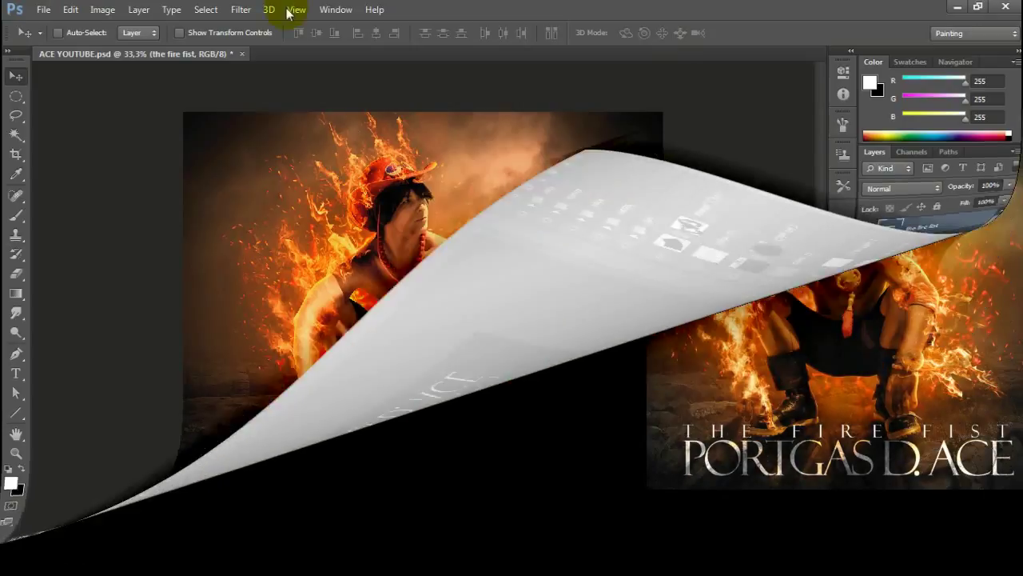